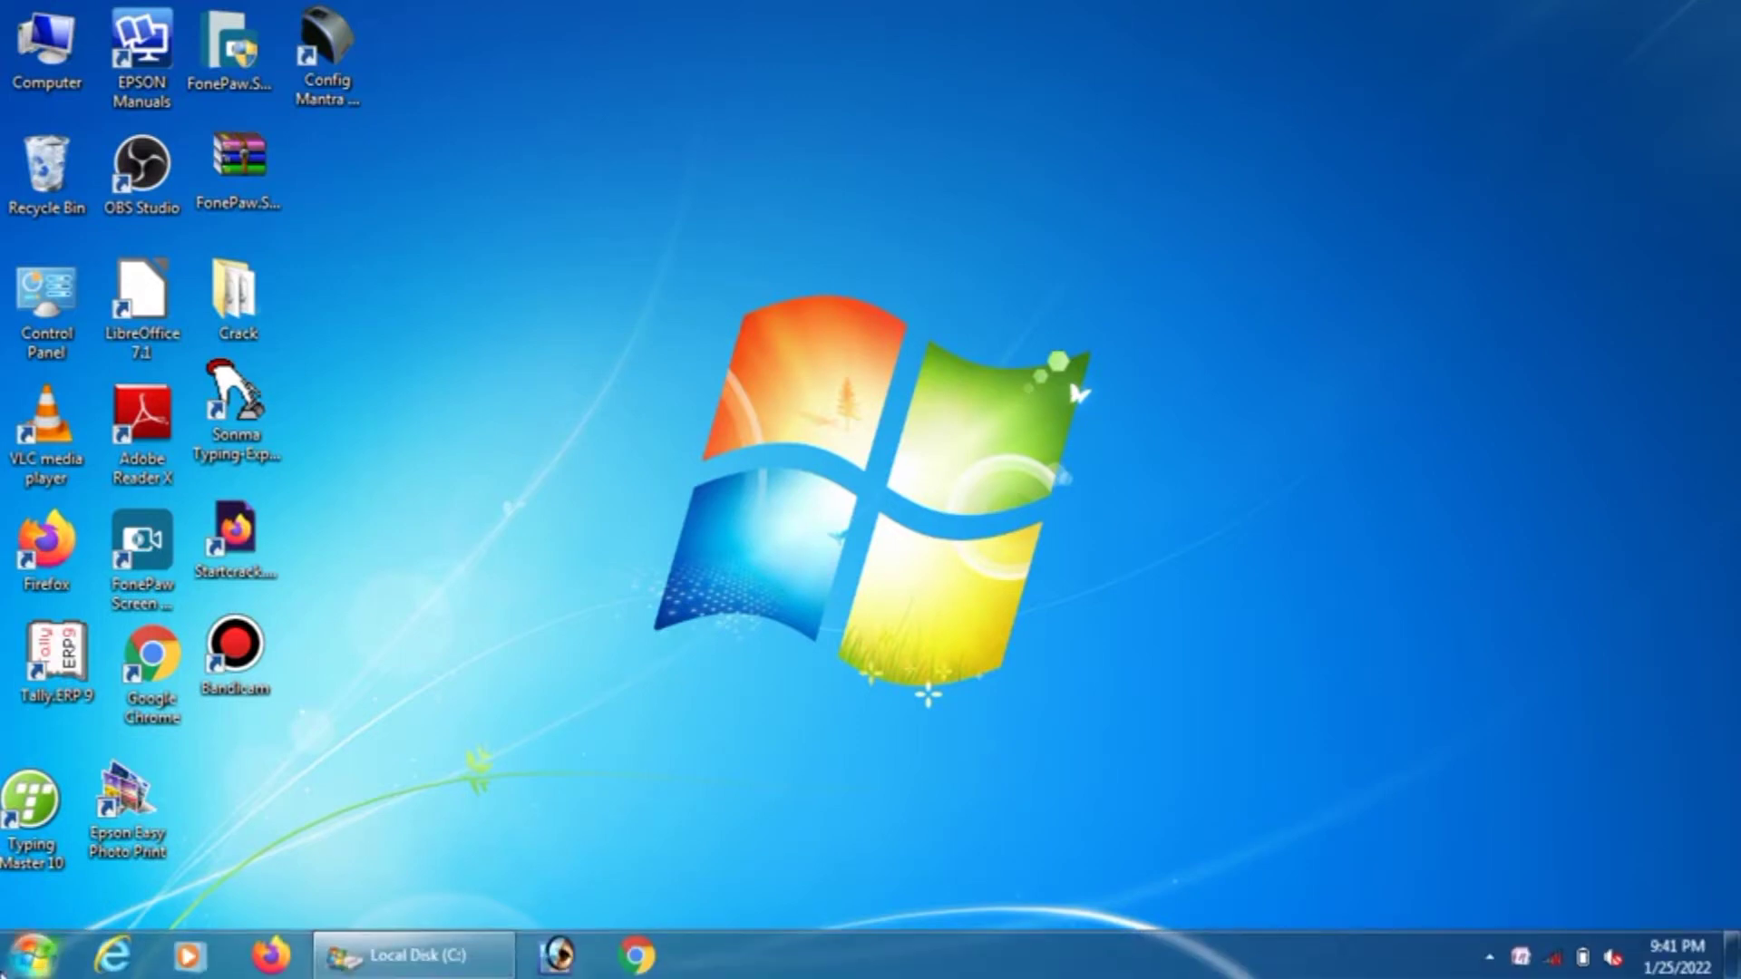
Launch PowerPoint 2007 from the Start menu, then close it again
click(36, 967)
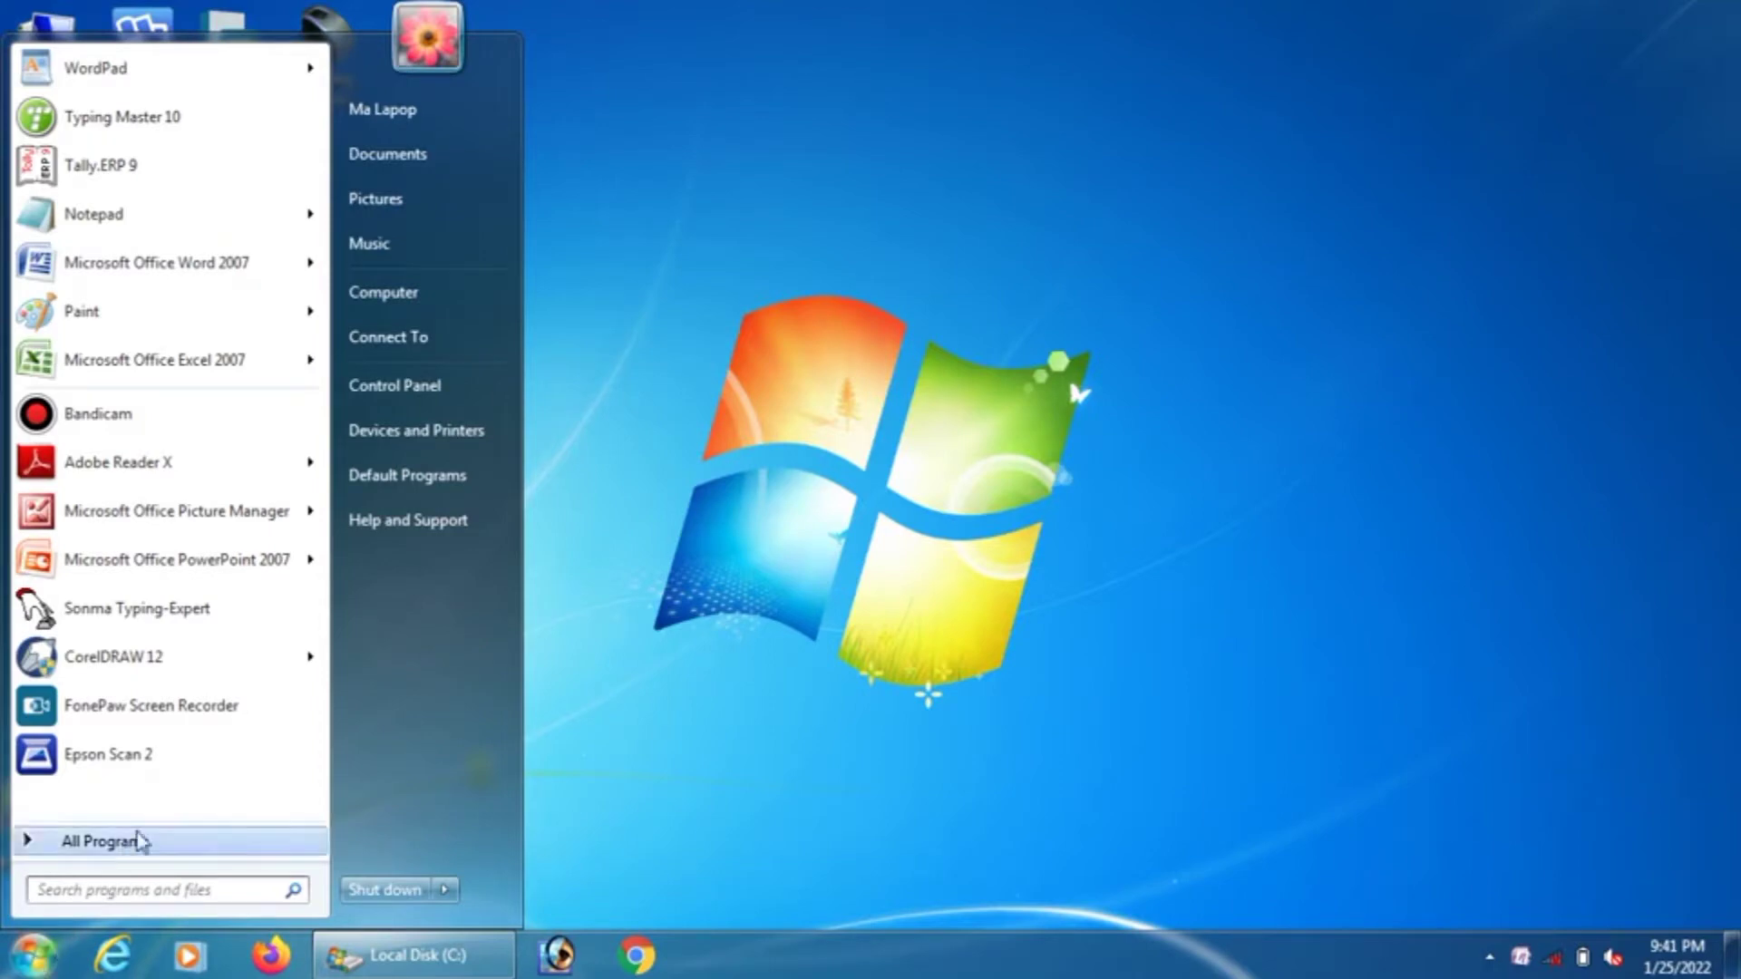
click(194, 570)
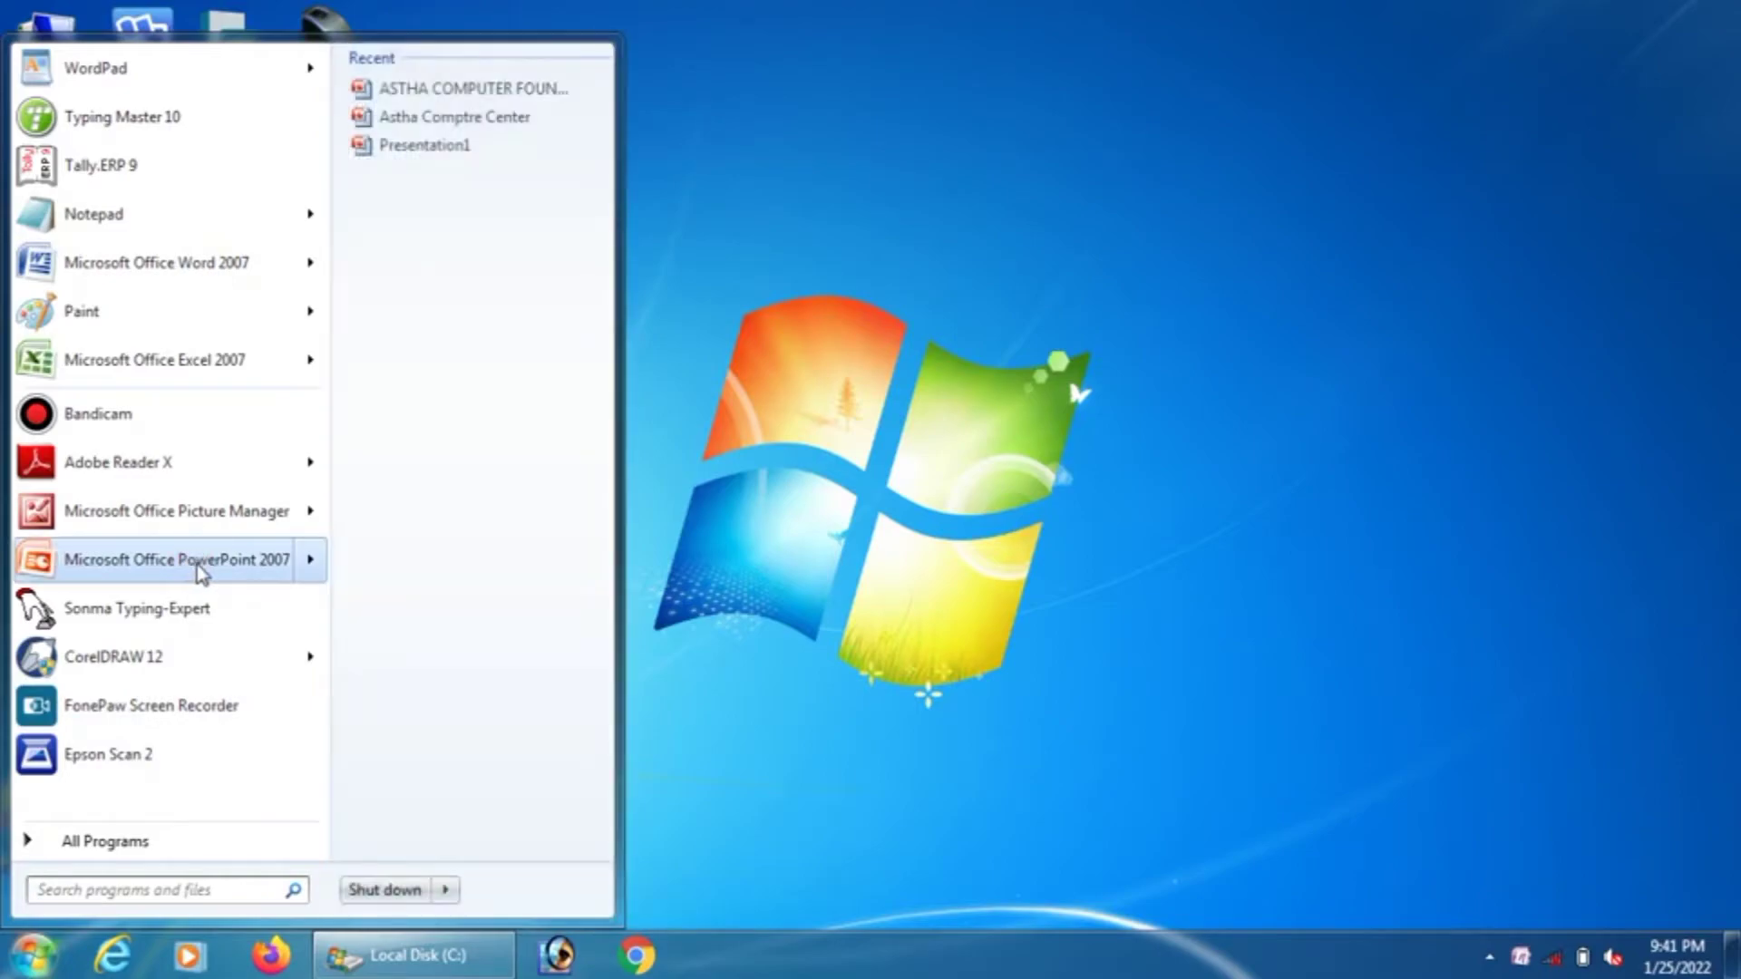
click(196, 570)
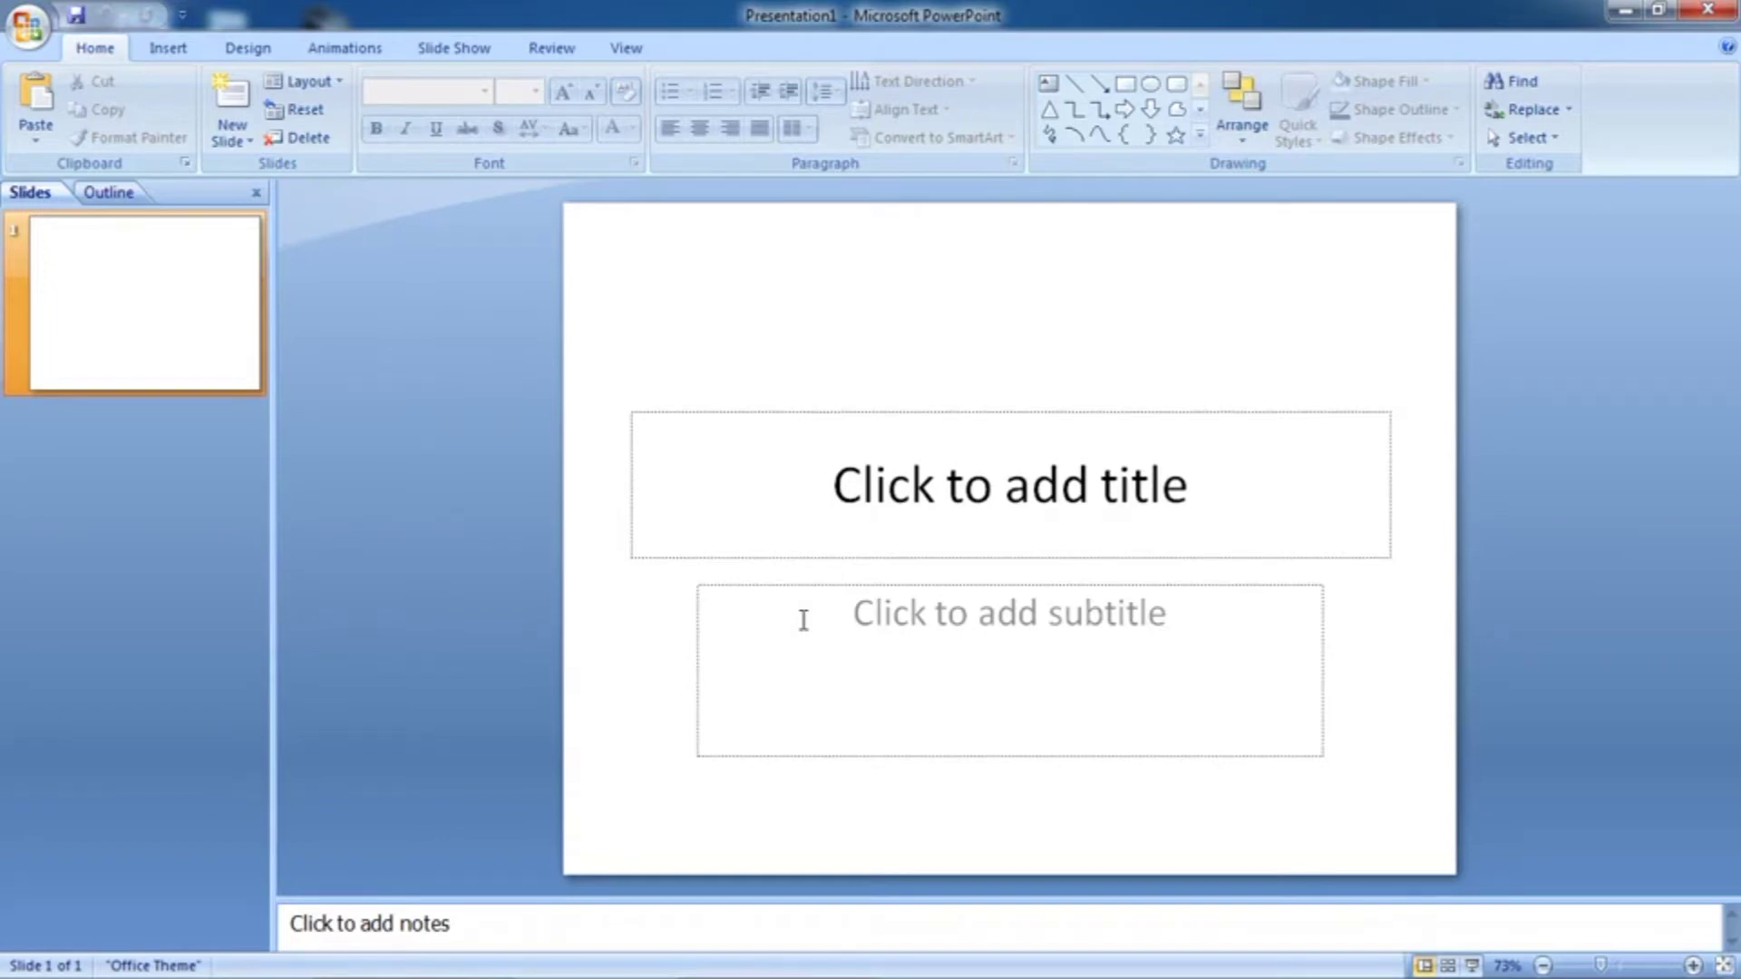
click(1732, 11)
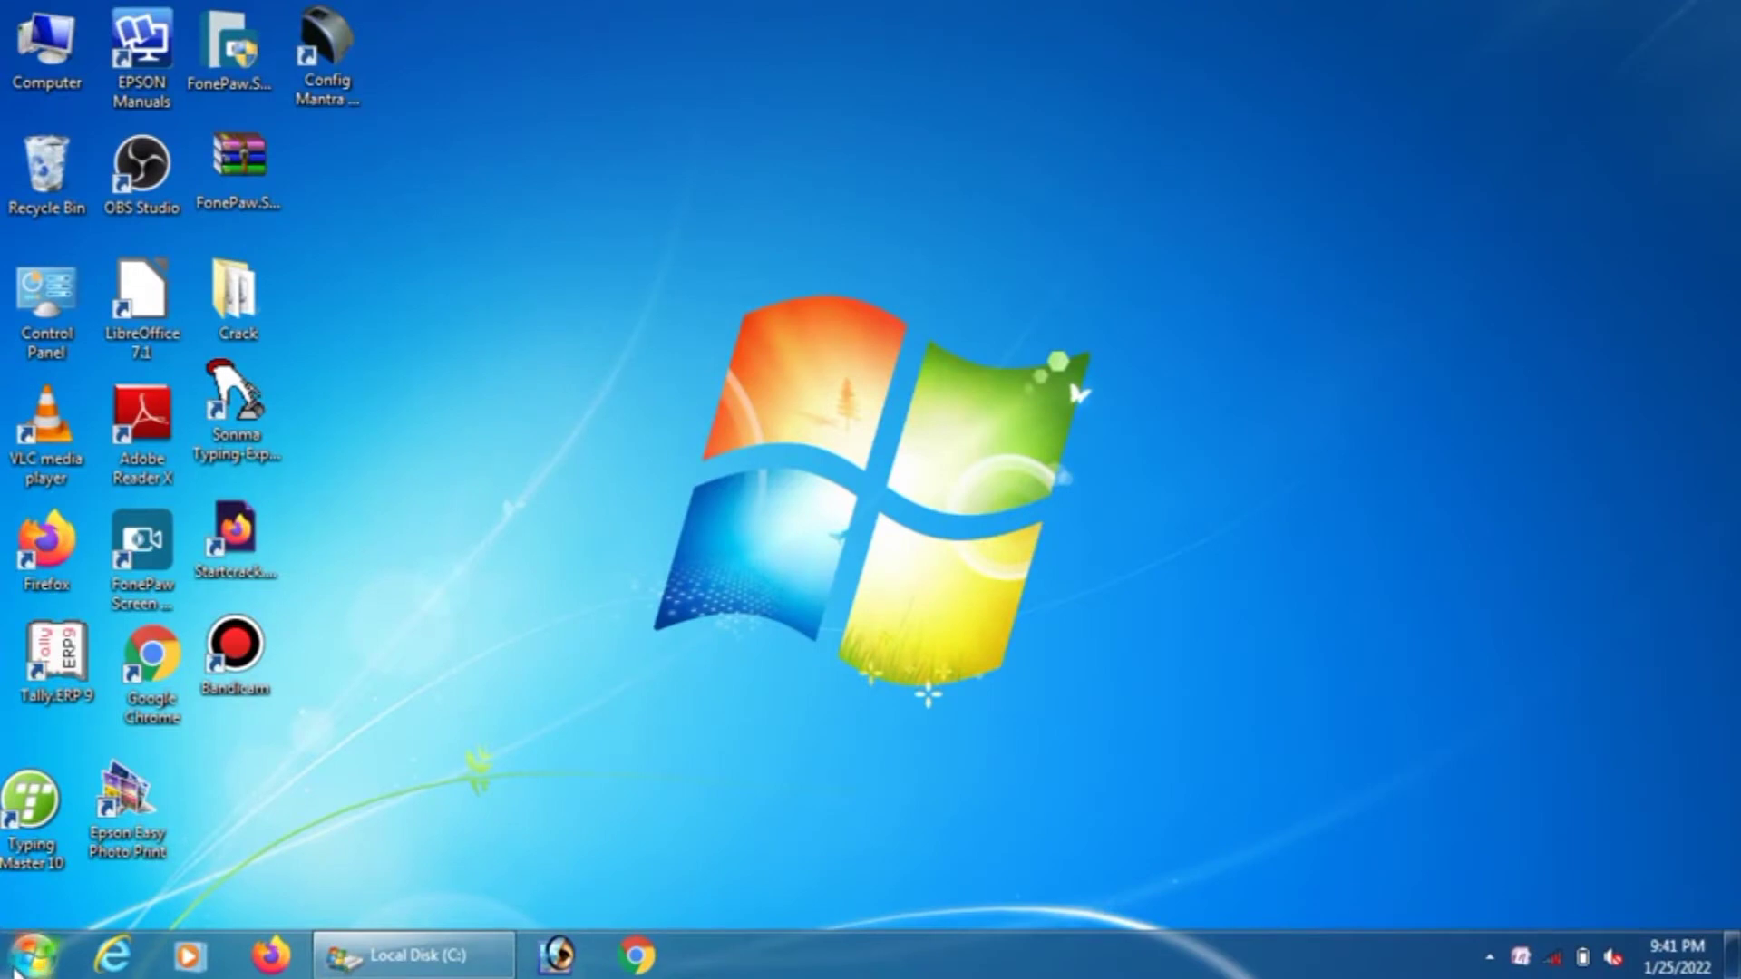
Relaunch PowerPoint 2007 via All Programs > Microsoft Office
click(27, 957)
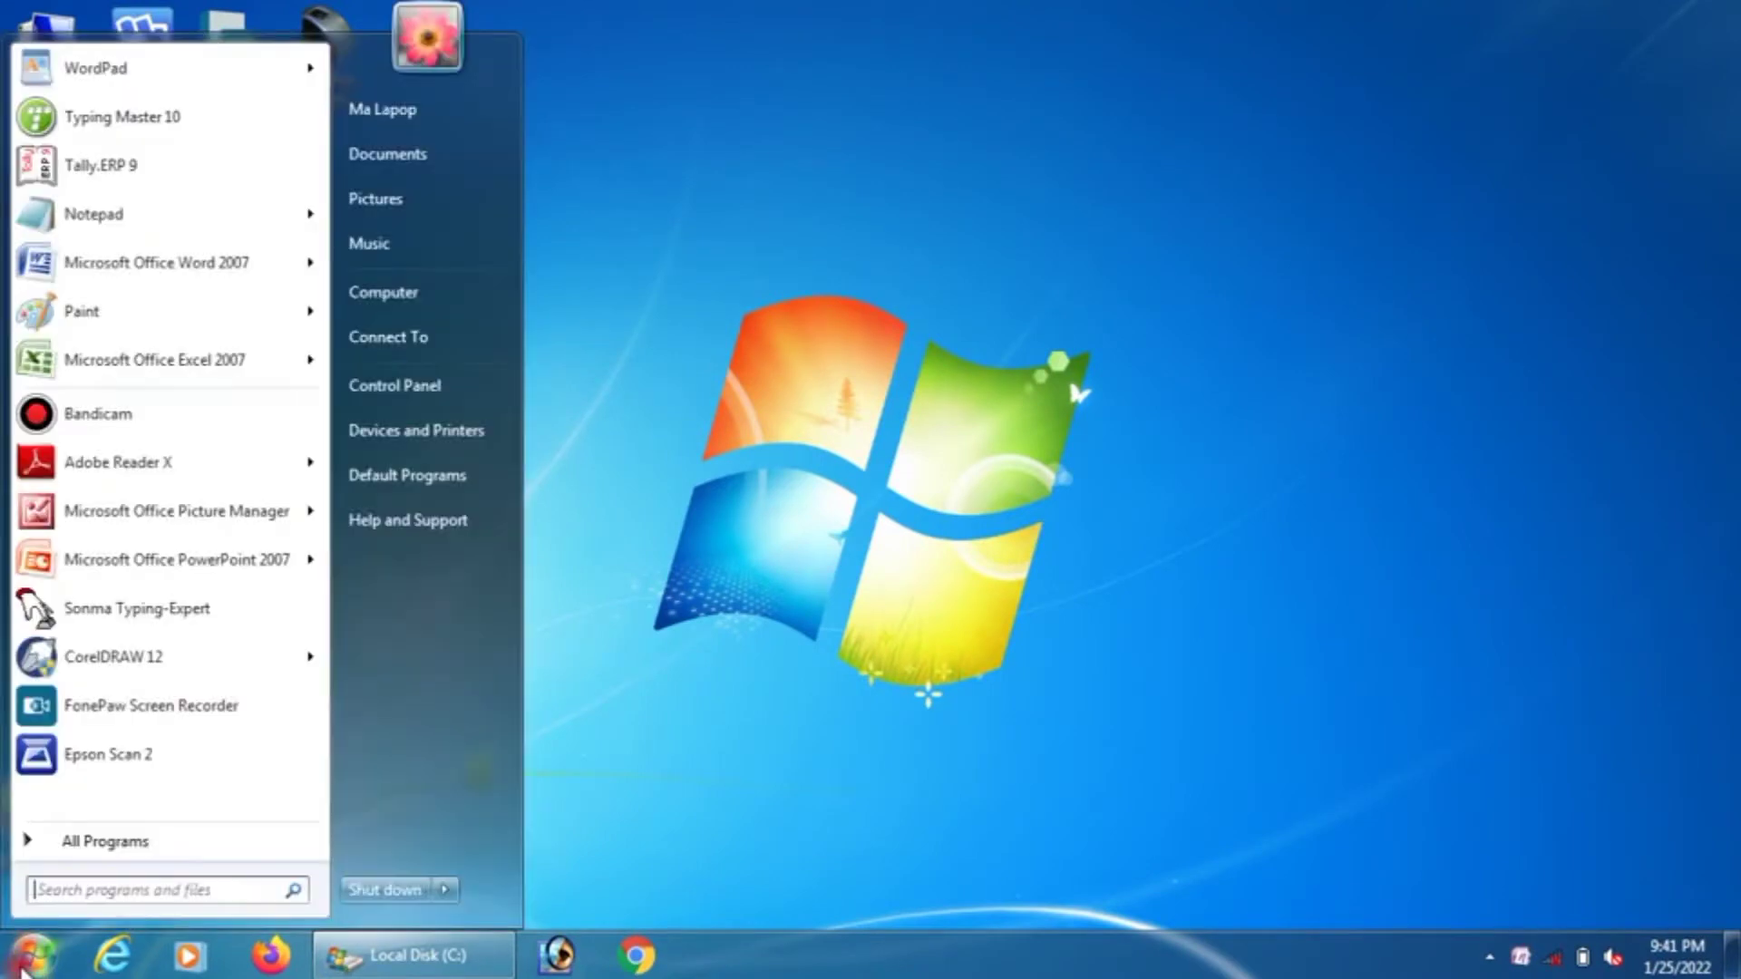
click(107, 842)
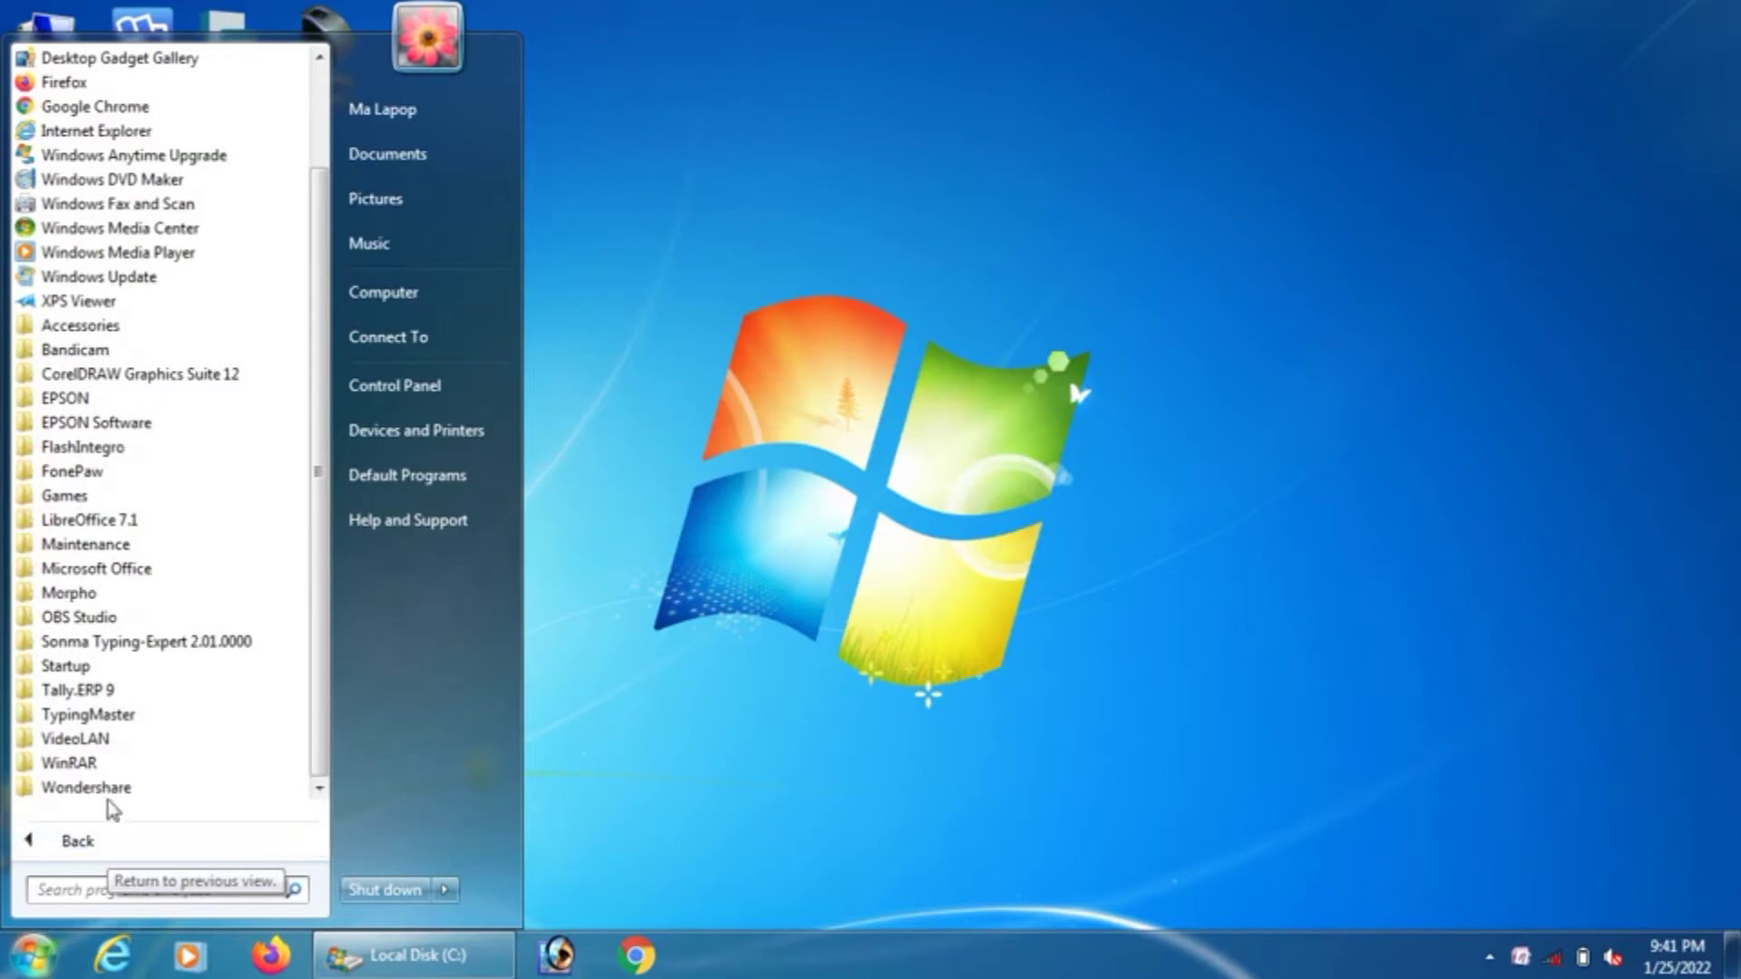
click(107, 569)
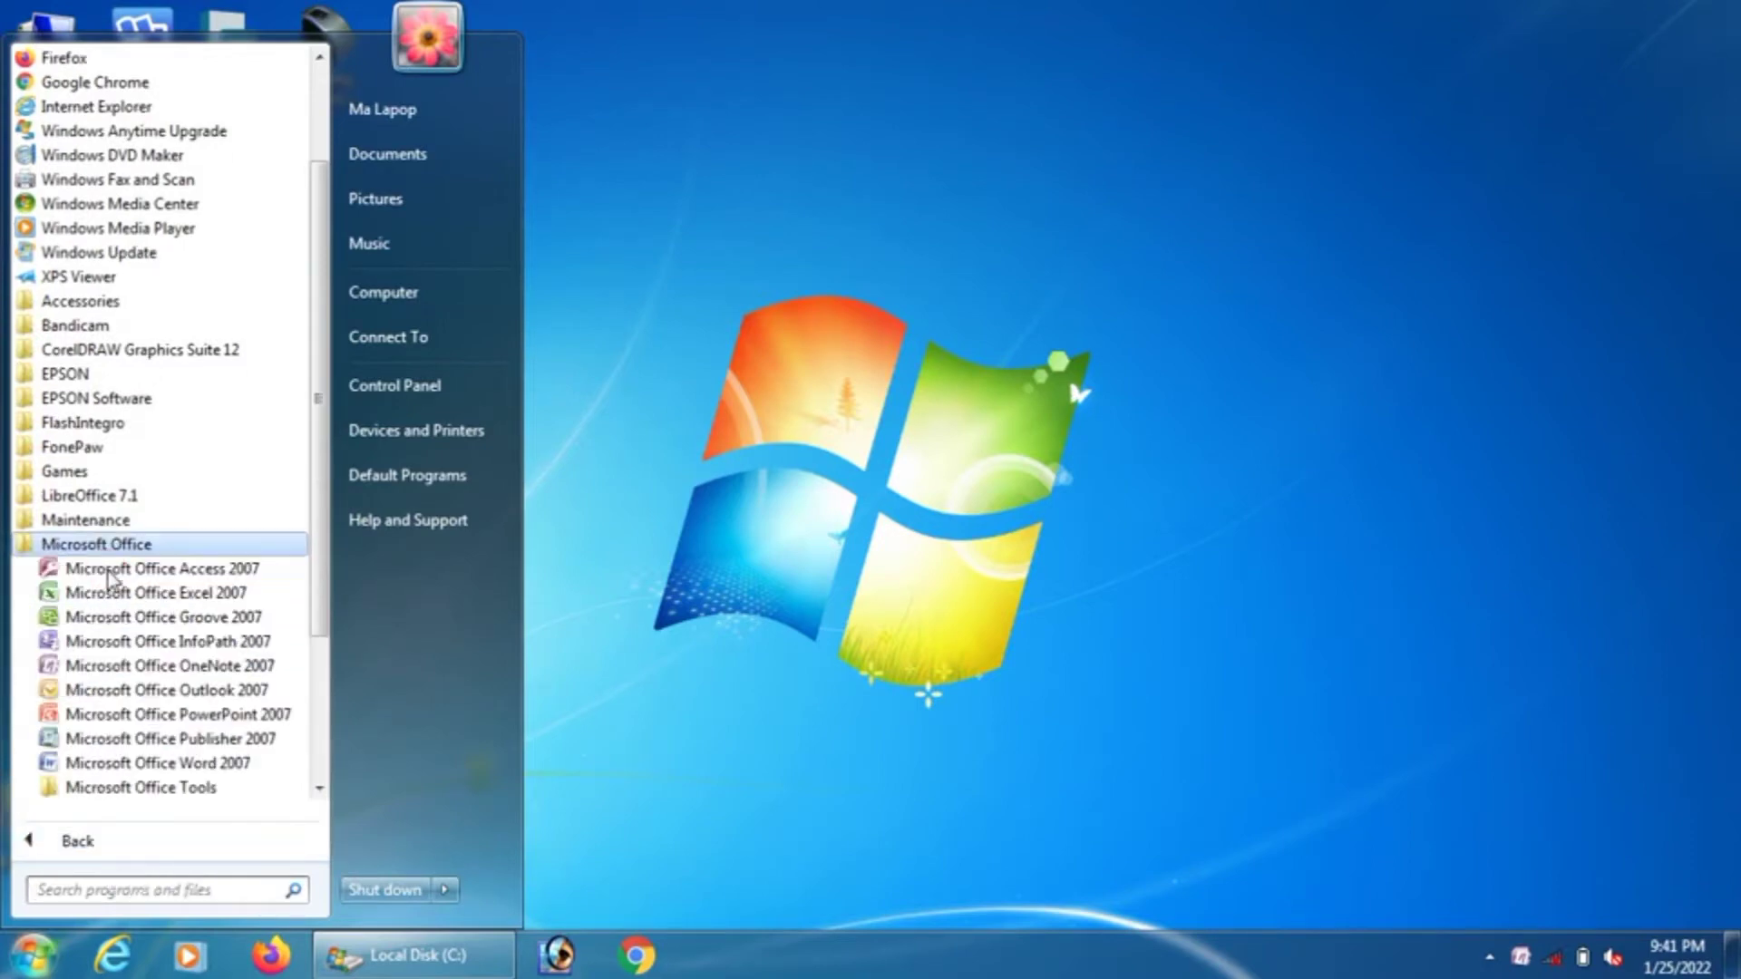
click(116, 716)
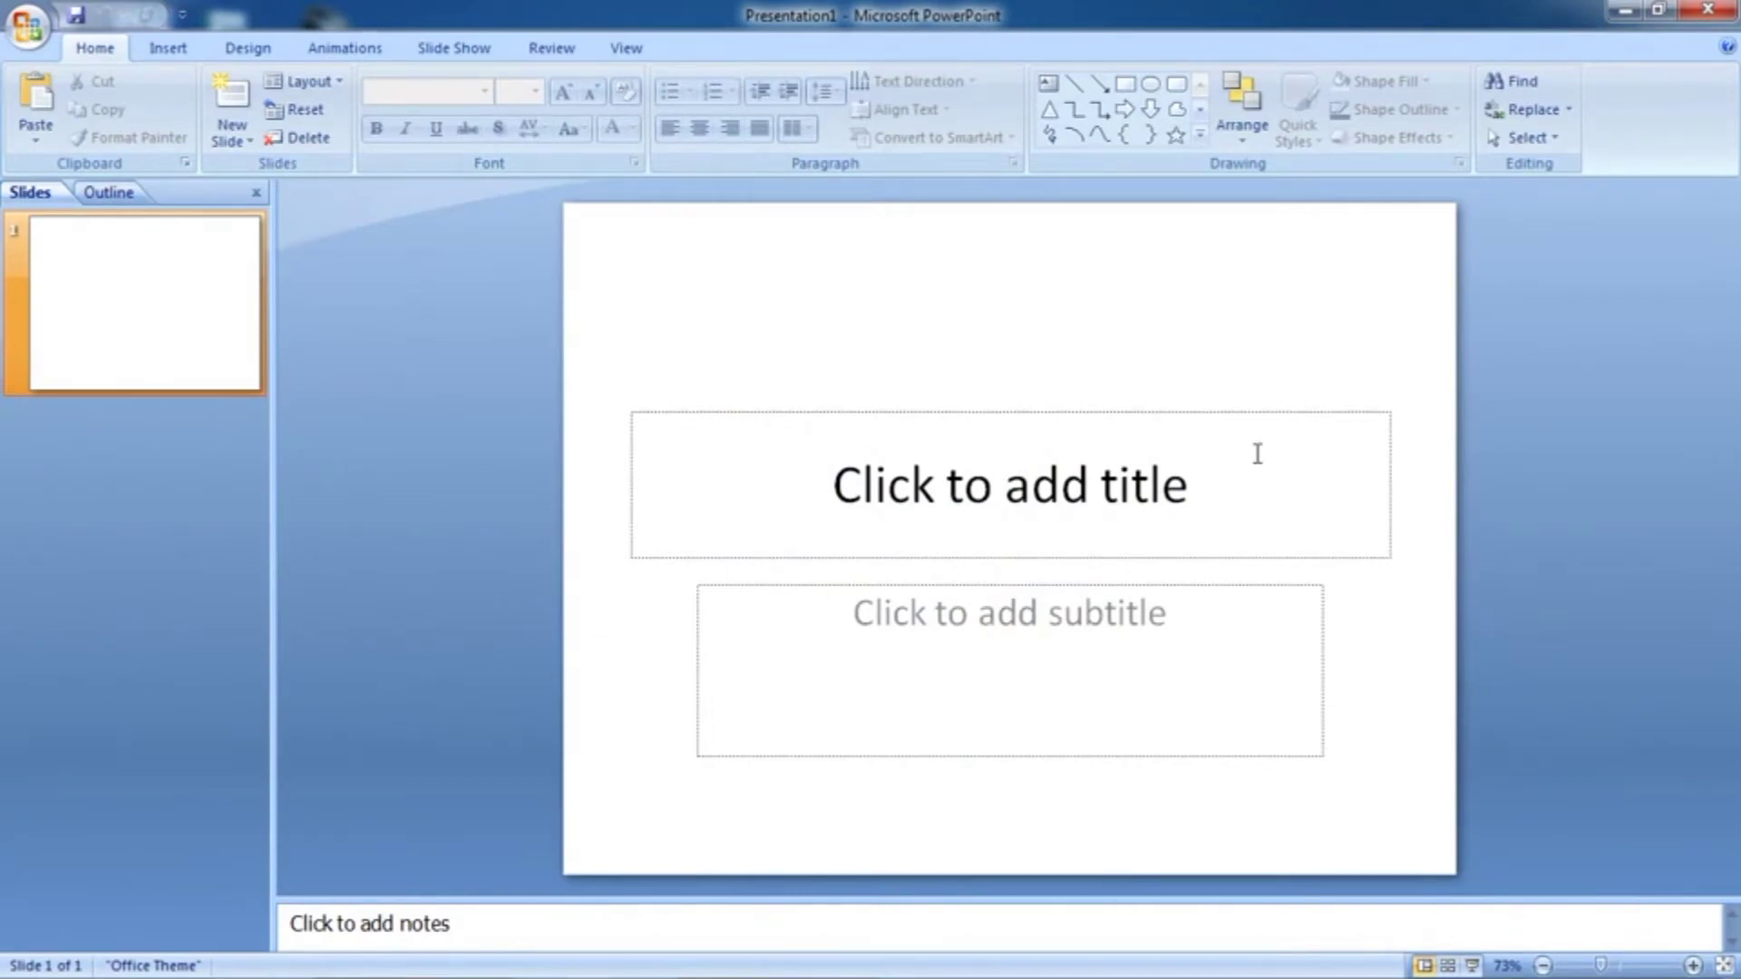
Close PowerPoint and search the Start menu for 'power'
click(1709, 11)
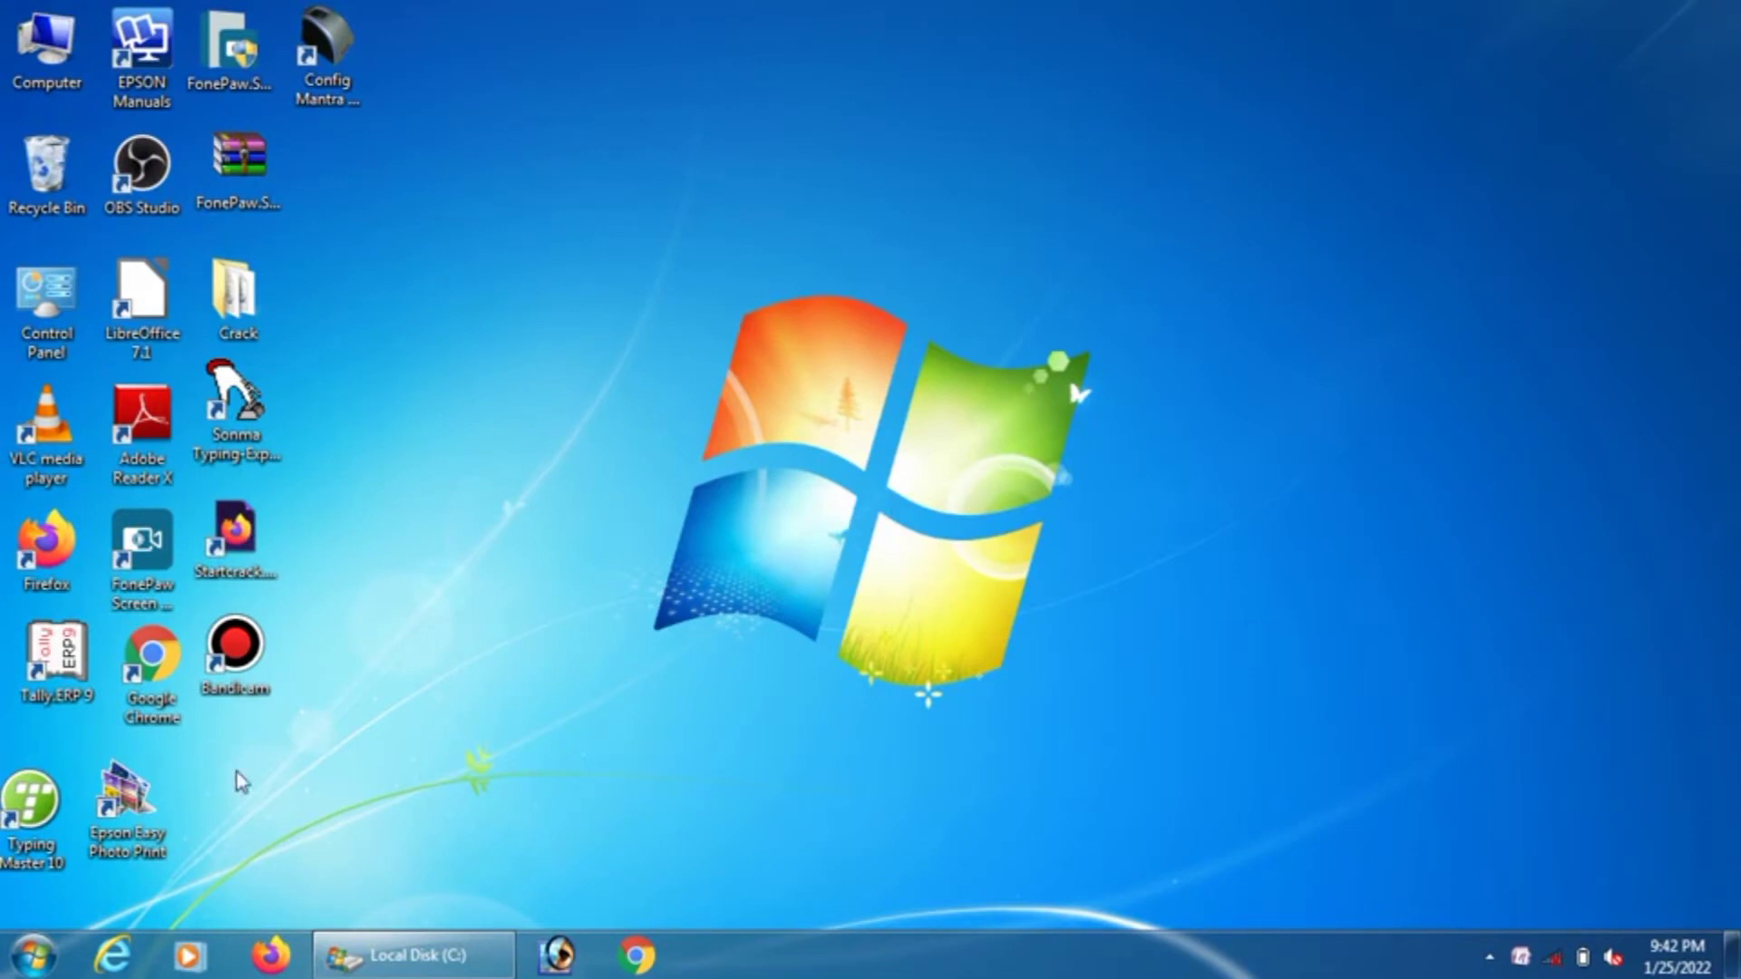
click(18, 952)
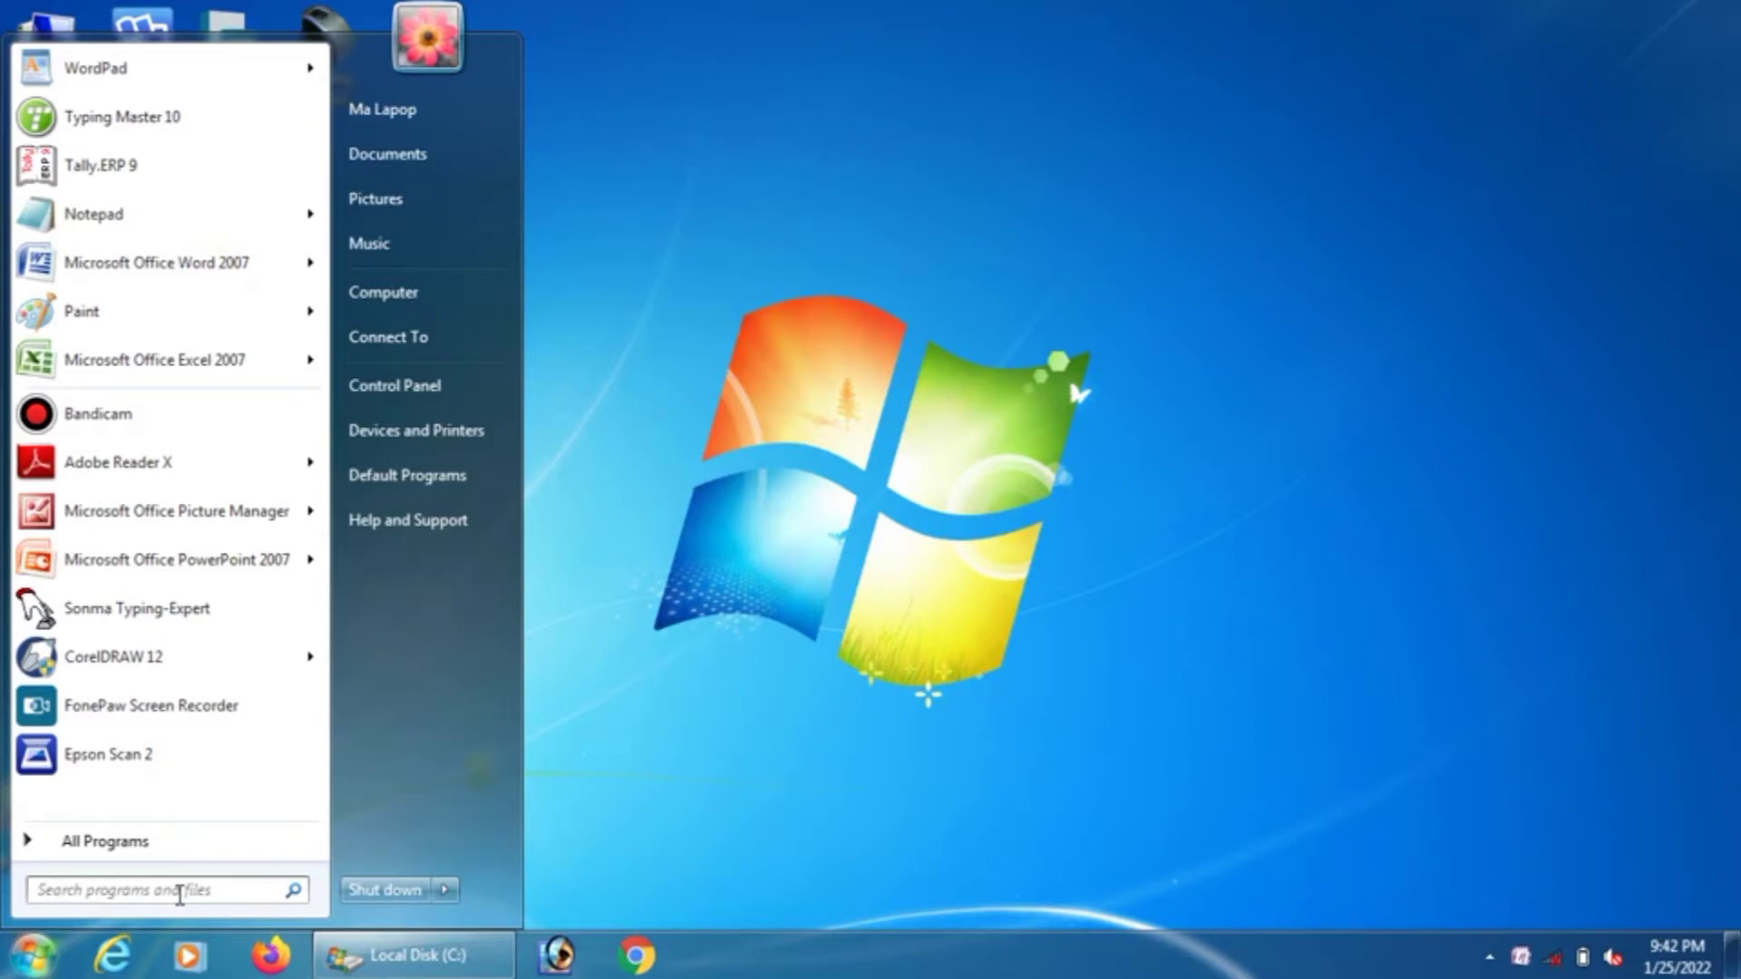
text(p)
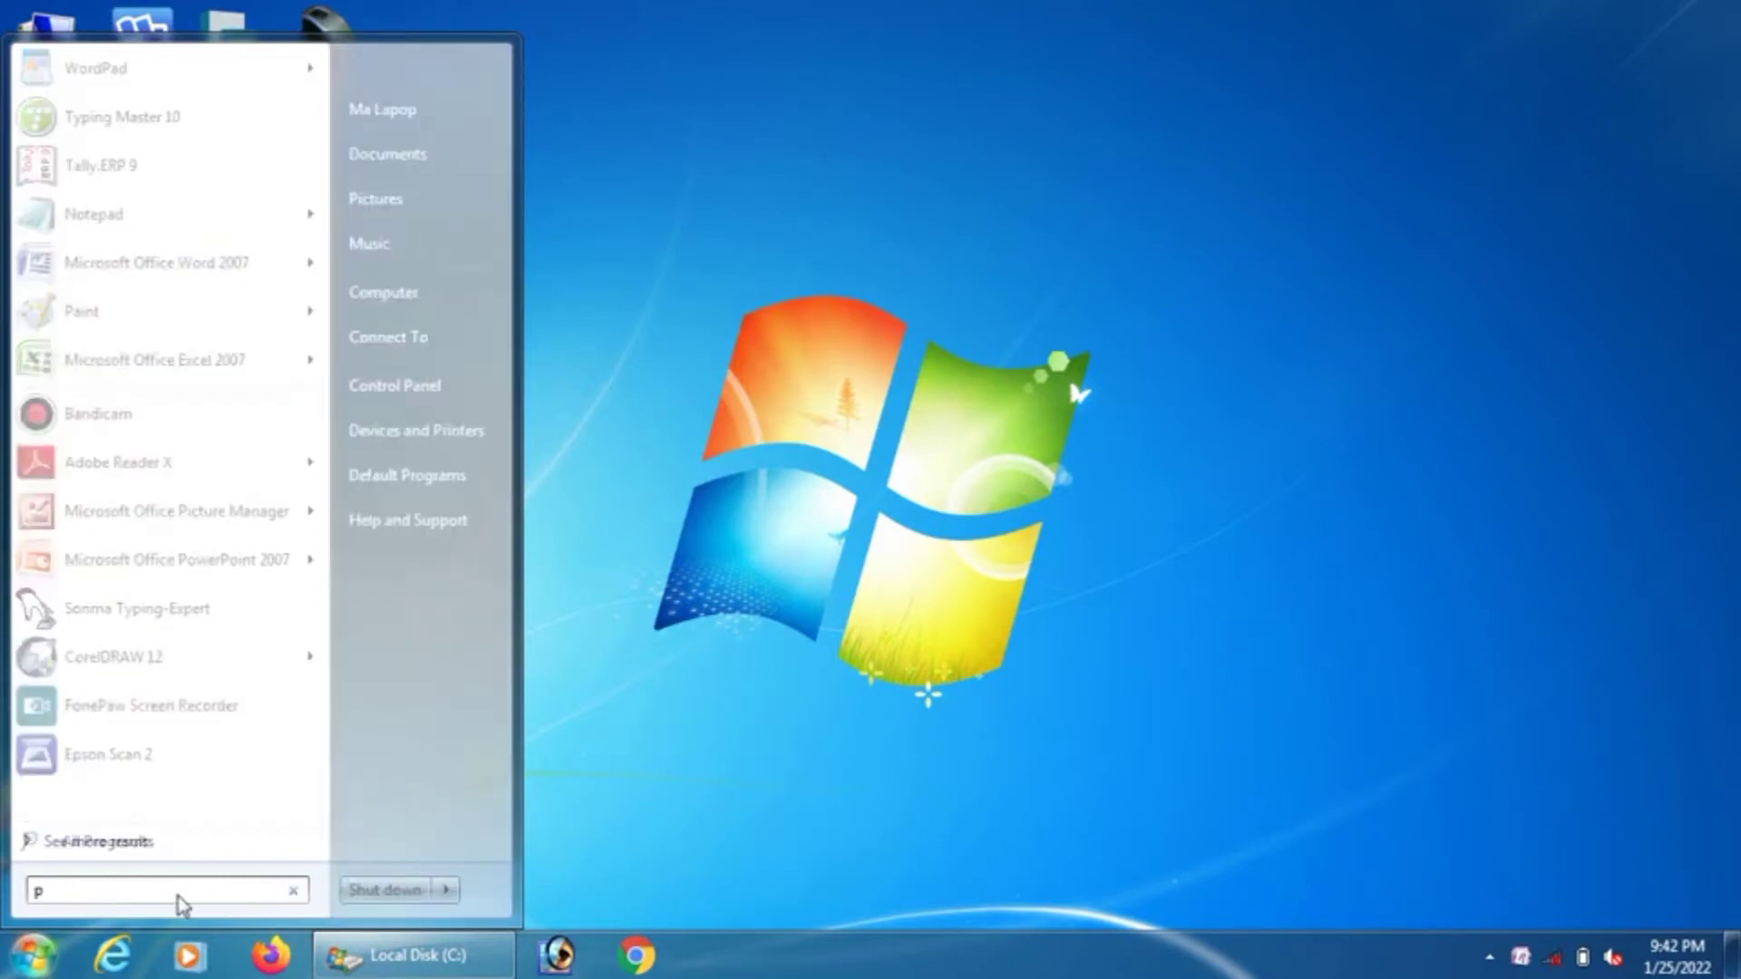
text(owe)
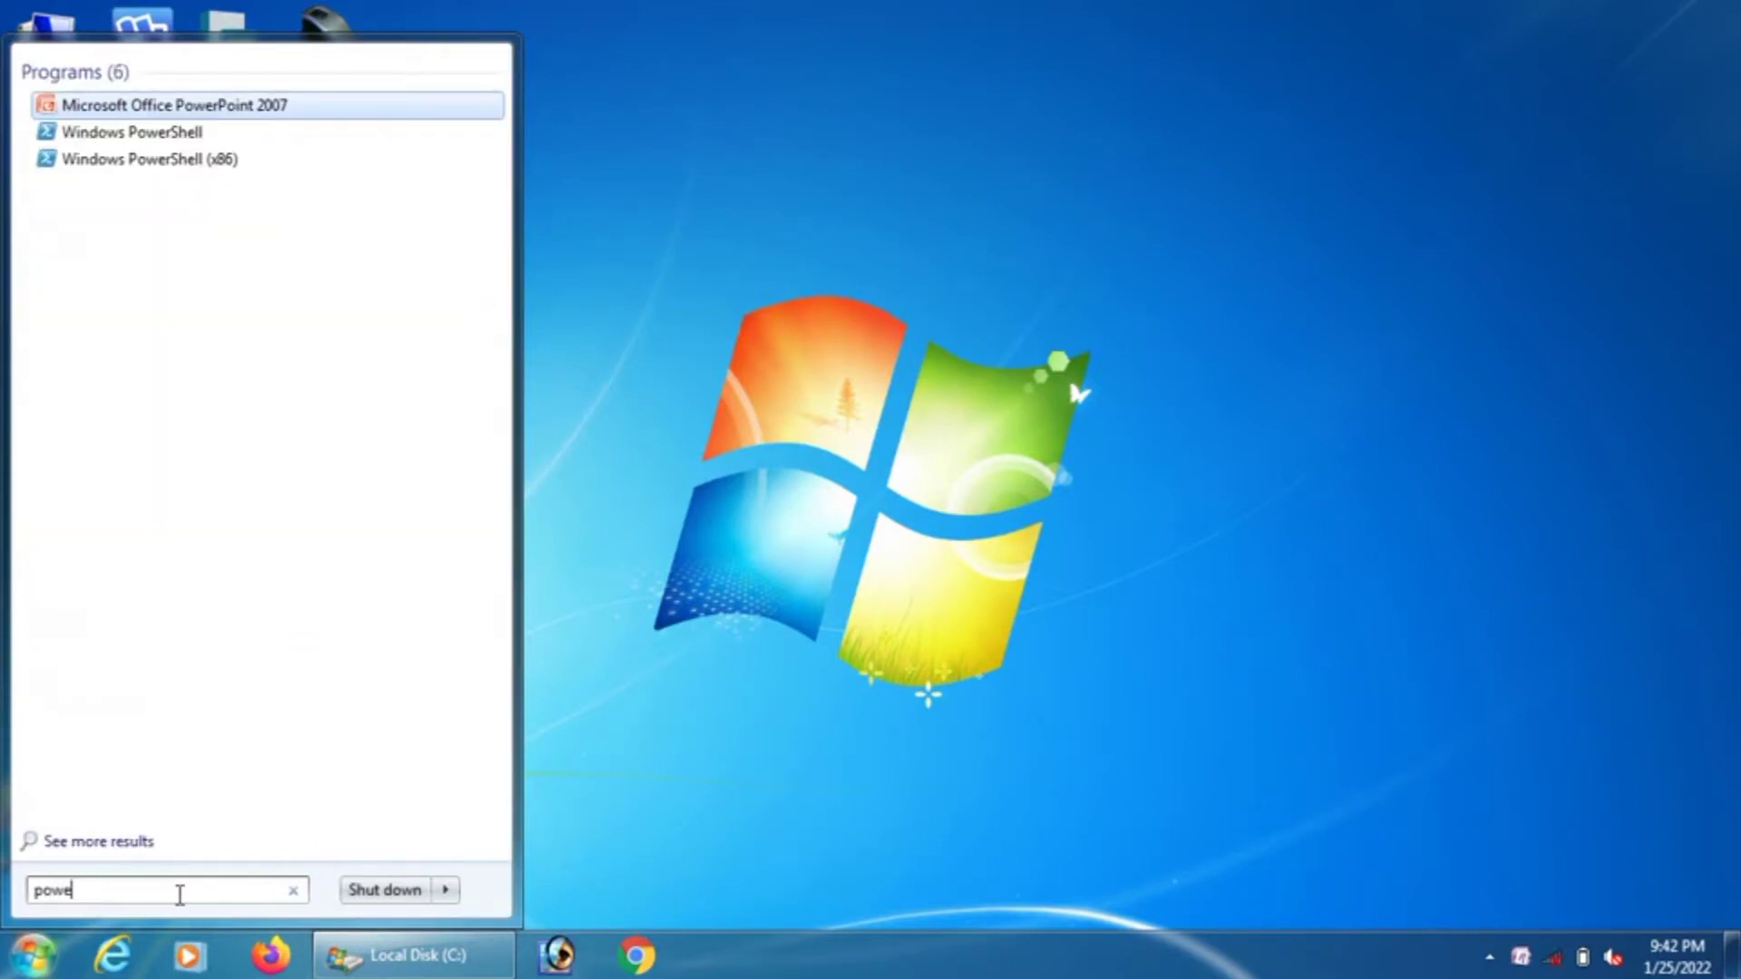
text(r)
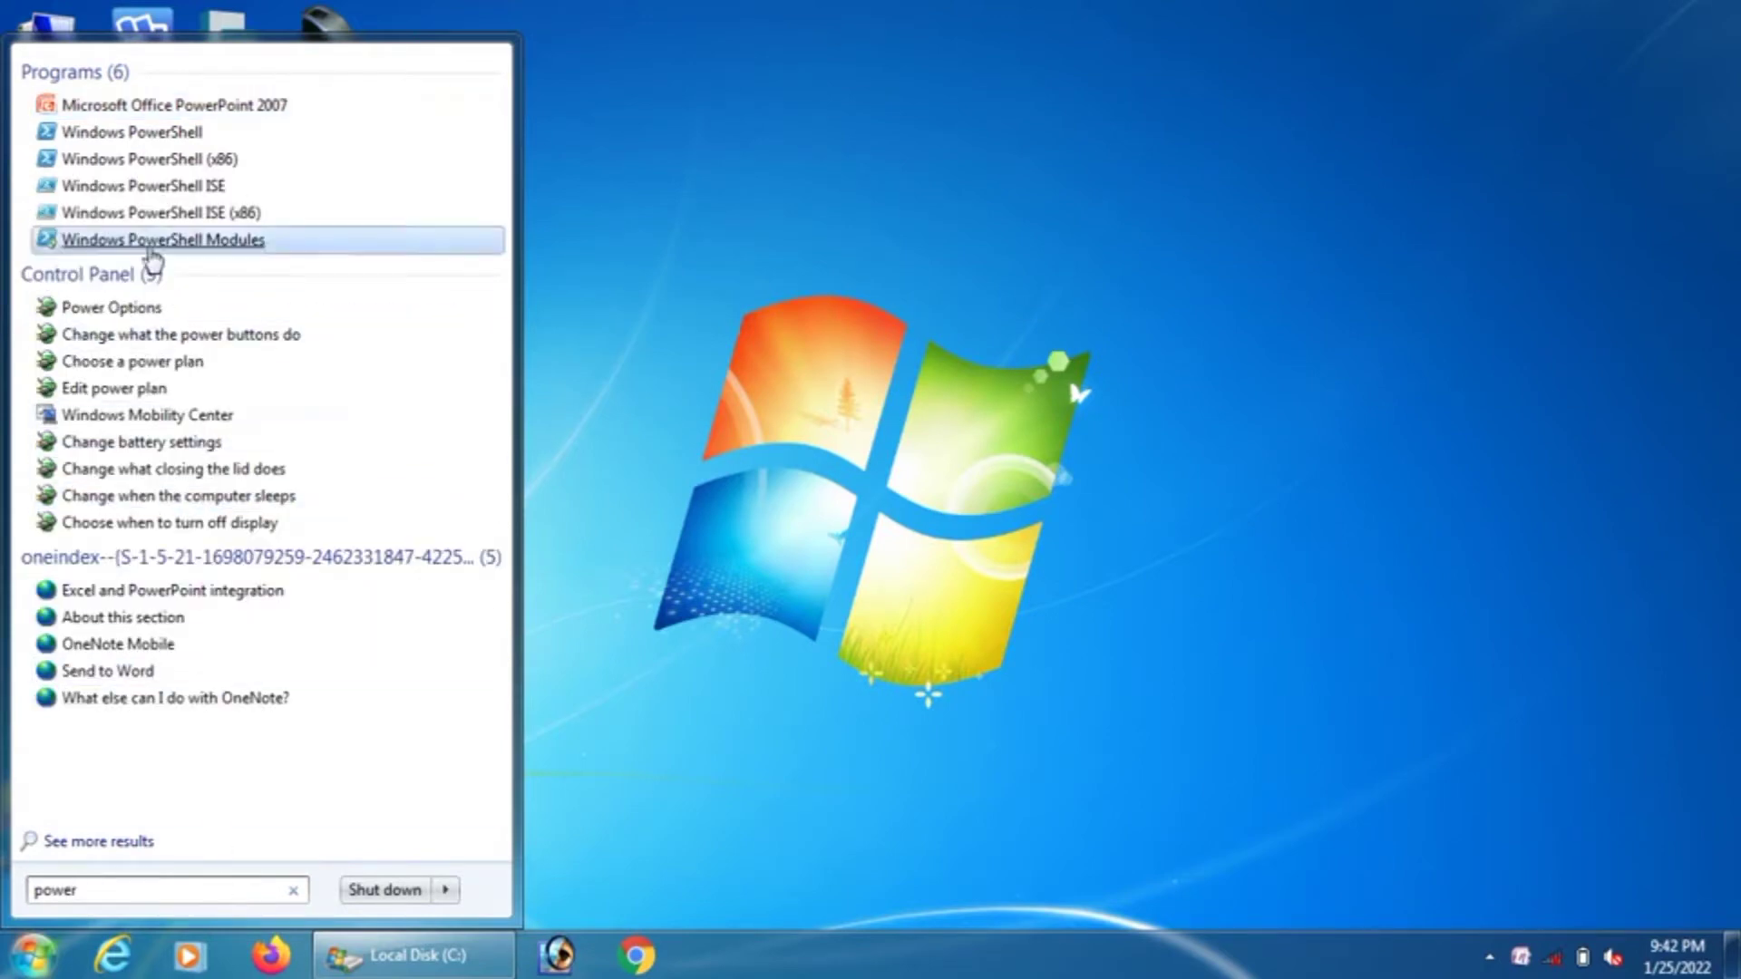
In the PowerPoint 2007 result's Properties, set shortcut key Ctrl+Alt+P and apply with administrator approval
right_click(139, 112)
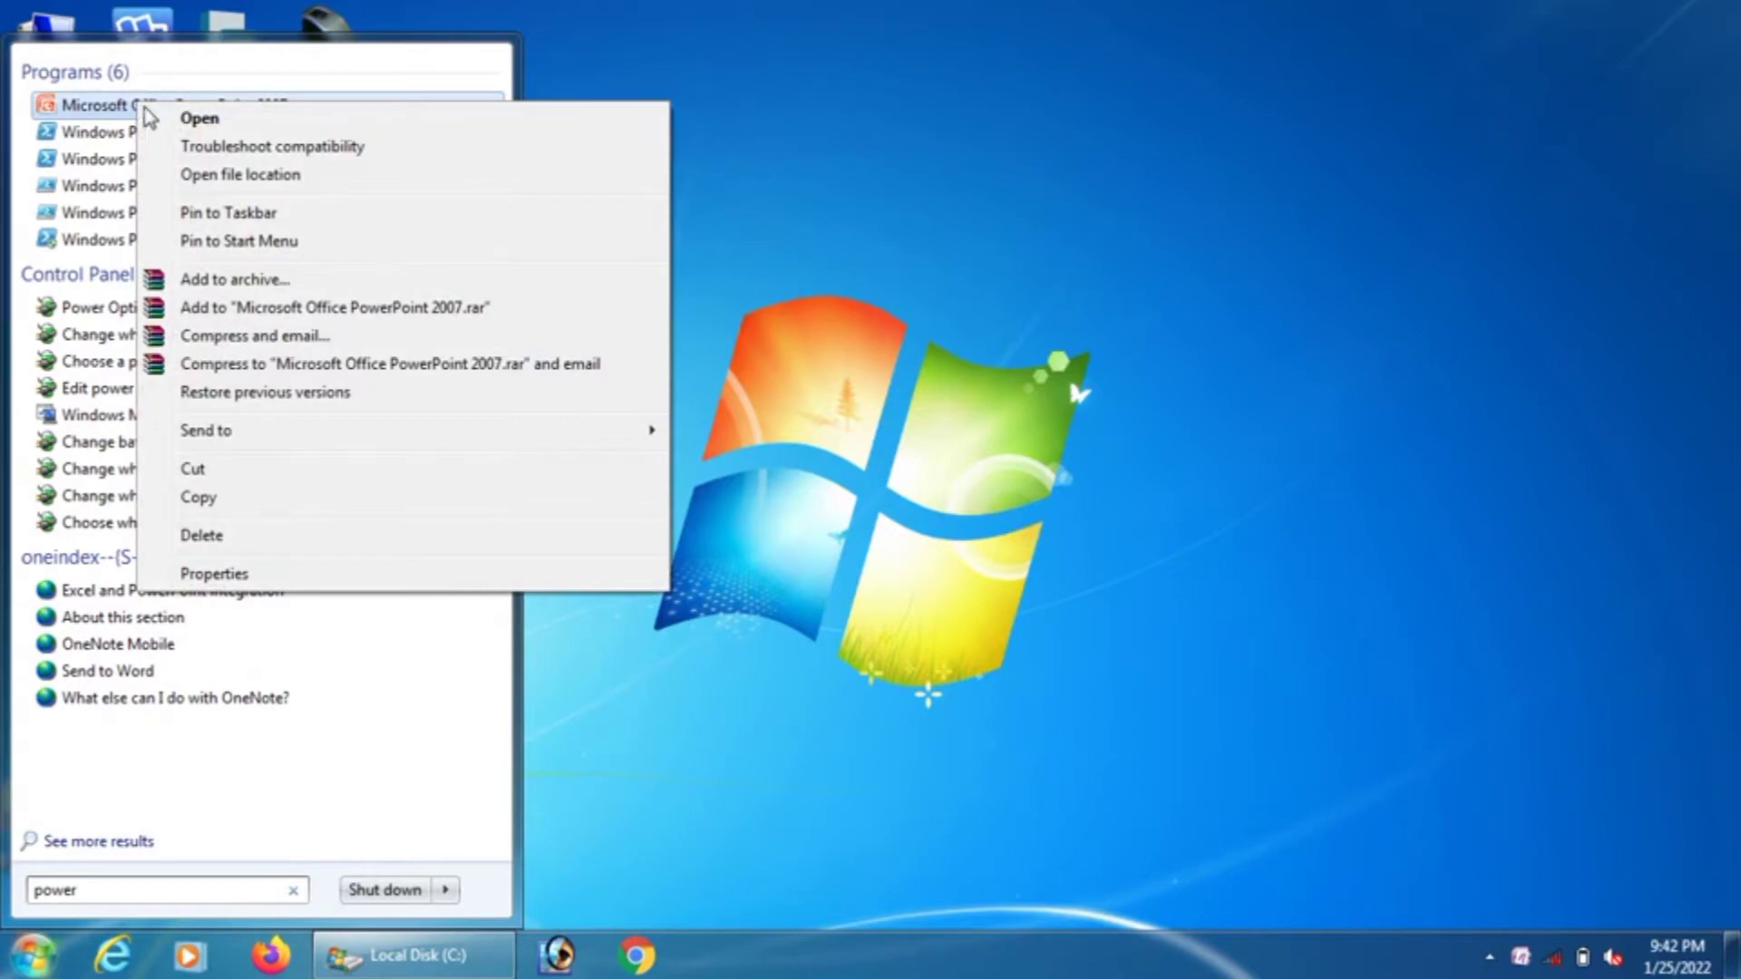
click(233, 581)
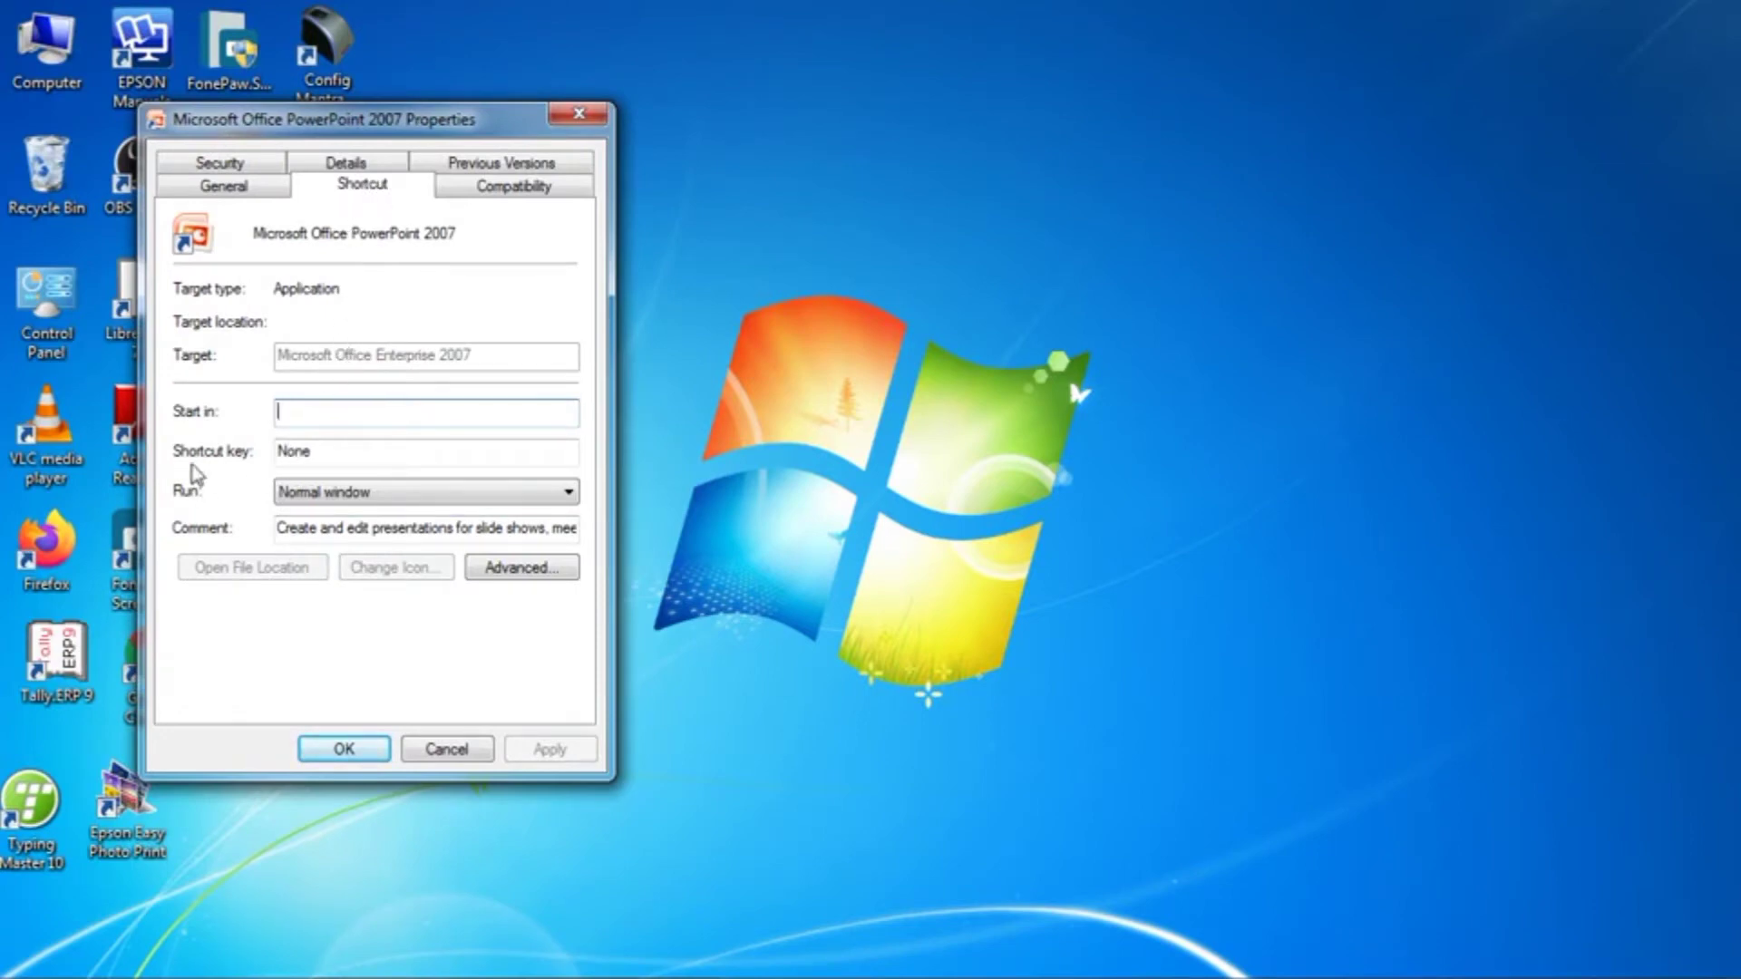
click(326, 454)
key(ctrl+alt+p)
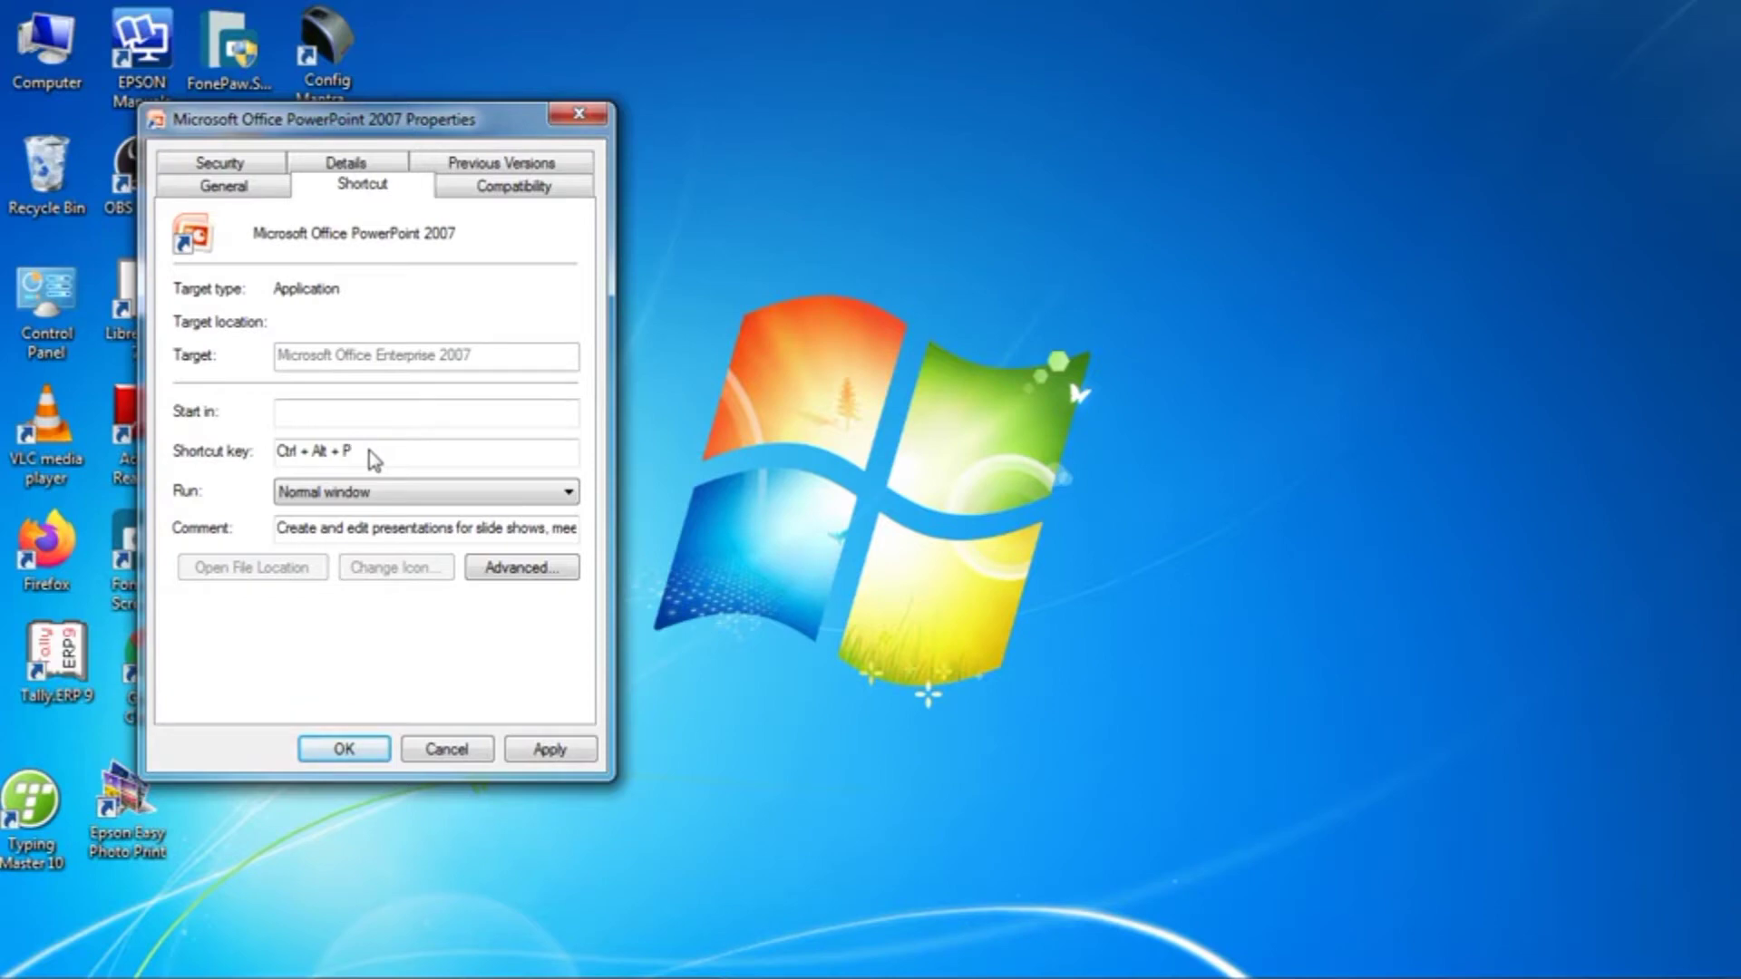
click(551, 751)
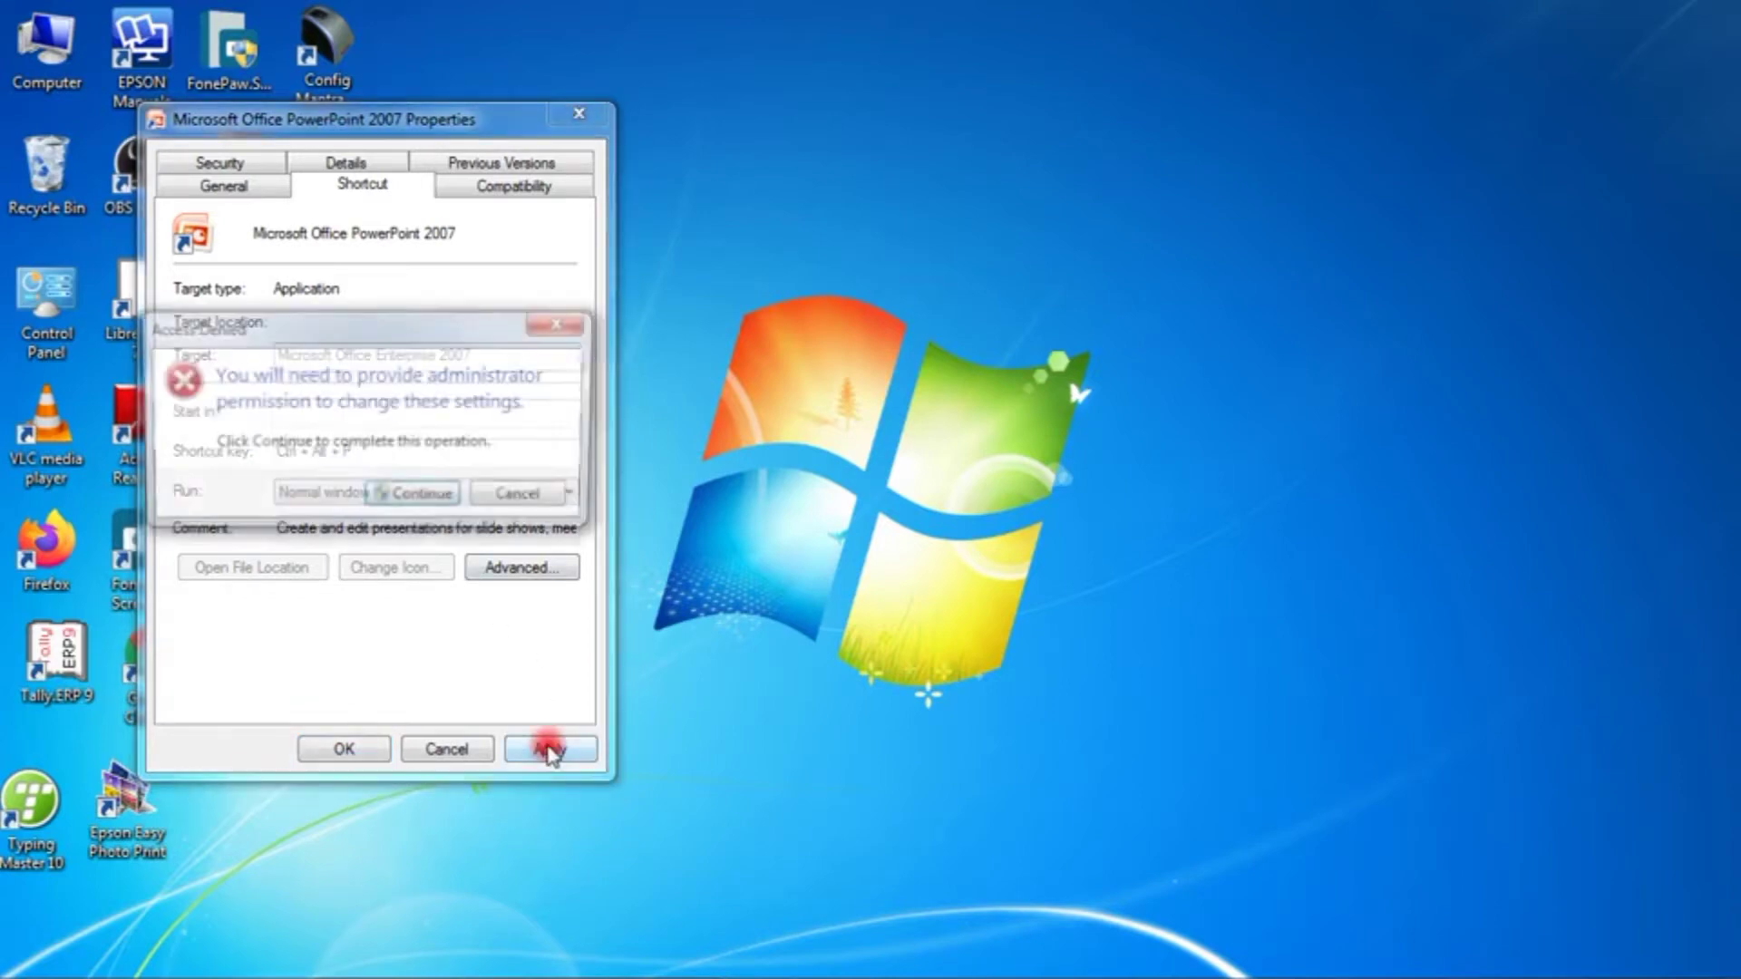
click(433, 500)
click(336, 749)
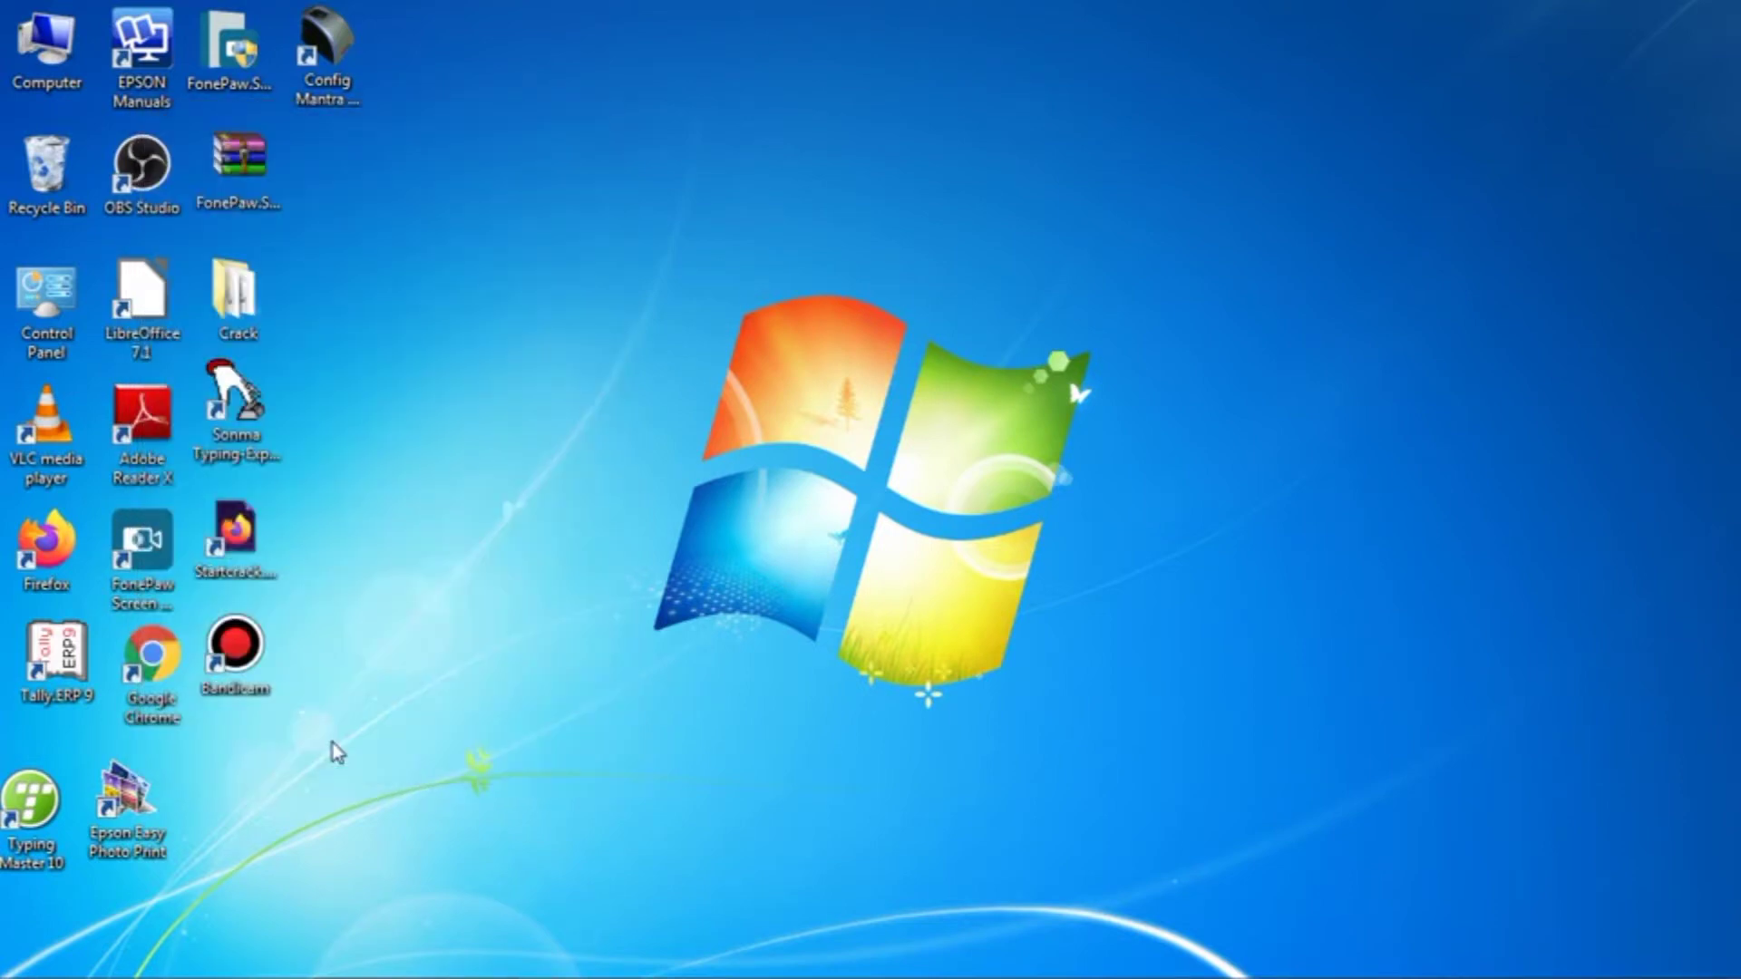
Launch PowerPoint 2007 with the new Ctrl+Alt+P shortcut
key(ctrl+alt+p)
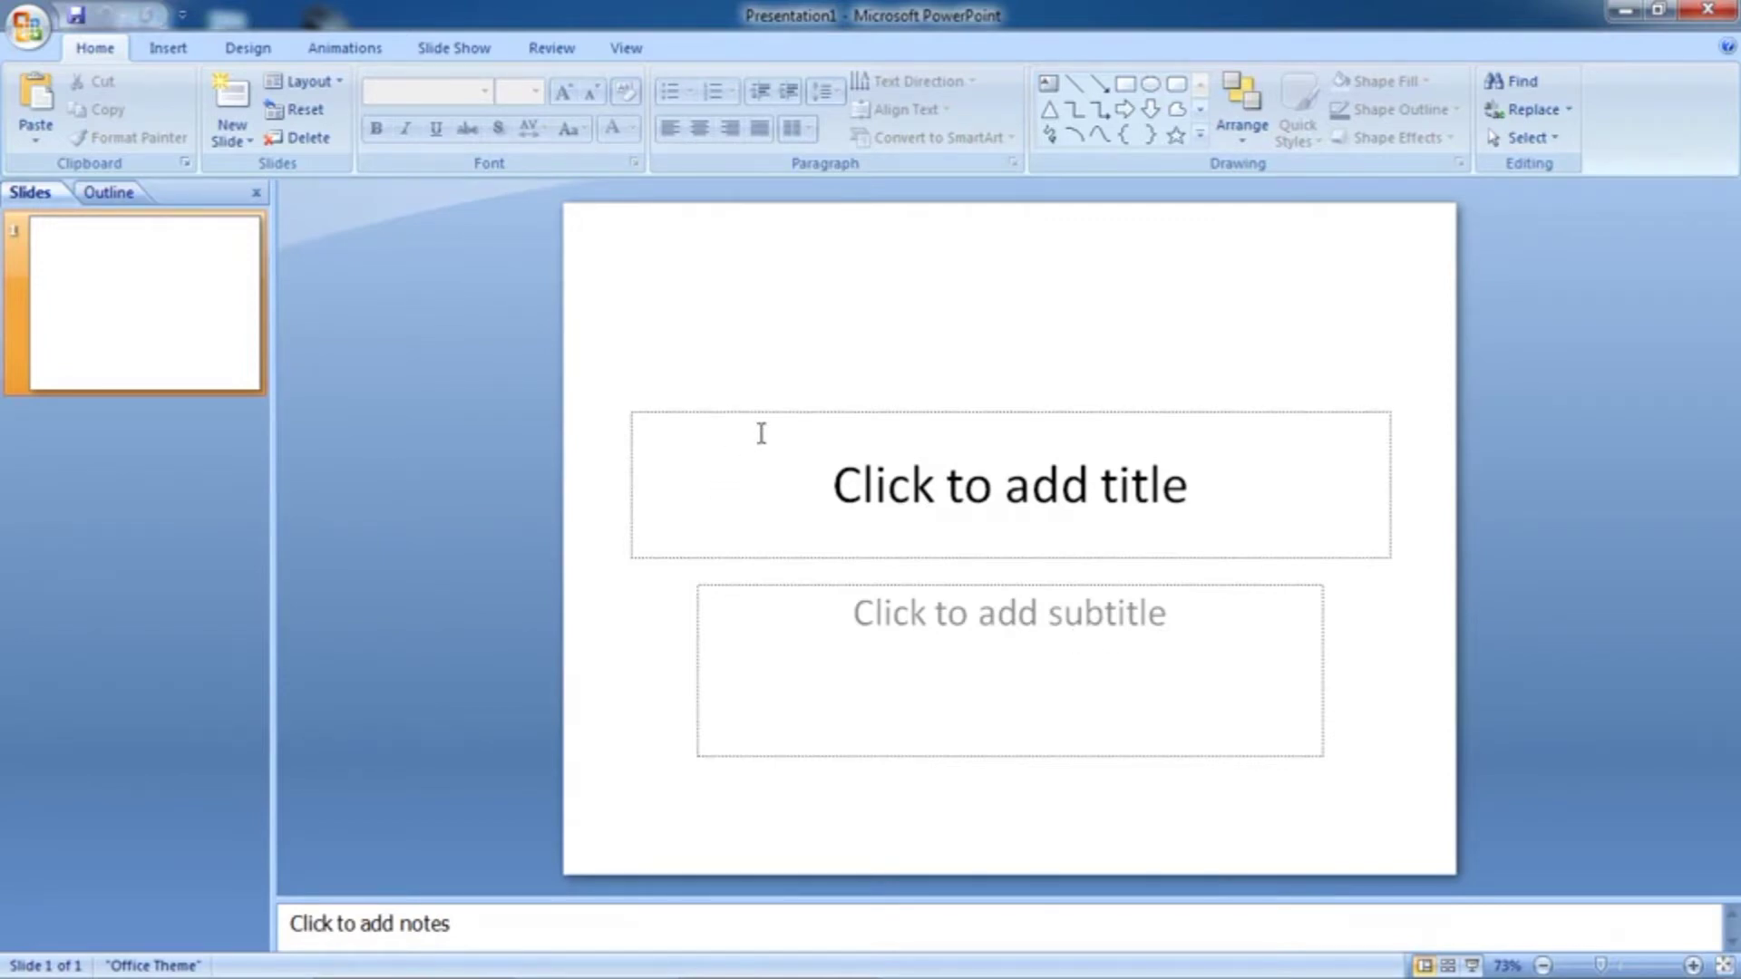
Select both the title and subtitle placeholders and delete them
click(817, 411)
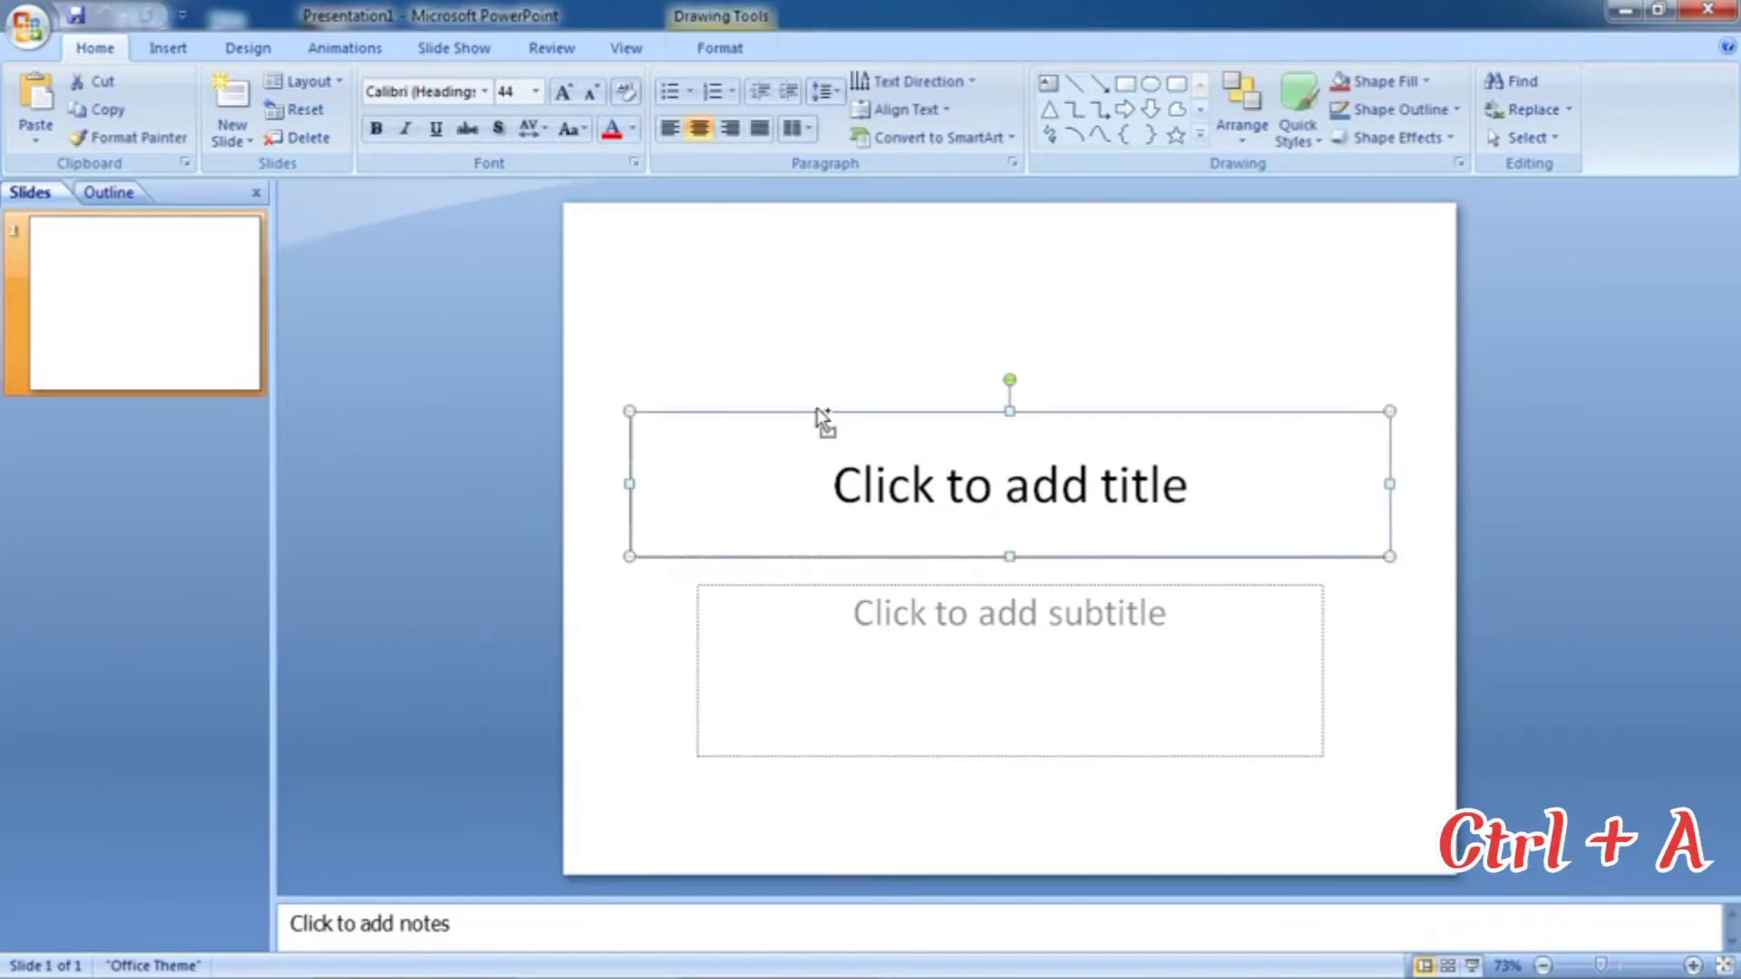
key(ctrl+a)
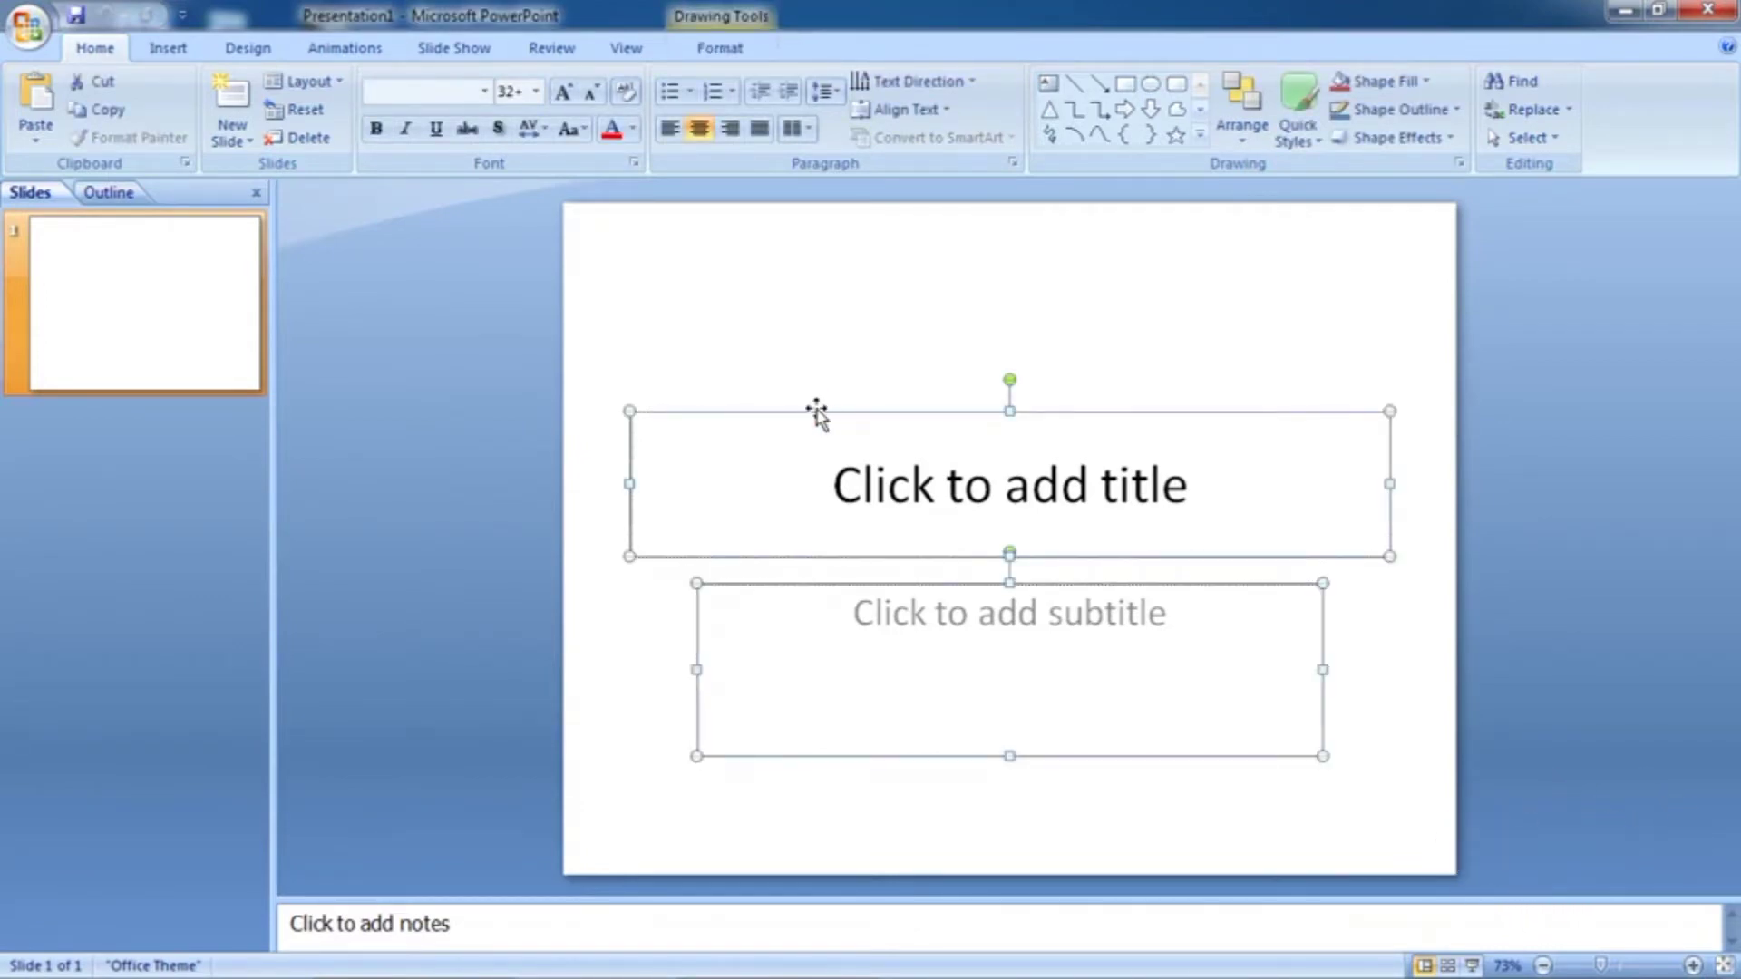
key(Delete)
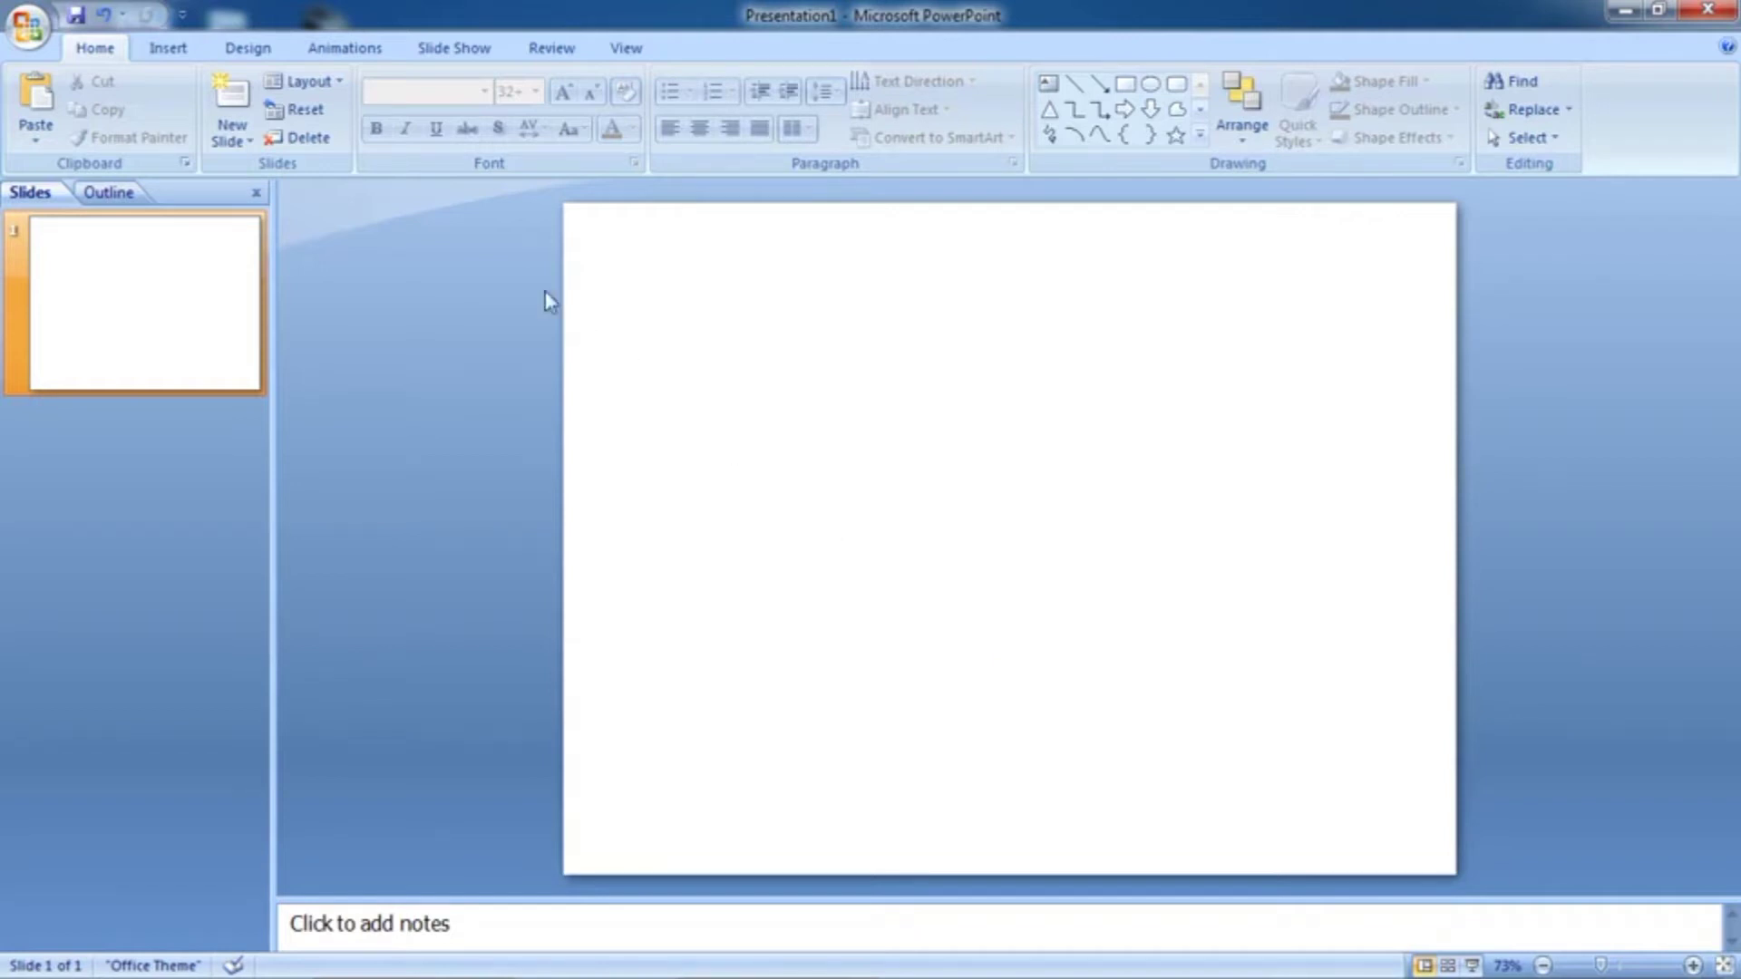
Apply the Concourse theme from the Design tab's Themes gallery
click(265, 57)
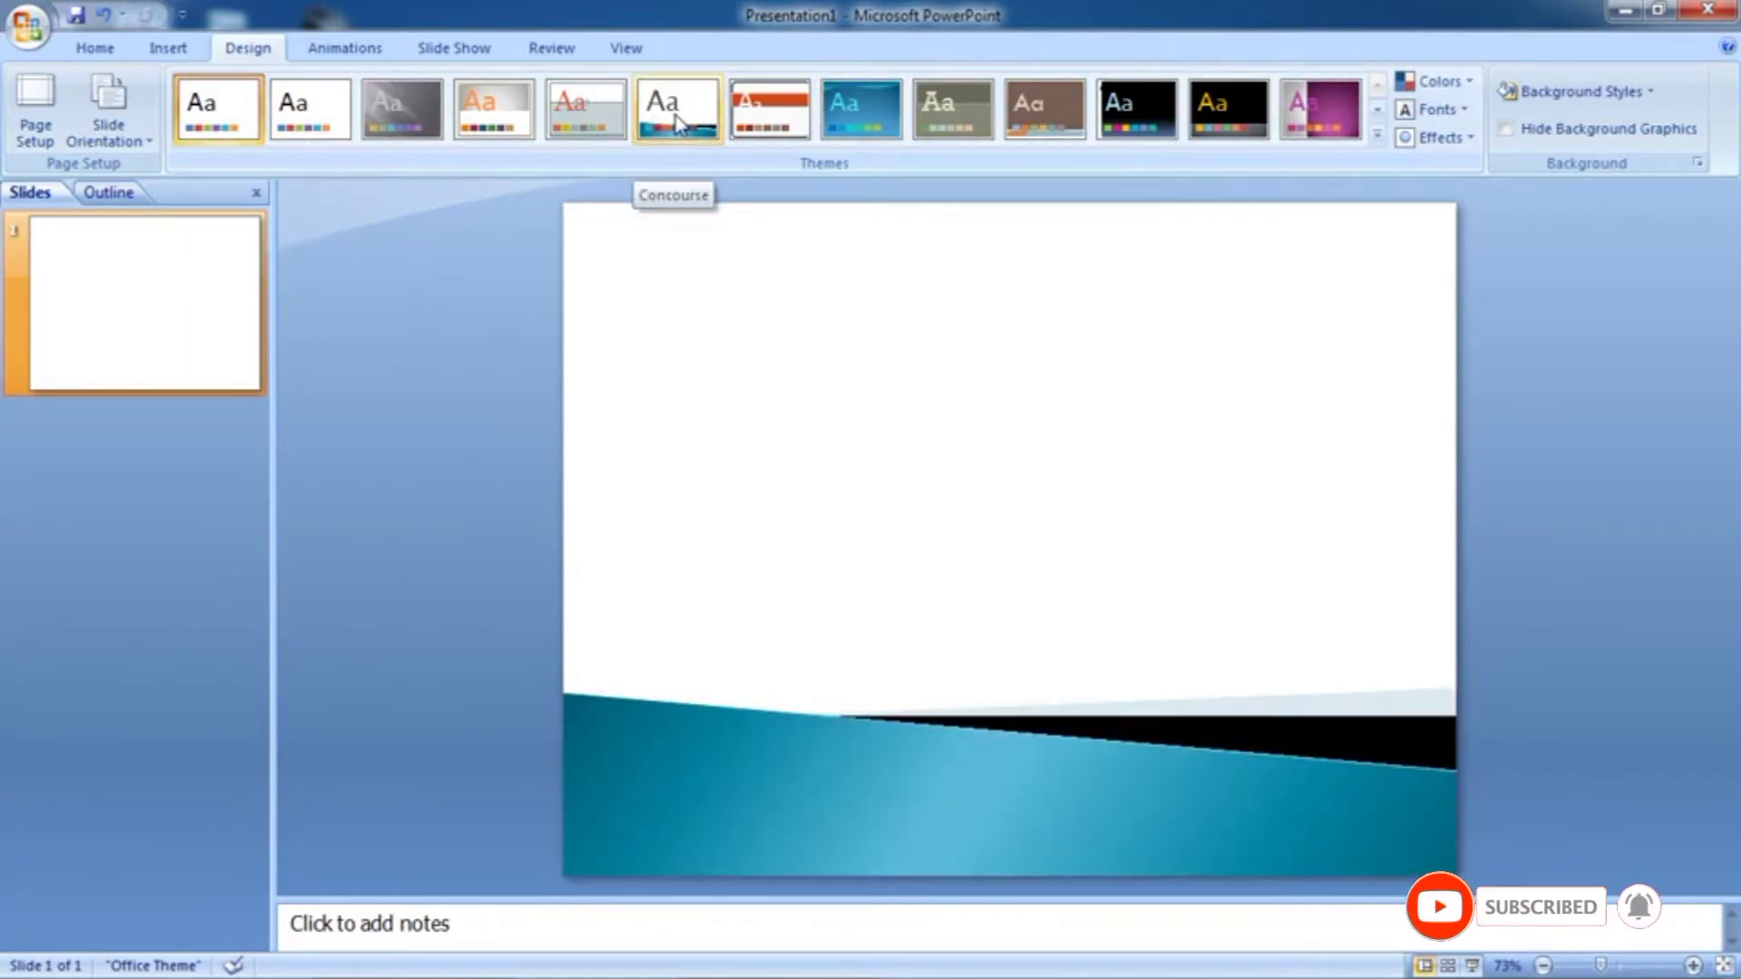
click(675, 122)
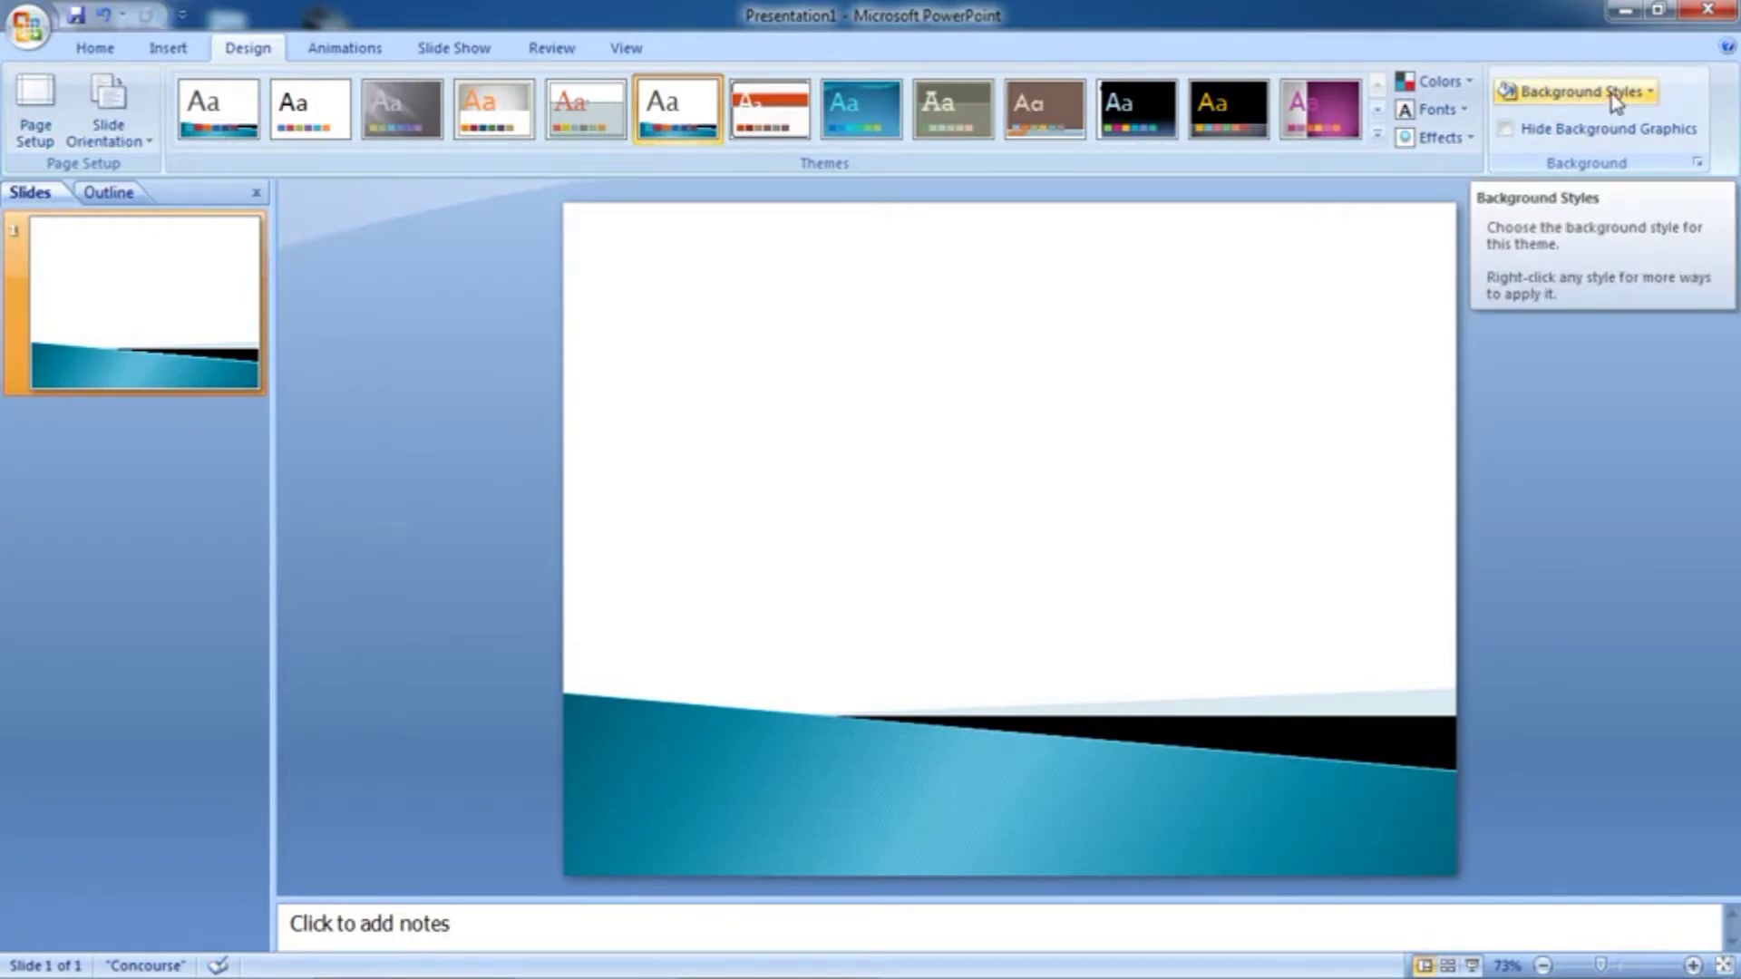
Open Format Background from Background Styles and move it beside the slide
click(1652, 97)
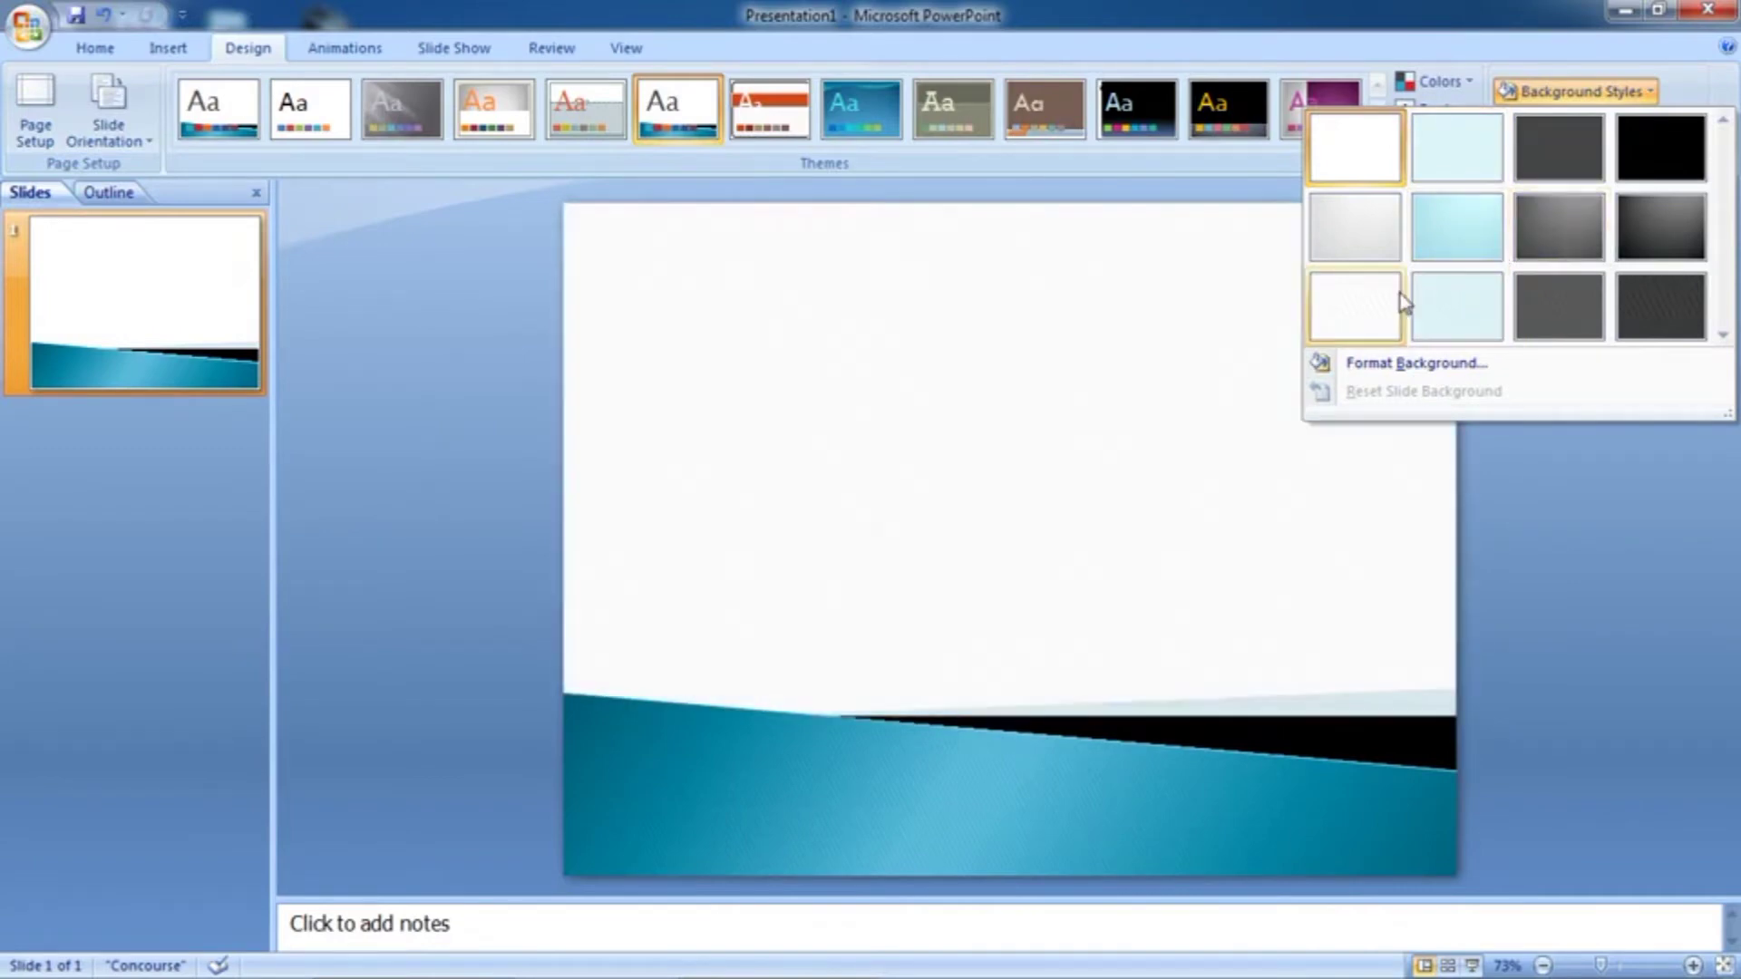
click(1378, 374)
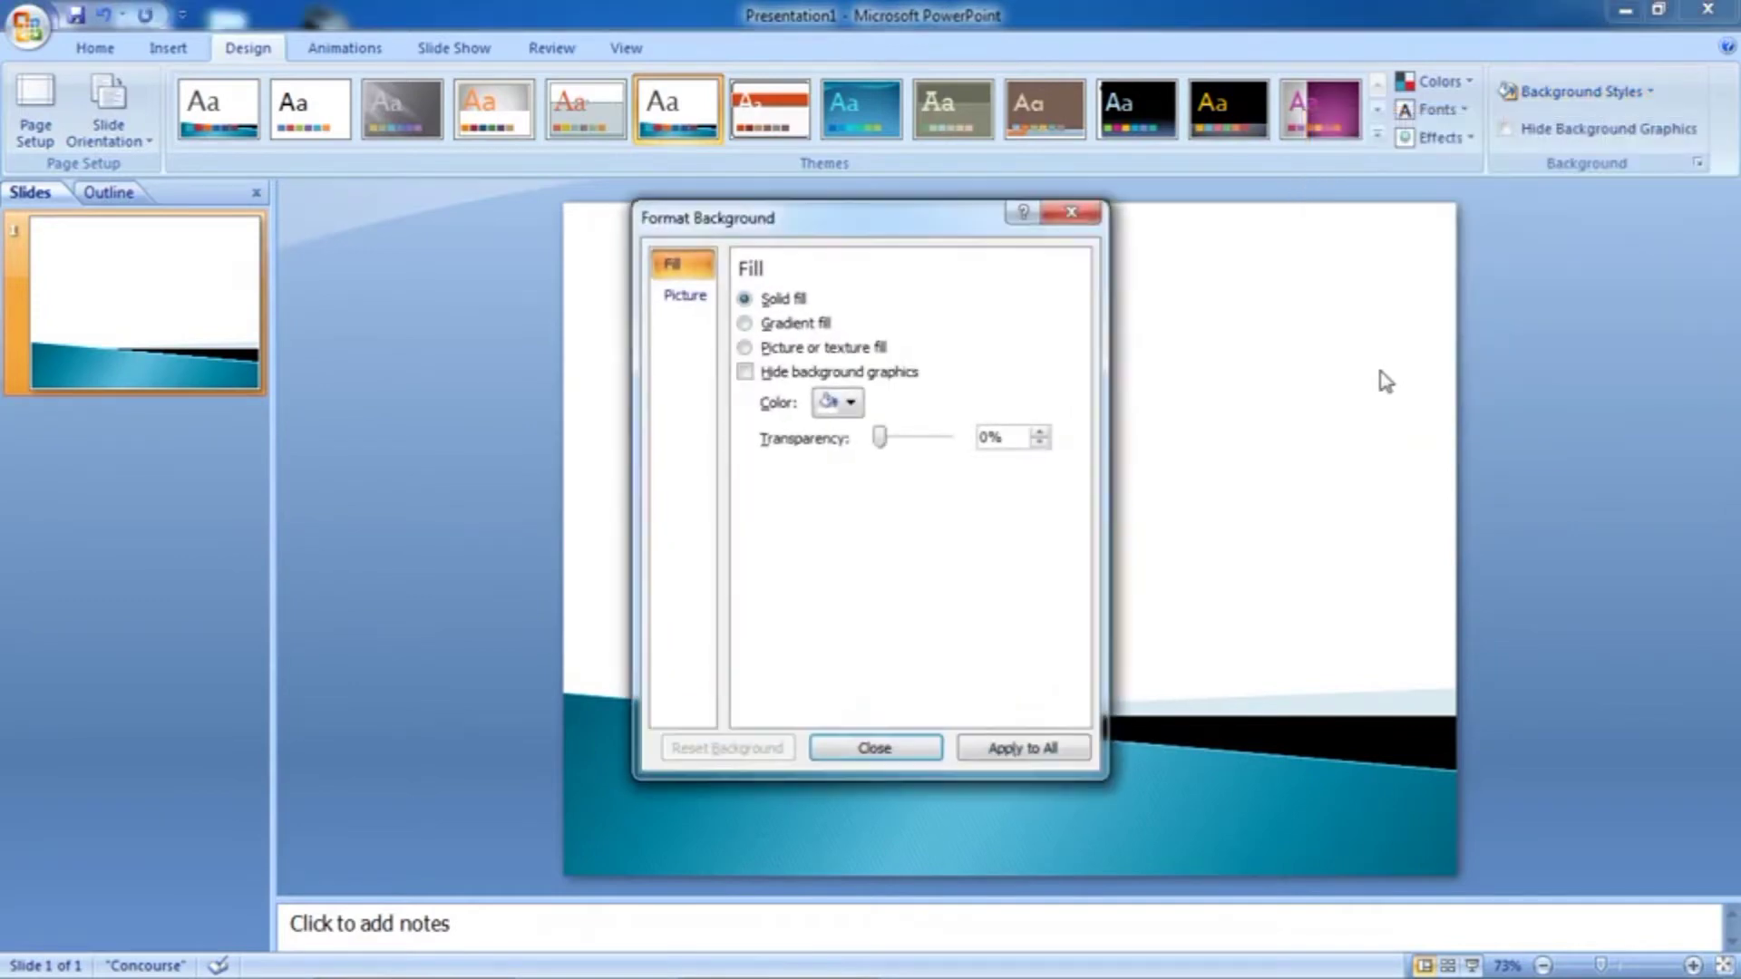
drag(876, 216, 1088, 215)
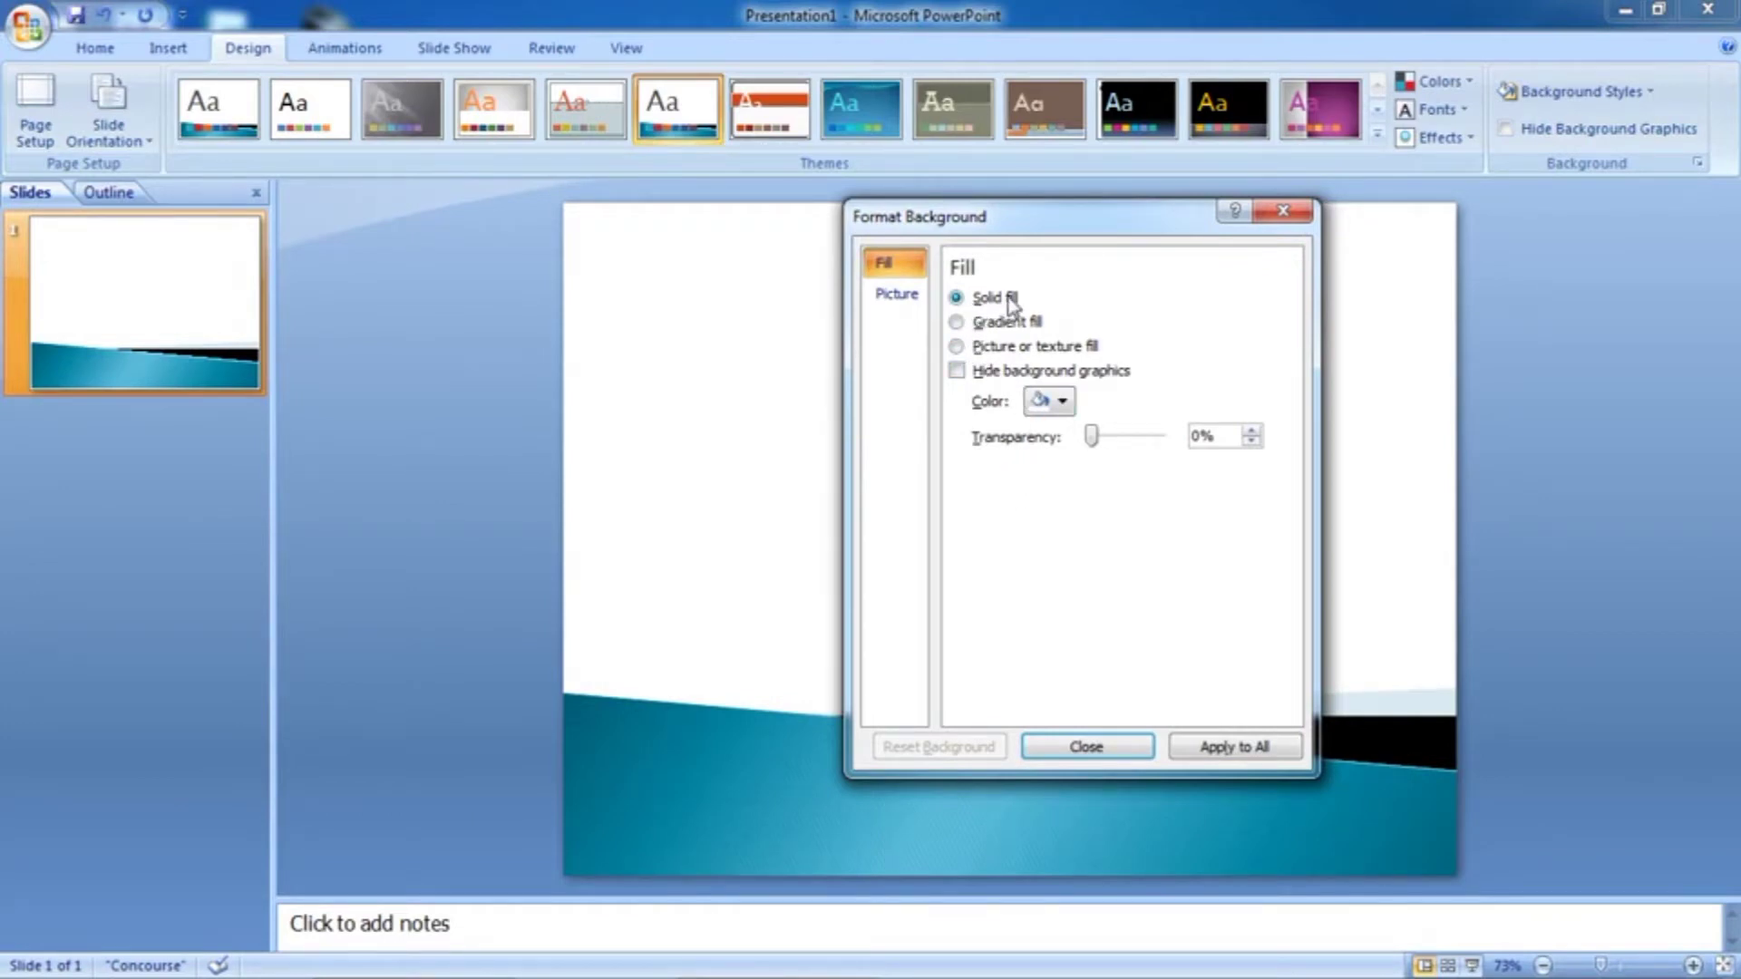
Try solid gold, then red background fill, then switch to gradient fill
click(1062, 401)
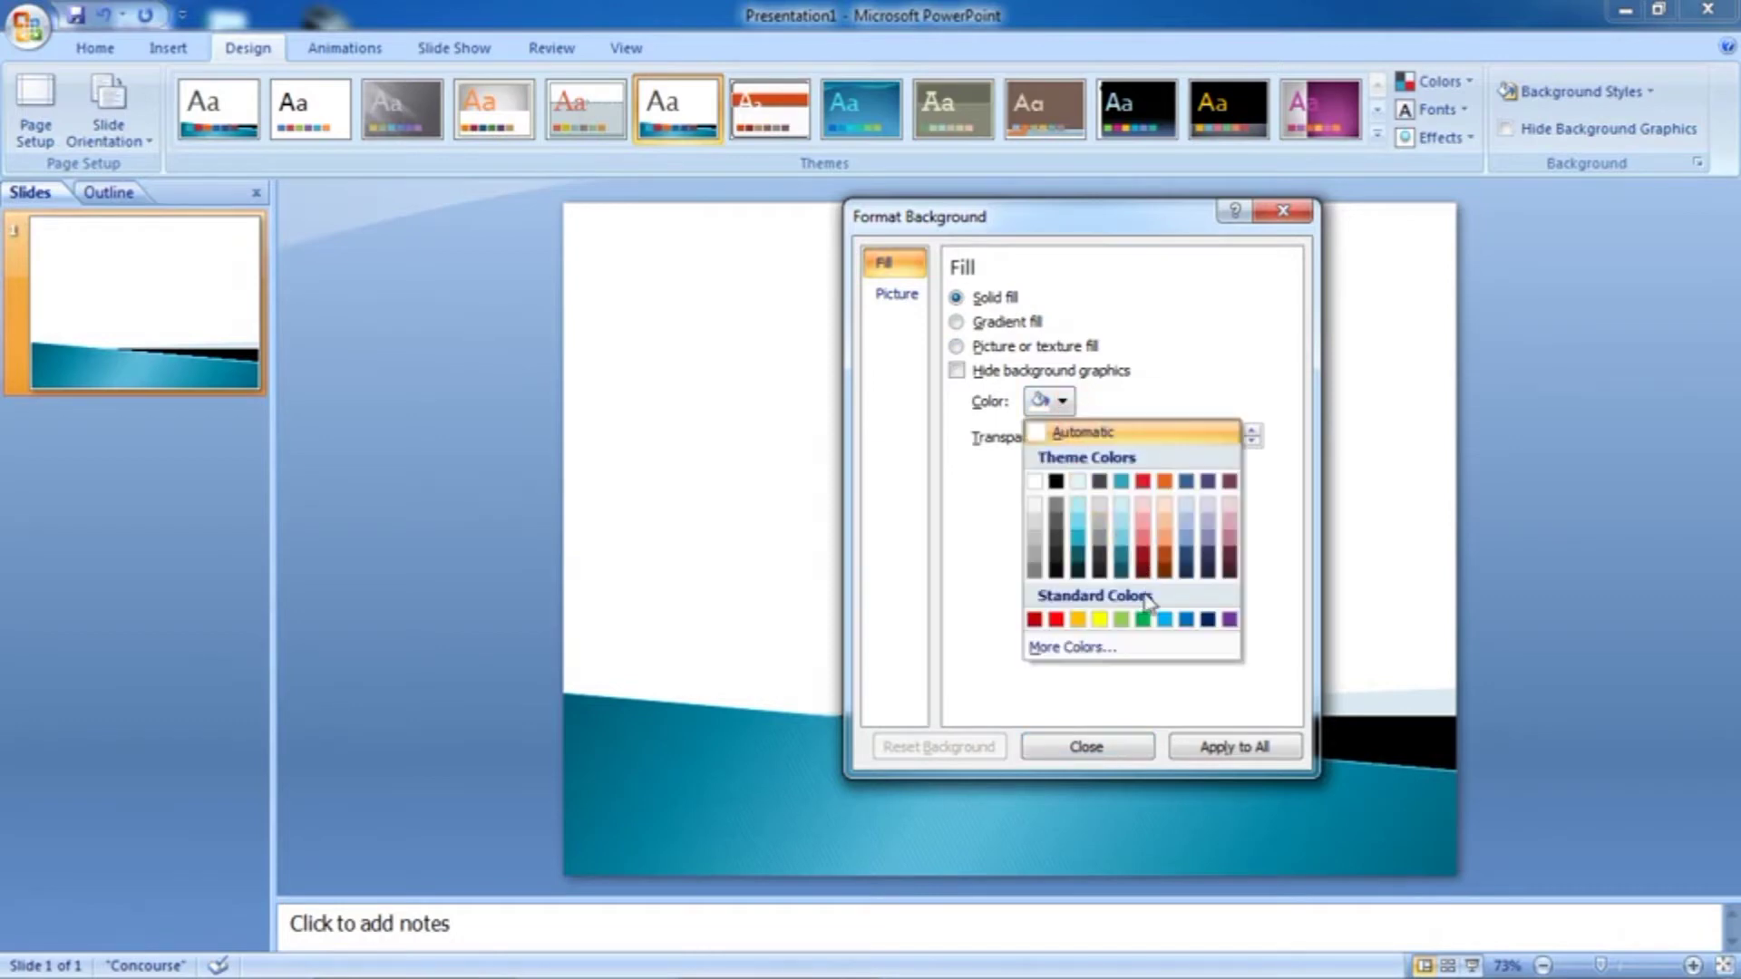
click(1078, 620)
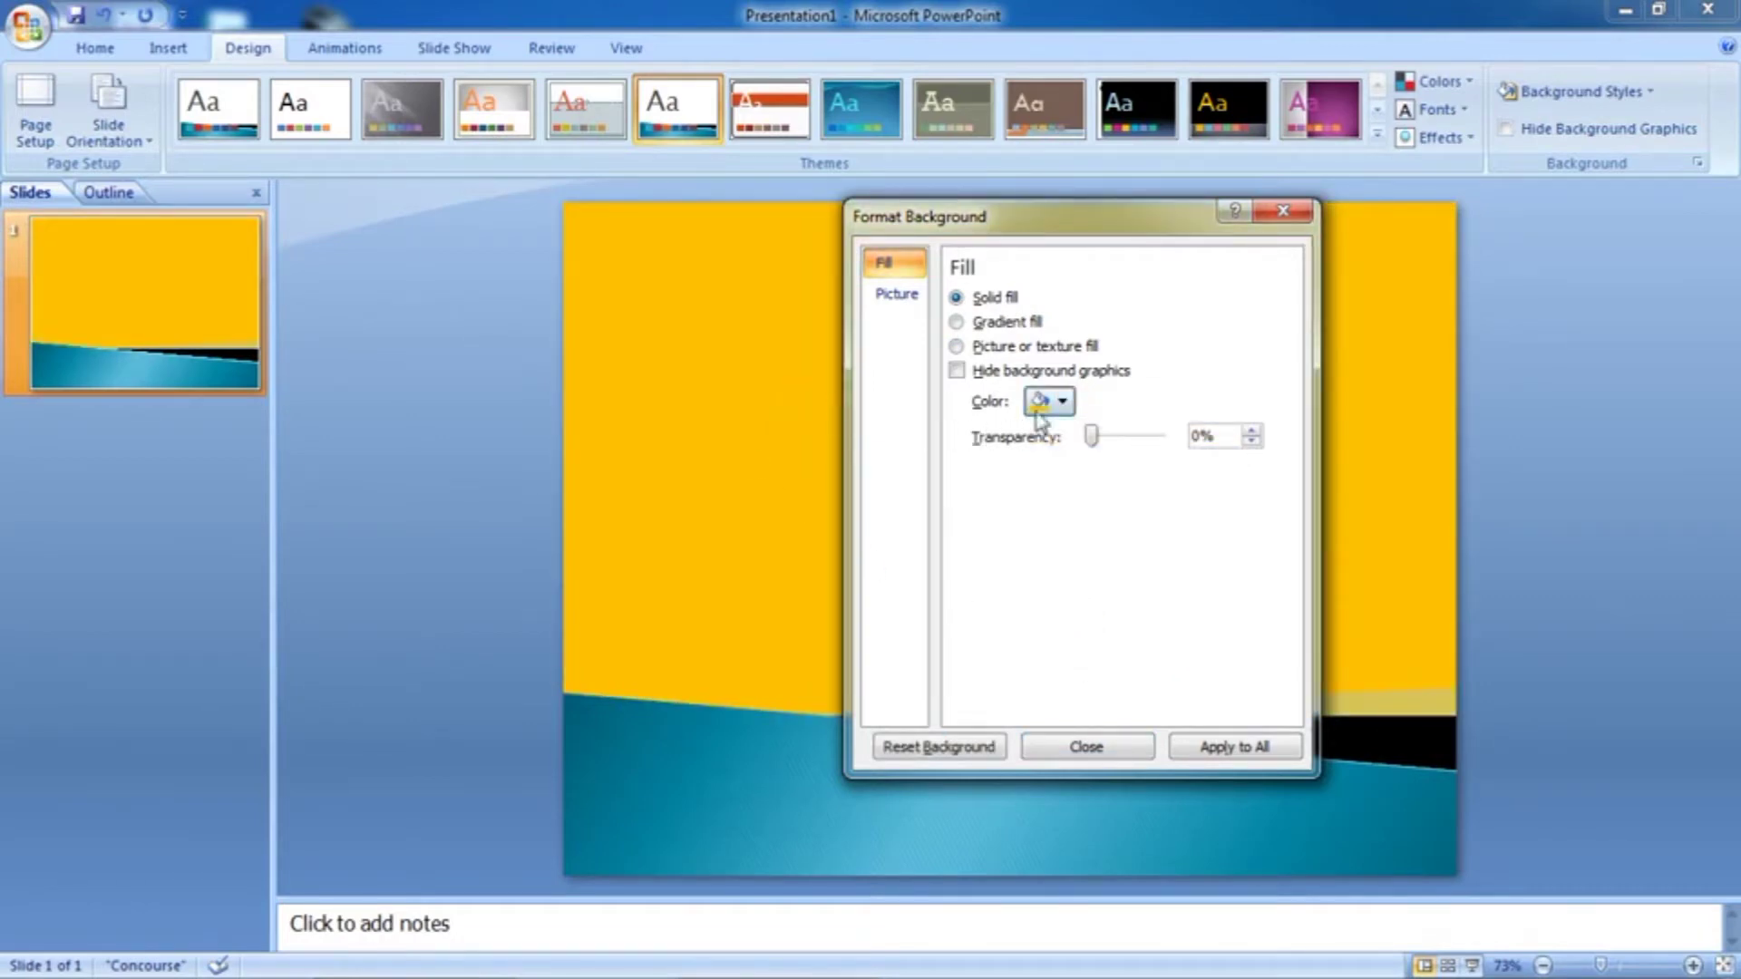
click(1062, 401)
click(1057, 620)
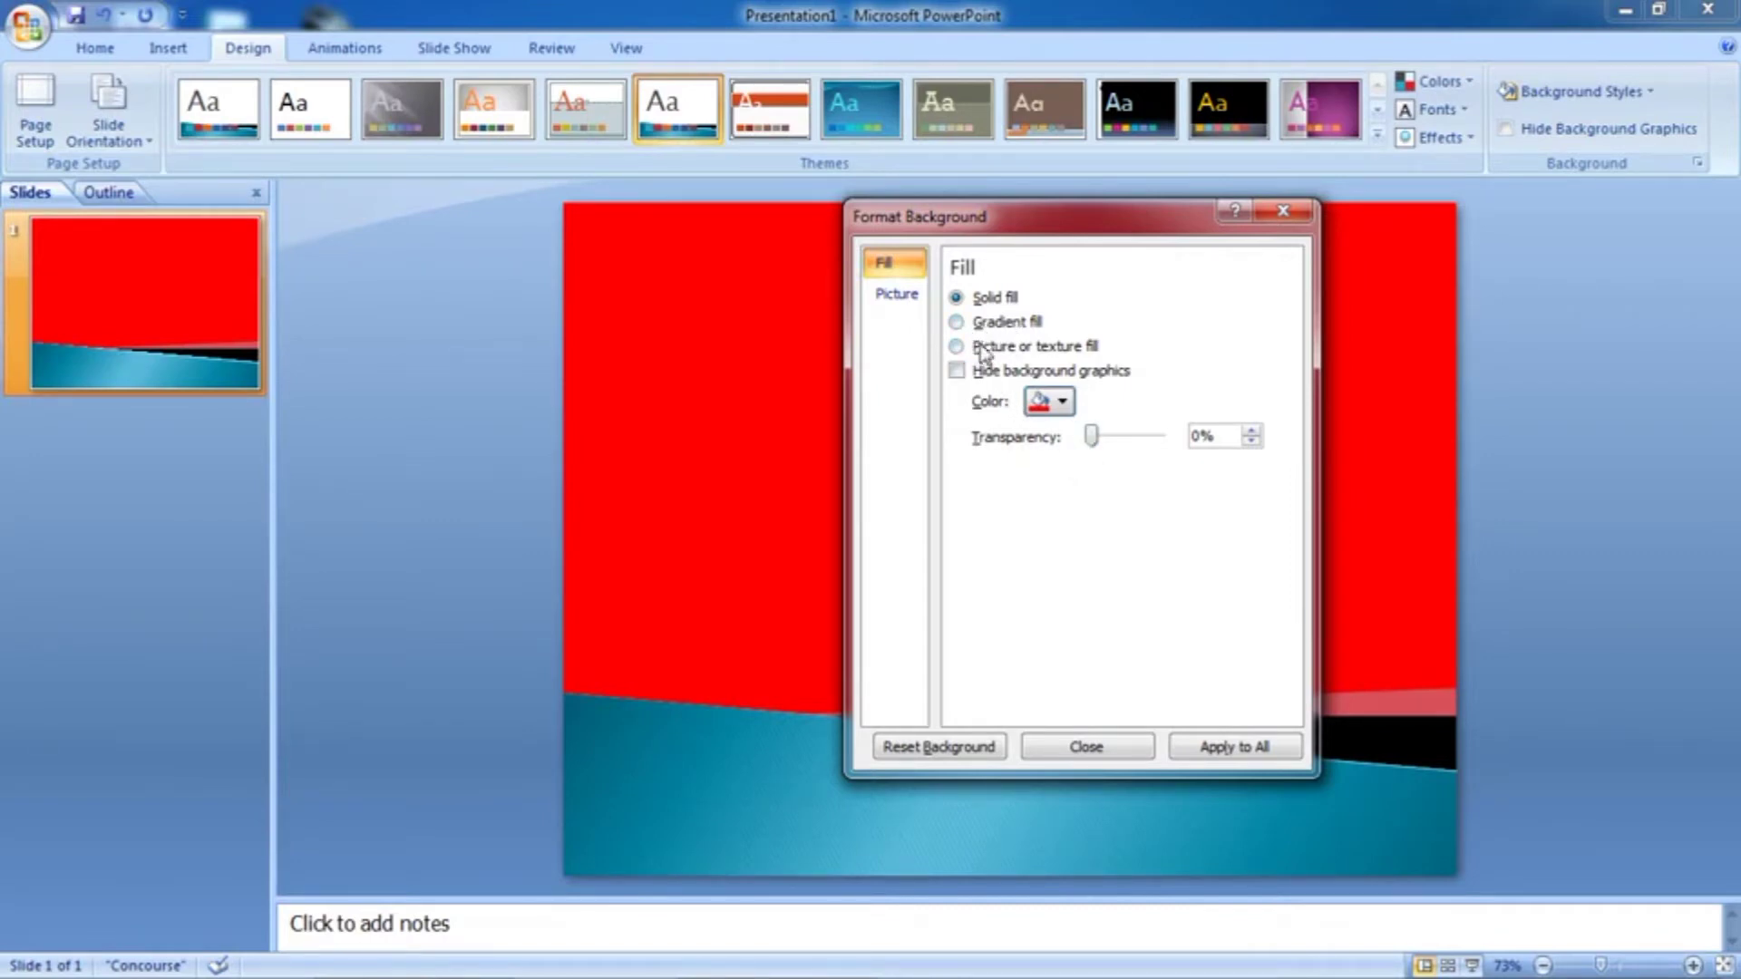
click(970, 323)
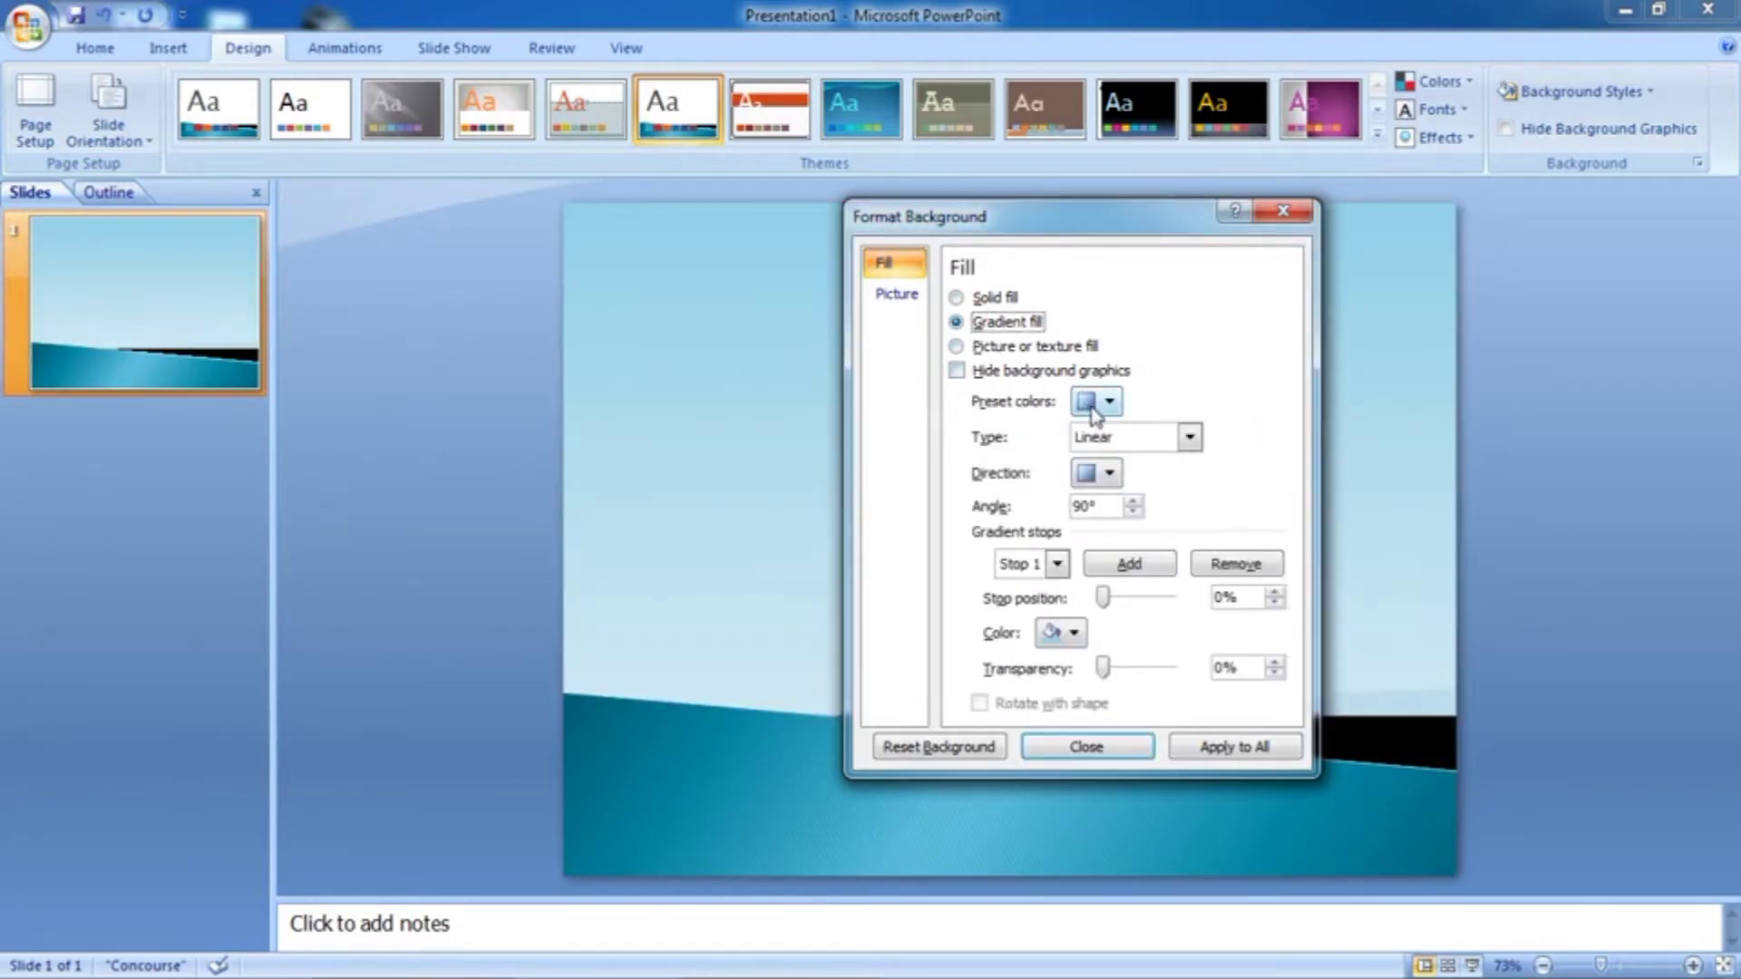
Apply the Rainbow preset gradient, briefly trying a peach preset before returning to Rainbow
click(1107, 405)
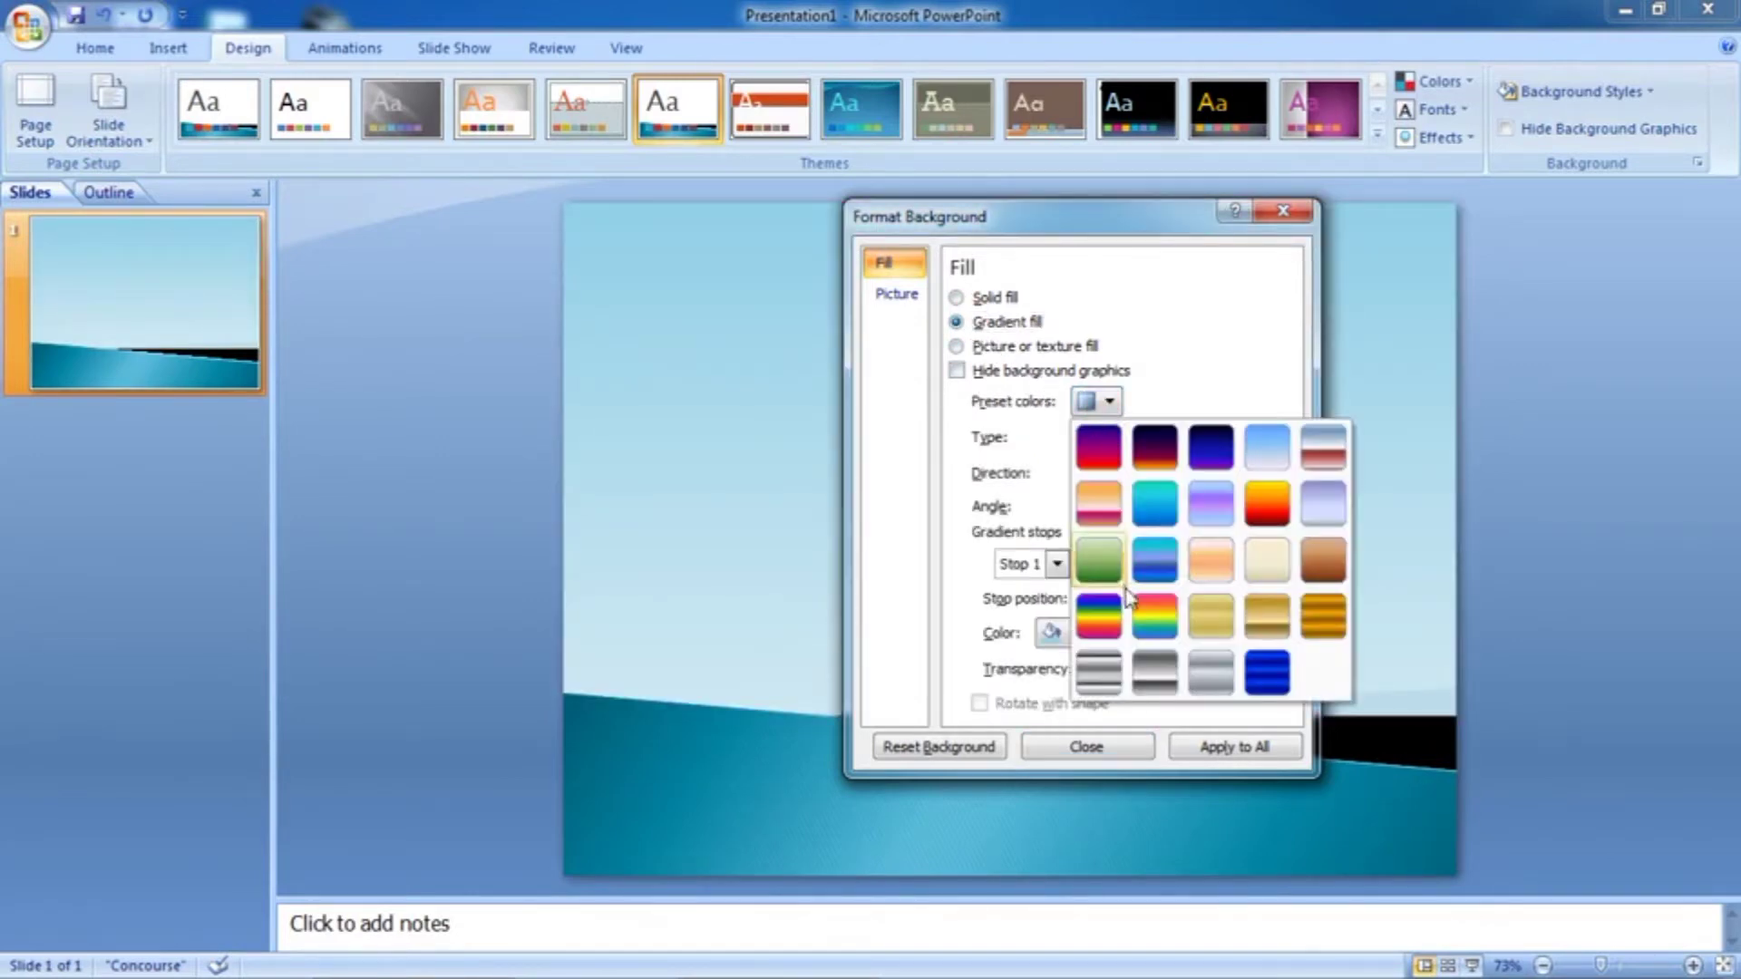
click(1155, 611)
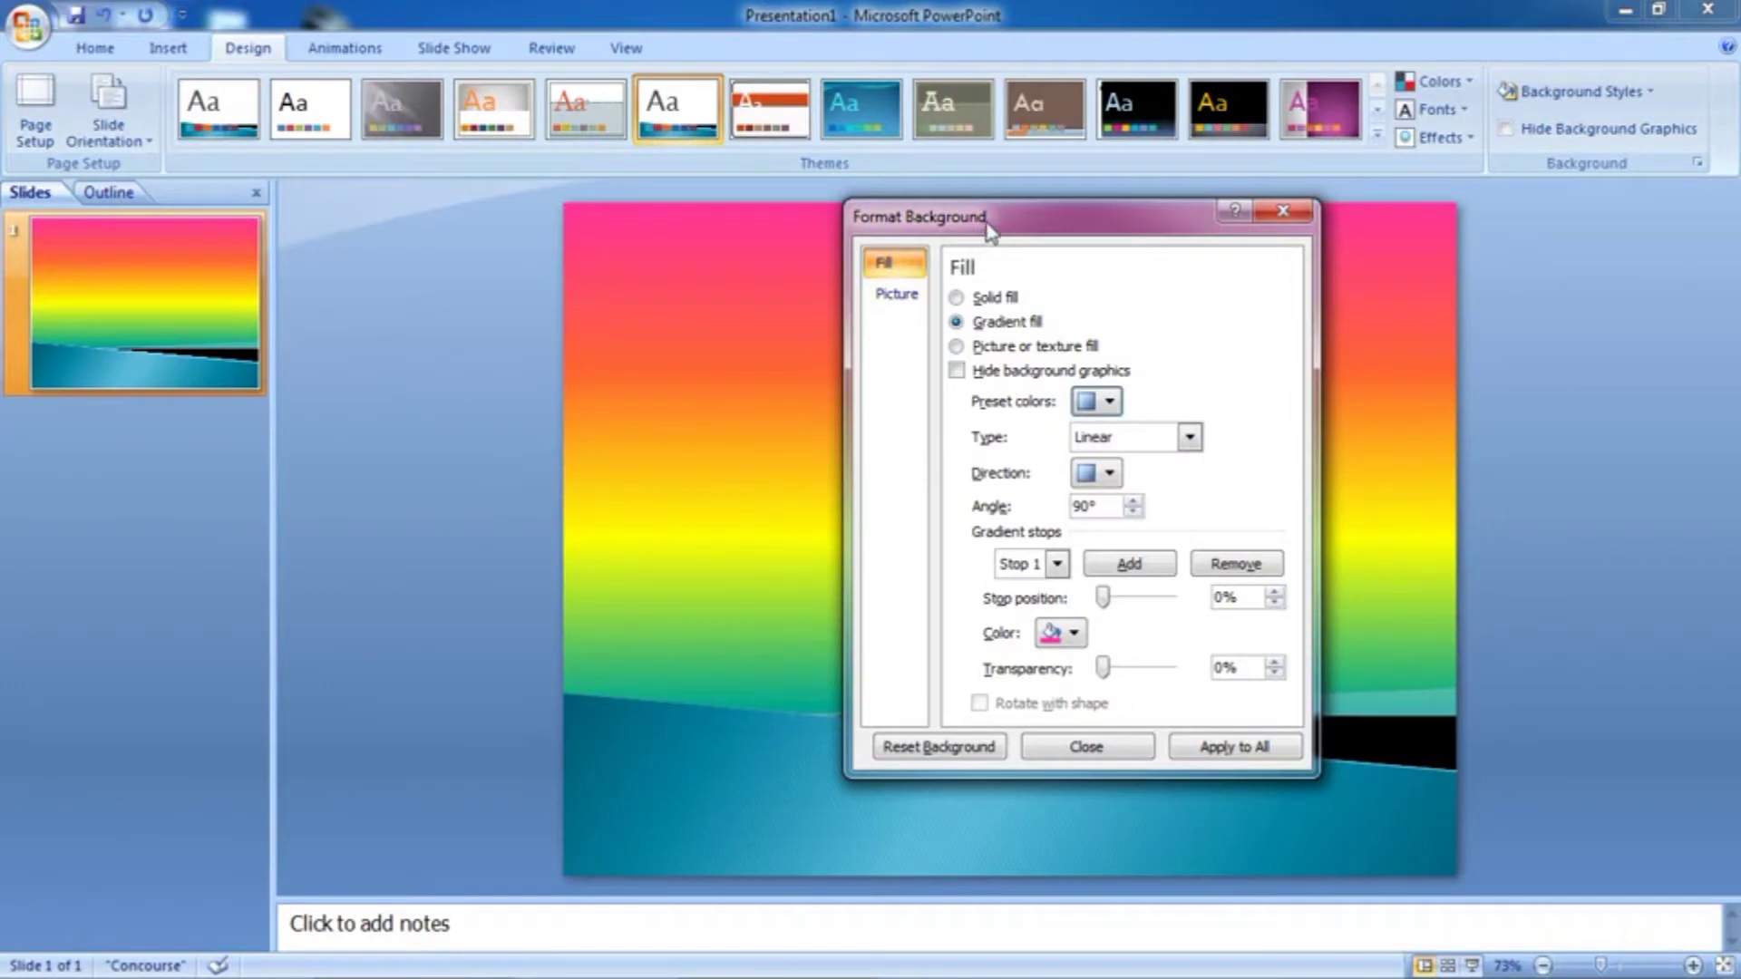
mouse_move(992, 230)
mouse_down()
mouse_move(1371, 263)
mouse_move(1390, 247)
mouse_up()
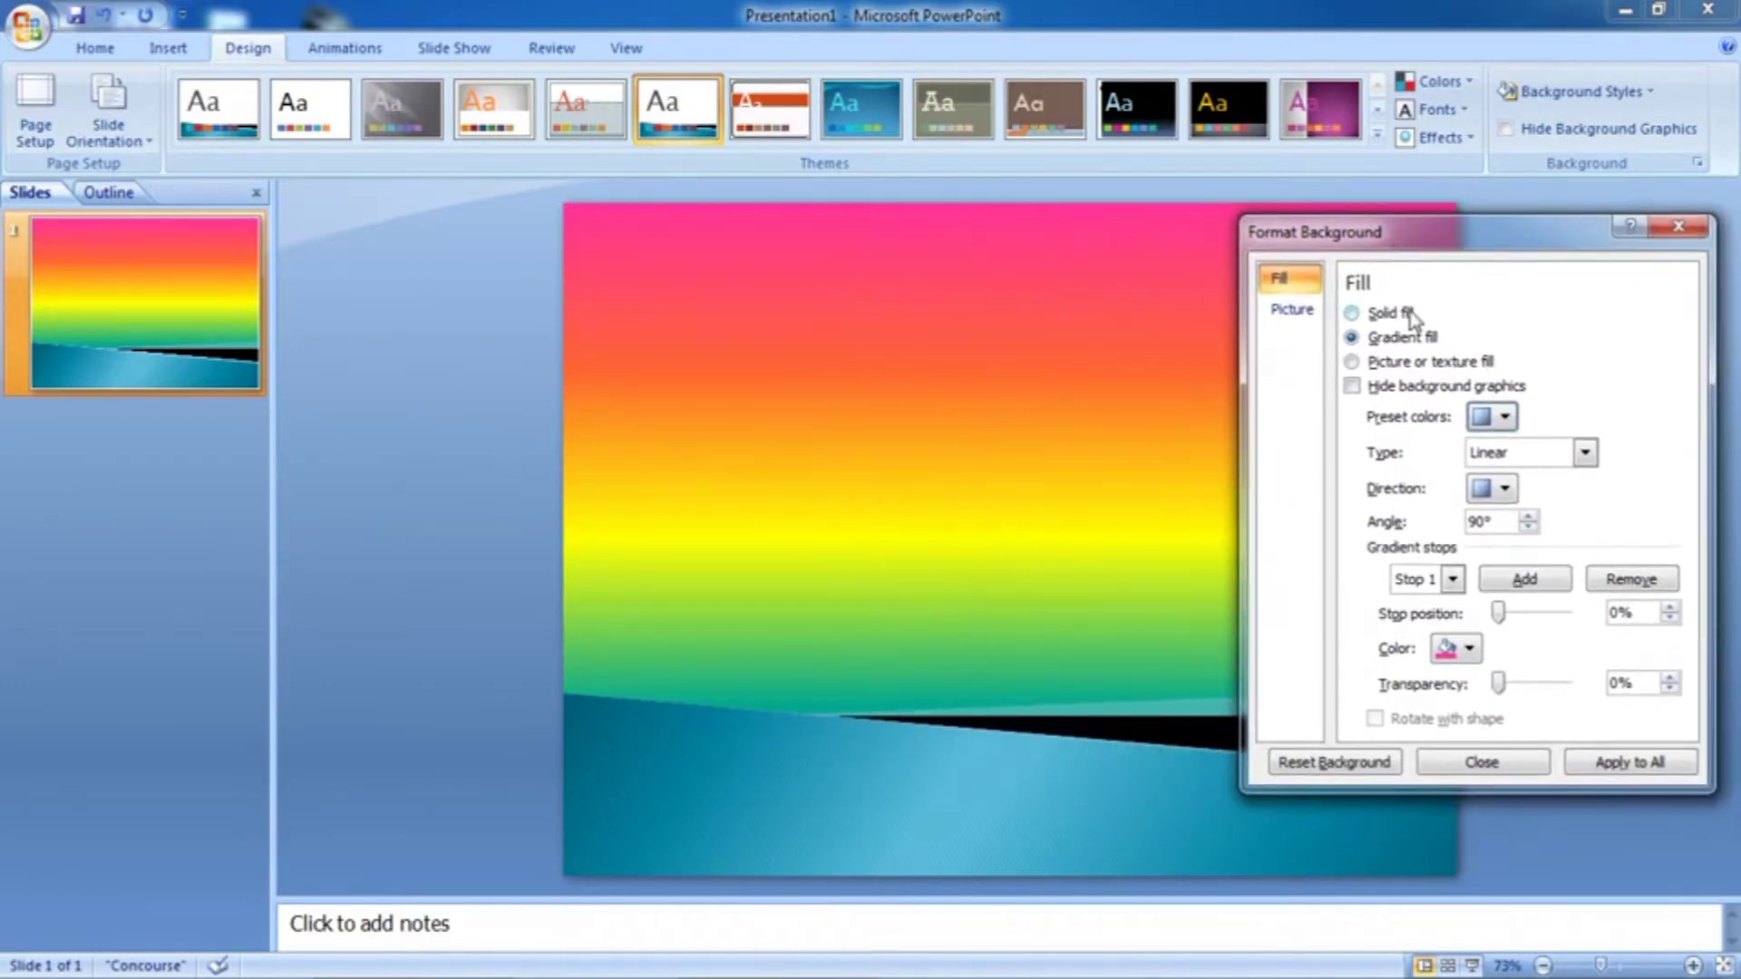
click(1504, 417)
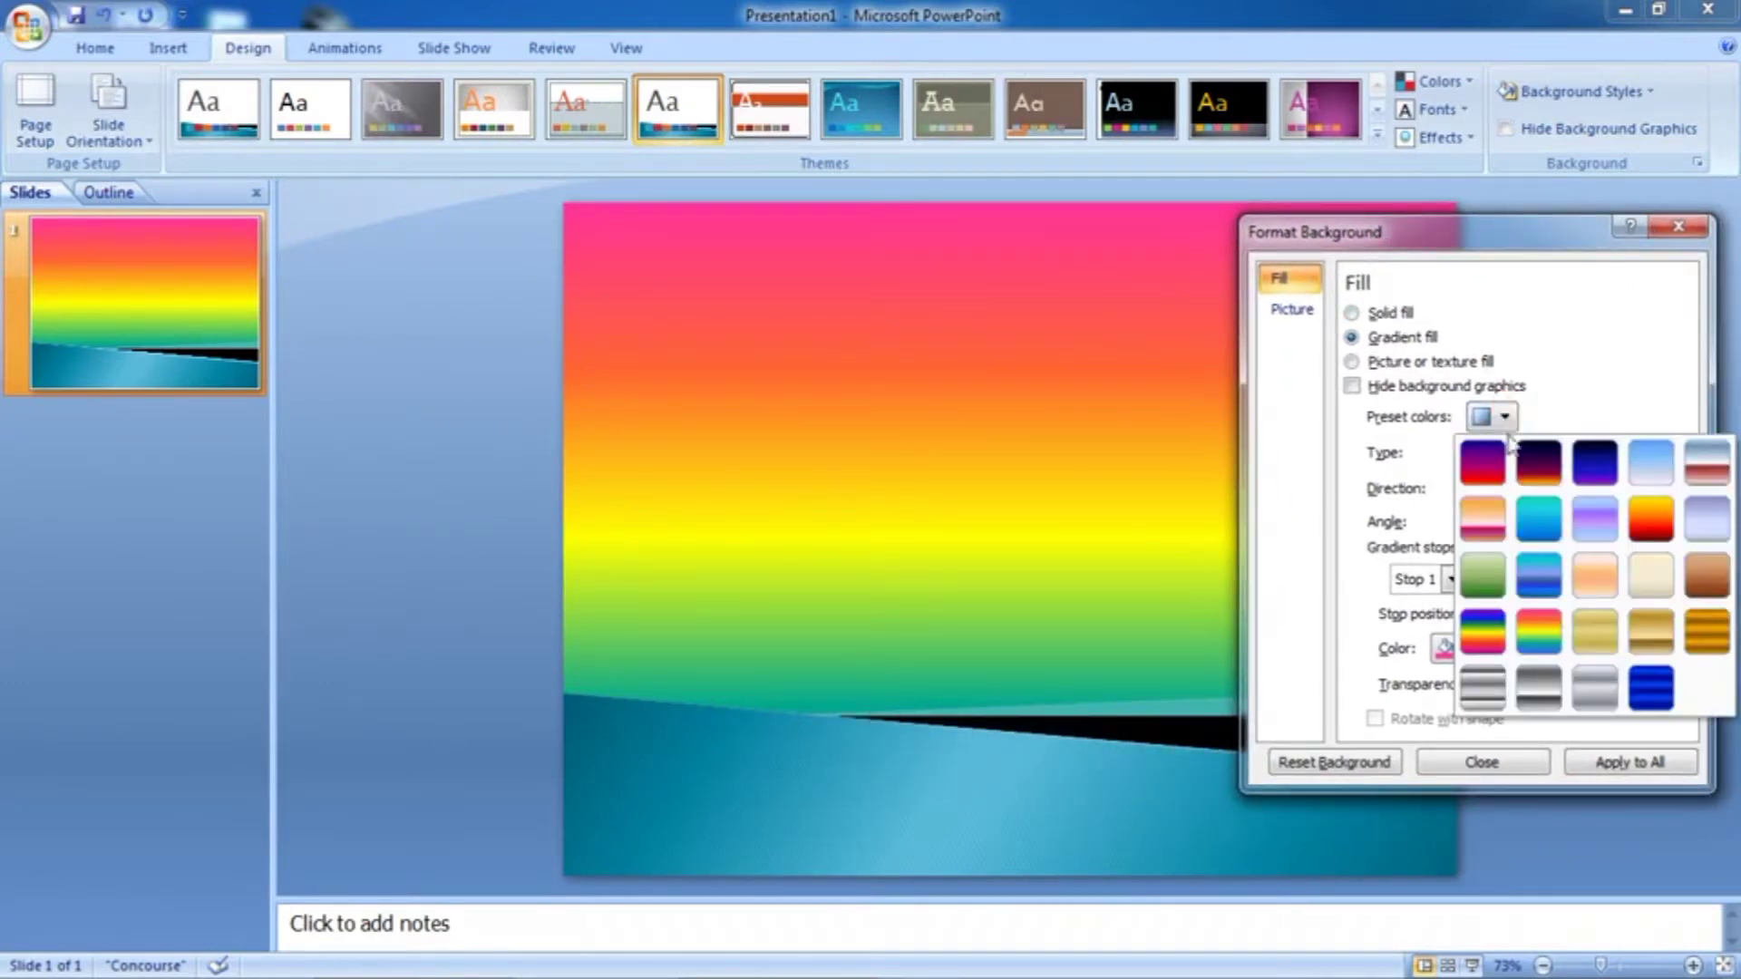
click(1587, 579)
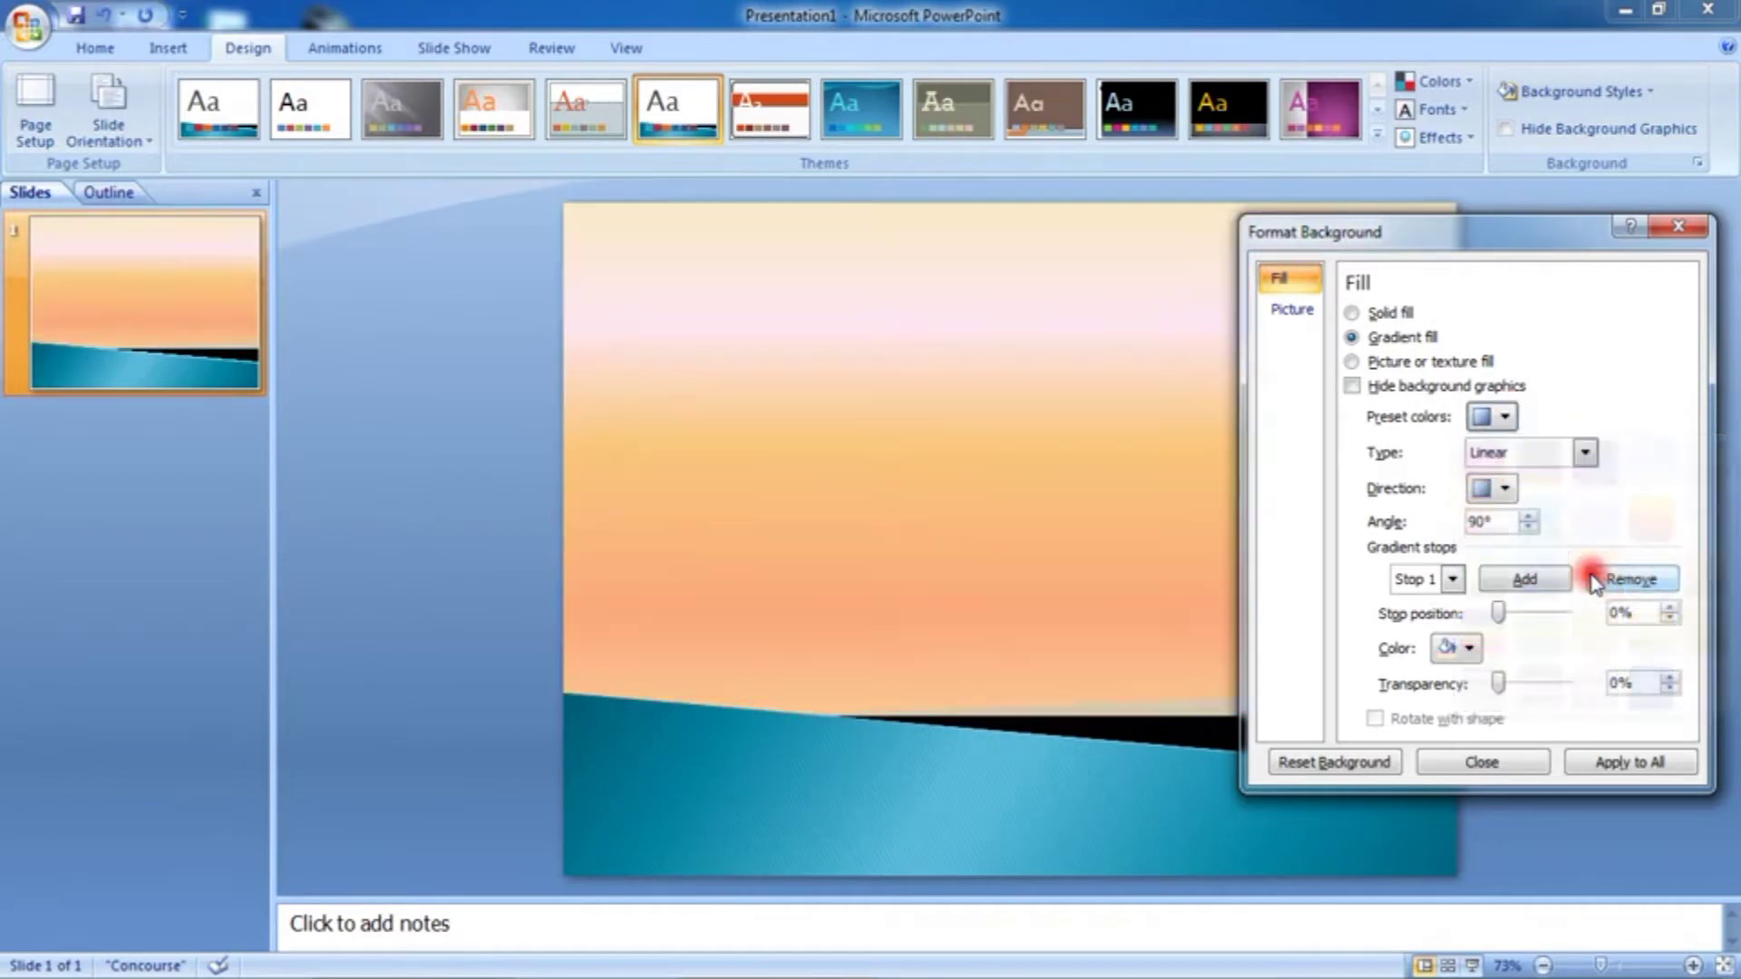
click(1502, 417)
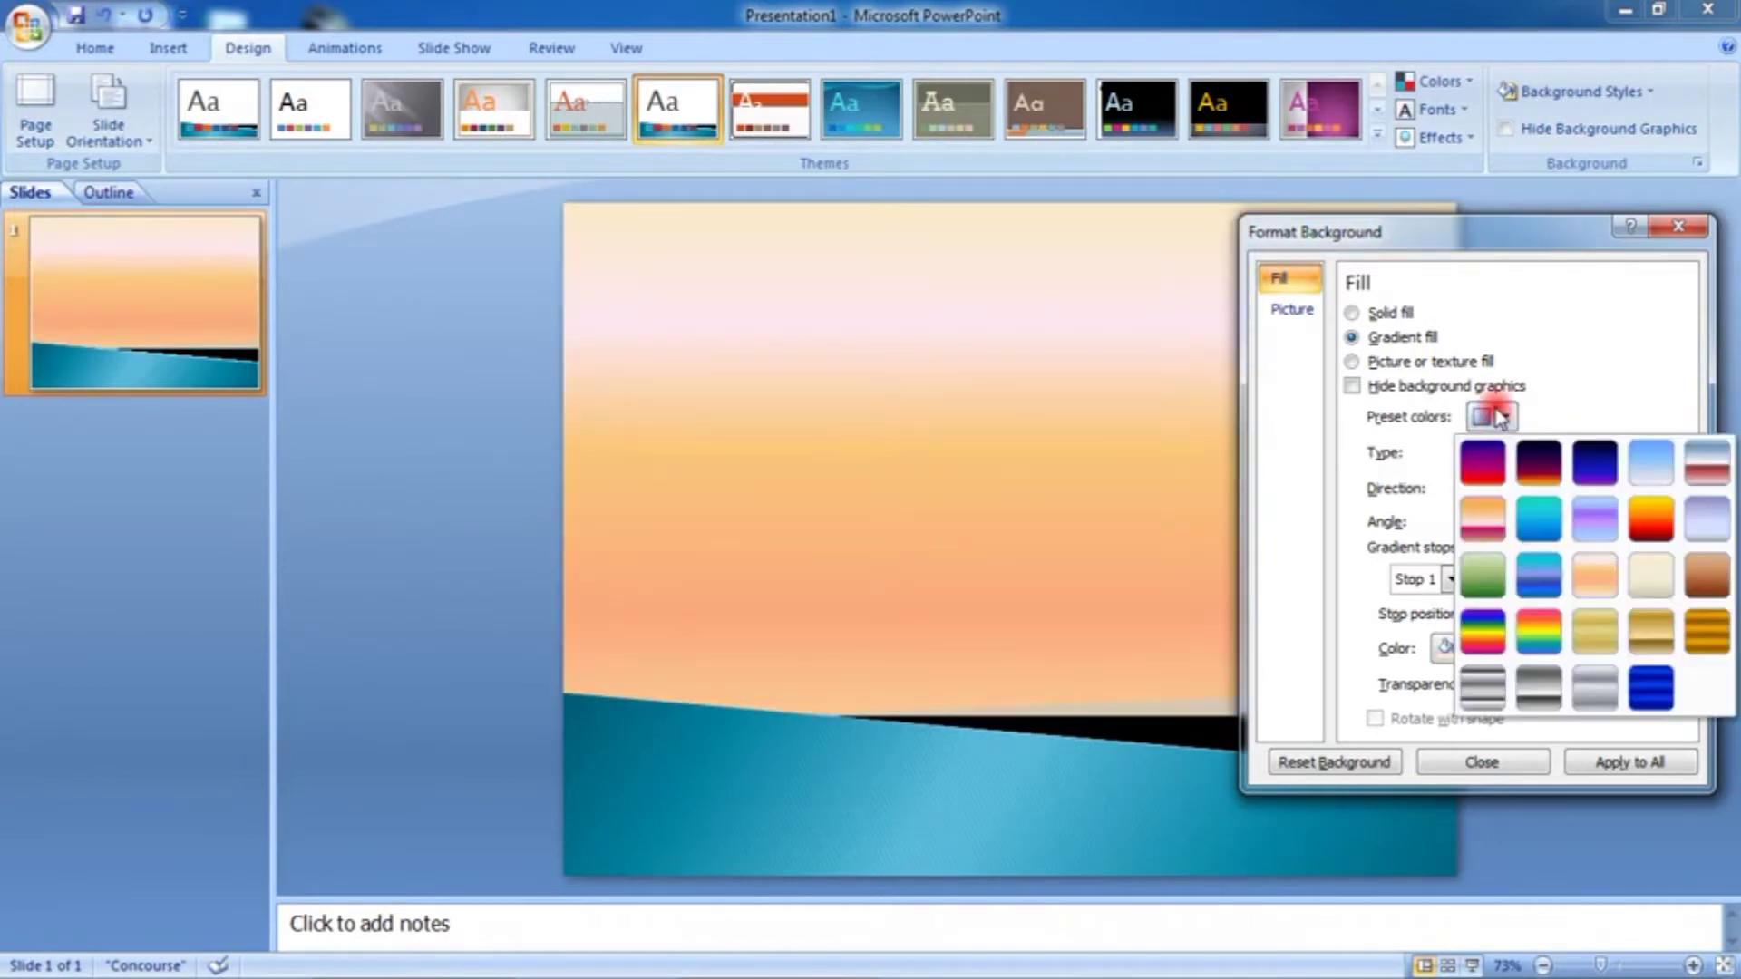
click(1483, 632)
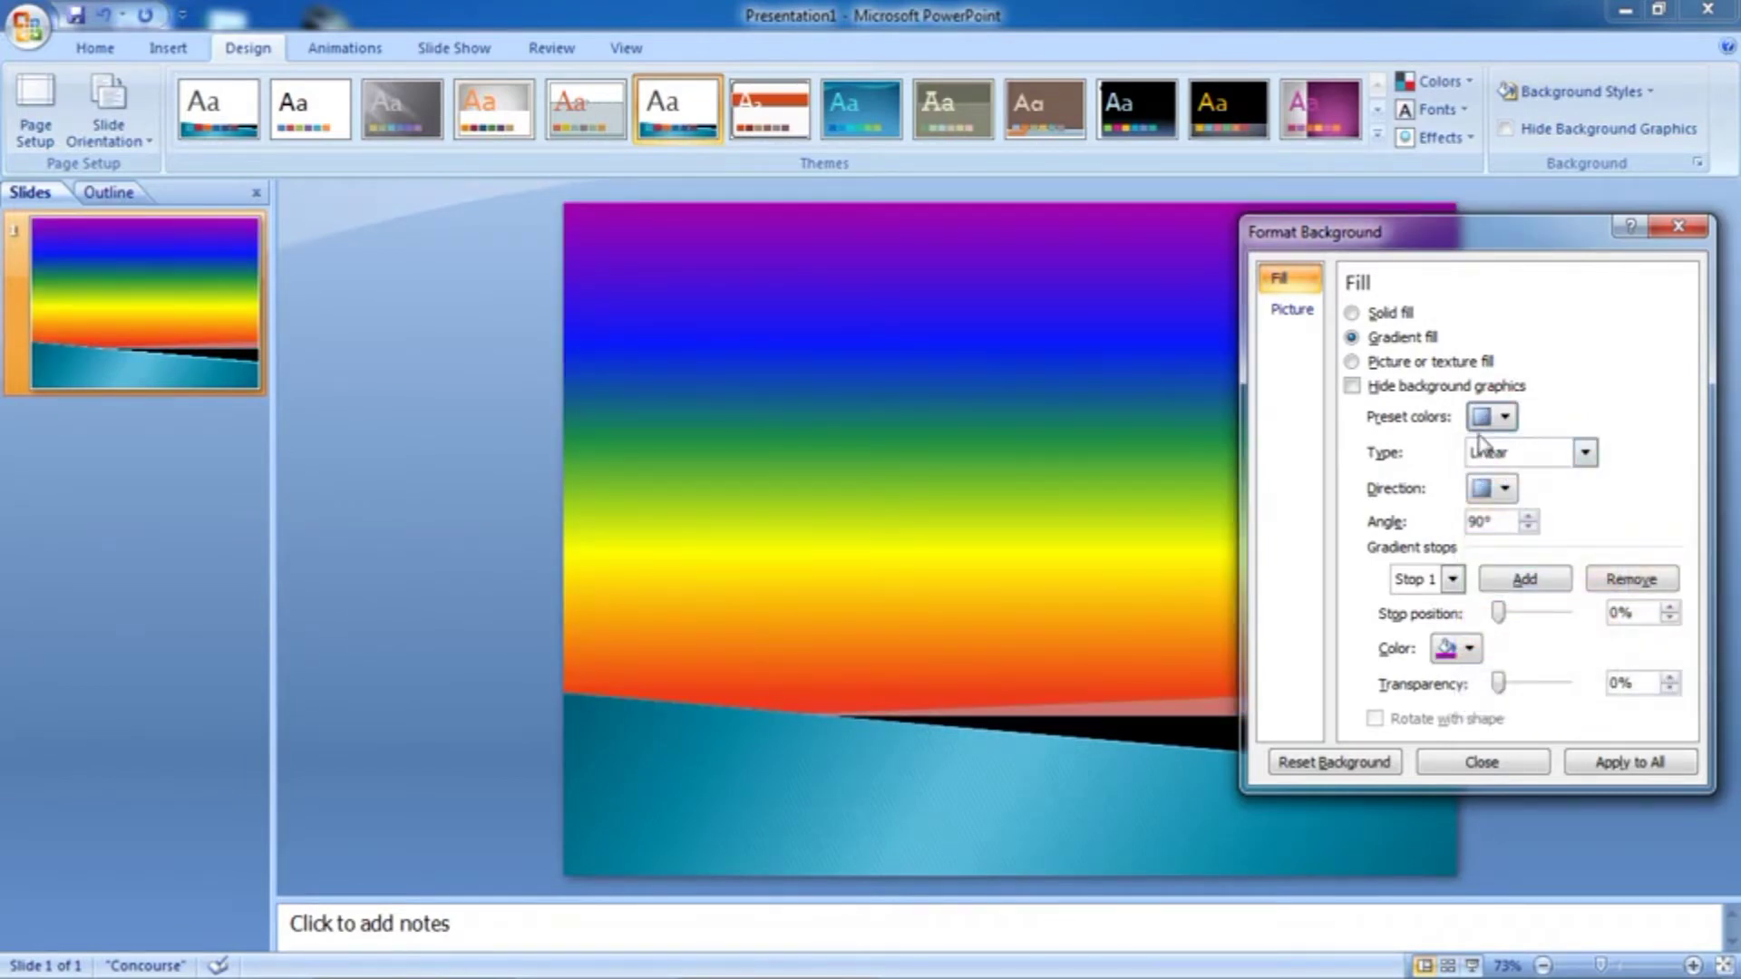
Fill the background with the White marble texture and close Format Background
click(1368, 363)
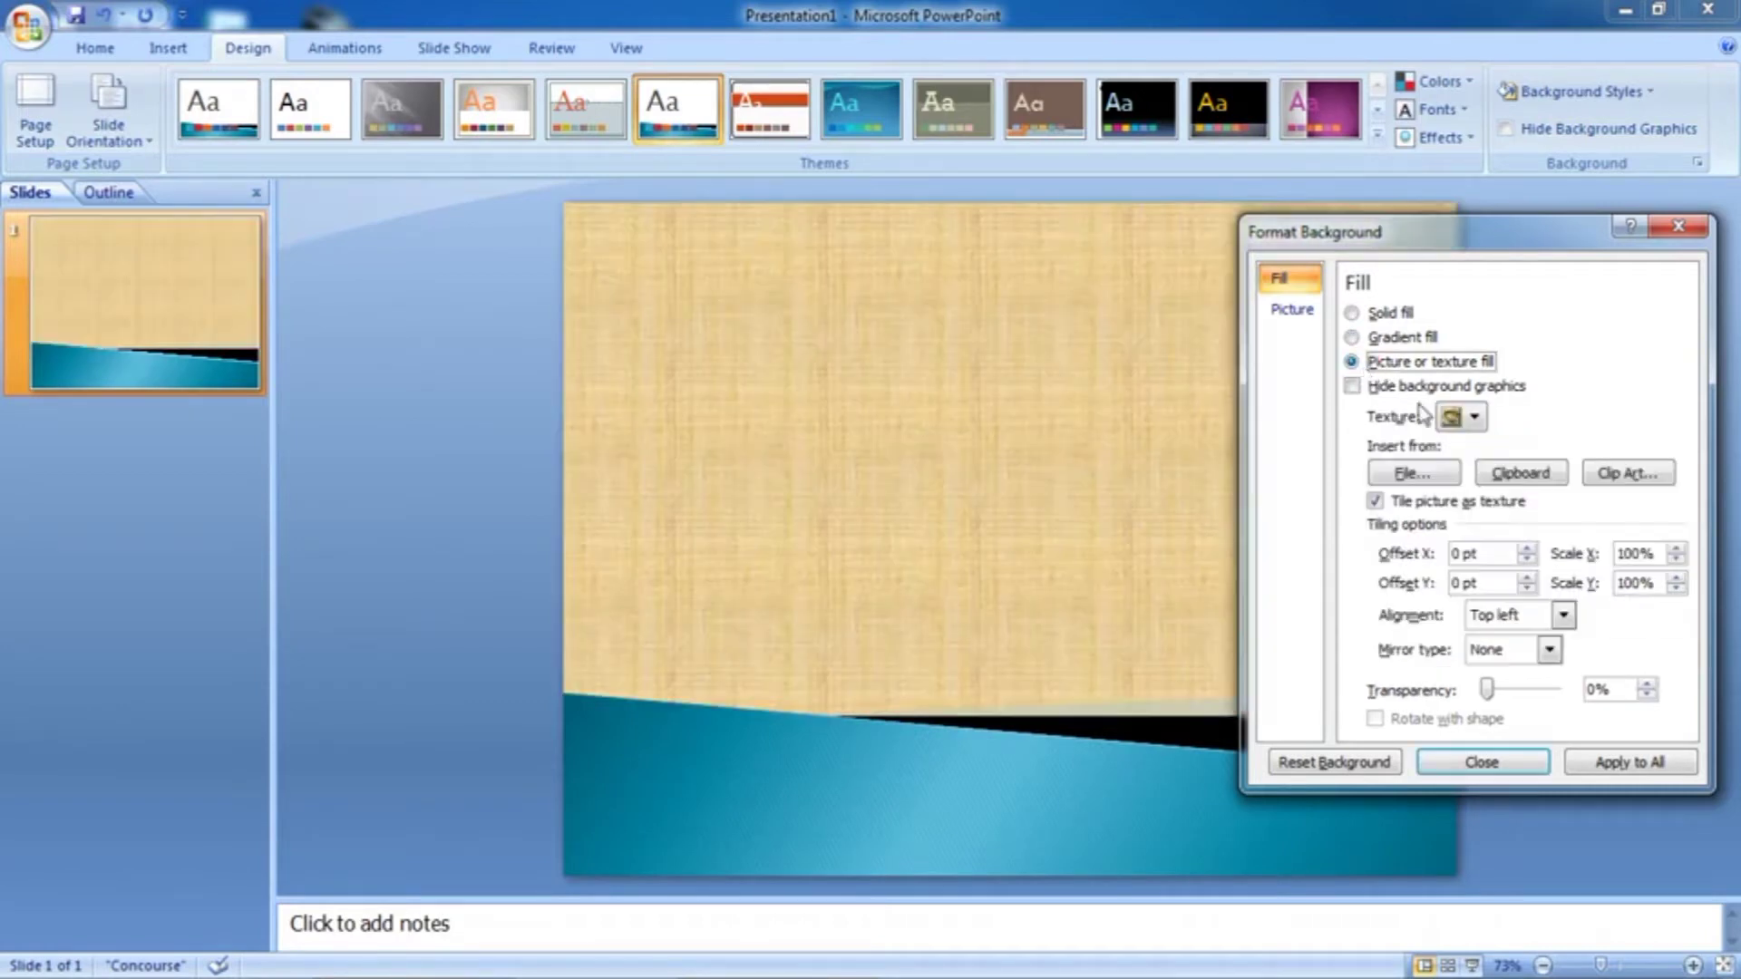
click(1469, 417)
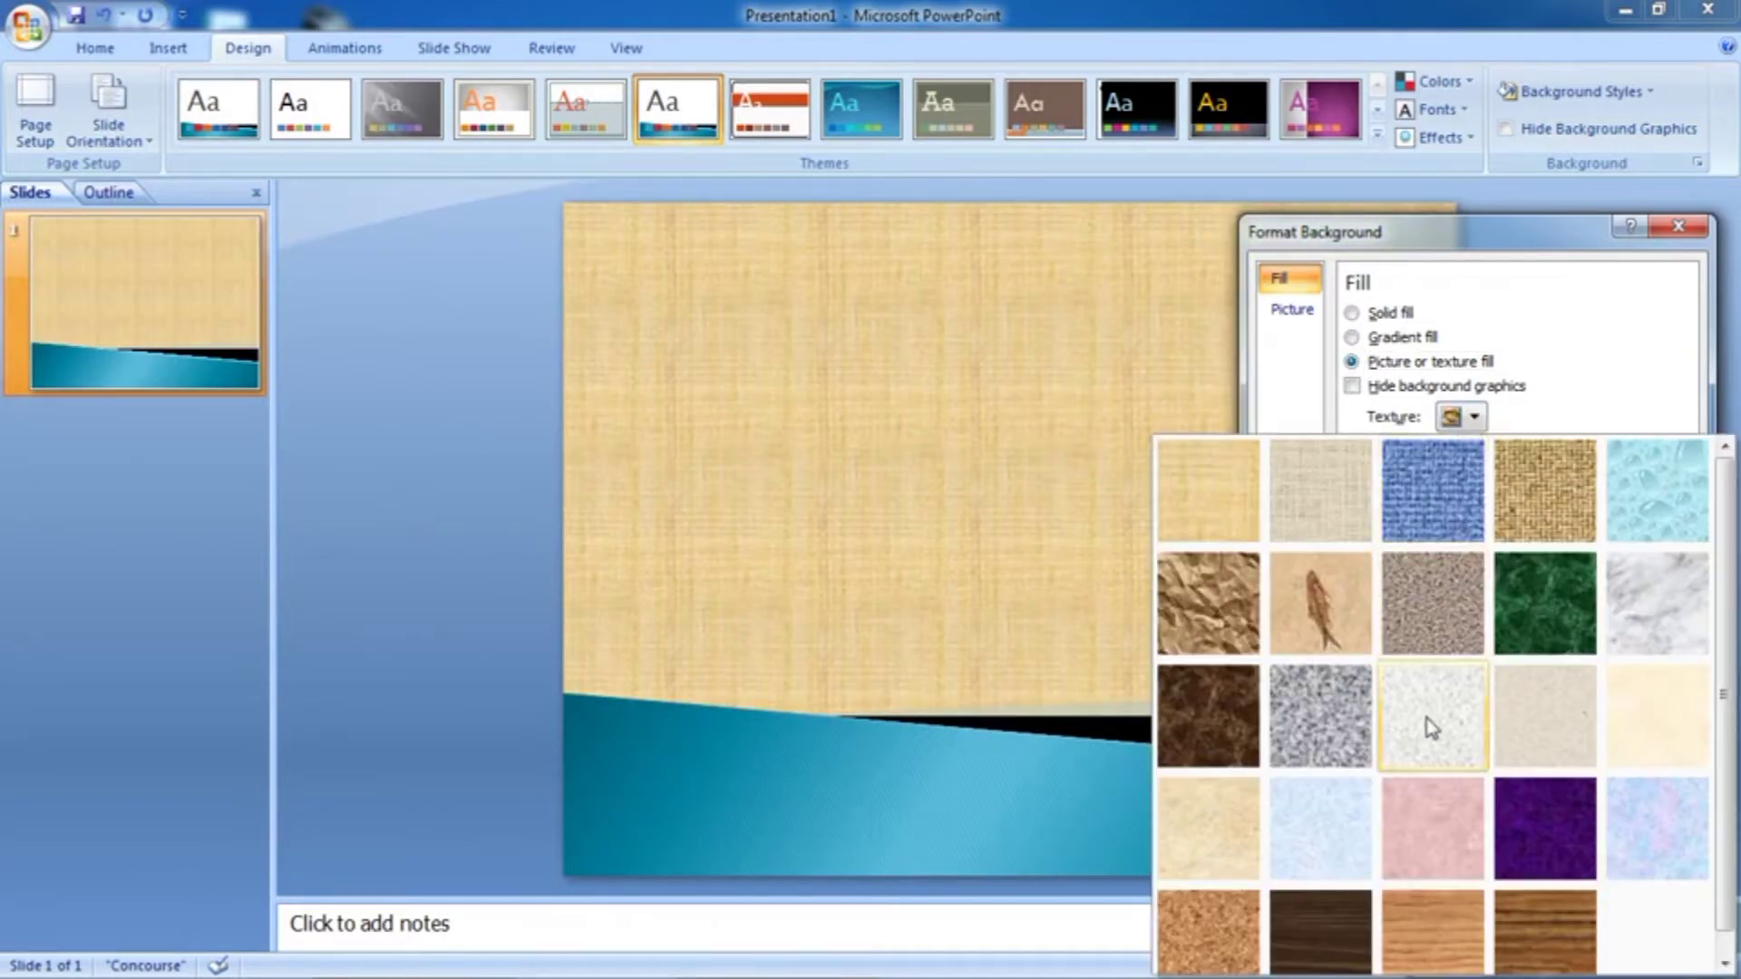
click(1630, 604)
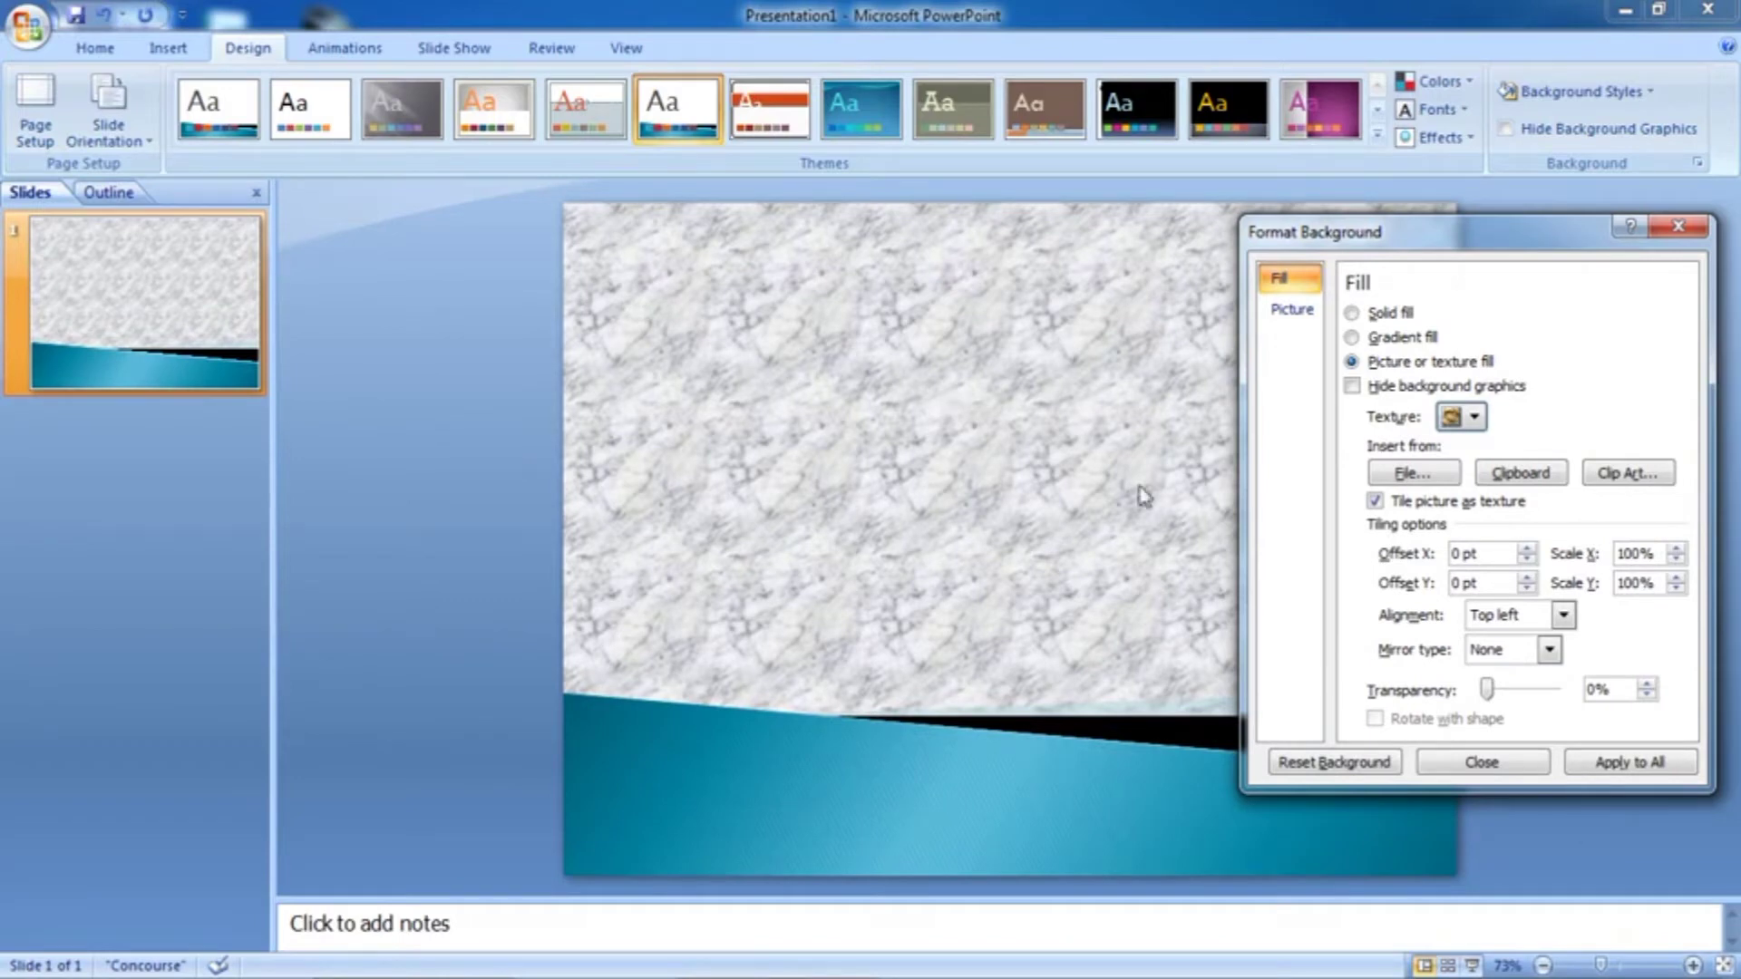
click(1478, 761)
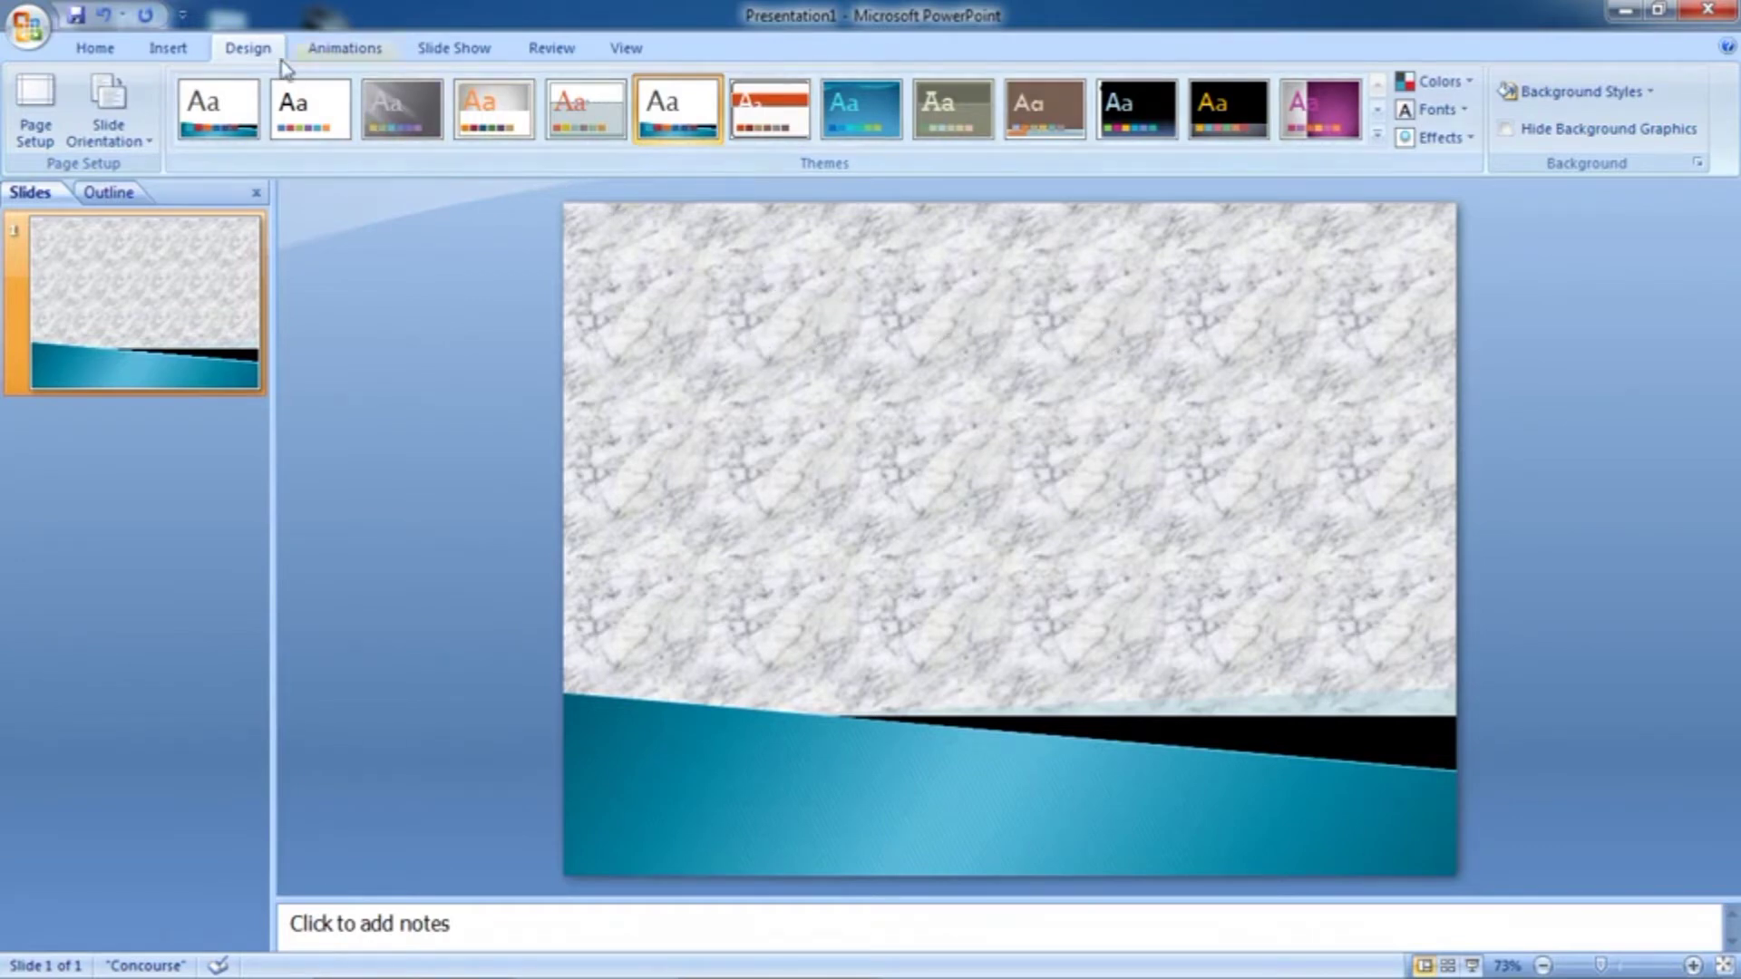
Insert a bold blue WordArt from the Insert tab's WordArt gallery
click(168, 48)
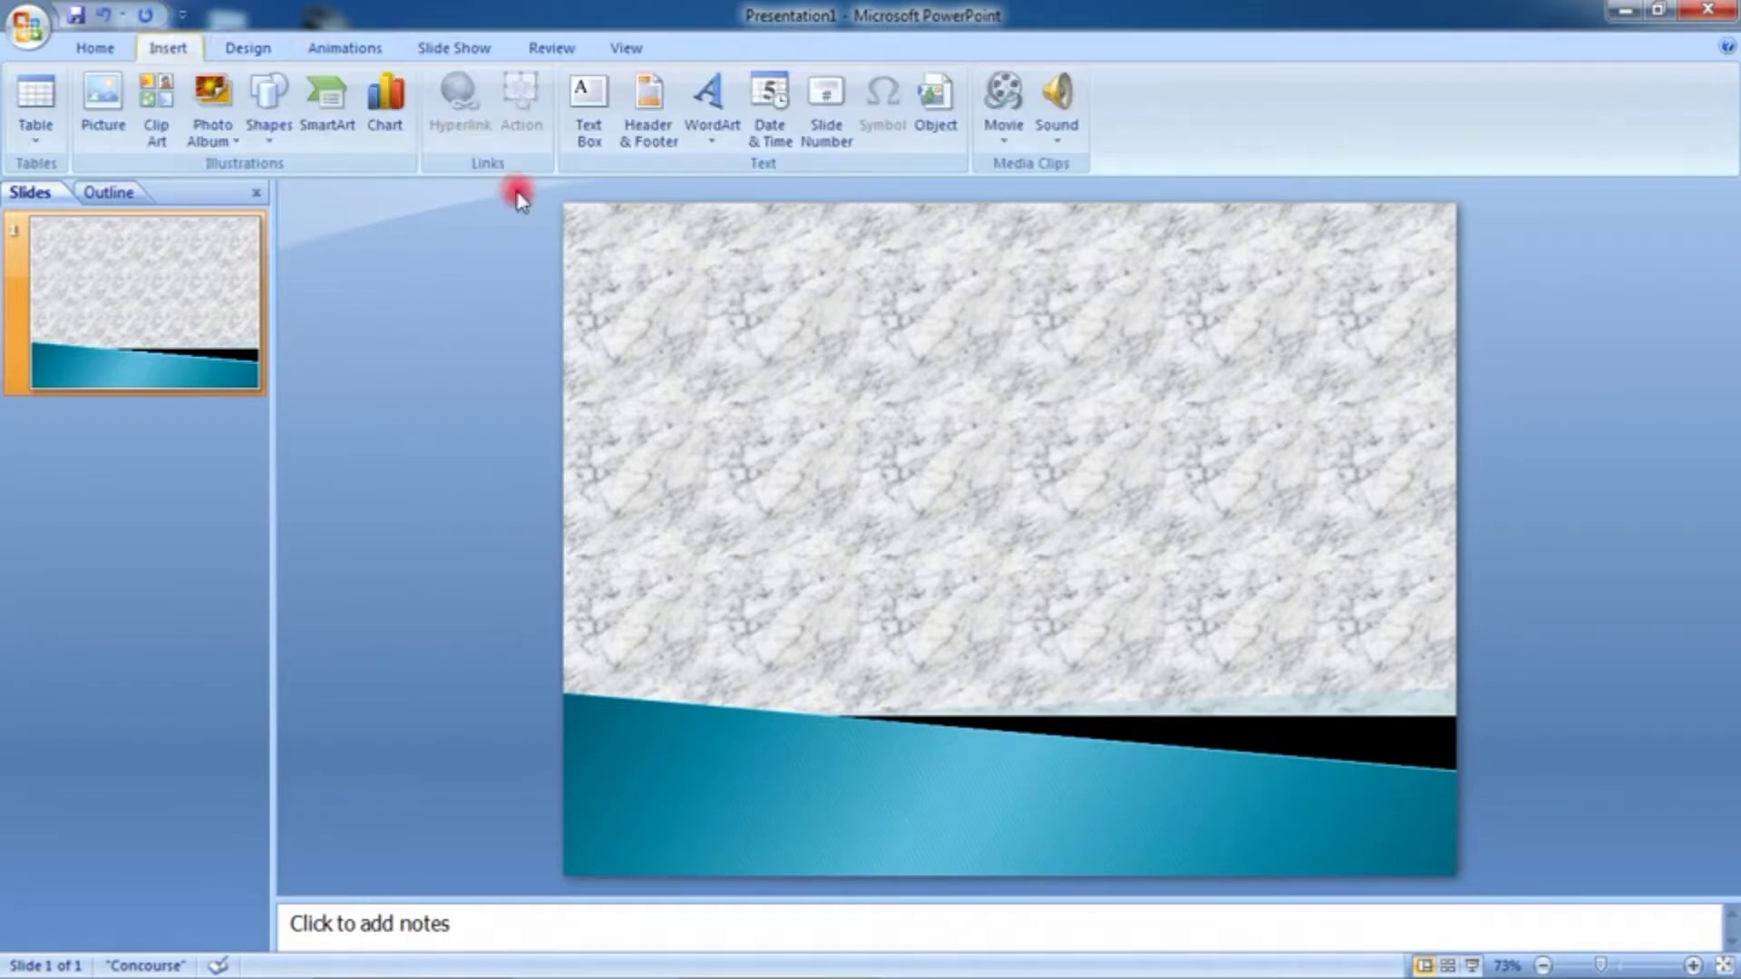
click(704, 136)
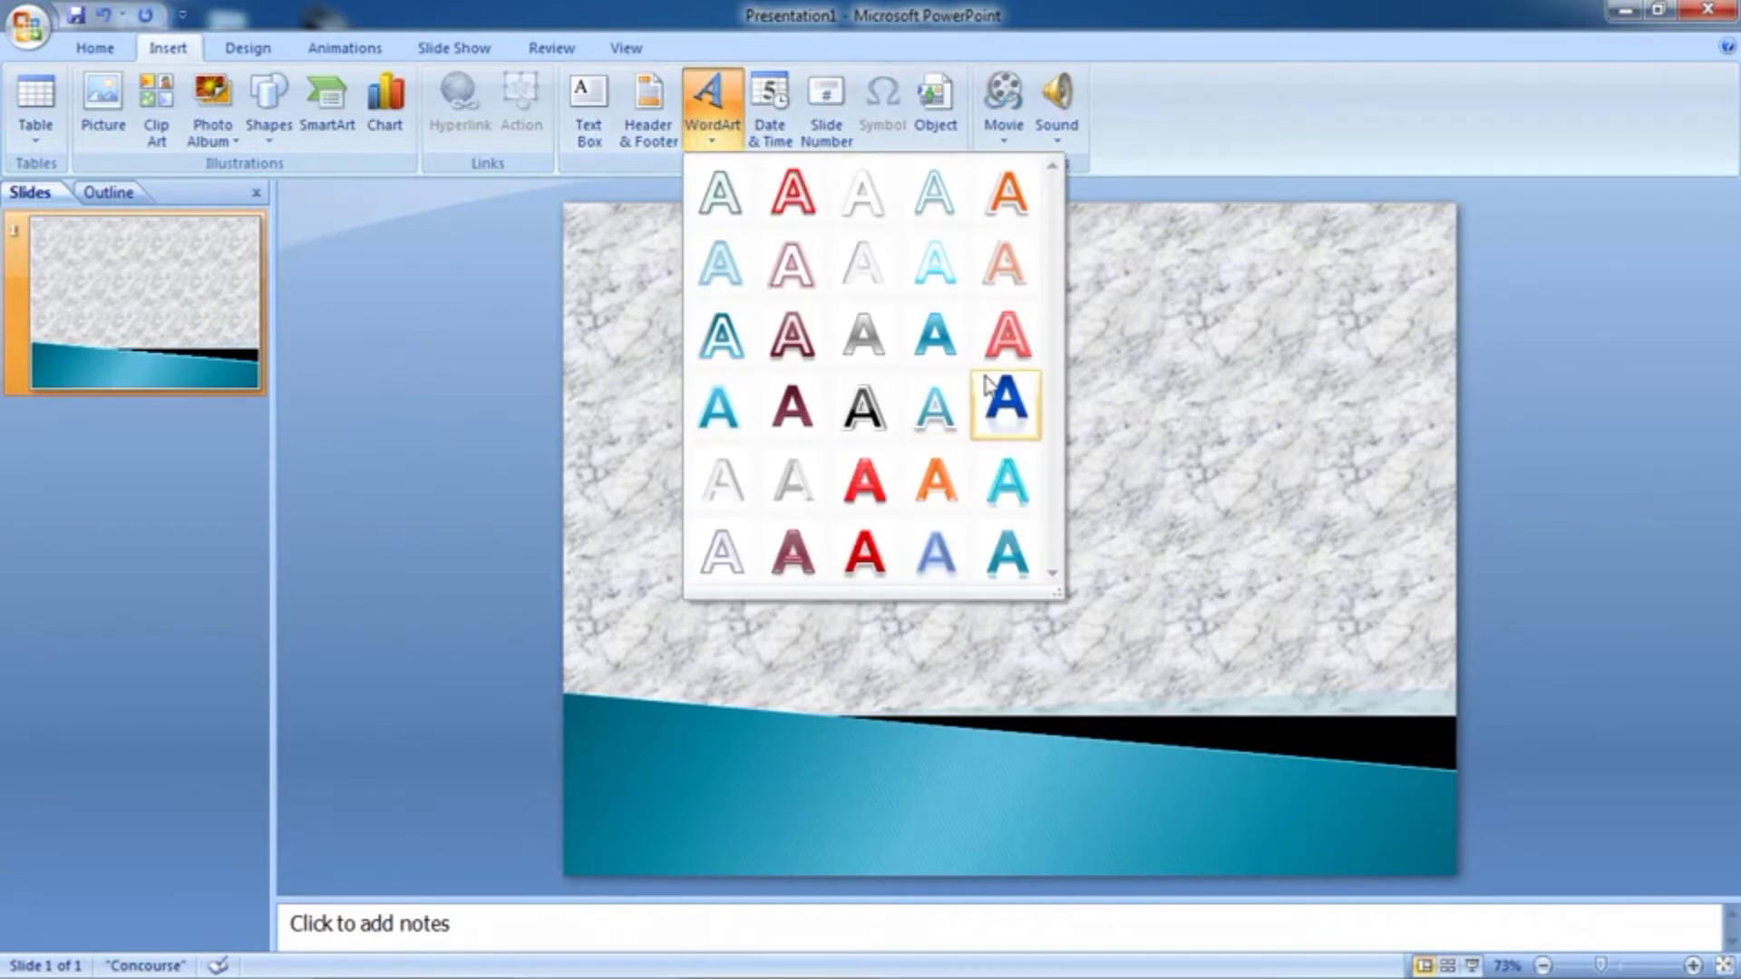
click(1004, 402)
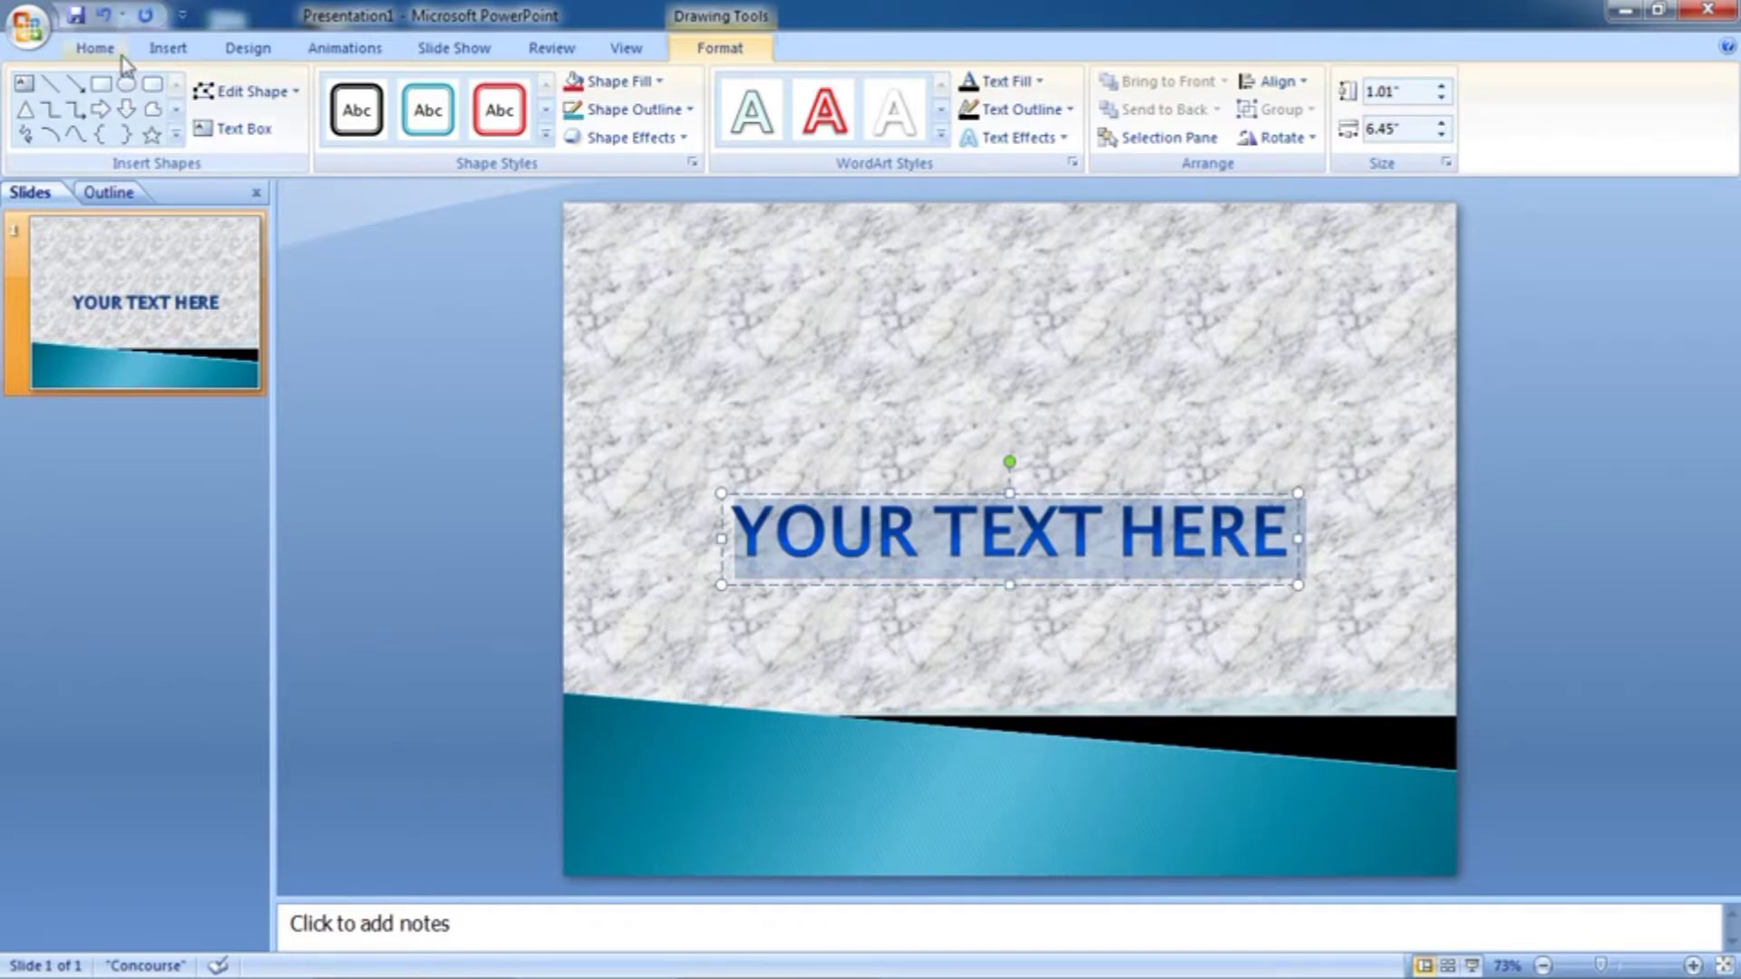
Set the WordArt font to Times New Roman and its colour to red
click(95, 48)
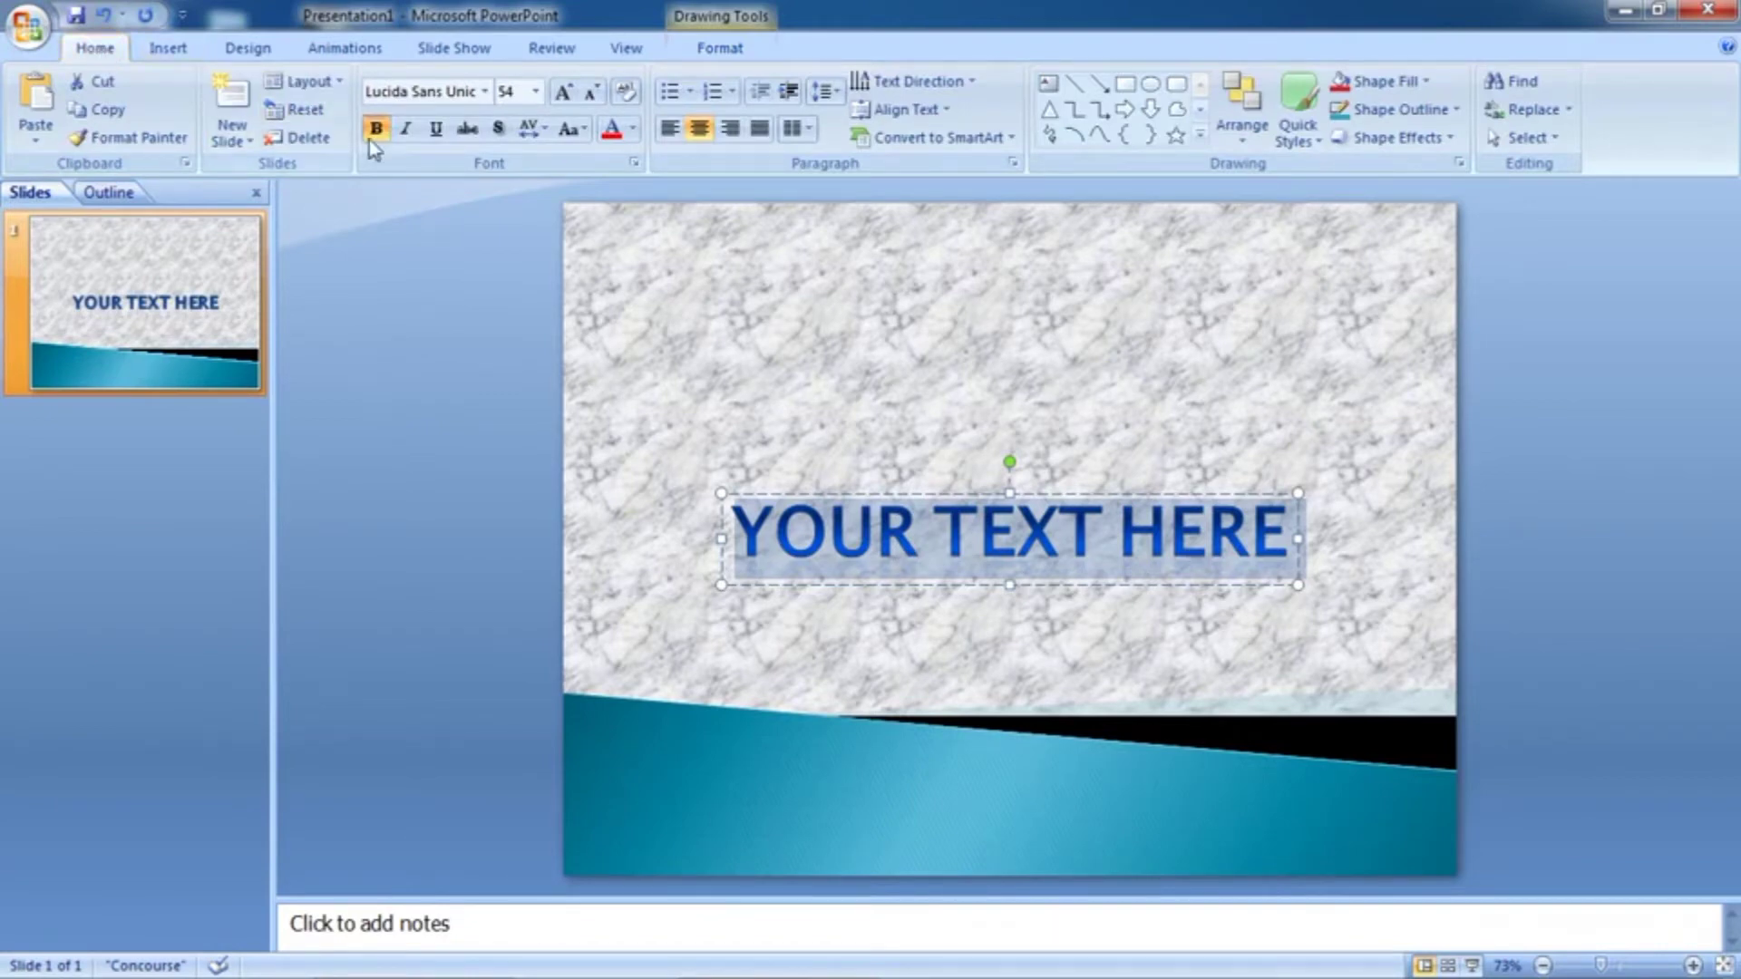
click(487, 92)
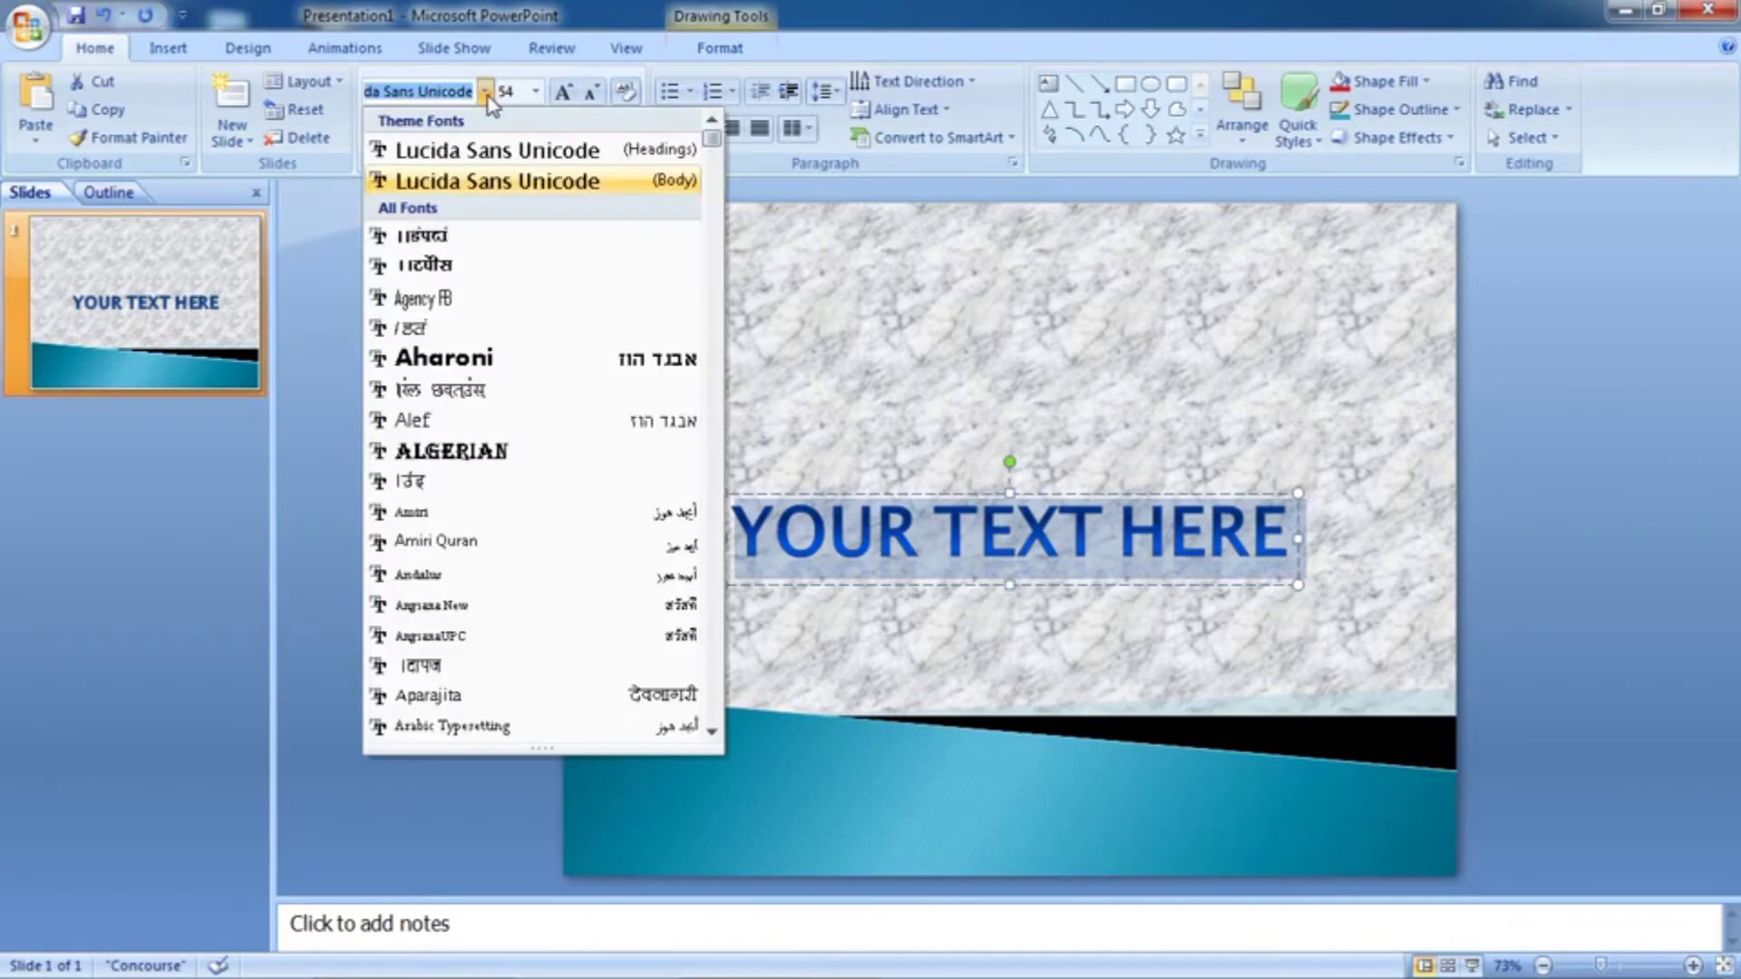
text(T)
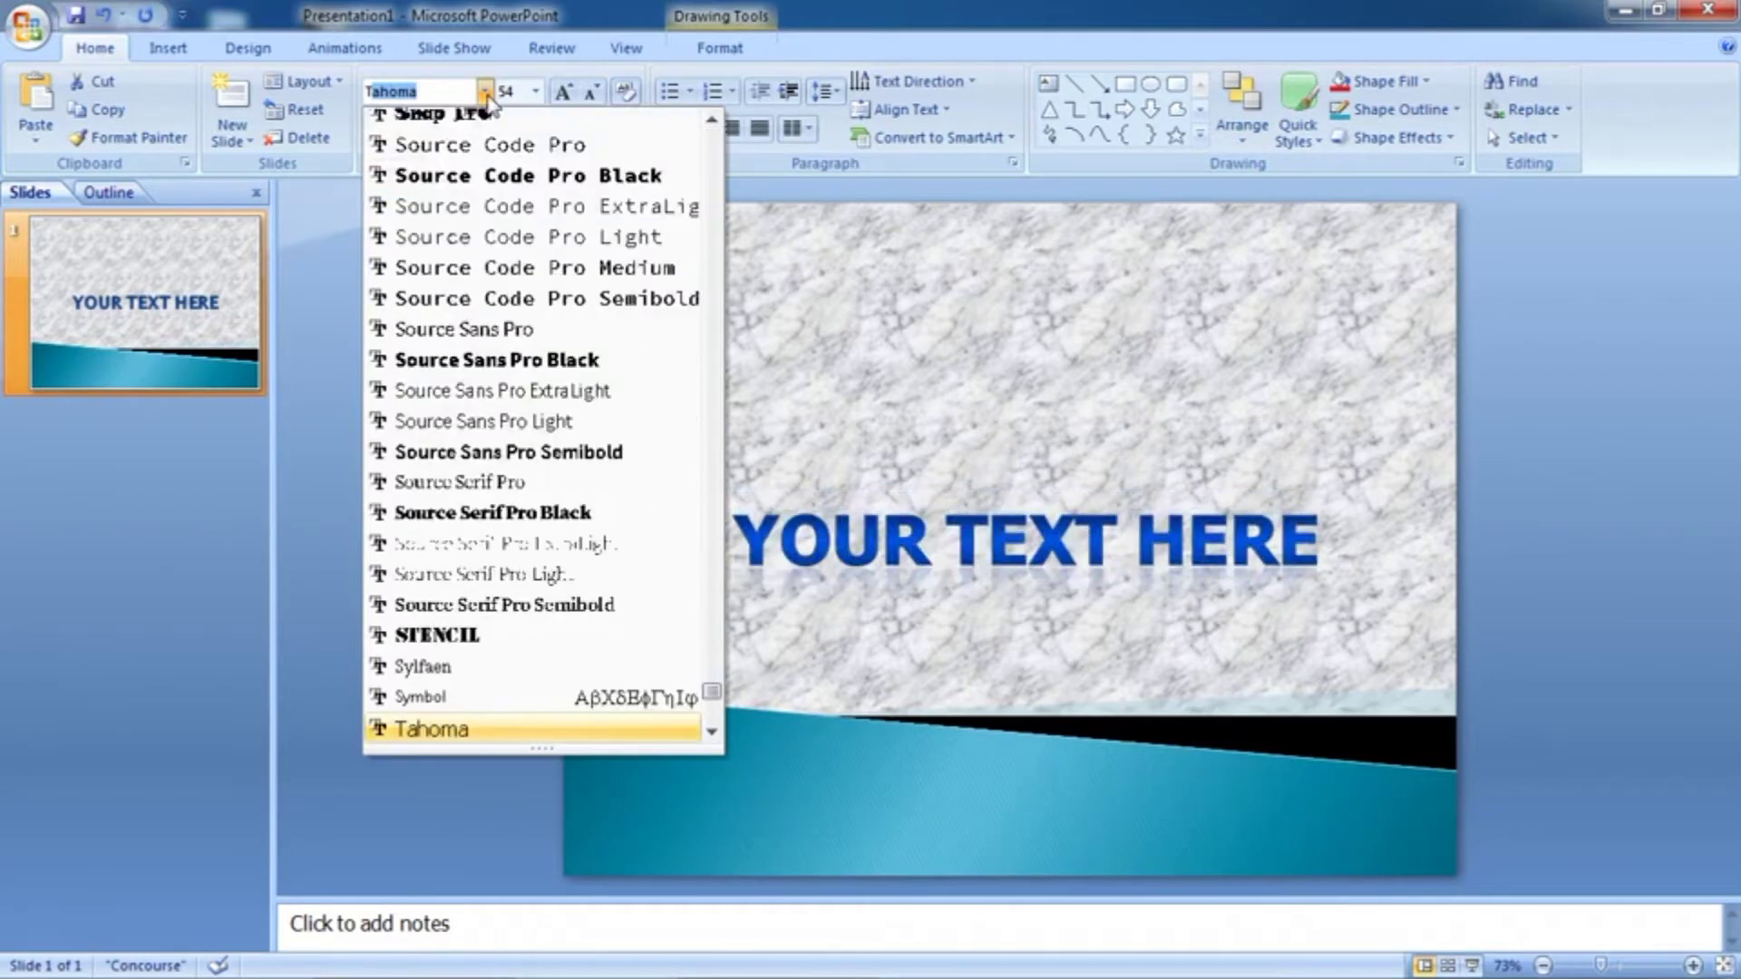
text(imes New R)
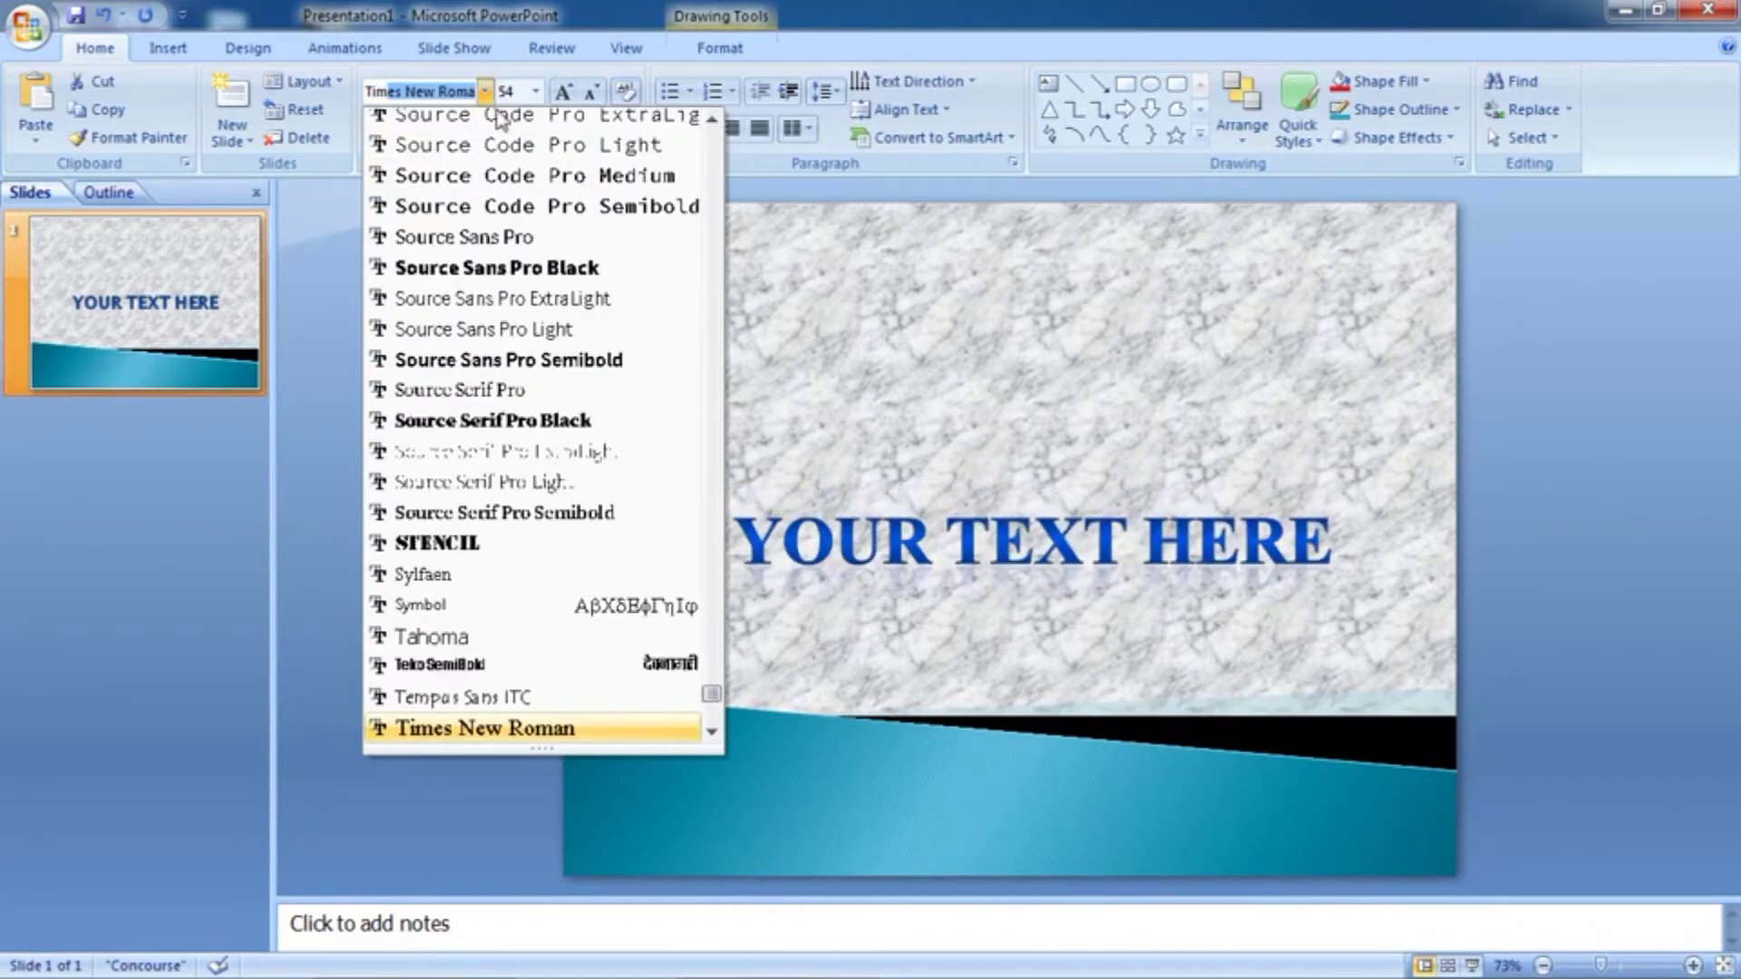
click(489, 730)
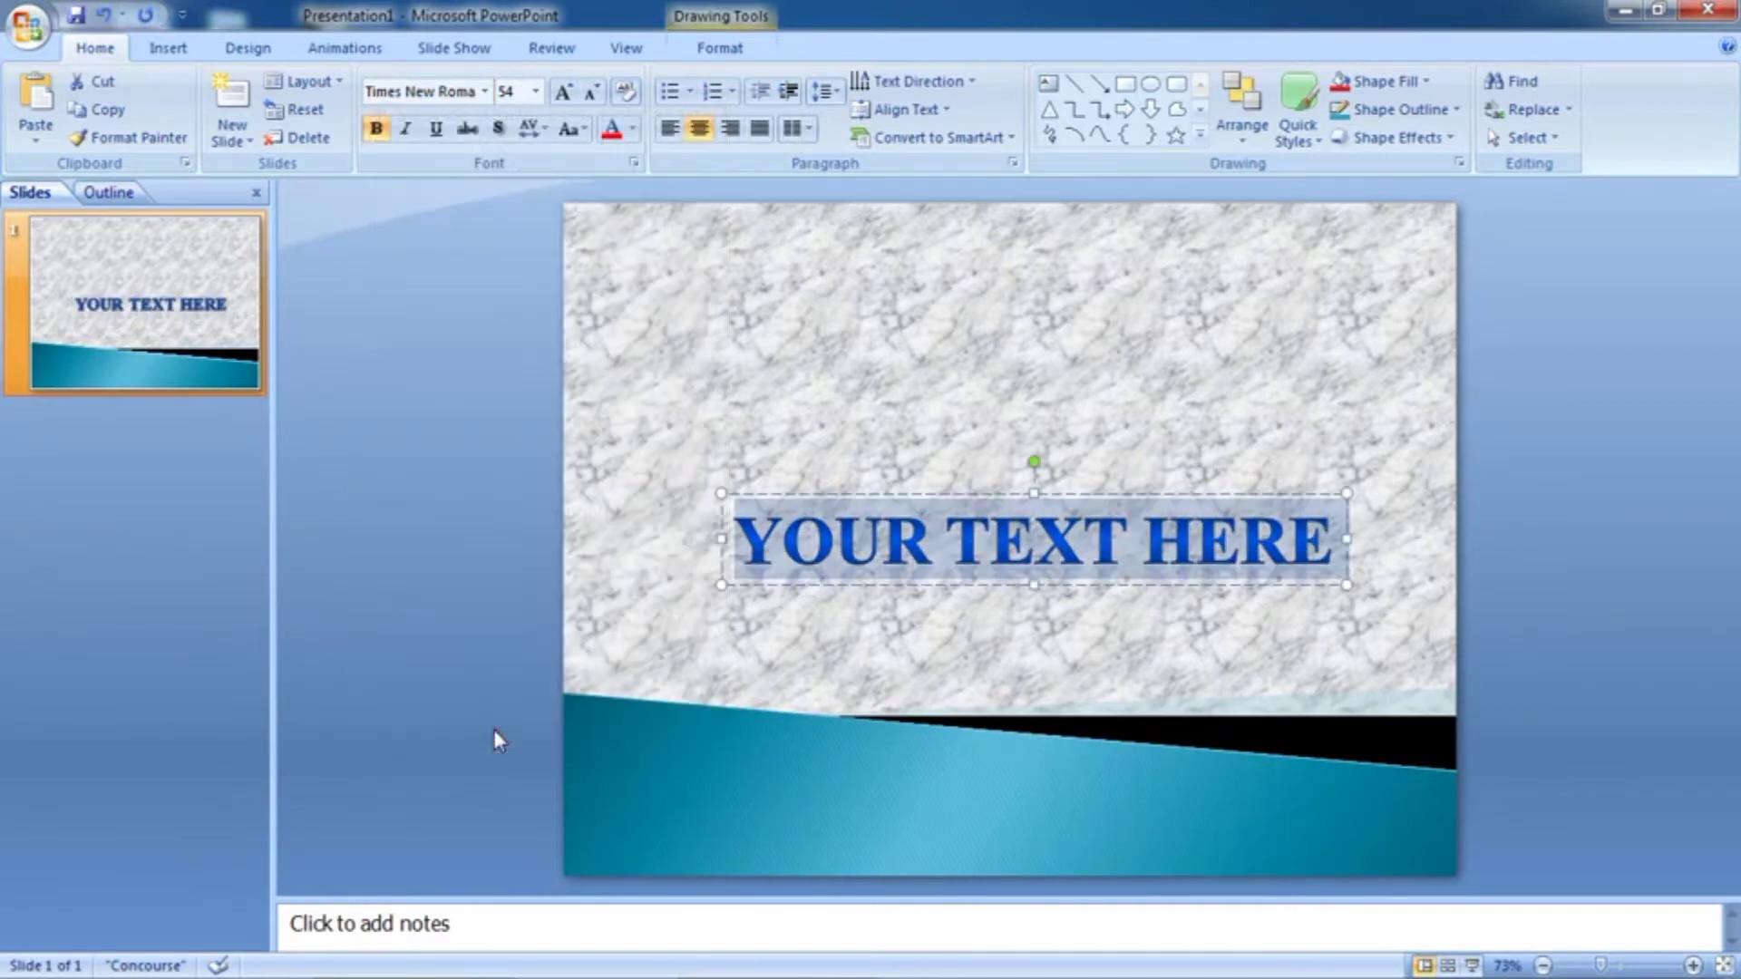
click(634, 130)
click(633, 321)
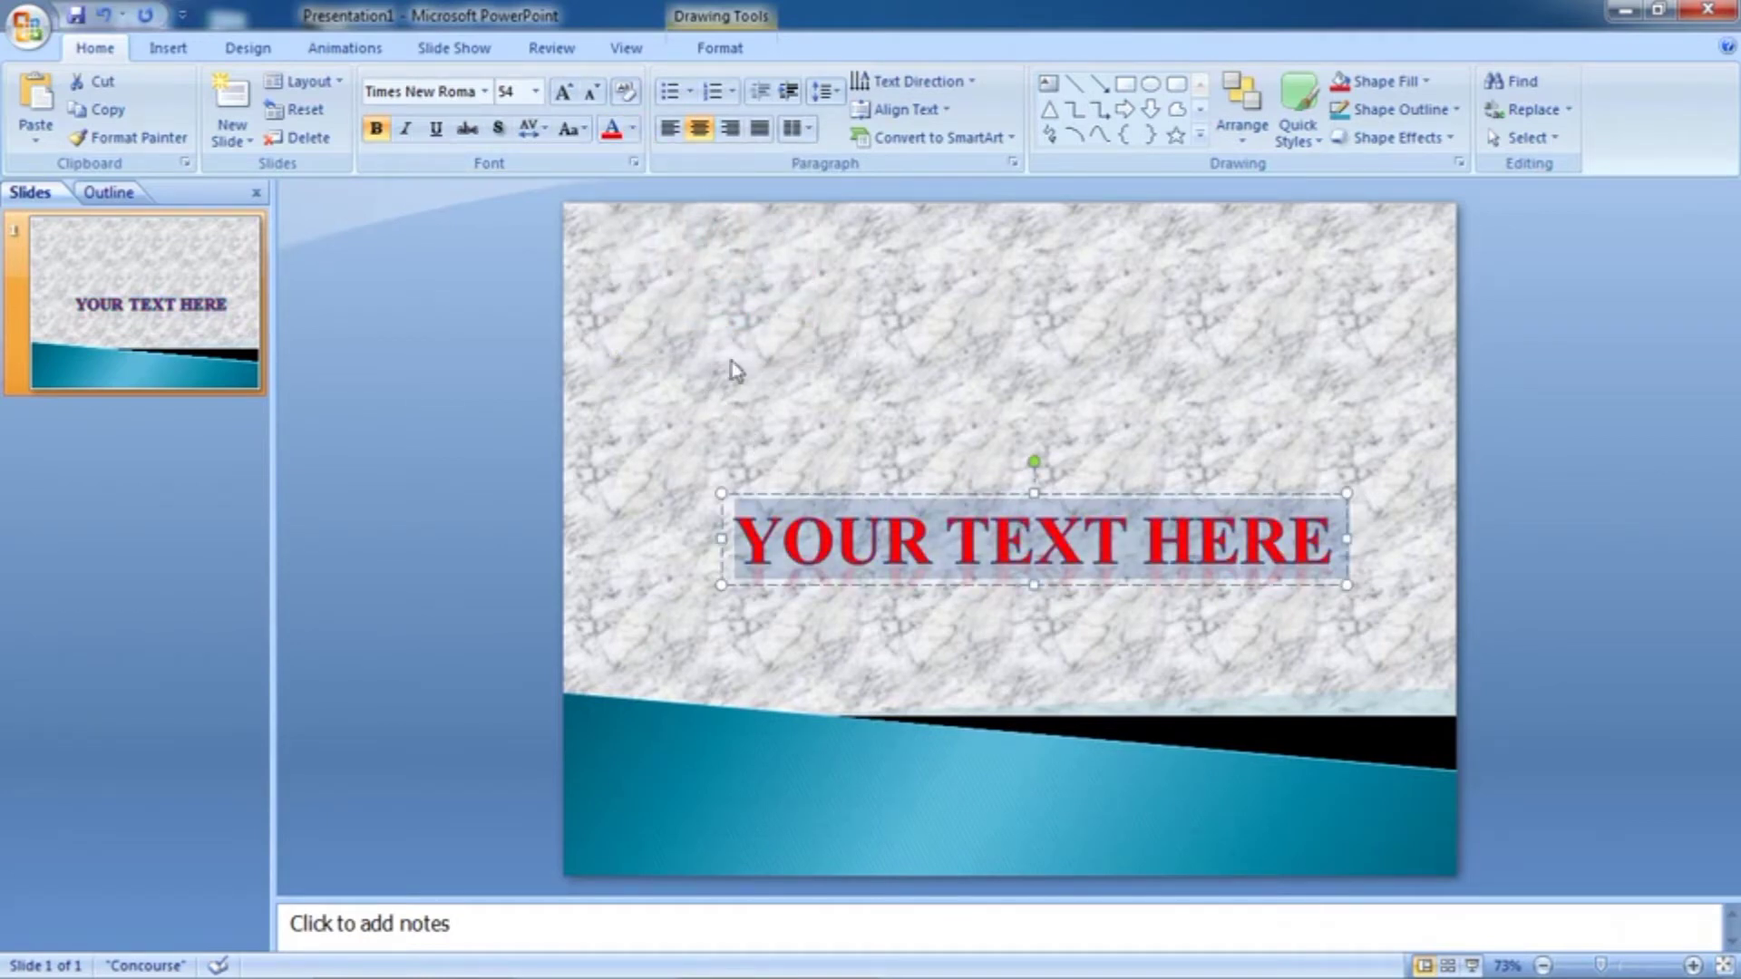
Reduce the WordArt text size from 54 to 36 pt
click(591, 96)
click(592, 96)
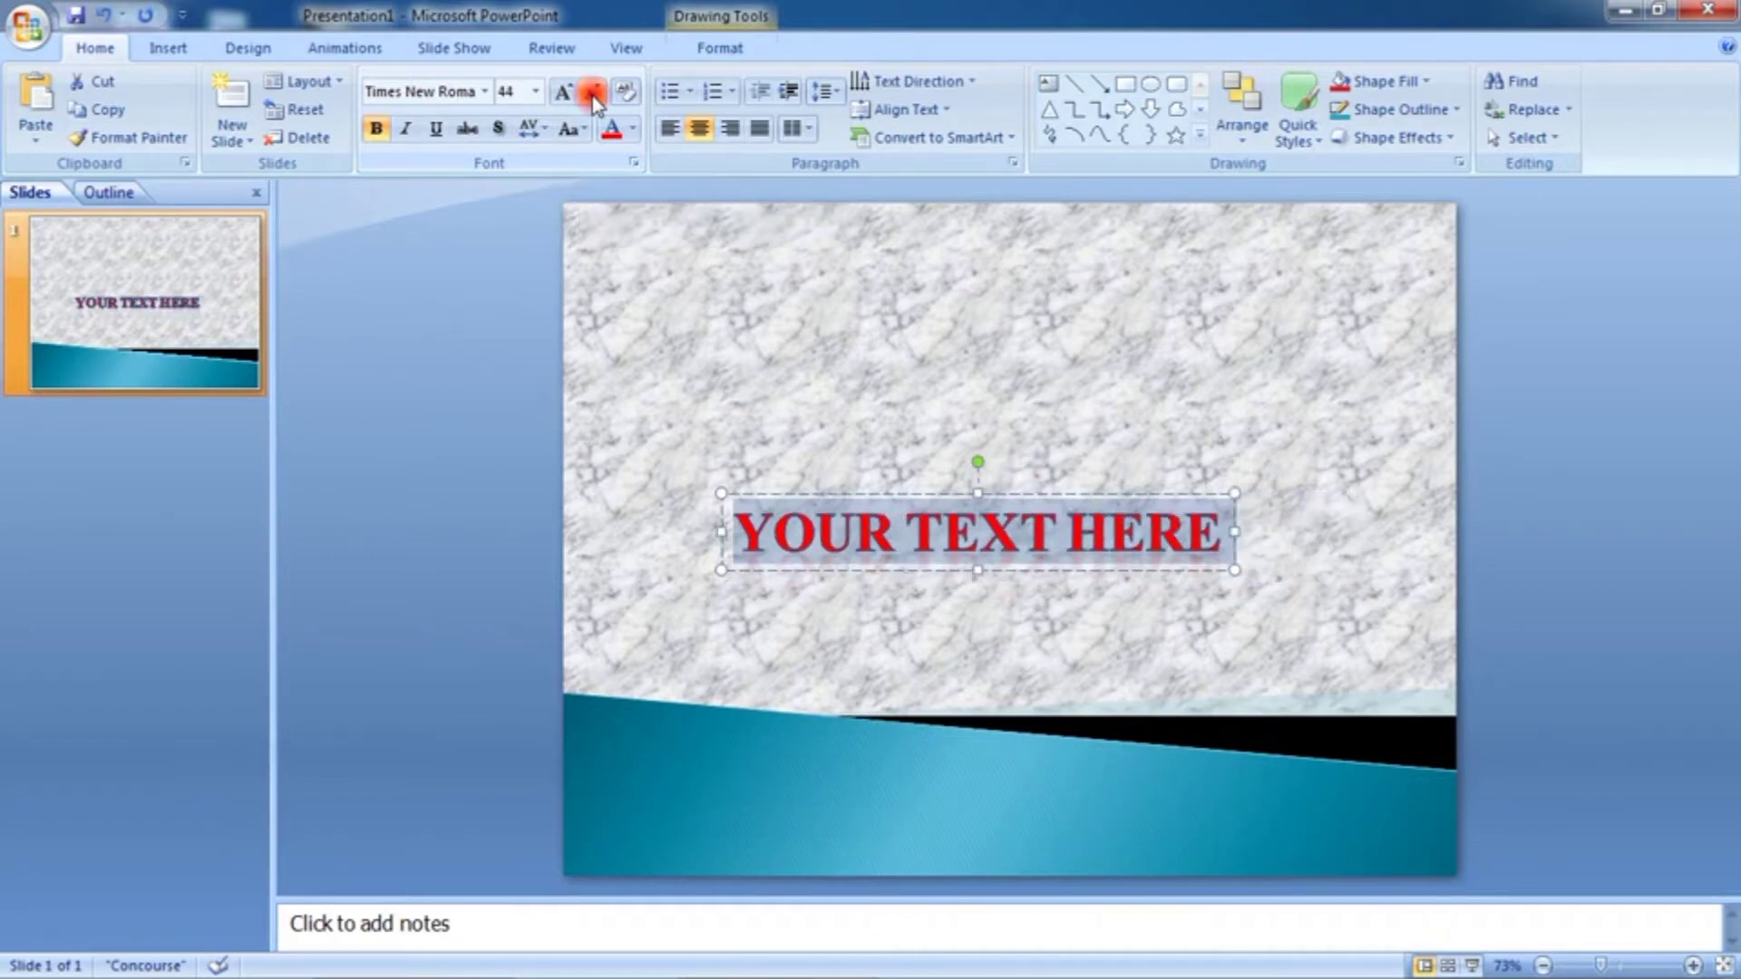
click(592, 96)
click(591, 96)
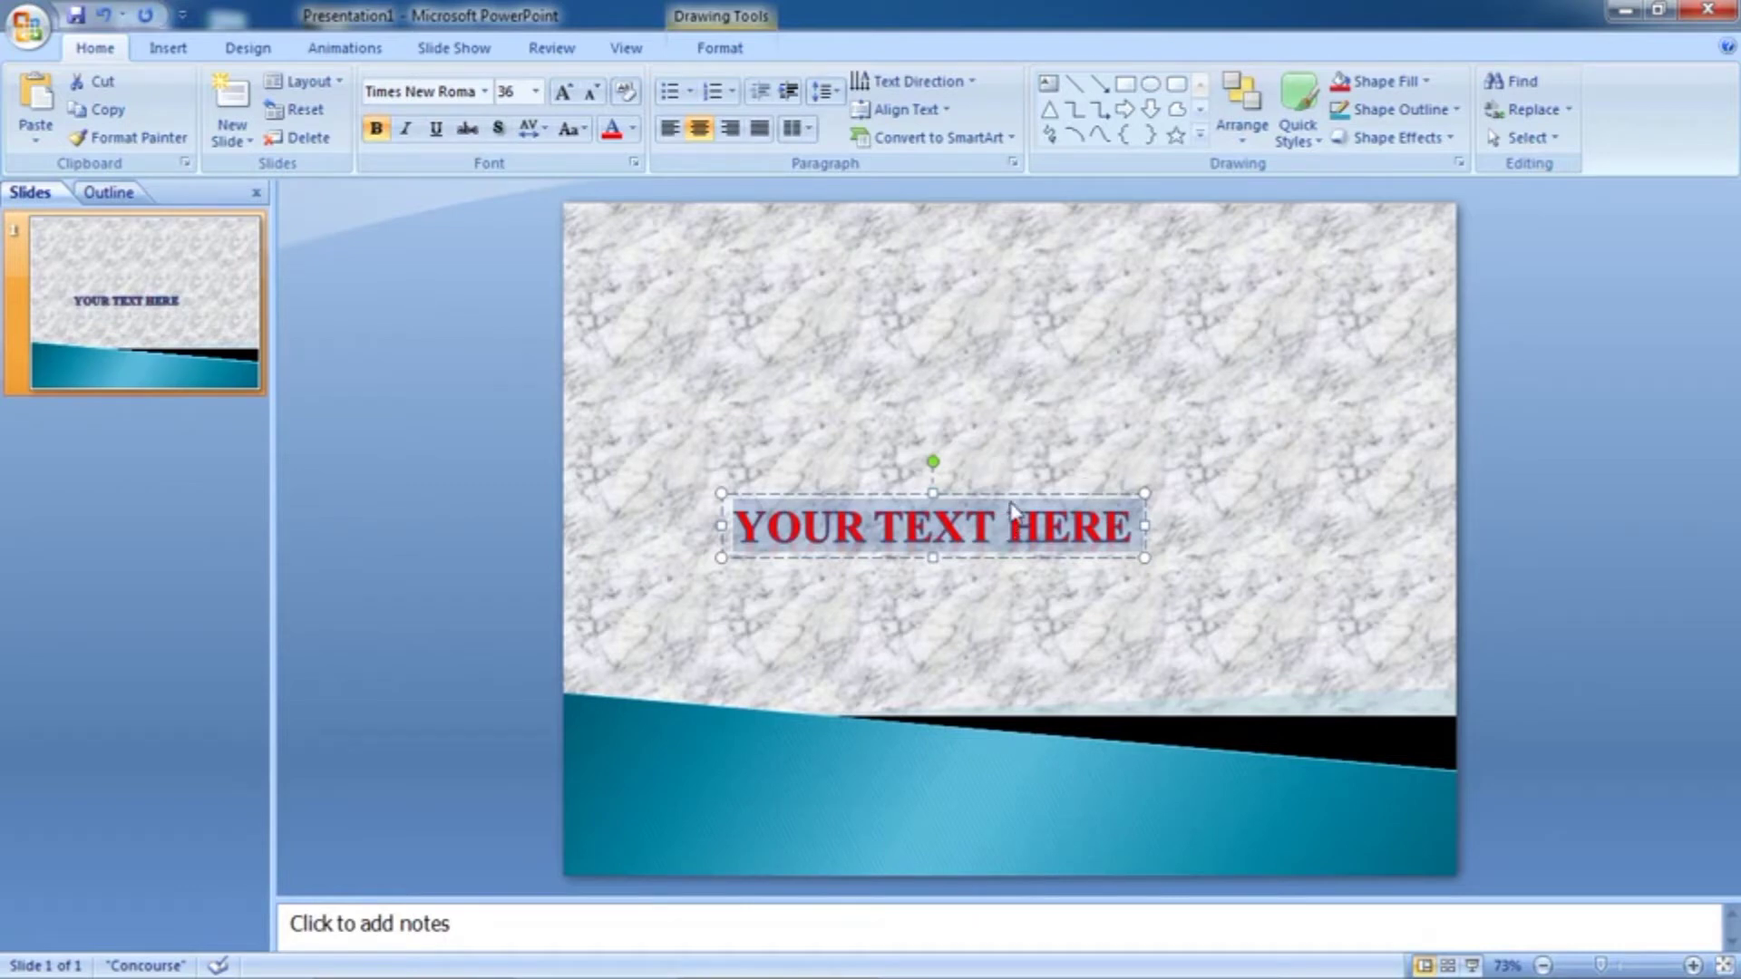
Move the WordArt up to the top centre of the slide
drag(1016, 492, 1018, 396)
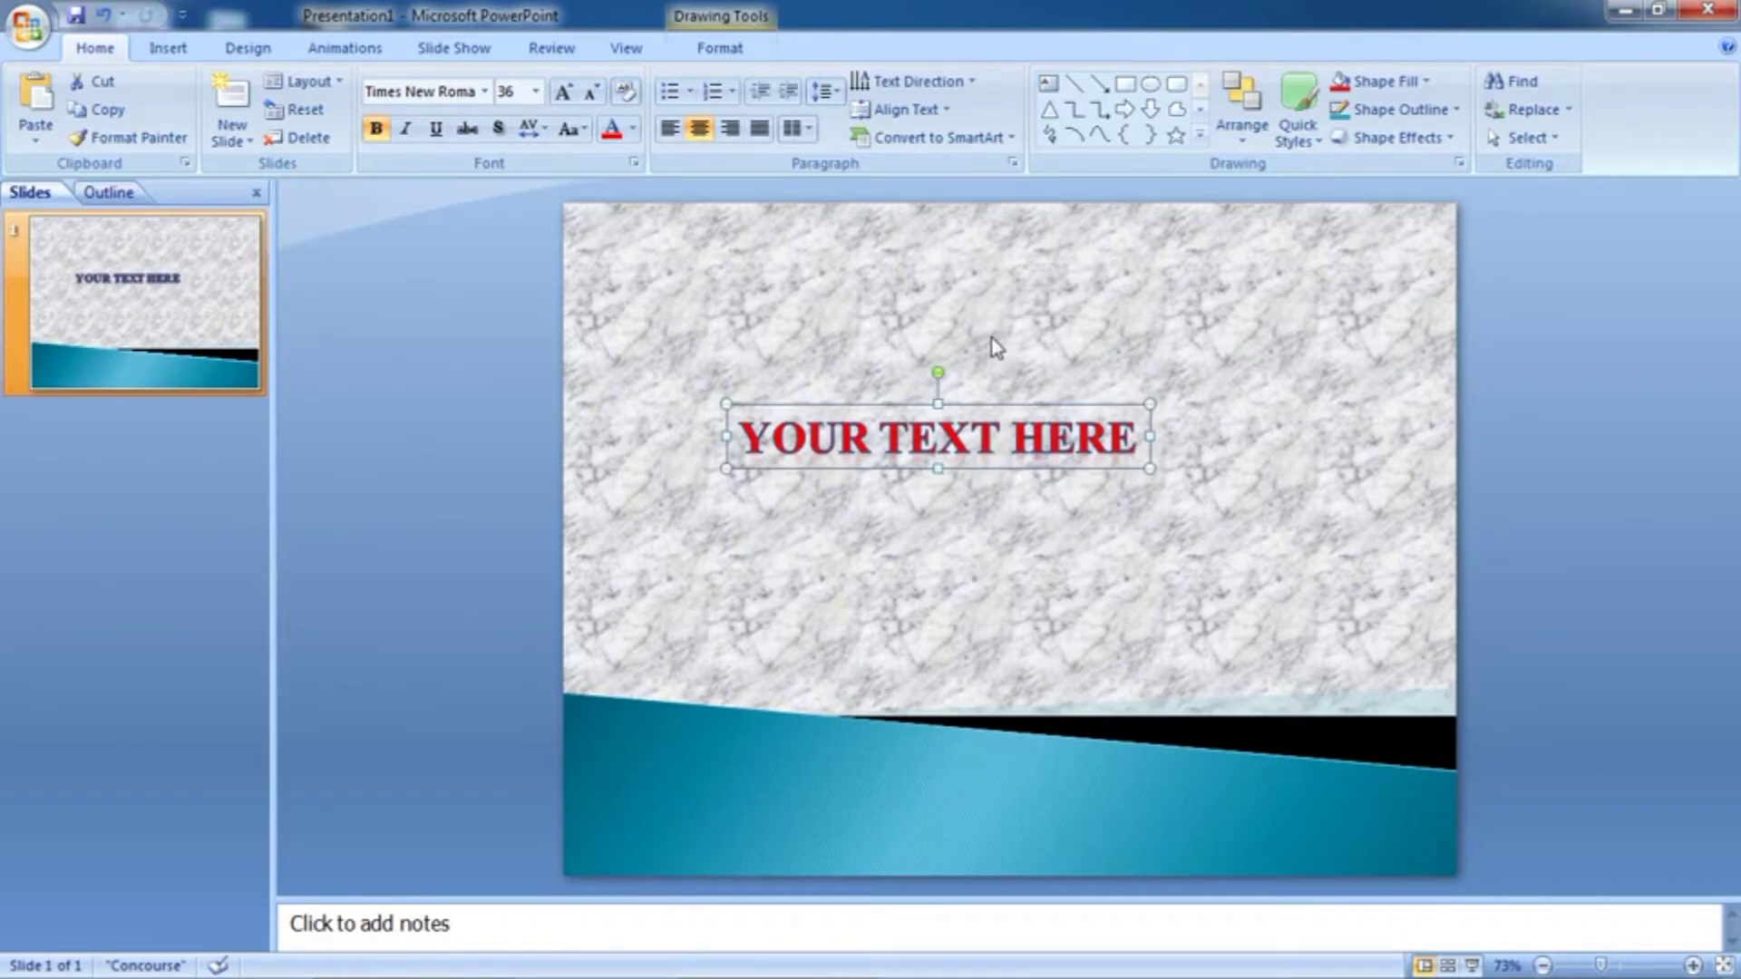
key(Up)
key(Up)
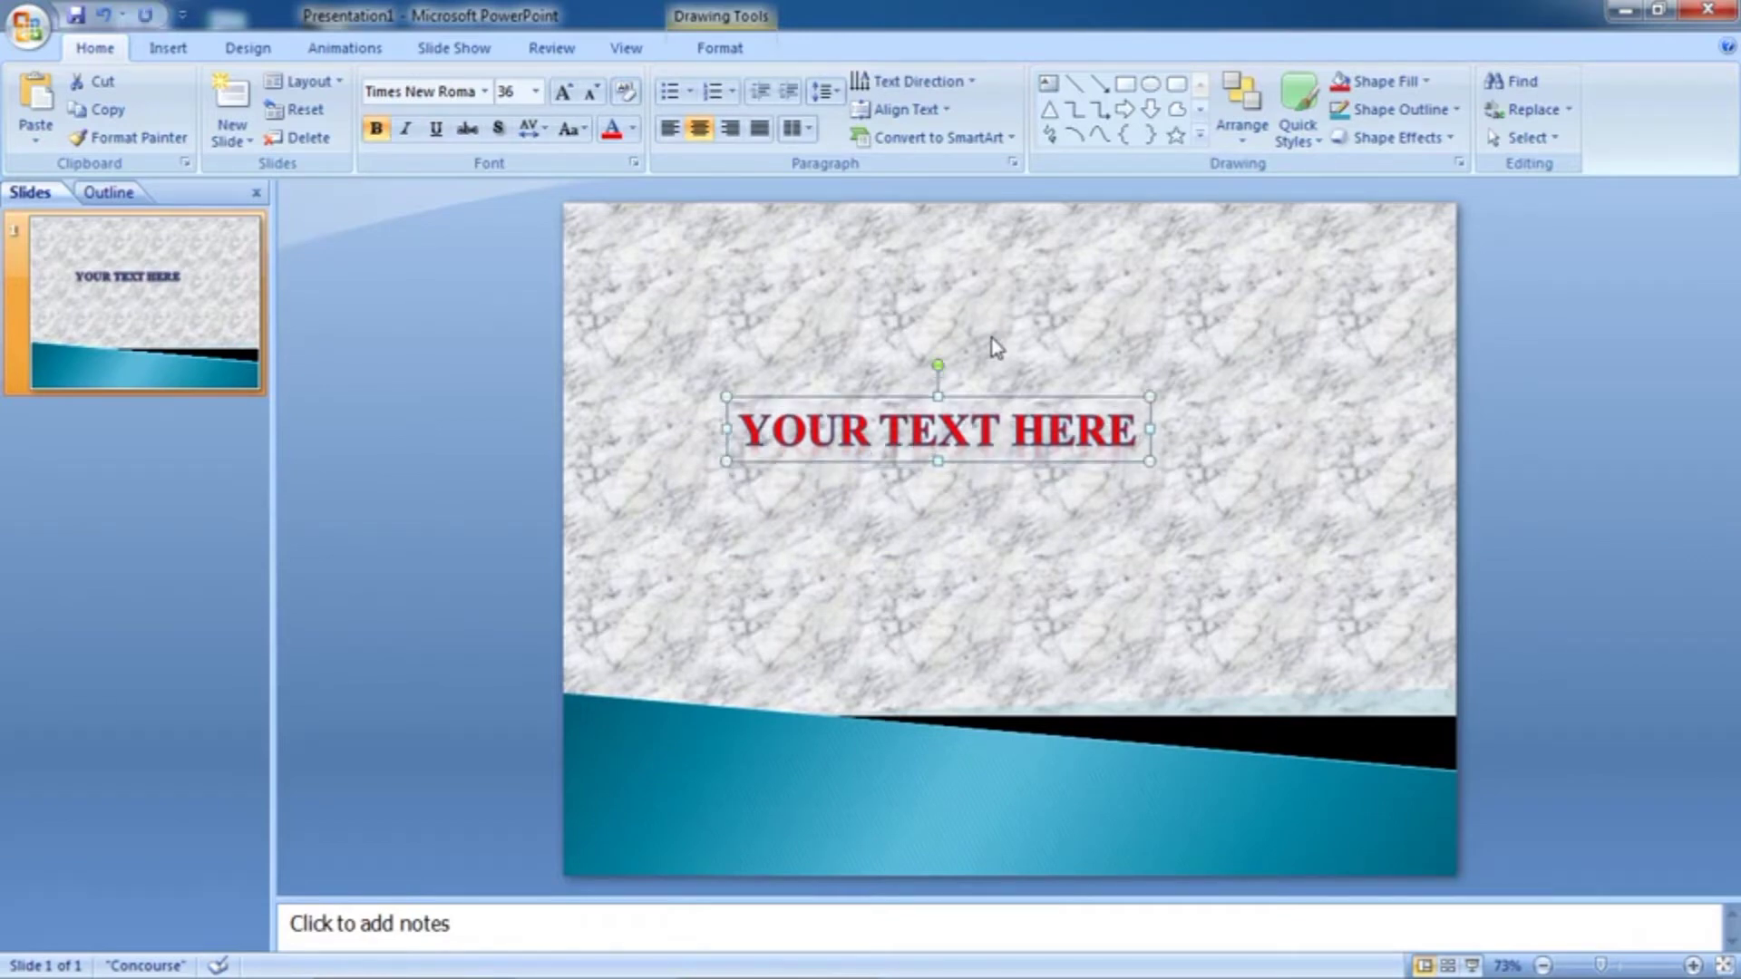
key(Up)
key(Up)
key(Up)
key(Up)
key(Up)
key(Up)
key(Up)
key(Up)
key(Up)
key(Right)
key(Right)
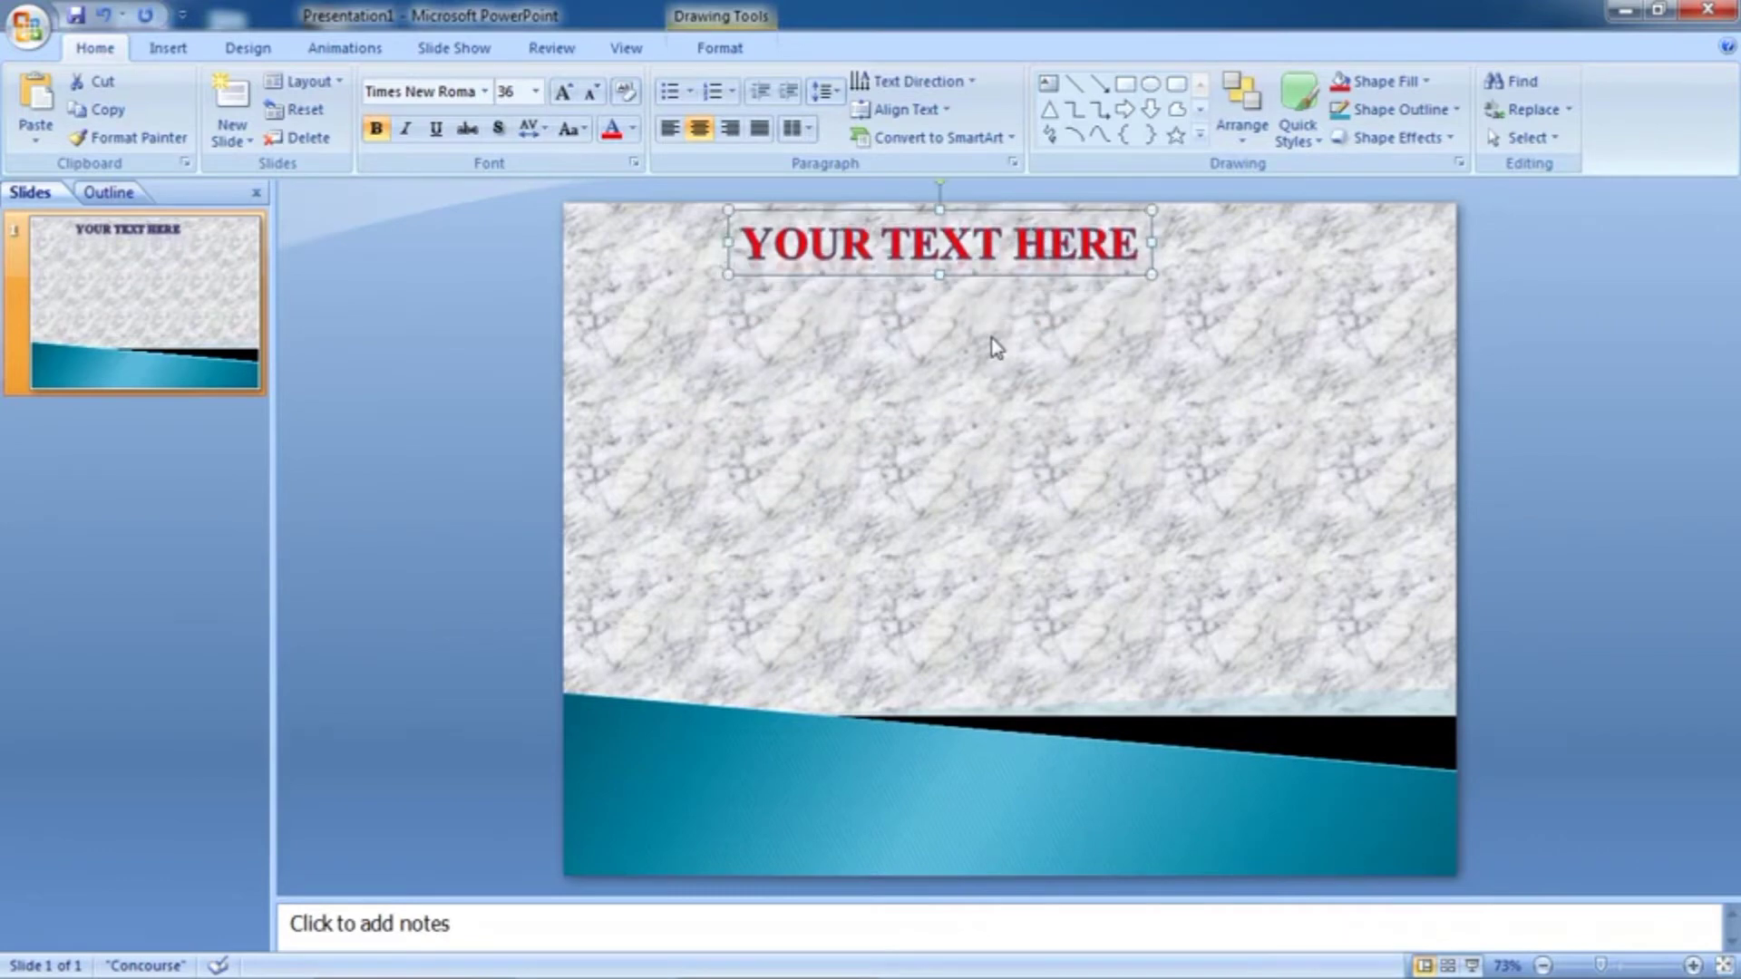
key(Right)
key(Right)
key(Right)
key(Right)
key(Right)
key(Right)
key(Left)
key(Left)
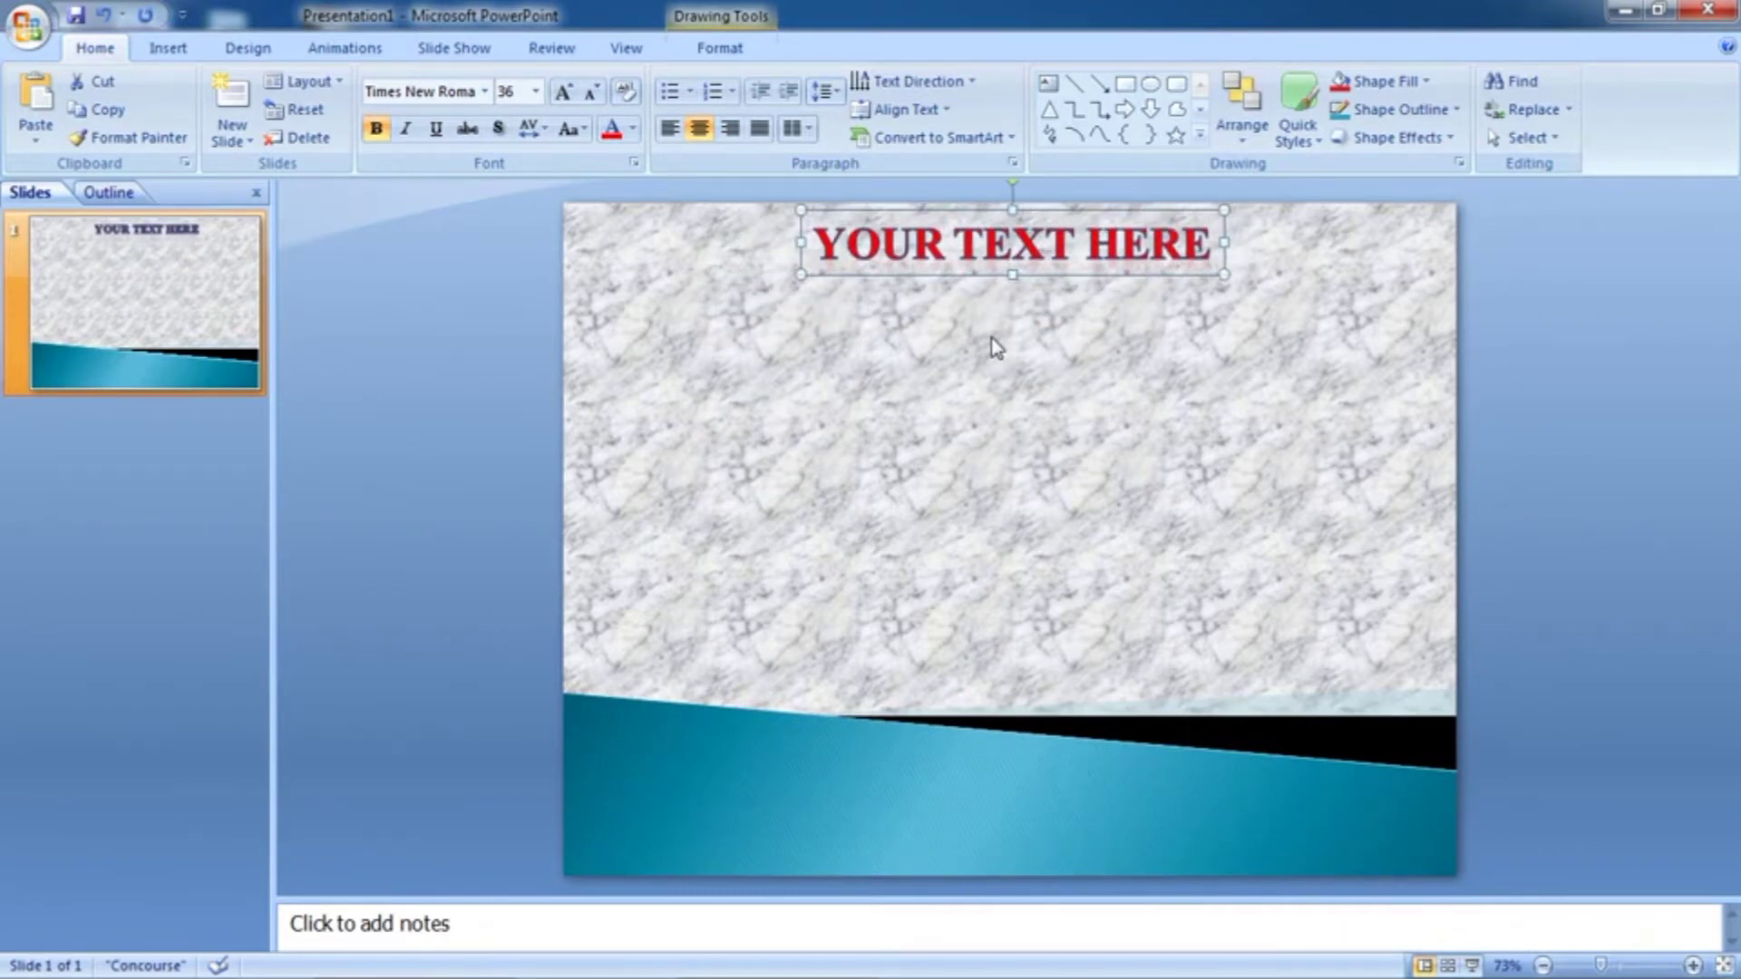
key(Left)
key(Left)
key(Left)
key(Left)
key(Up)
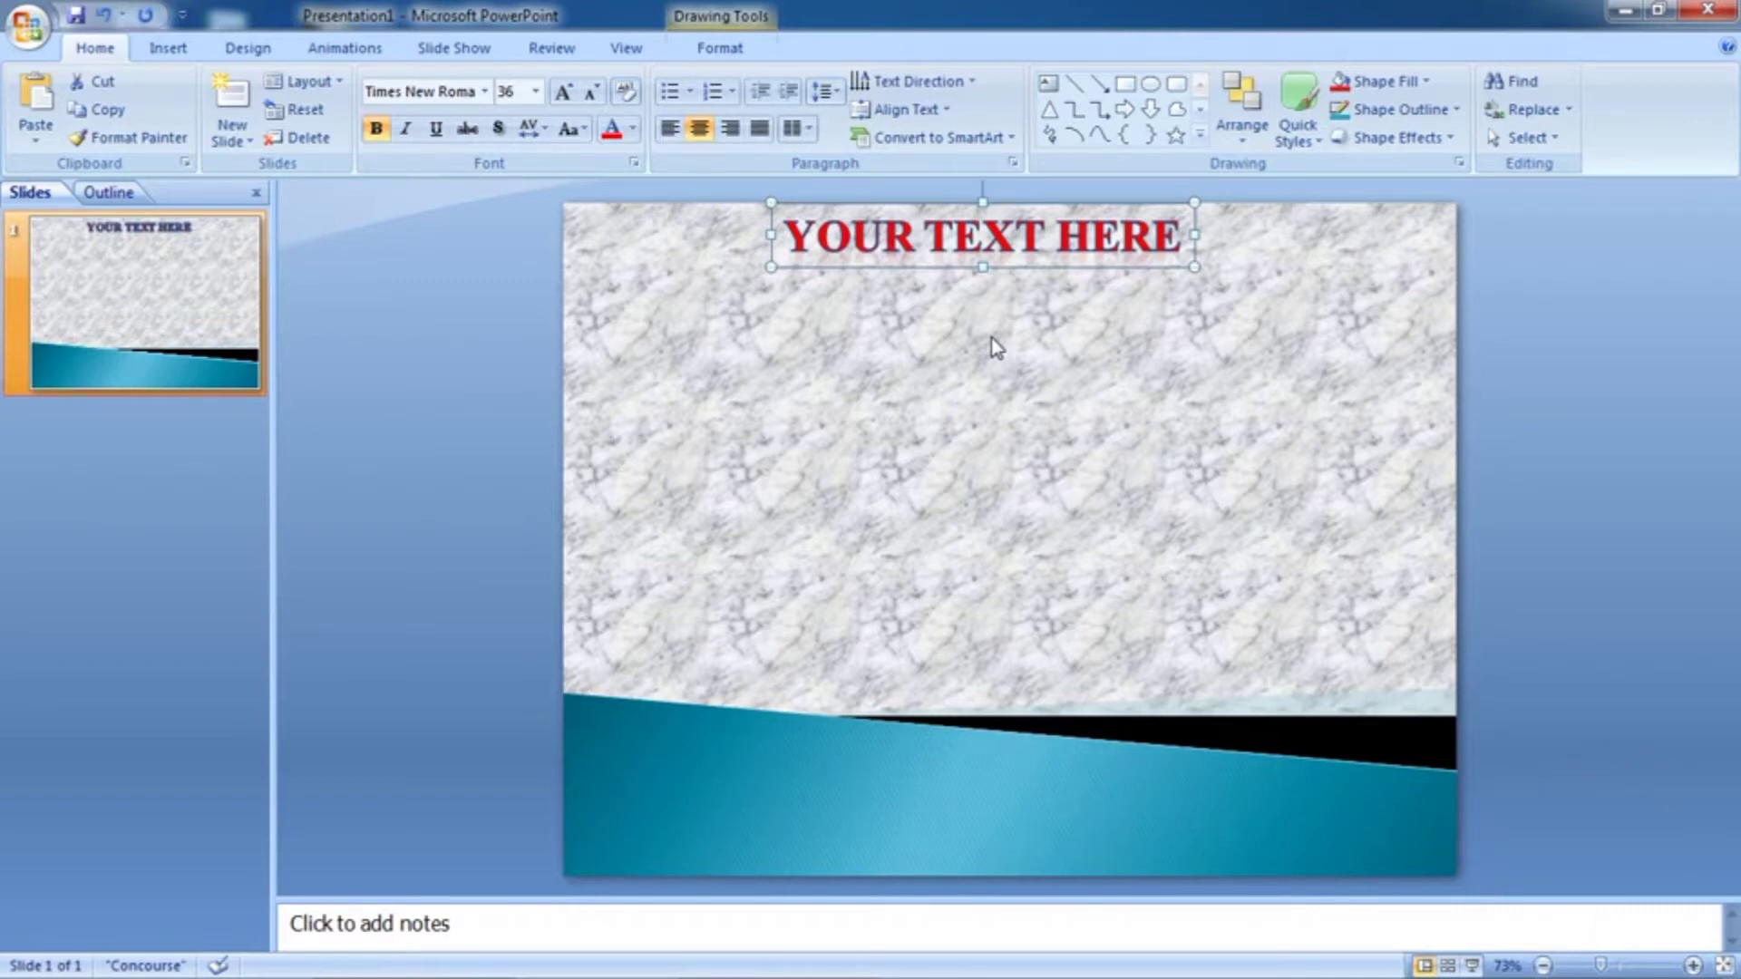
Replace the placeholder text with 'PRESENTED BY'
key(F2)
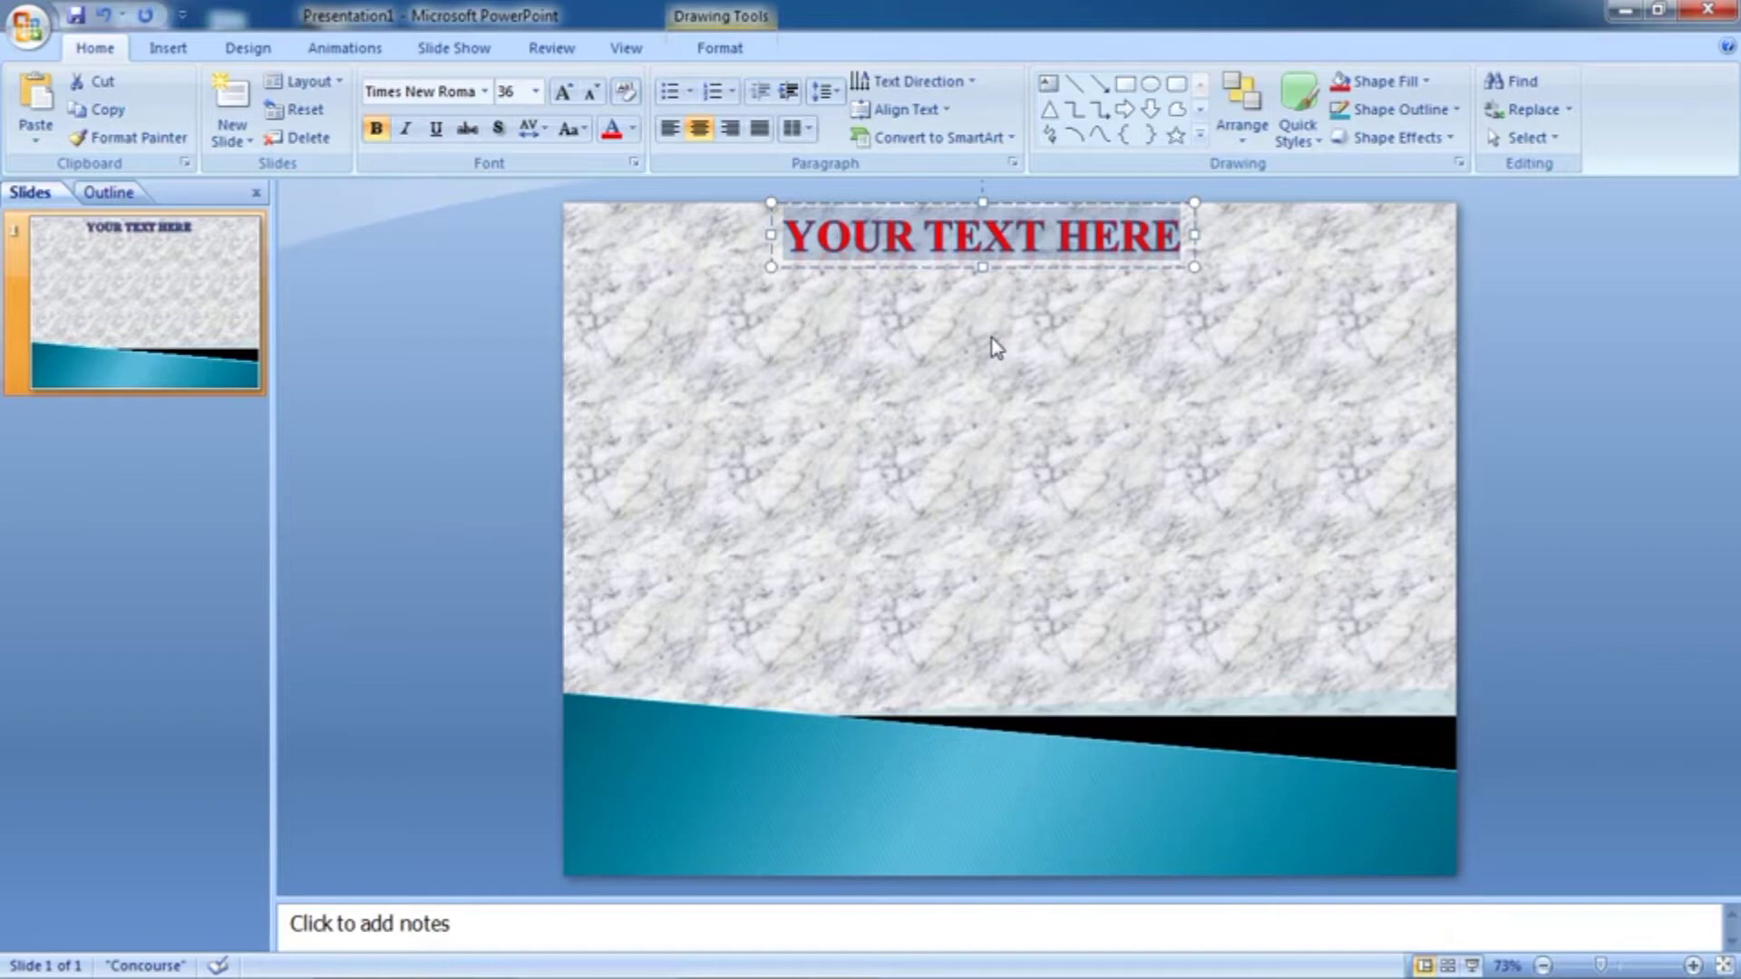
text(PRE)
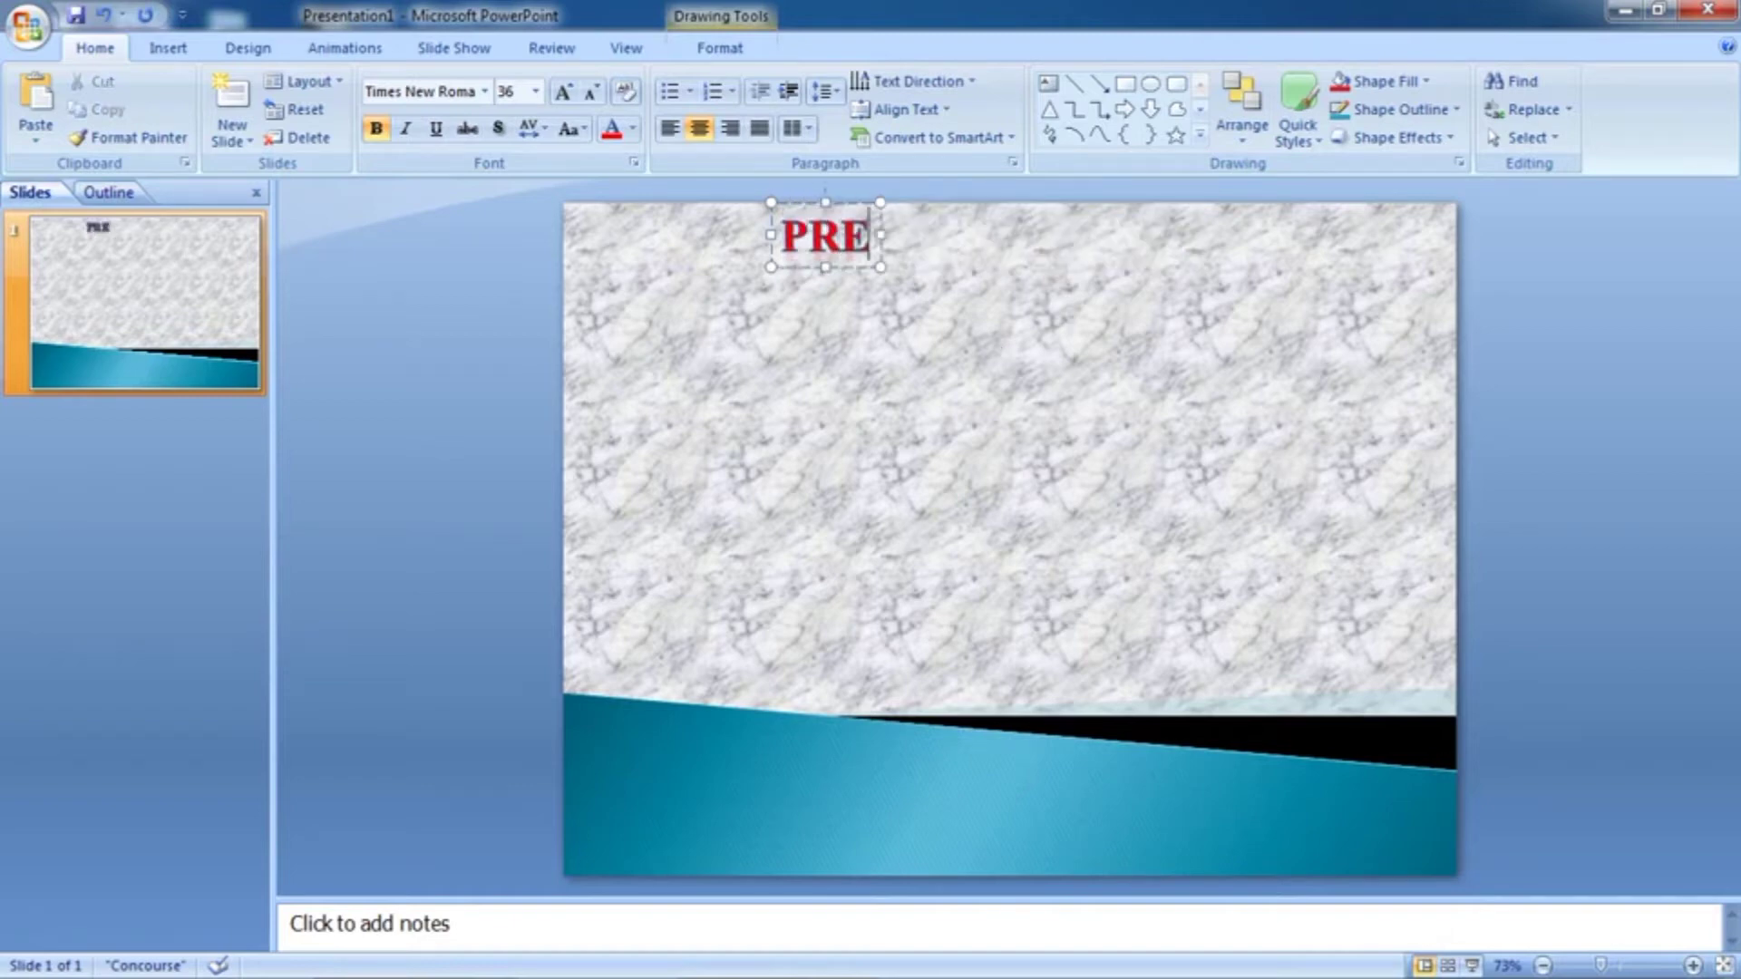
text(SENTD)
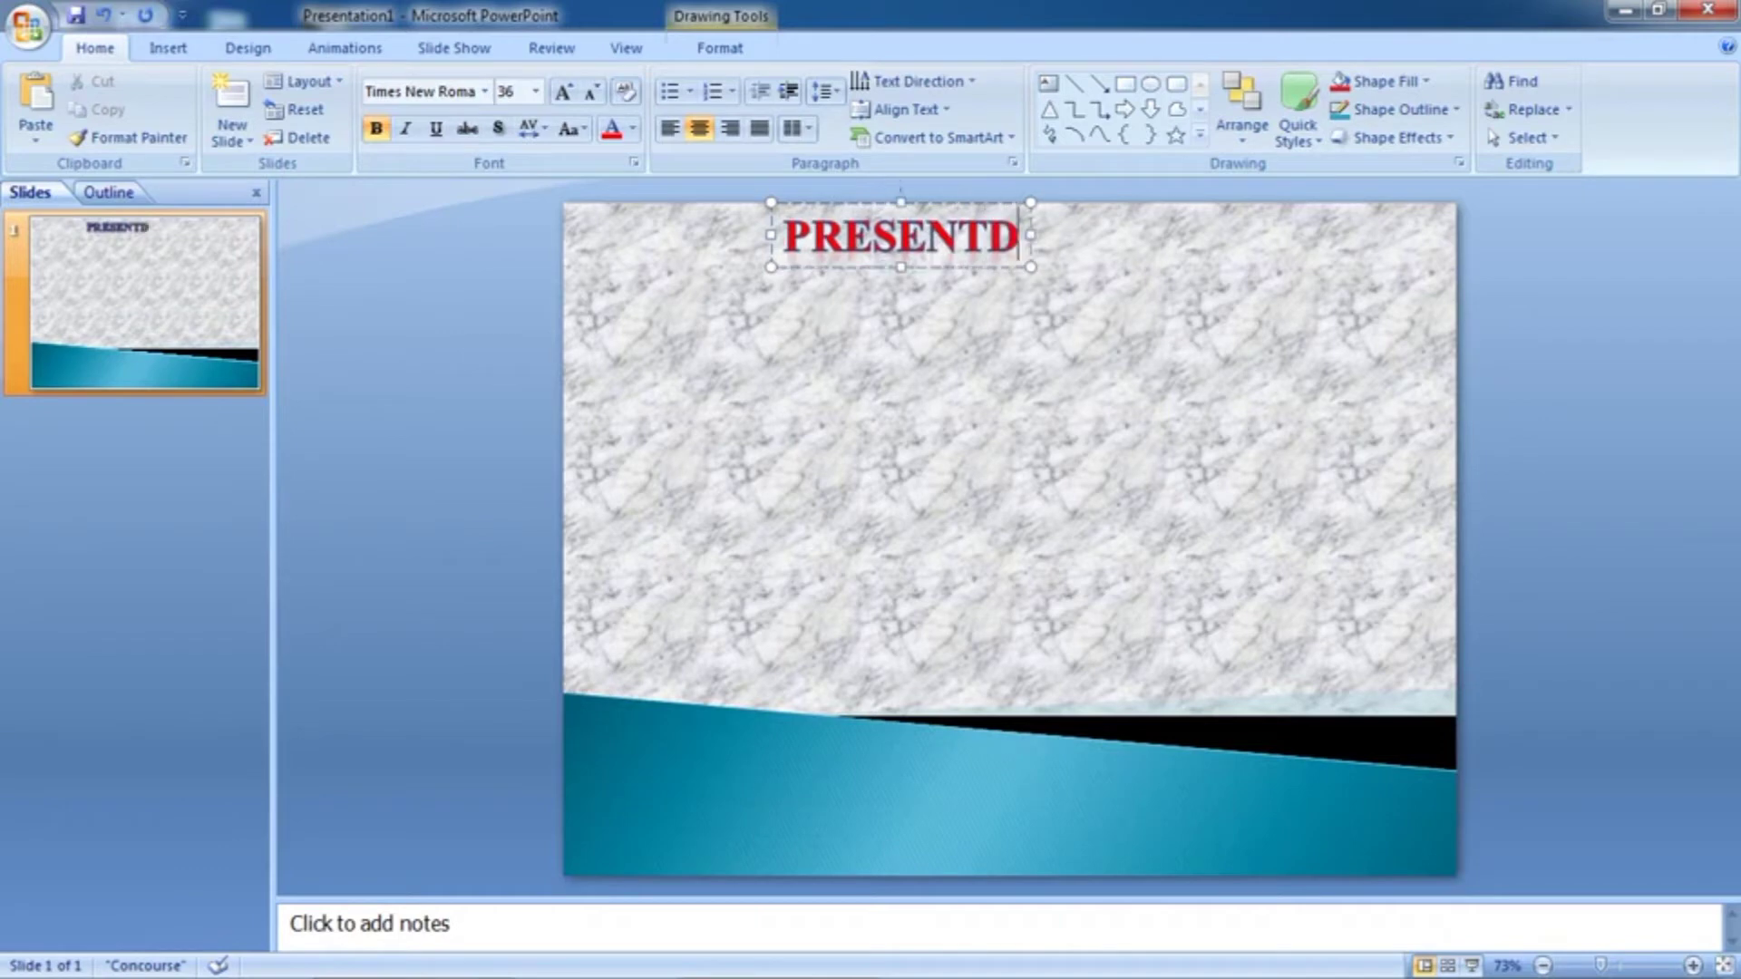
key(BackSpace)
text(E)
text(D B)
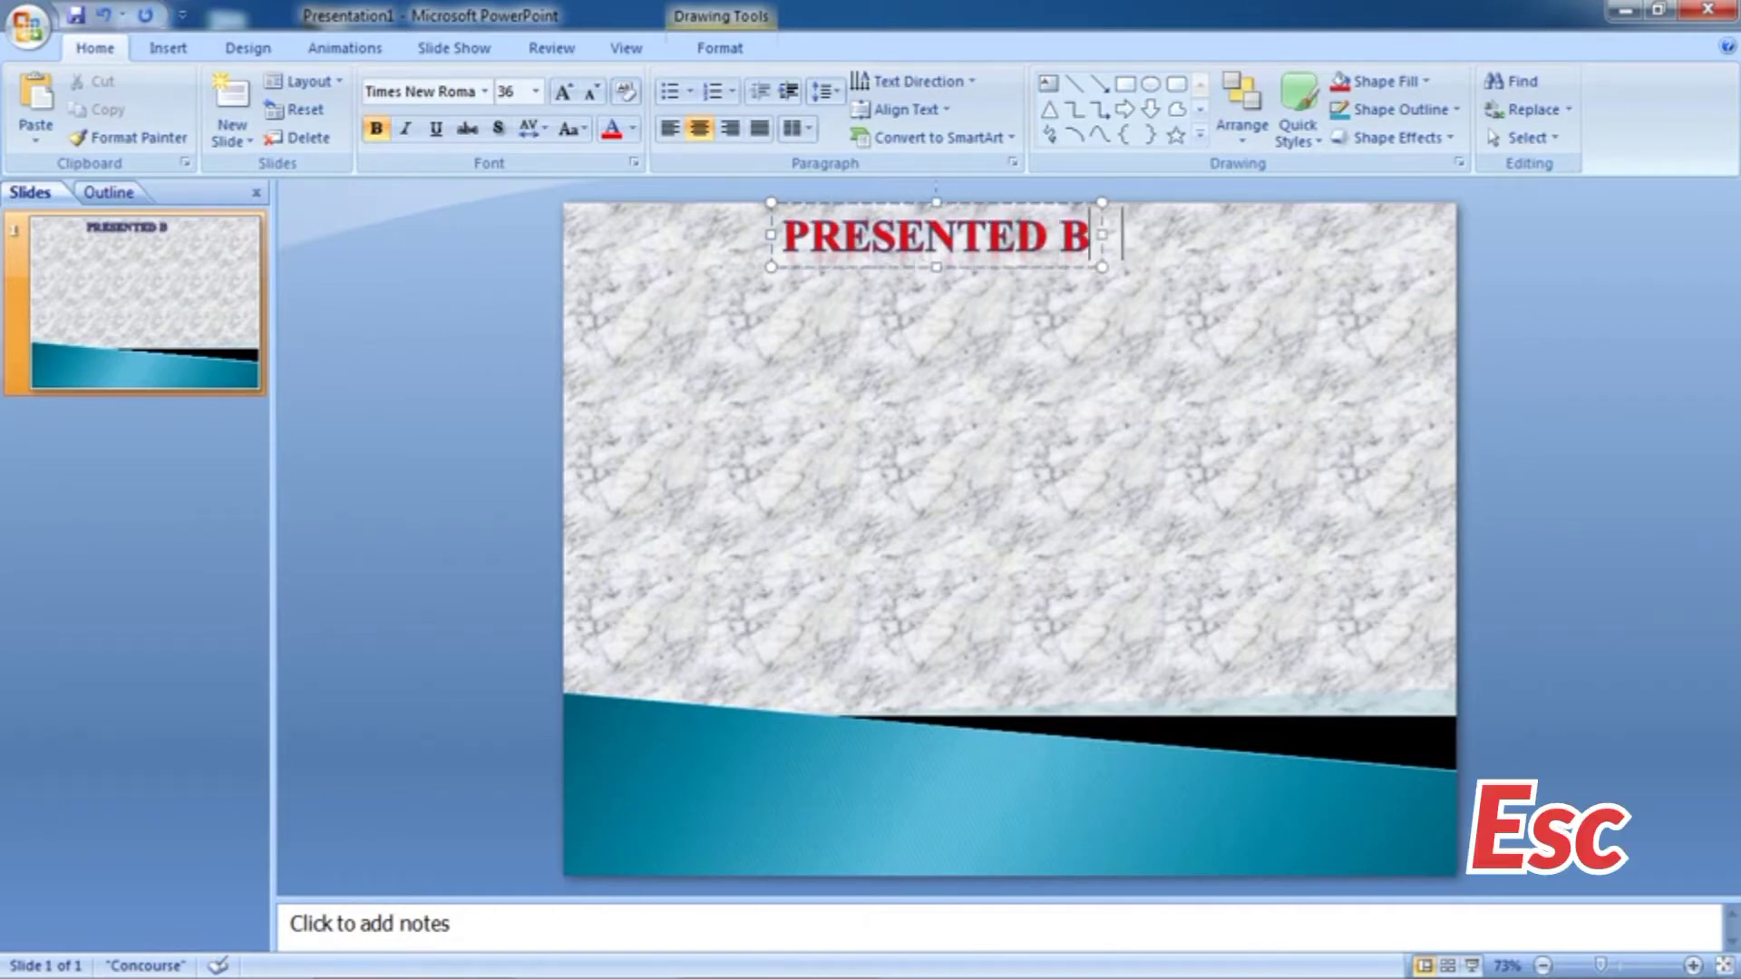
text(Y)
key(Escape)
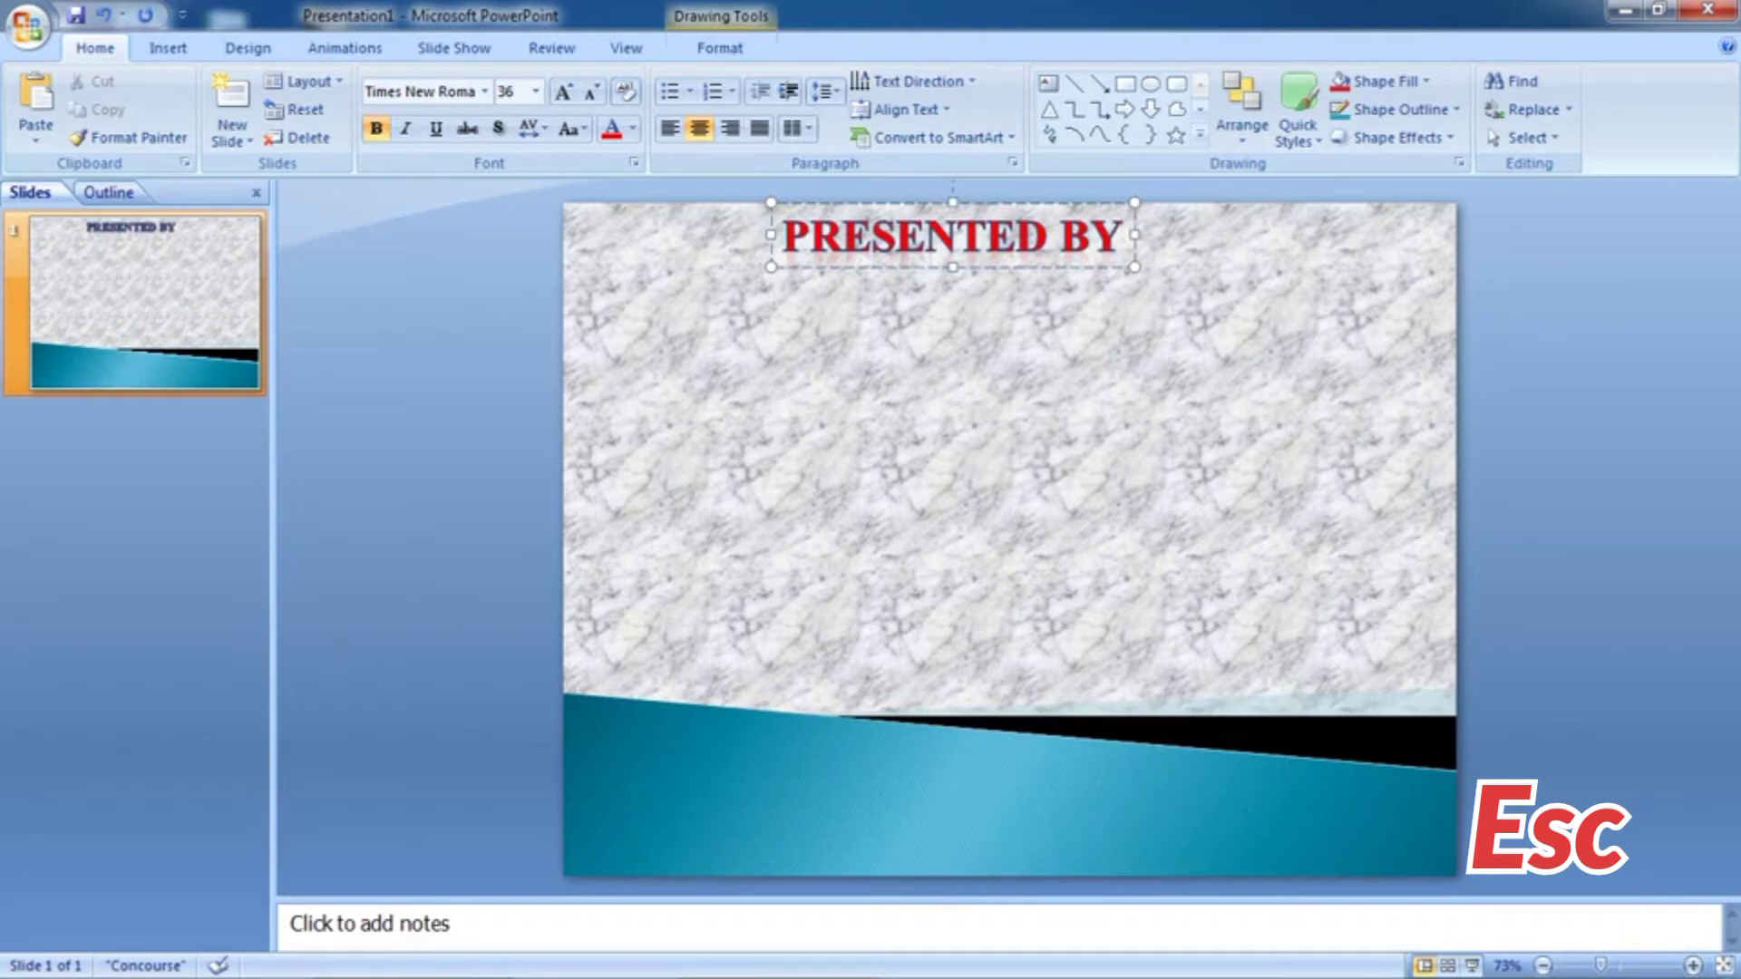
key(Escape)
Duplicate the PRESENTED BY WordArt and move the copy below the original
key(ctrl+d)
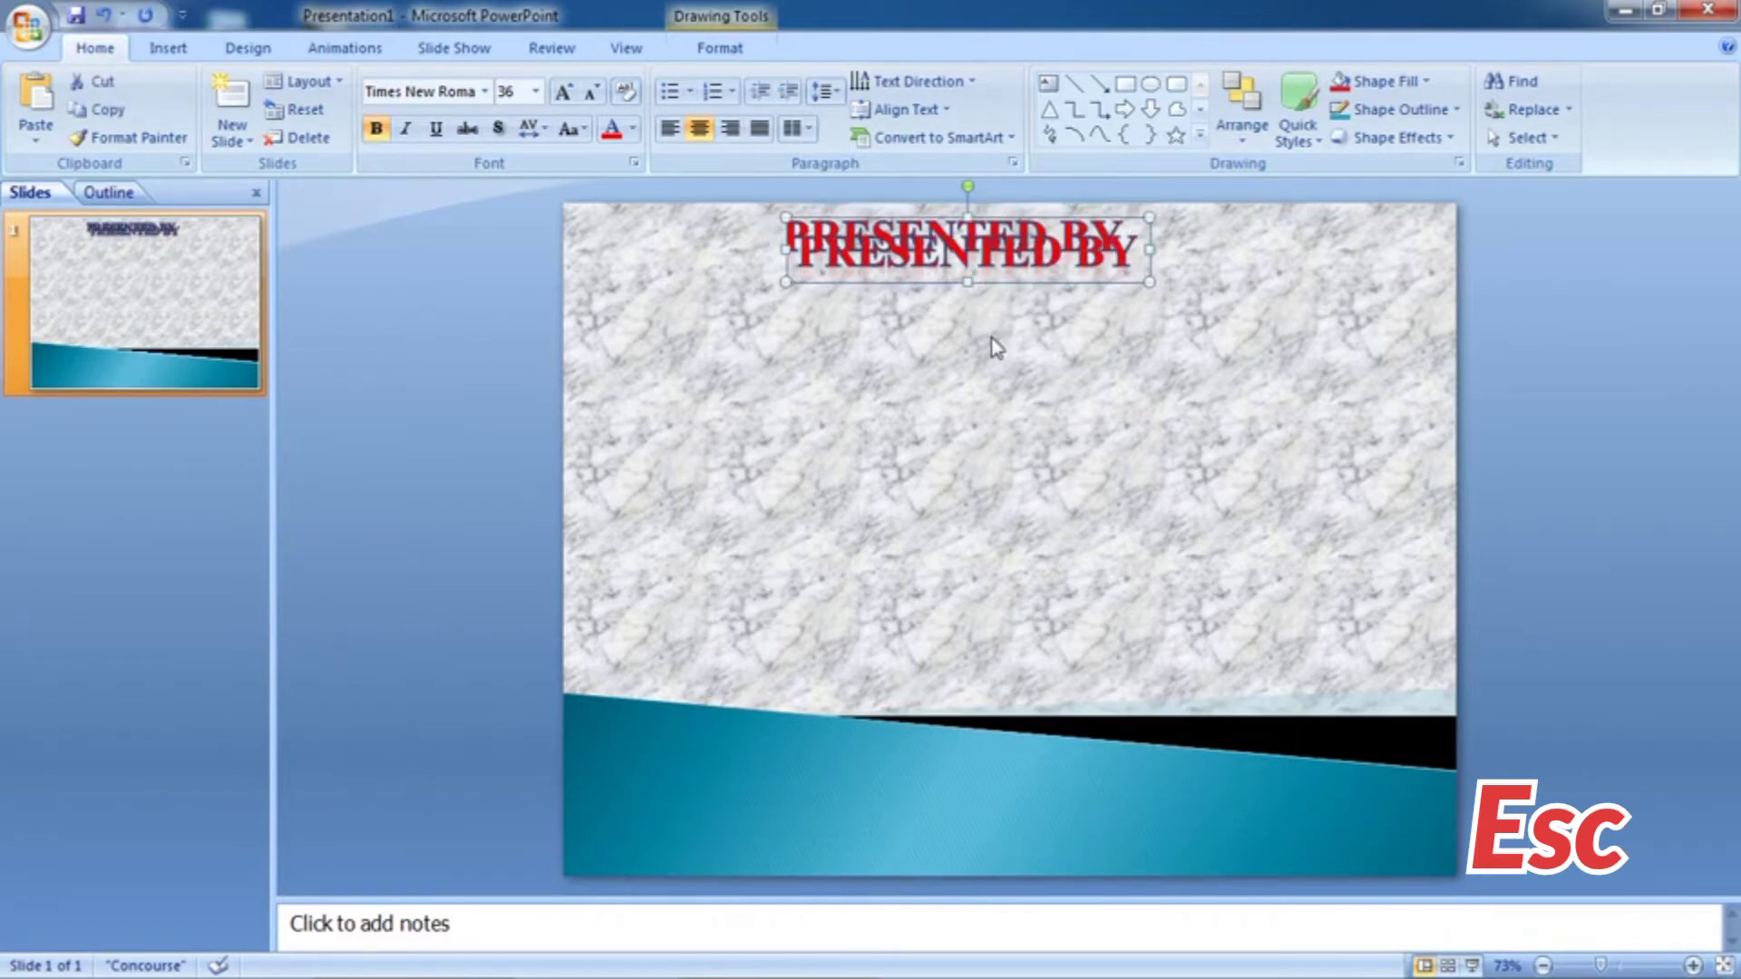
key(Down)
key(Down)
key(Down)
key(Down)
key(Down)
key(Down)
key(Left)
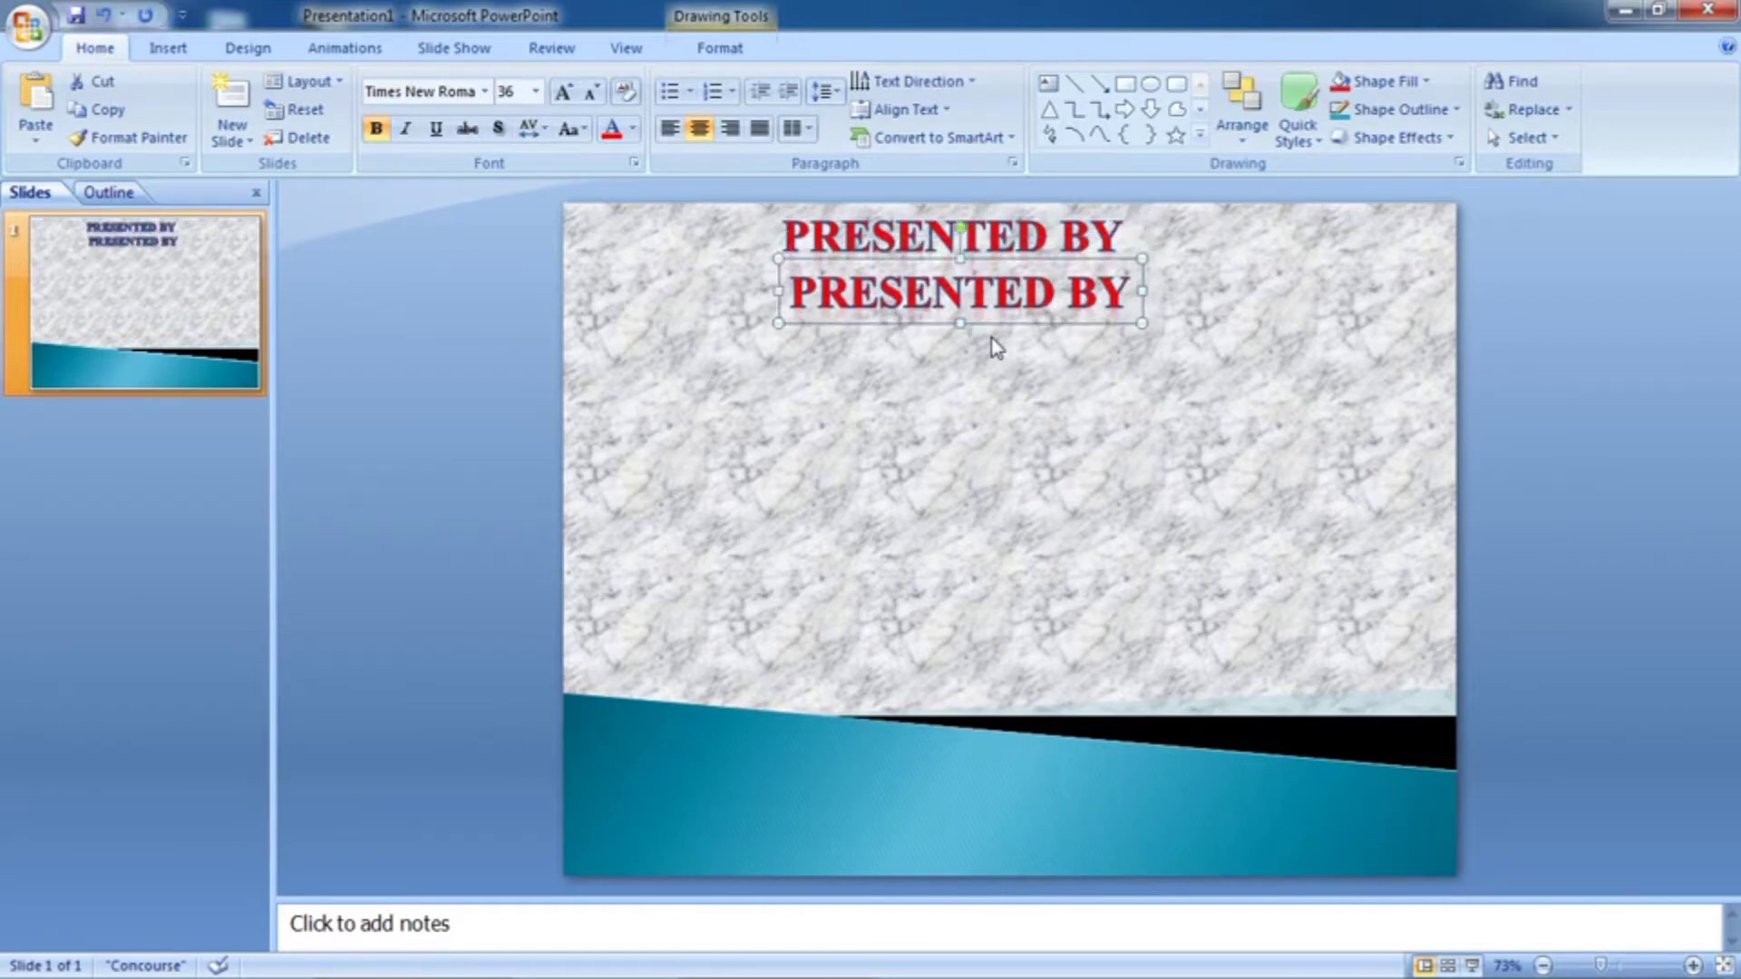
key(Left)
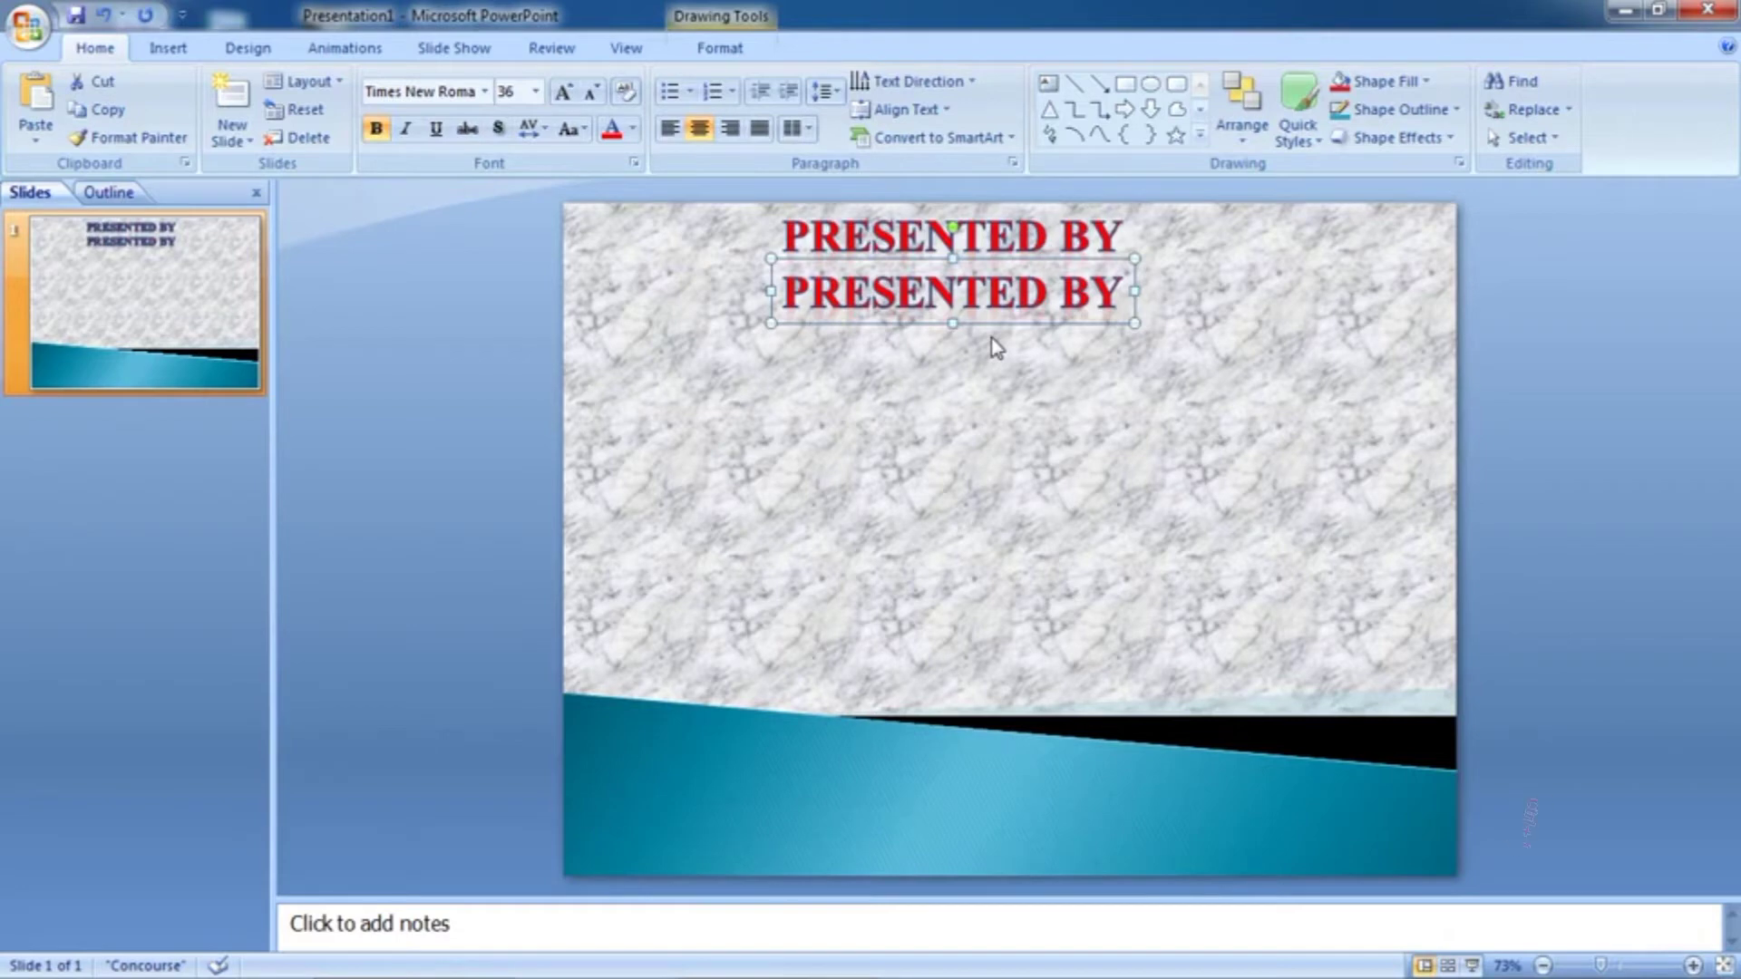
Set the copy's text to 32 pt and nudge it down and right
key(ctrl+bracketleft)
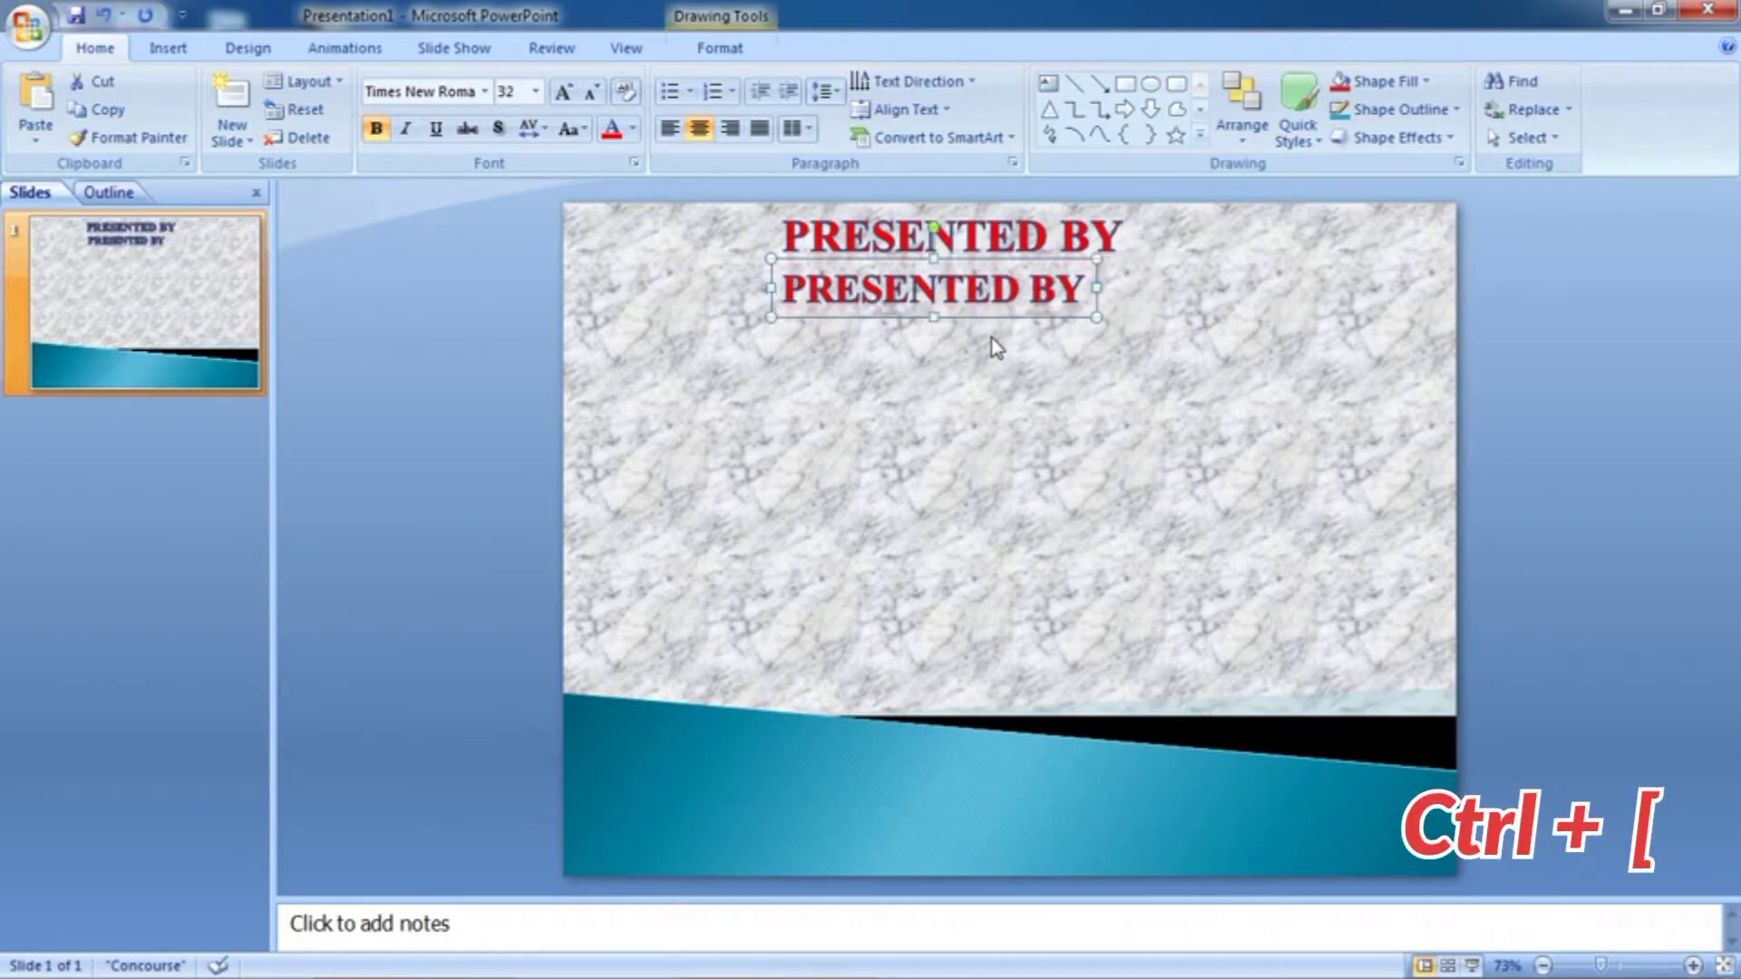
key(ctrl+bracketright)
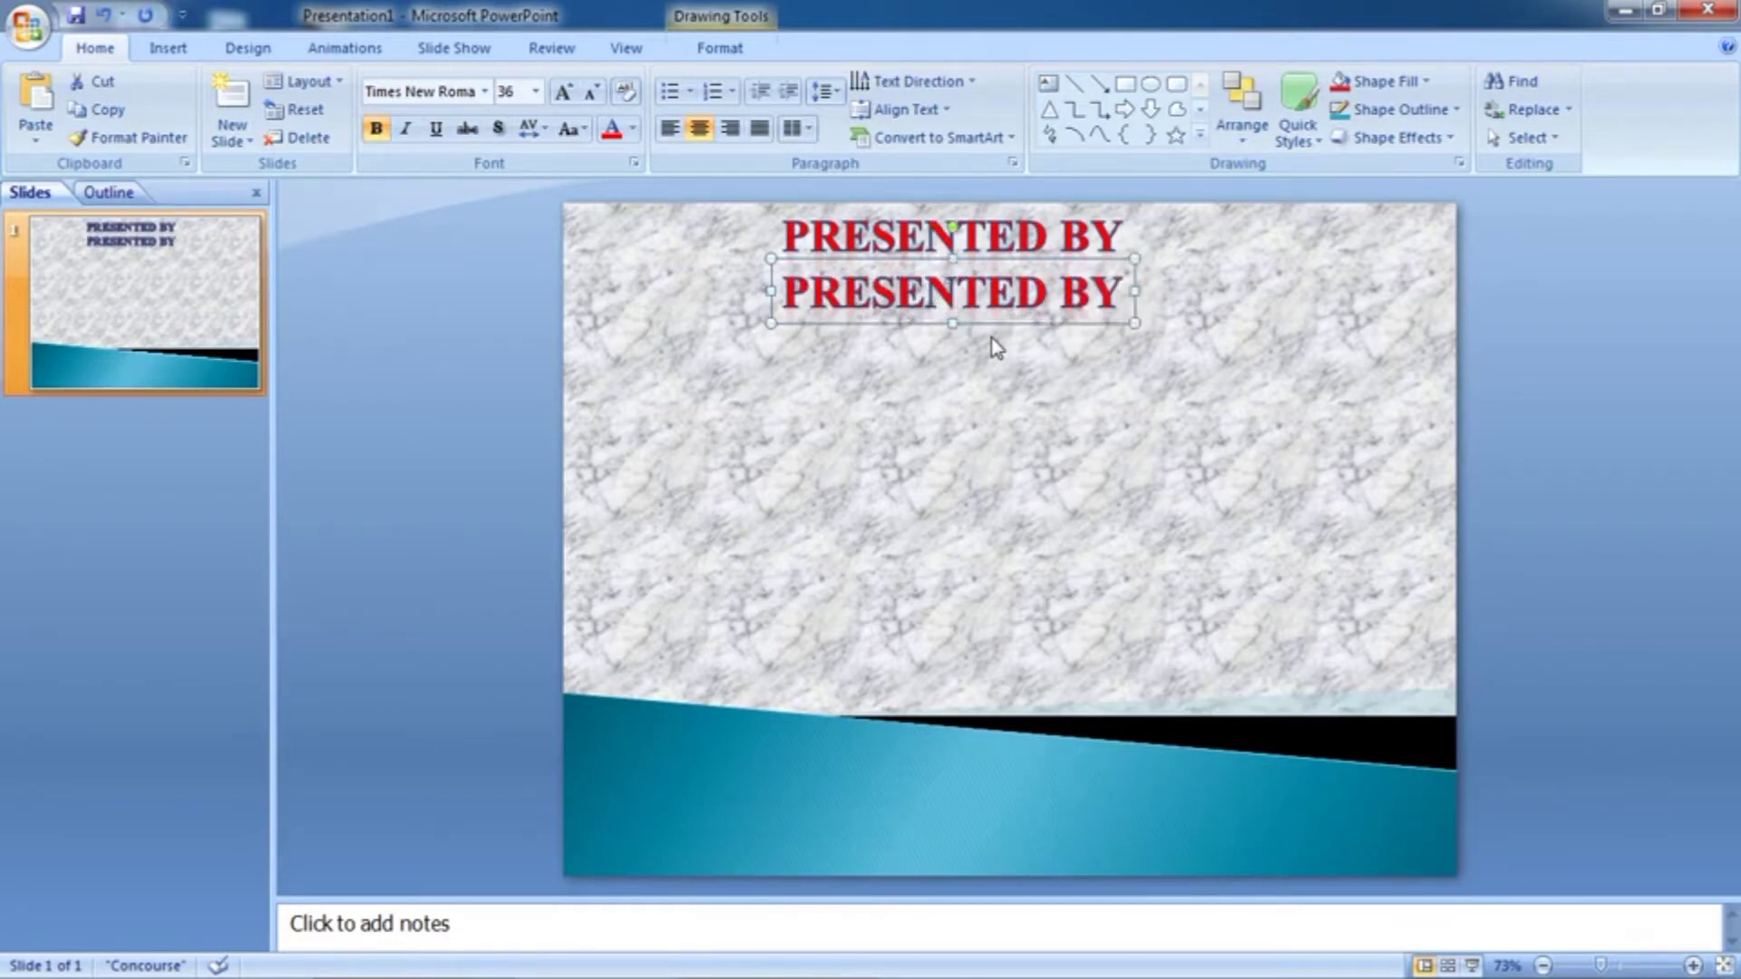
key(ctrl+bracketleft)
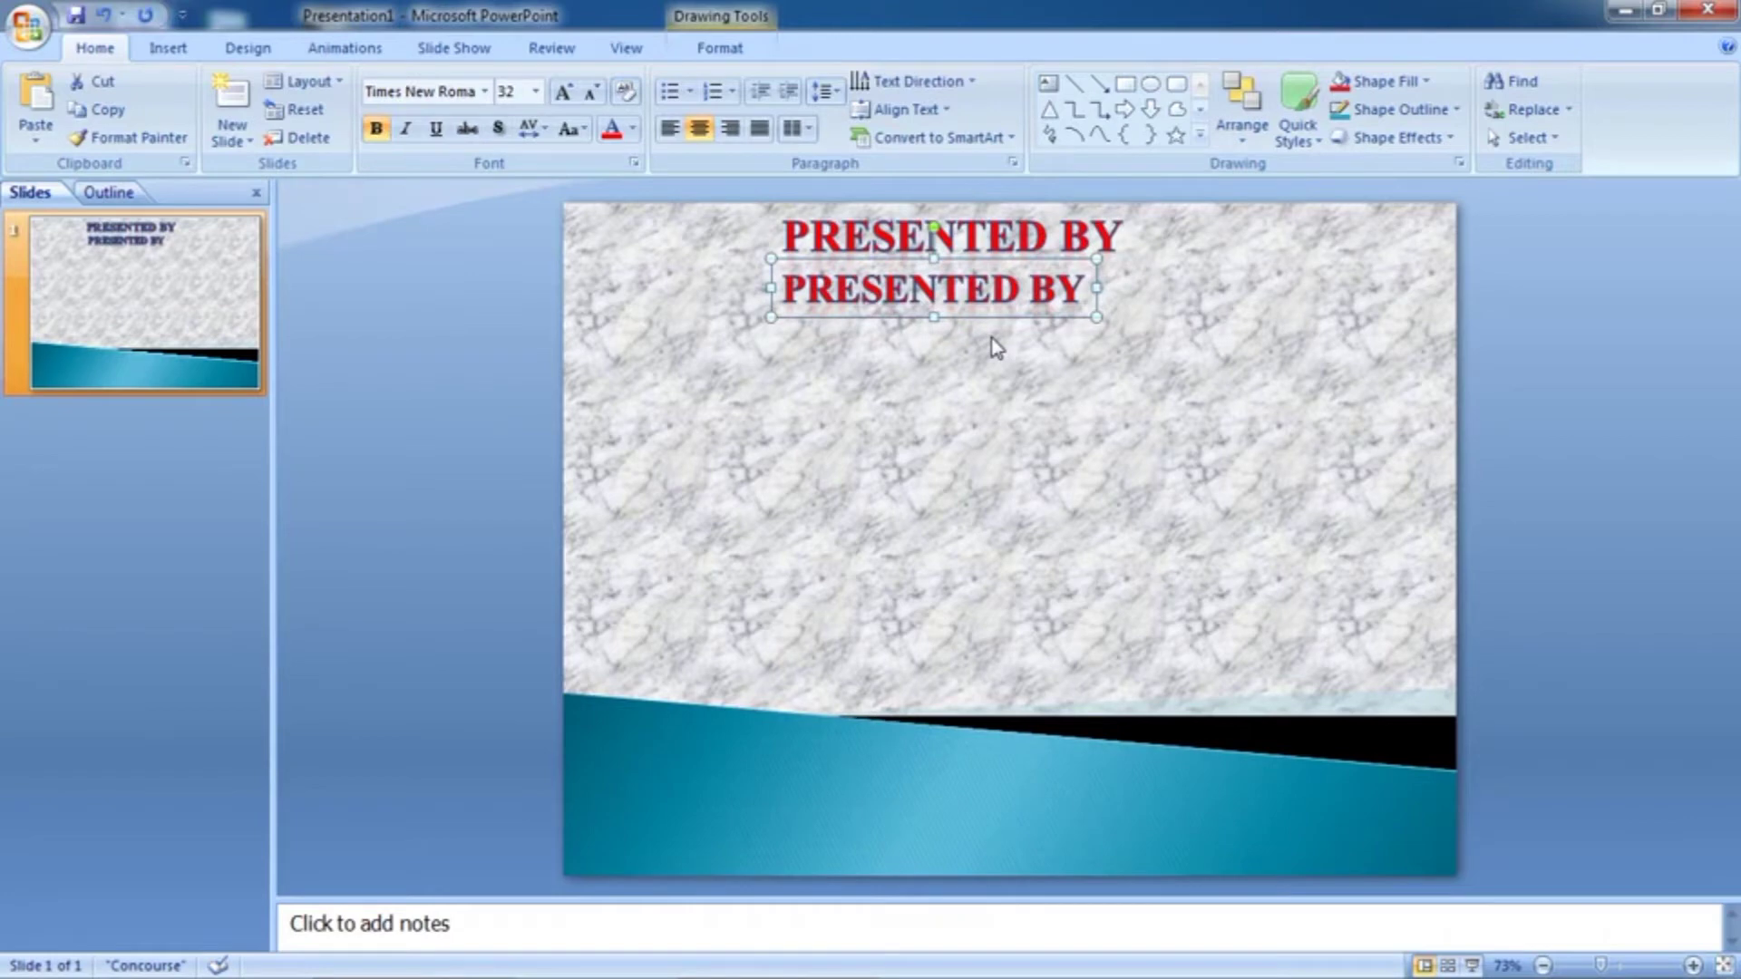
key(ctrl+bracketright)
key(ctrl+bracketleft)
key(ctrl+bracketleft)
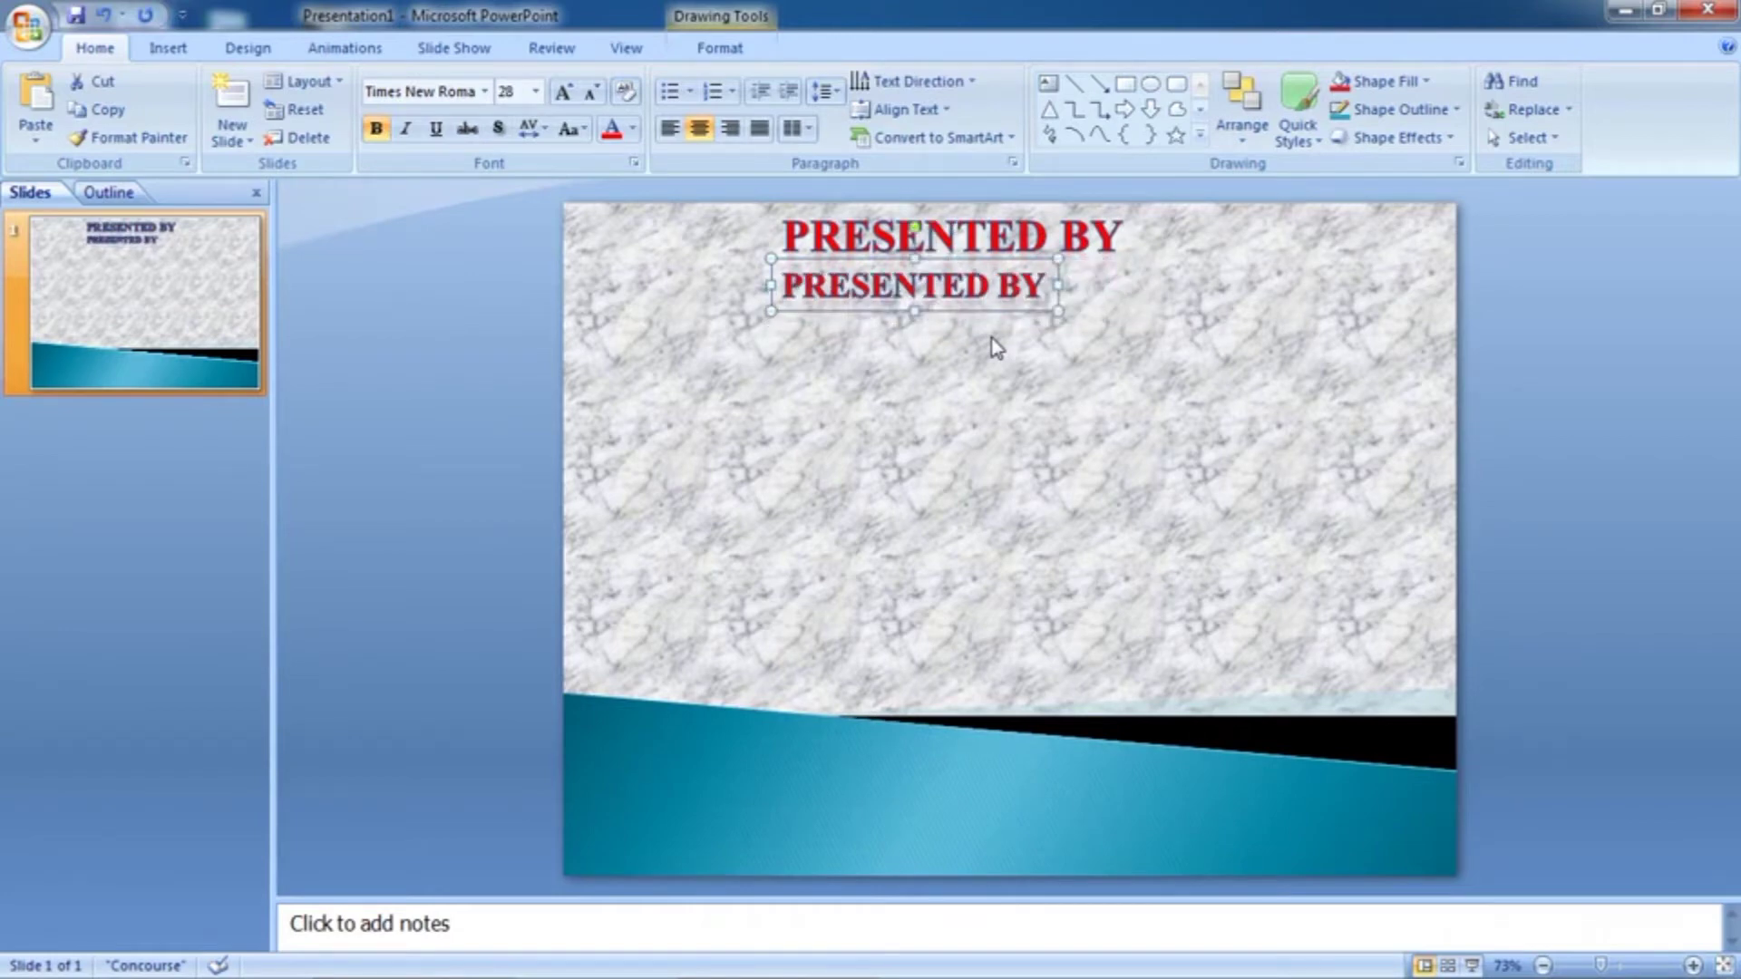
key(ctrl+bracketright)
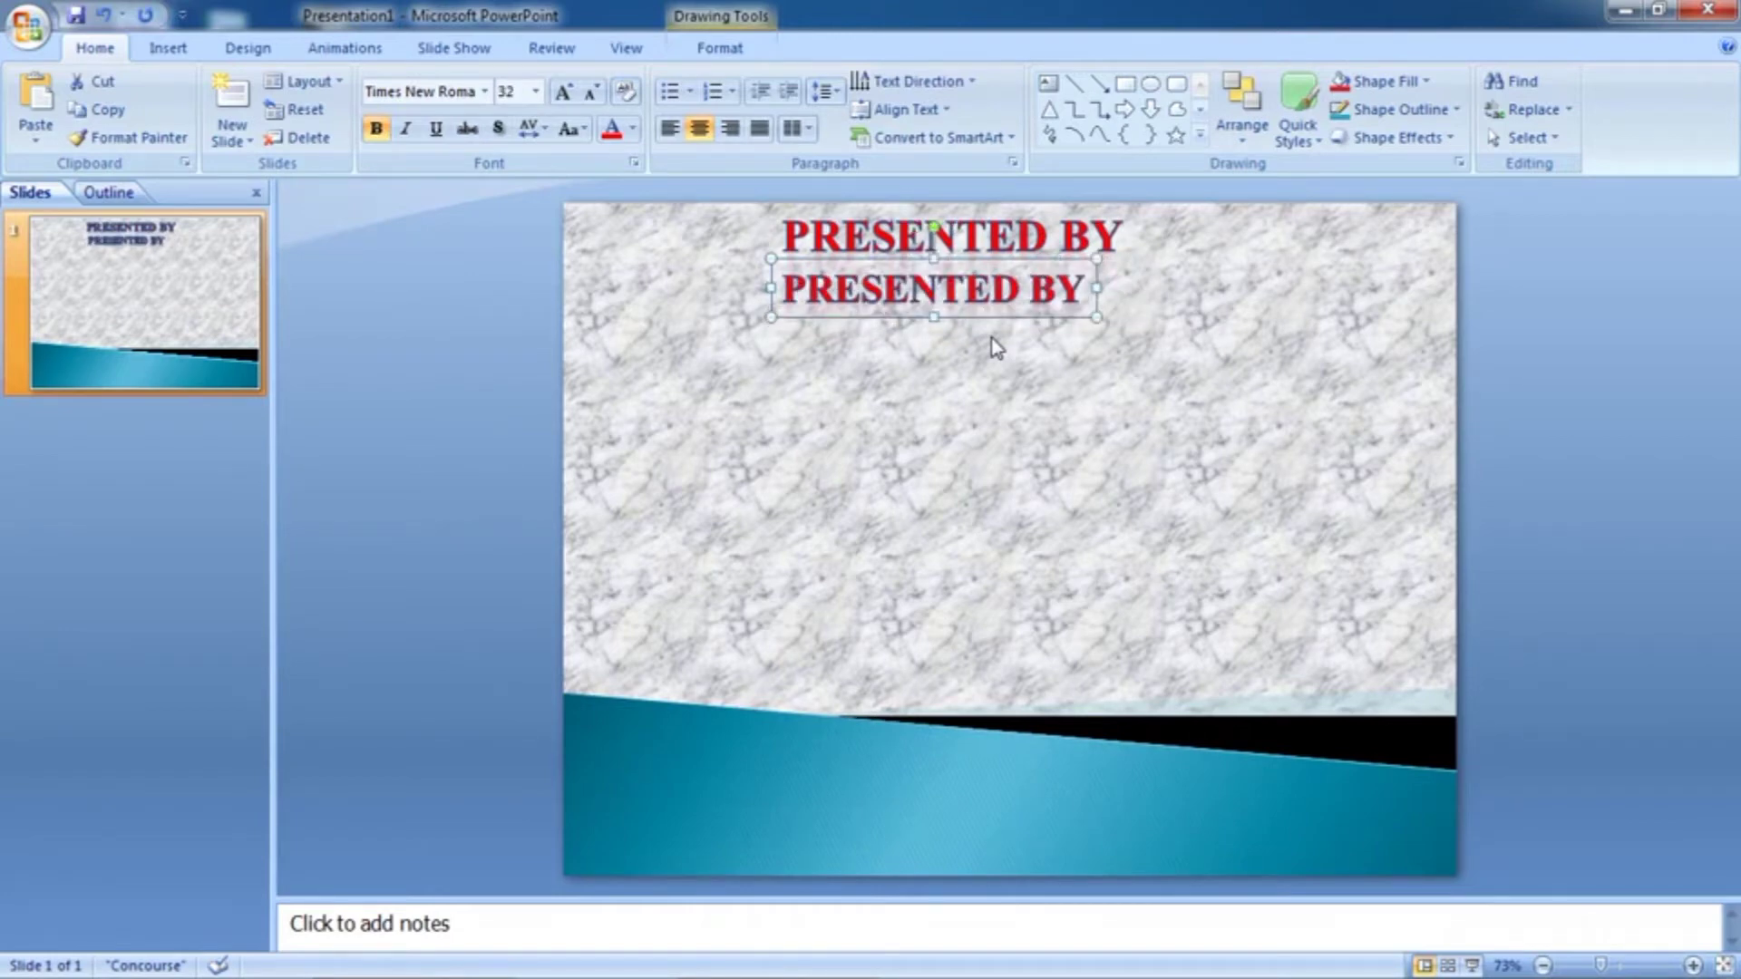
key(Down)
key(Right)
key(Down)
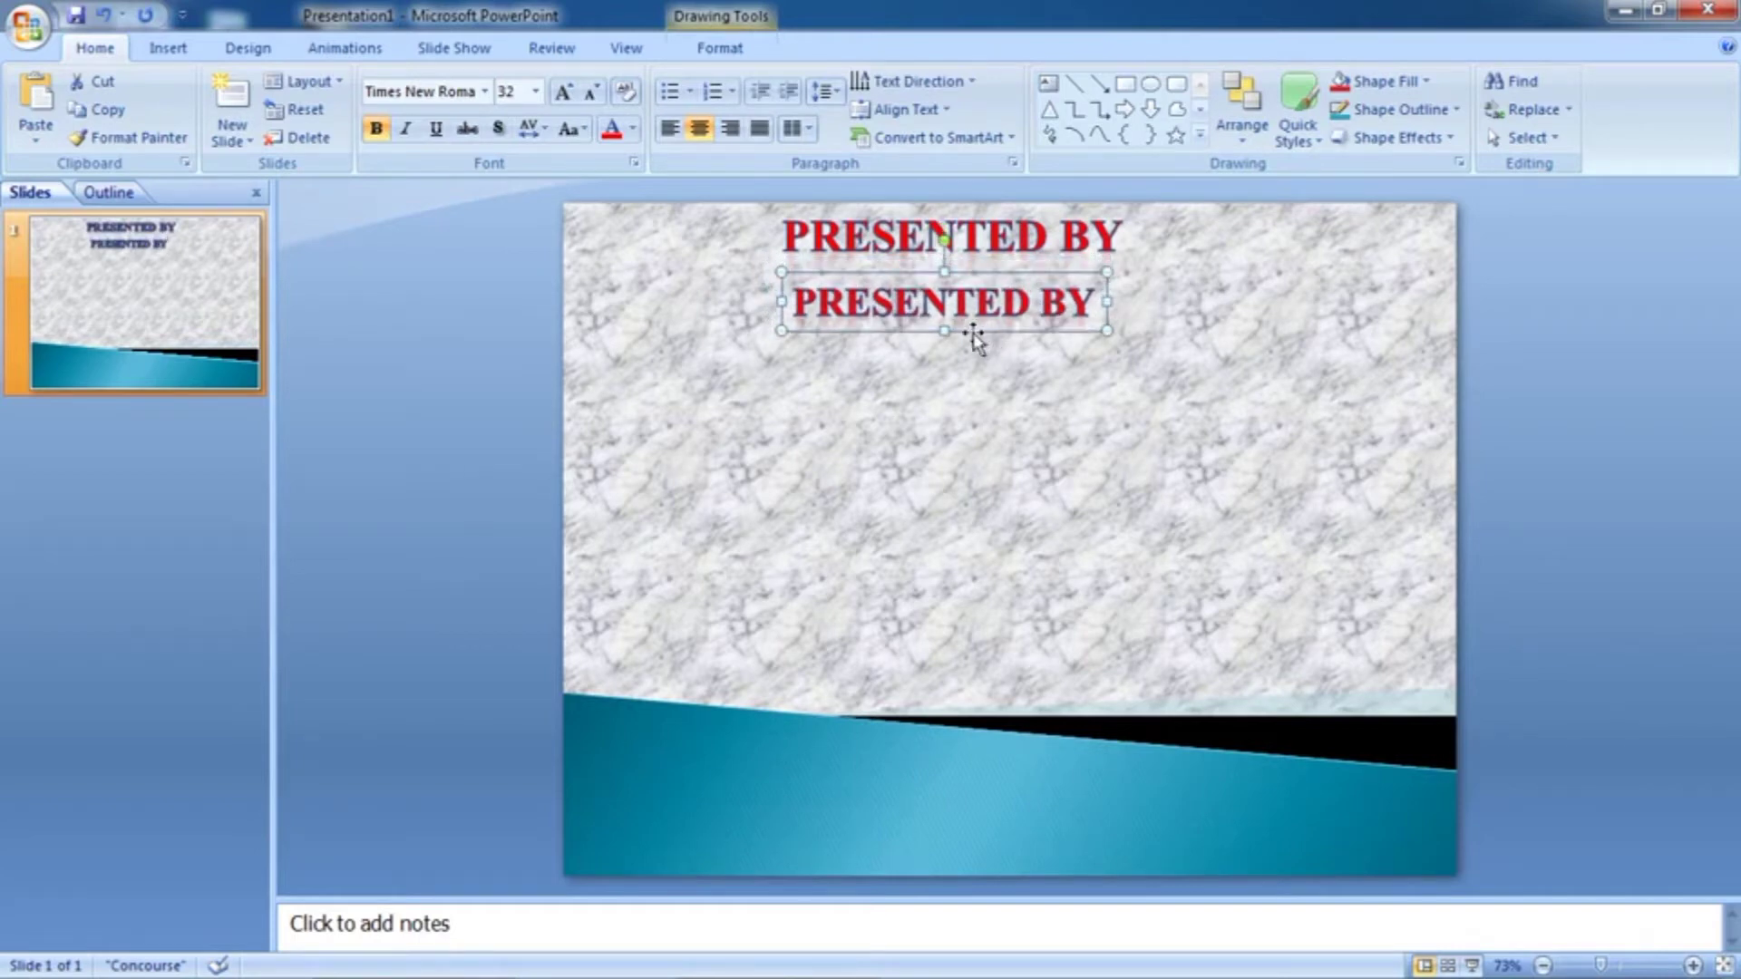
Make the copy dark blue, retype it as 'ASTHA COMPUTER FOUNDATION', and centre it below the heading
click(634, 128)
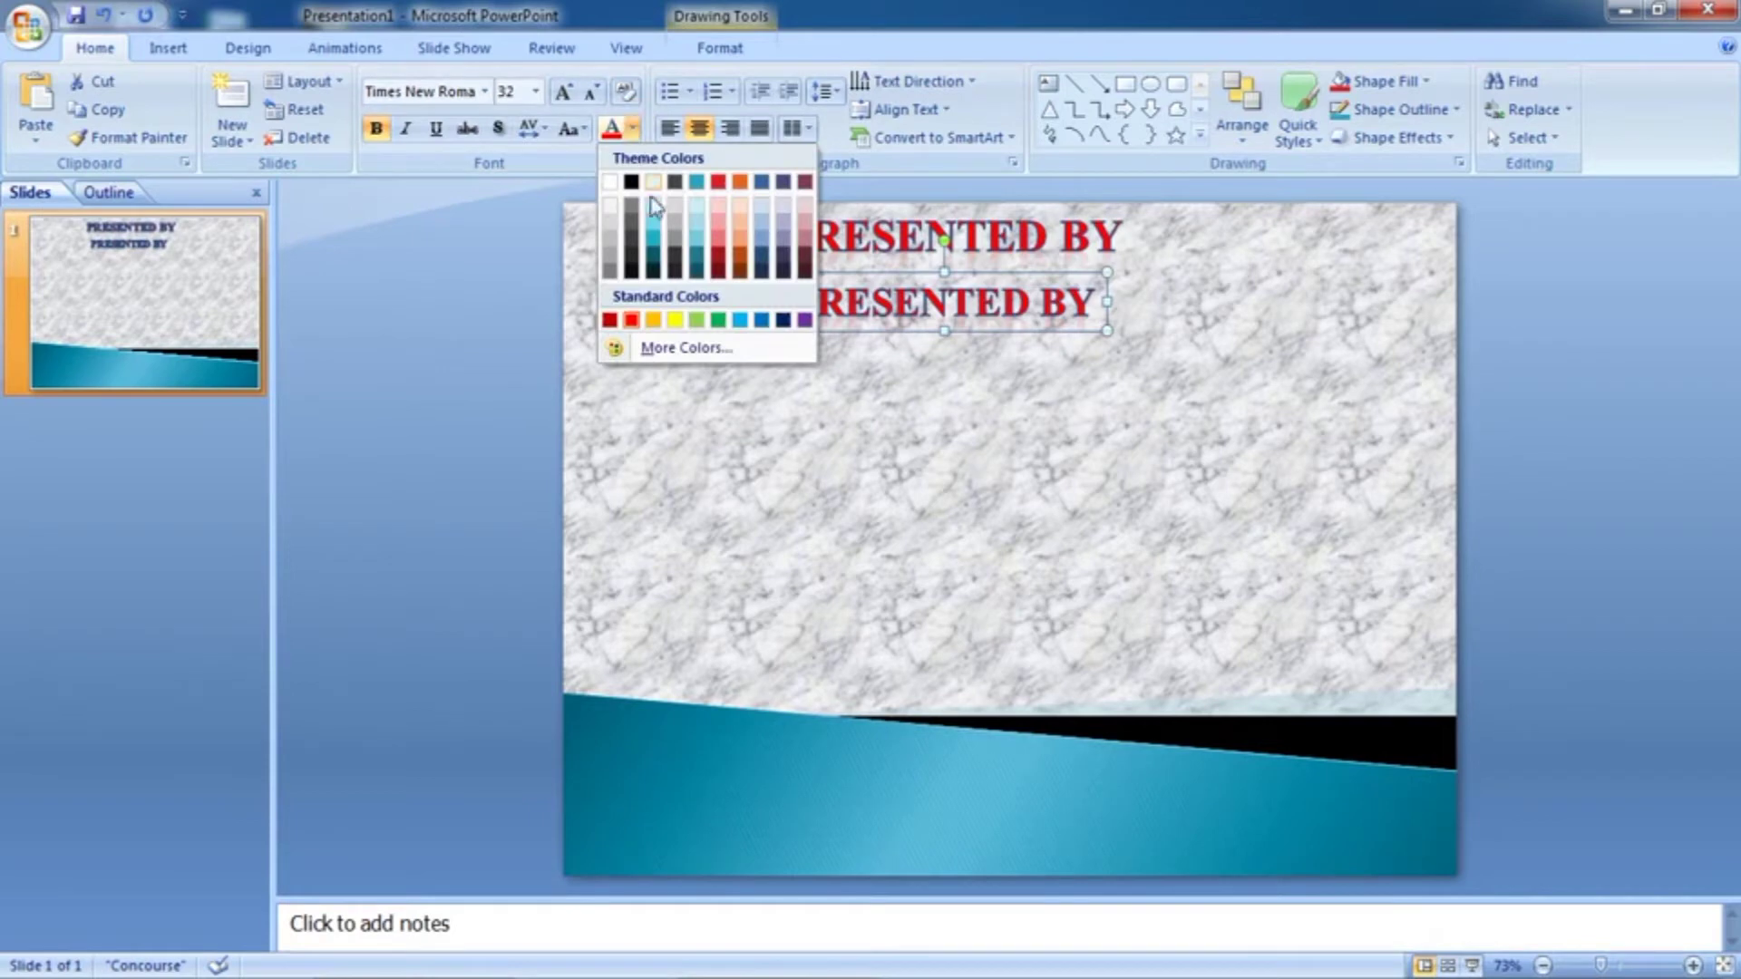
click(784, 322)
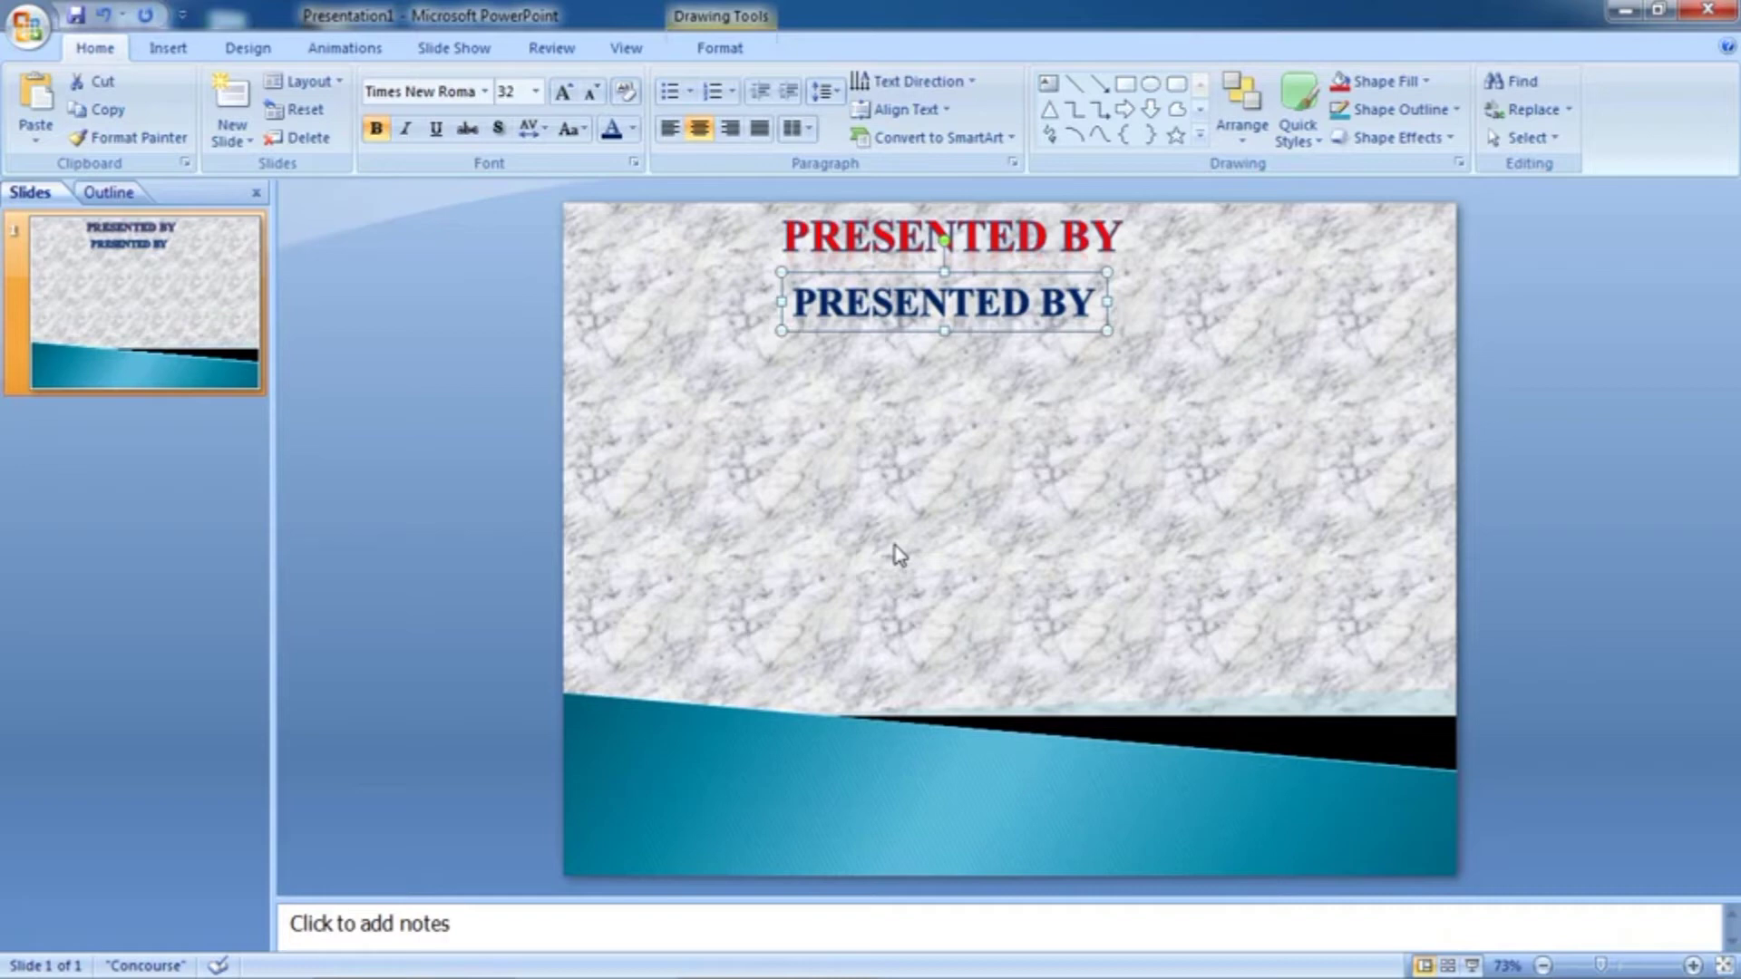
key(F2)
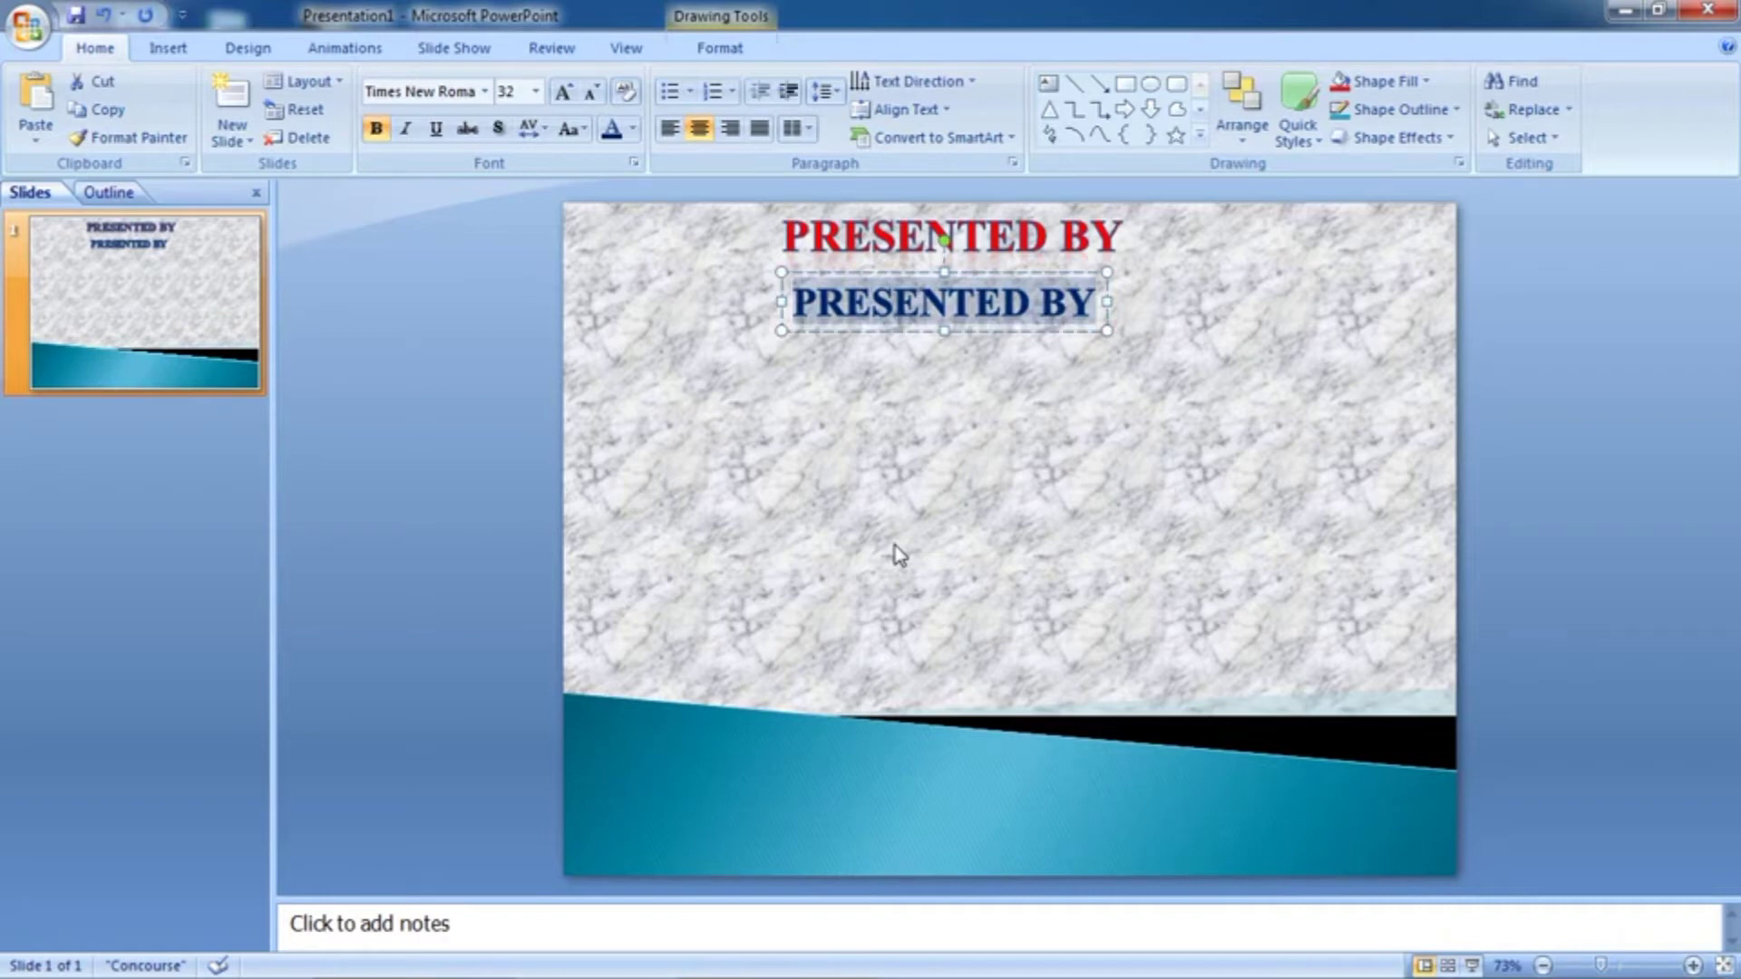
text(ASTH)
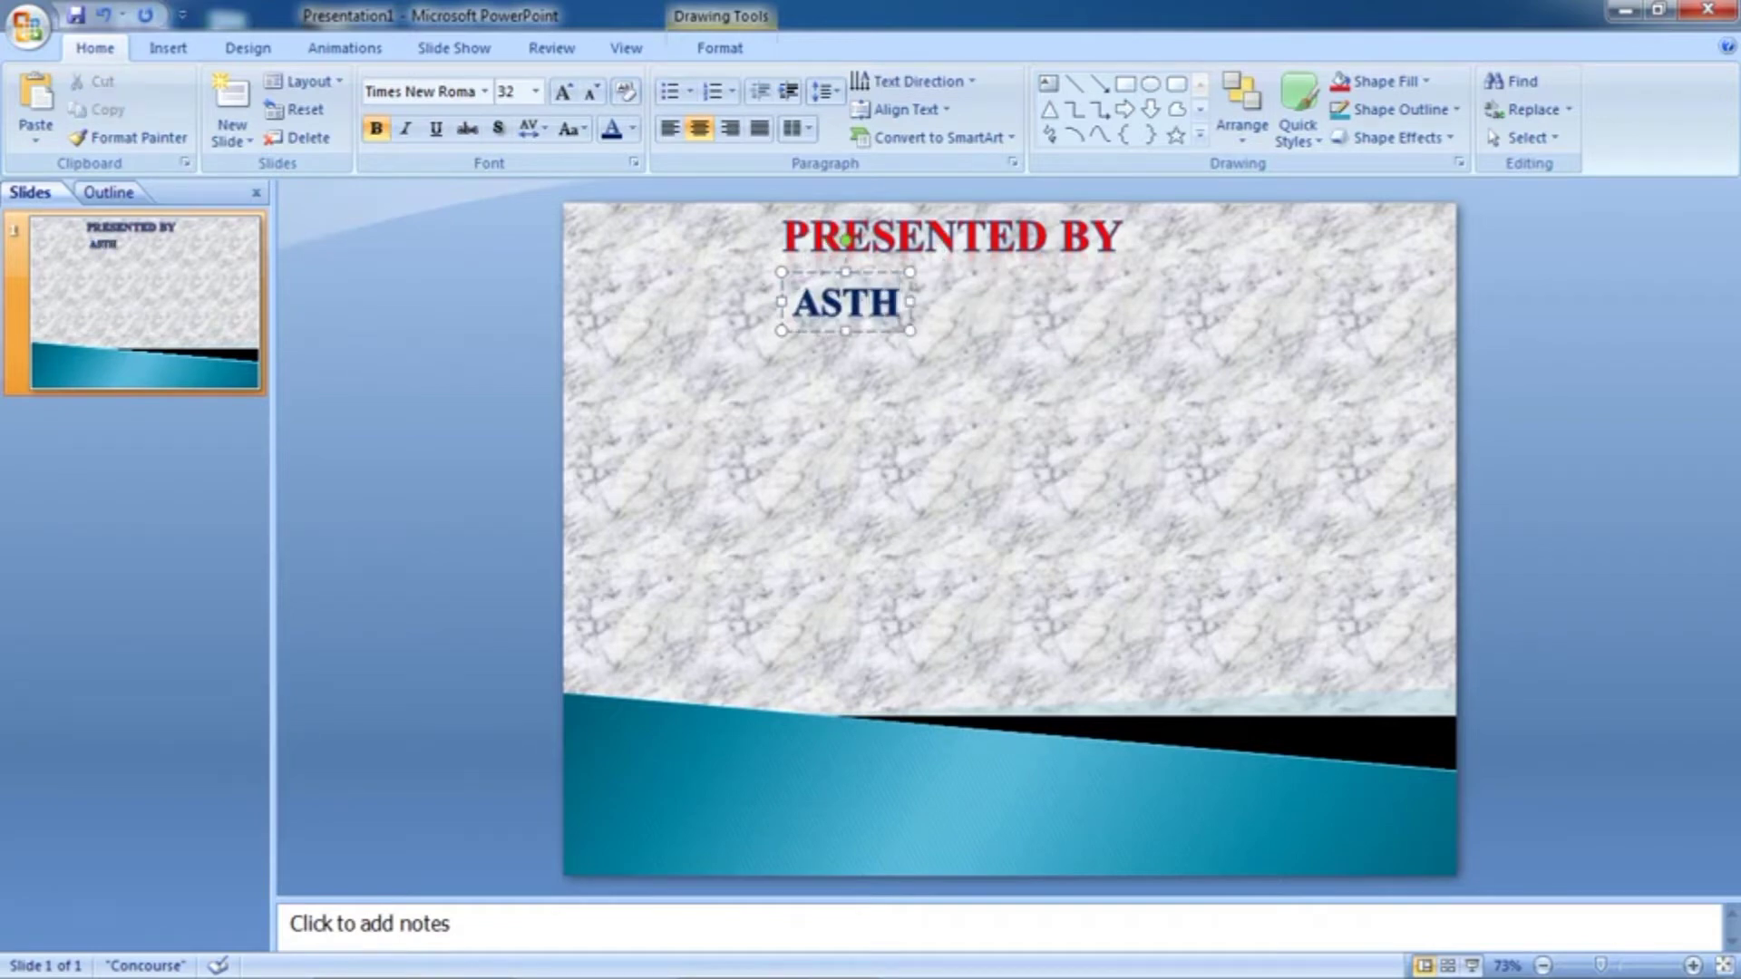
text(AS)
key(BackSpace)
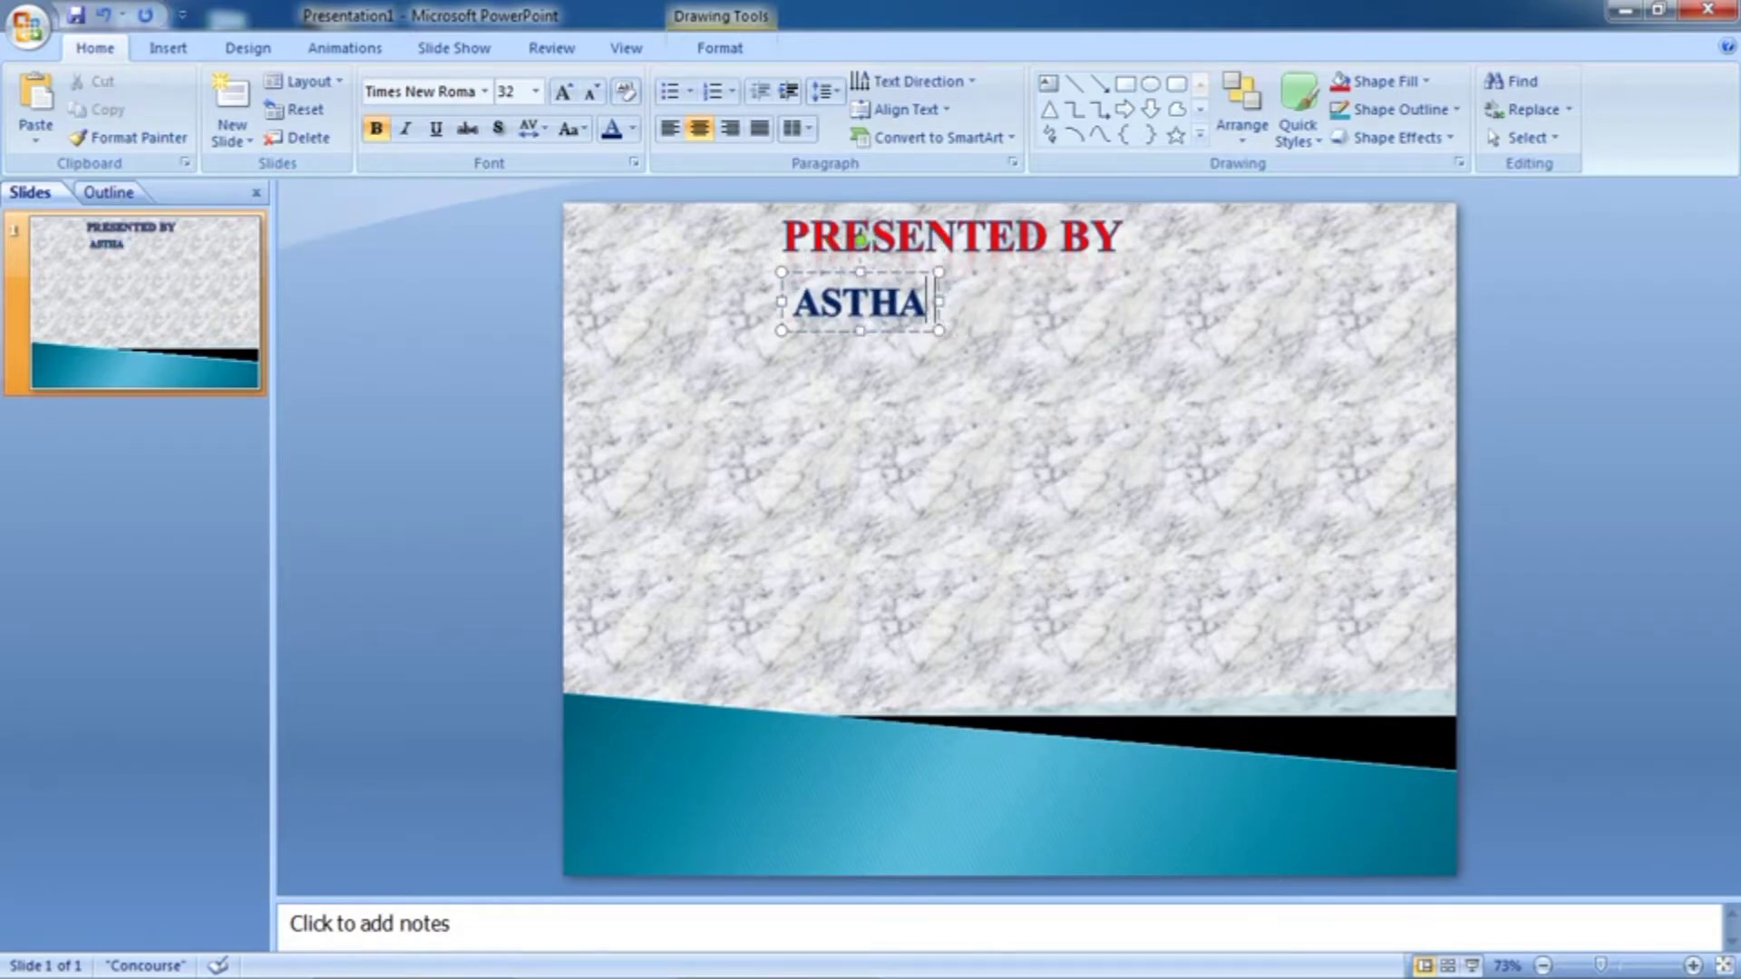
text( COMP)
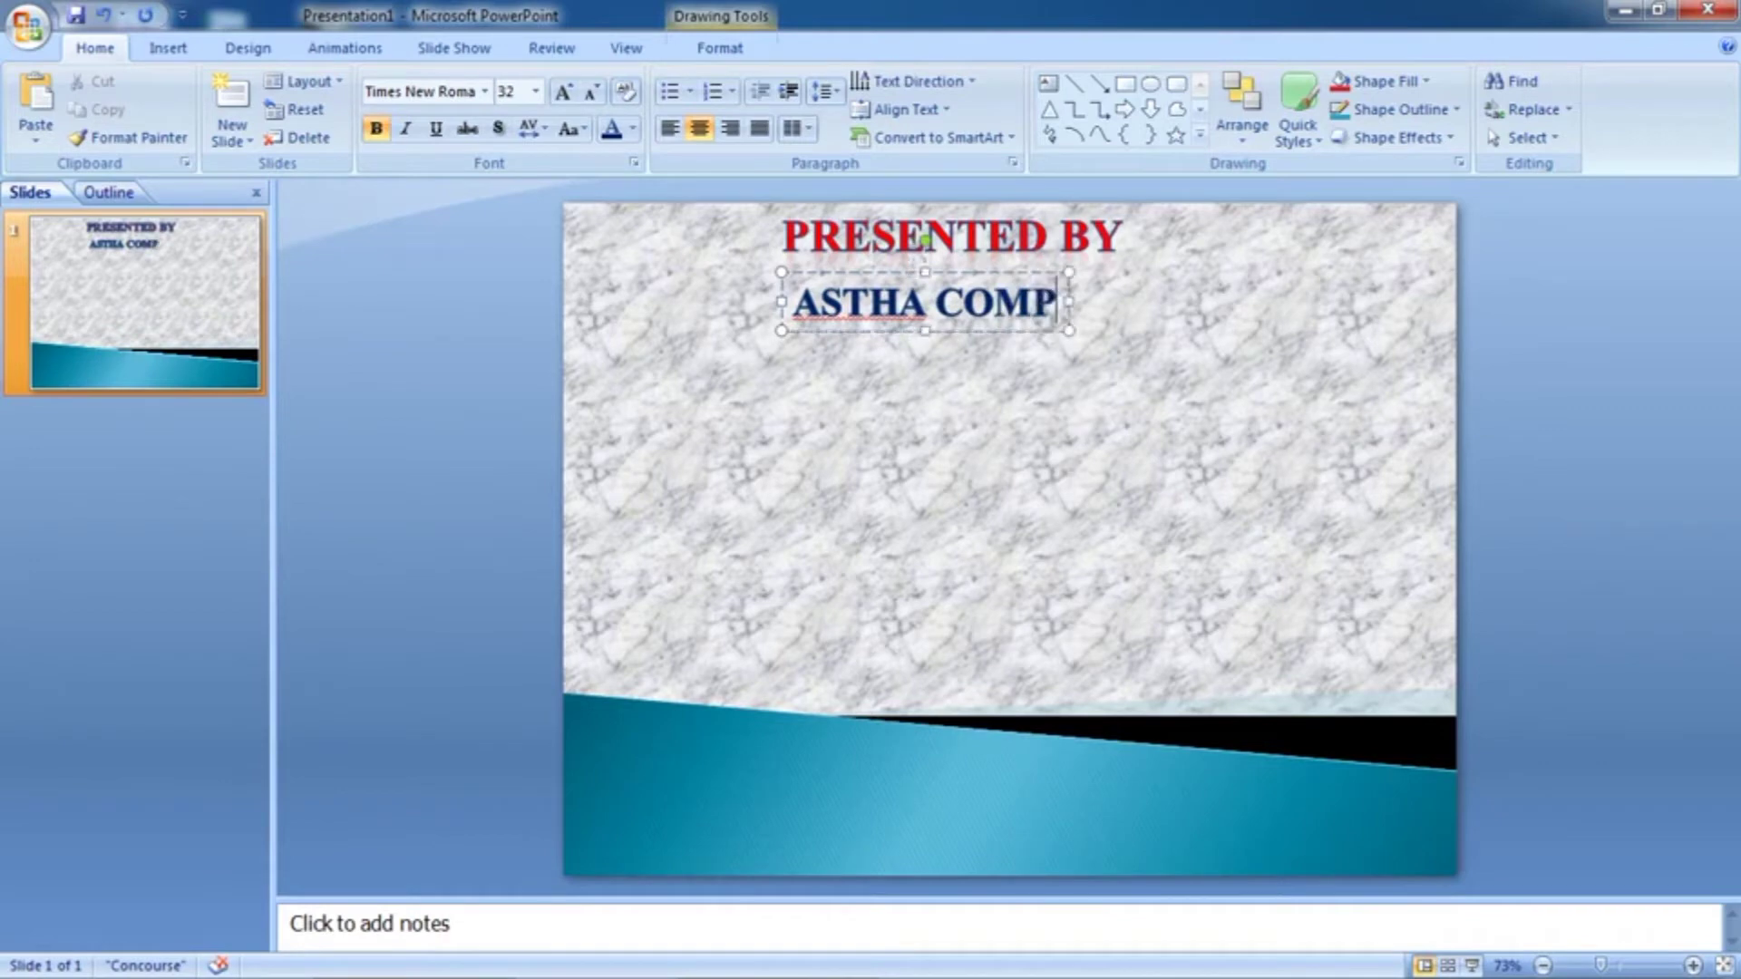
text(UTERT)
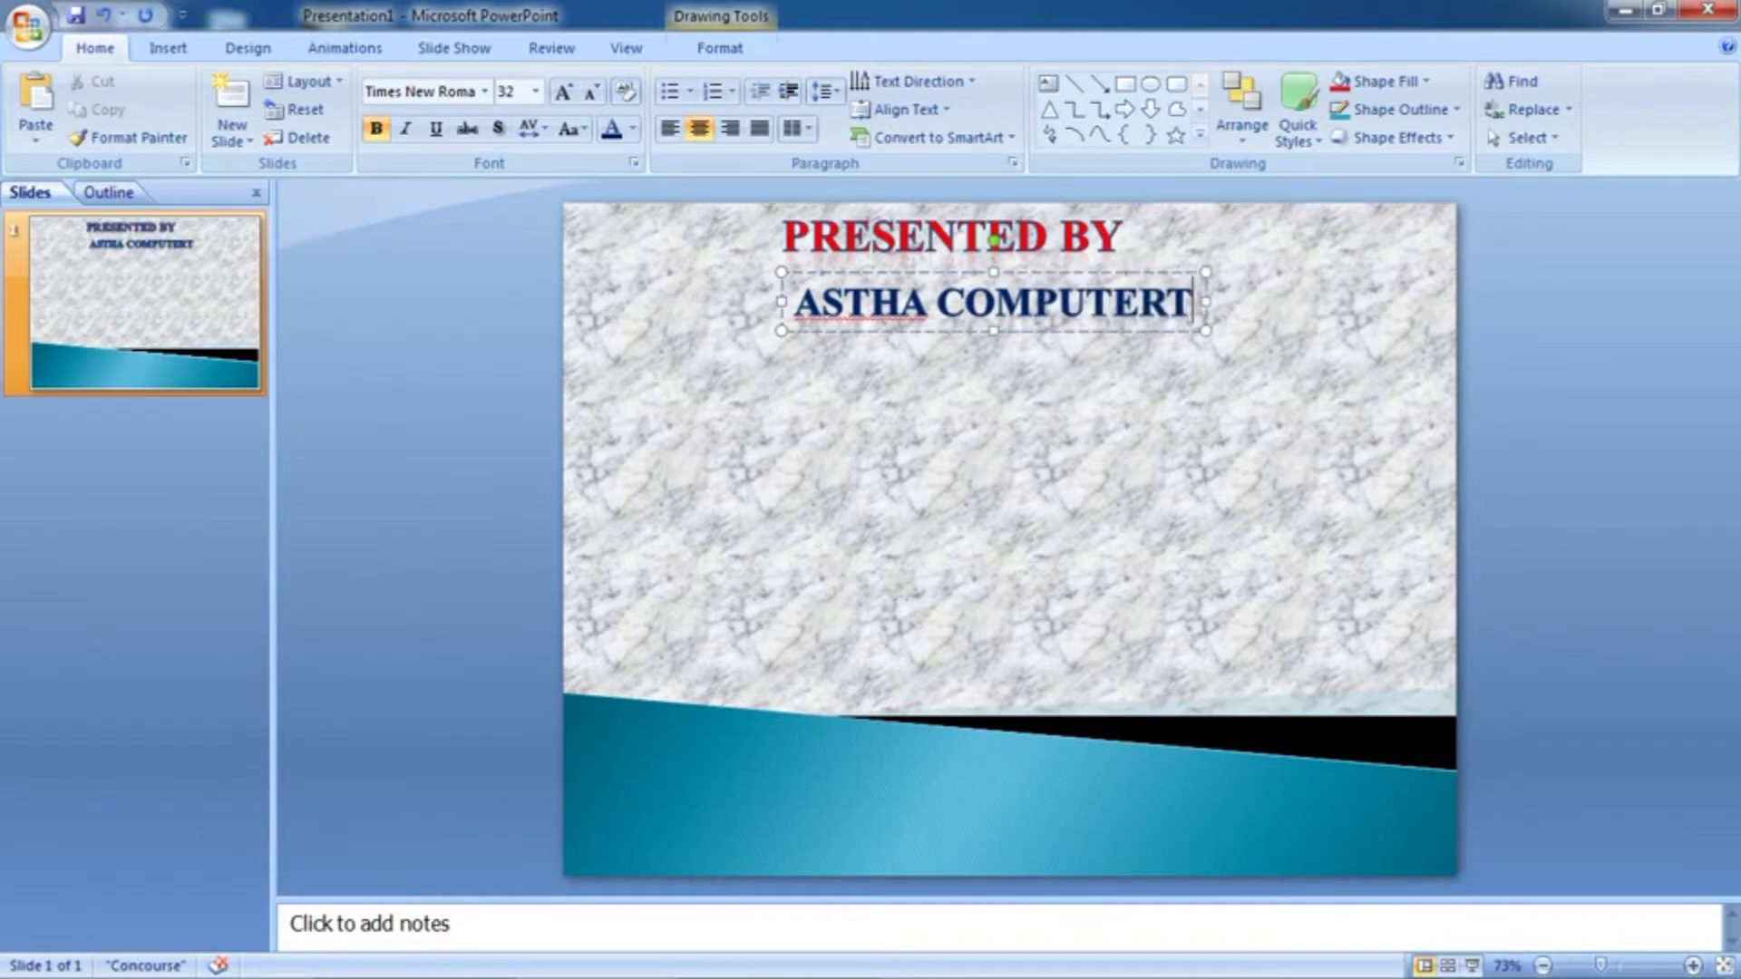
key(BackSpace)
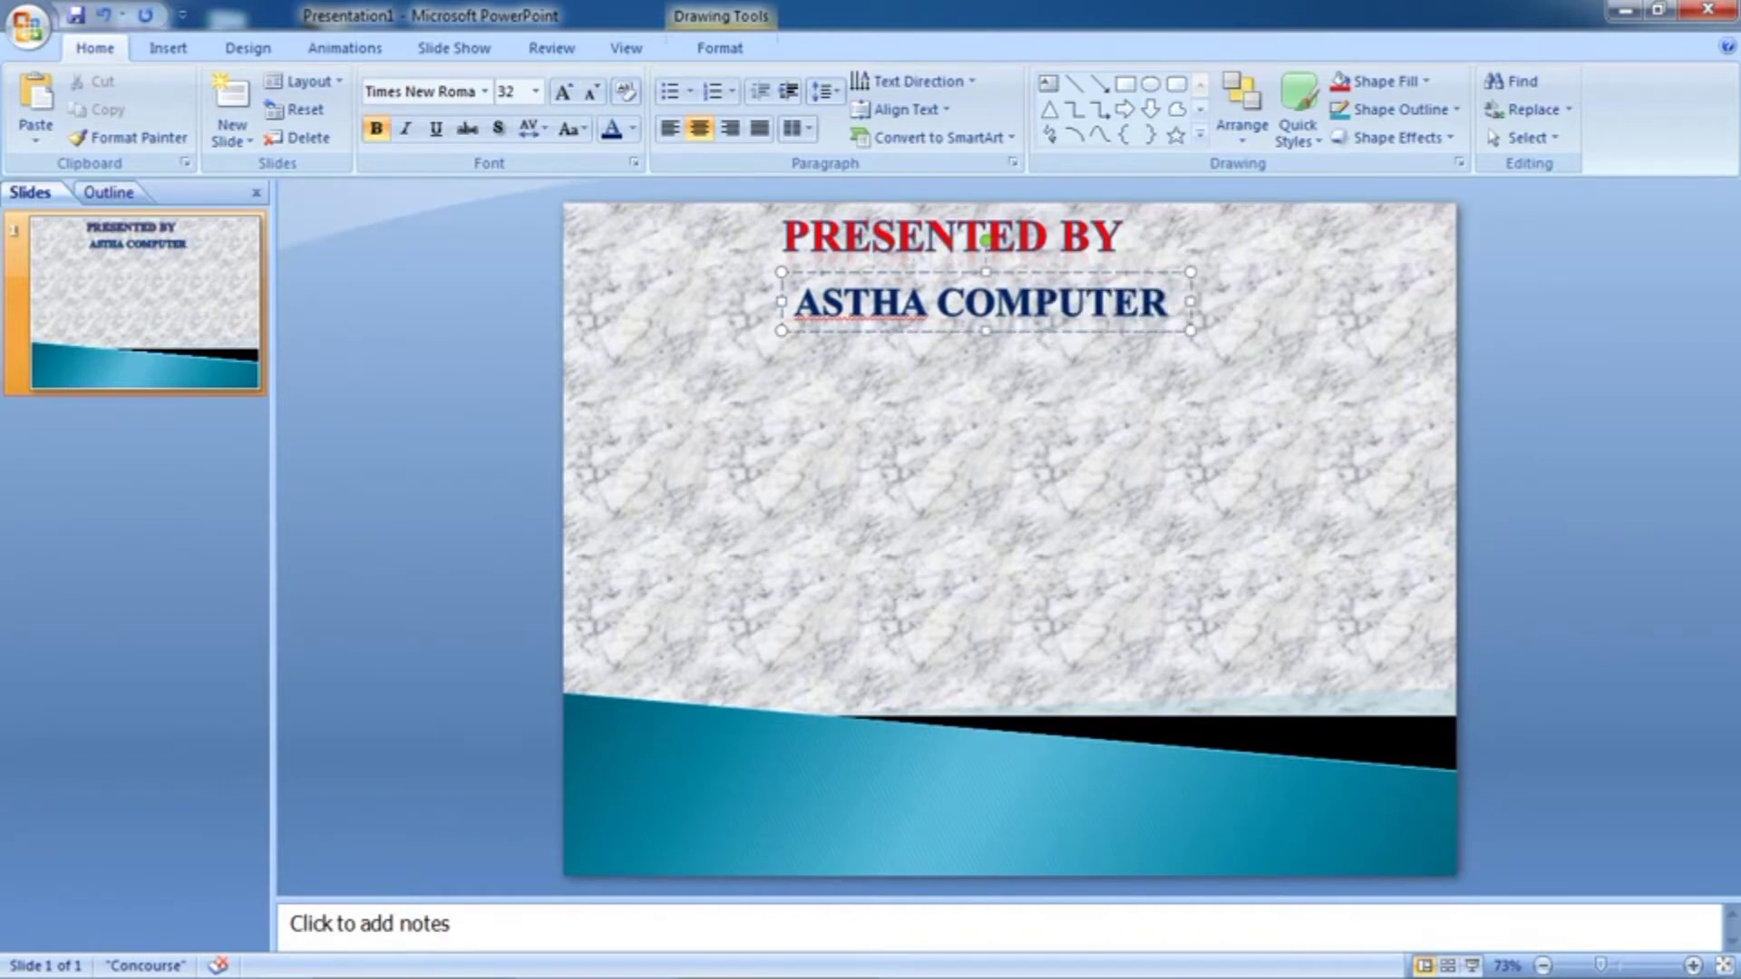
text( FOUNDAT)
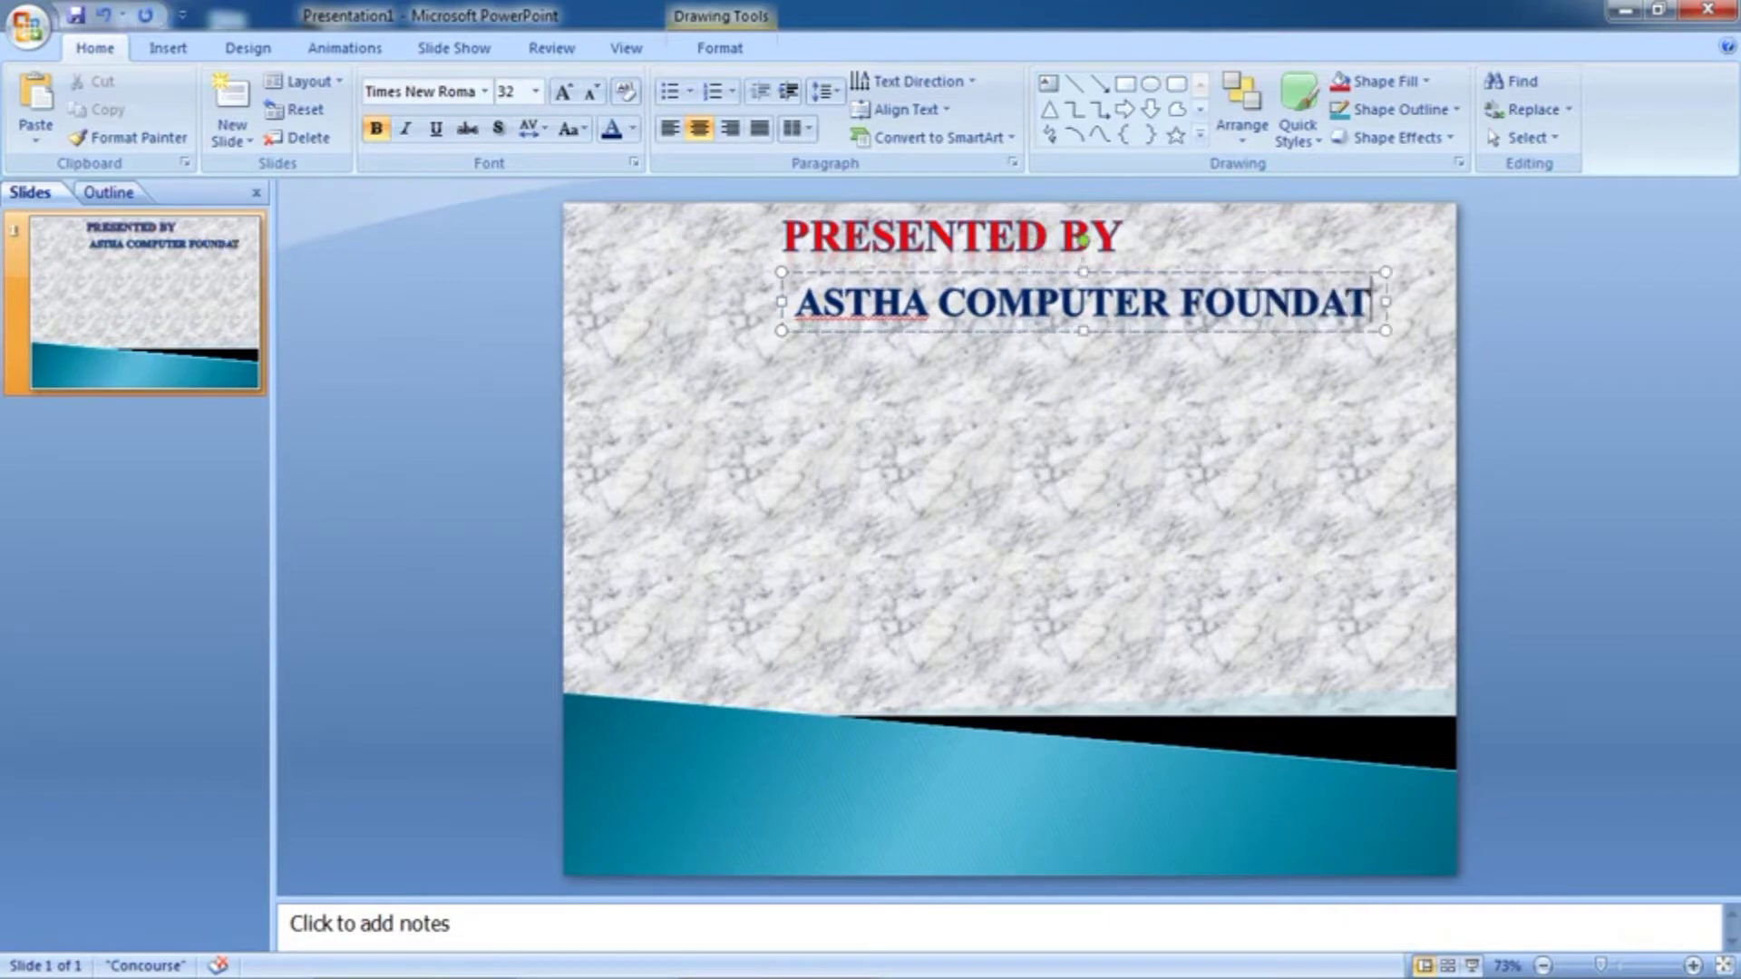
text(ION)
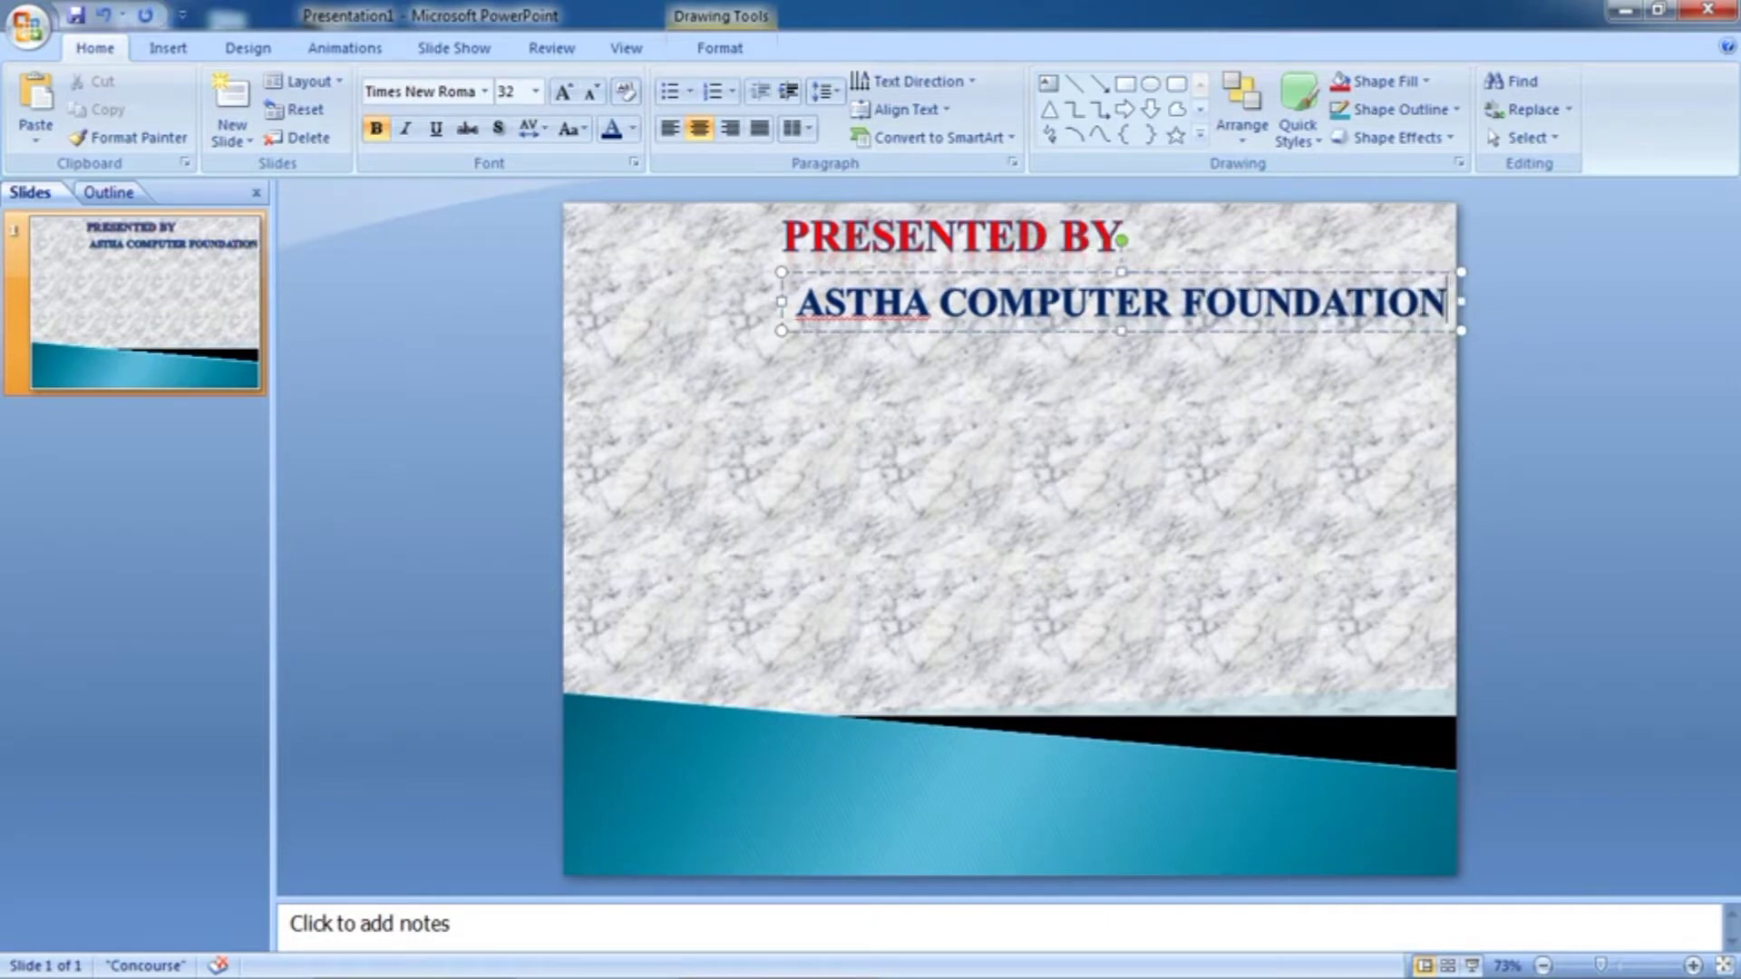
key(Escape)
drag(1121, 272, 1021, 280)
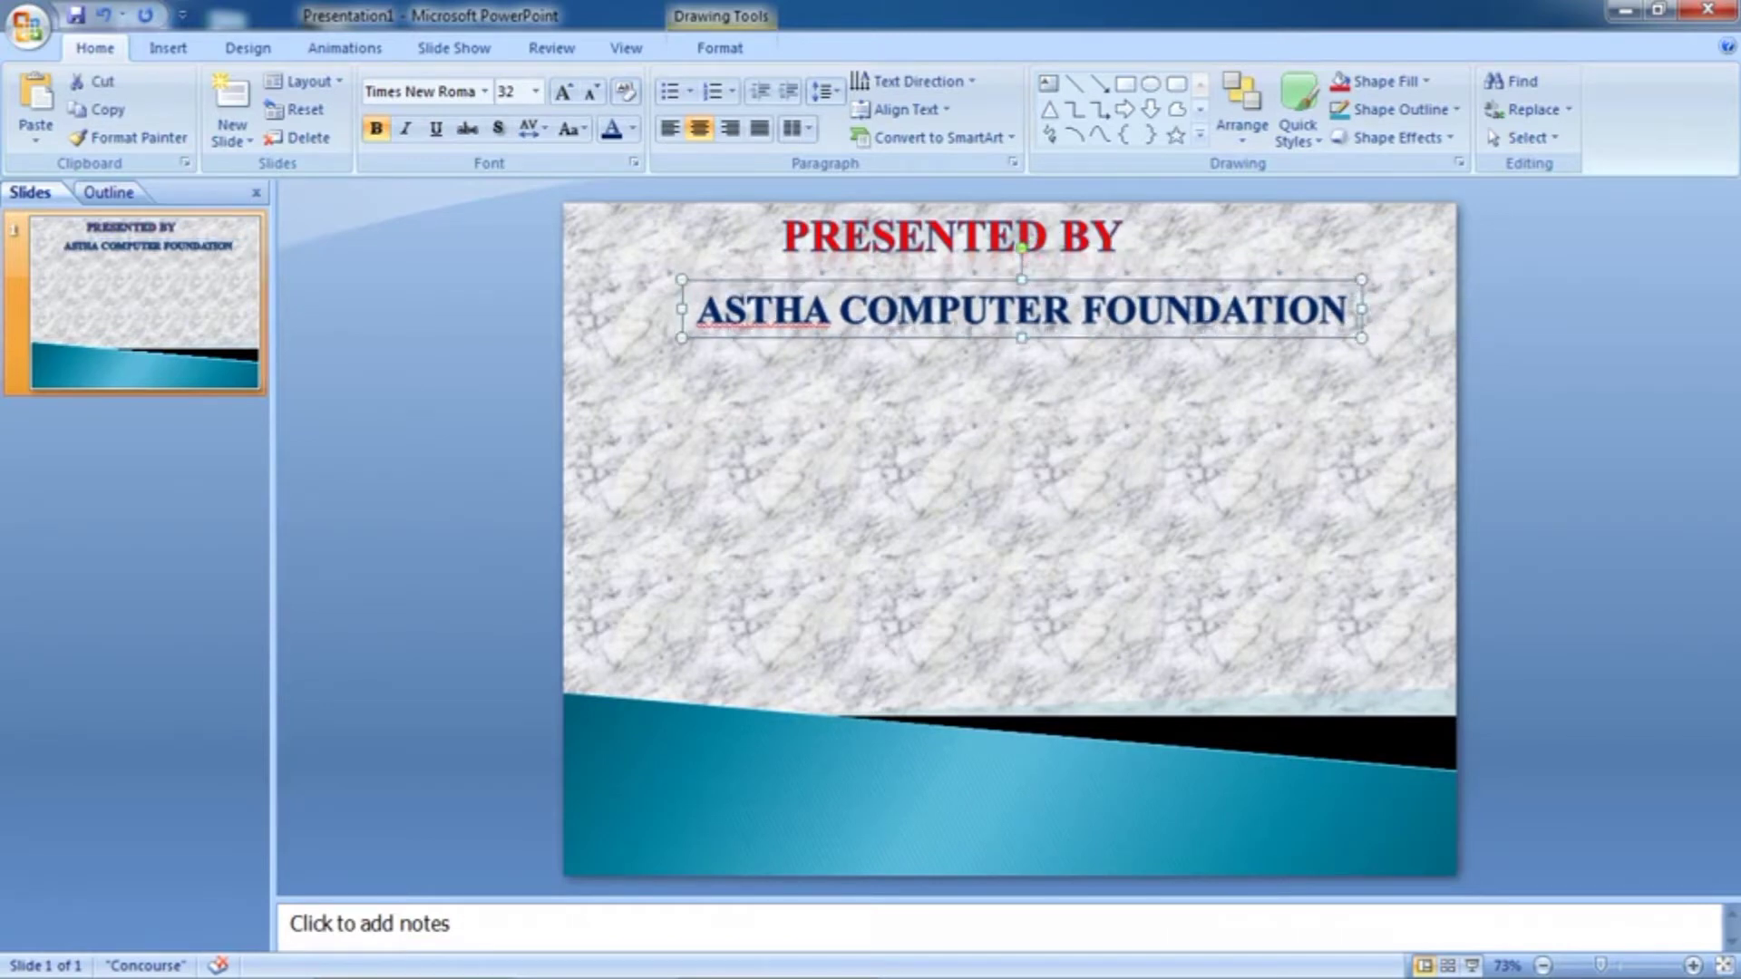
key(Down)
key(Down)
key(Down)
key(Down)
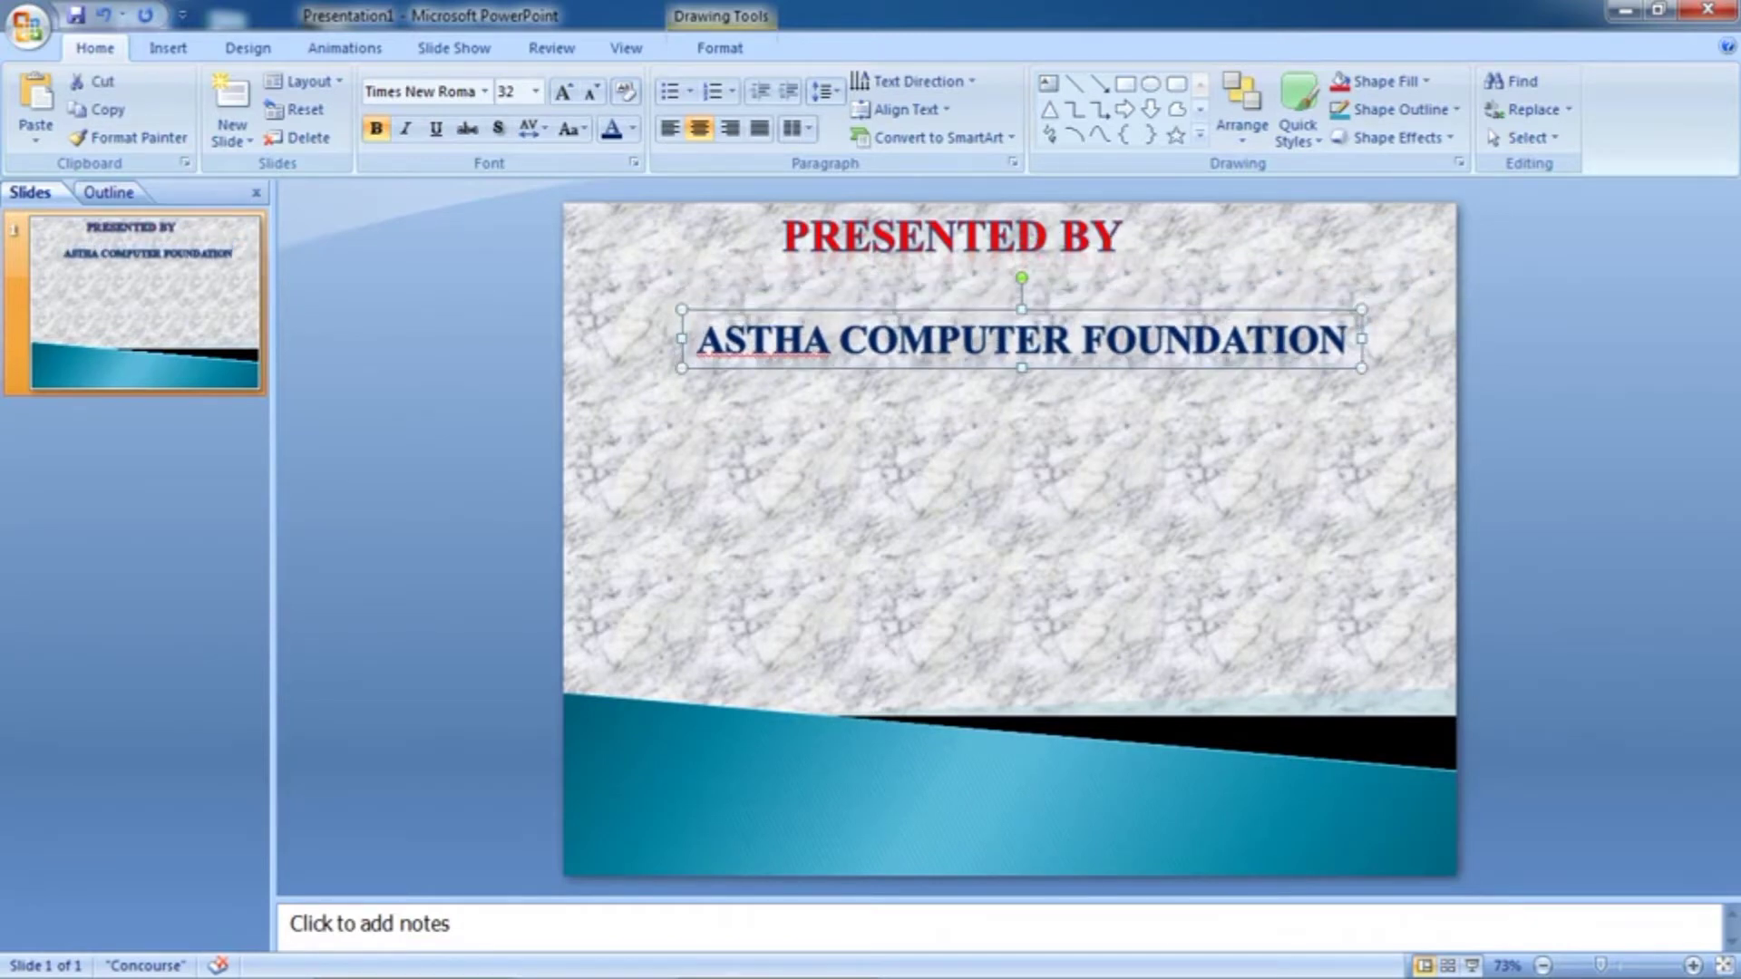
Centre the ASTHA line and place a copy of it lower on the slide
key(Left)
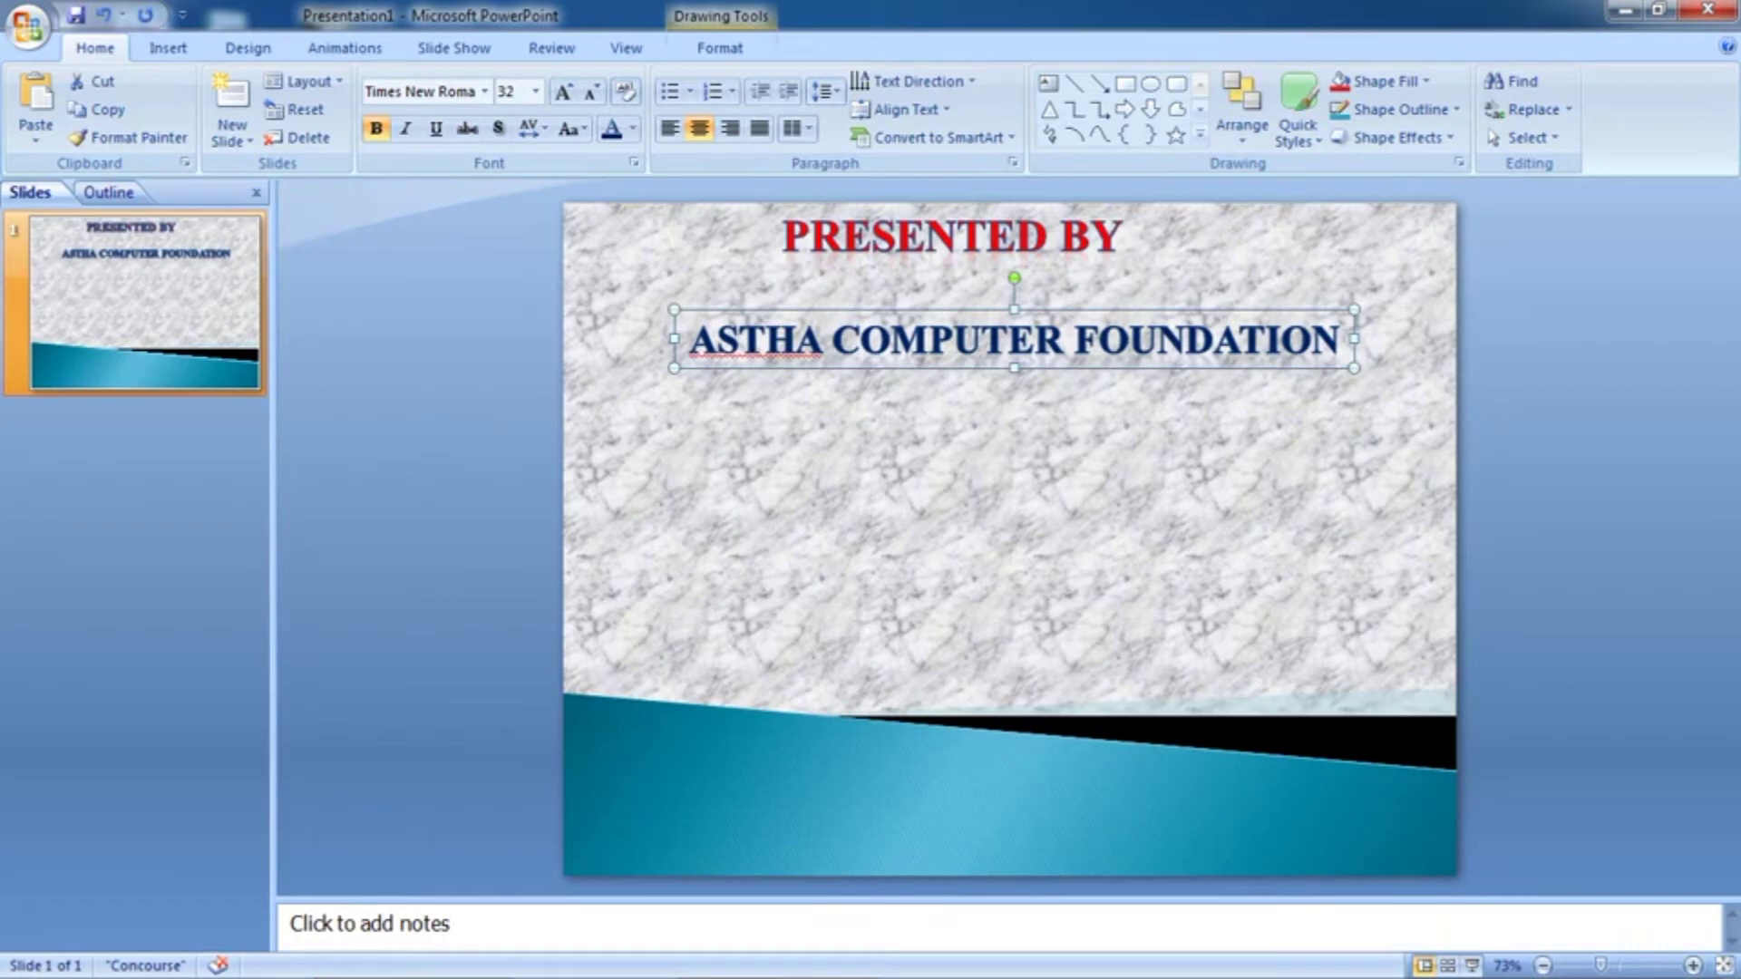
drag(993, 344, 896, 451)
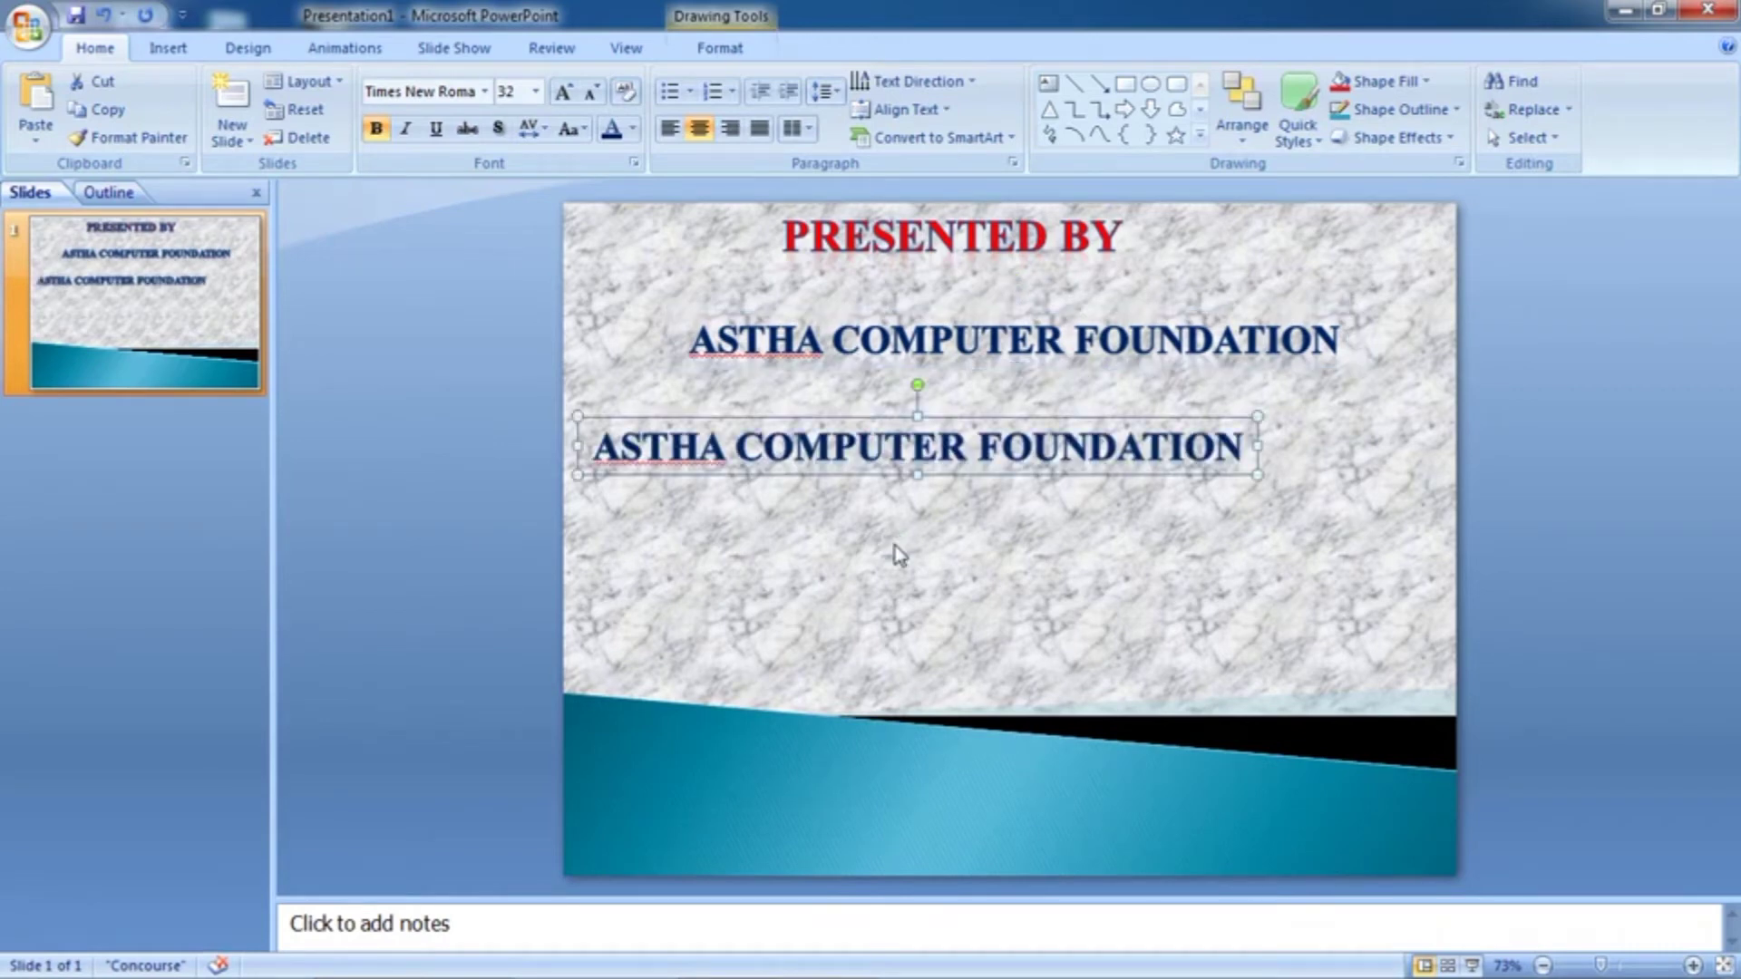
key(Right)
key(Right)
key(Right)
key(Right)
key(Right)
key(Right)
key(Right)
key(Right)
key(Right)
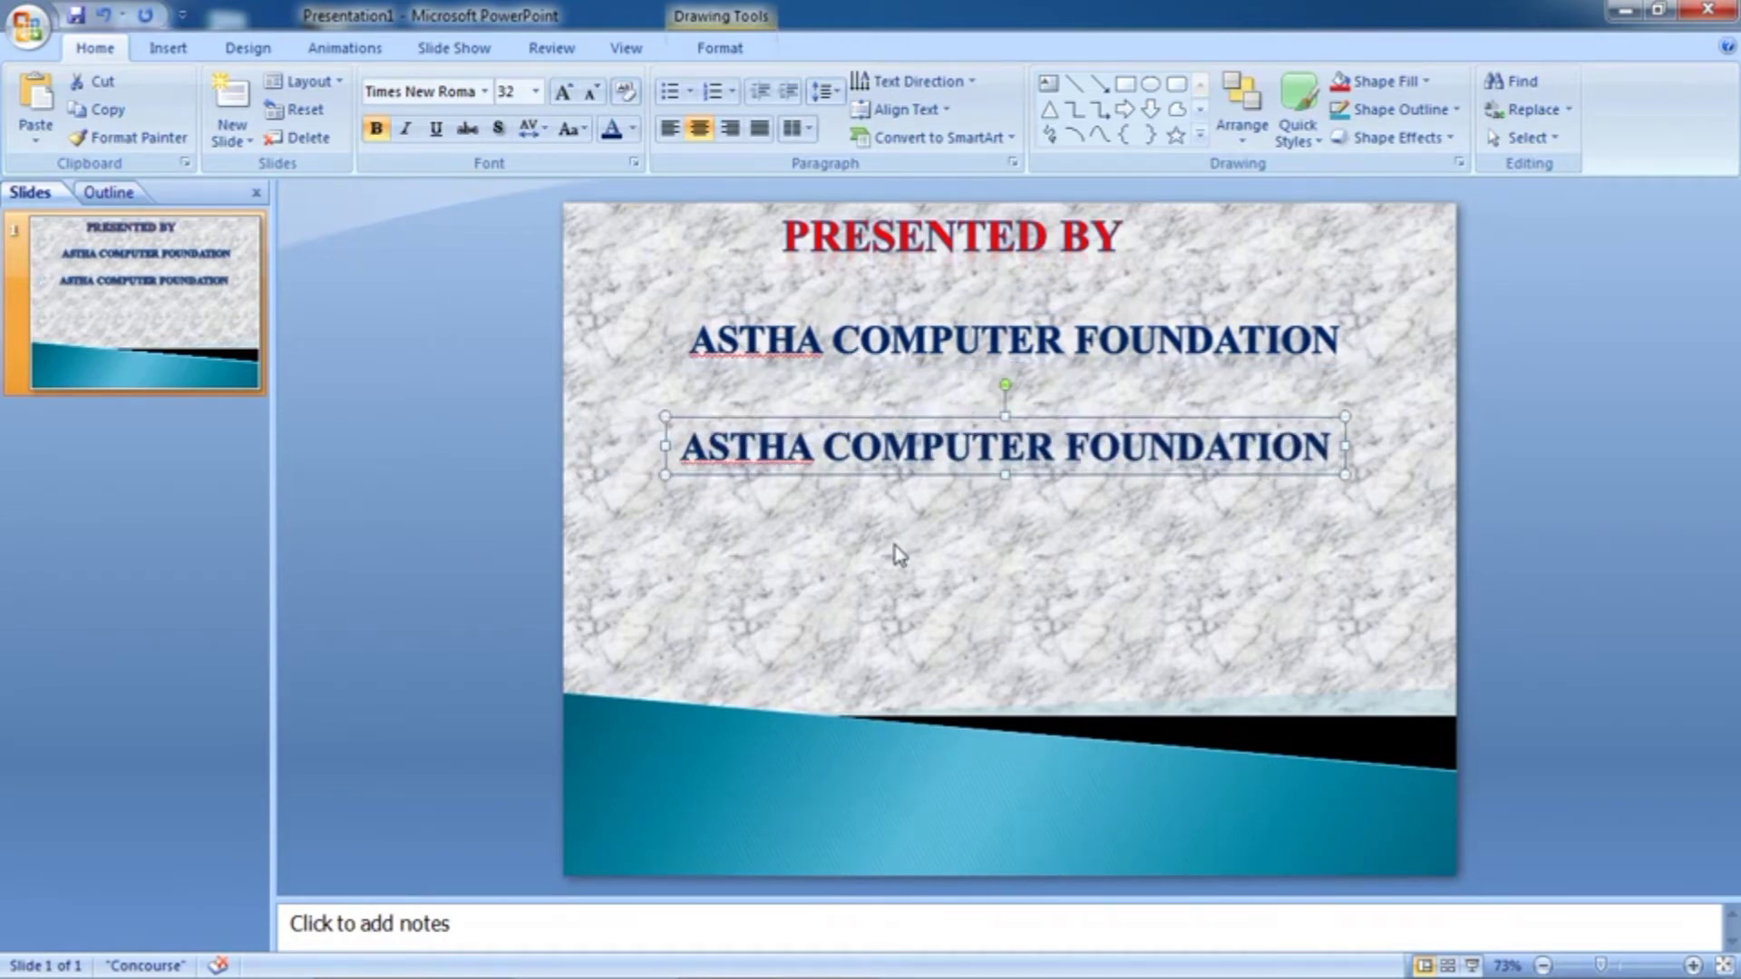
key(Right)
key(Right)
key(Down)
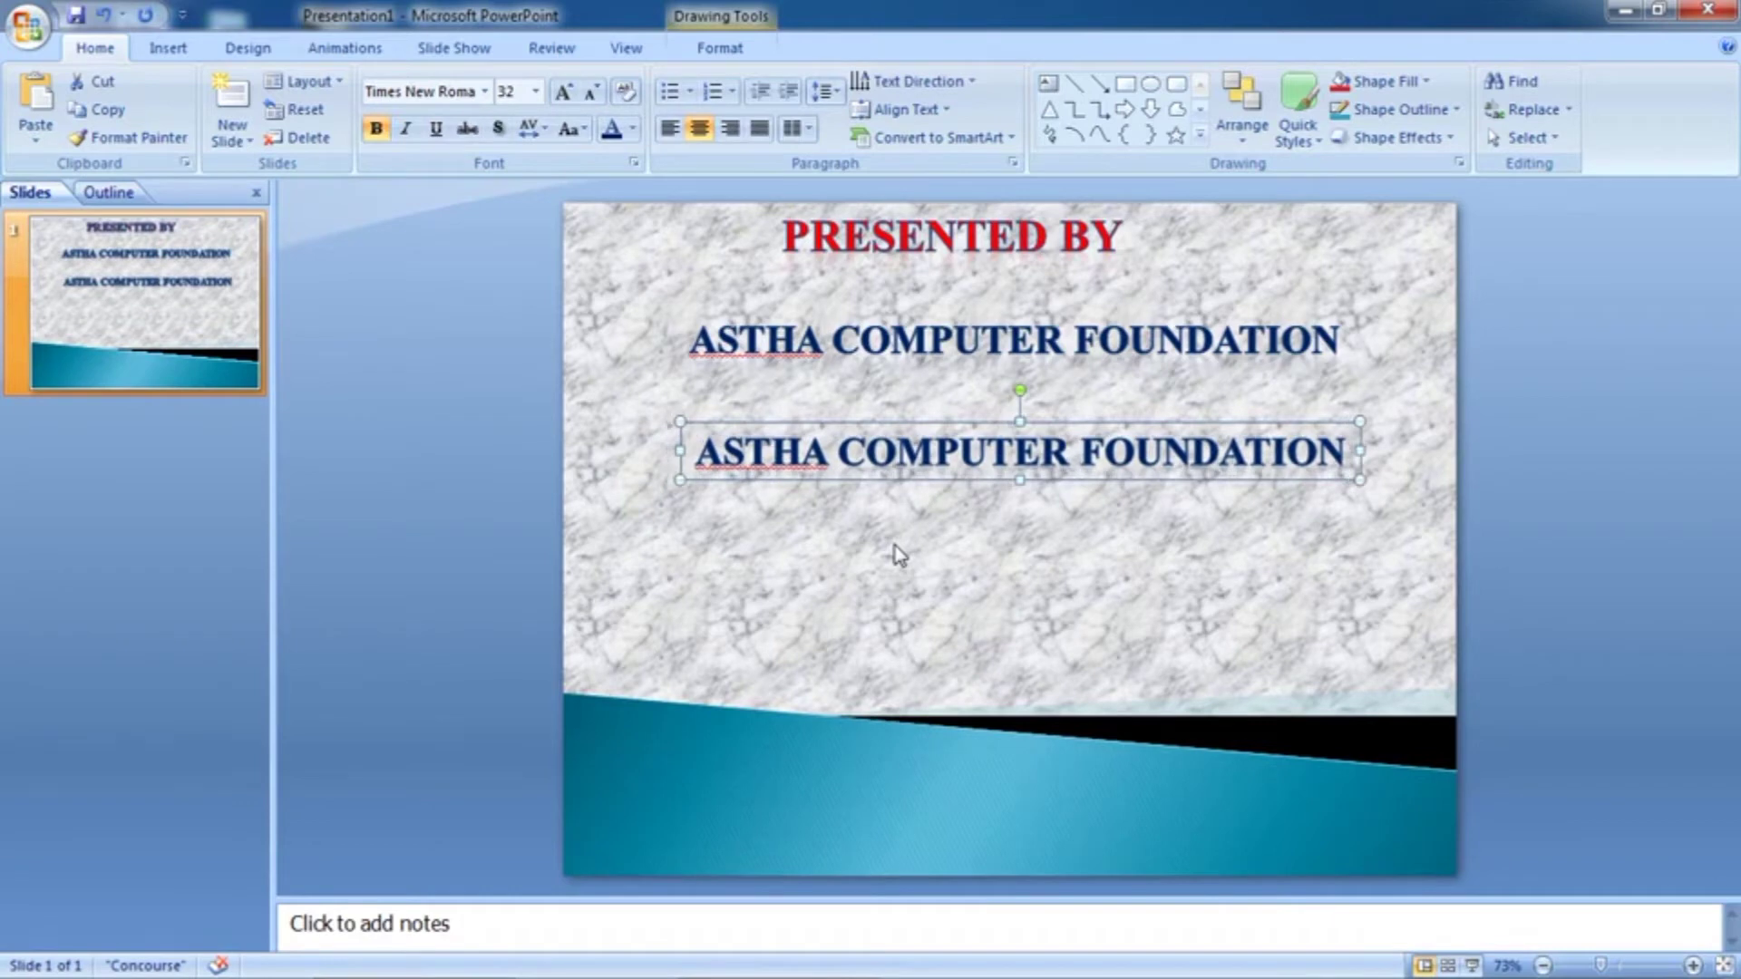
Replace the copy's text with the presenter's name
key(F2)
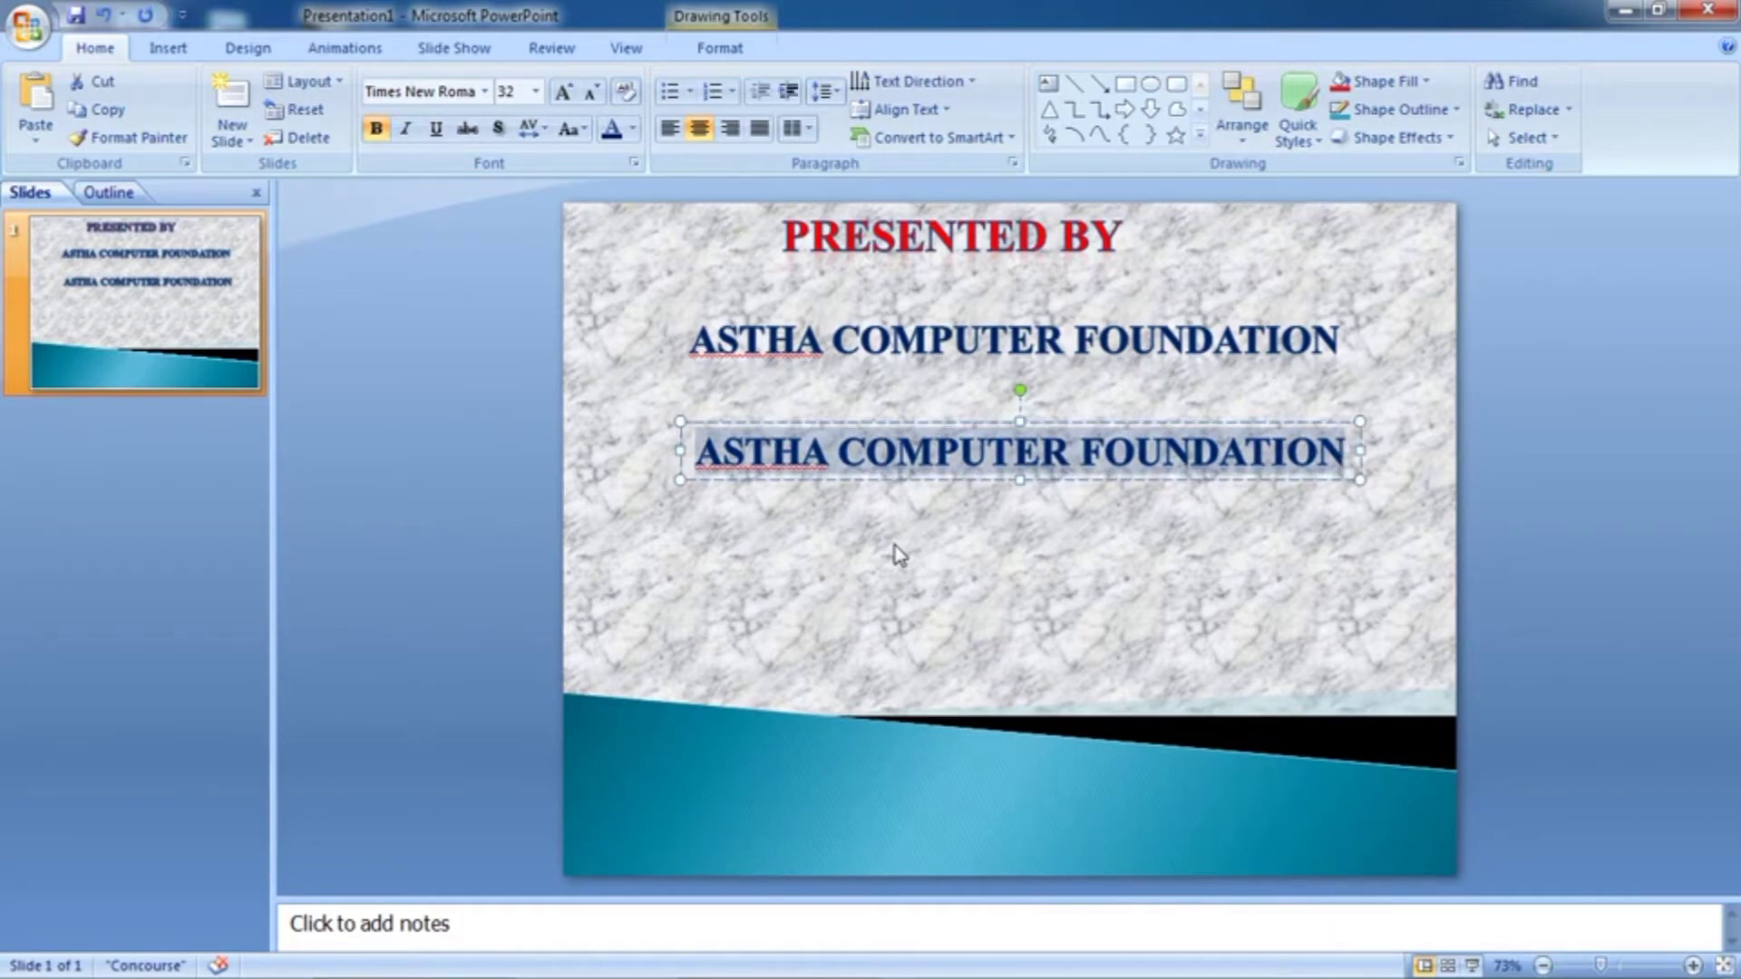
text(V)
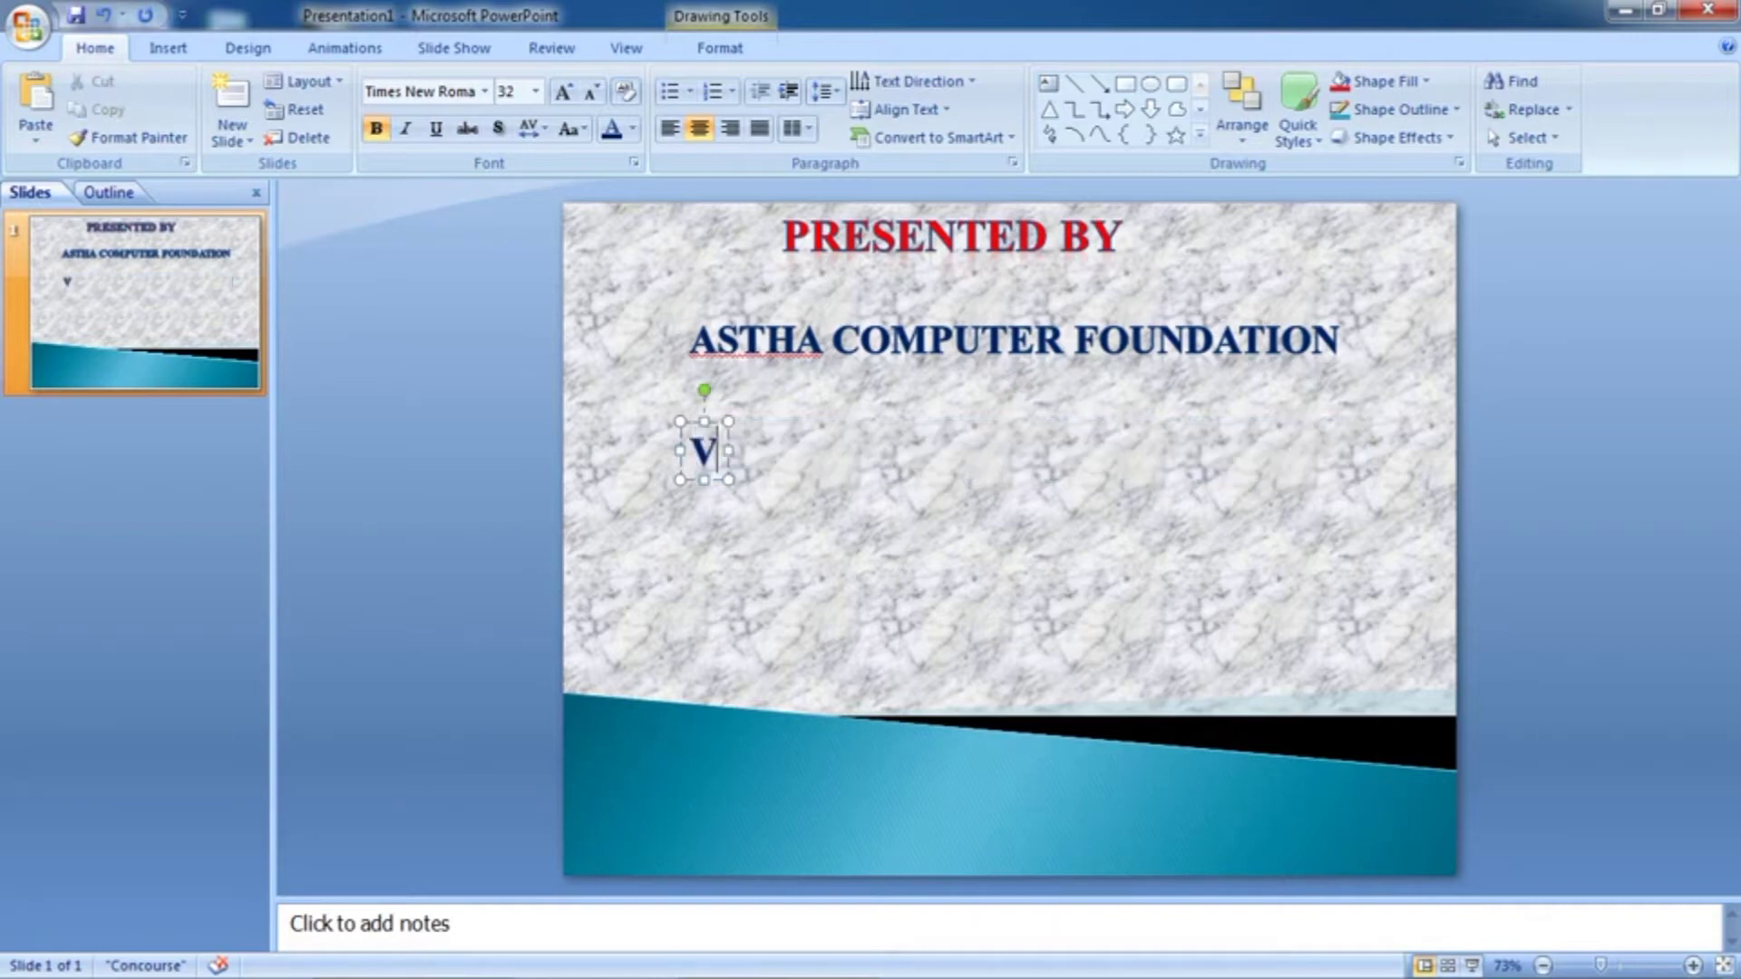
text(INAY K)
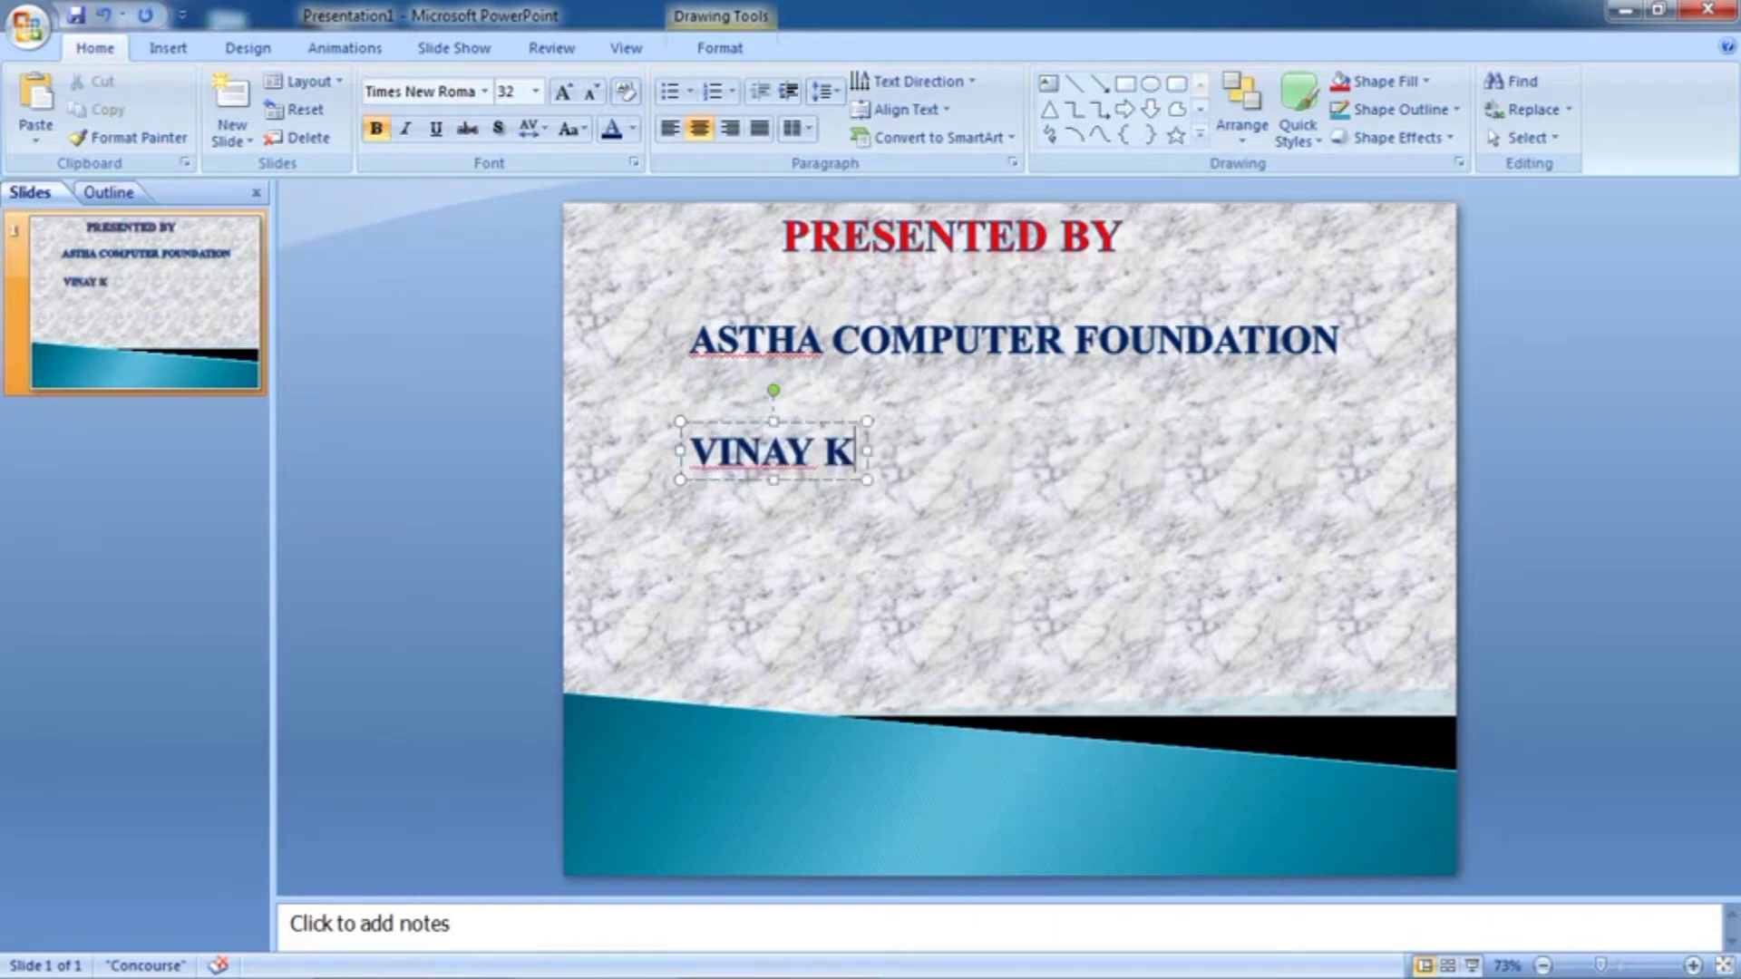
text(UMAR)
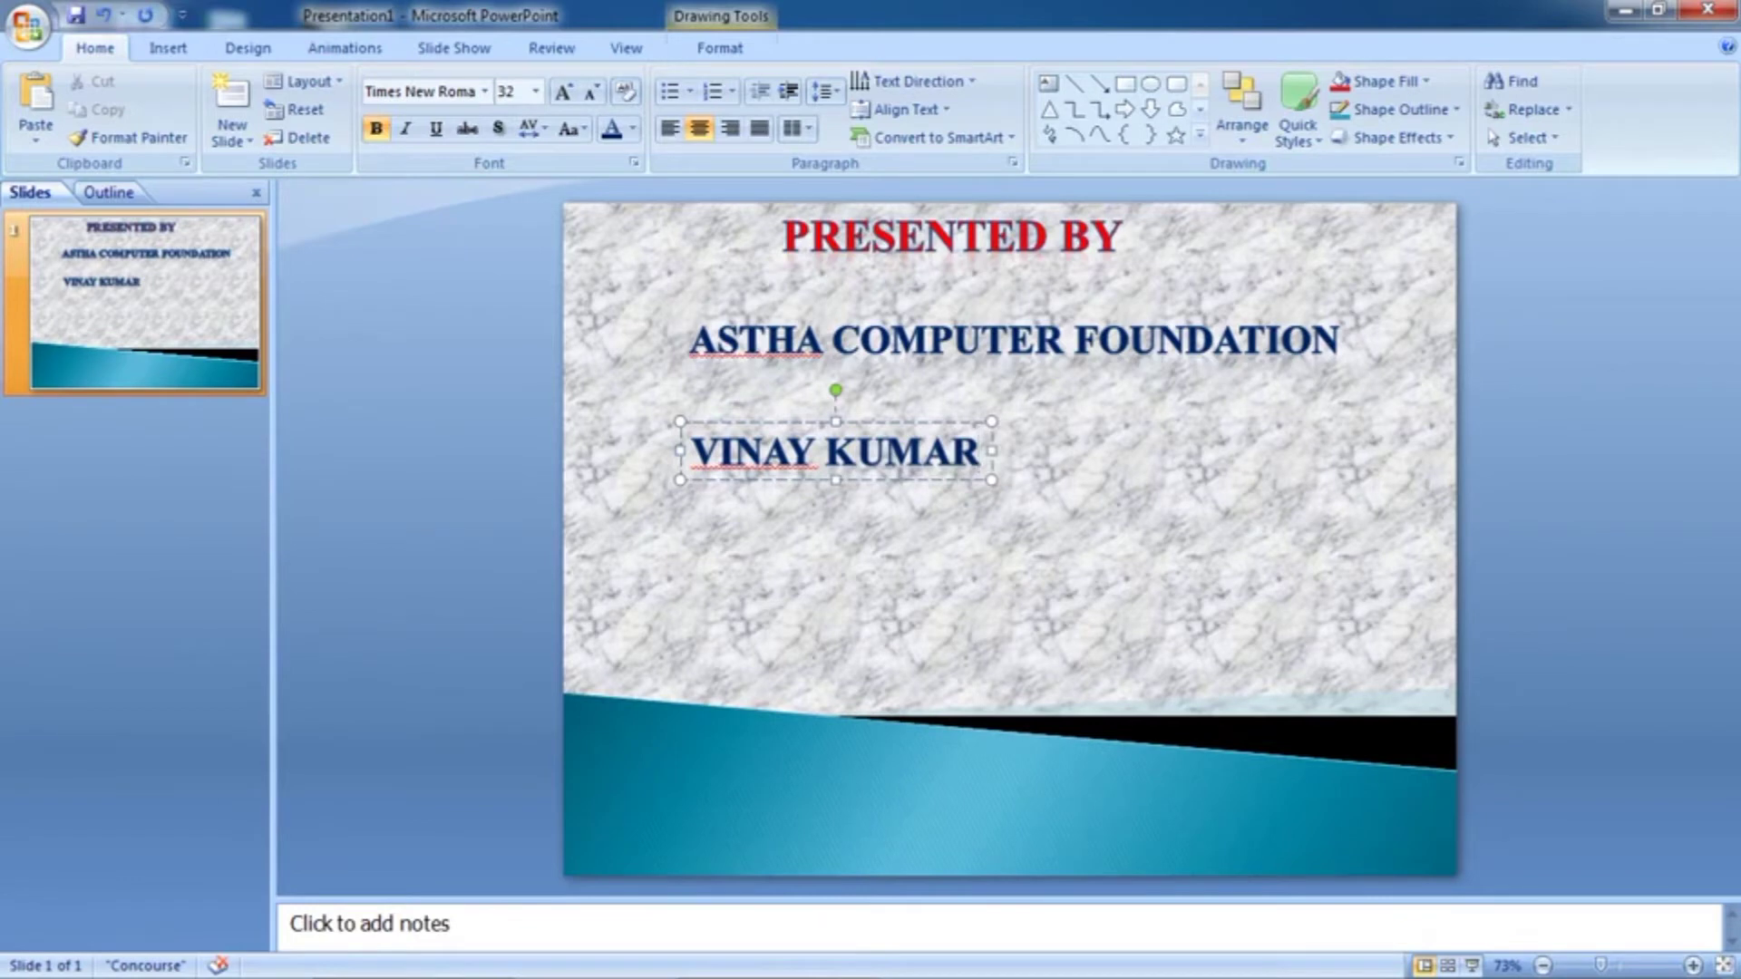
key(Escape)
key(Escape)
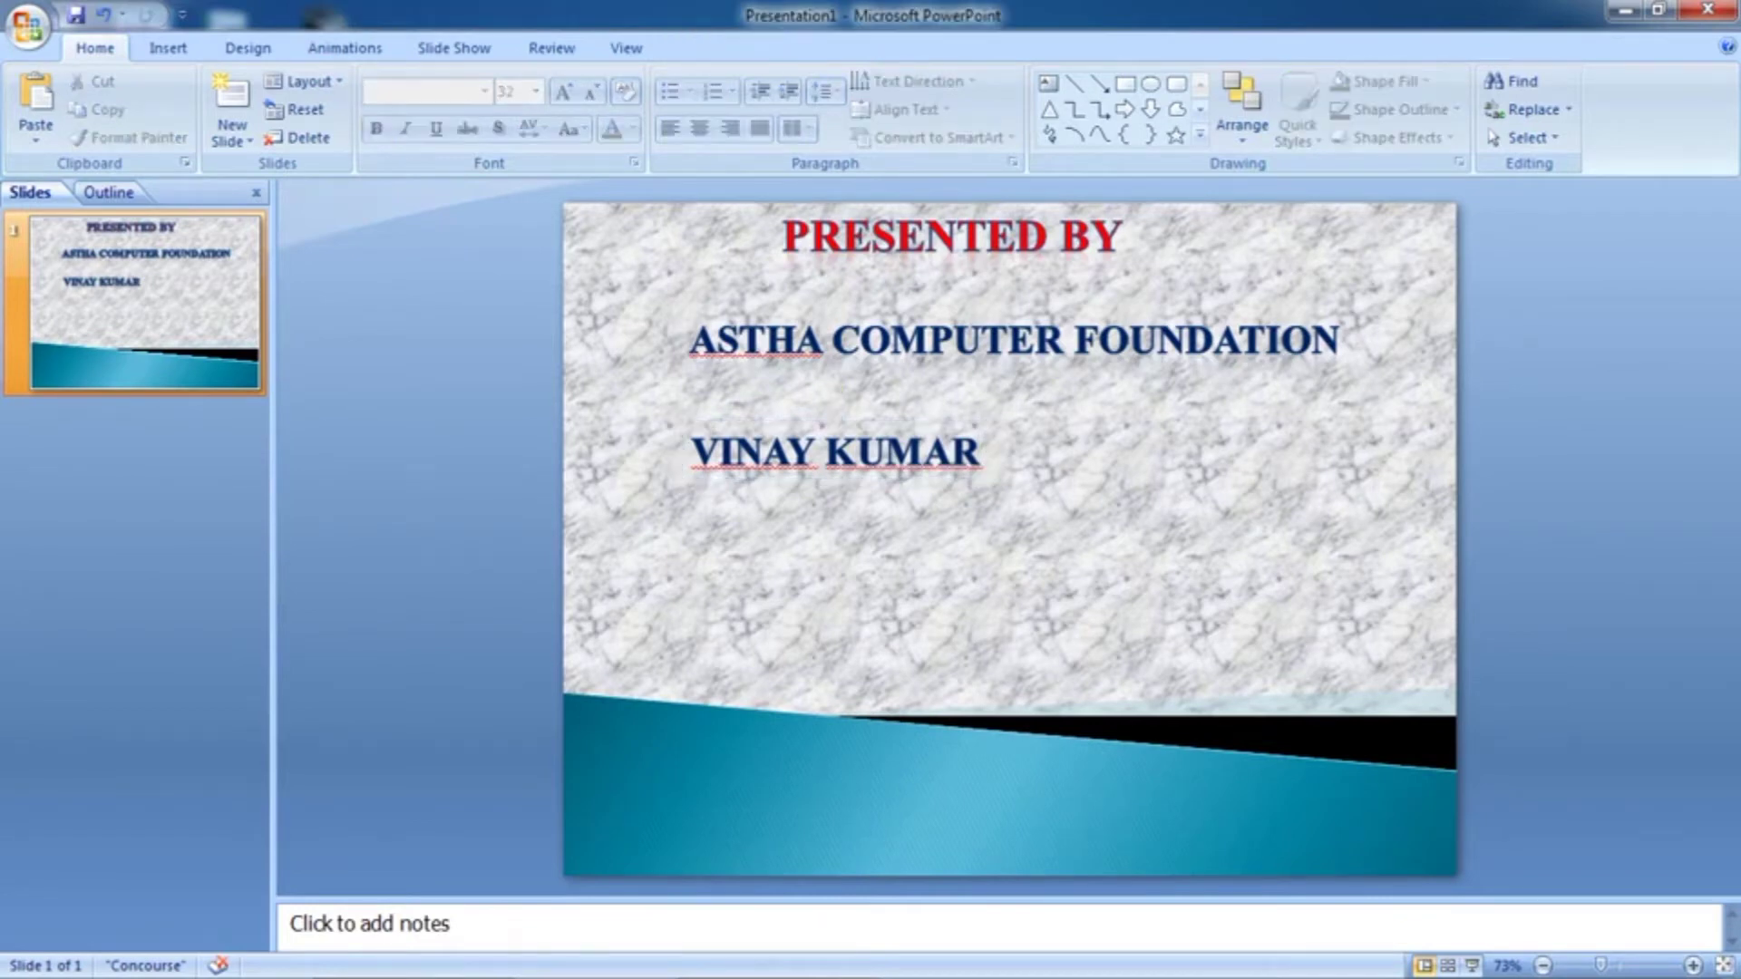
Nudge the presenter's name box to the right, fine-tuning its vertical position
click(843, 453)
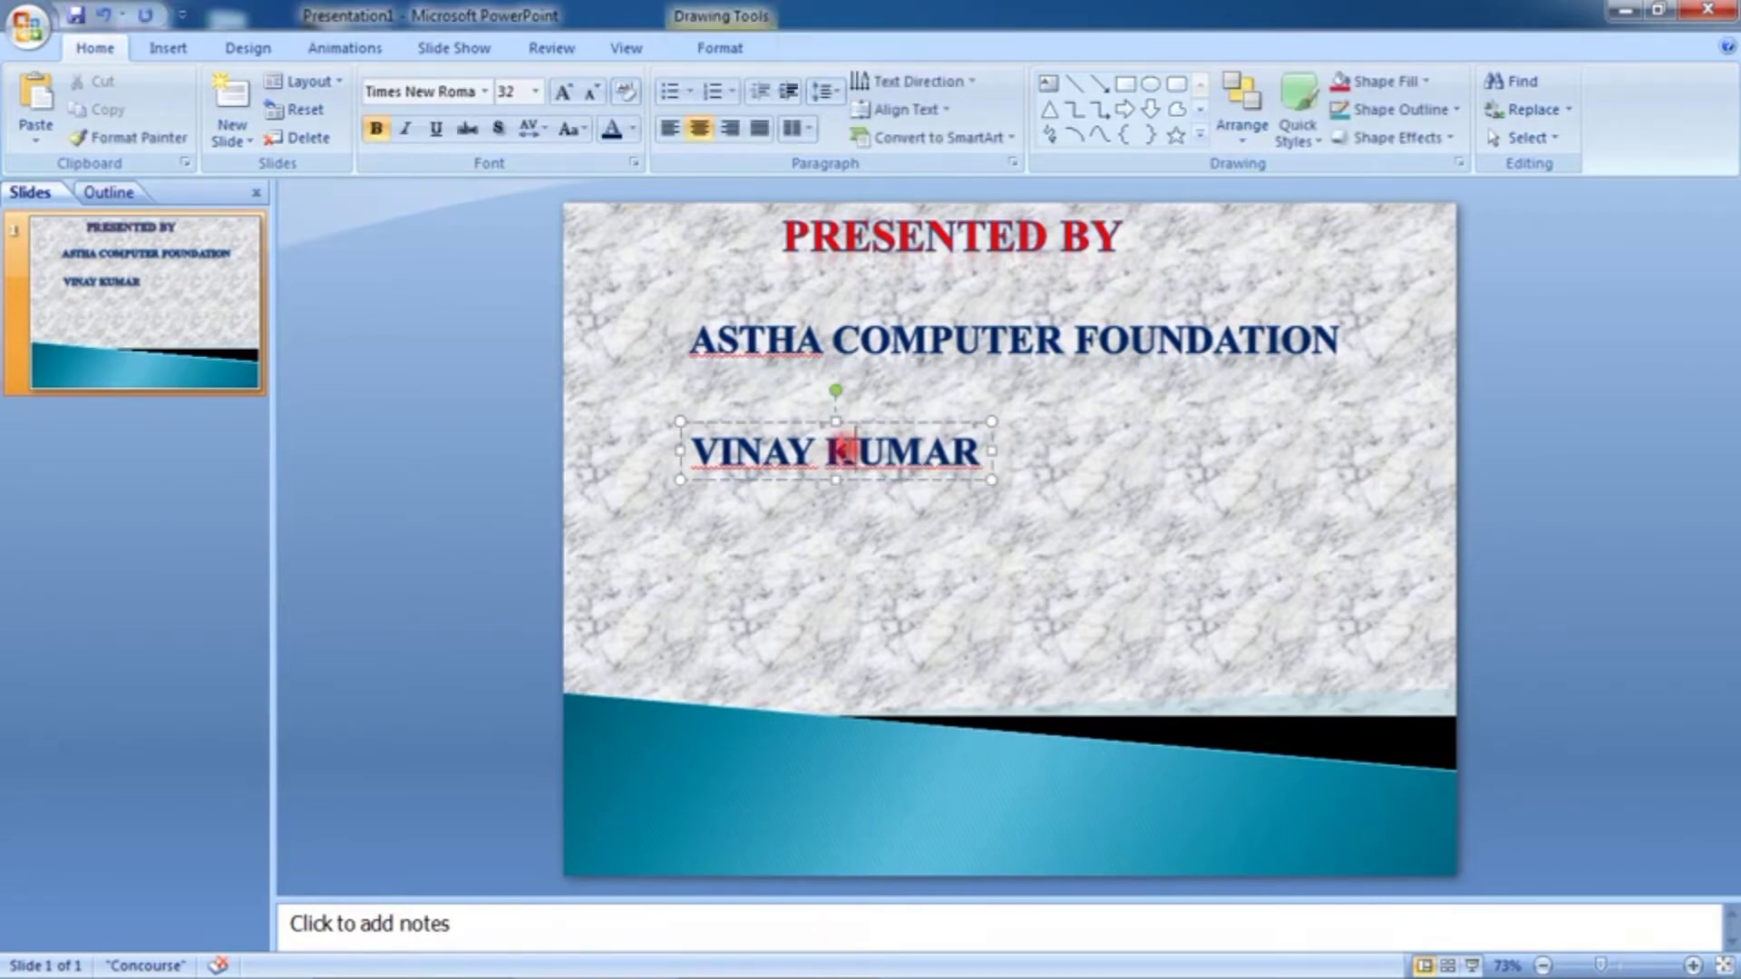
click(886, 481)
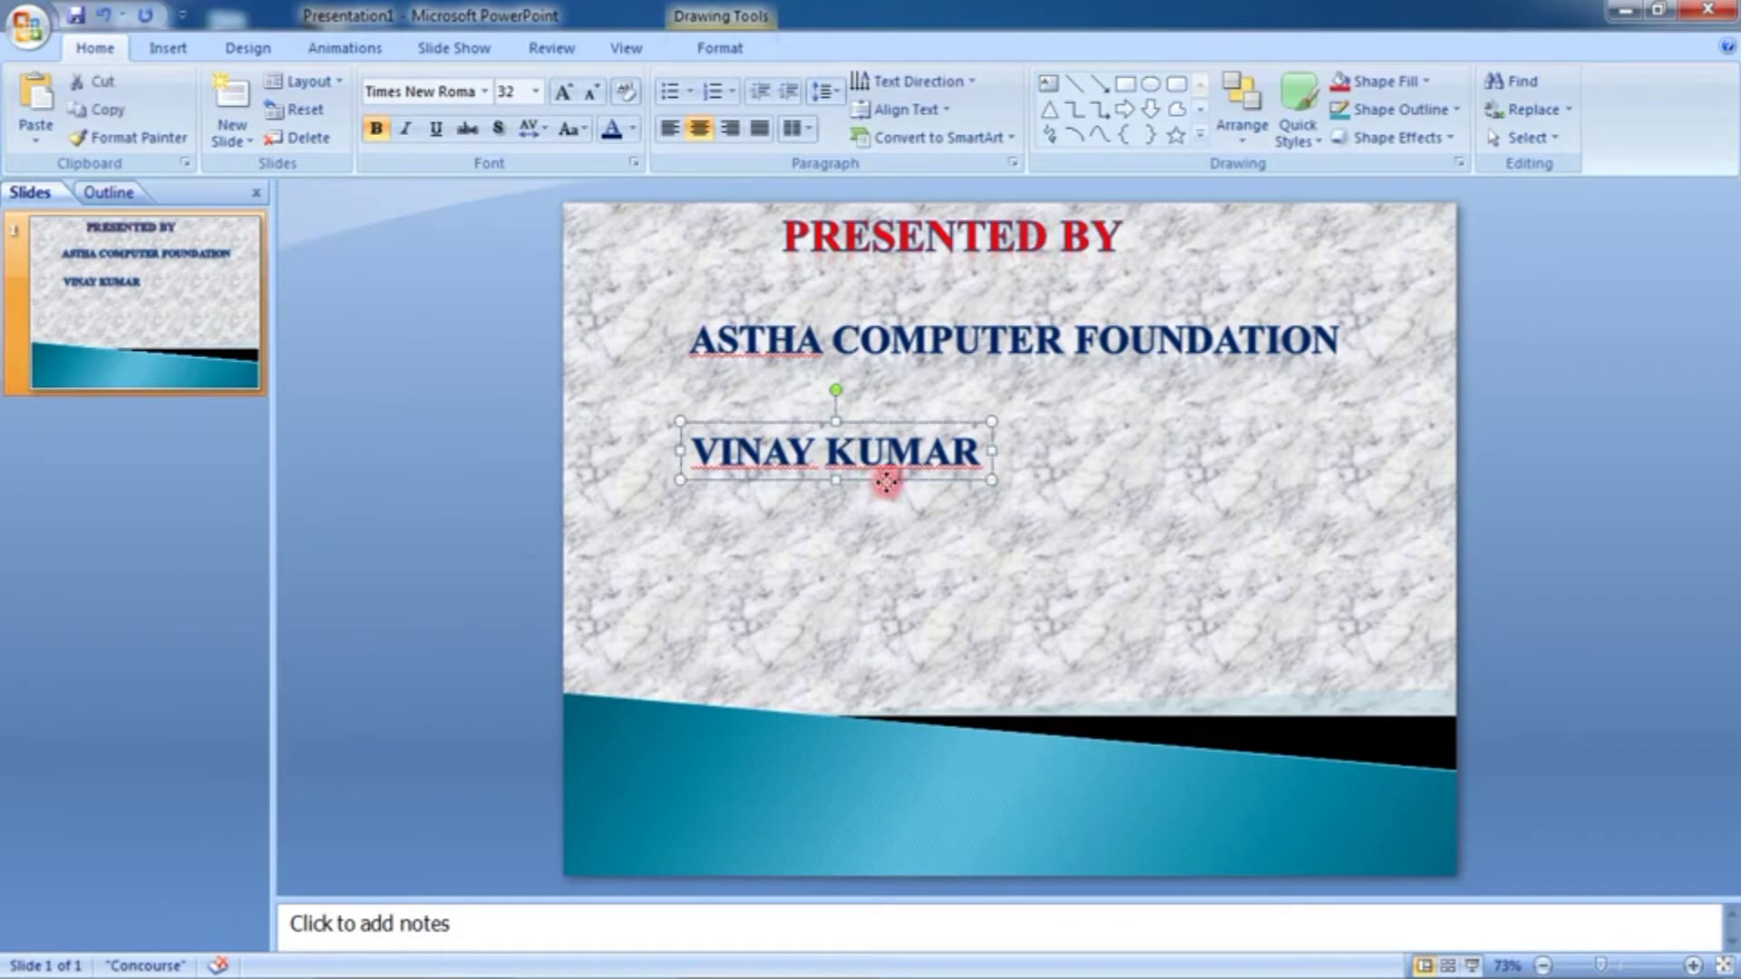
key(Right)
key(Right)
key(Right)
key(Right)
key(Right)
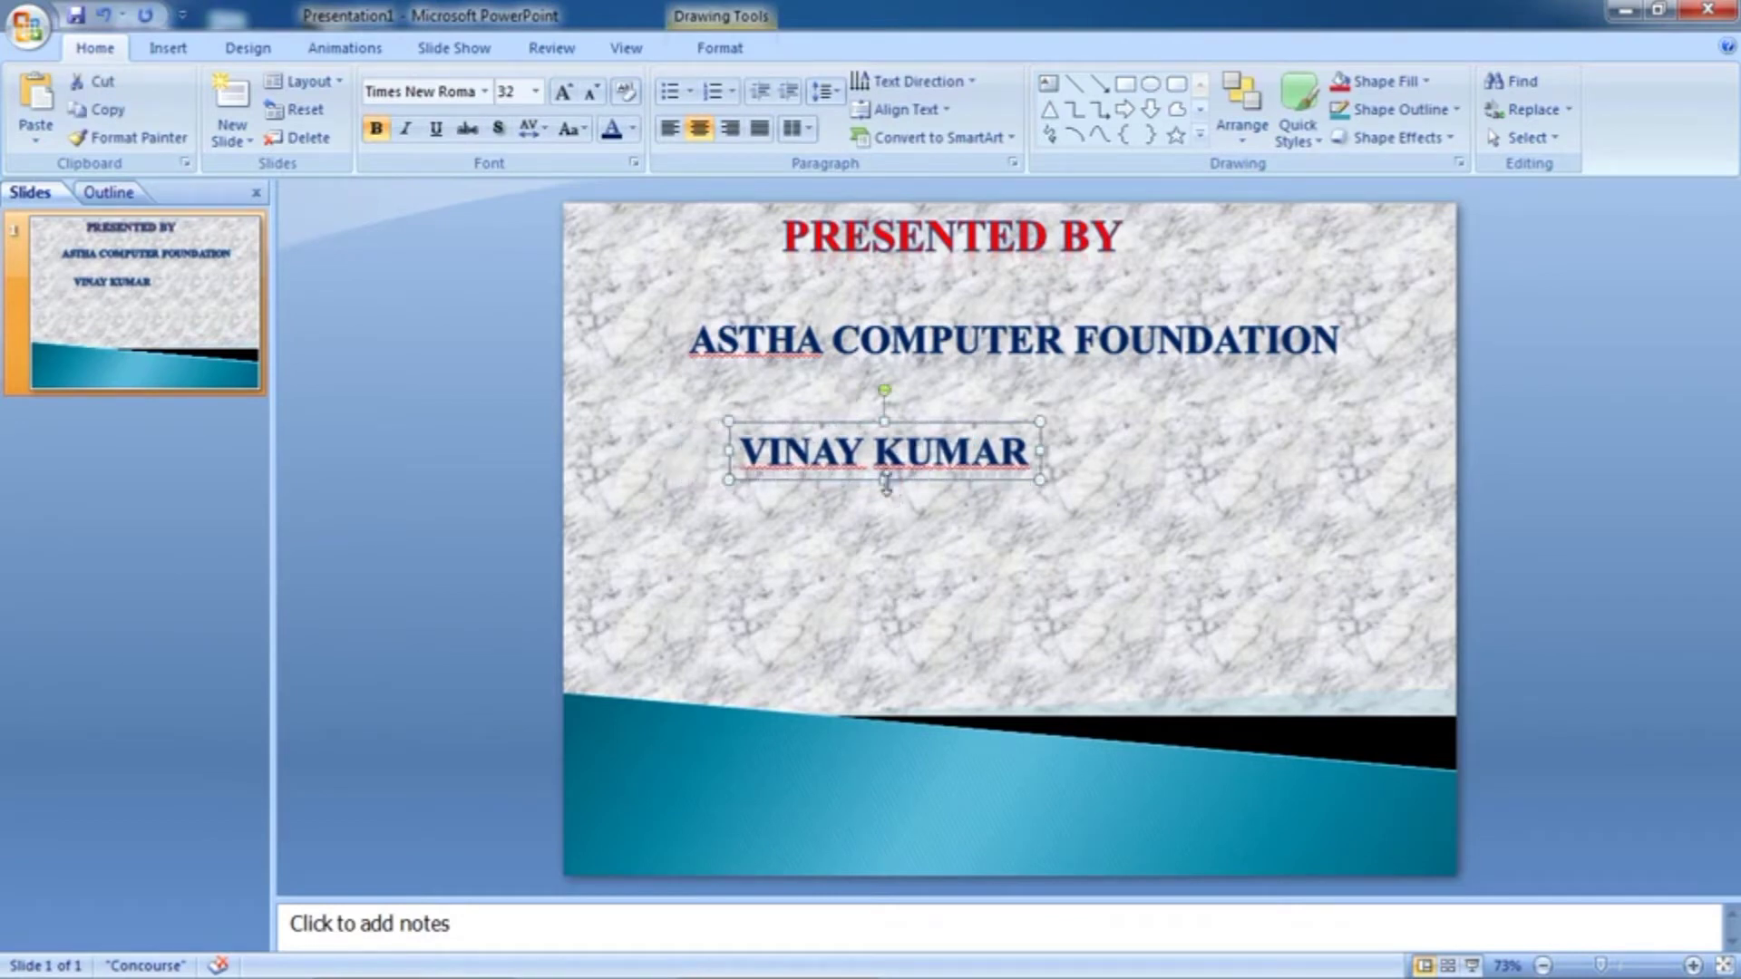
key(Right)
key(Right)
key(Right)
key(Right)
key(Right)
key(Right)
key(Right)
key(Right)
key(Right)
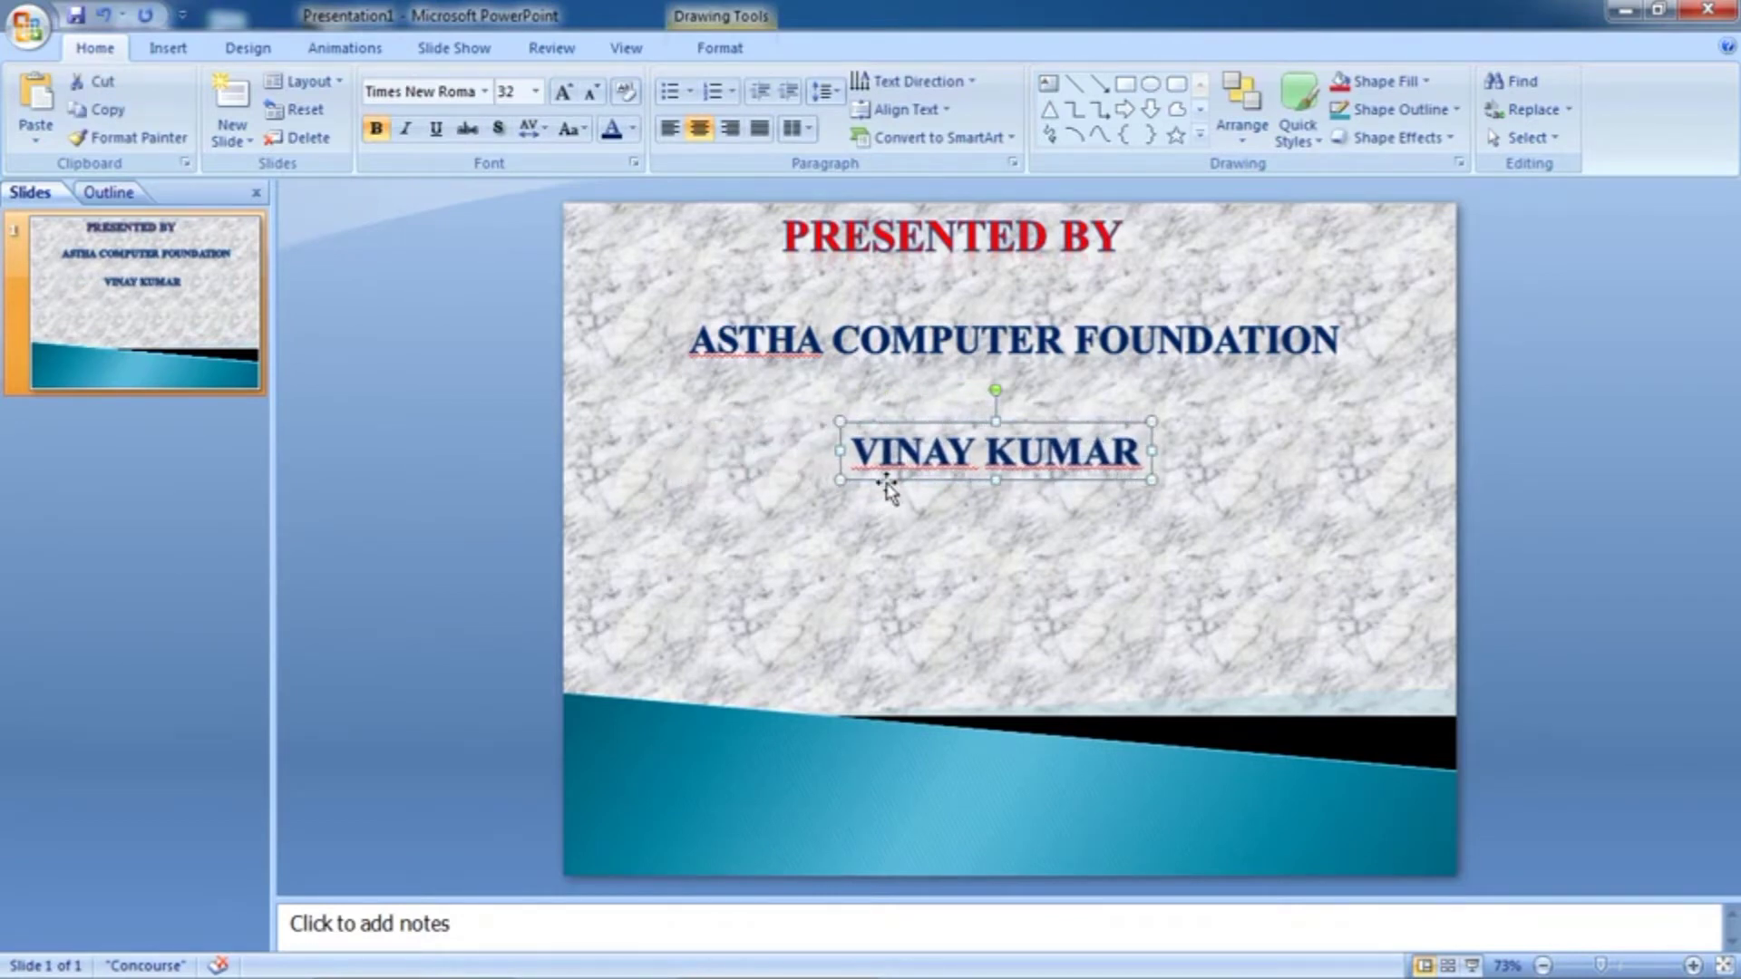
key(Right)
key(Right)
key(Down)
key(Down)
key(Down)
key(Down)
key(Down)
key(Down)
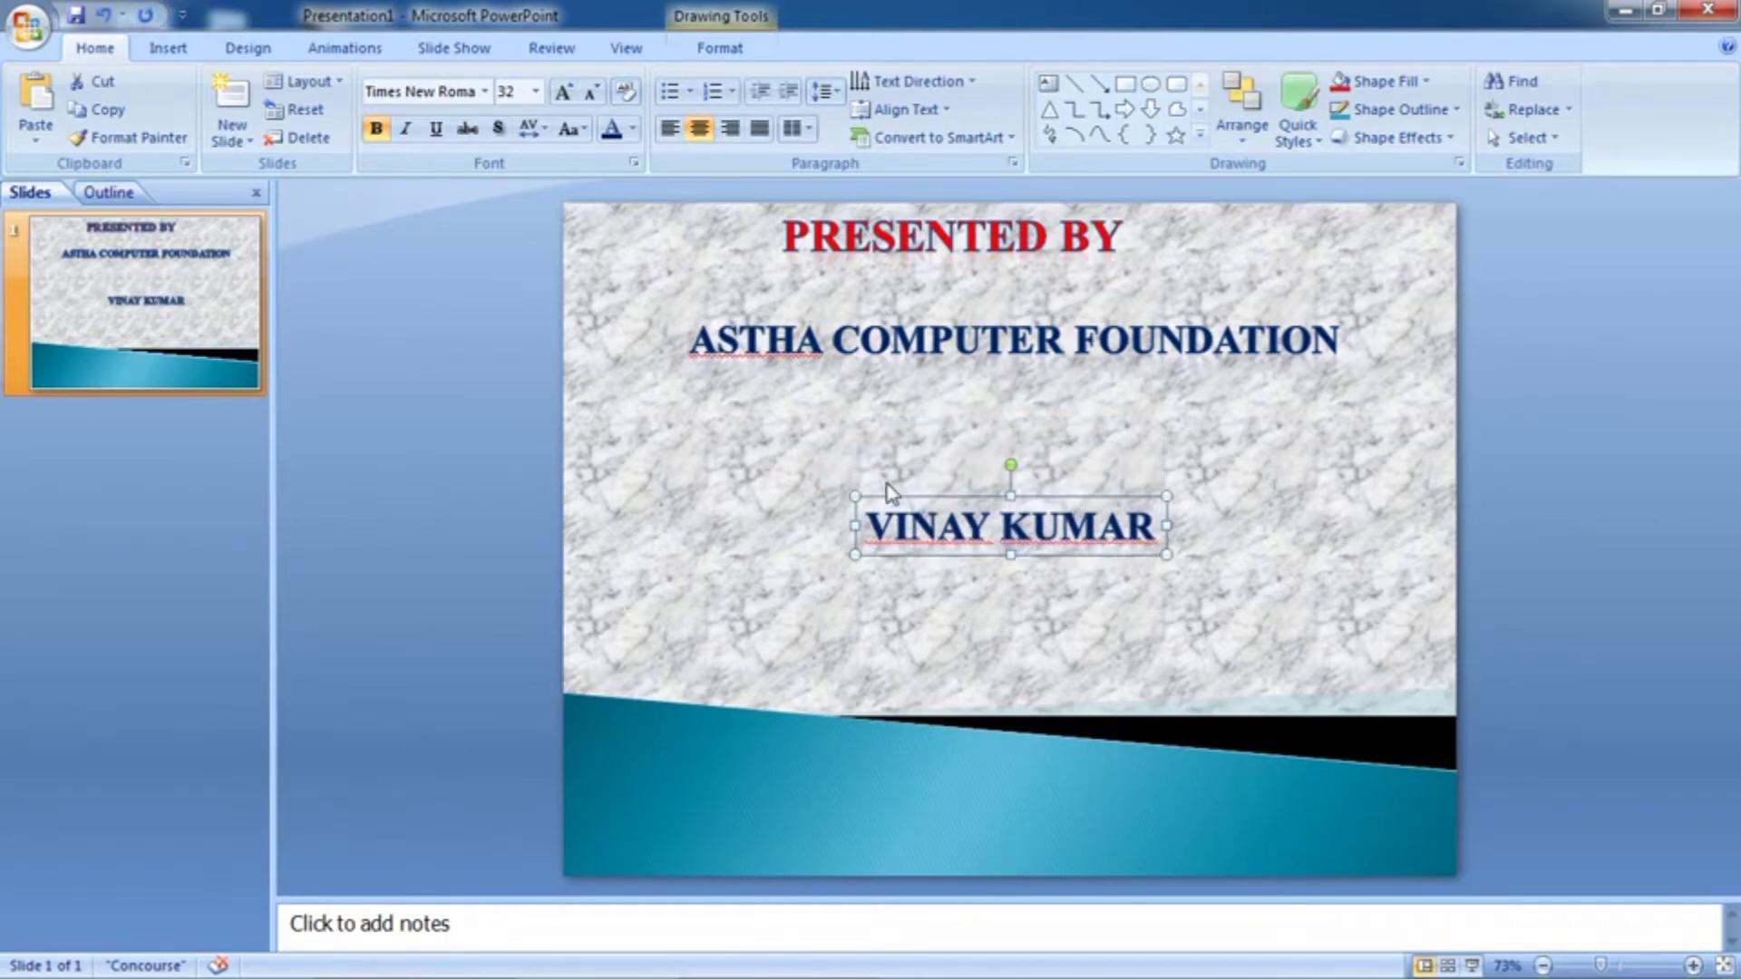
key(Right)
key(Right)
key(Right)
key(Right)
key(Right)
key(Right)
key(Up)
key(Up)
key(Up)
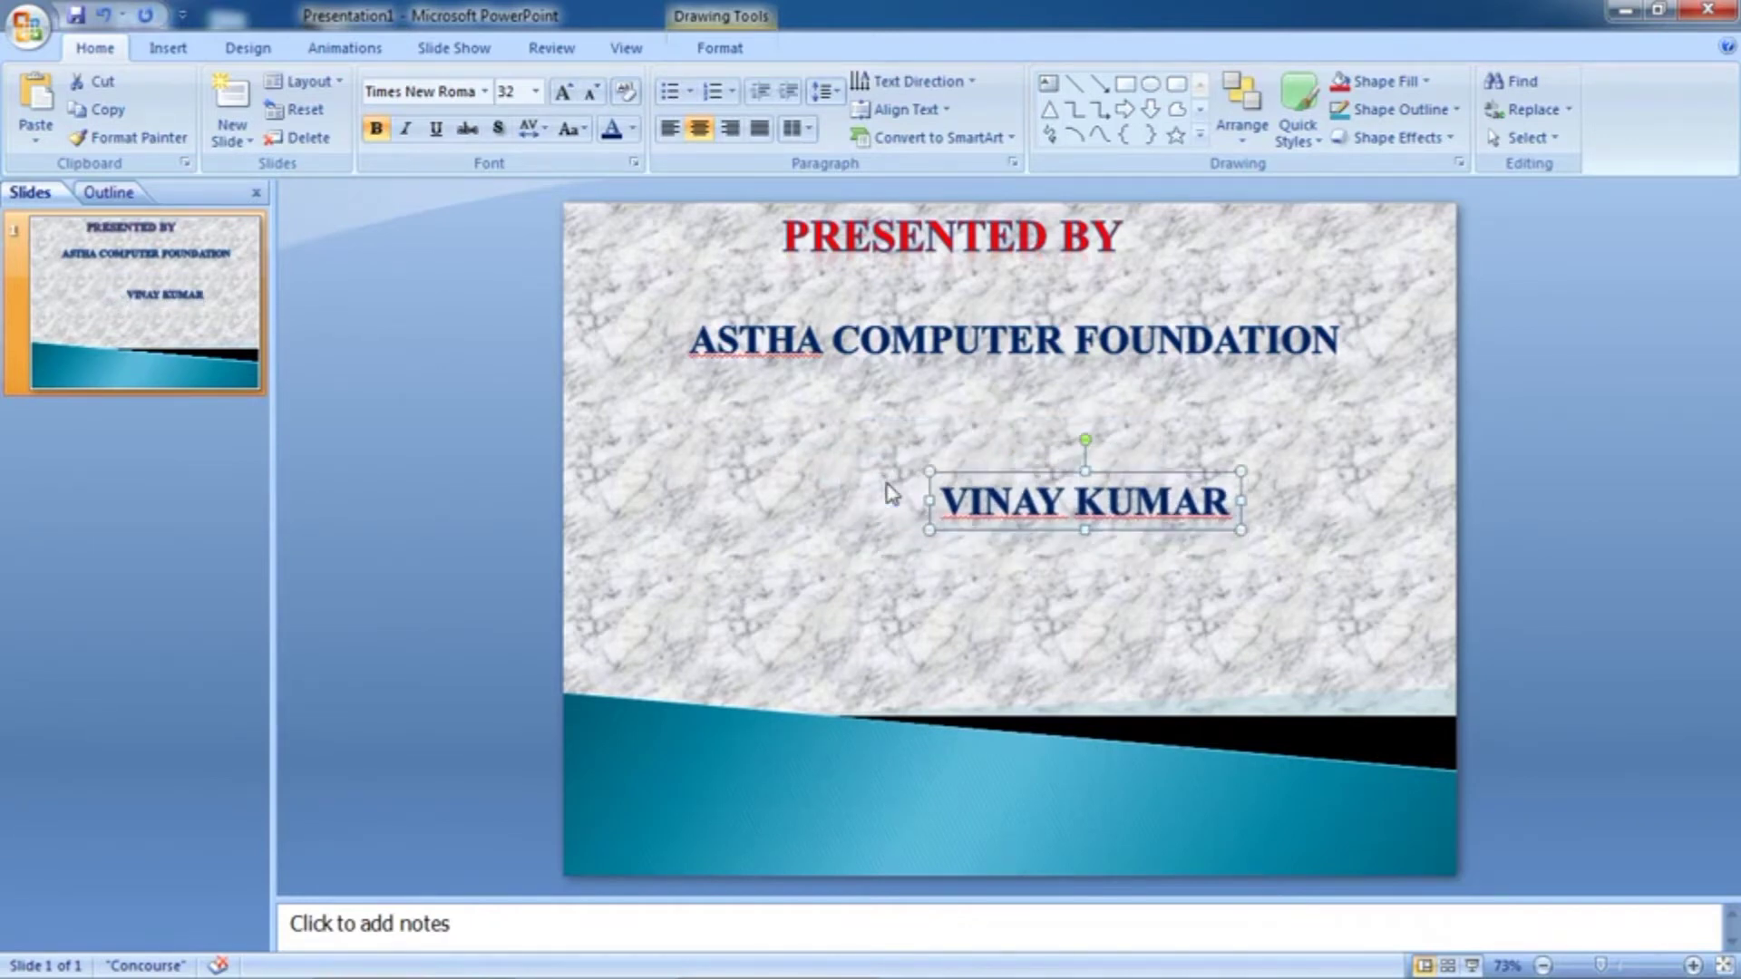
key(Up)
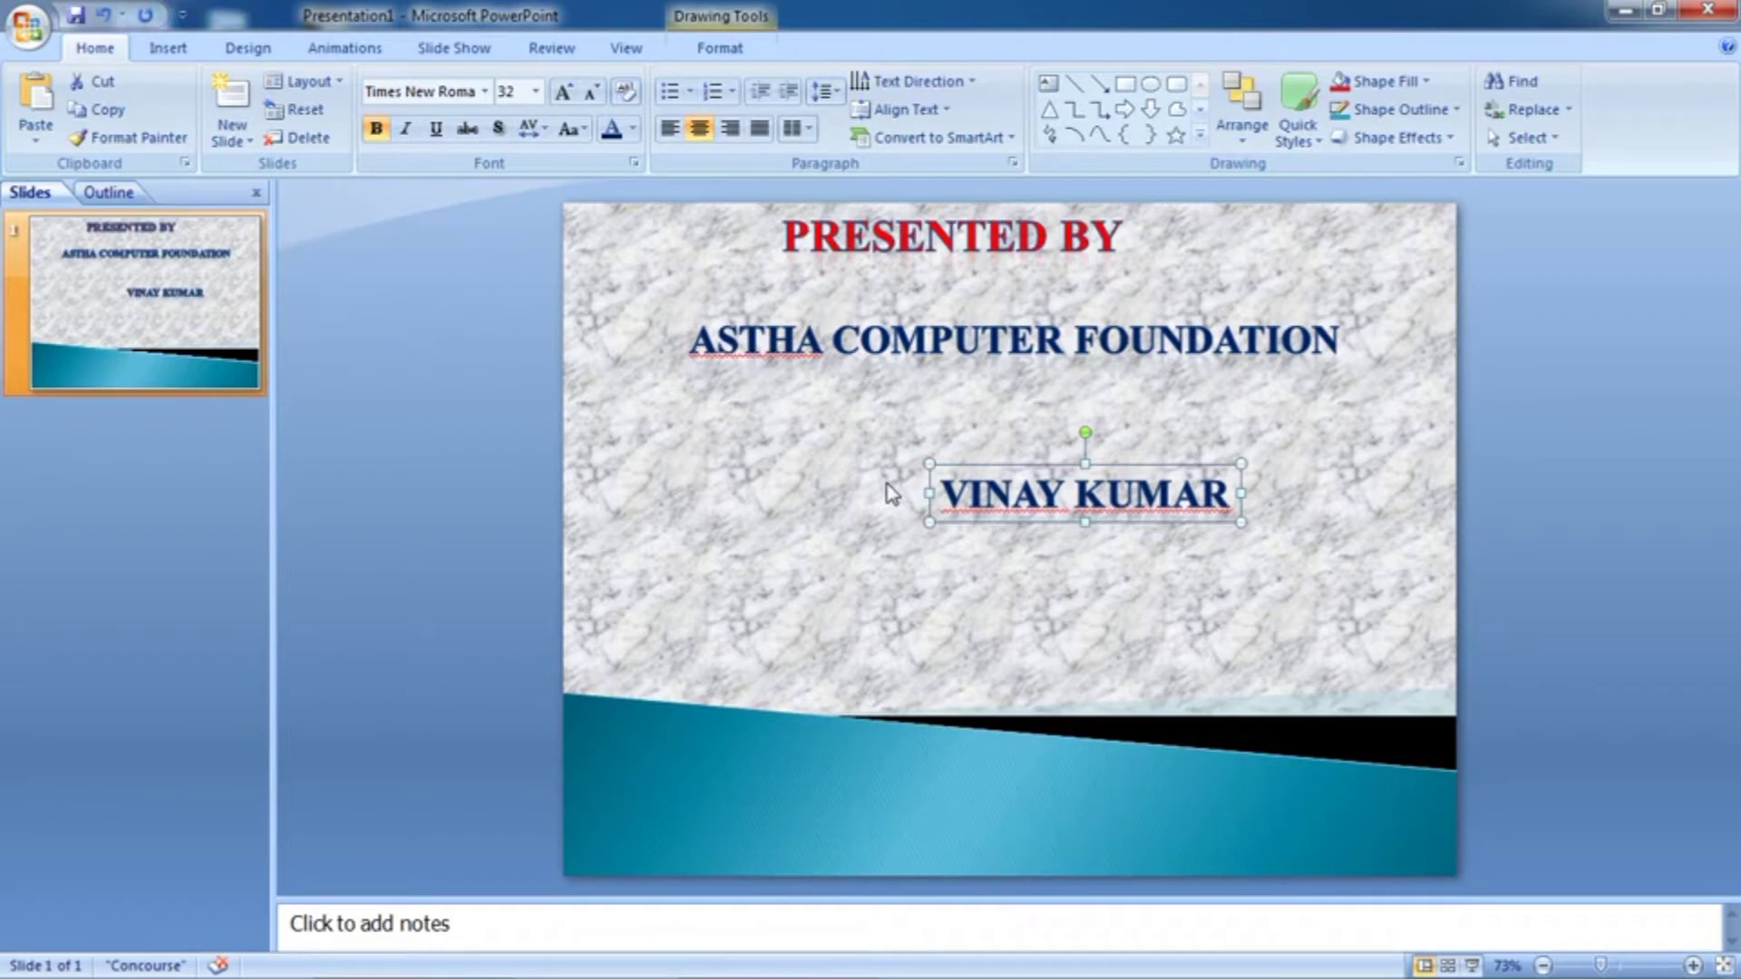
Shift the PRESENTED BY, ASTHA COMPUTER FOUNDATION and presenter's name boxes slightly right
click(876, 361)
drag(895, 365, 910, 377)
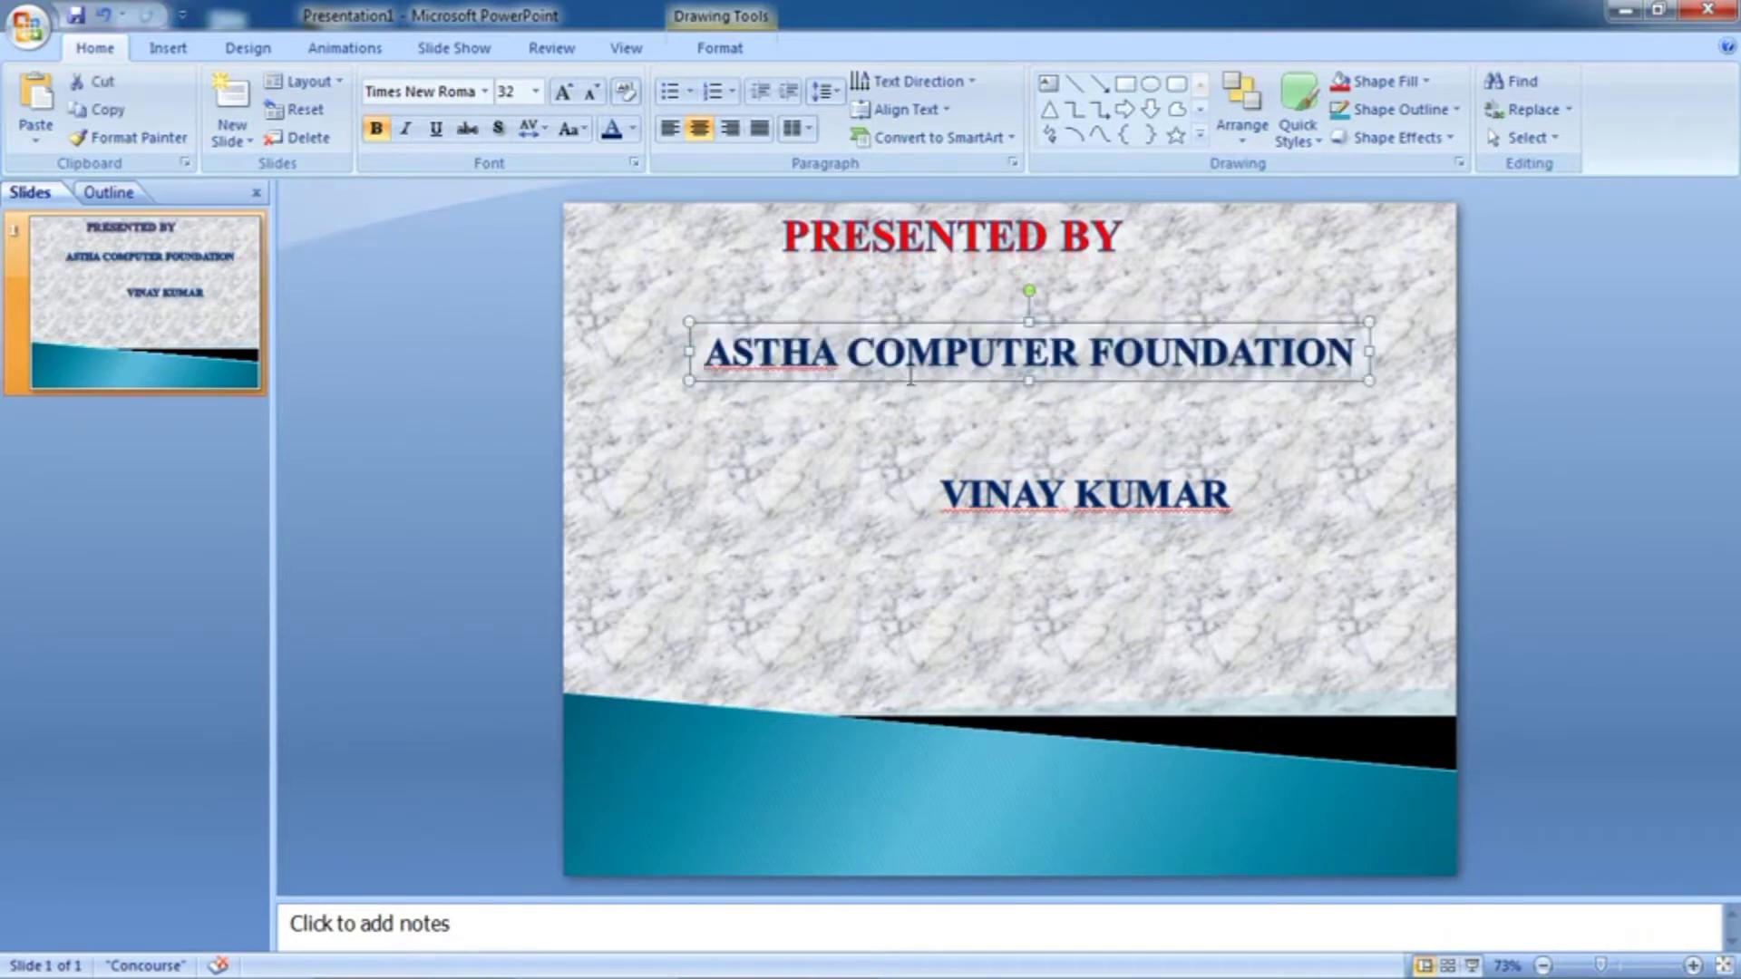
click(893, 249)
drag(909, 265, 971, 280)
click(992, 512)
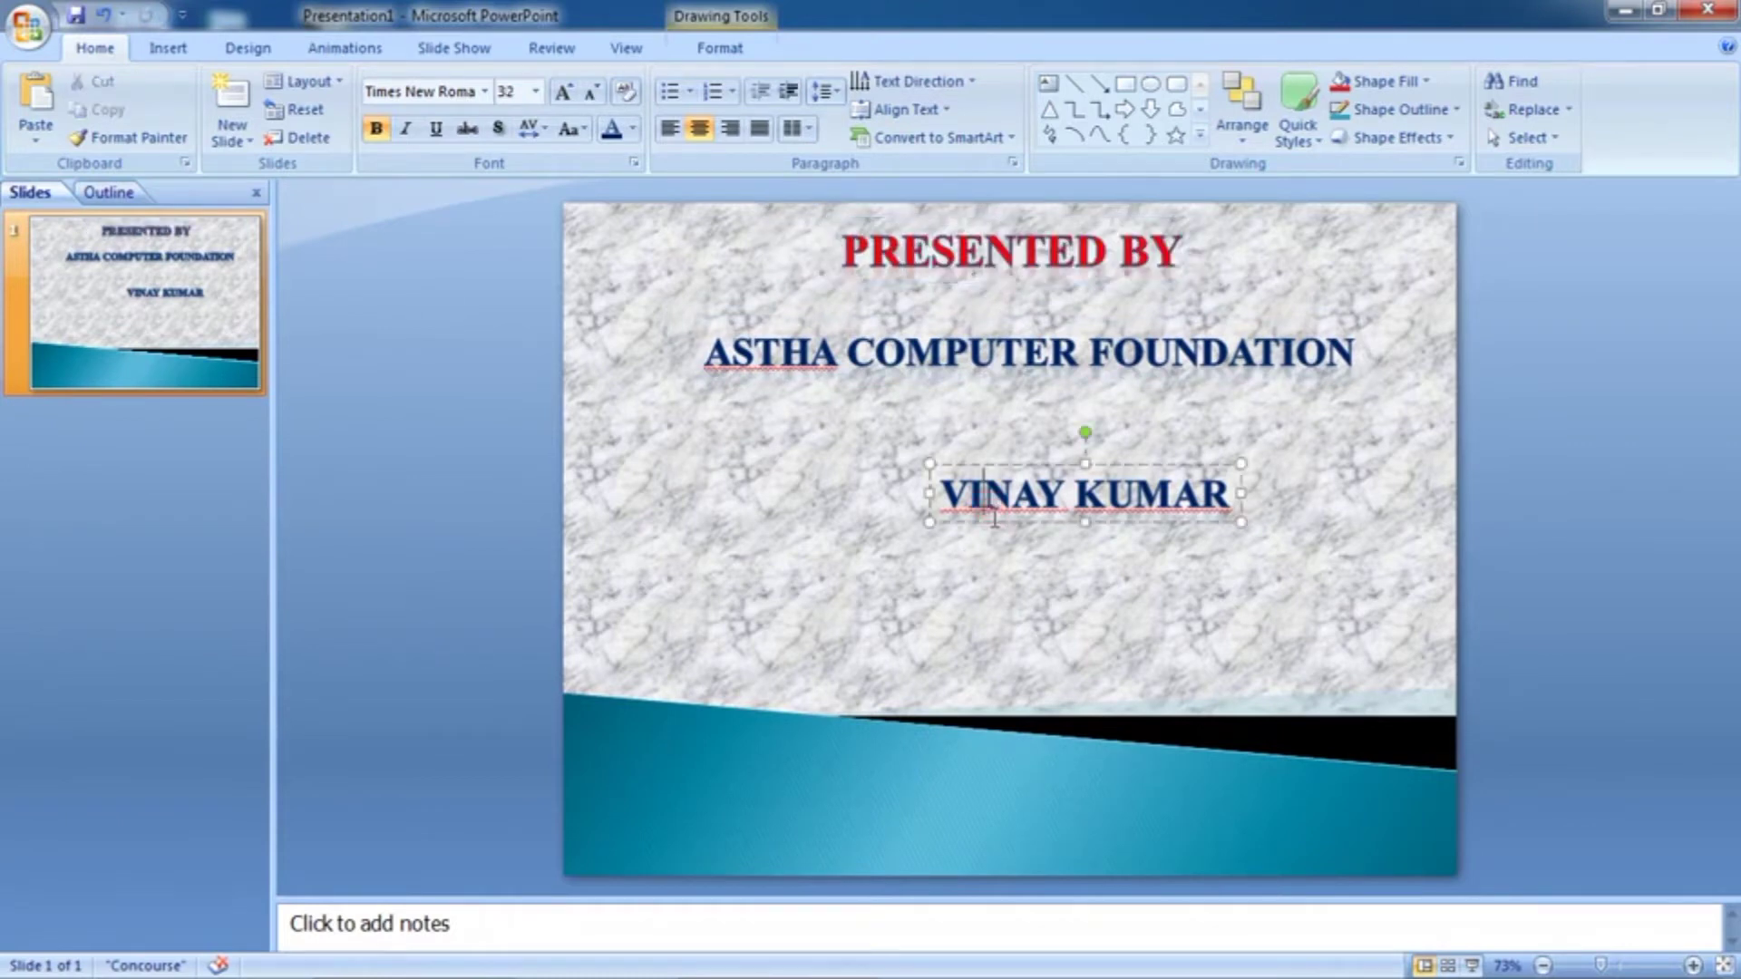
drag(993, 520, 1006, 536)
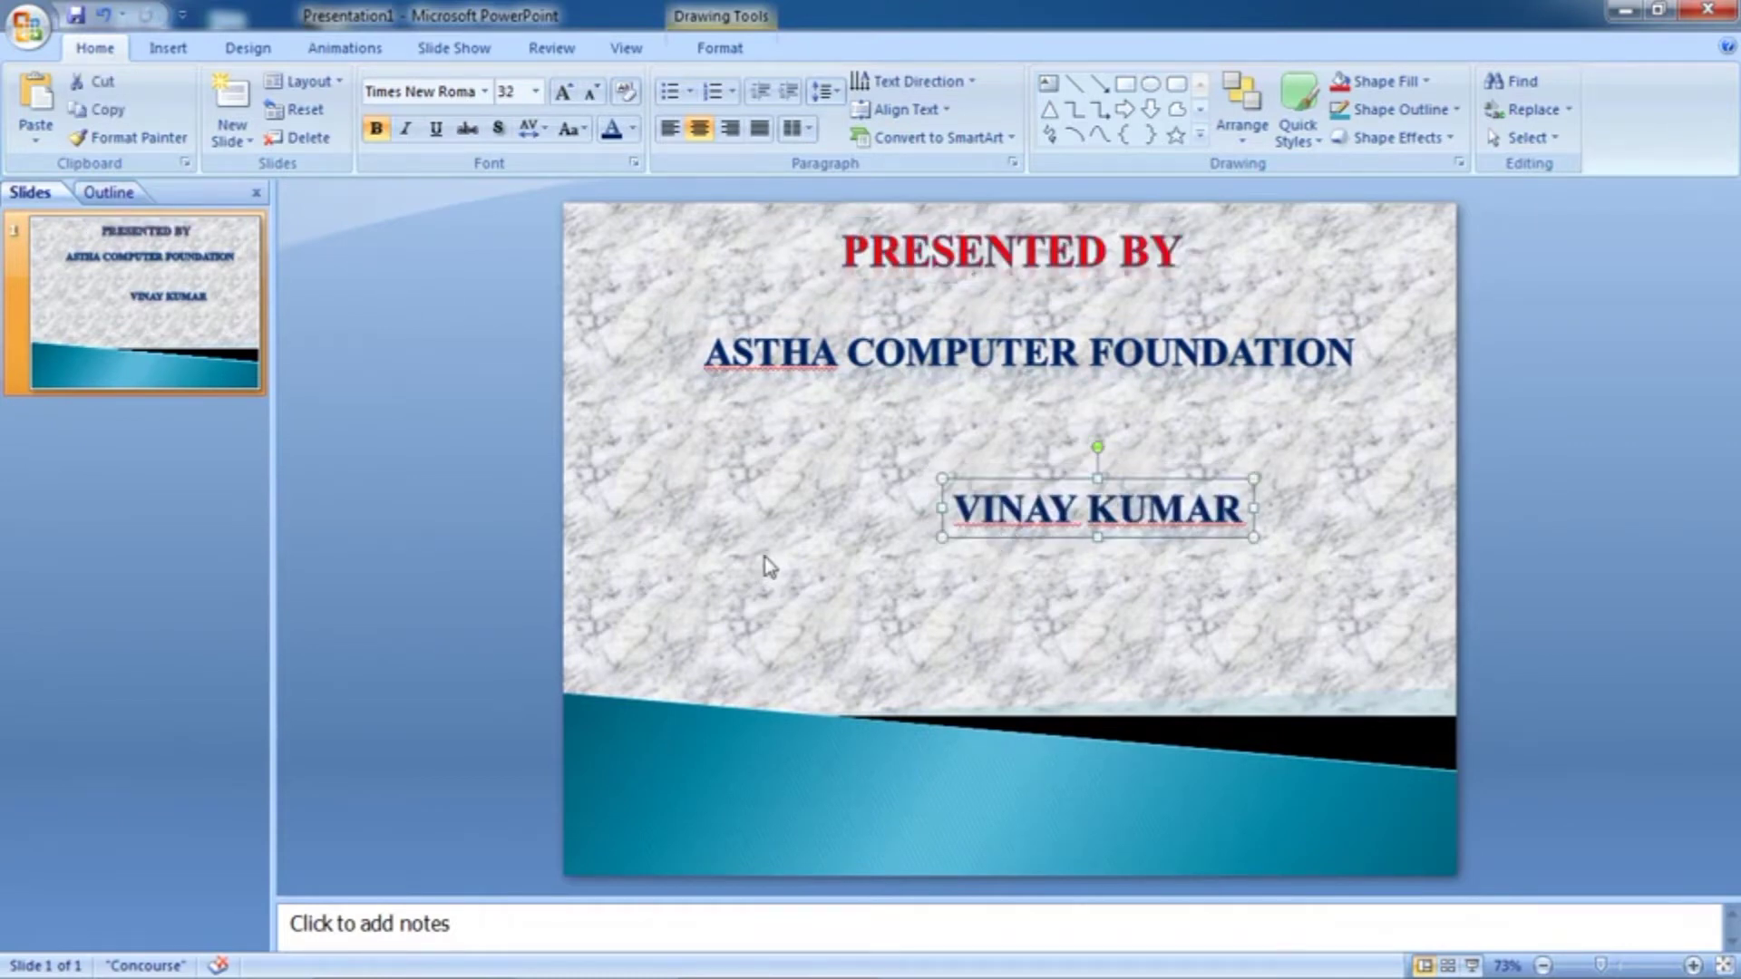
click(743, 354)
drag(774, 381, 800, 381)
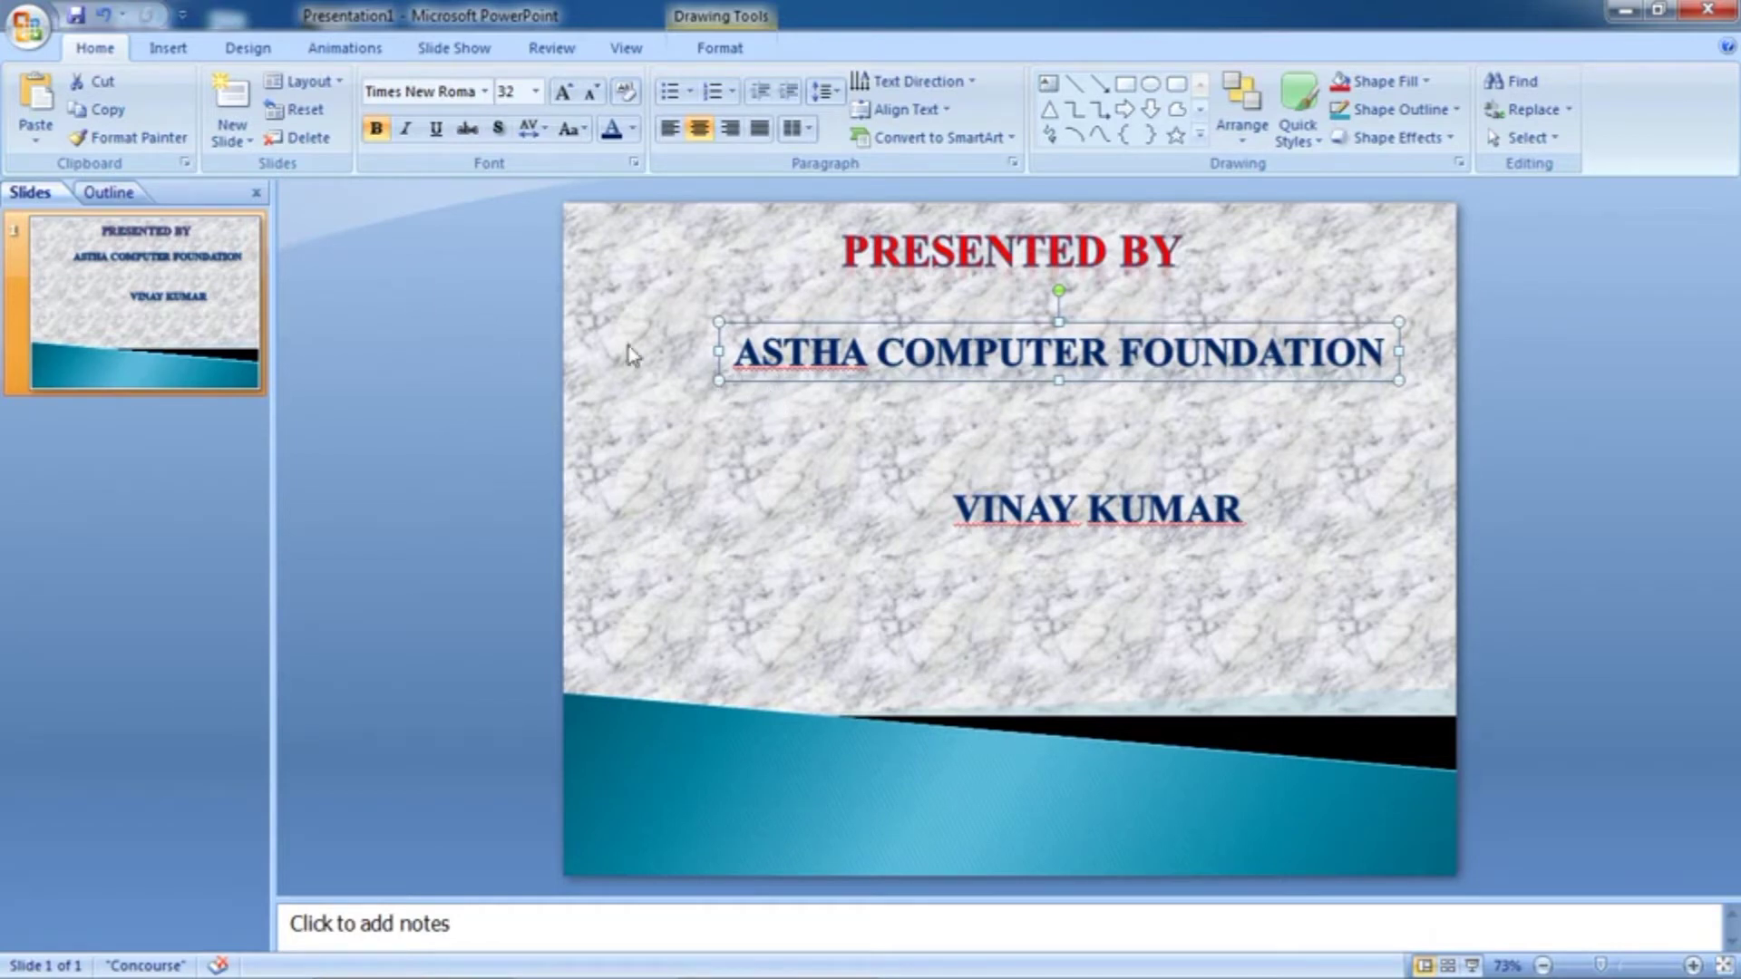
click(163, 48)
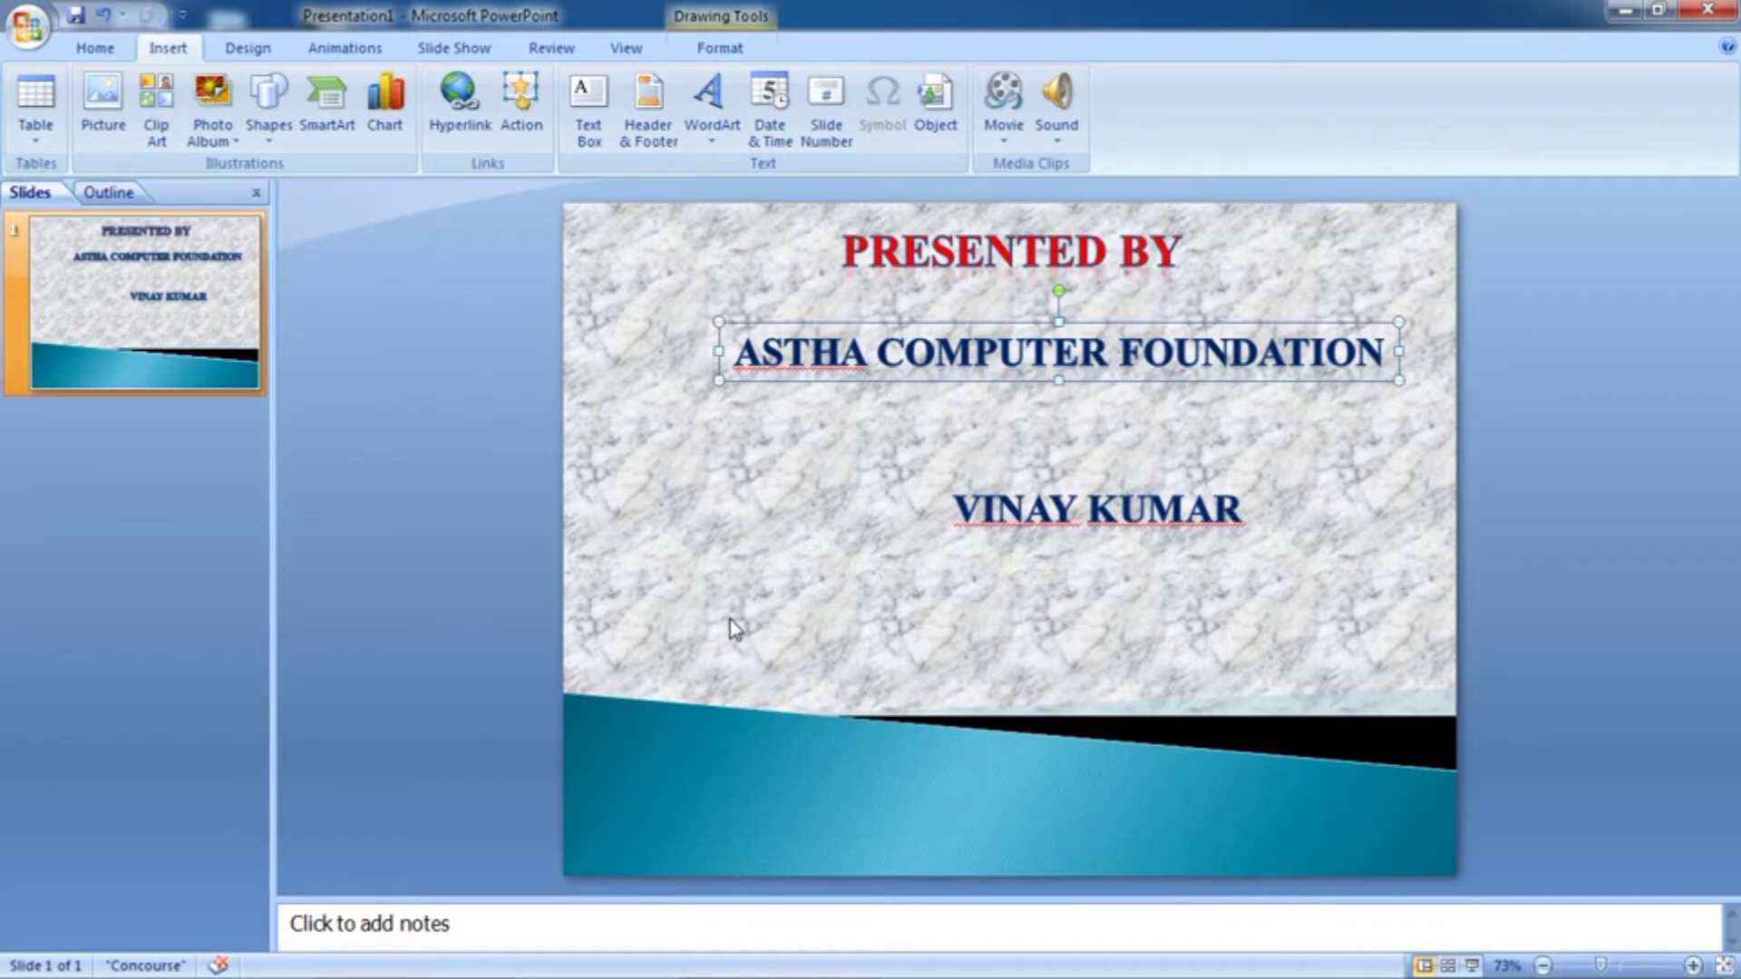
Insert the woman-at-computer clip art found by searching for 'computer'
click(156, 113)
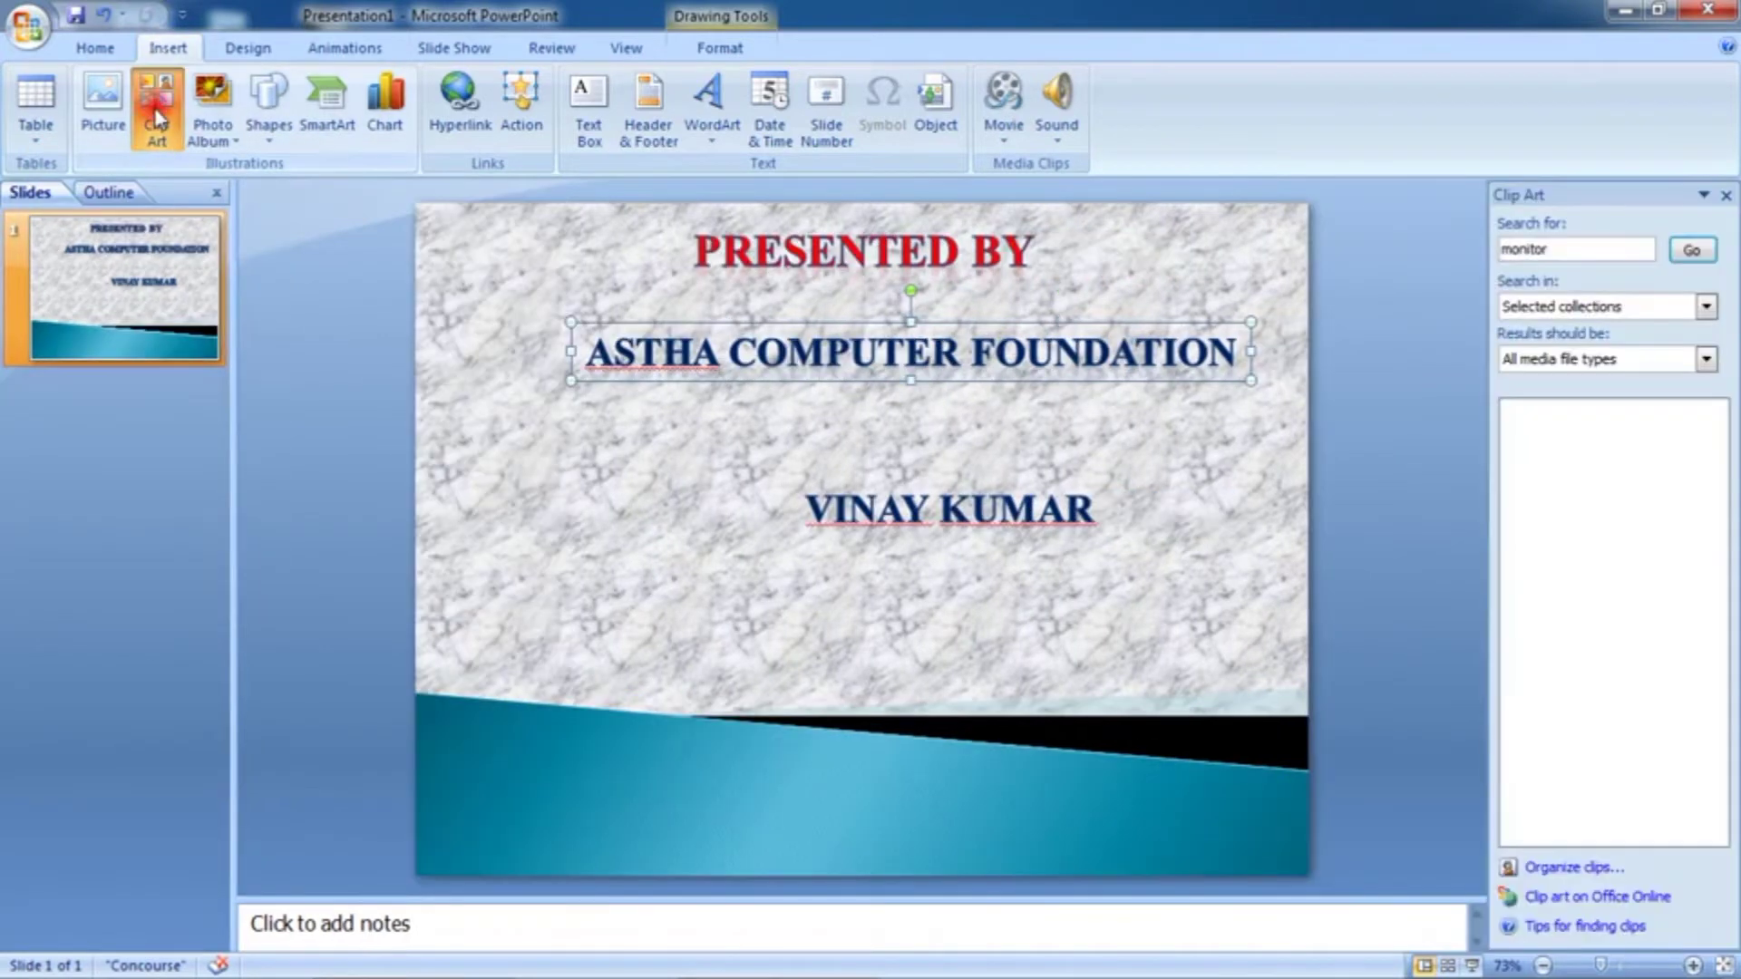
double_click(1516, 250)
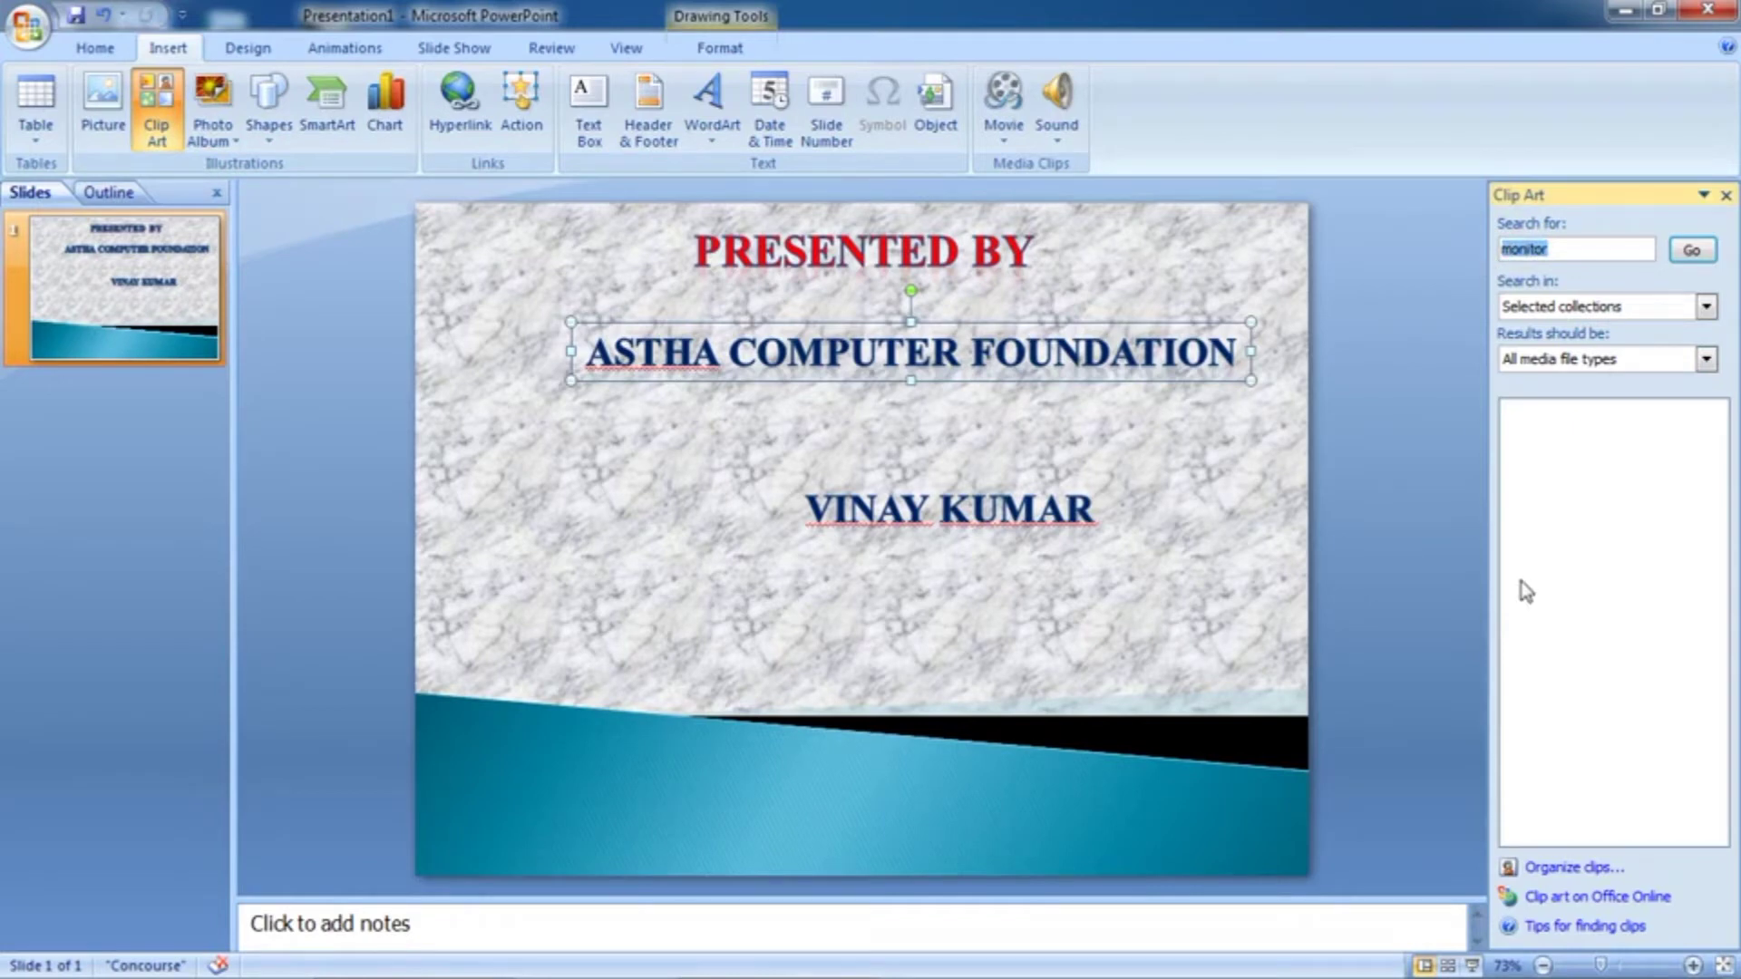
text(computer)
key(Return)
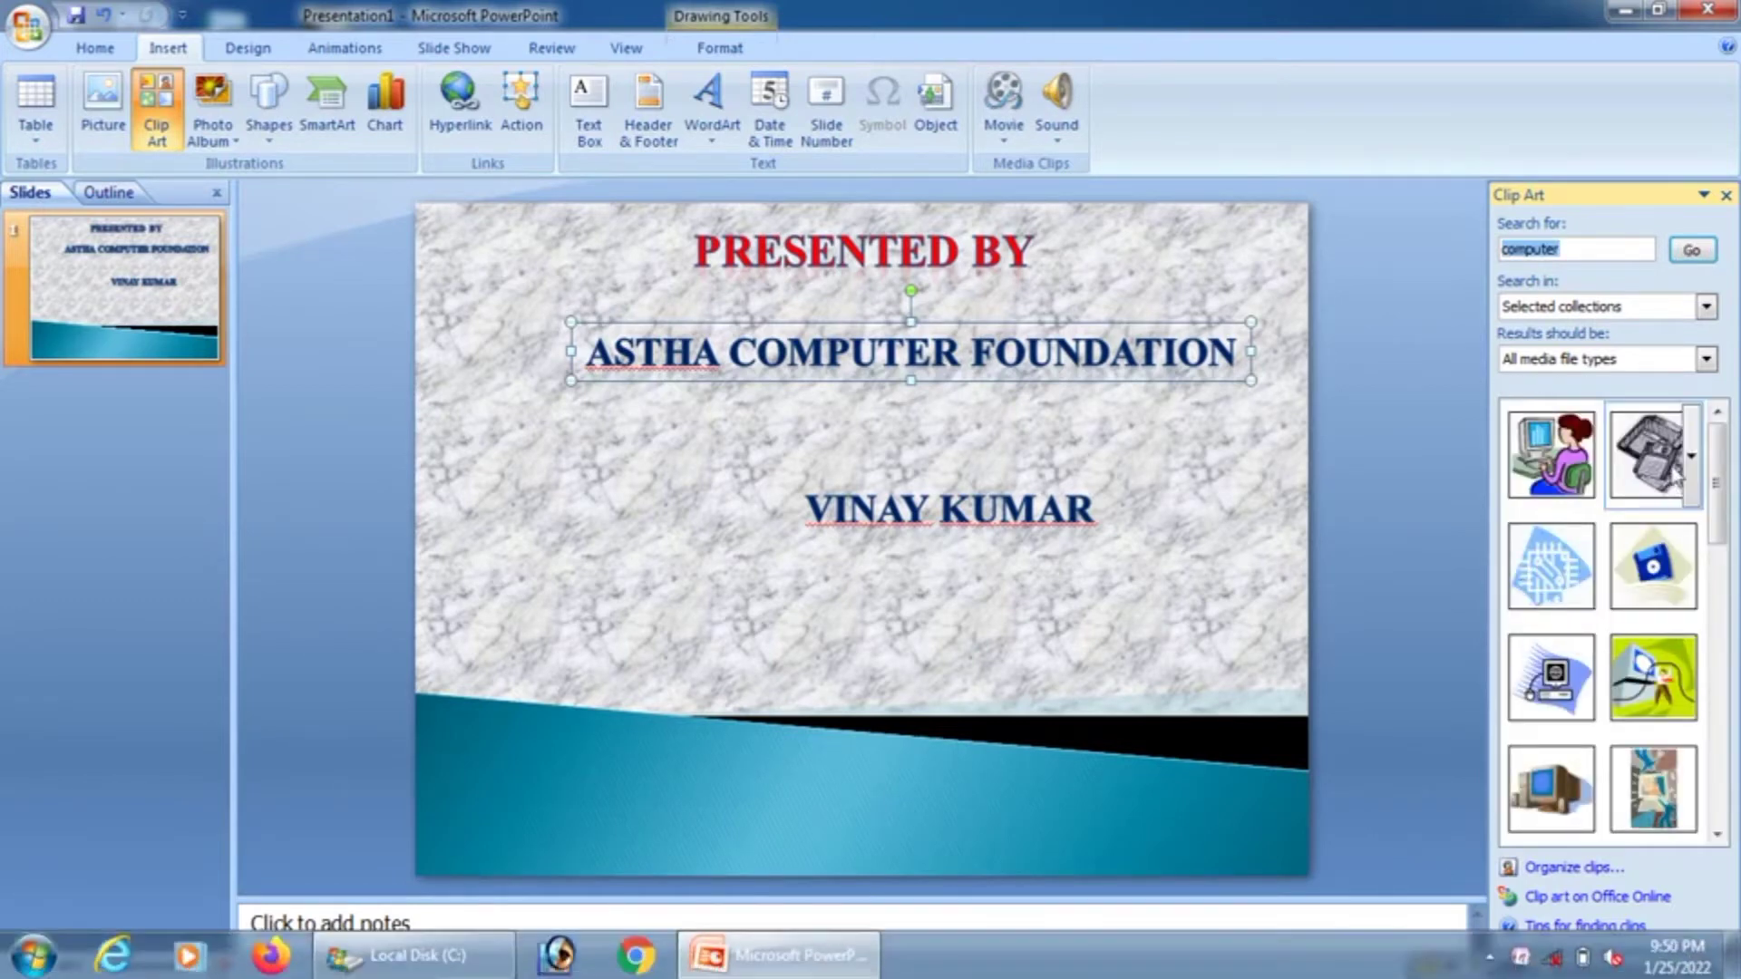
mouse_move(1720, 461)
mouse_down()
mouse_move(1722, 518)
mouse_move(1725, 472)
mouse_up()
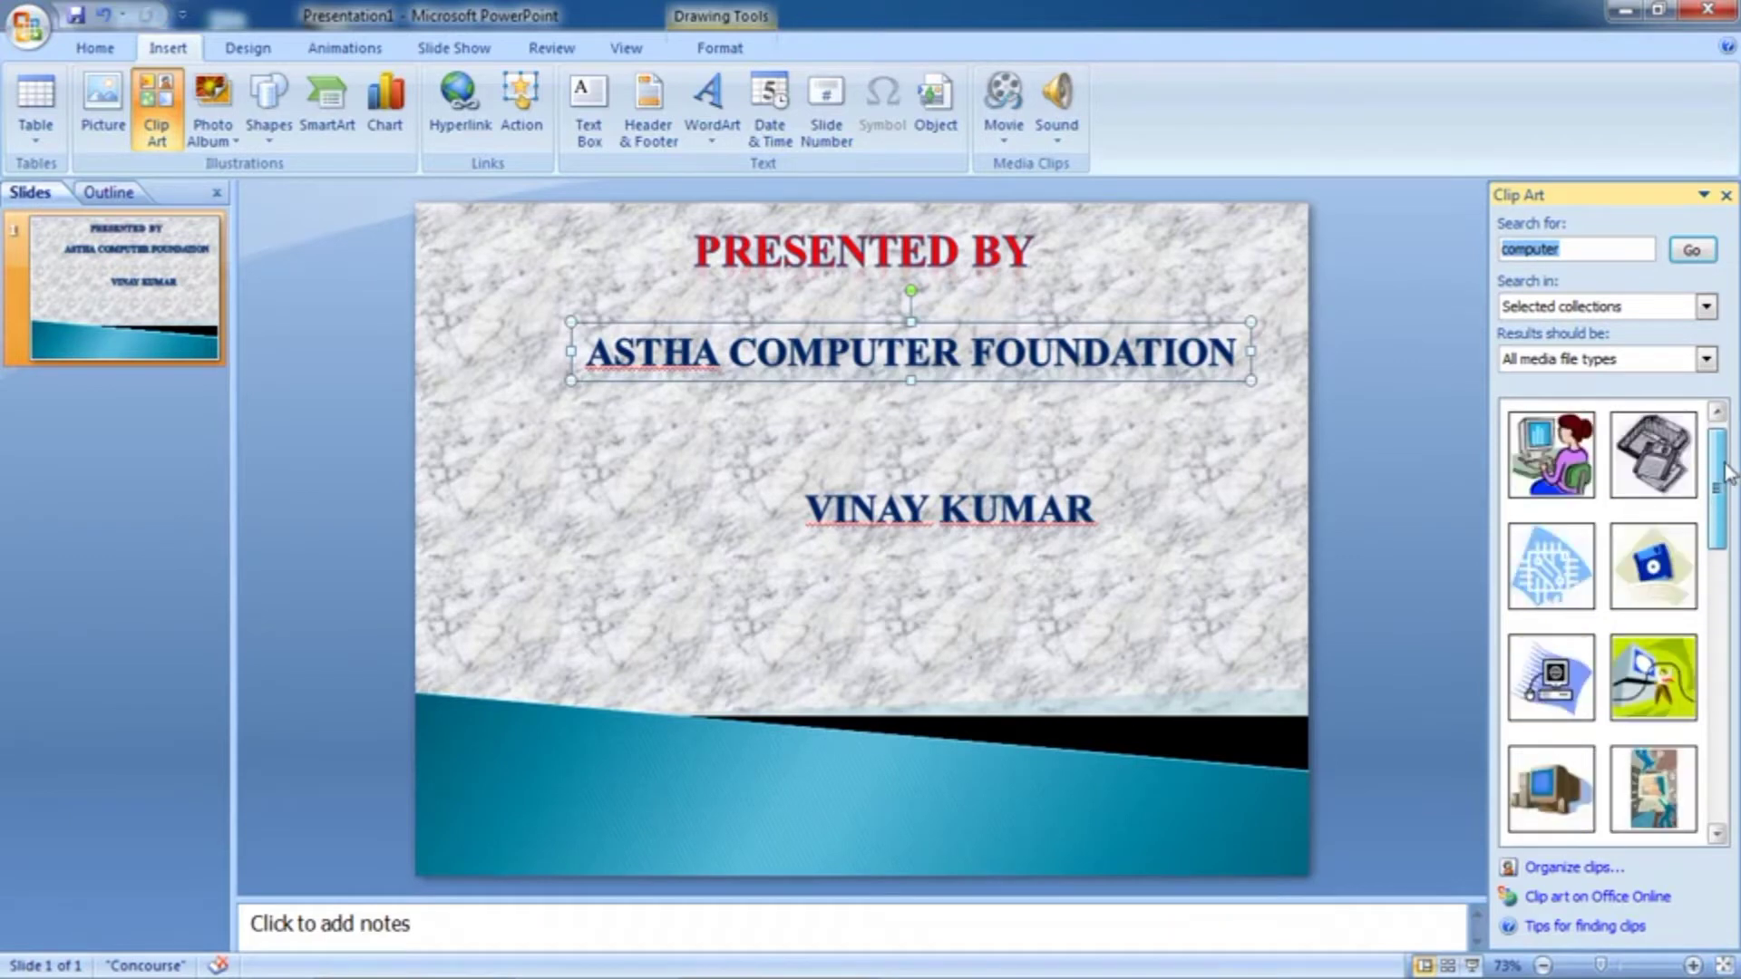
click(1546, 454)
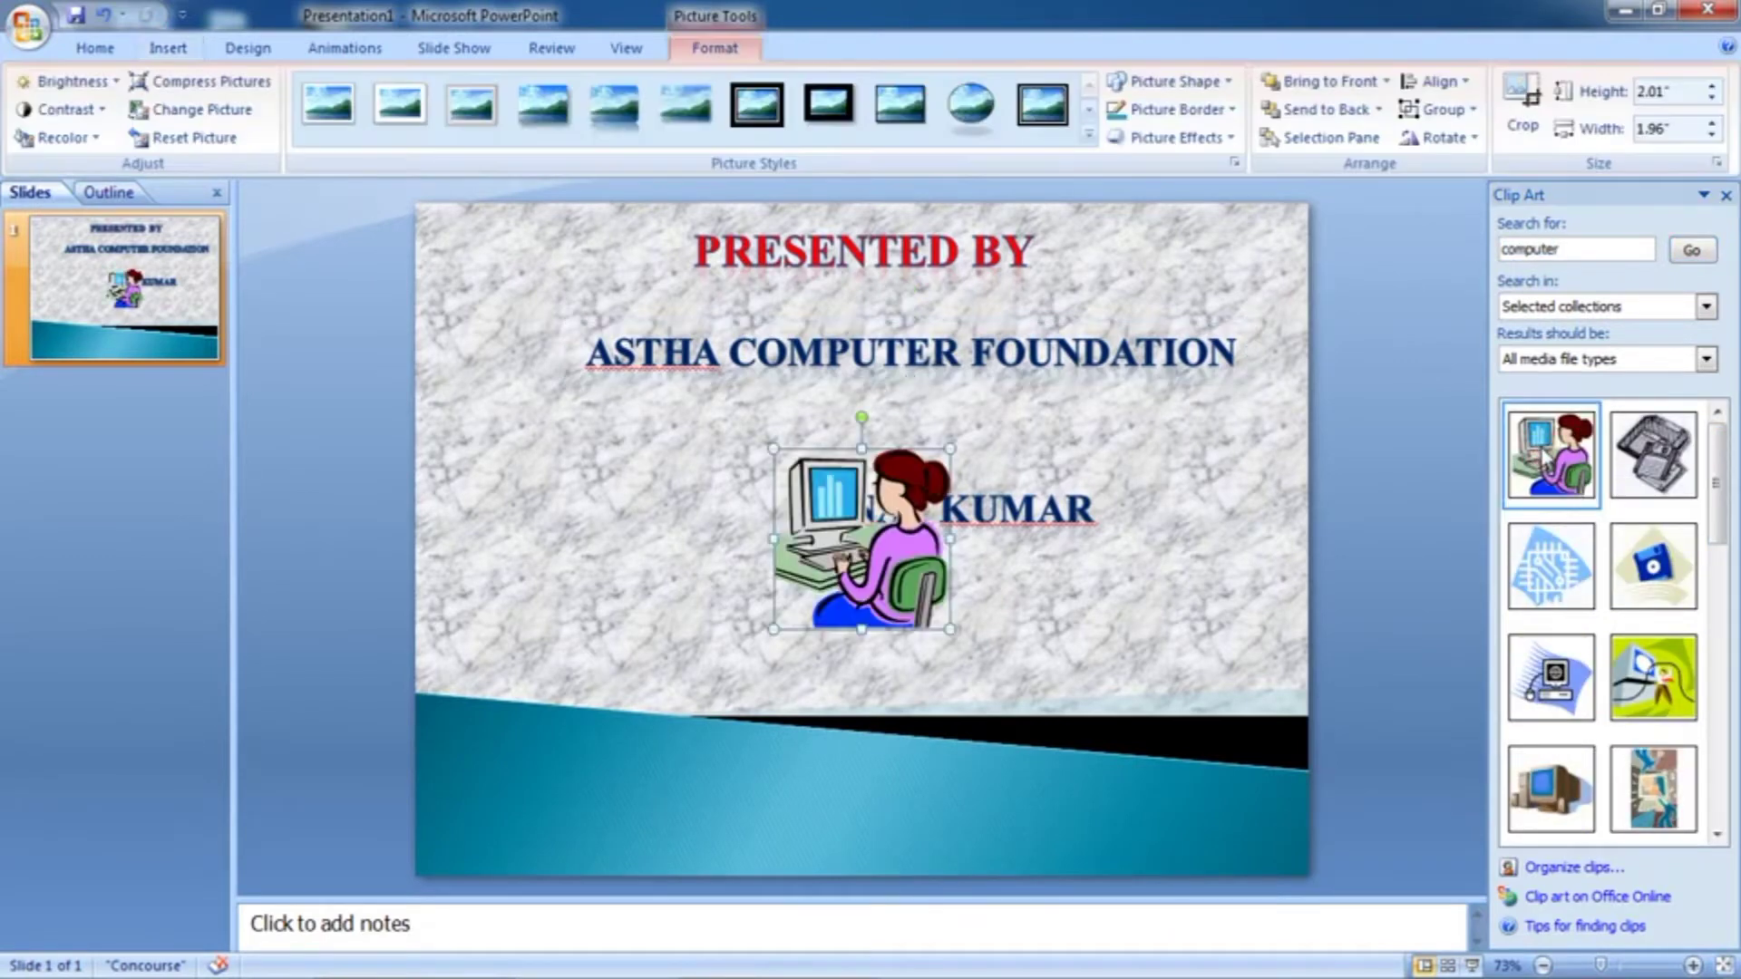
click(1727, 196)
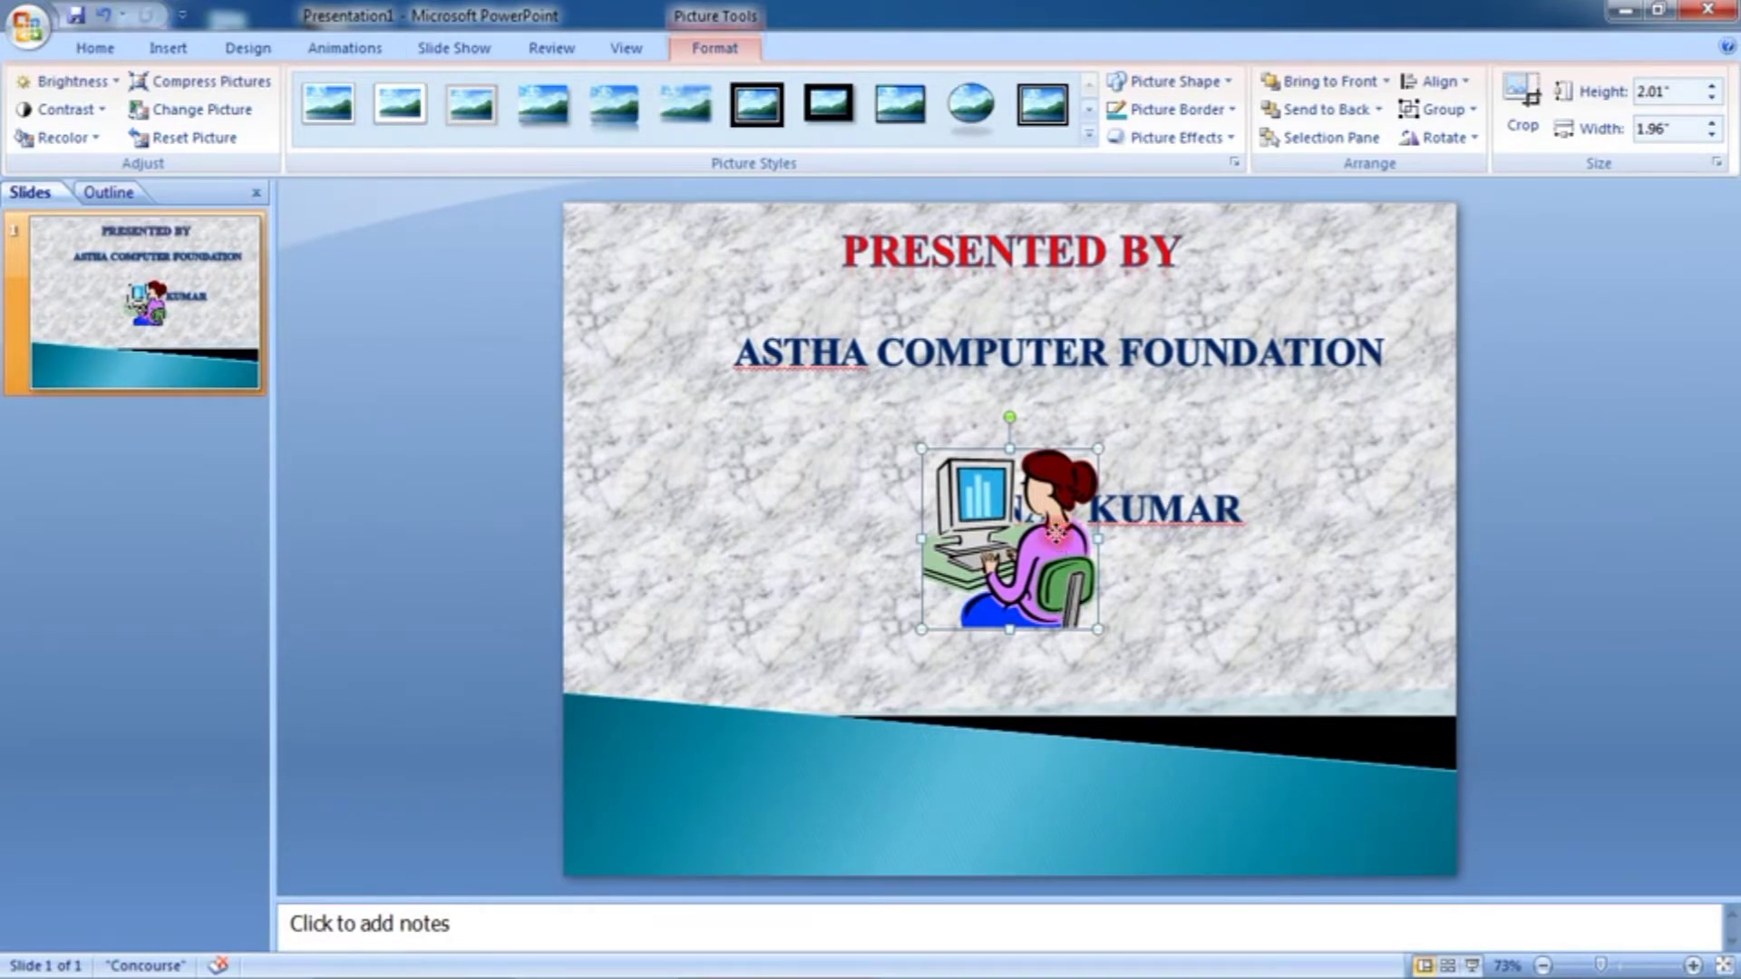
Move the picture left of the presenter's name and widen it to about 2.08 inches
drag(1030, 524, 555, 510)
drag(679, 524, 751, 524)
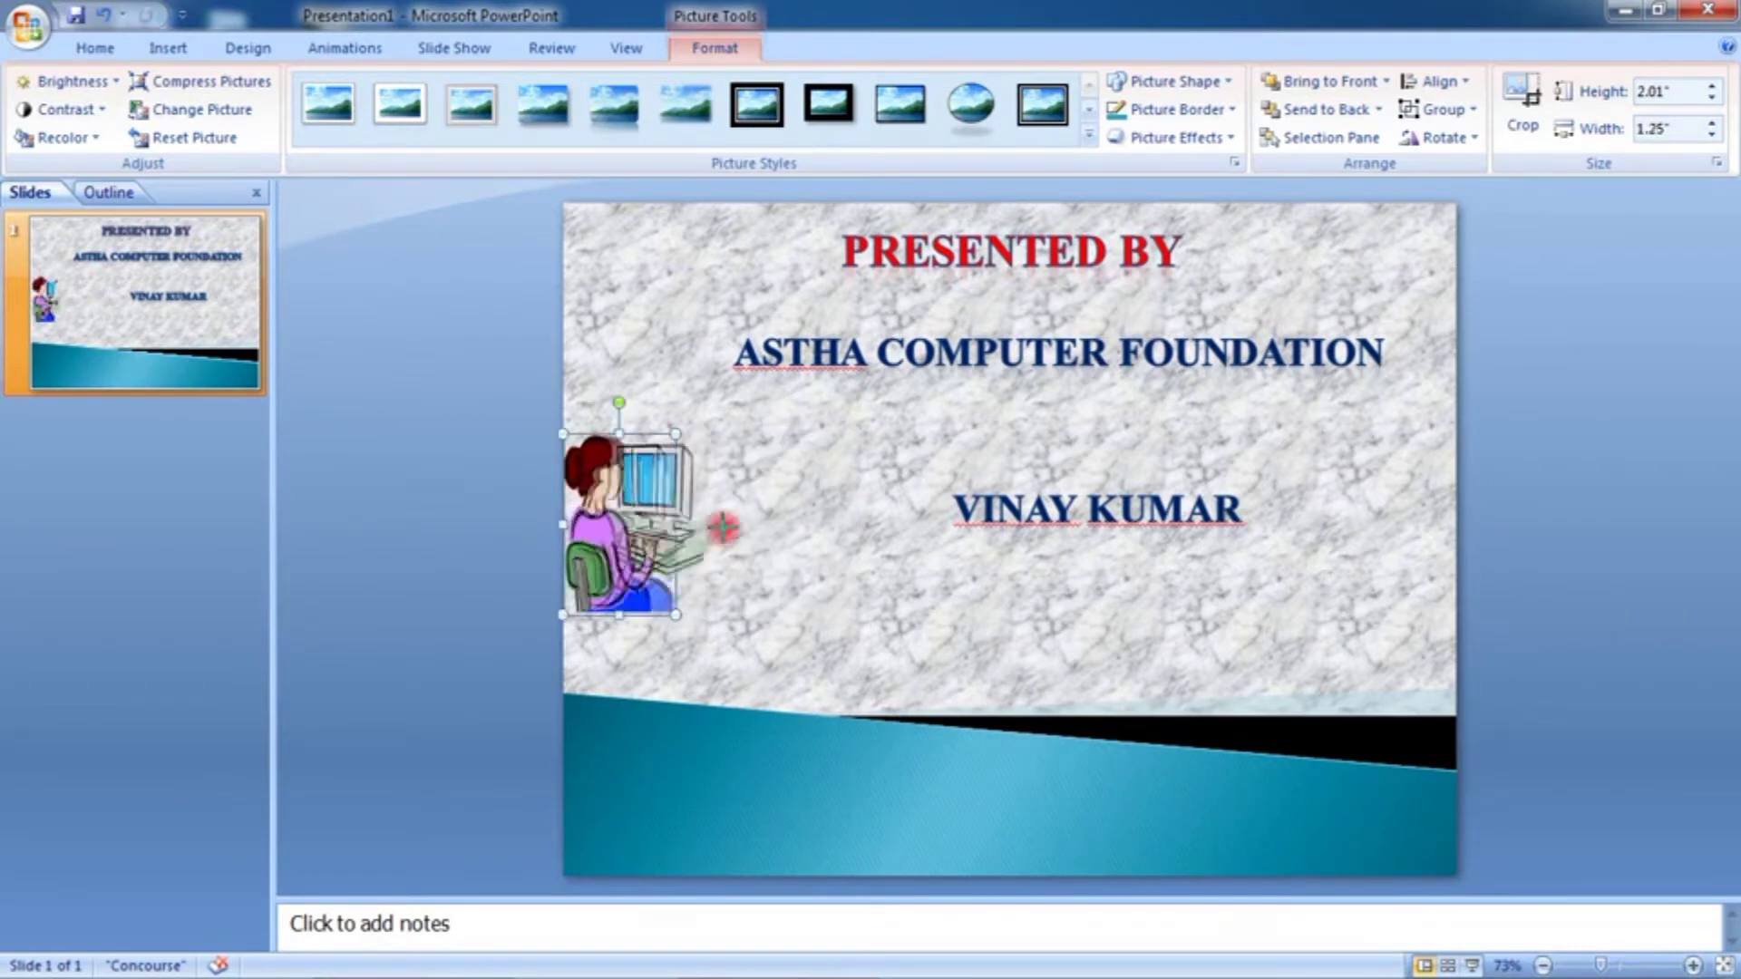
drag(635, 521, 733, 524)
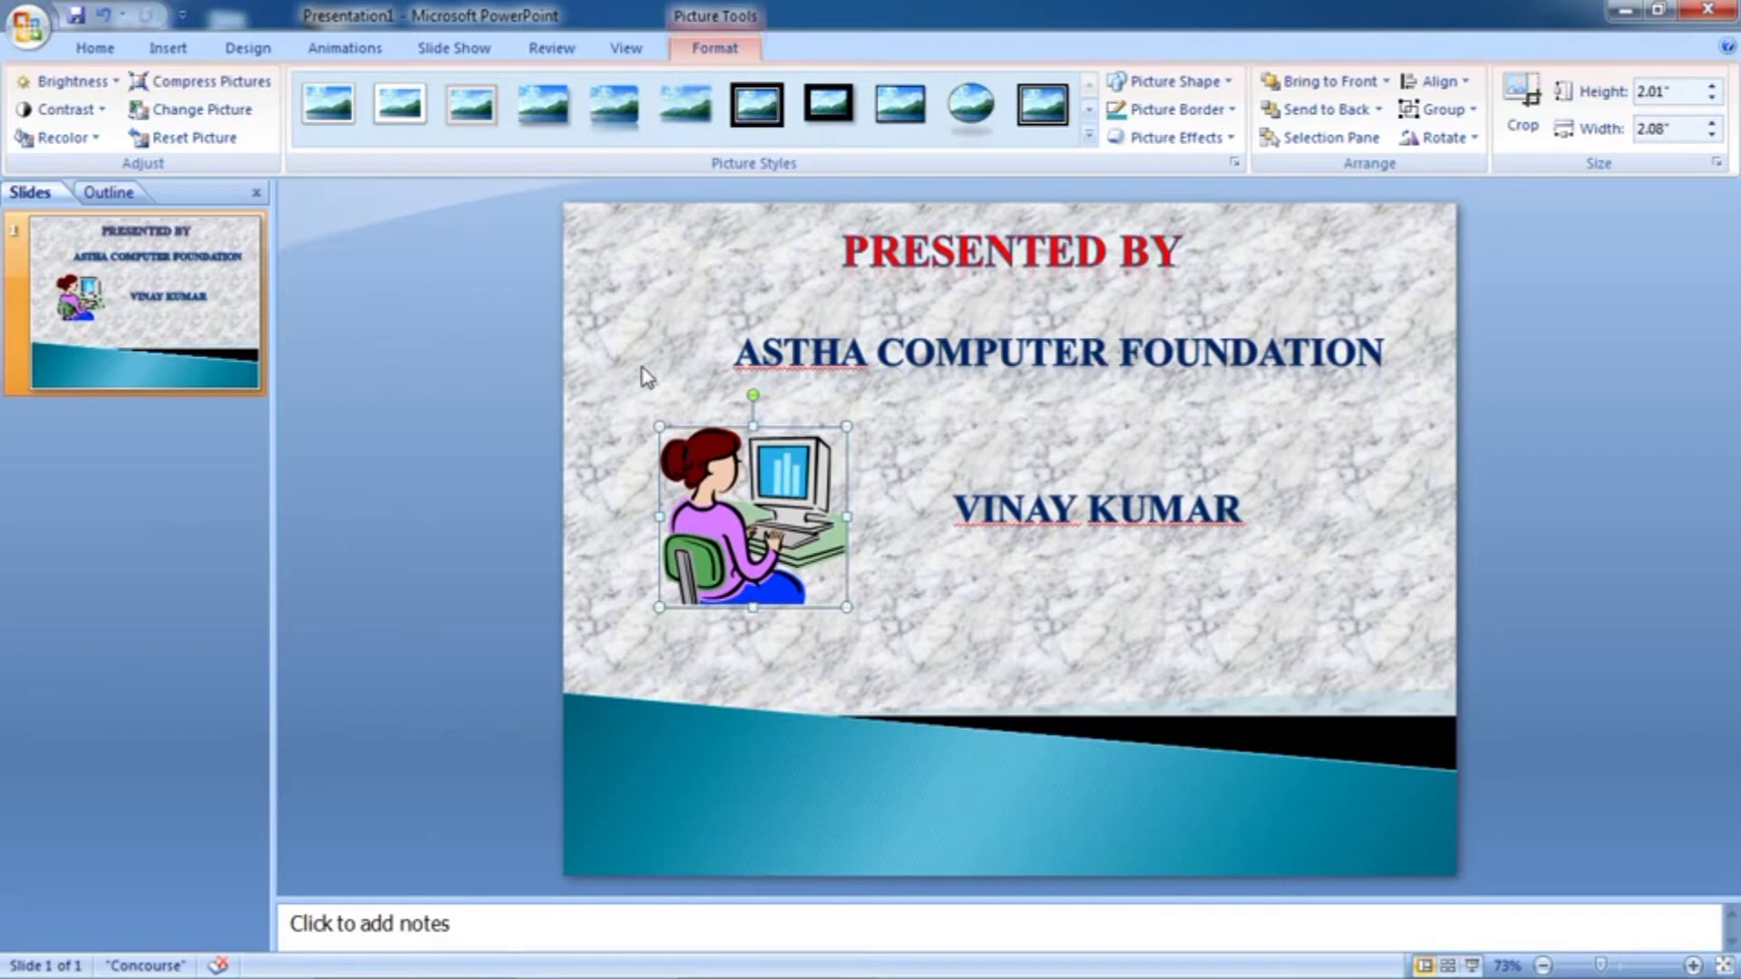
Apply the Box Out wipe transition to the slide
click(356, 52)
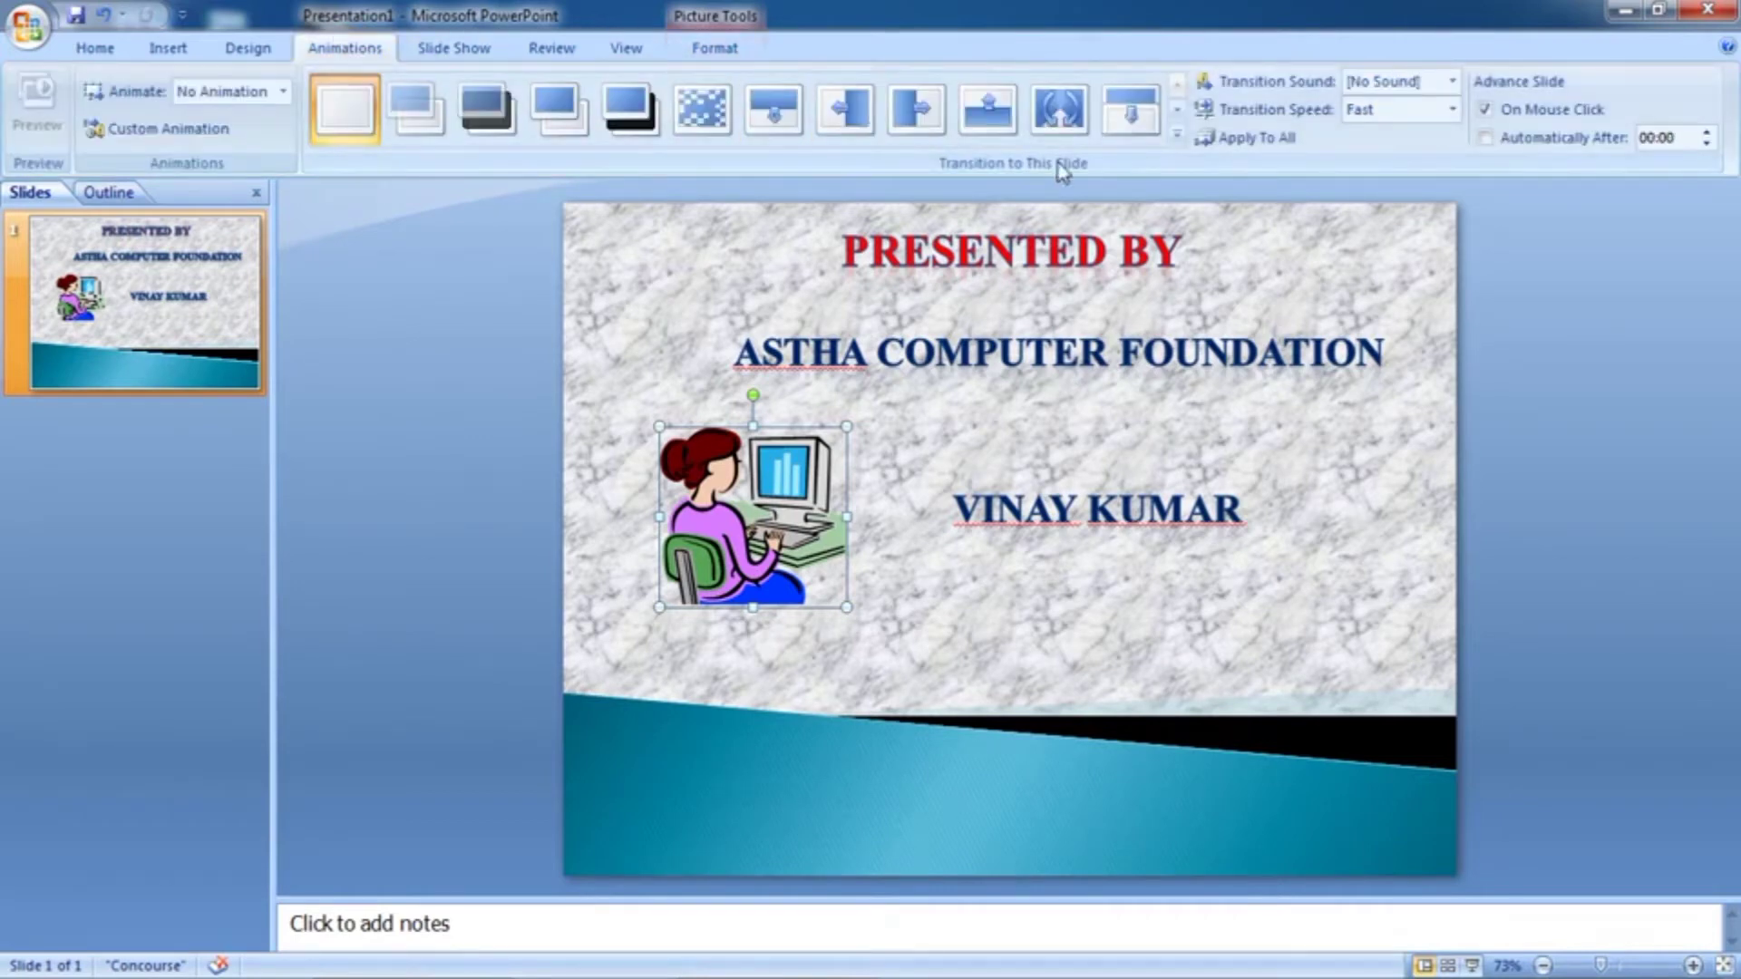
click(1177, 138)
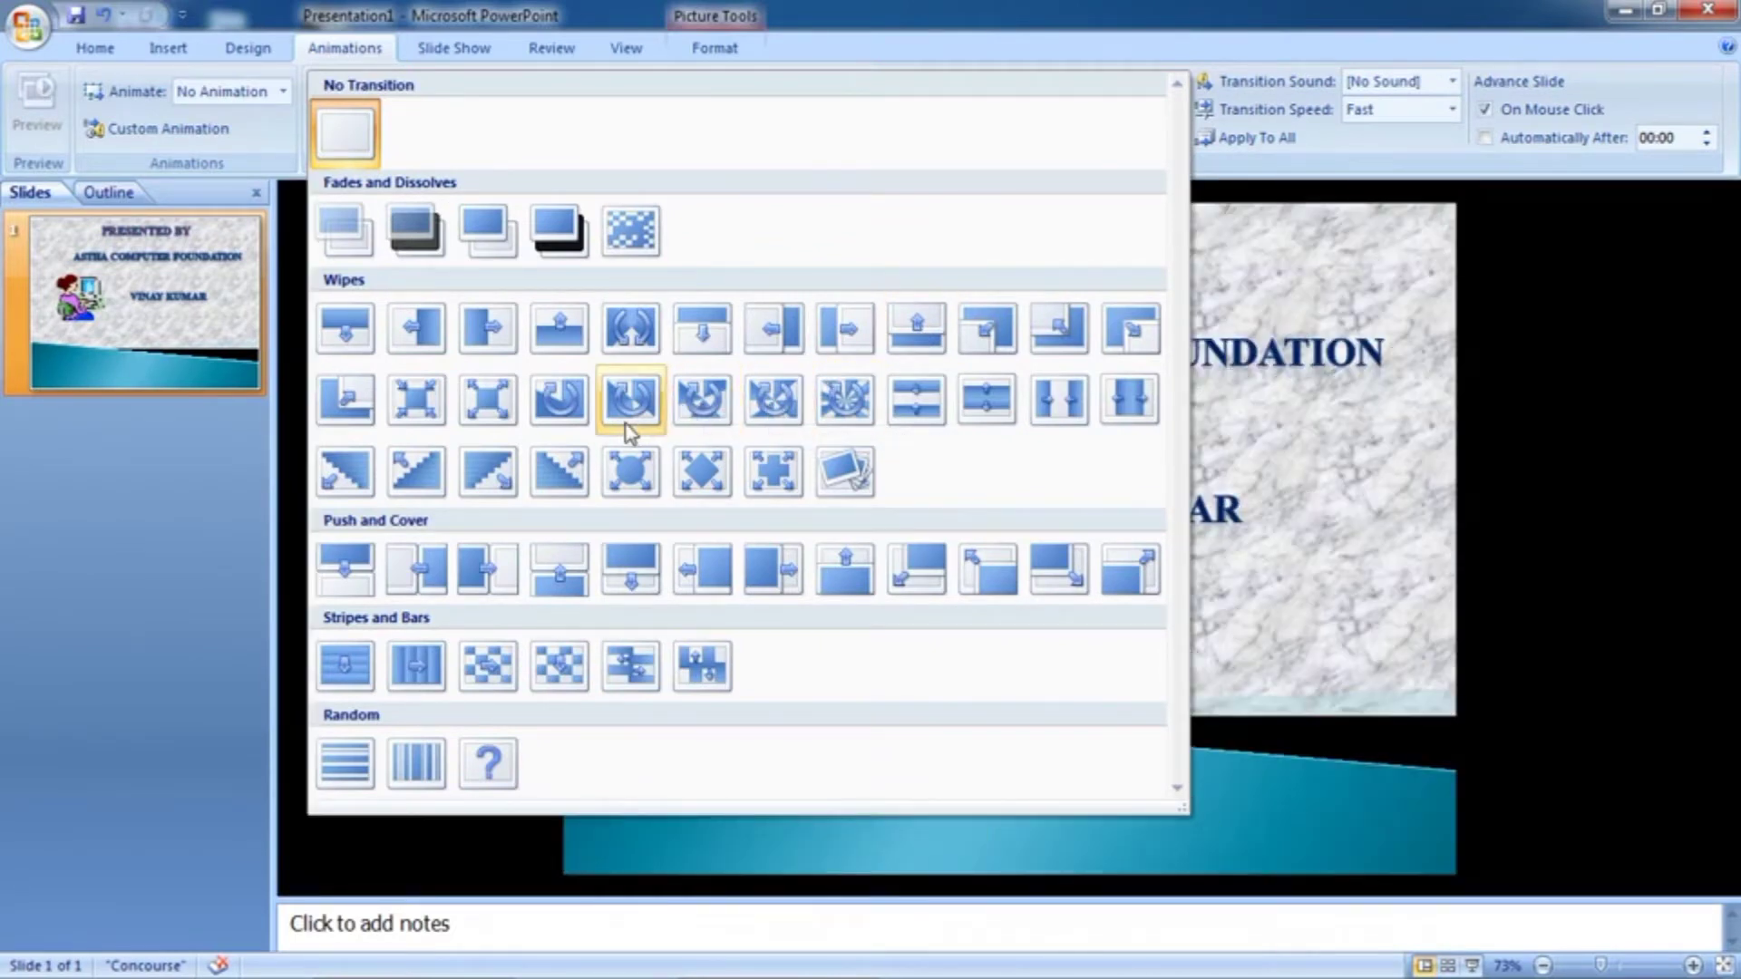
click(494, 411)
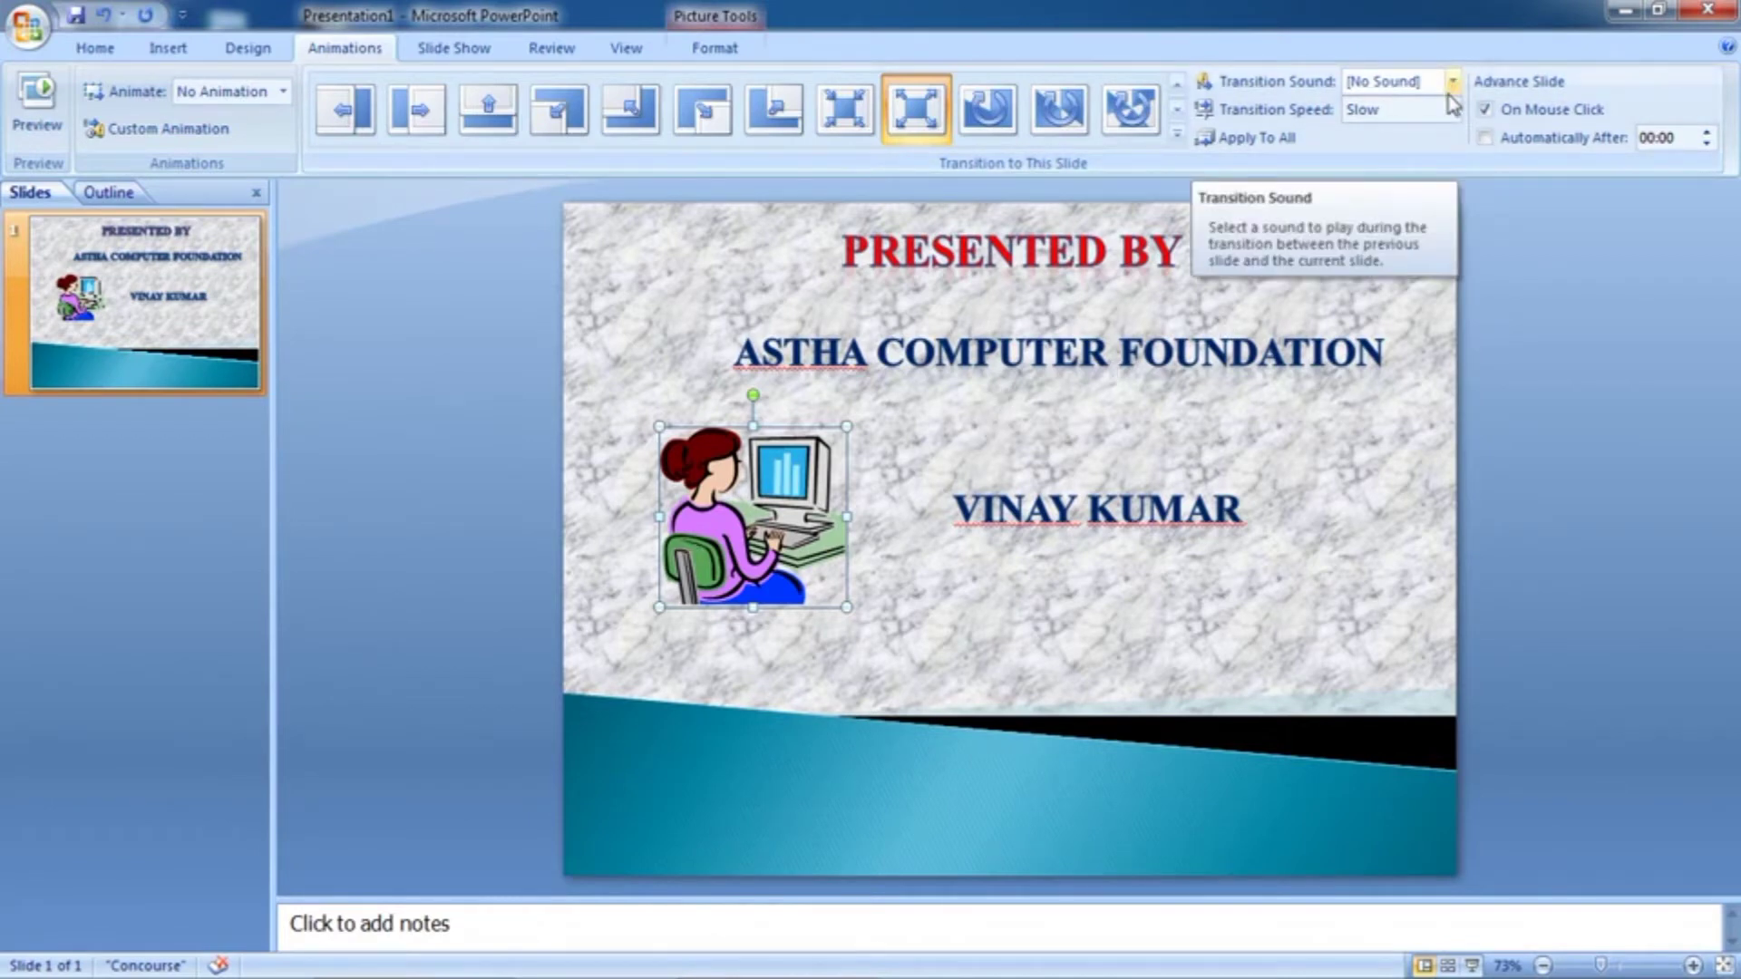
mouse_move(871, 968)
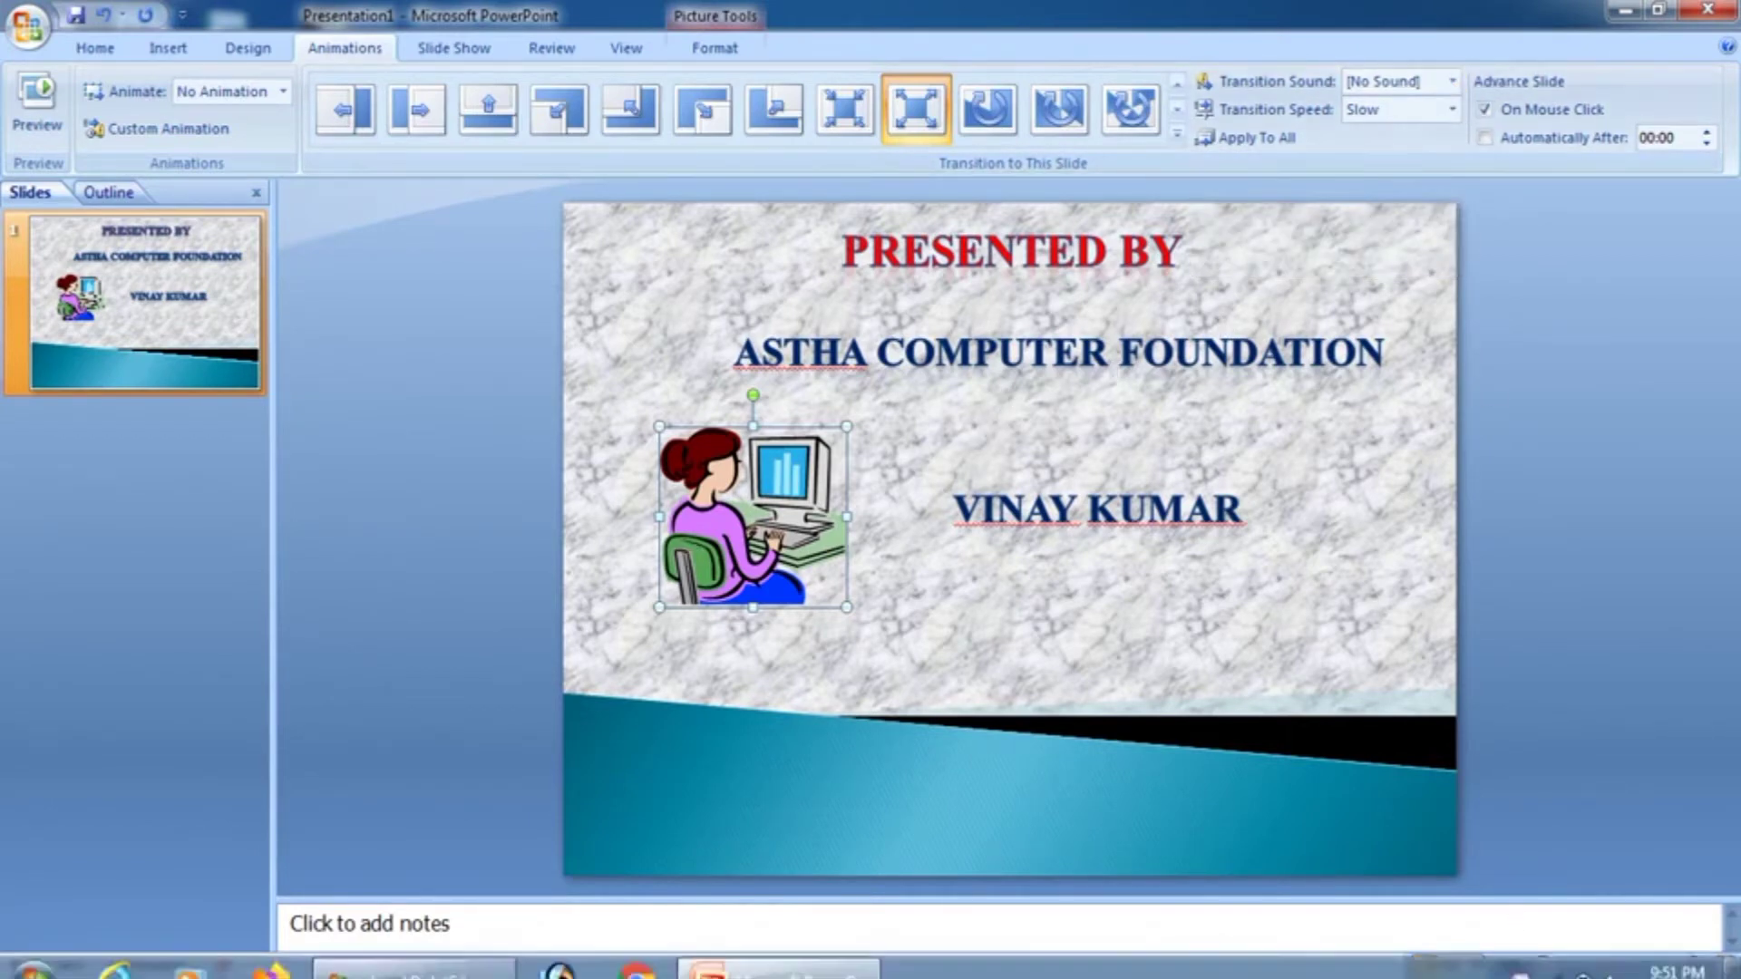
click(1614, 965)
click(1610, 814)
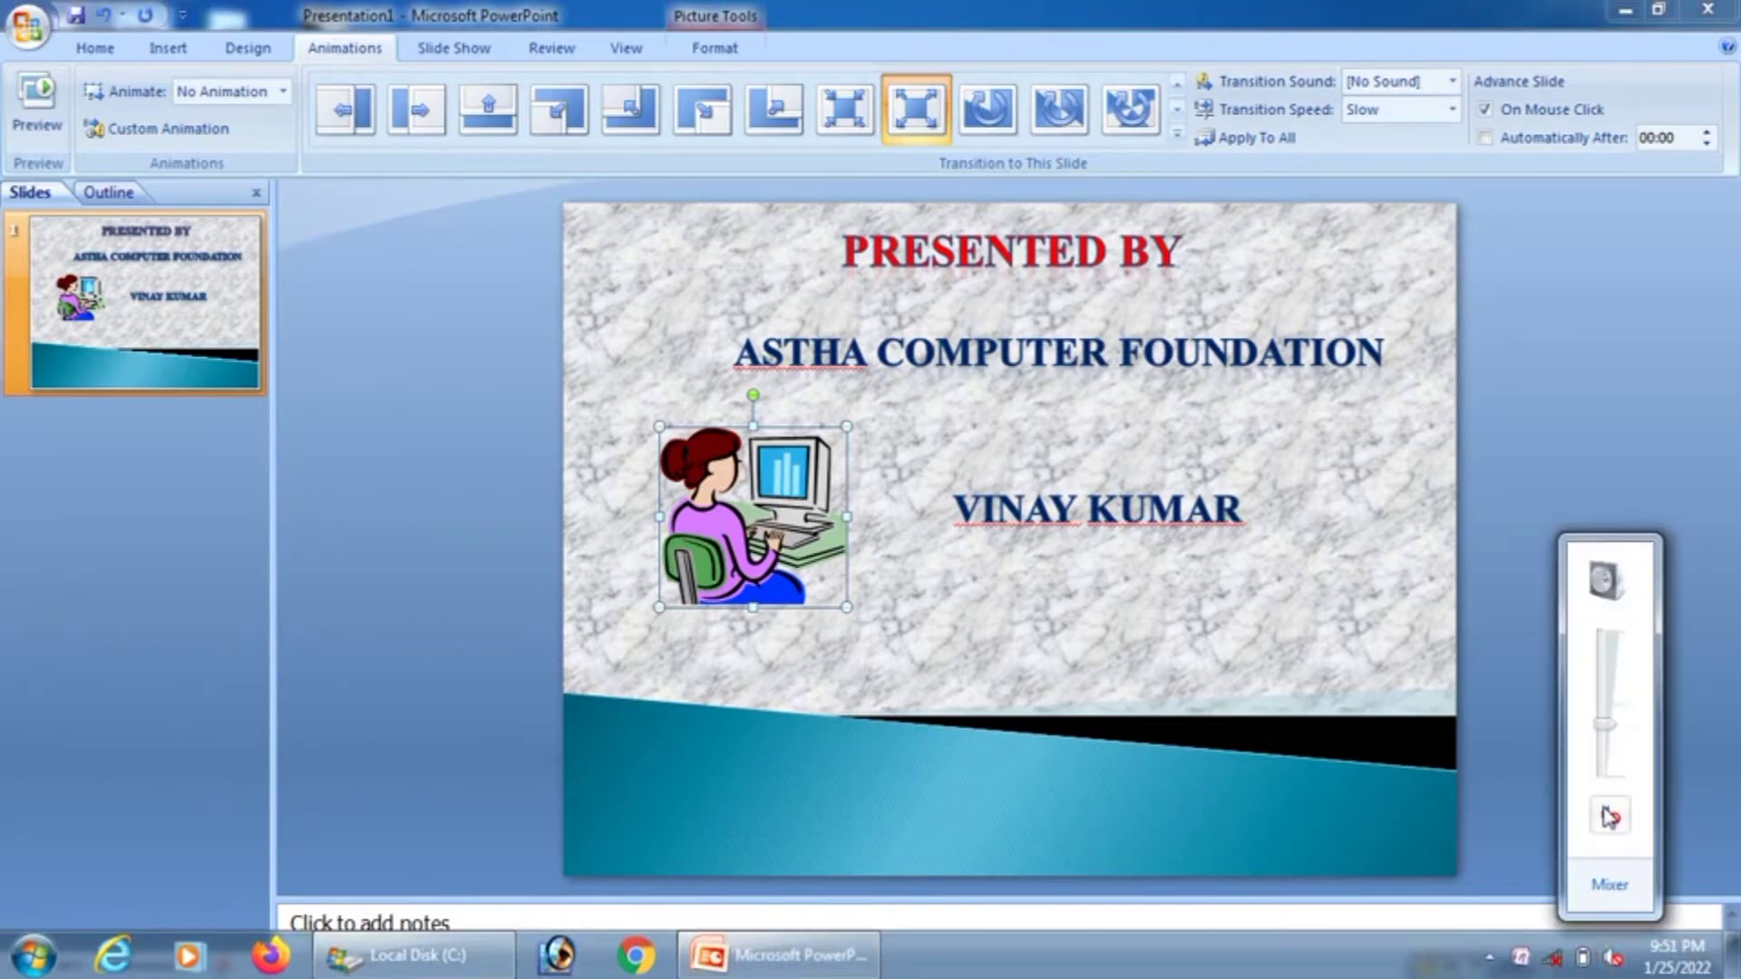
click(1611, 814)
drag(1604, 725, 1605, 635)
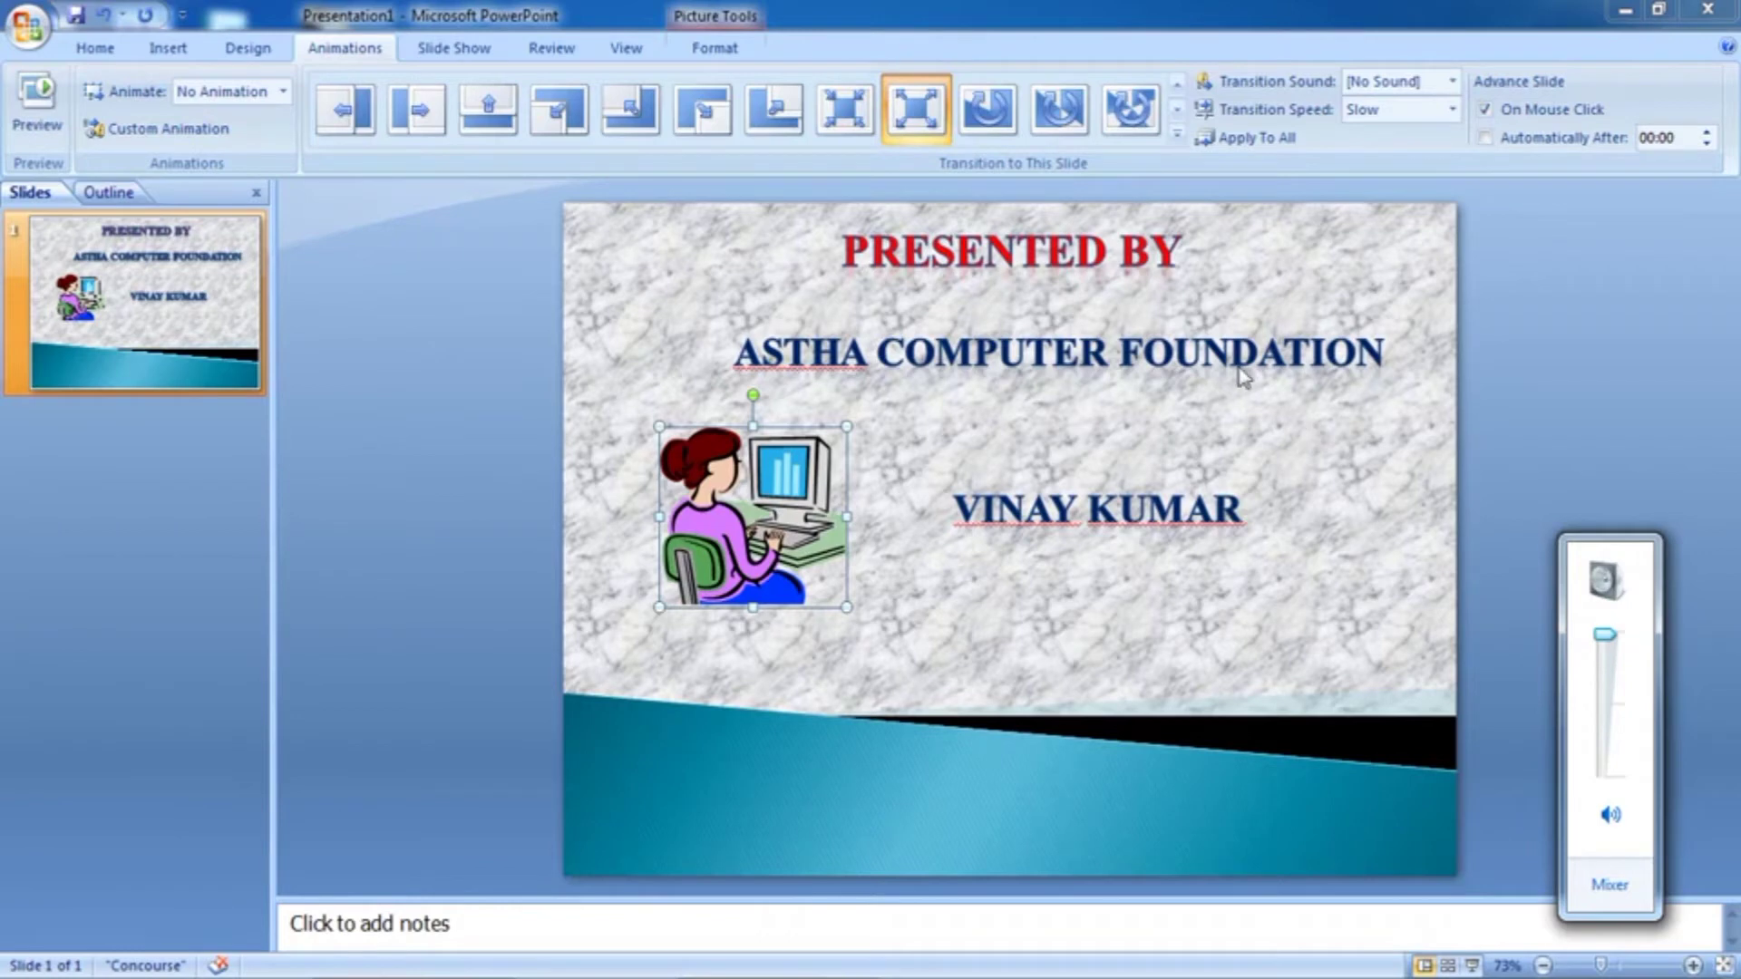
click(1409, 278)
click(1452, 81)
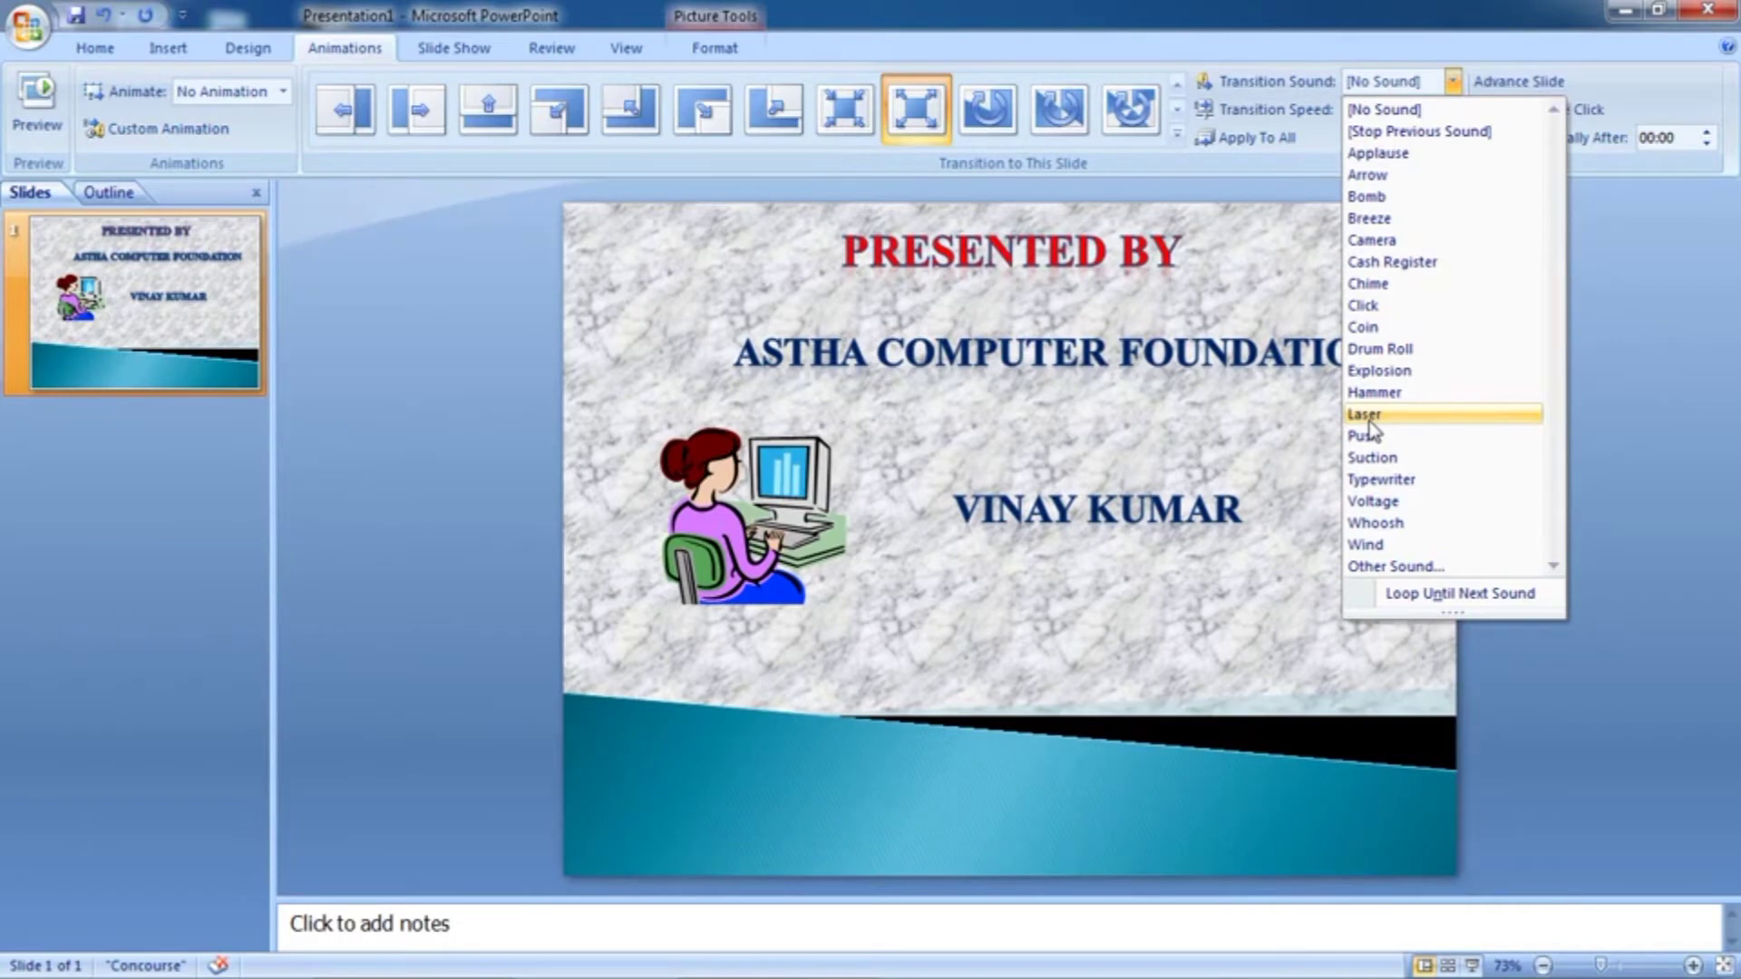
mouse_move(1632, 974)
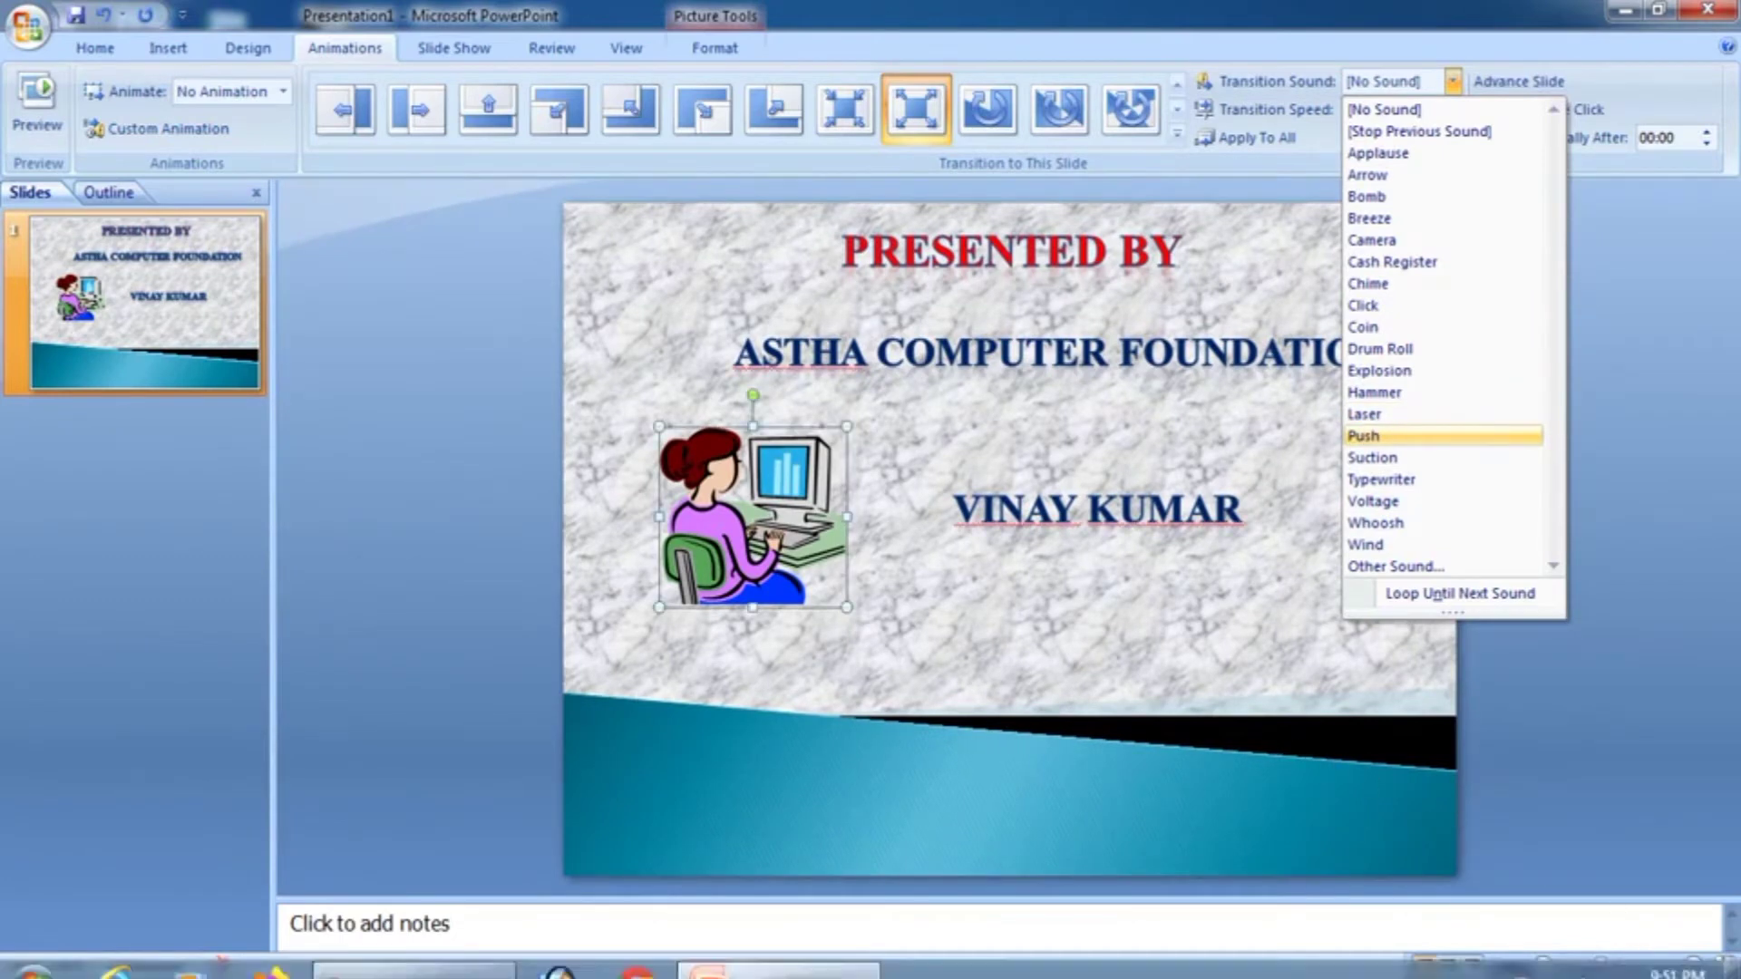
click(1610, 959)
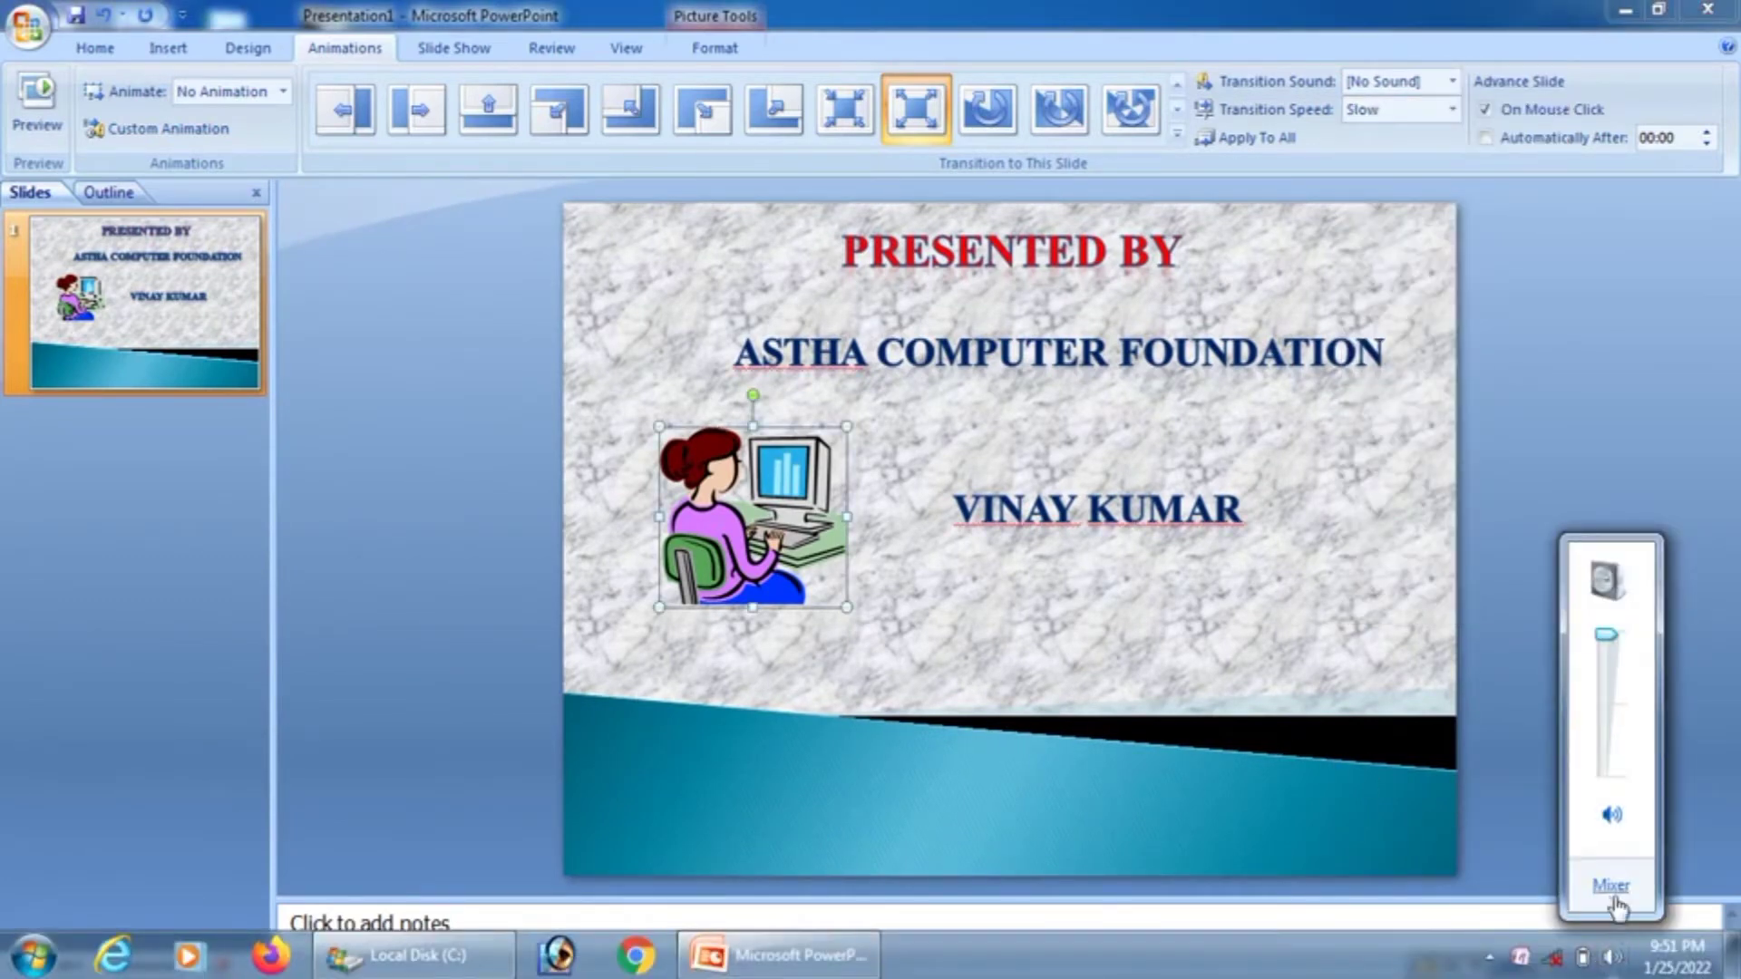
click(1611, 817)
click(1315, 609)
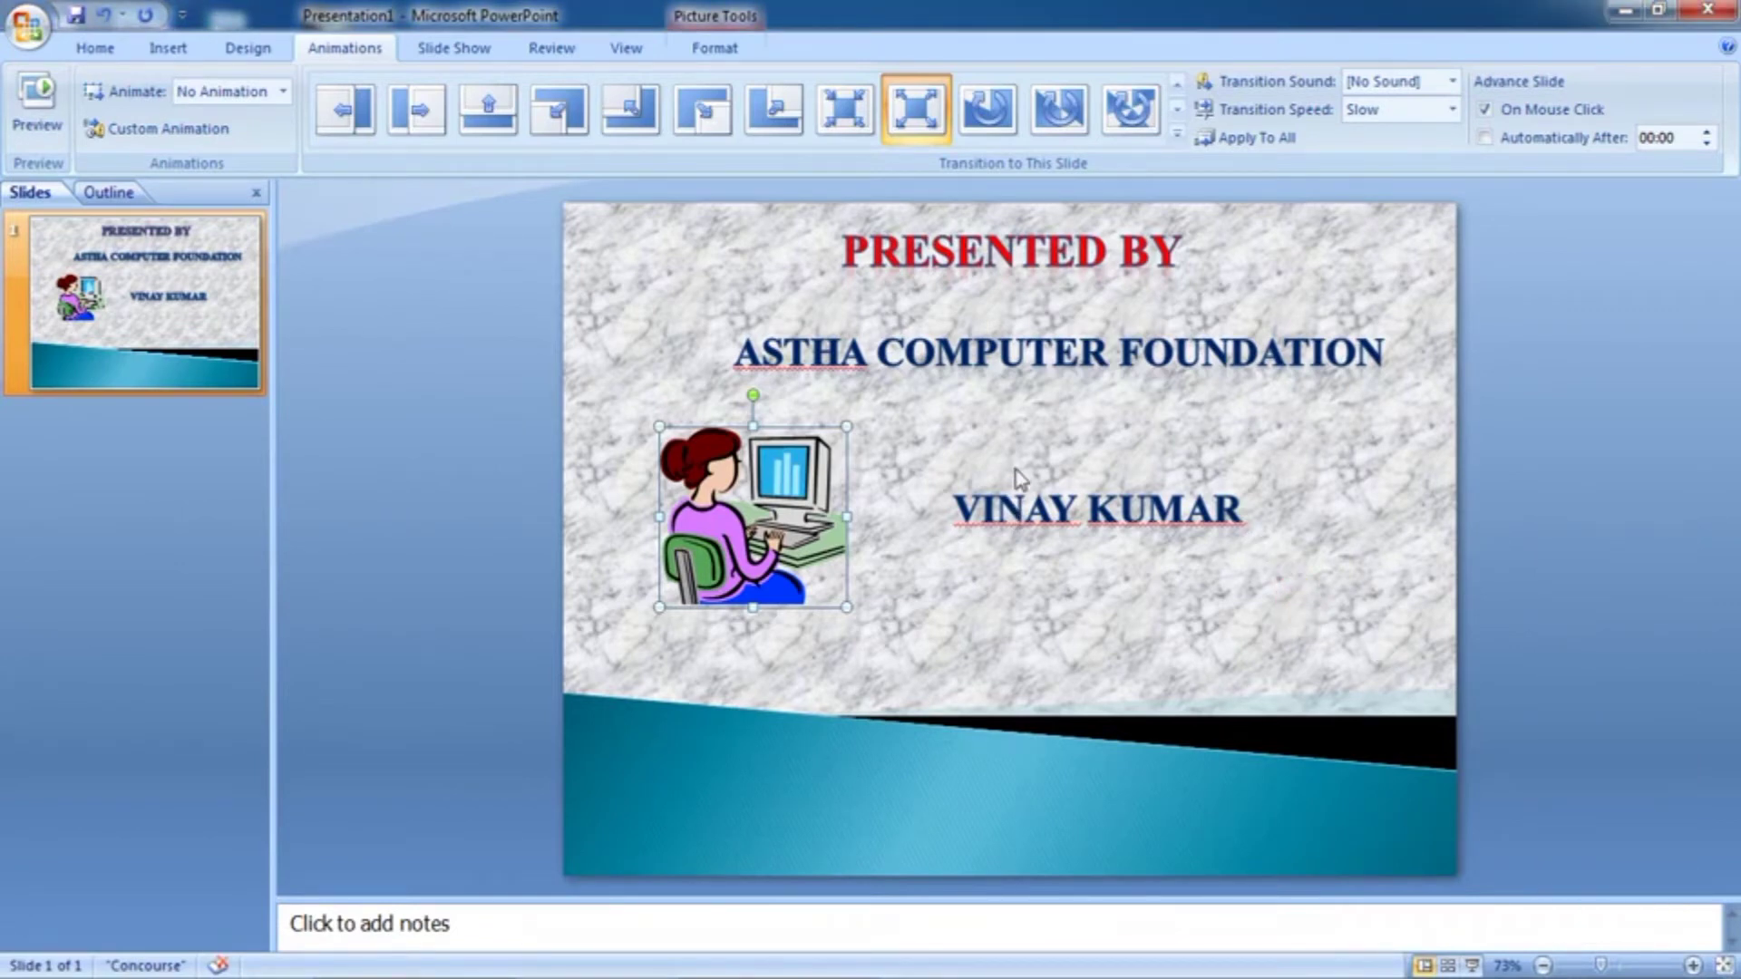
Select the PRESENTED BY heading and bring up the full list of entrance effects
click(152, 134)
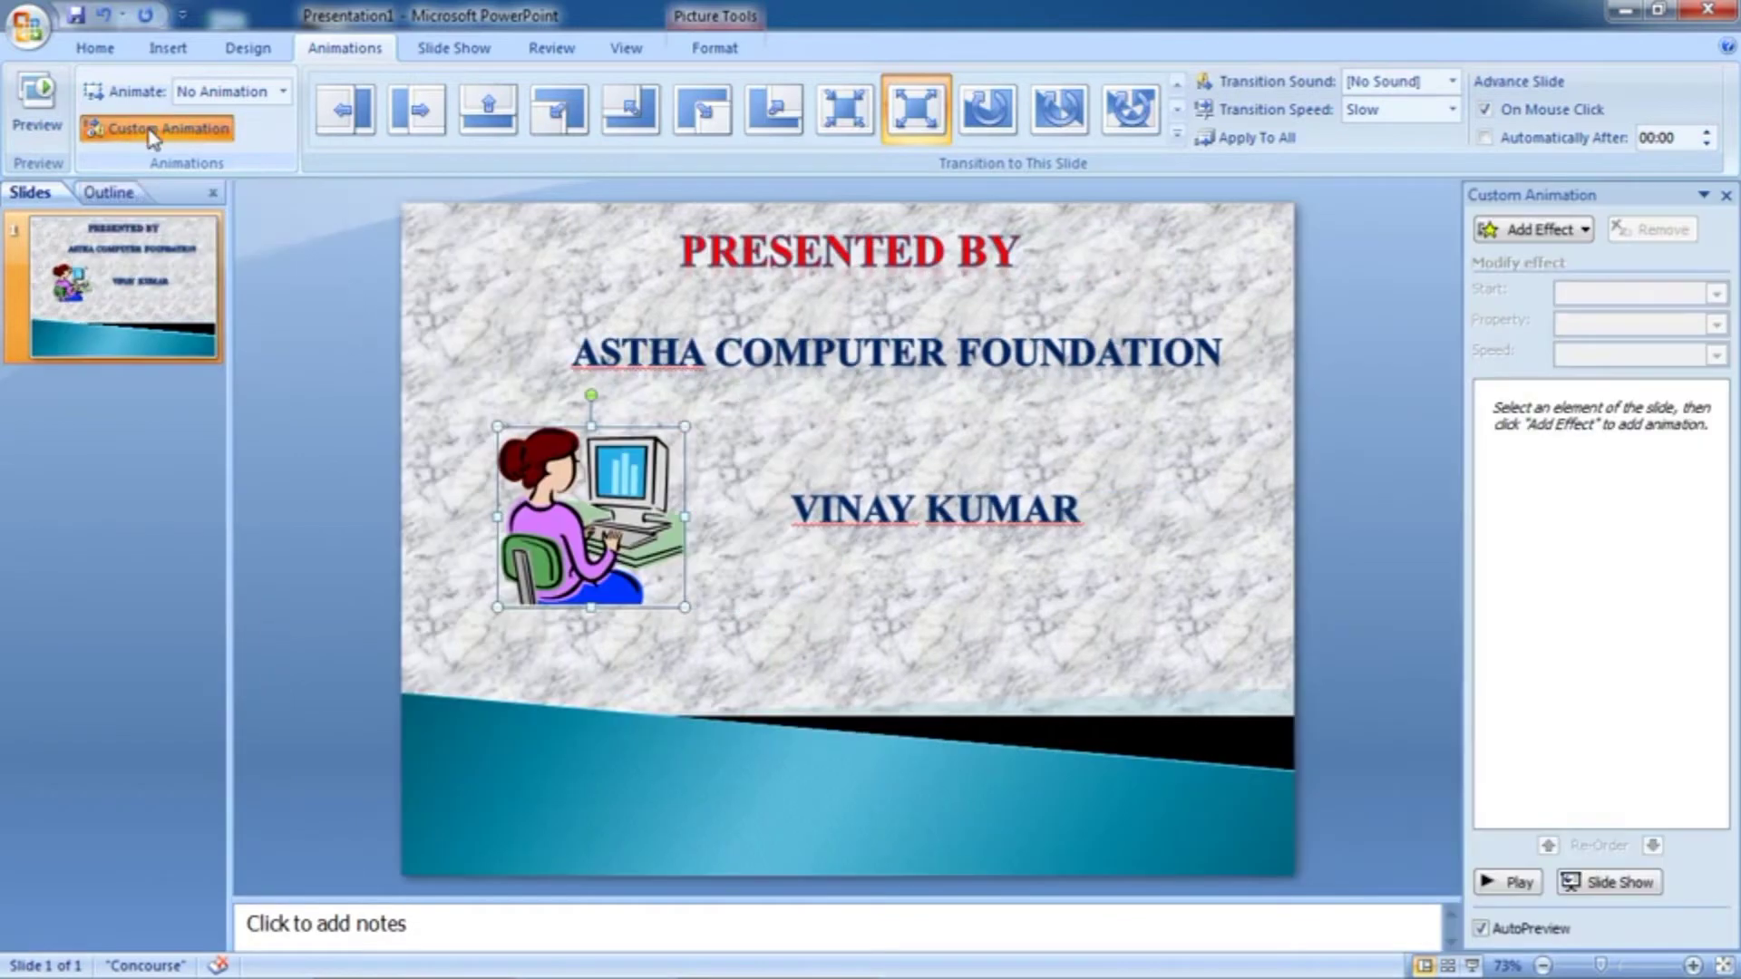
click(798, 267)
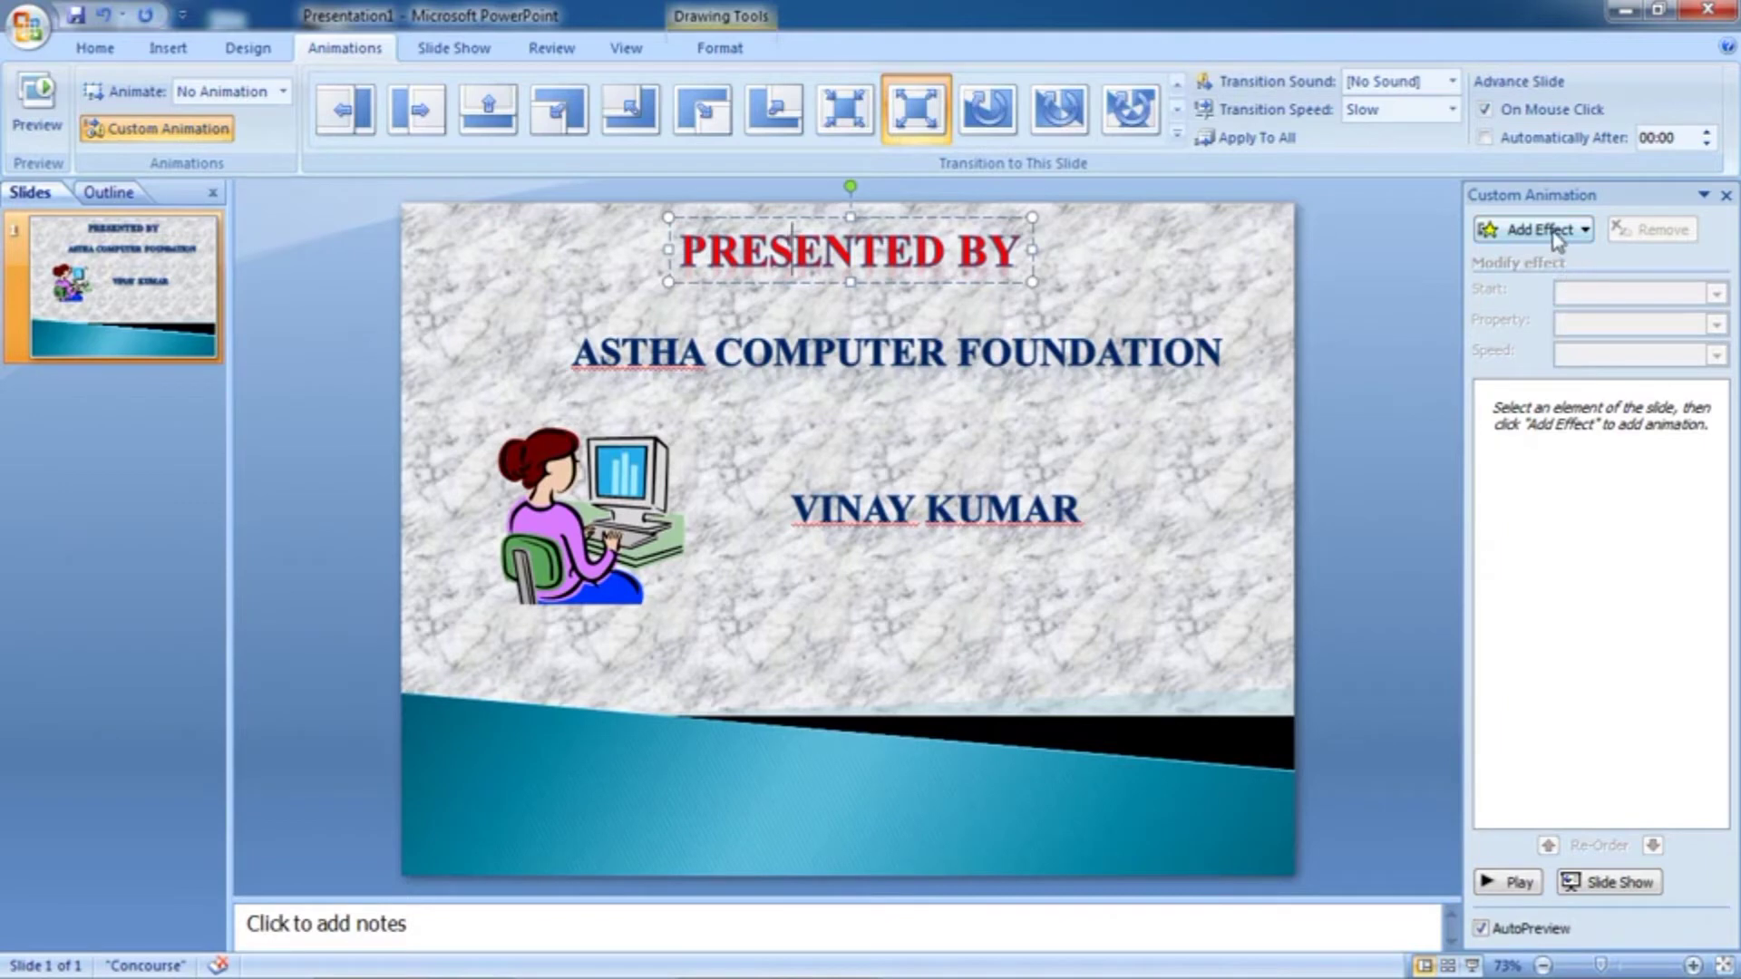
click(1557, 232)
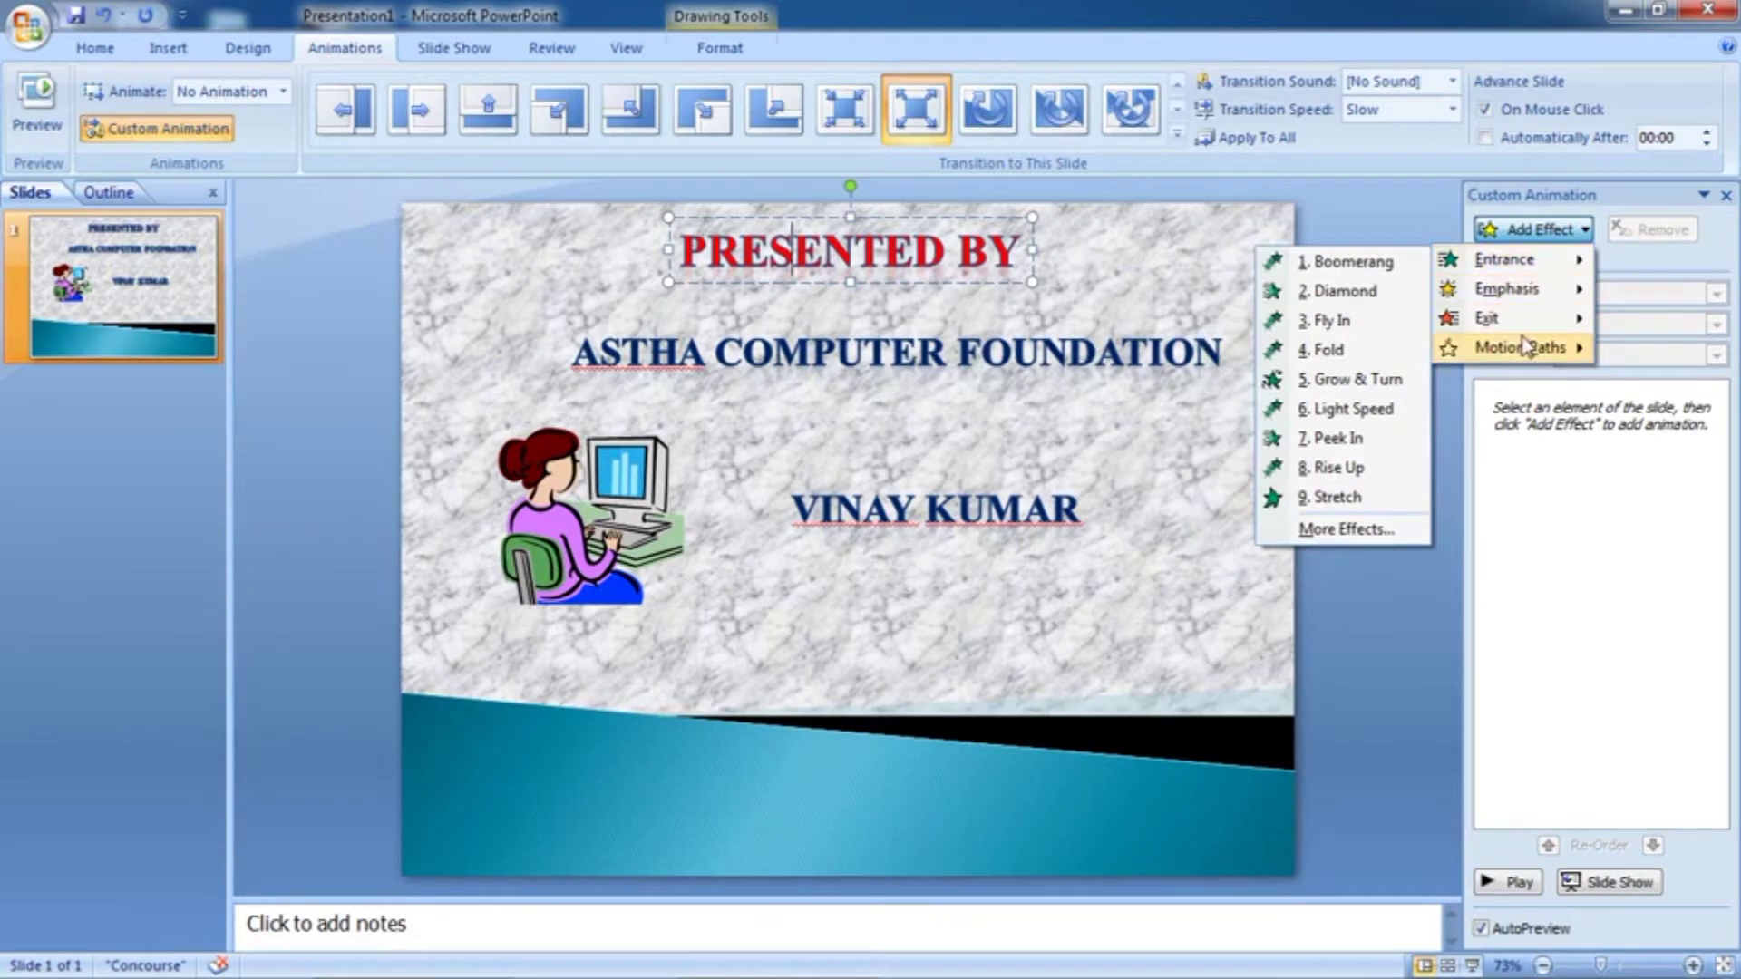
mouse_move(1504, 259)
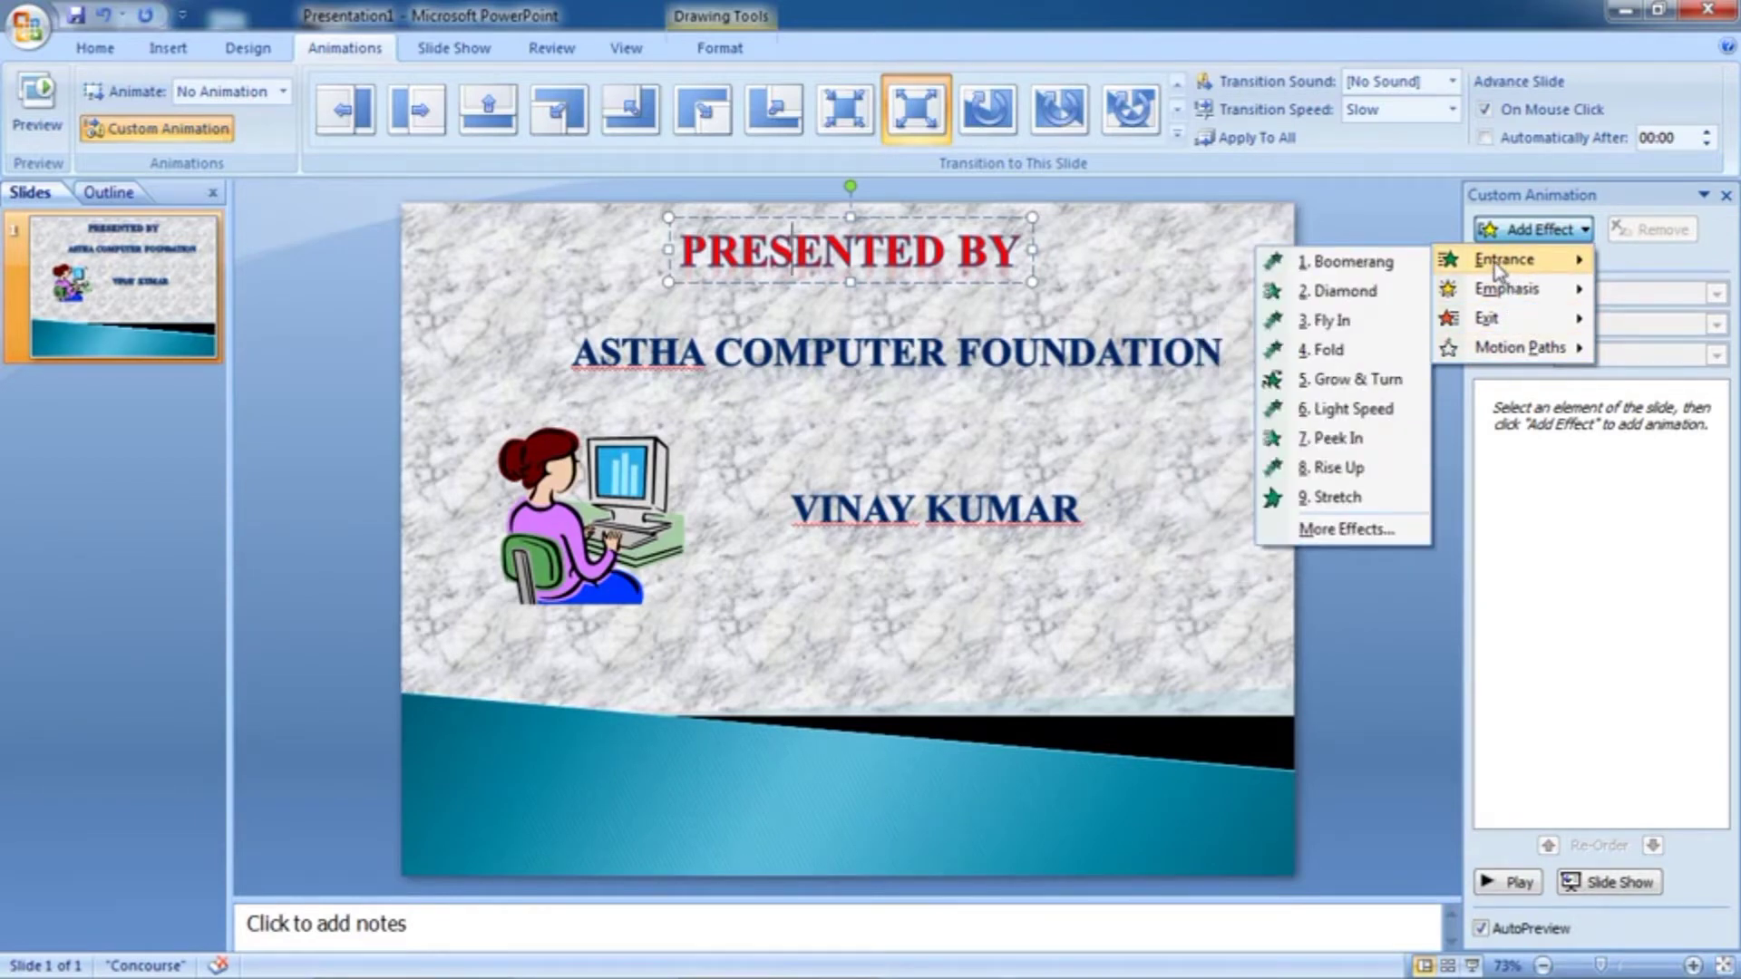
click(1348, 531)
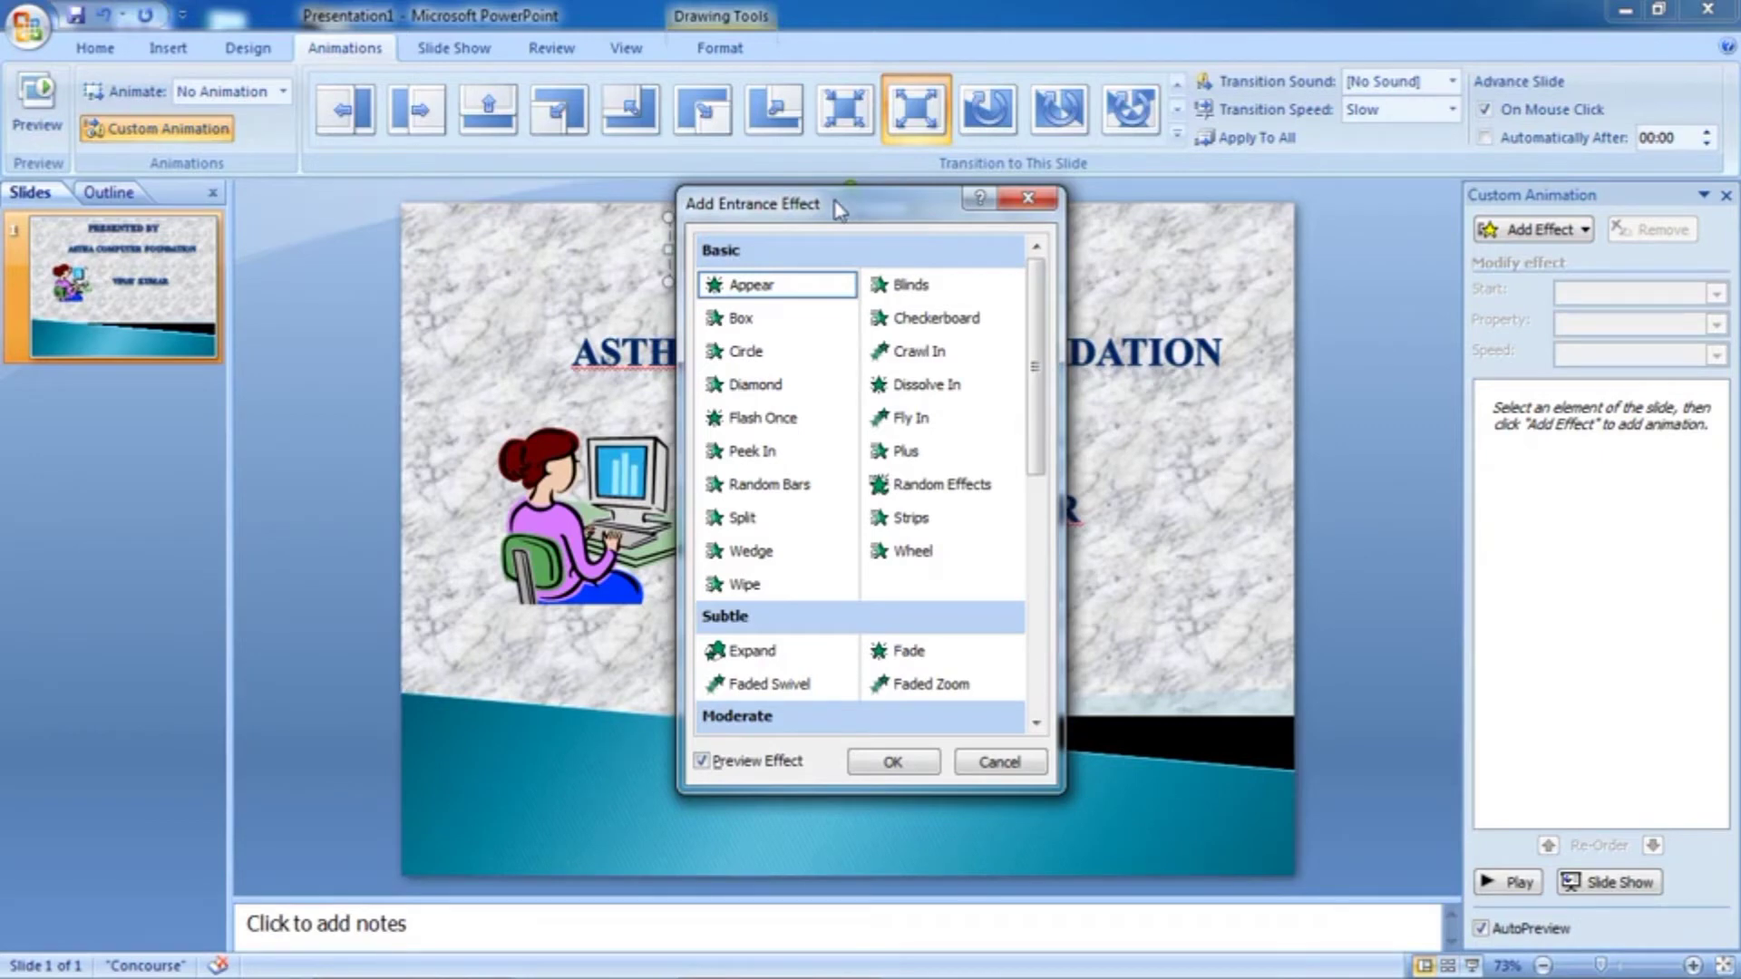
mouse_move(839, 208)
mouse_down()
mouse_move(1254, 222)
mouse_move(1443, 205)
mouse_up()
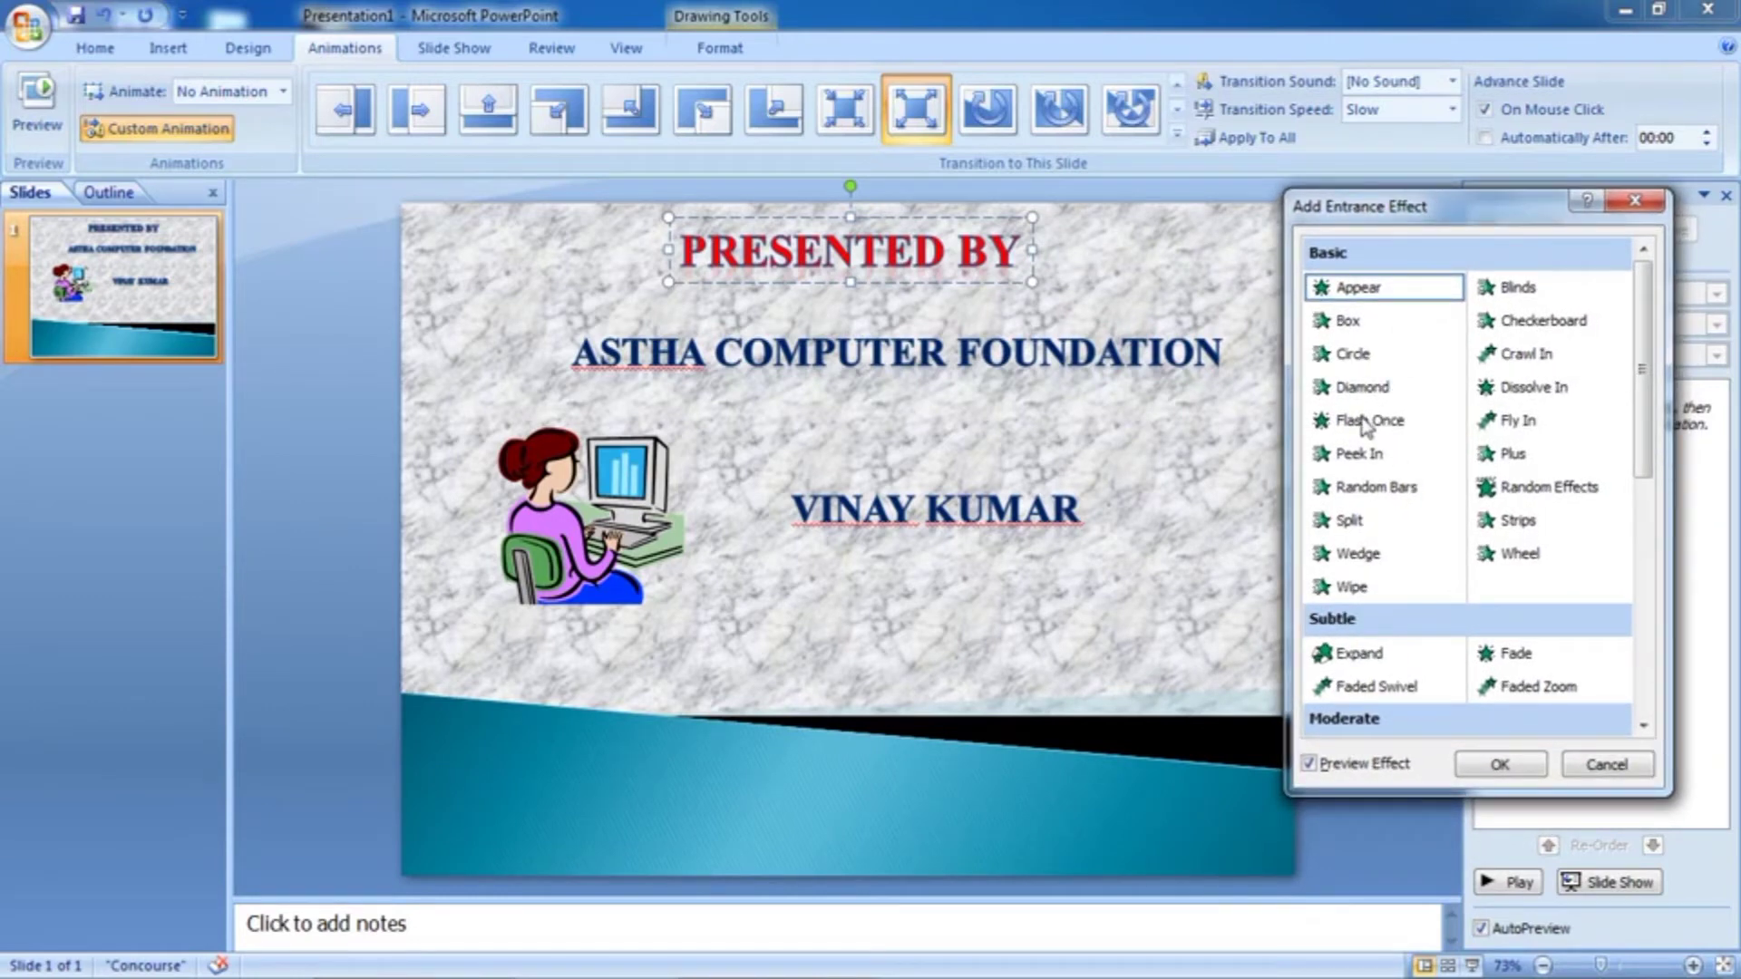
Preview Diamond, Peek In, Random Bars, Wedge and Expand, then apply Grow & Turn
click(1364, 390)
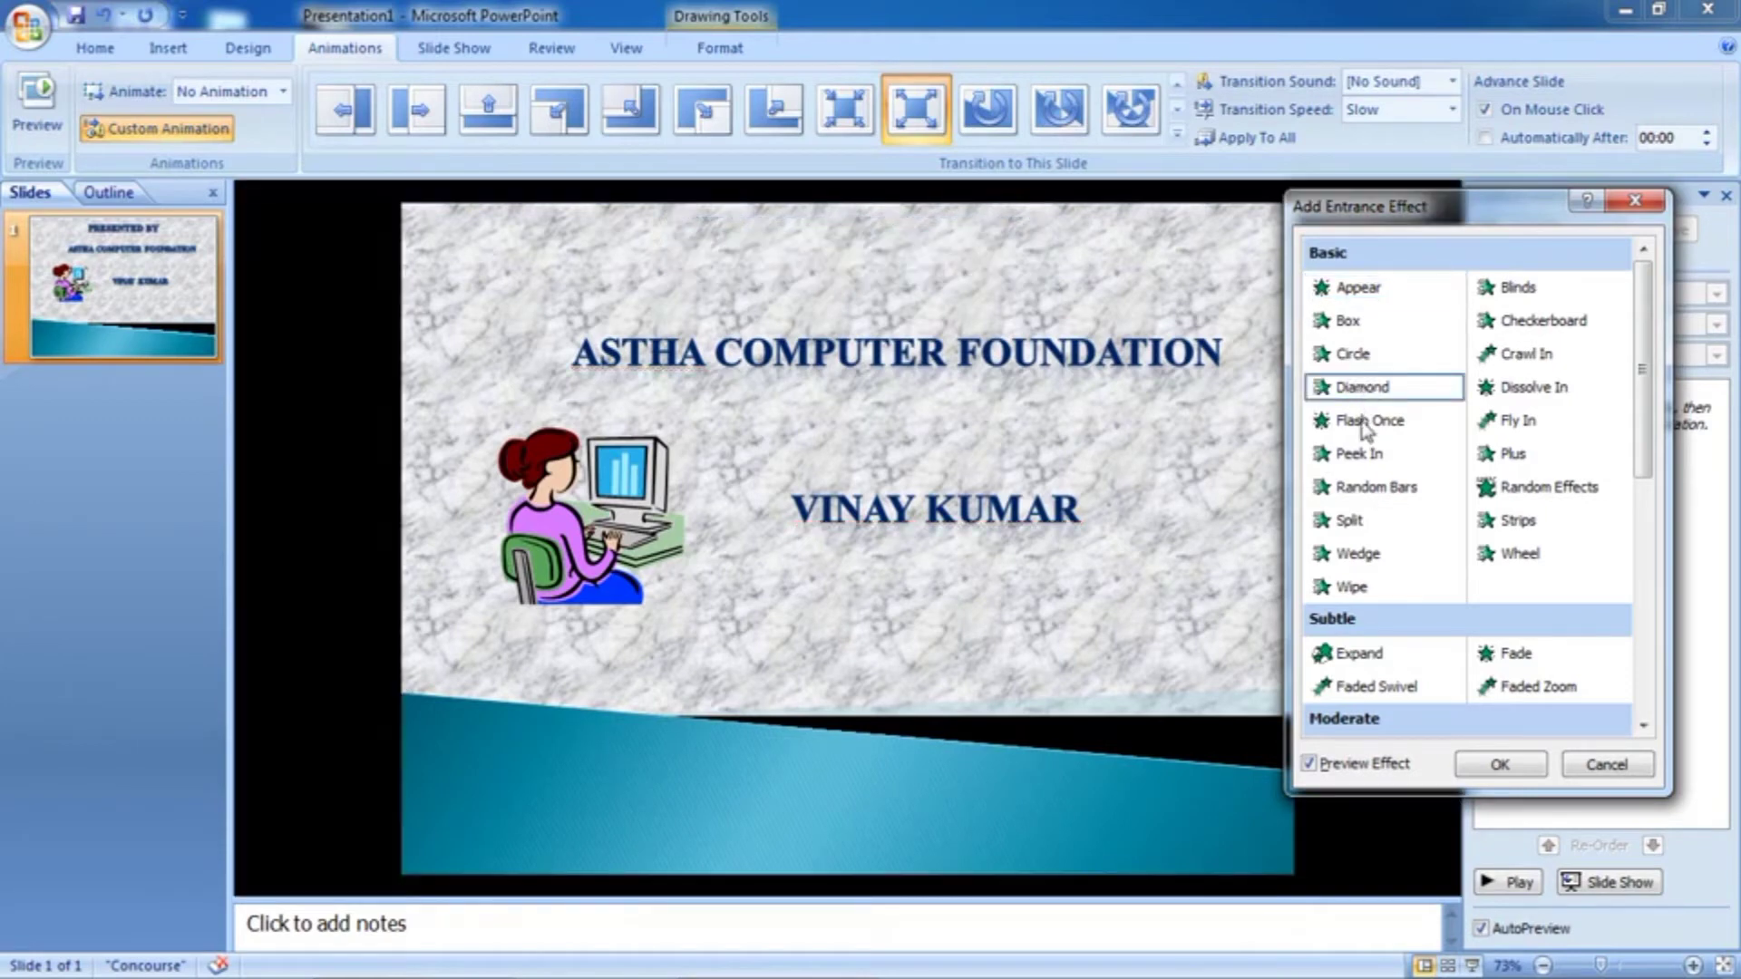
click(1360, 454)
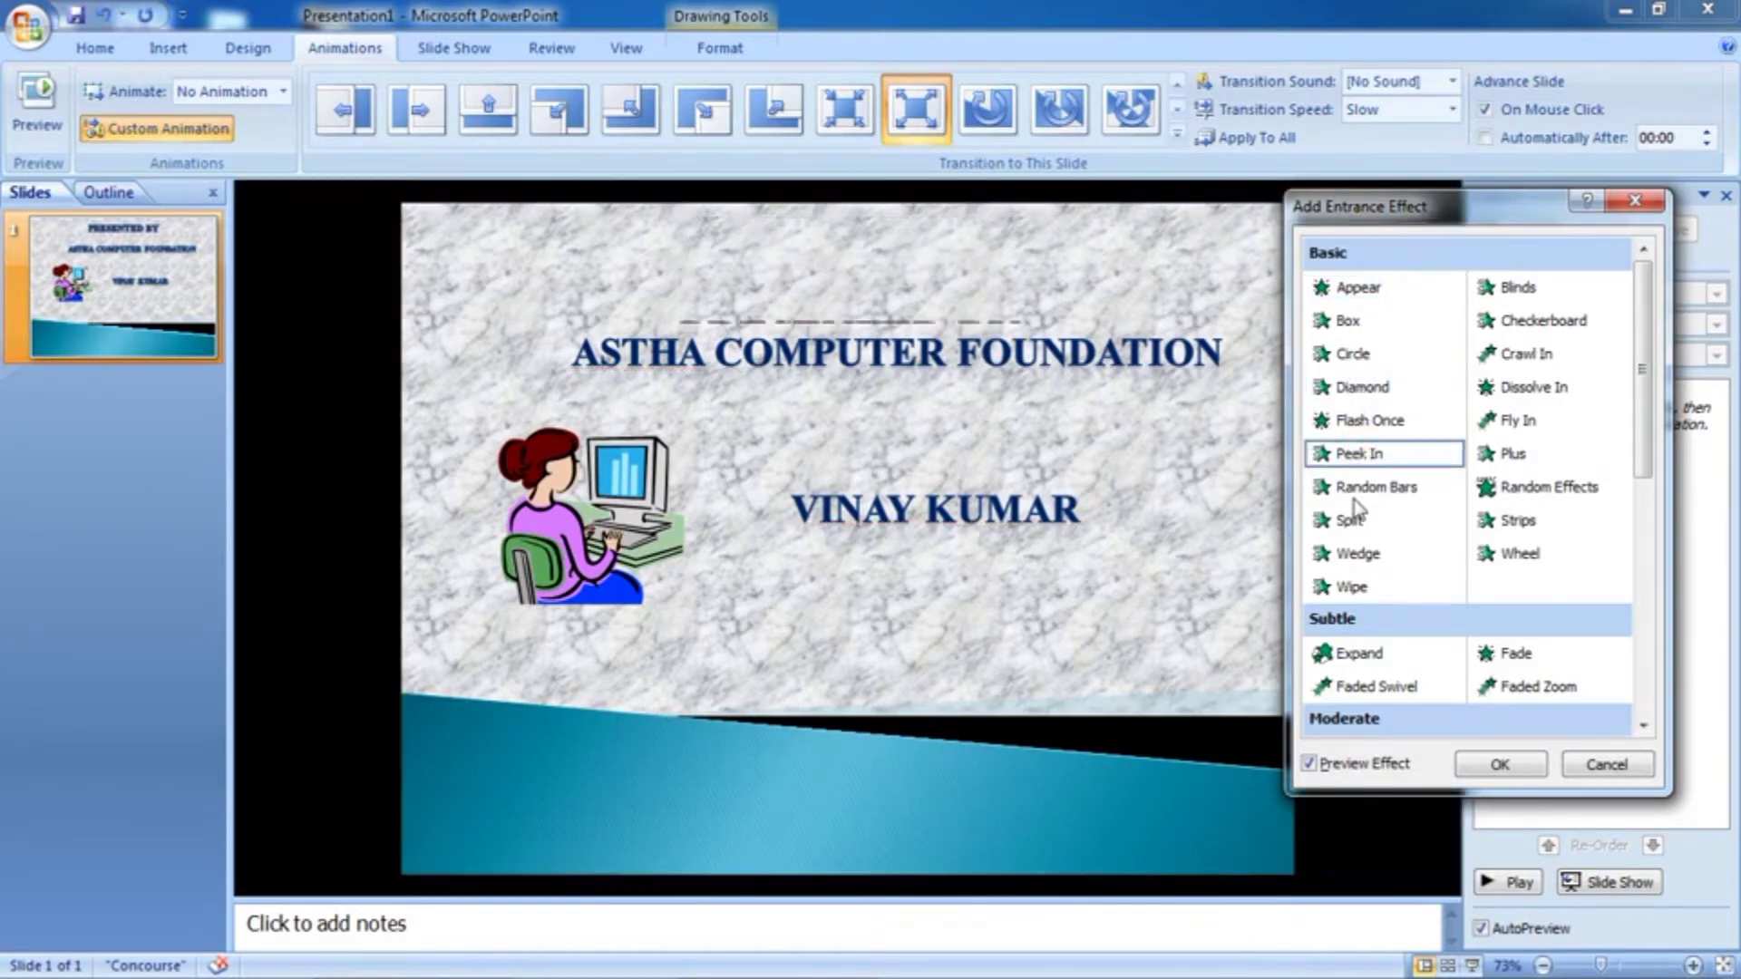
click(1357, 490)
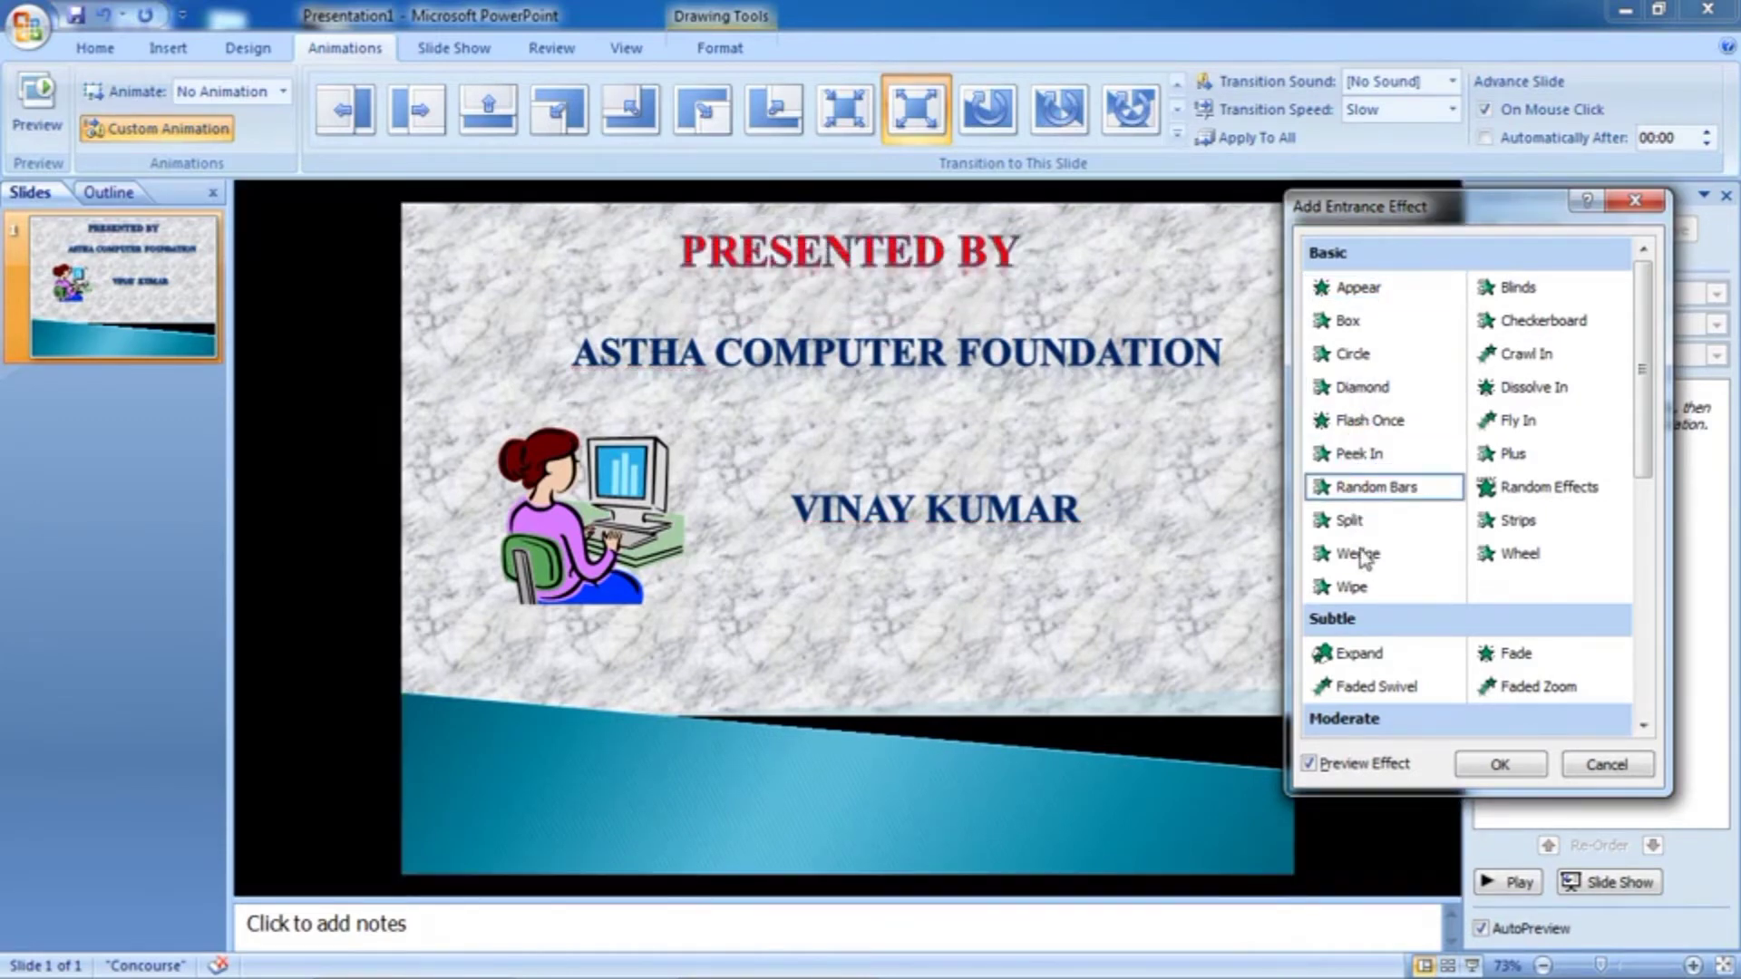
click(1363, 555)
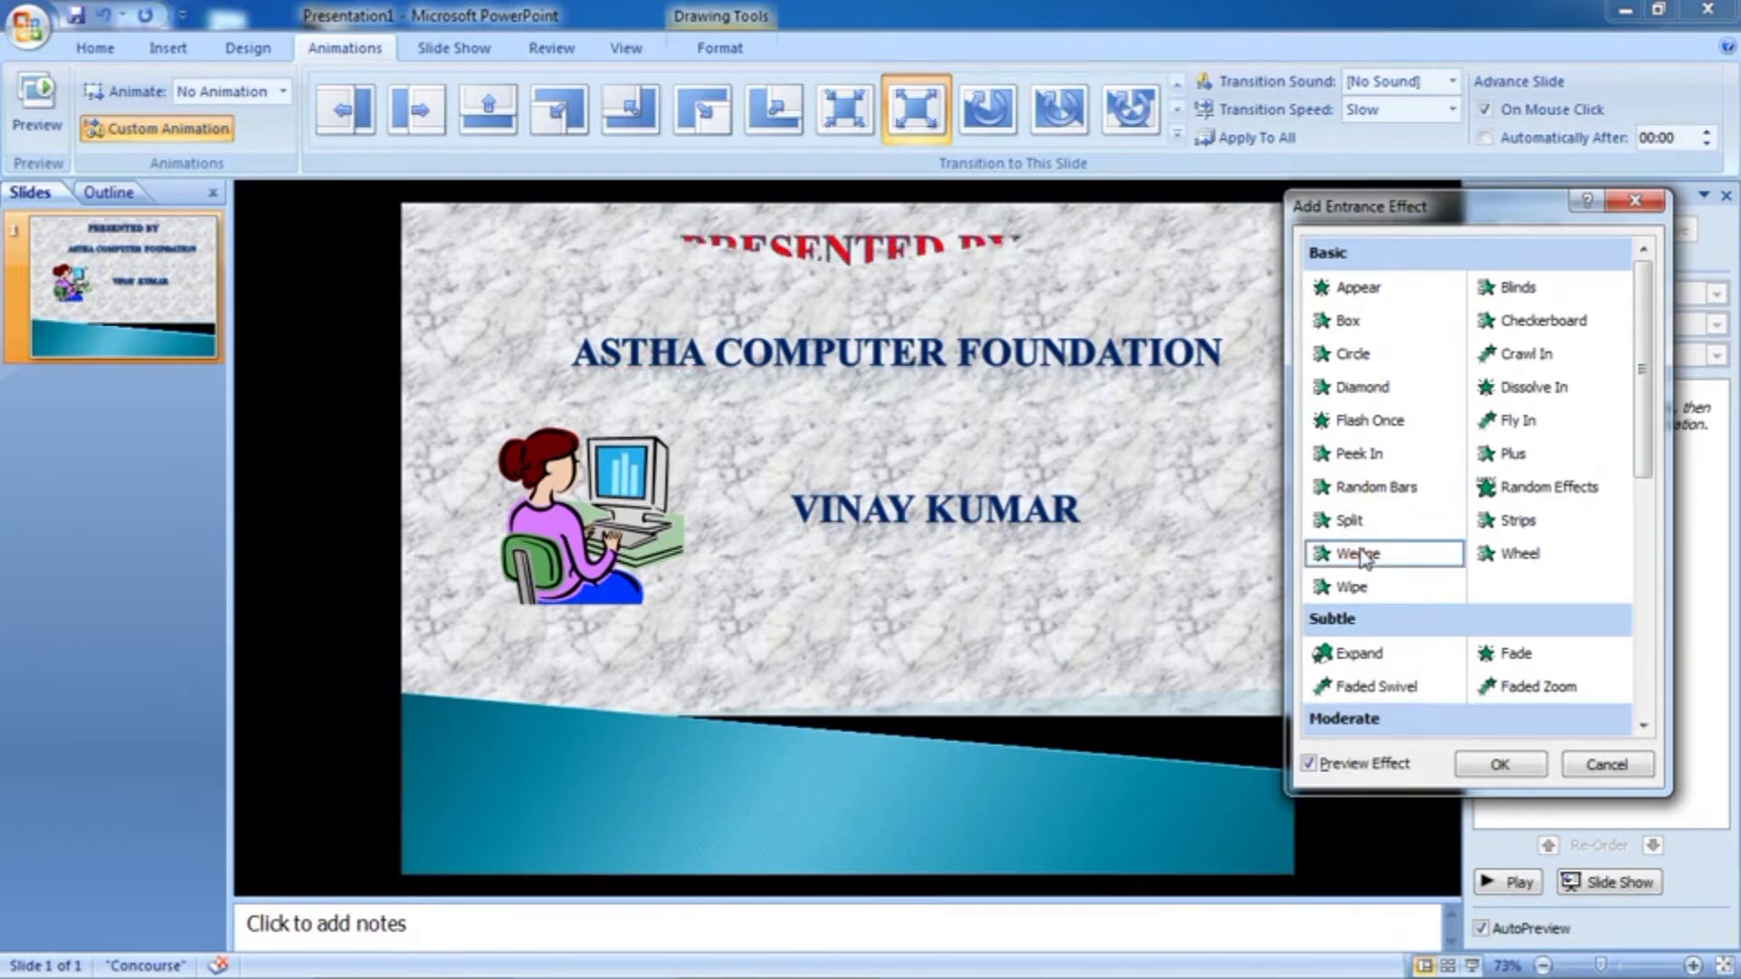
drag(1644, 444, 1643, 567)
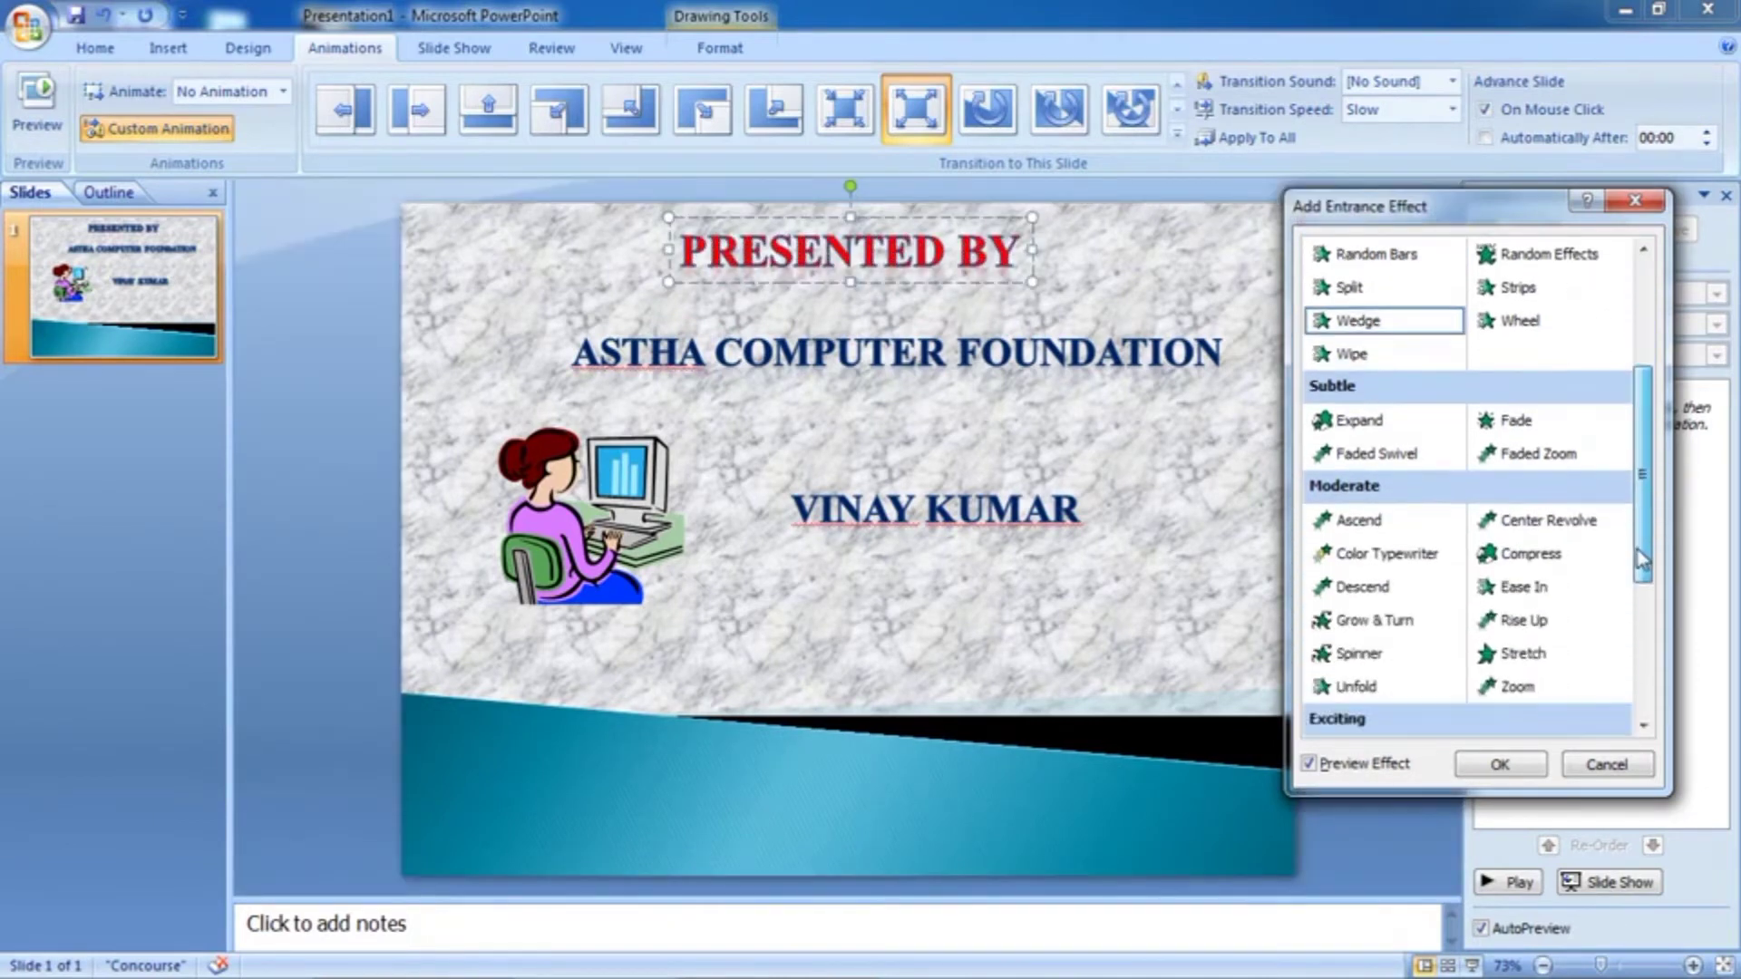
click(1363, 425)
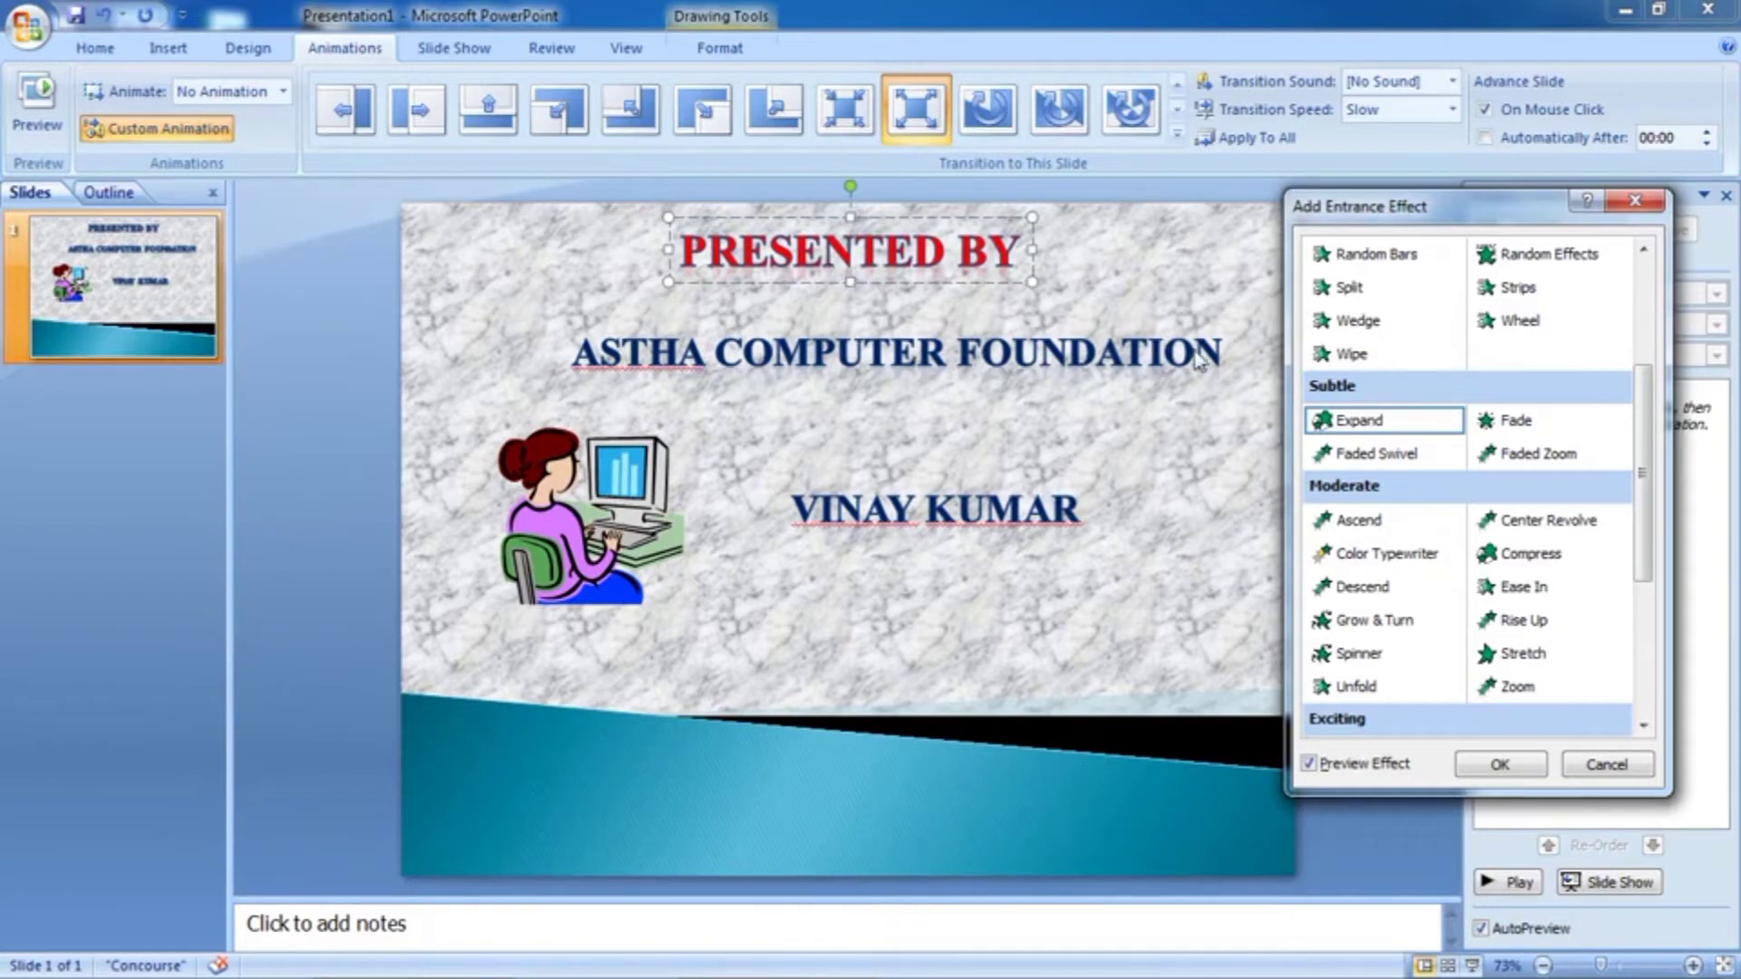
click(1361, 327)
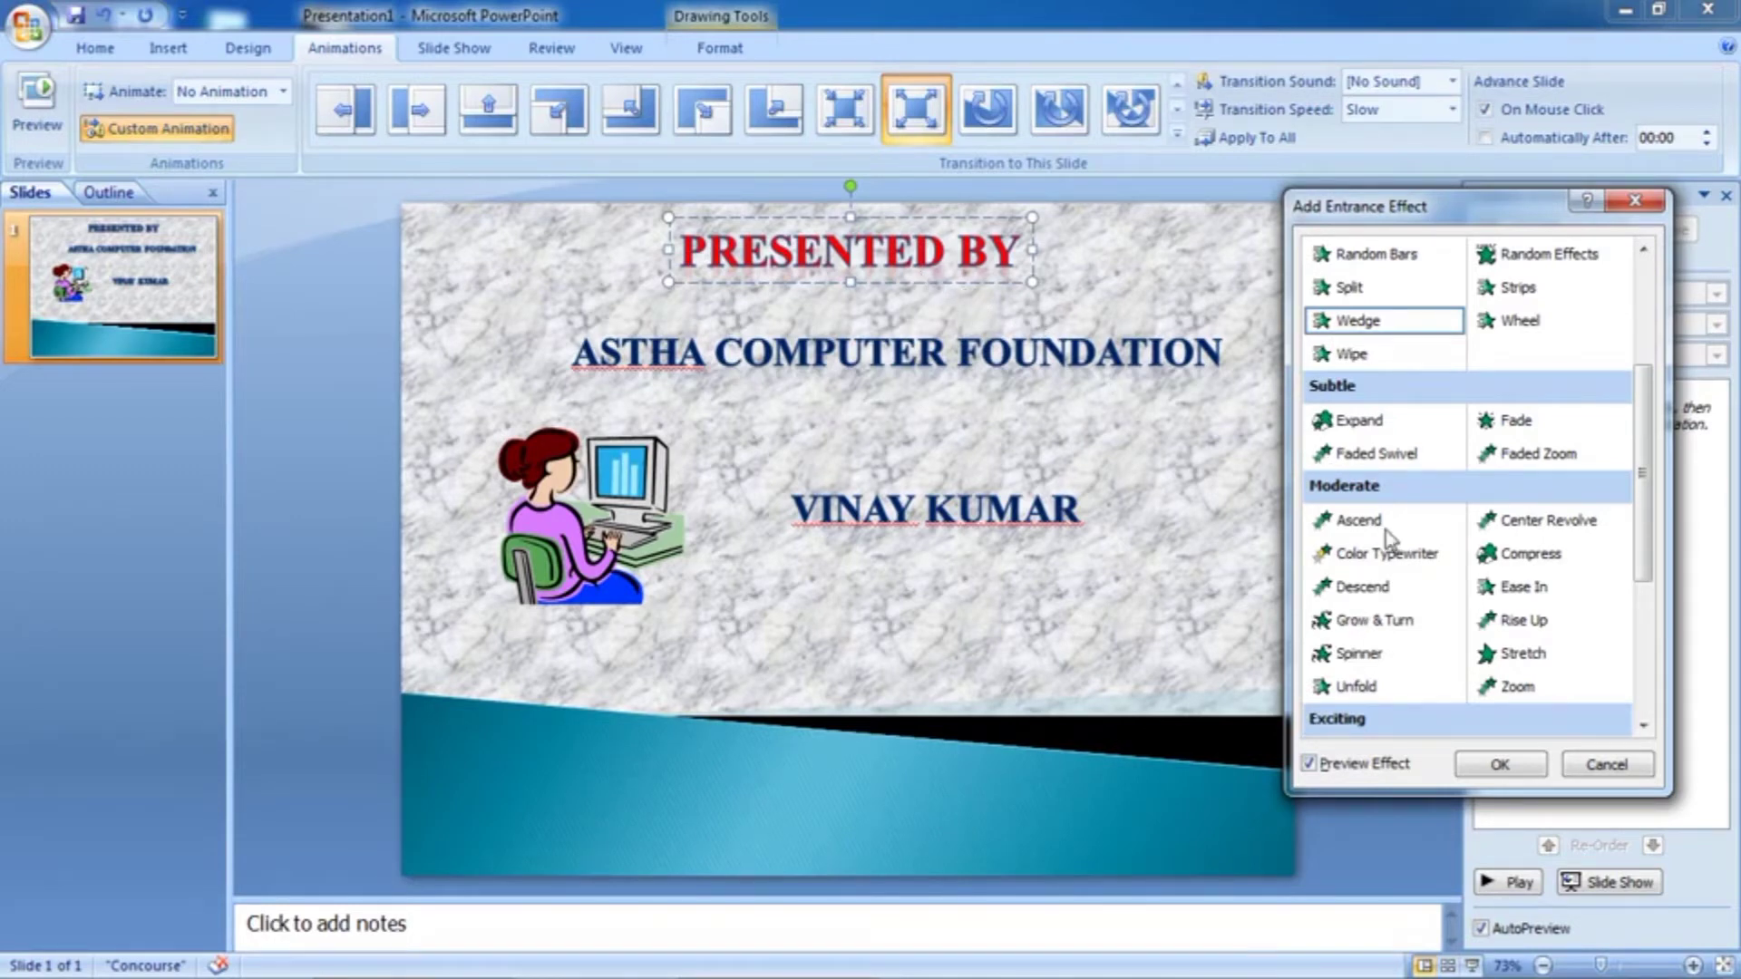
click(1364, 624)
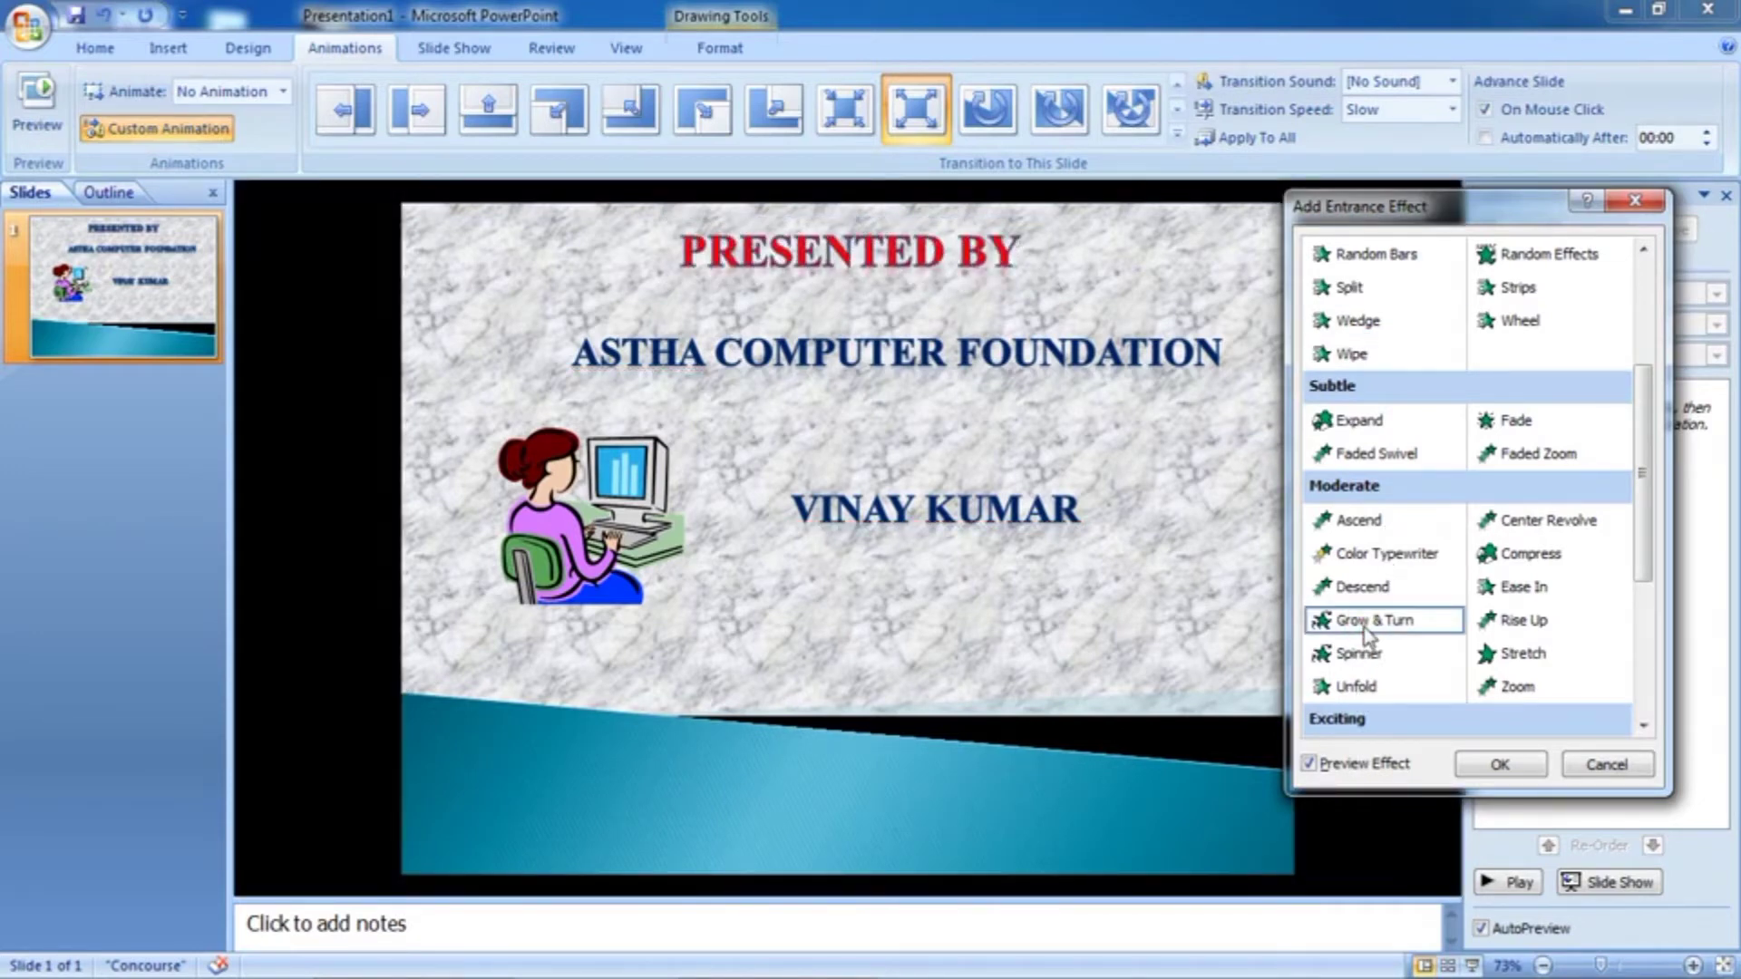
click(1499, 766)
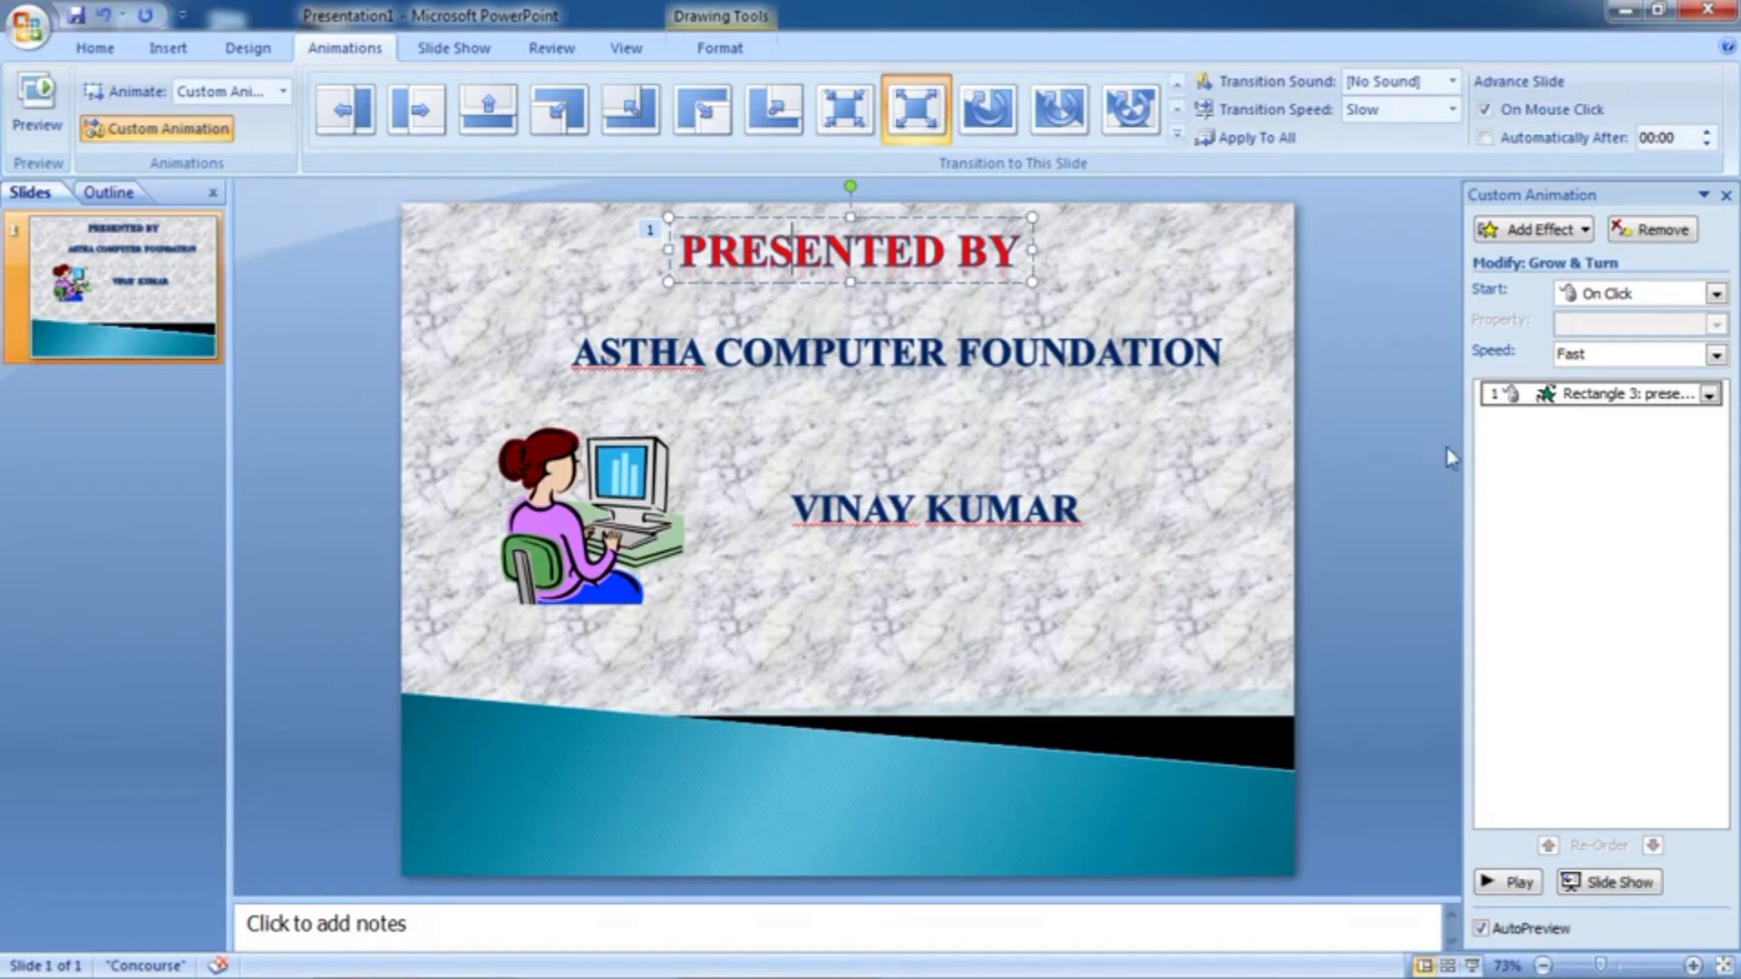
Change the Grow & Turn animation speed from Fast to Medium
click(1717, 356)
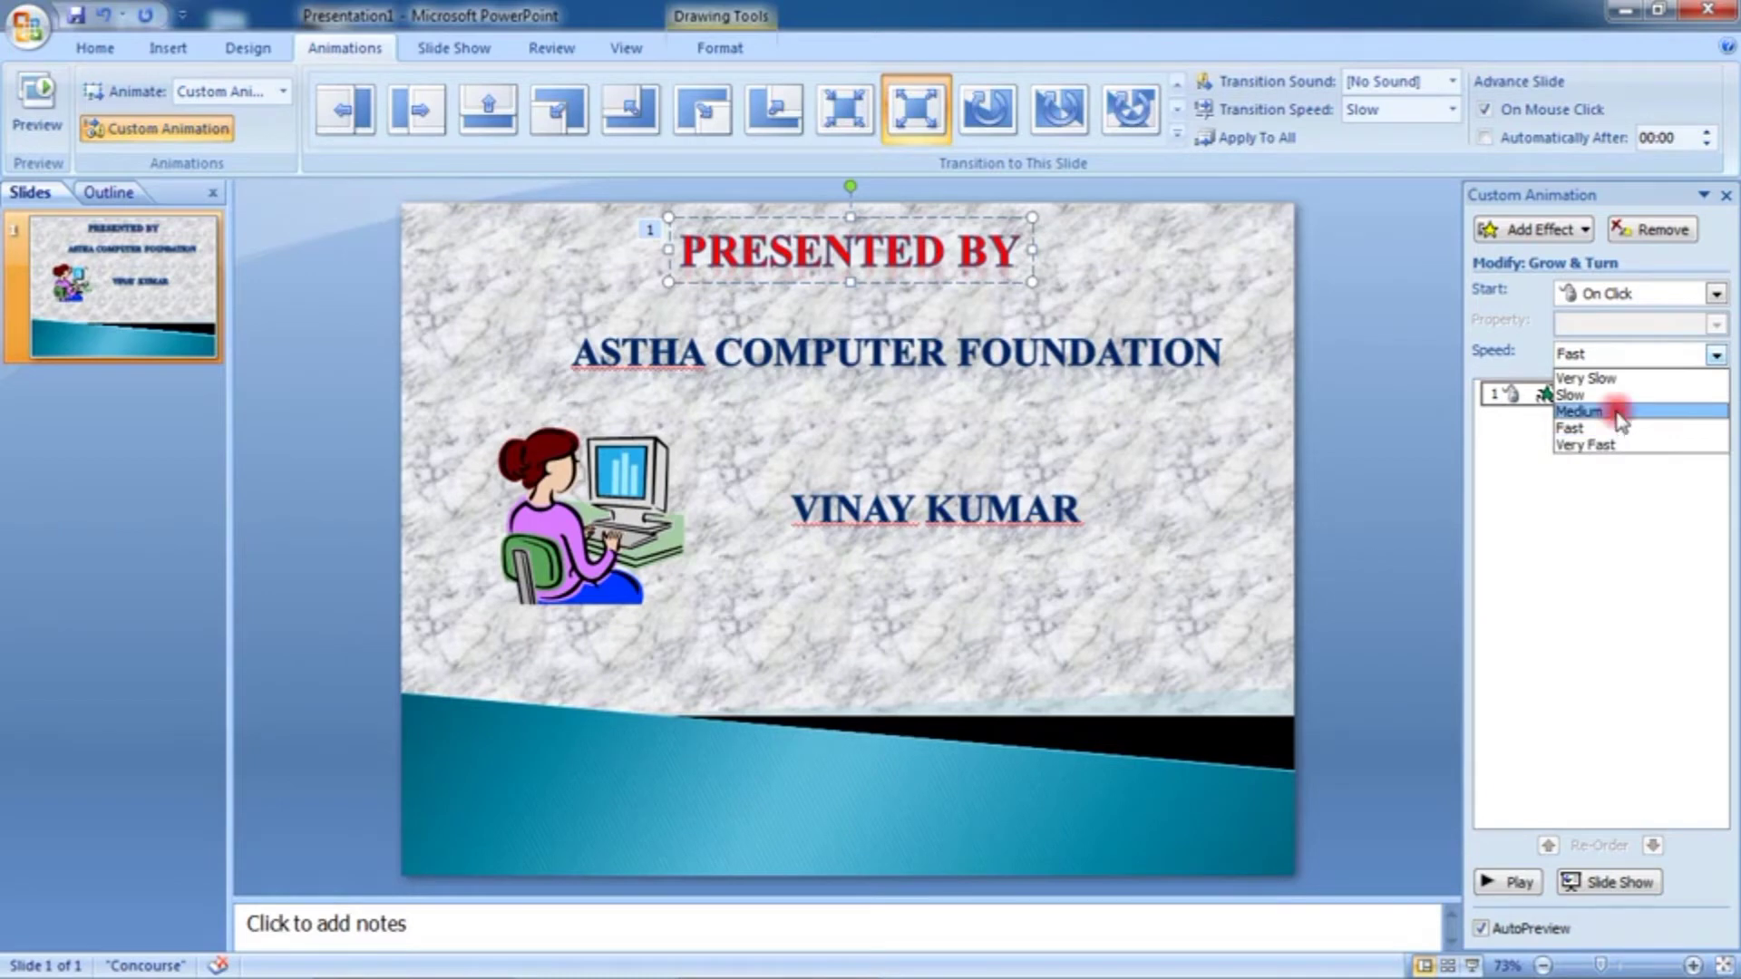
click(1621, 415)
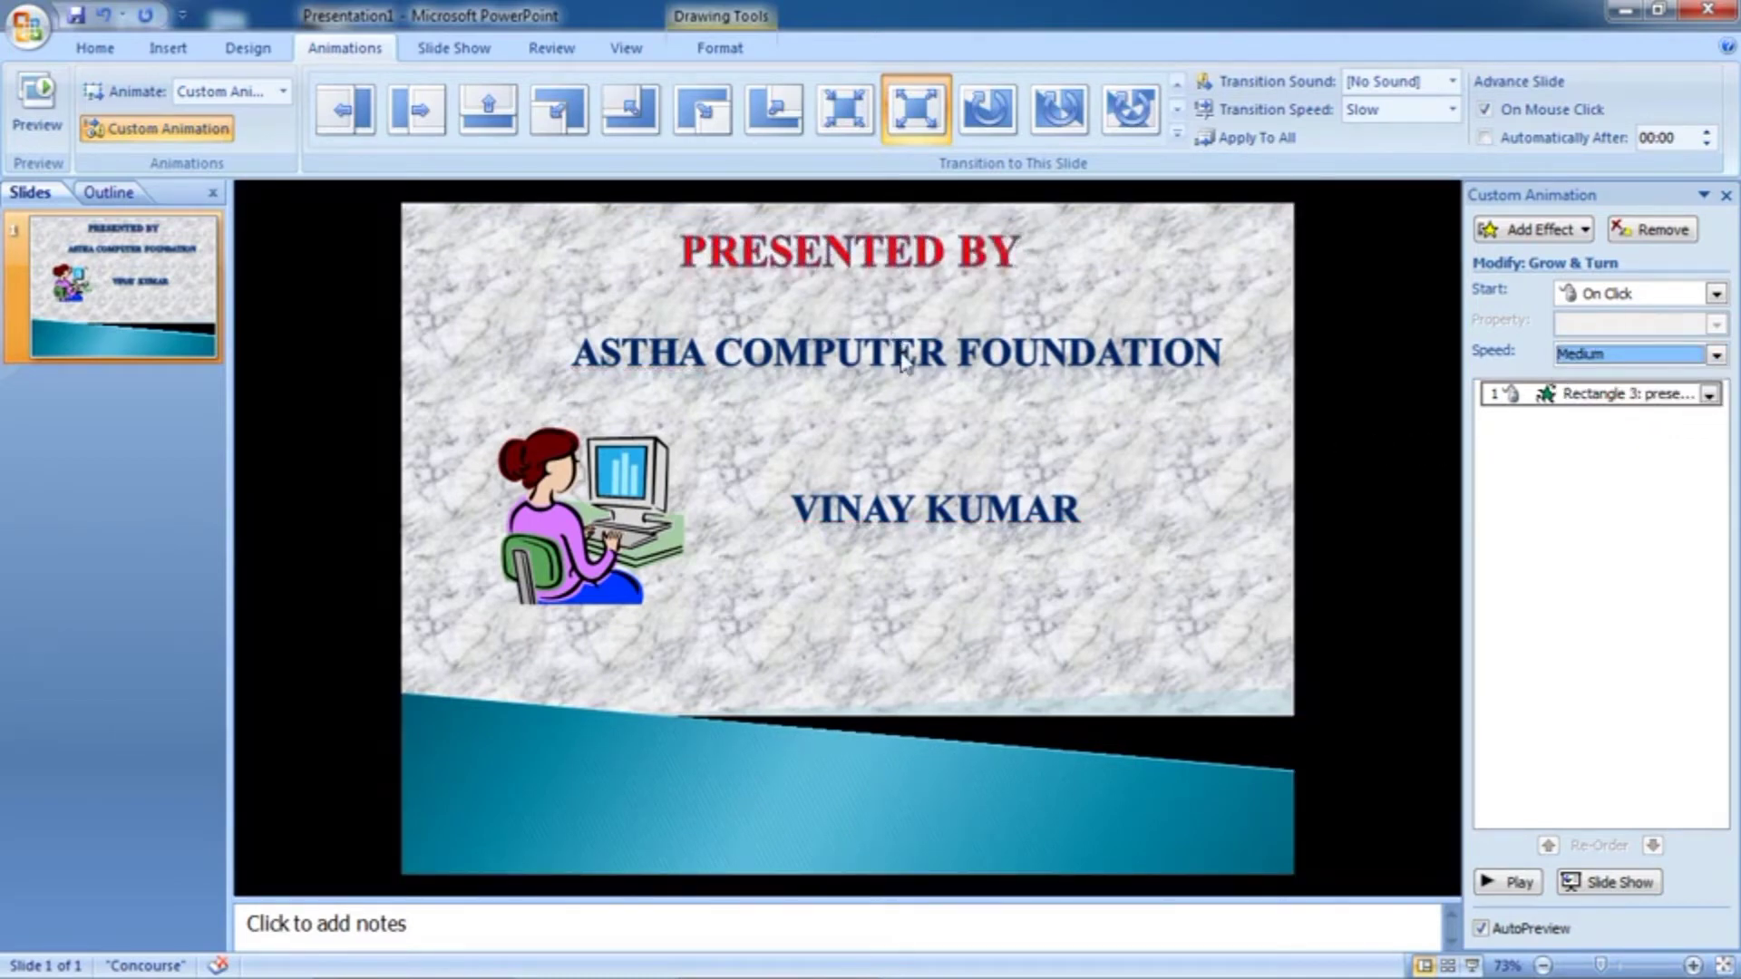
Give the ASTHA COMPUTER FOUNDATION text an Ease In entrance effect as animation step 2
click(926, 363)
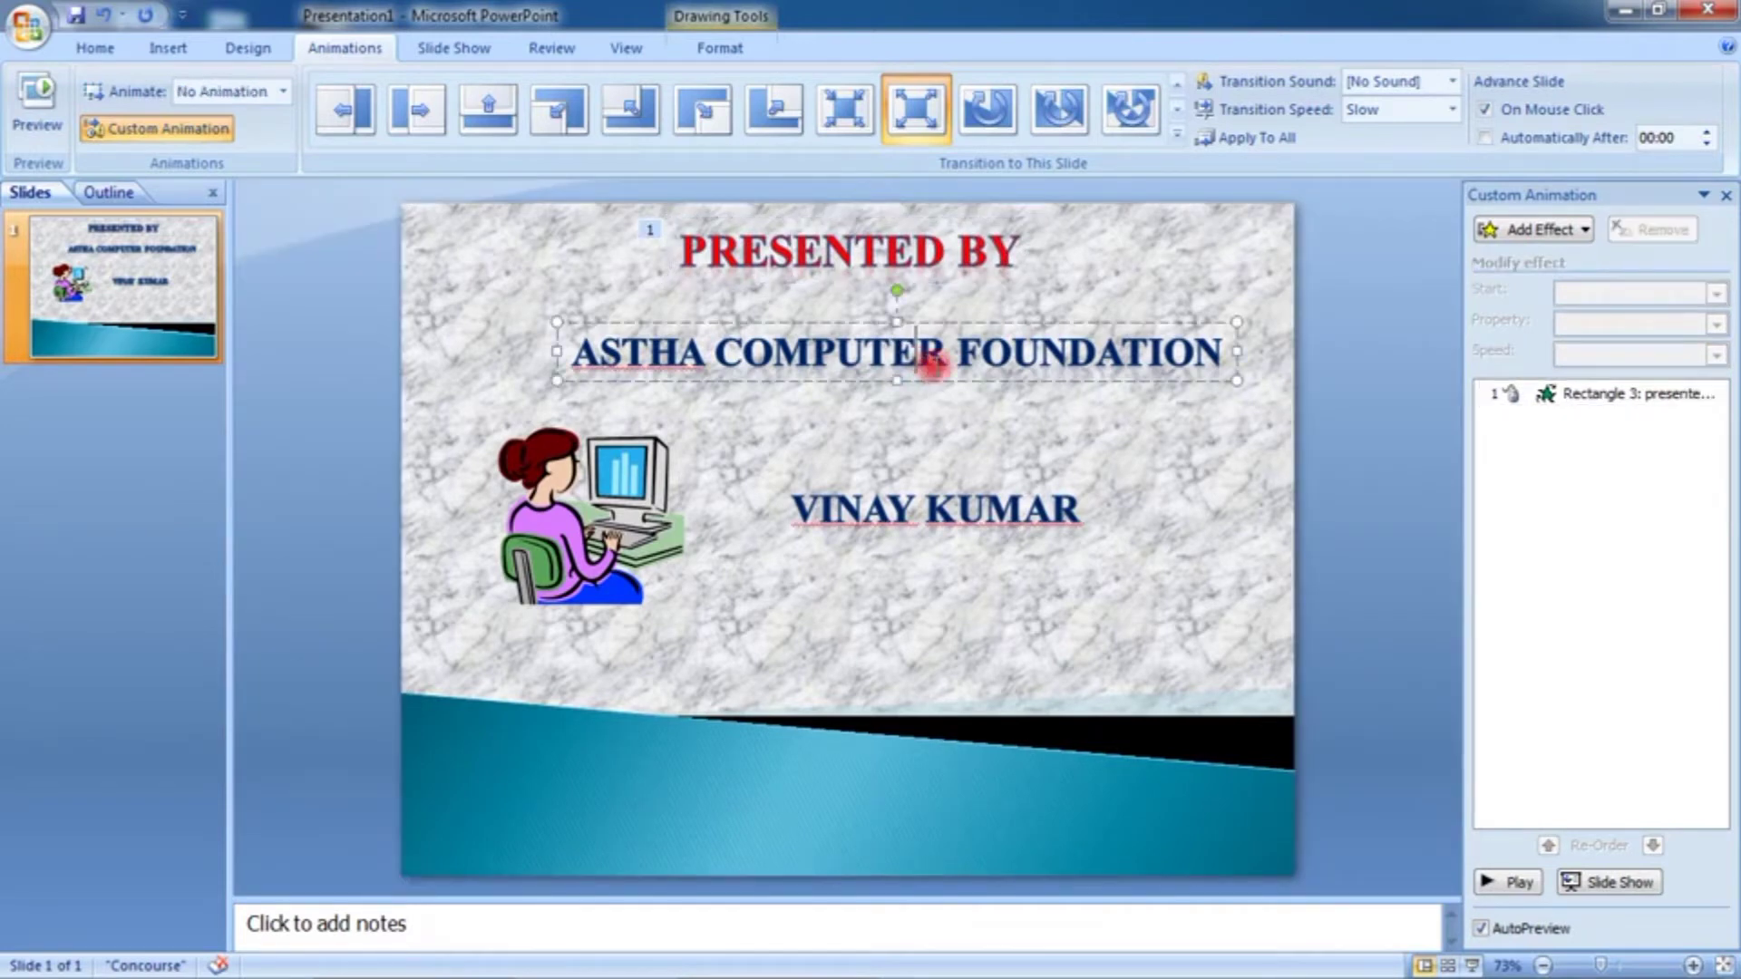
click(1532, 232)
mouse_move(1504, 259)
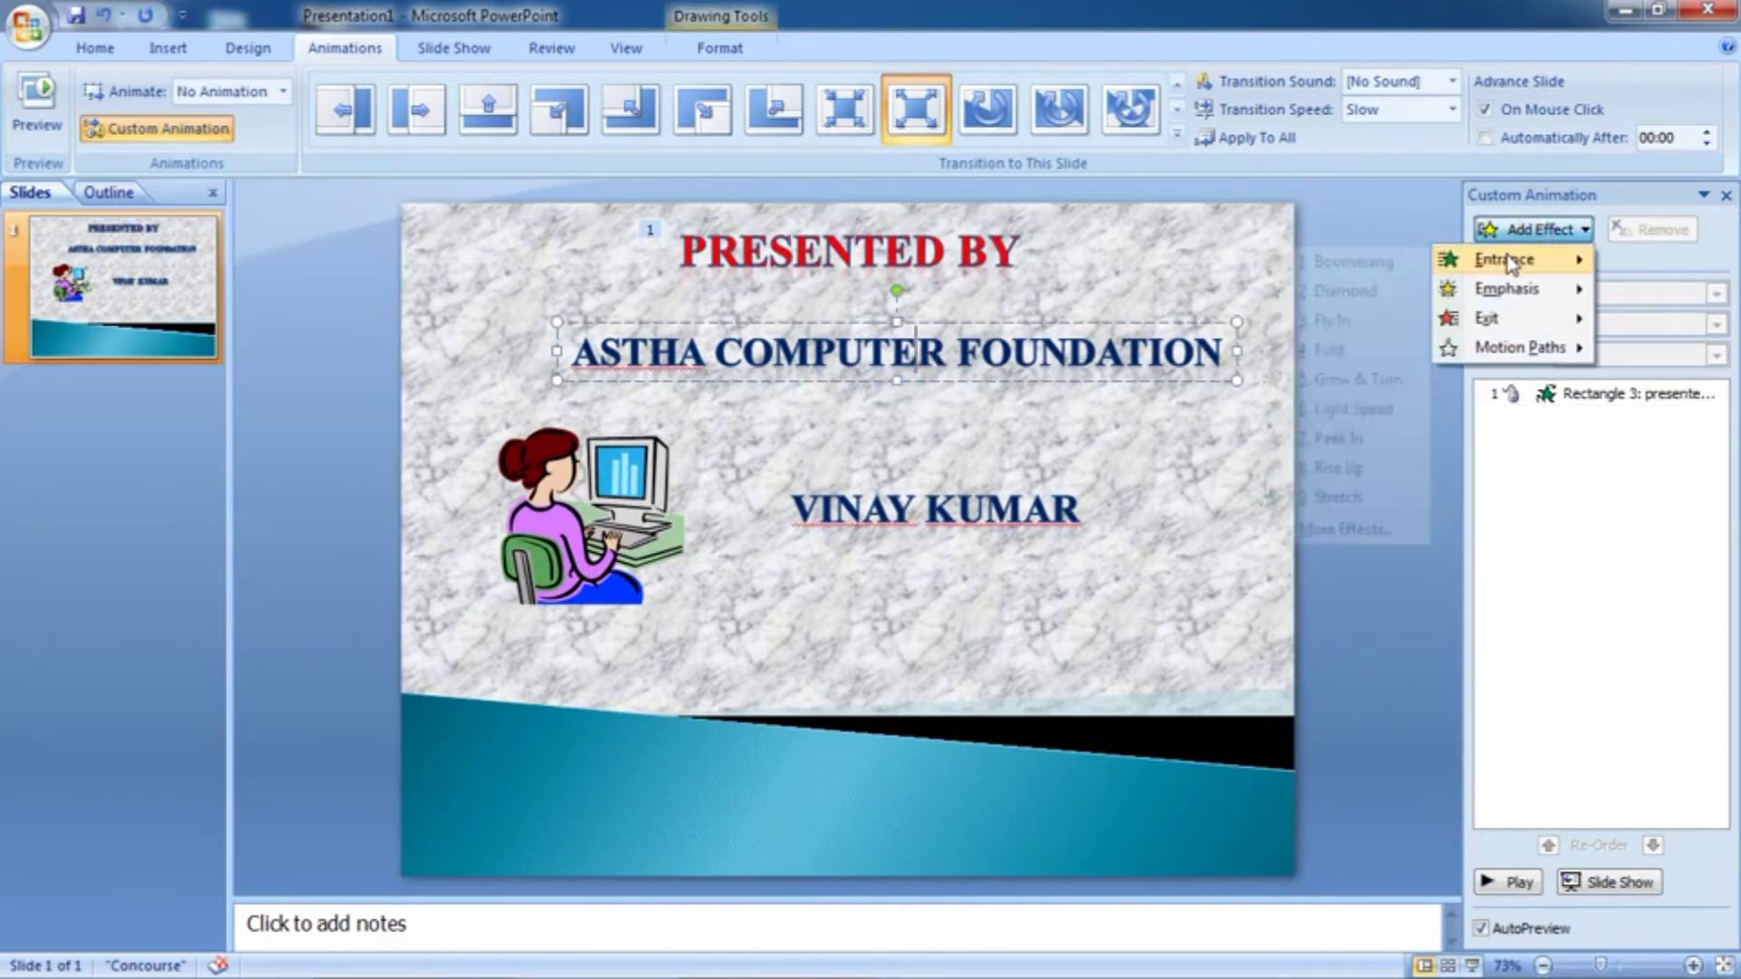
click(1320, 533)
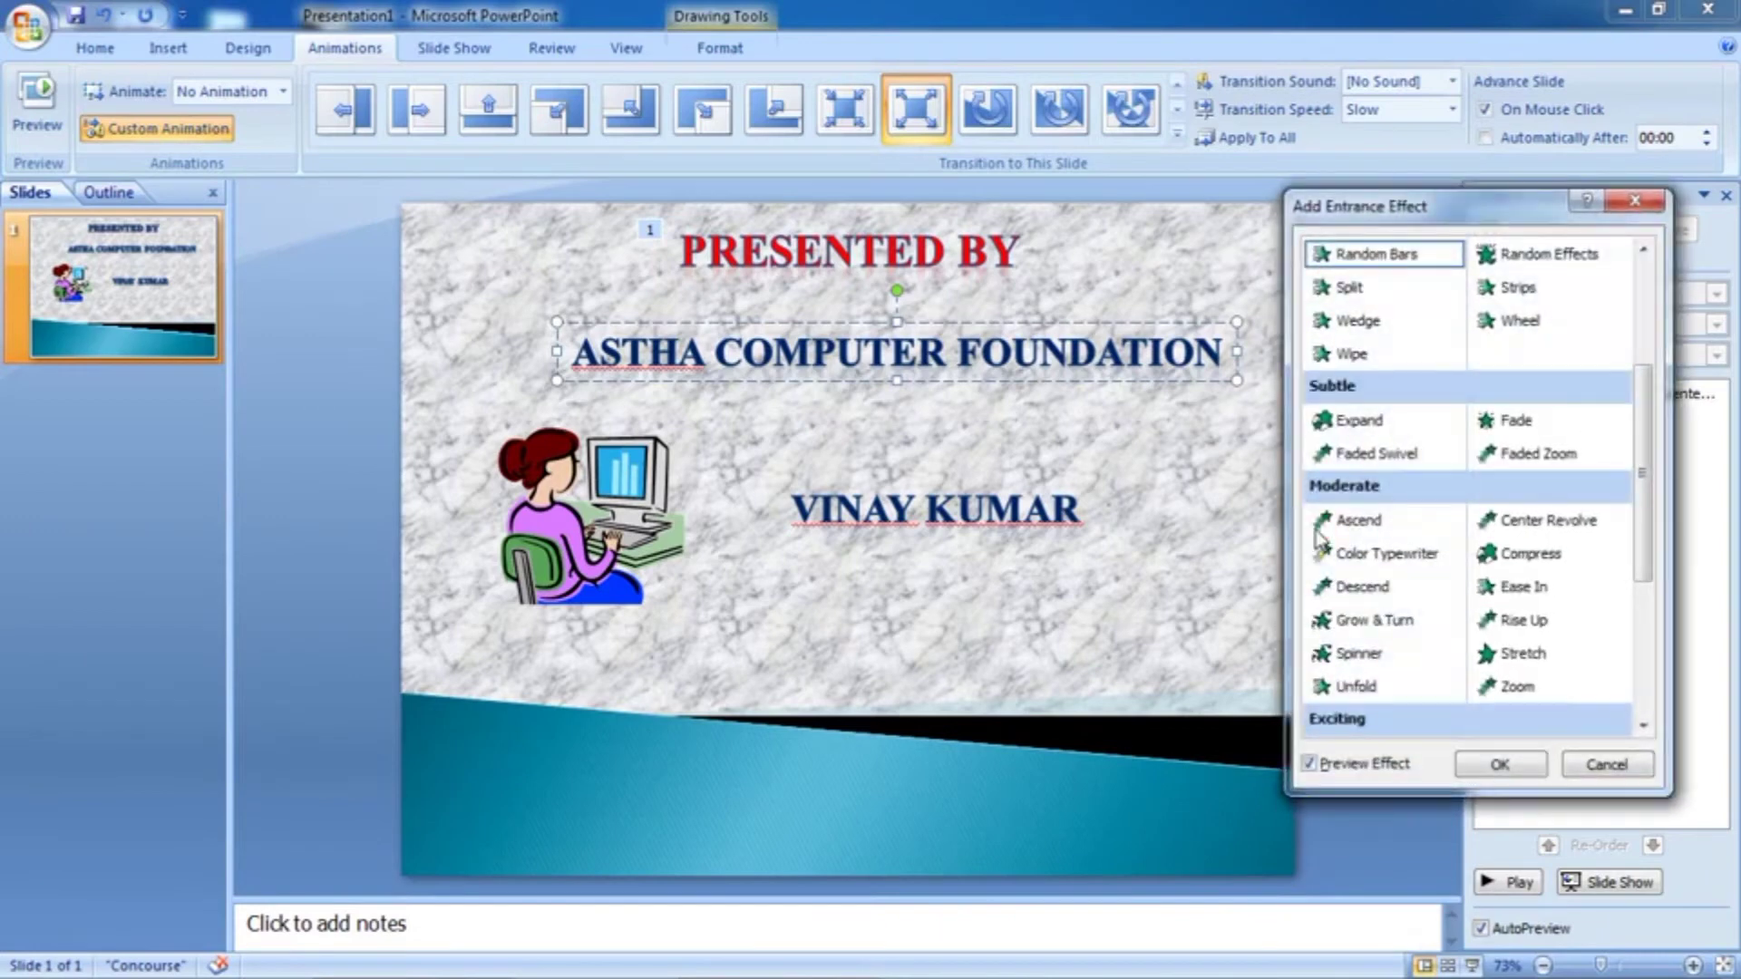
click(1378, 456)
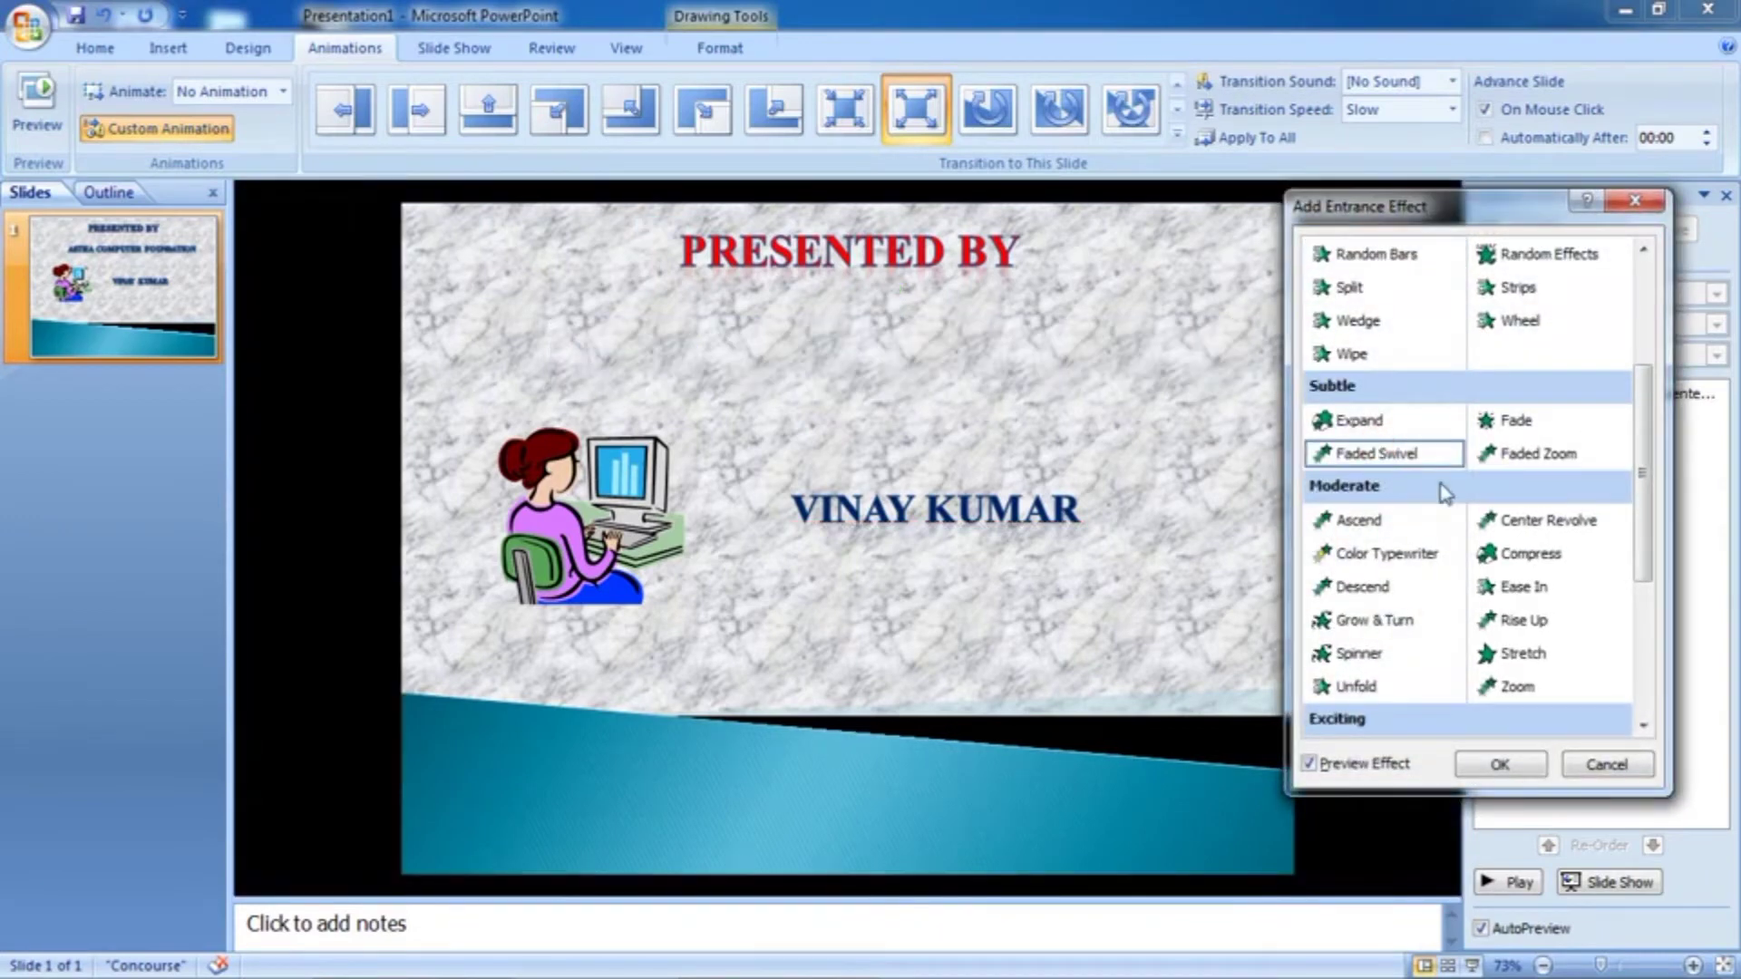
click(1521, 590)
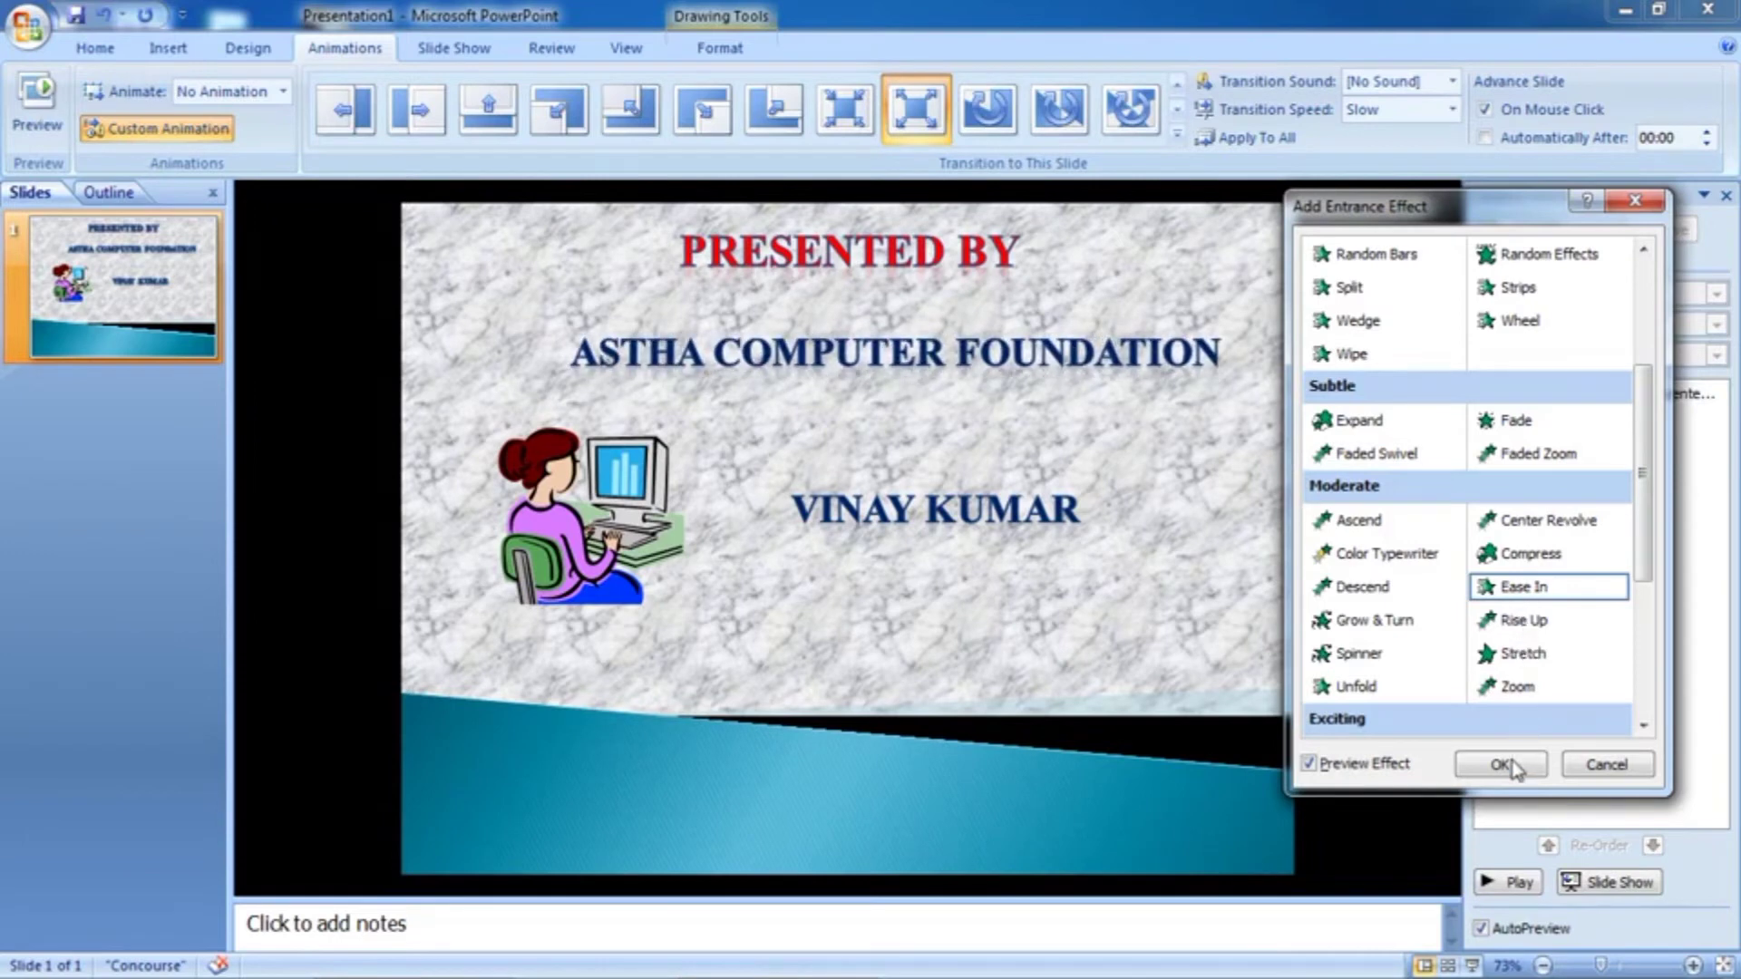
click(1500, 764)
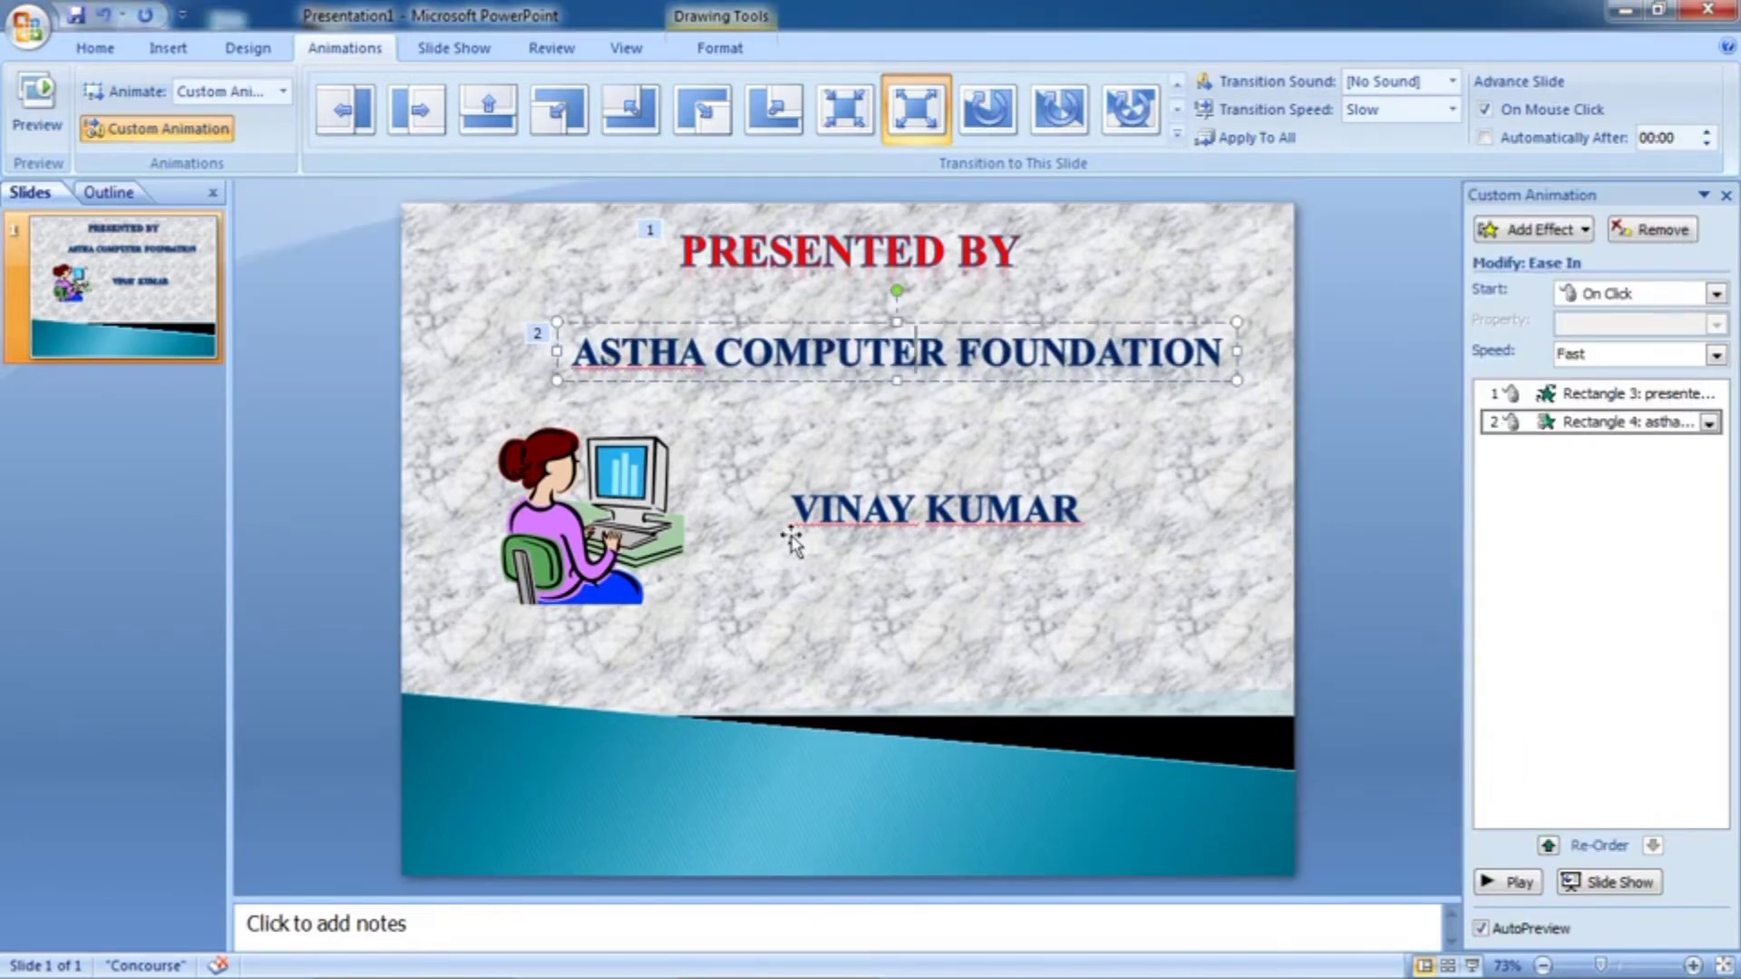
Give the presenter's name text a Plus entrance effect as animation step 3
click(947, 518)
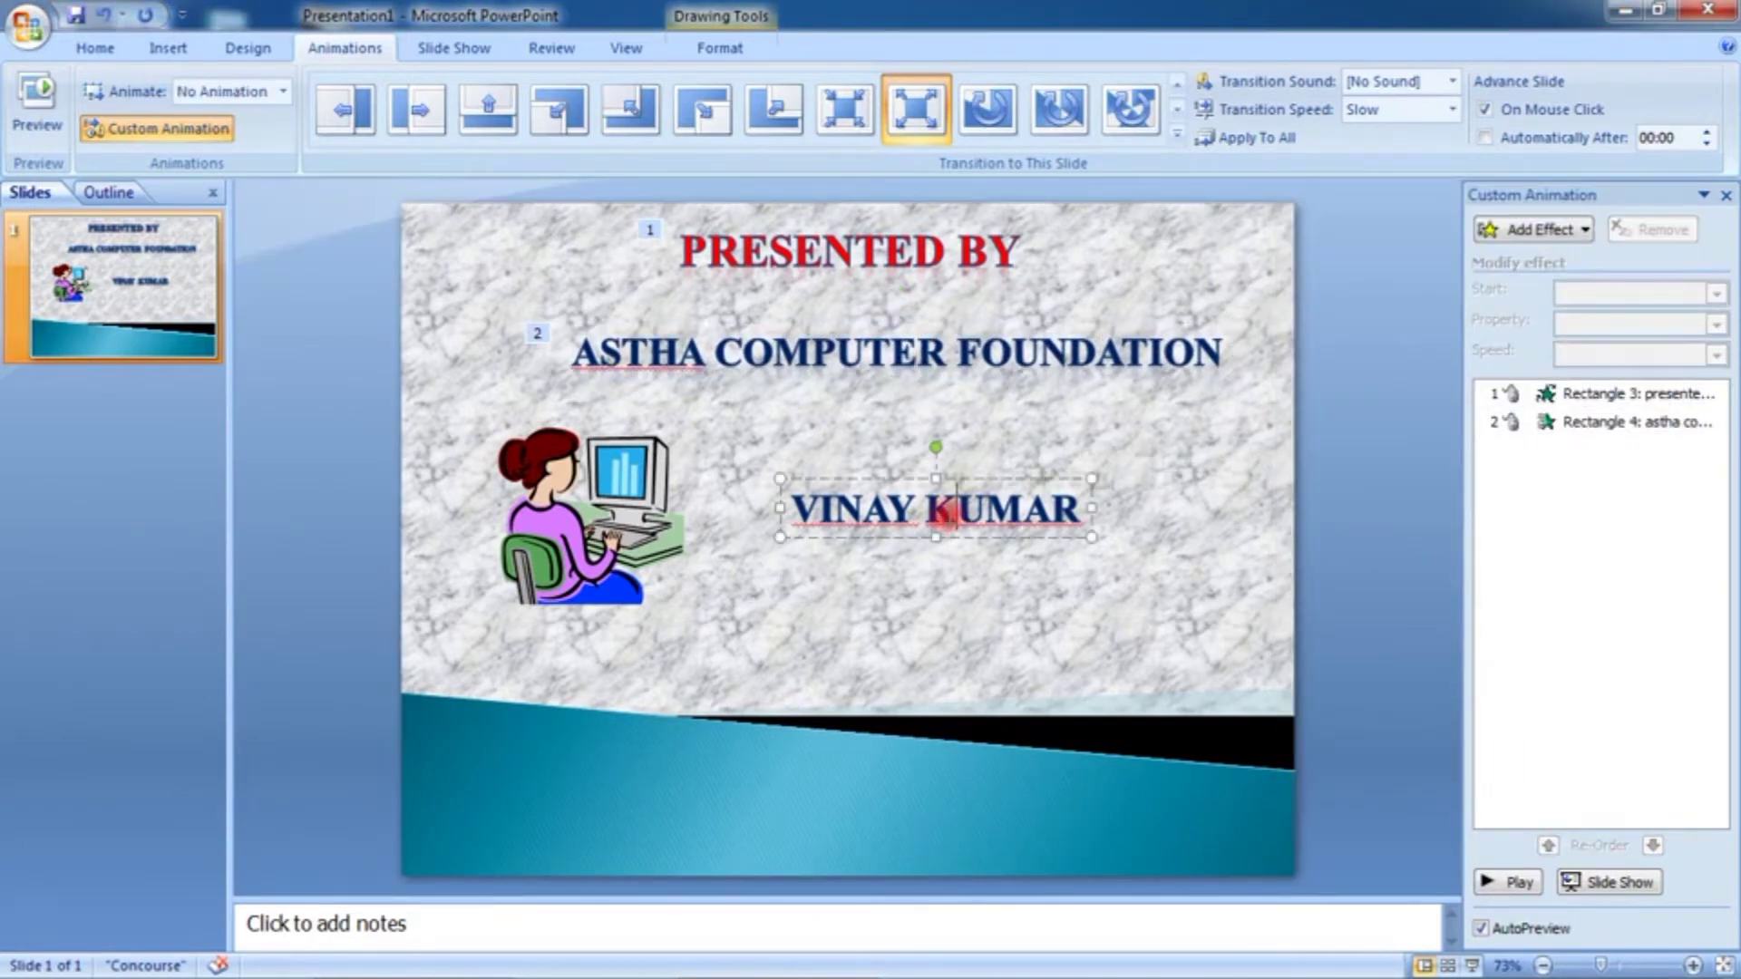
click(1531, 231)
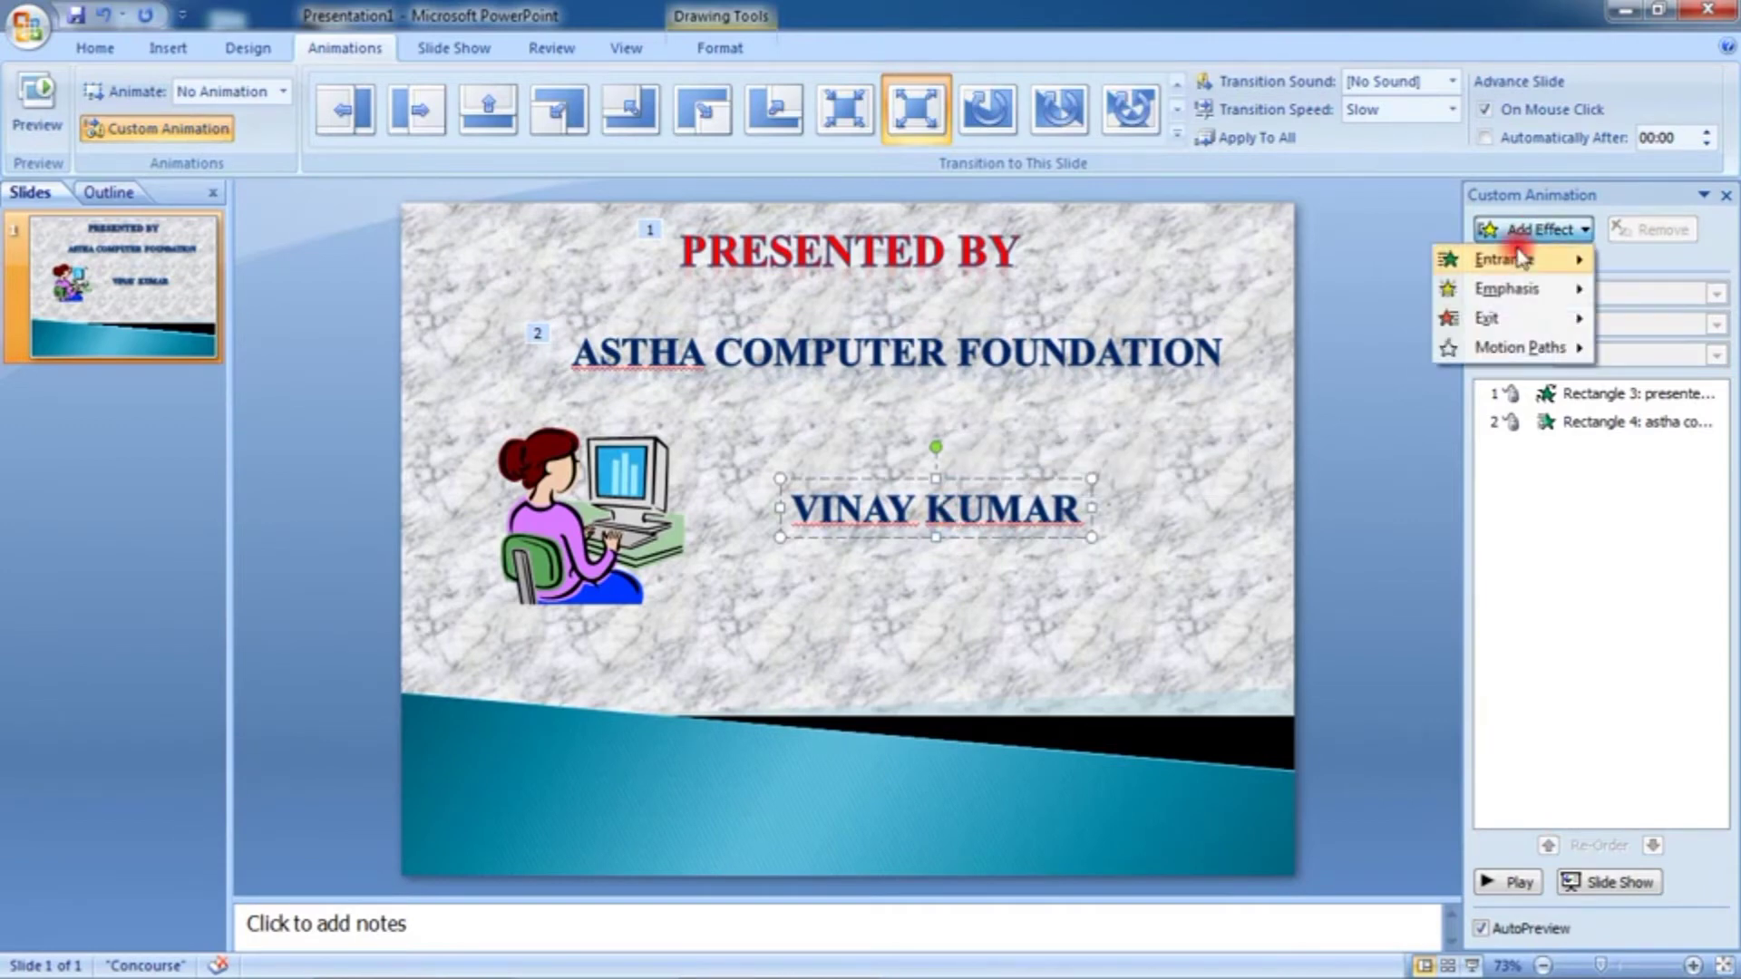
click(1330, 535)
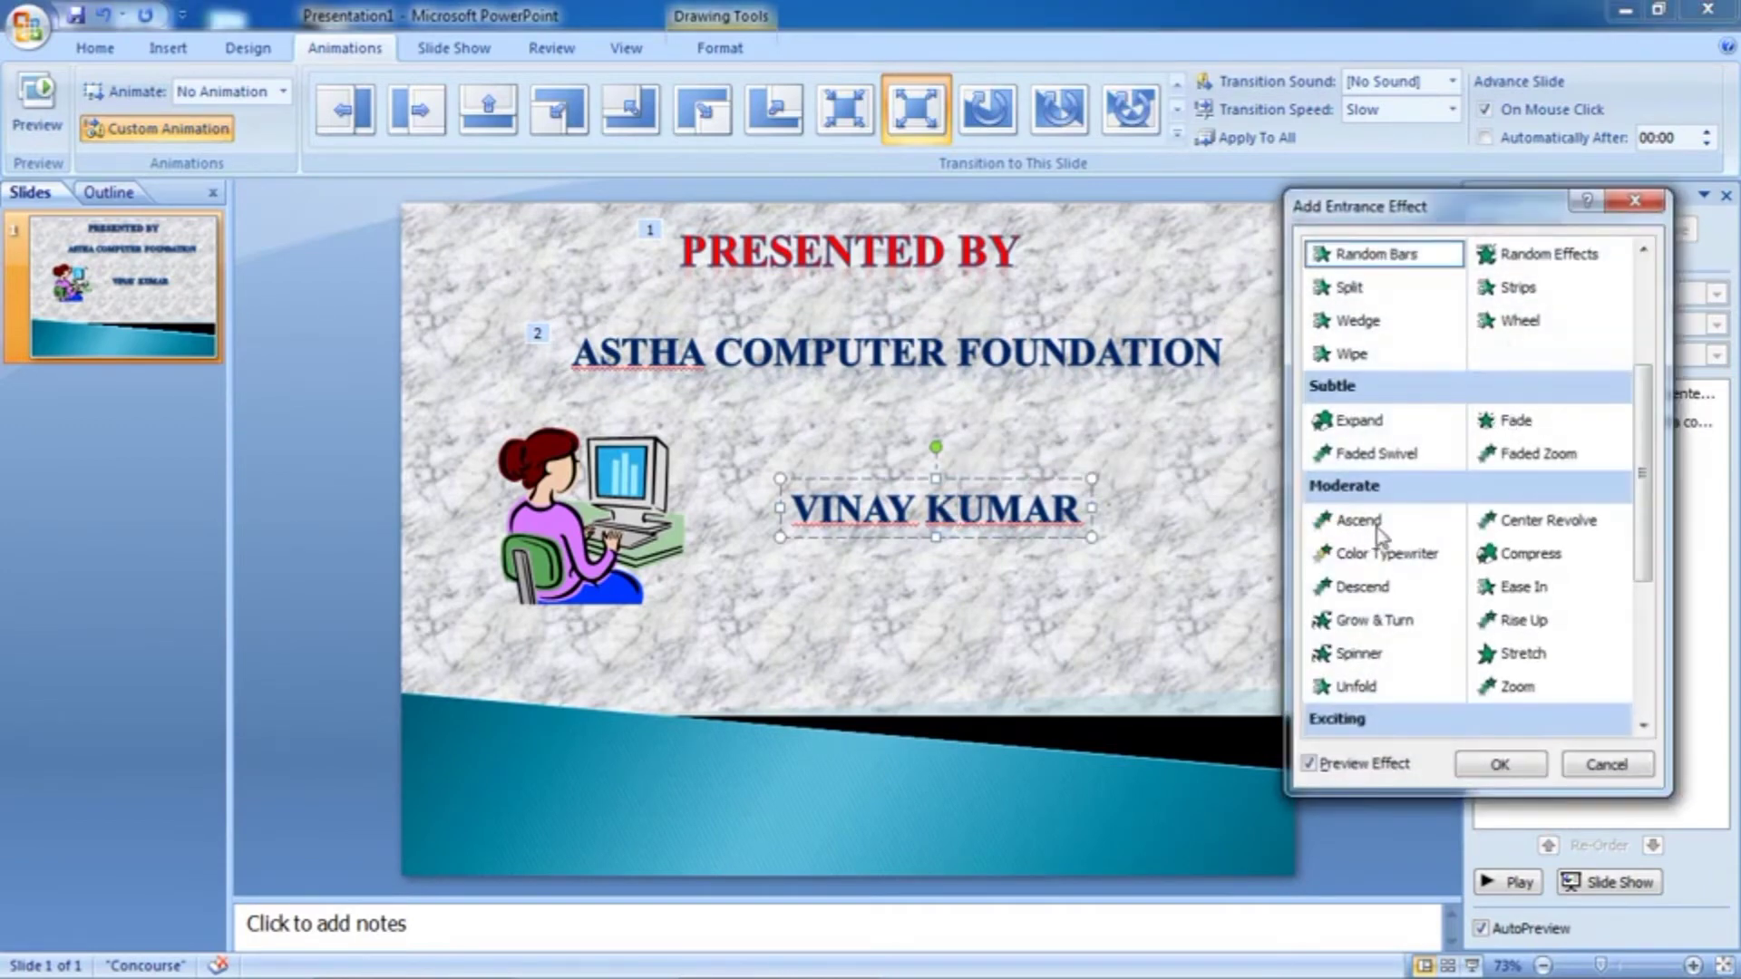
drag(1652, 510, 1648, 422)
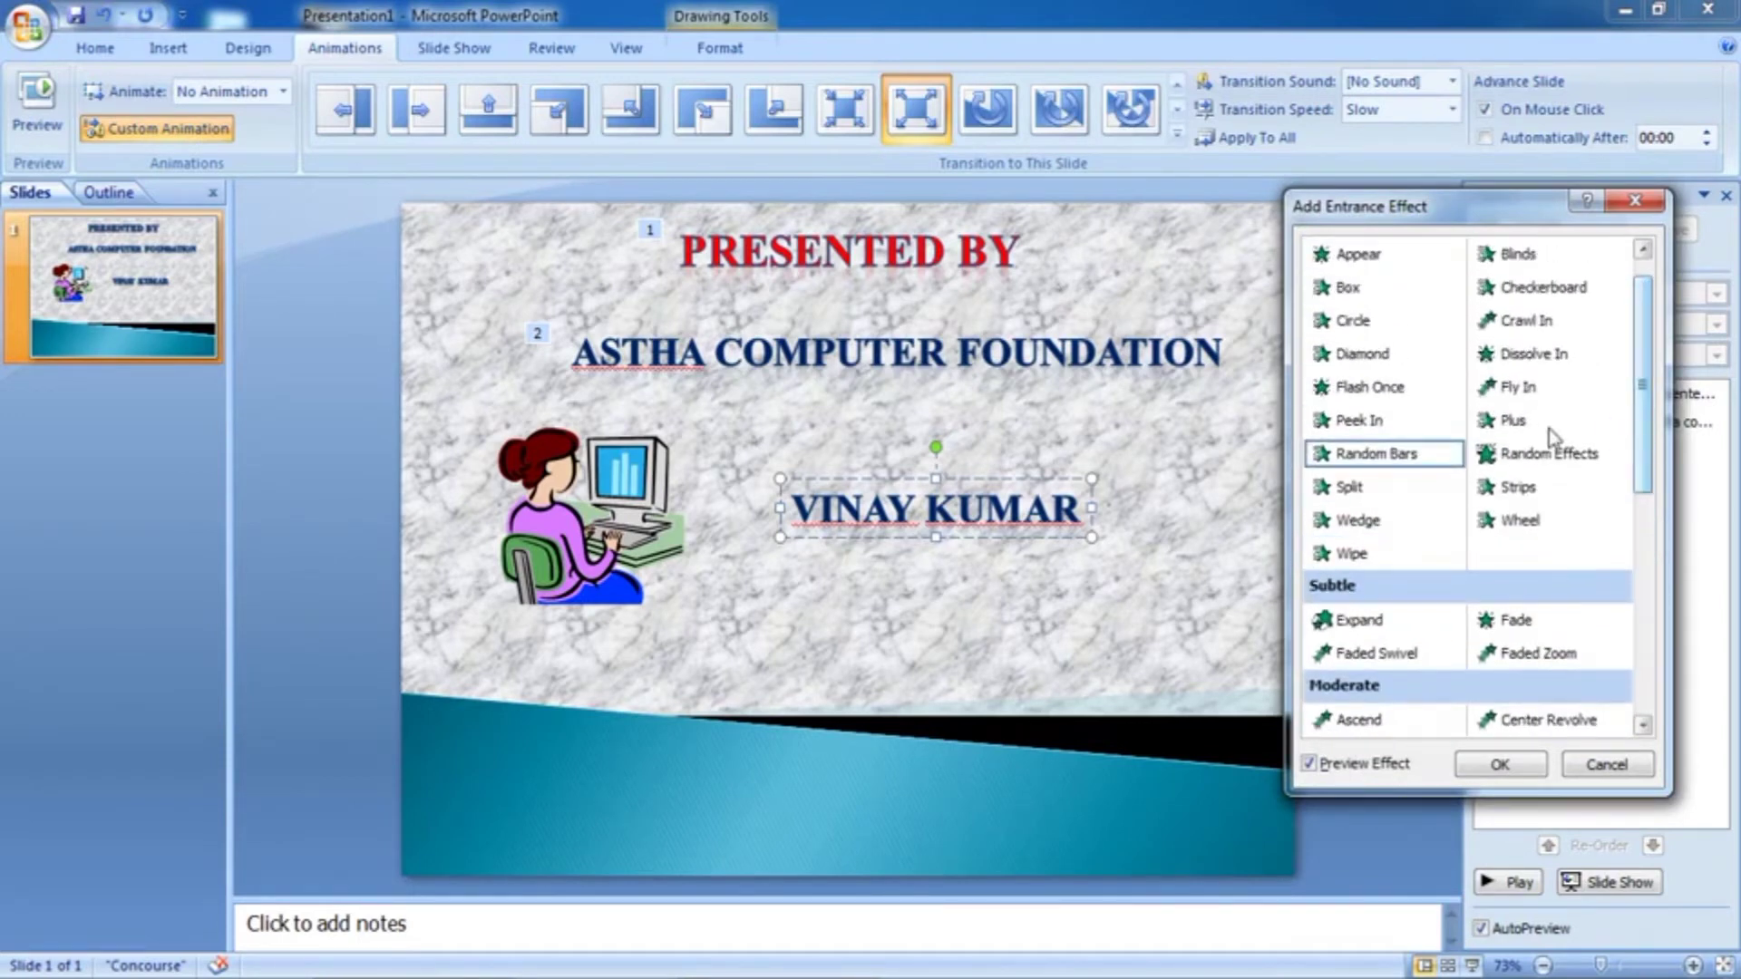
click(1515, 422)
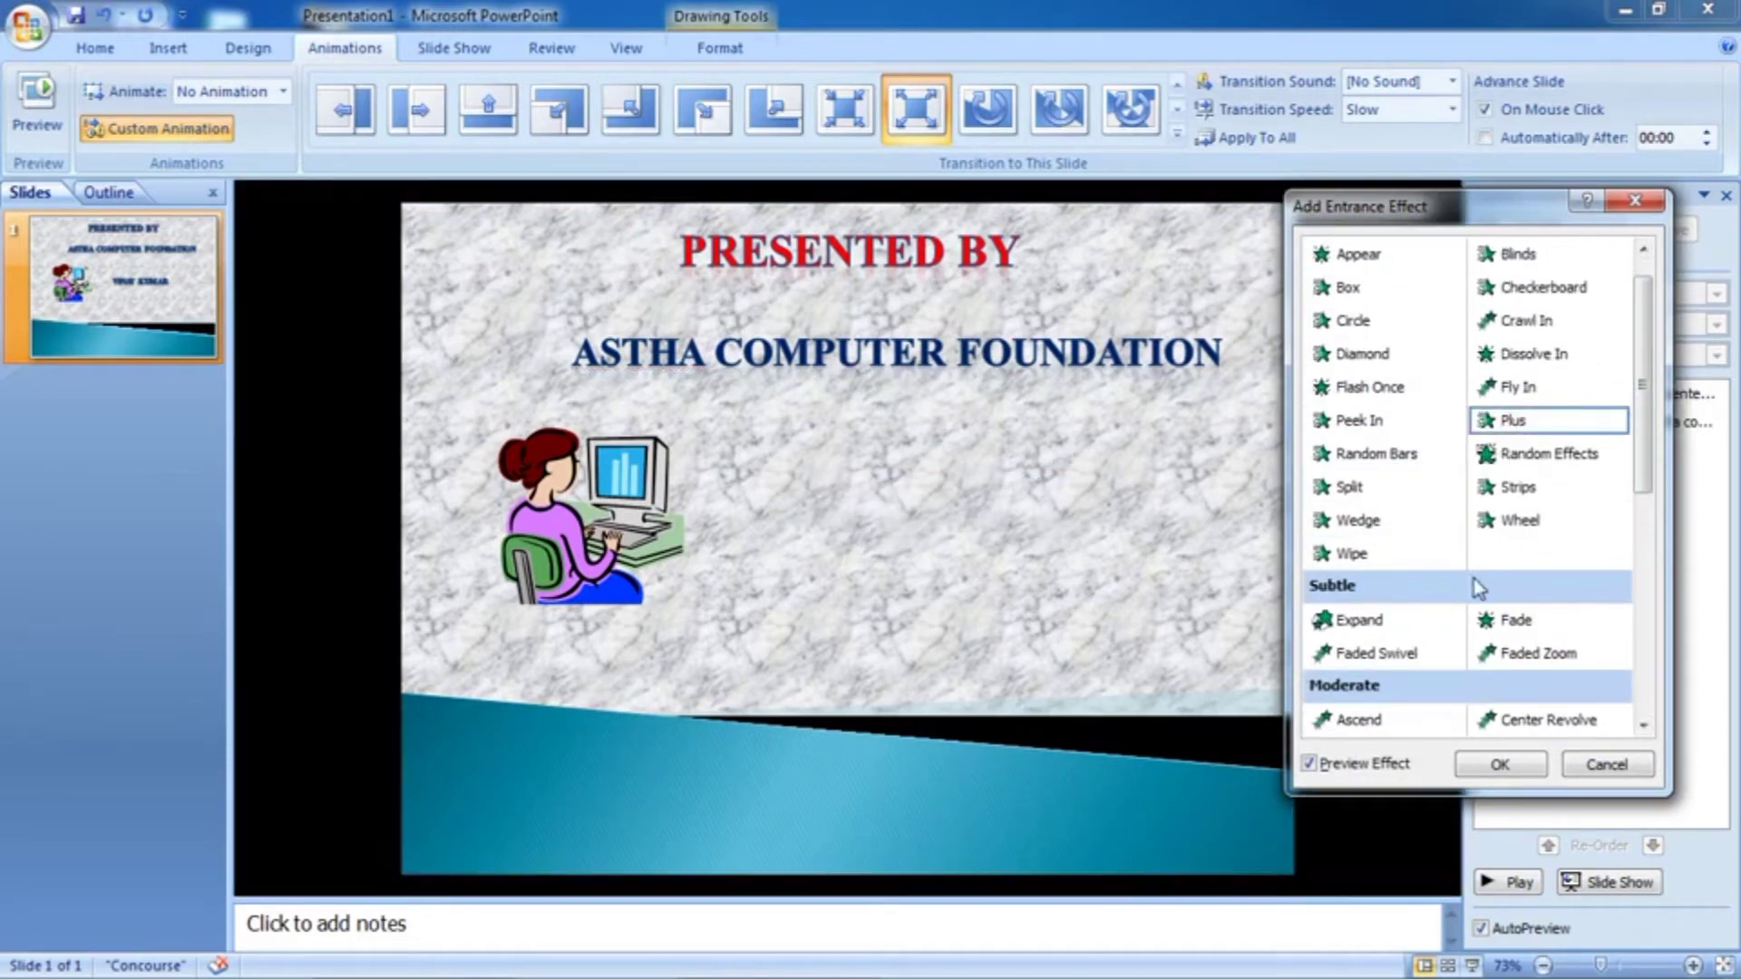
click(1500, 764)
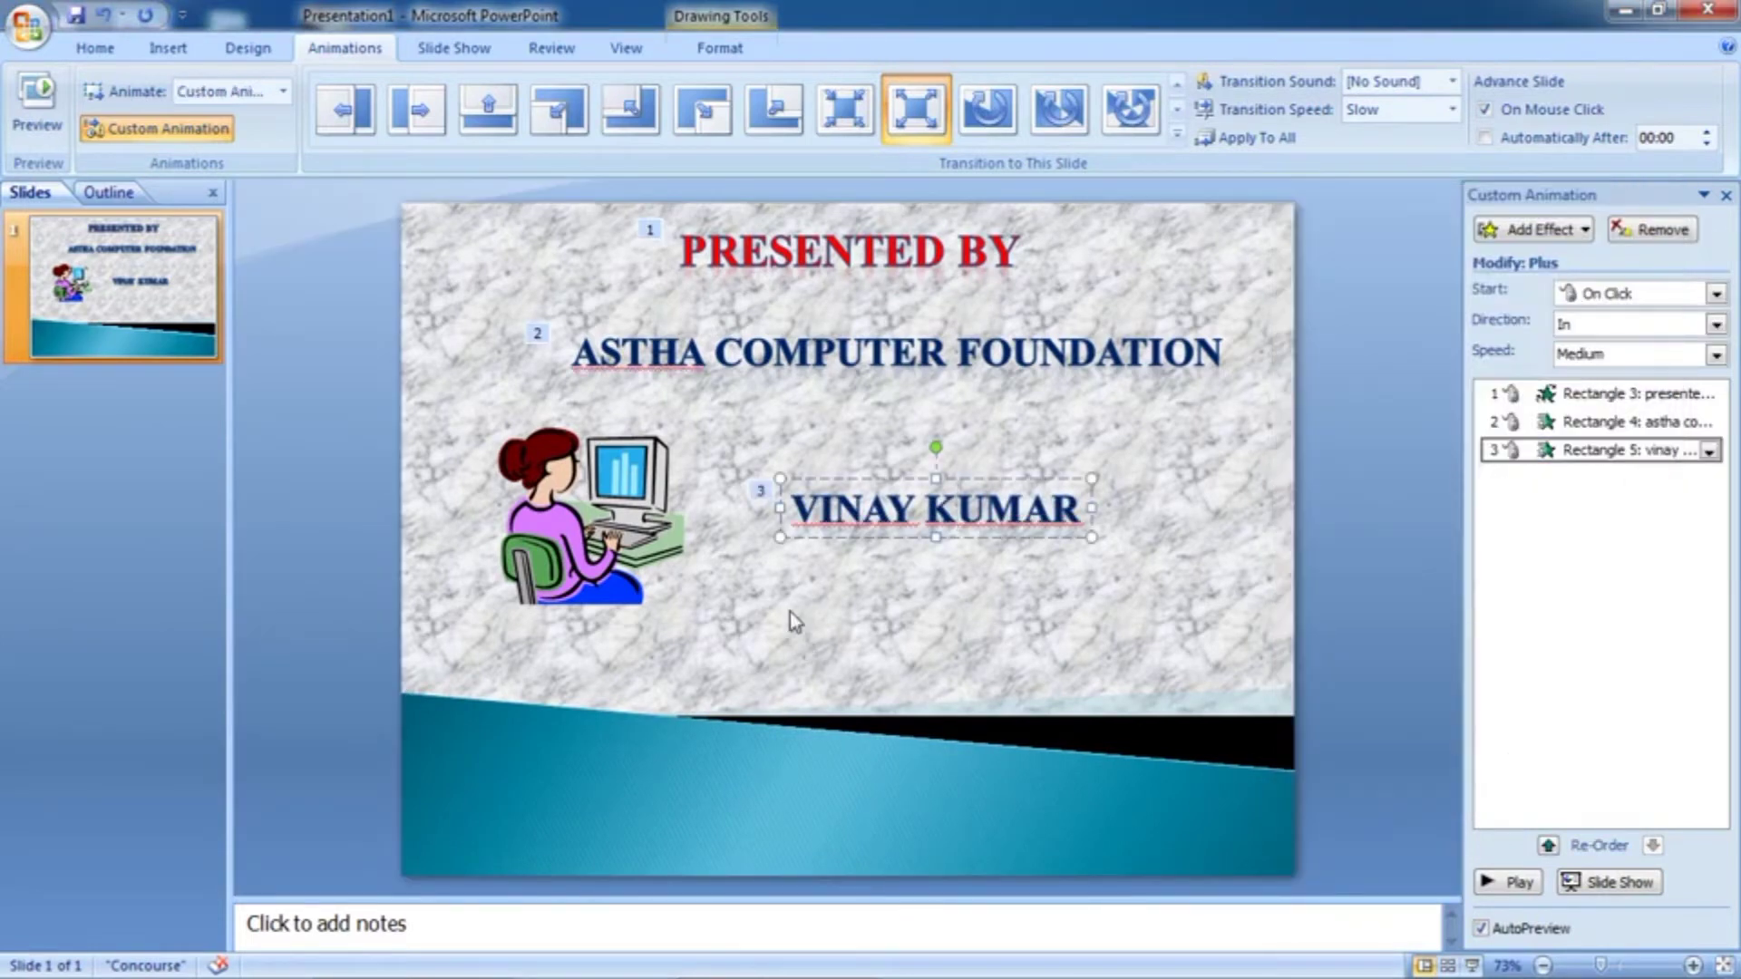
click(644, 596)
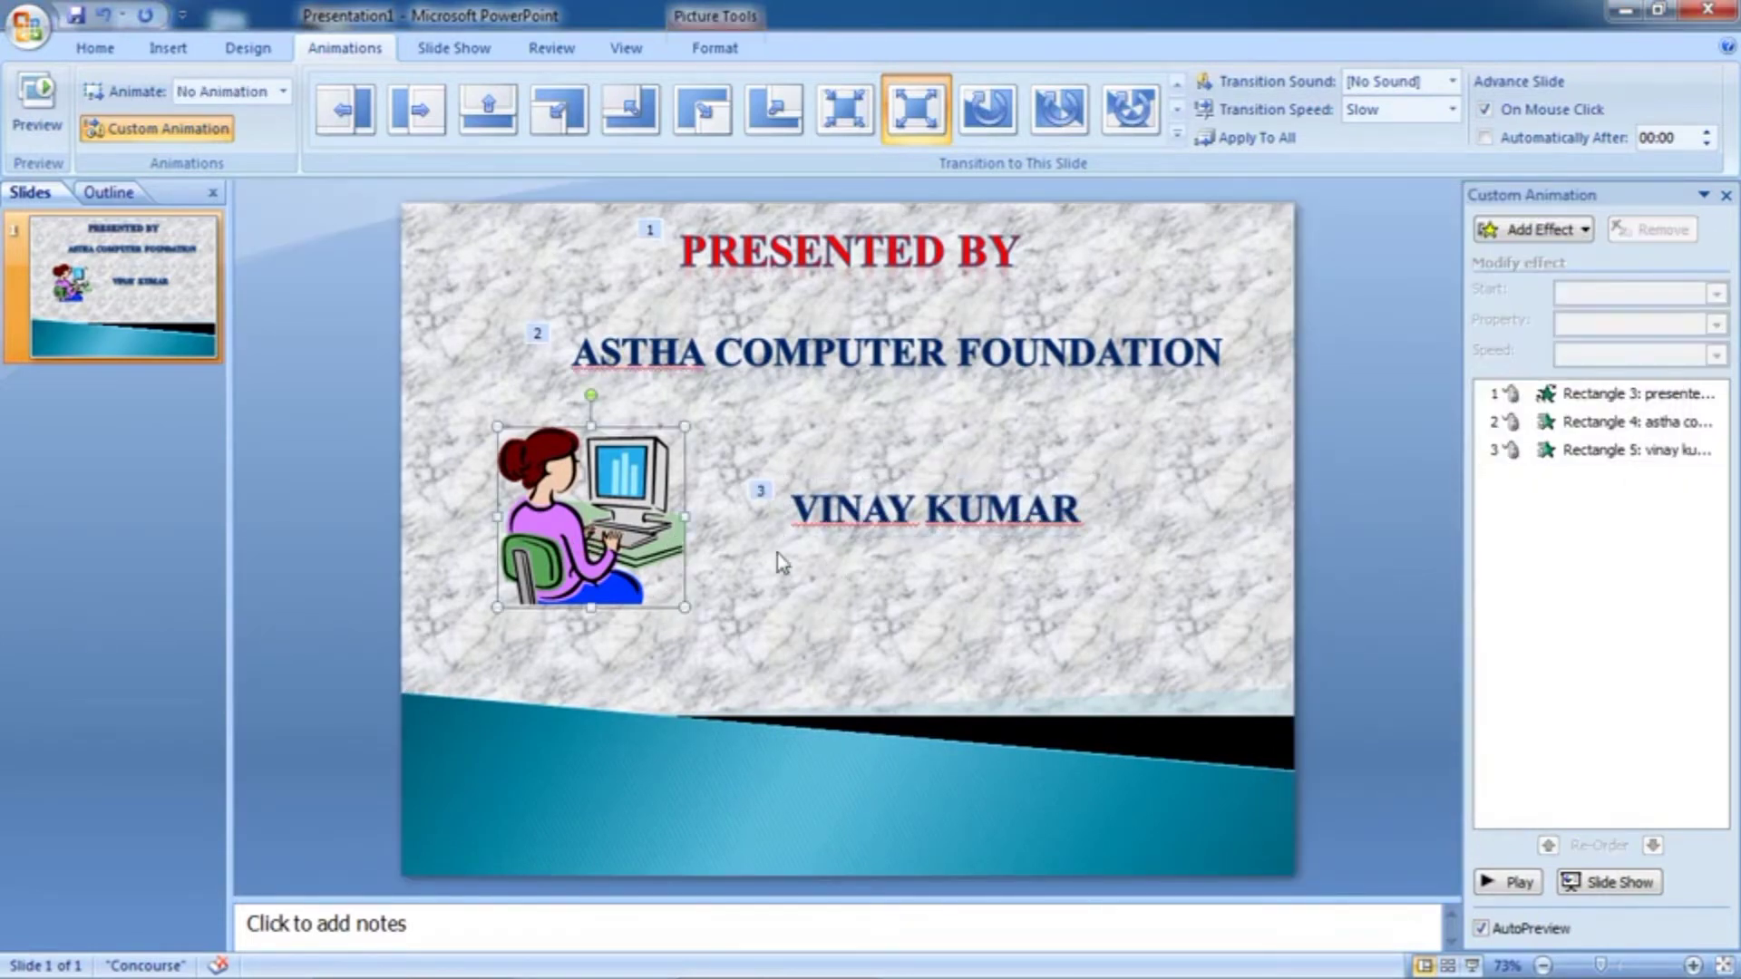
Apply a Wedge entrance to the woman-at-computer clipart, then play all four animations
click(1541, 229)
mouse_move(1507, 260)
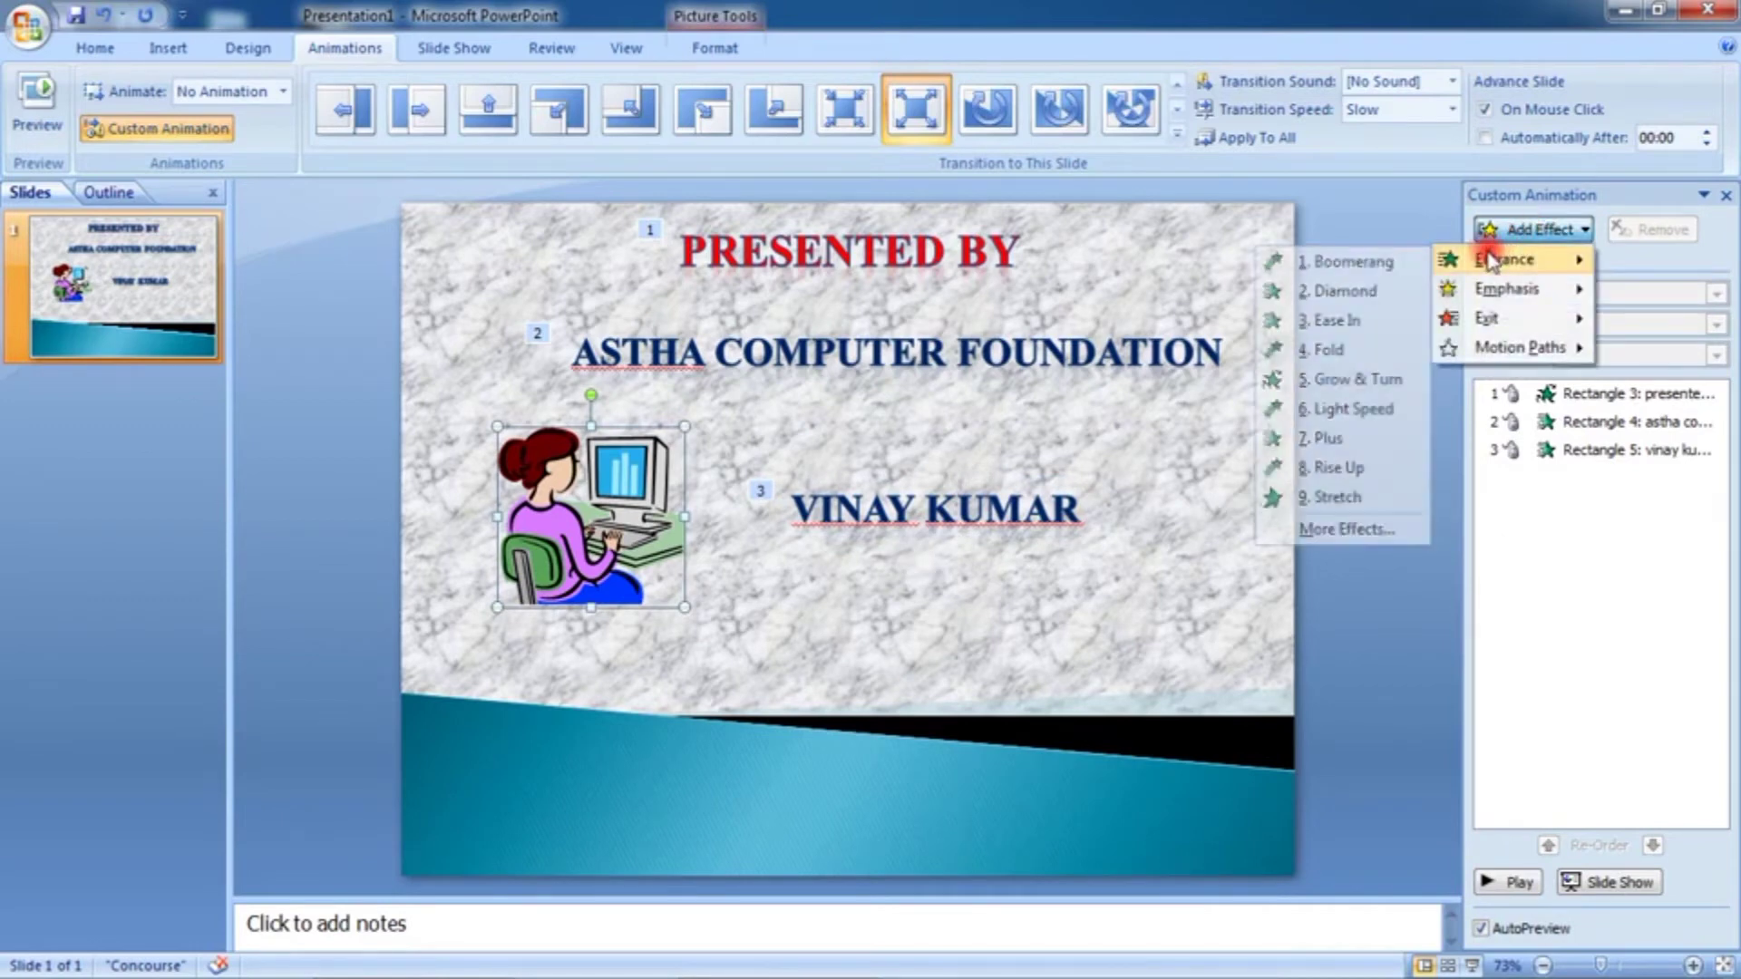
click(1344, 529)
click(1360, 455)
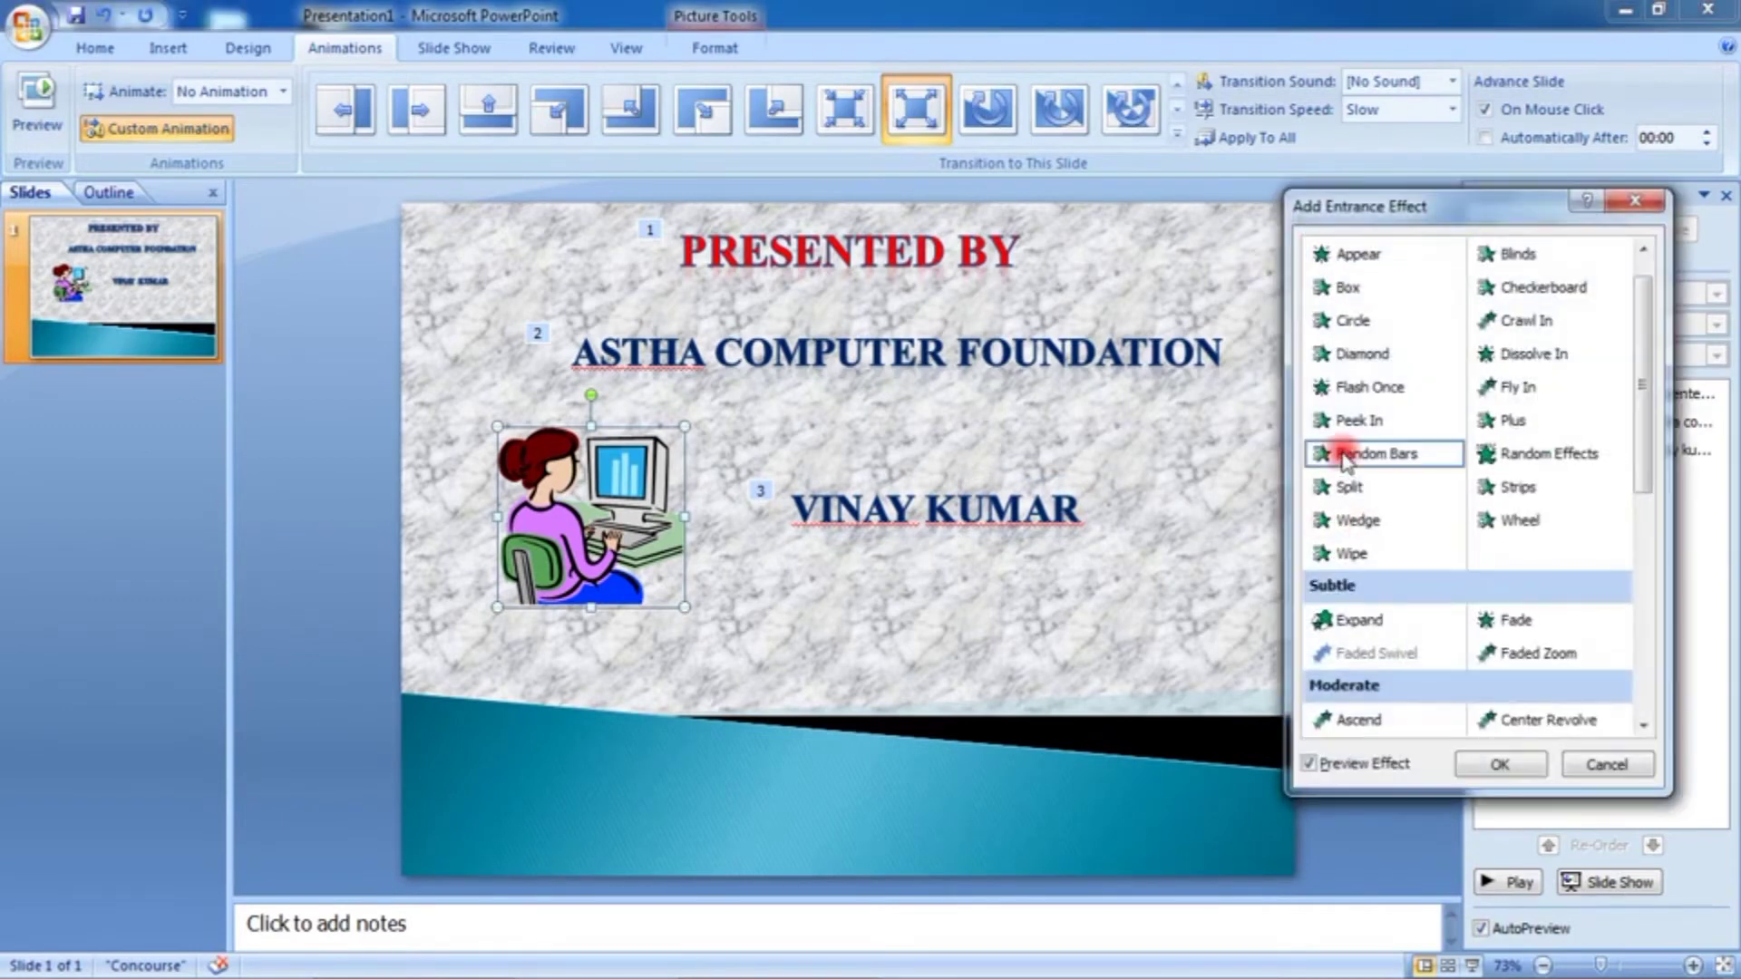
click(1355, 526)
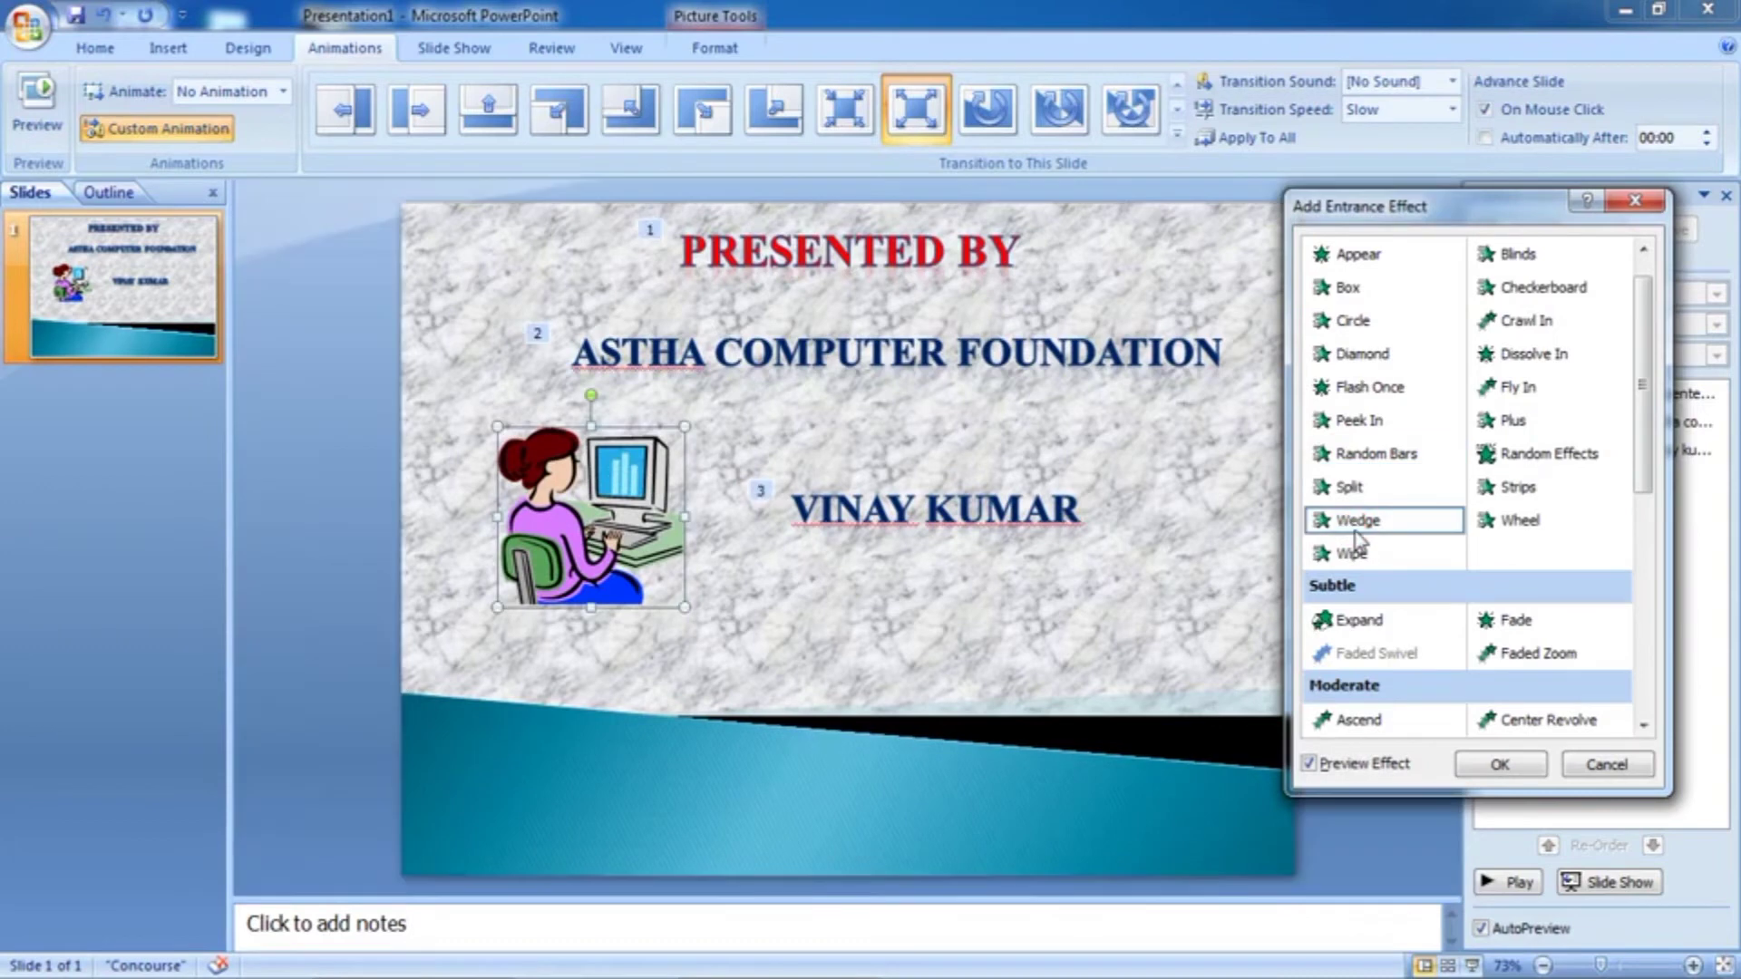
click(1499, 766)
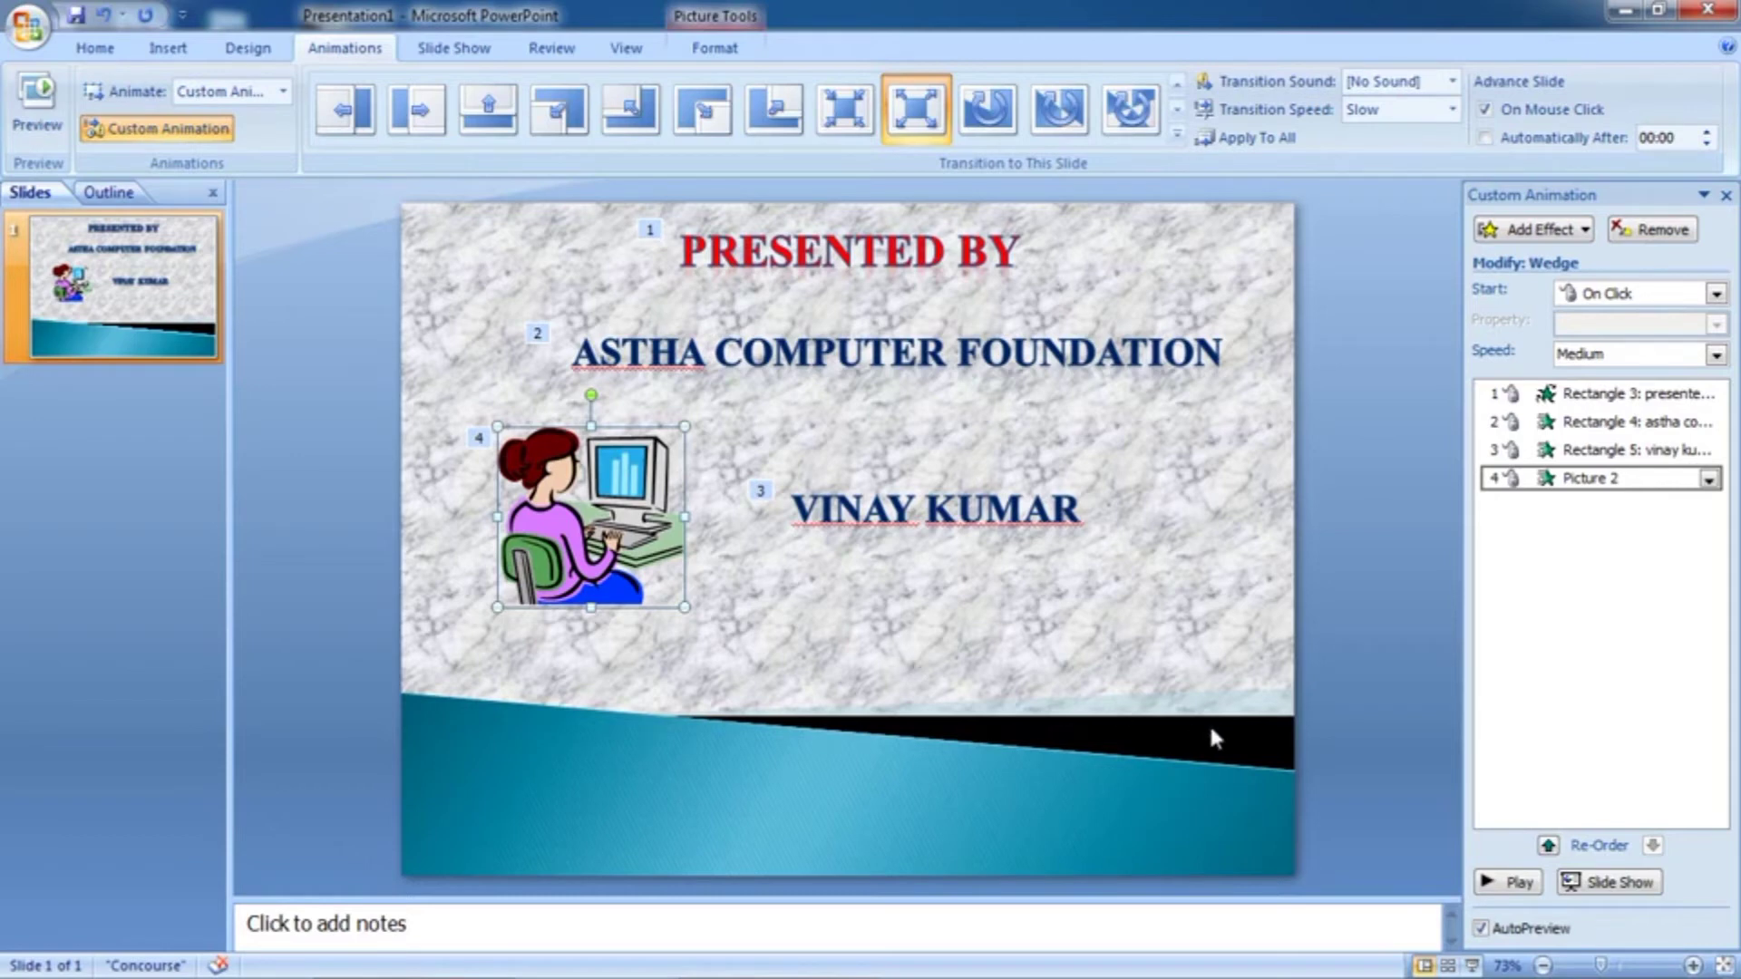
click(1503, 885)
click(1604, 884)
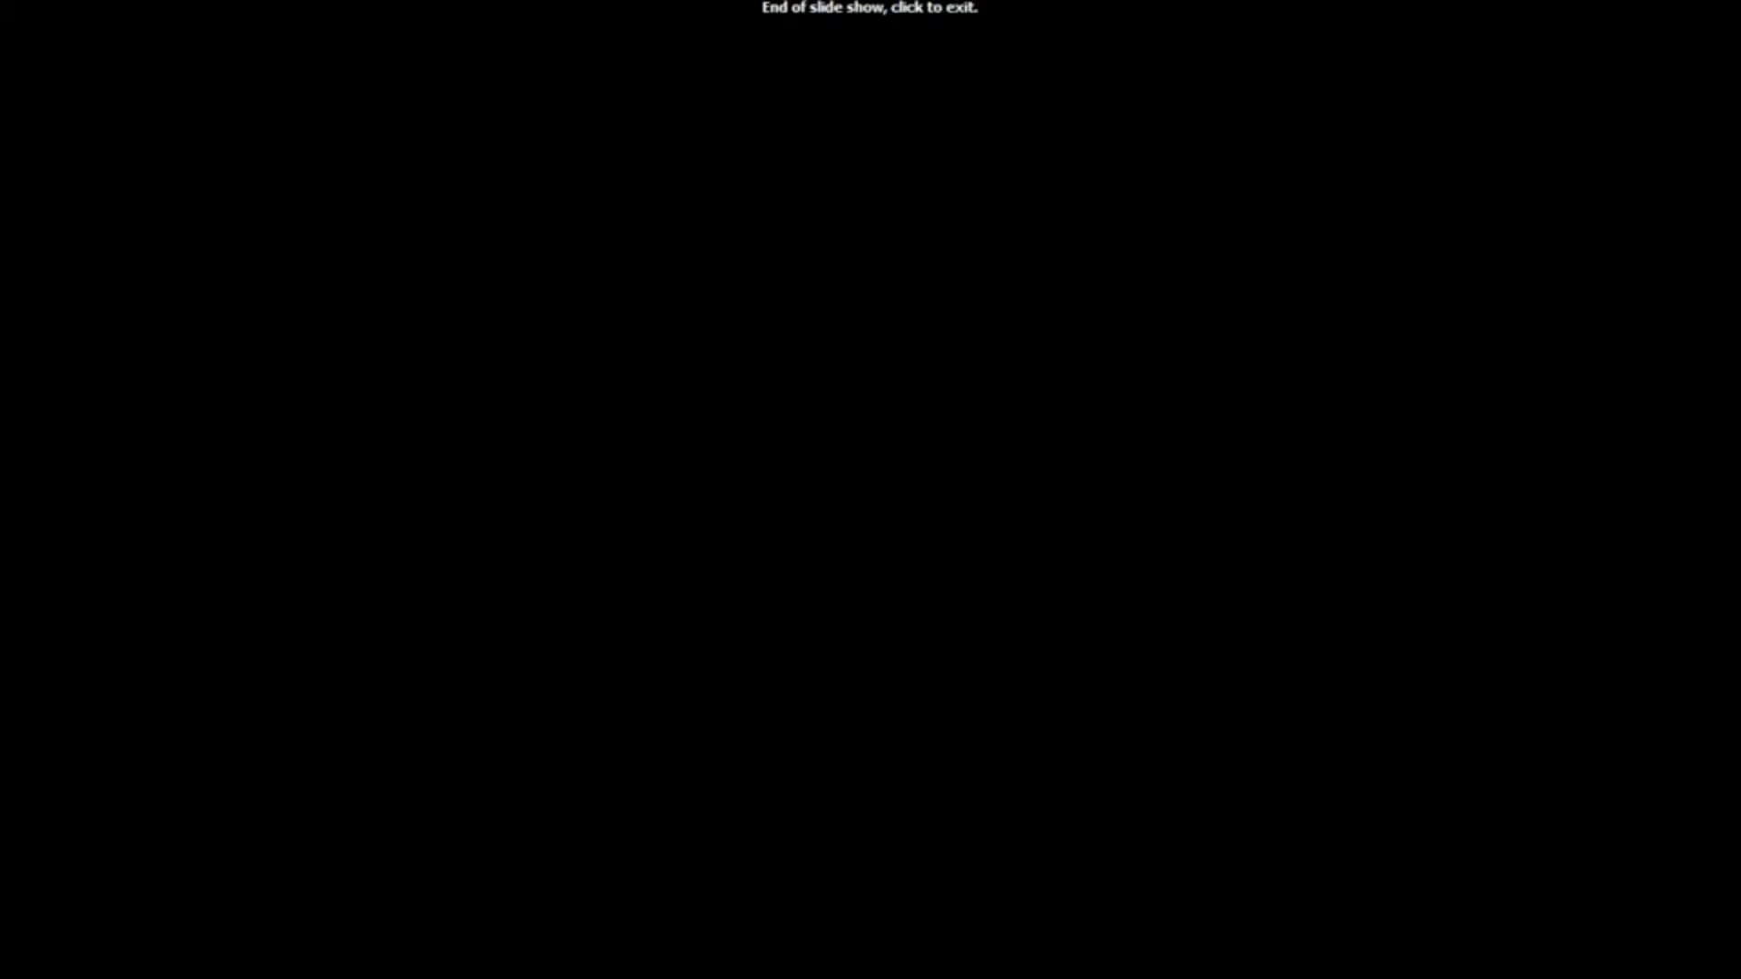
click(1601, 878)
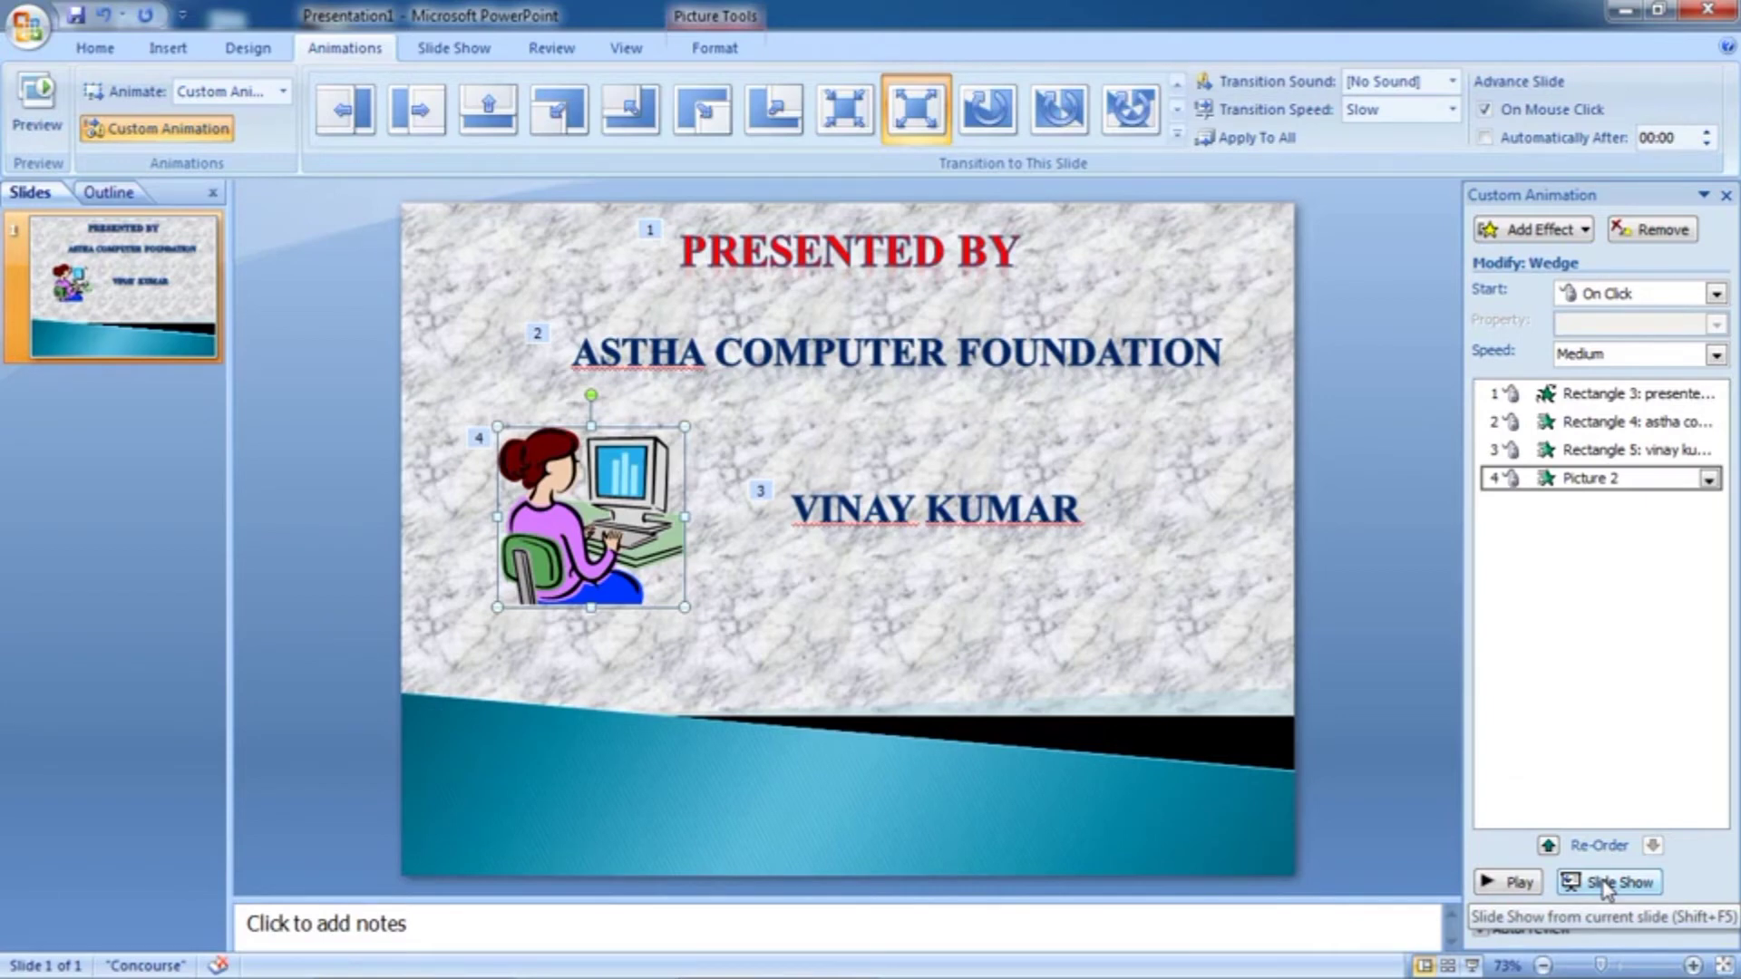
Insert a Blank-layout slide as slide 2 after the title slide
click(94, 49)
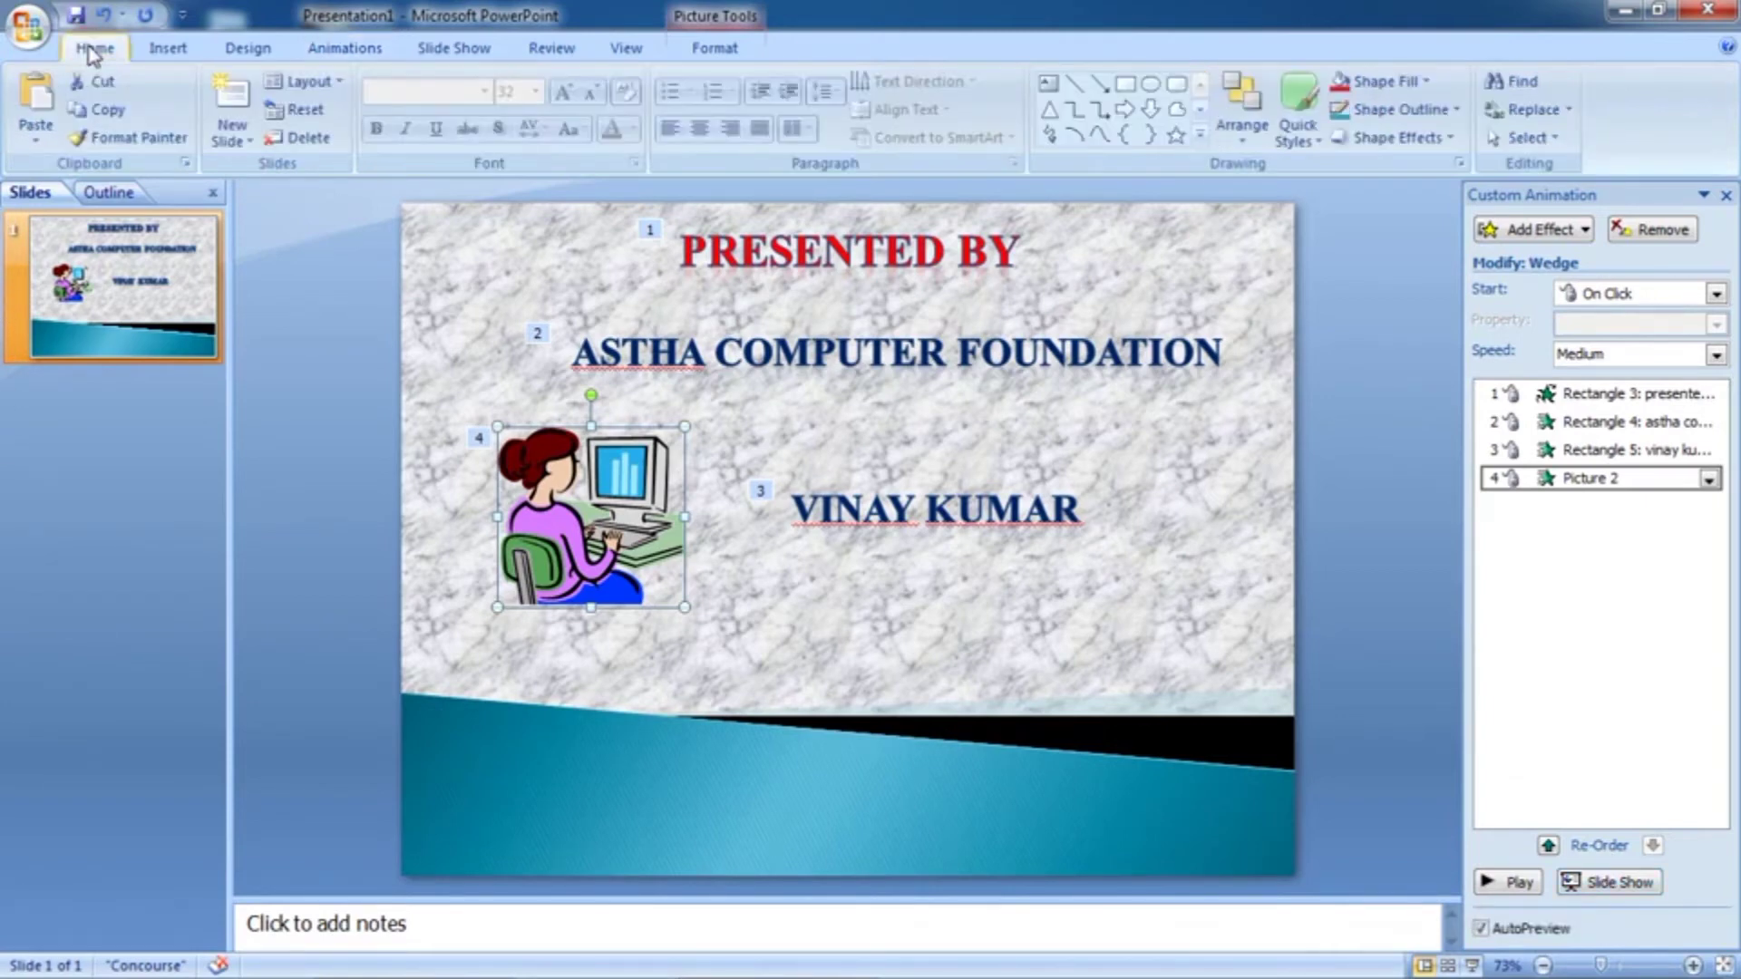
click(247, 145)
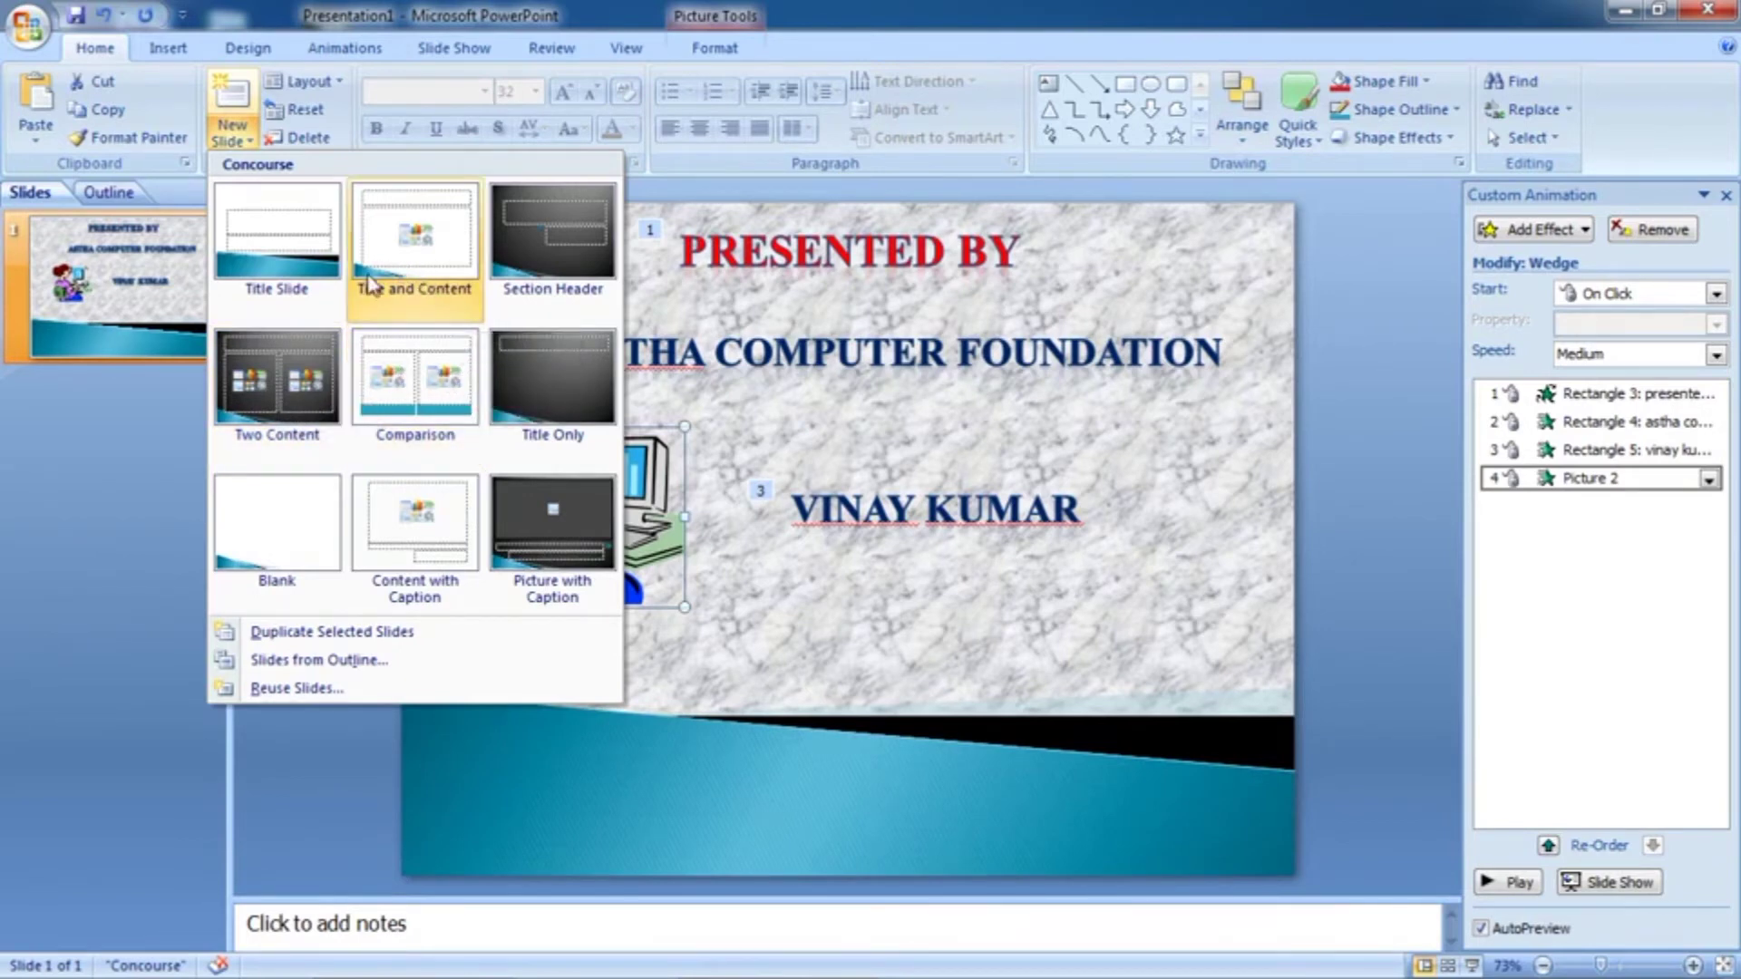
click(284, 524)
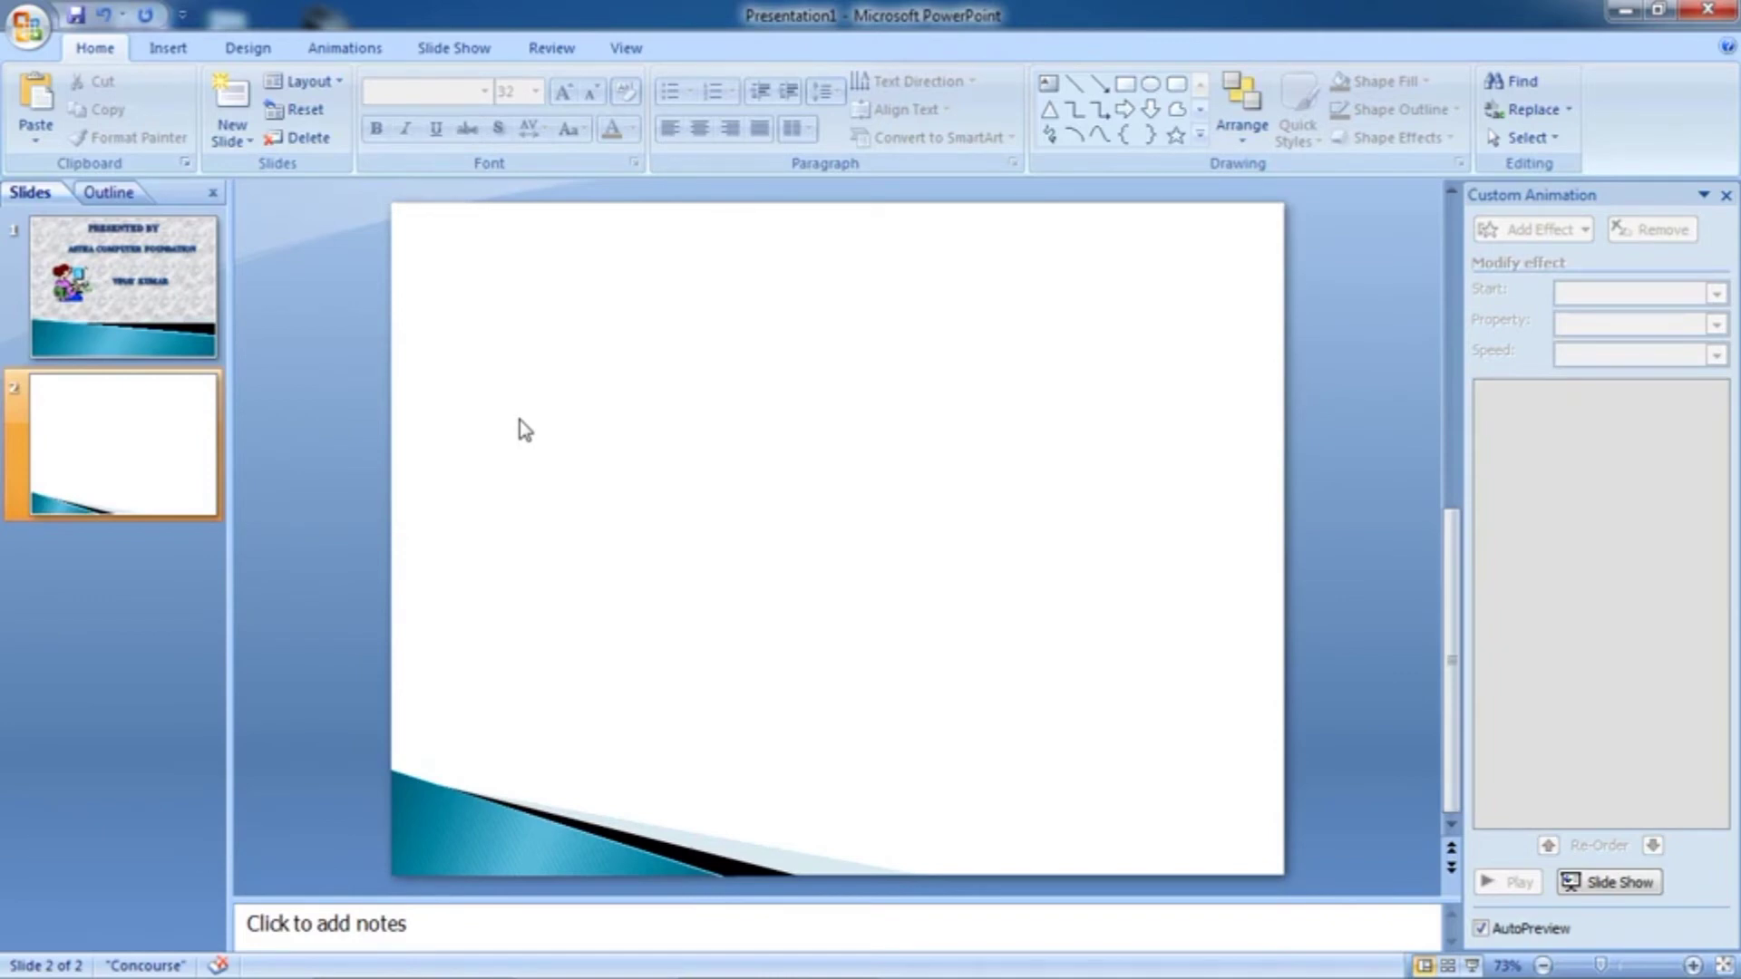
Format slide 2's background with a solid standard Red fill
click(254, 48)
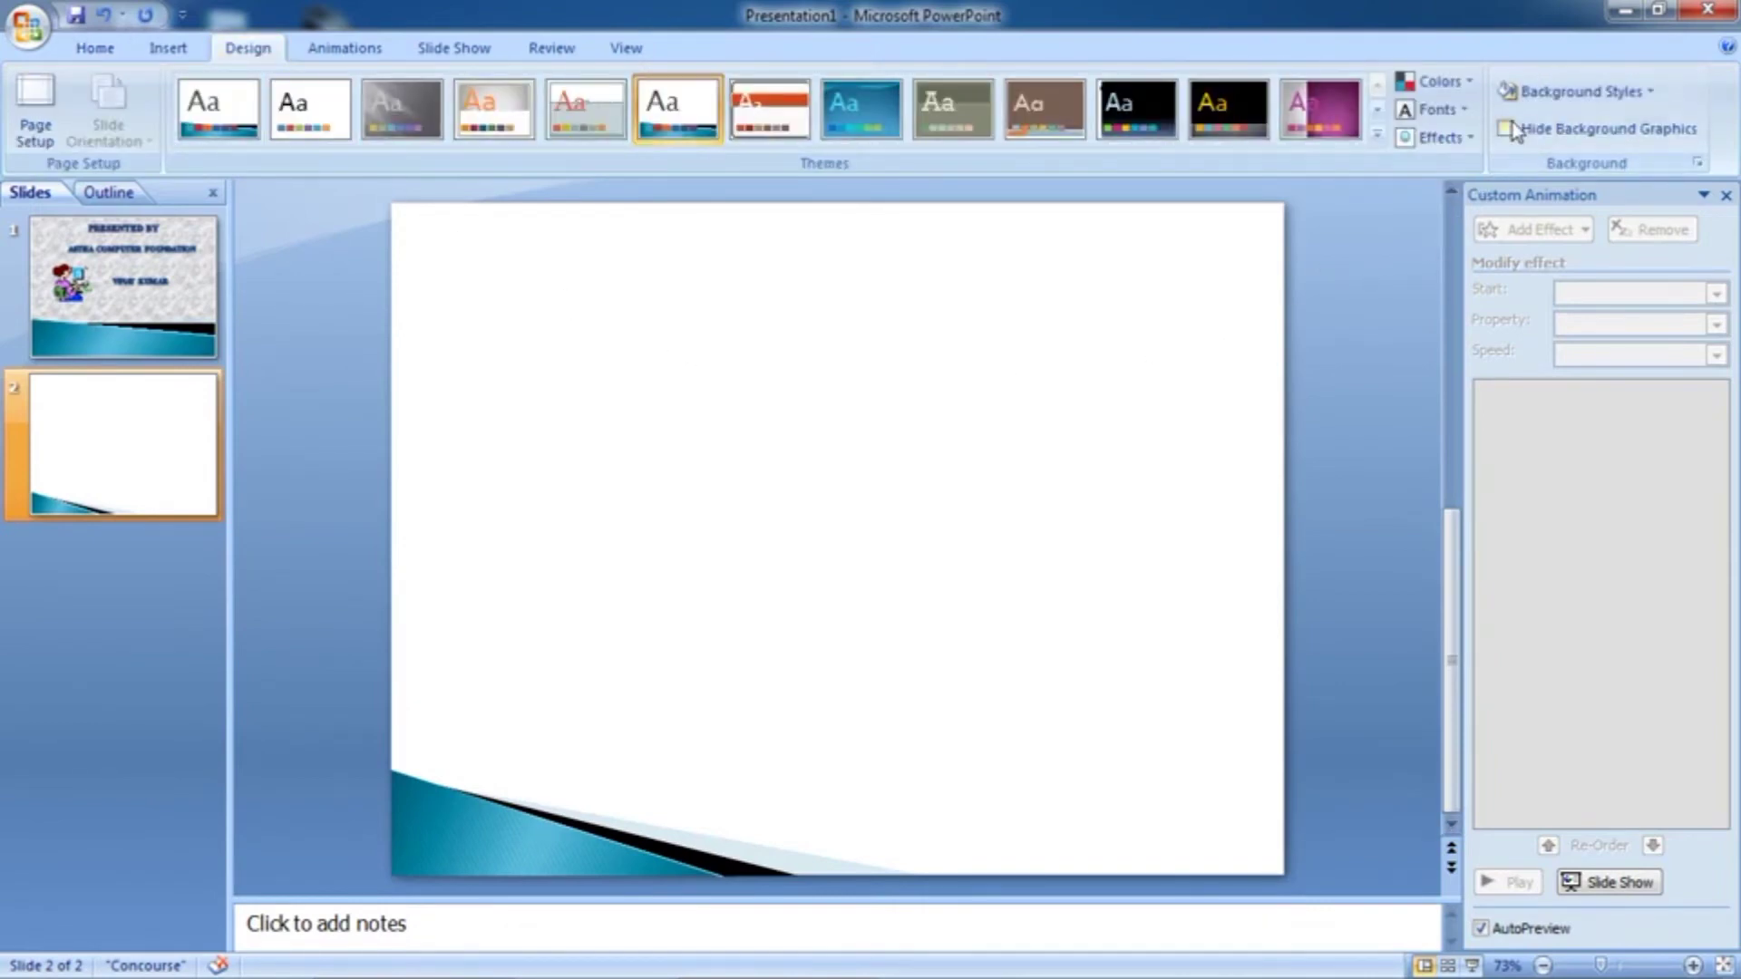
click(1564, 95)
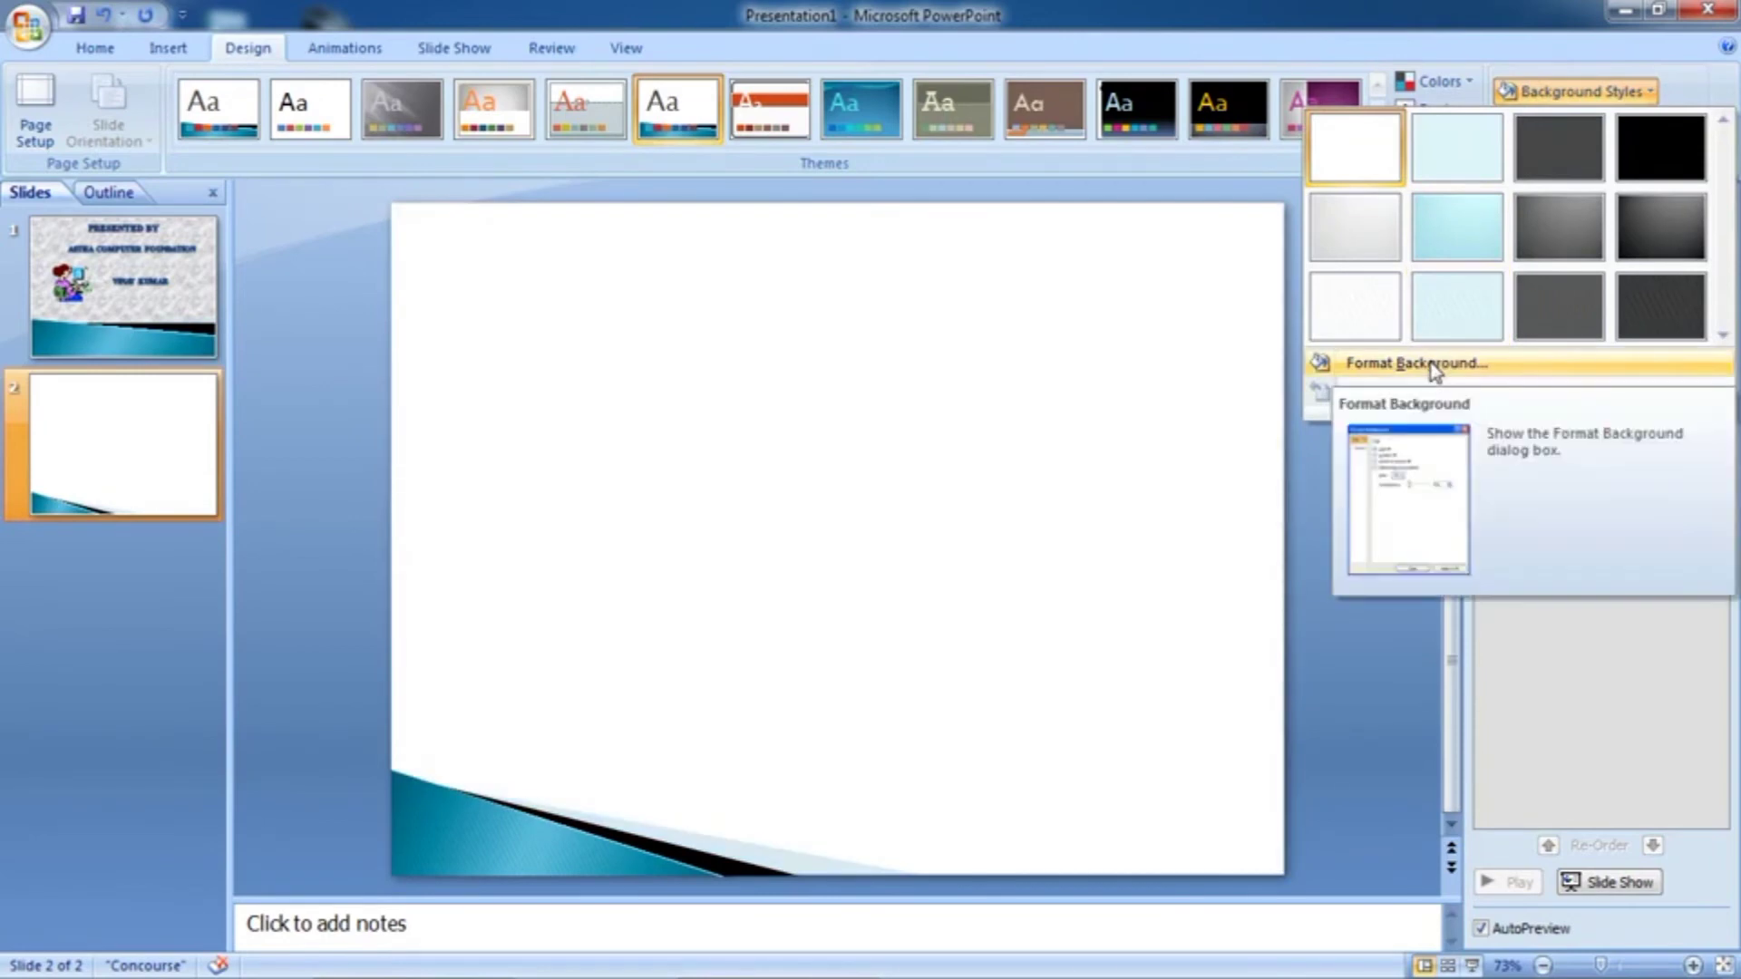
click(1432, 364)
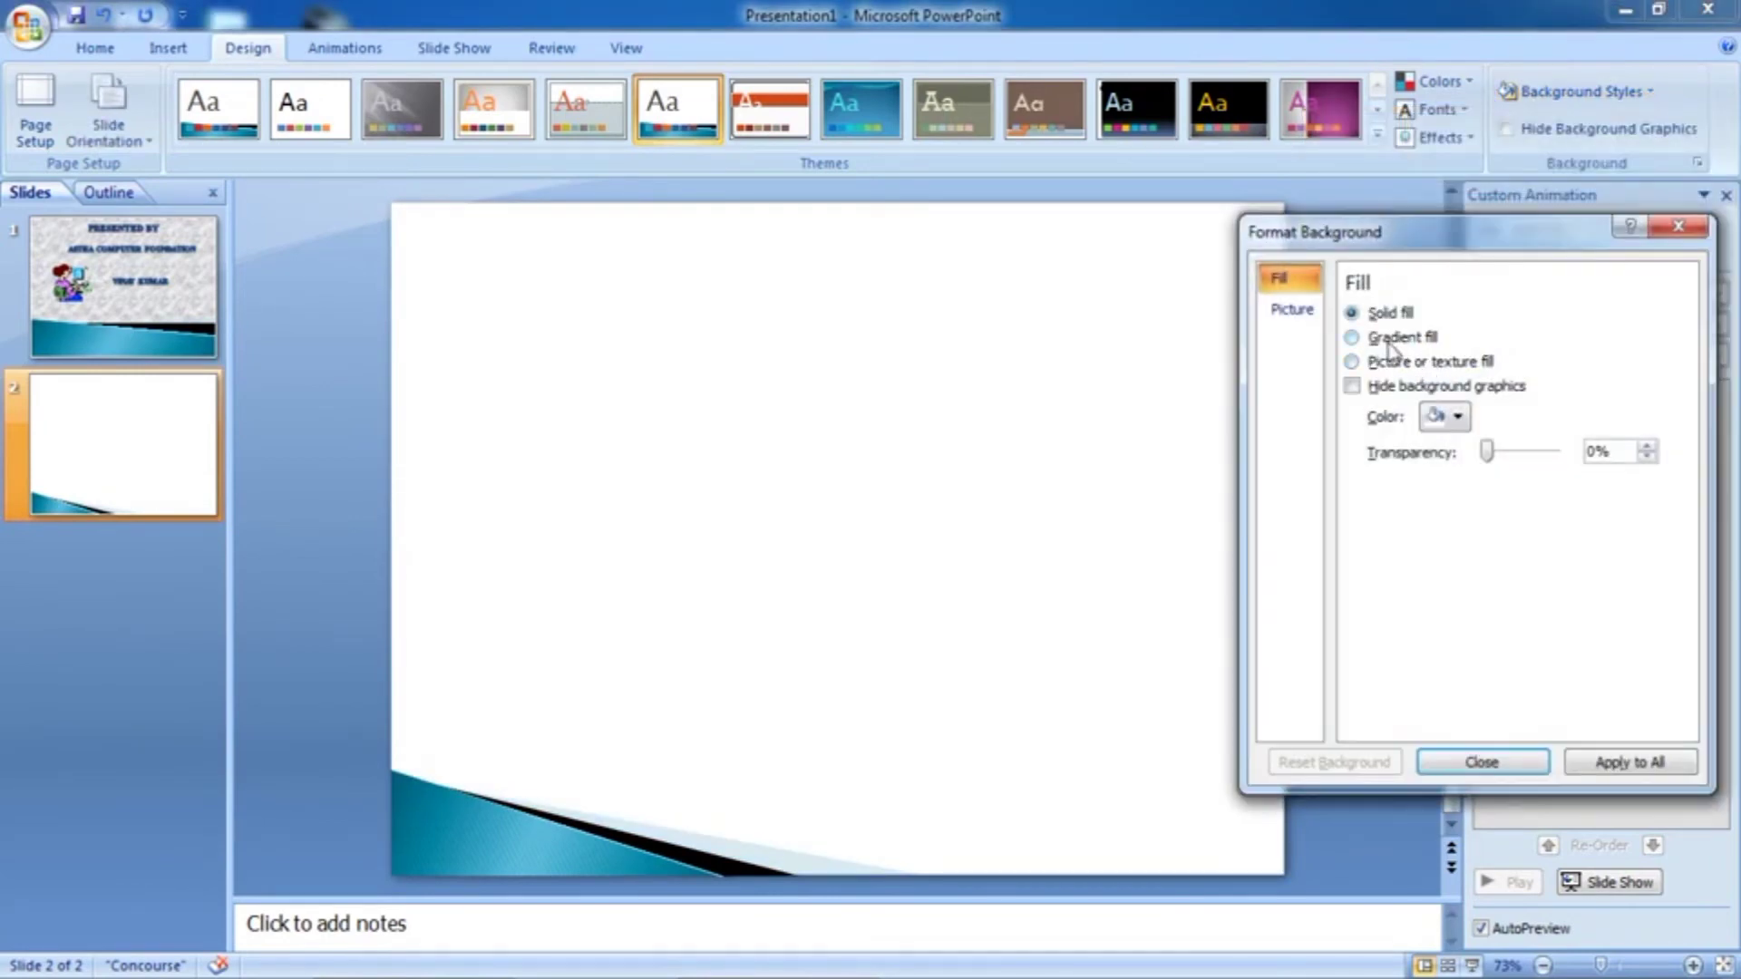
click(1448, 413)
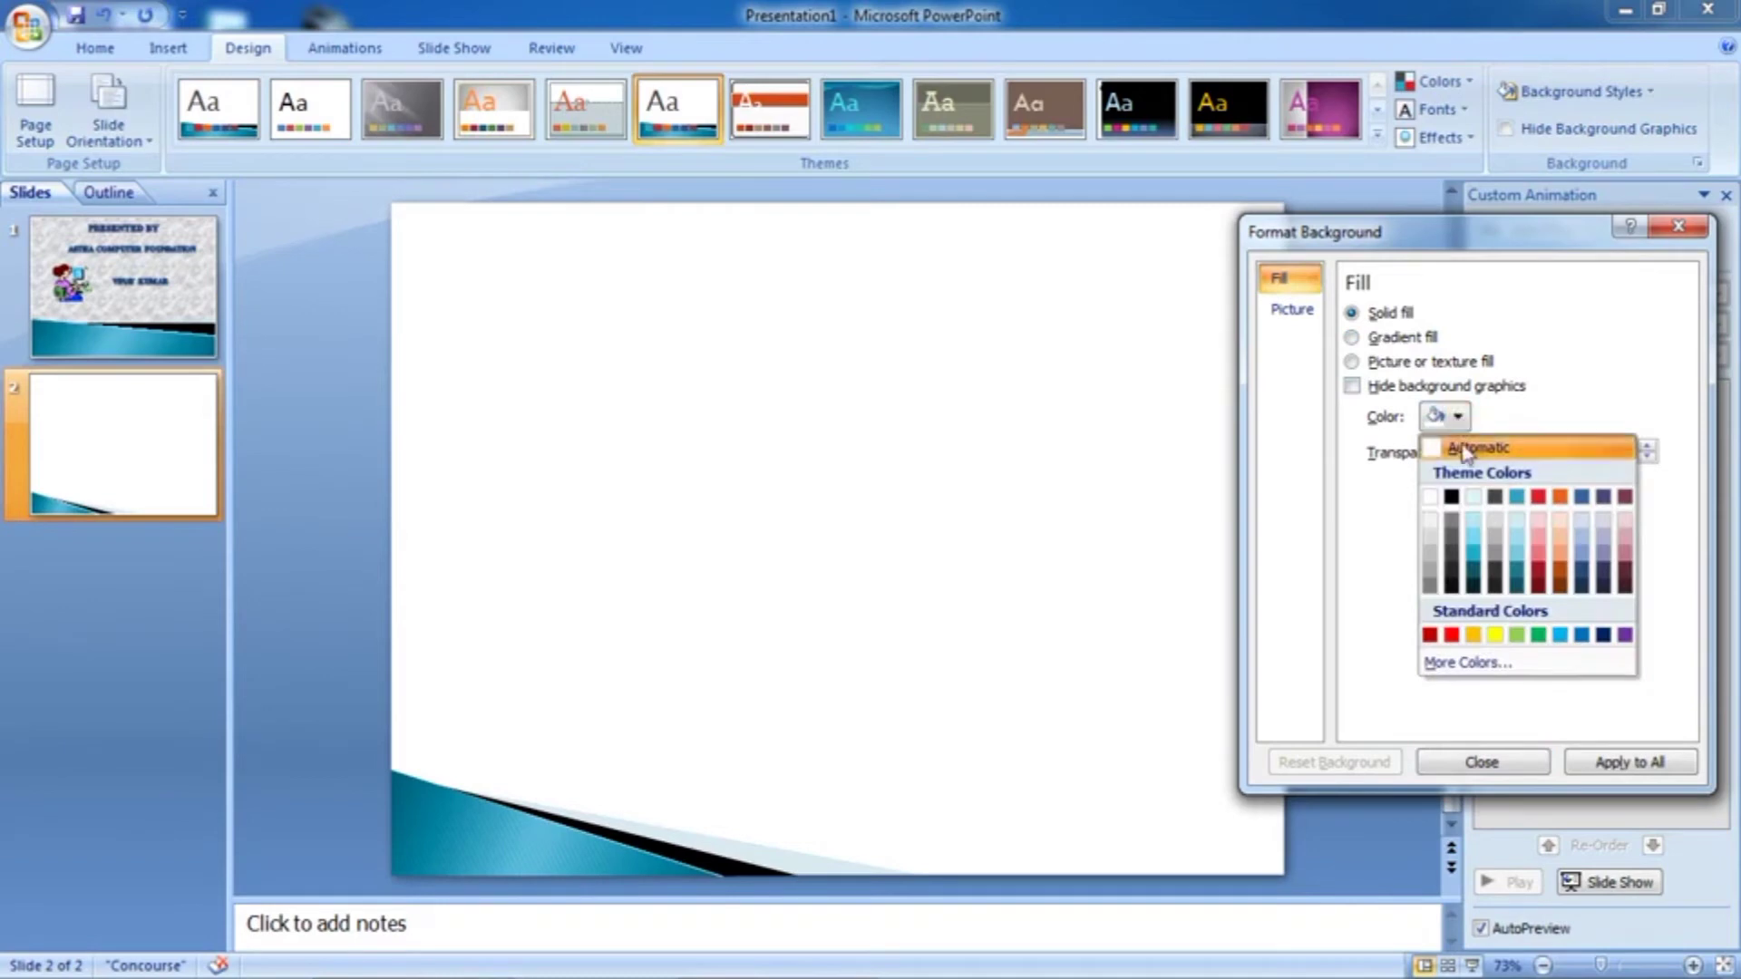
click(1451, 635)
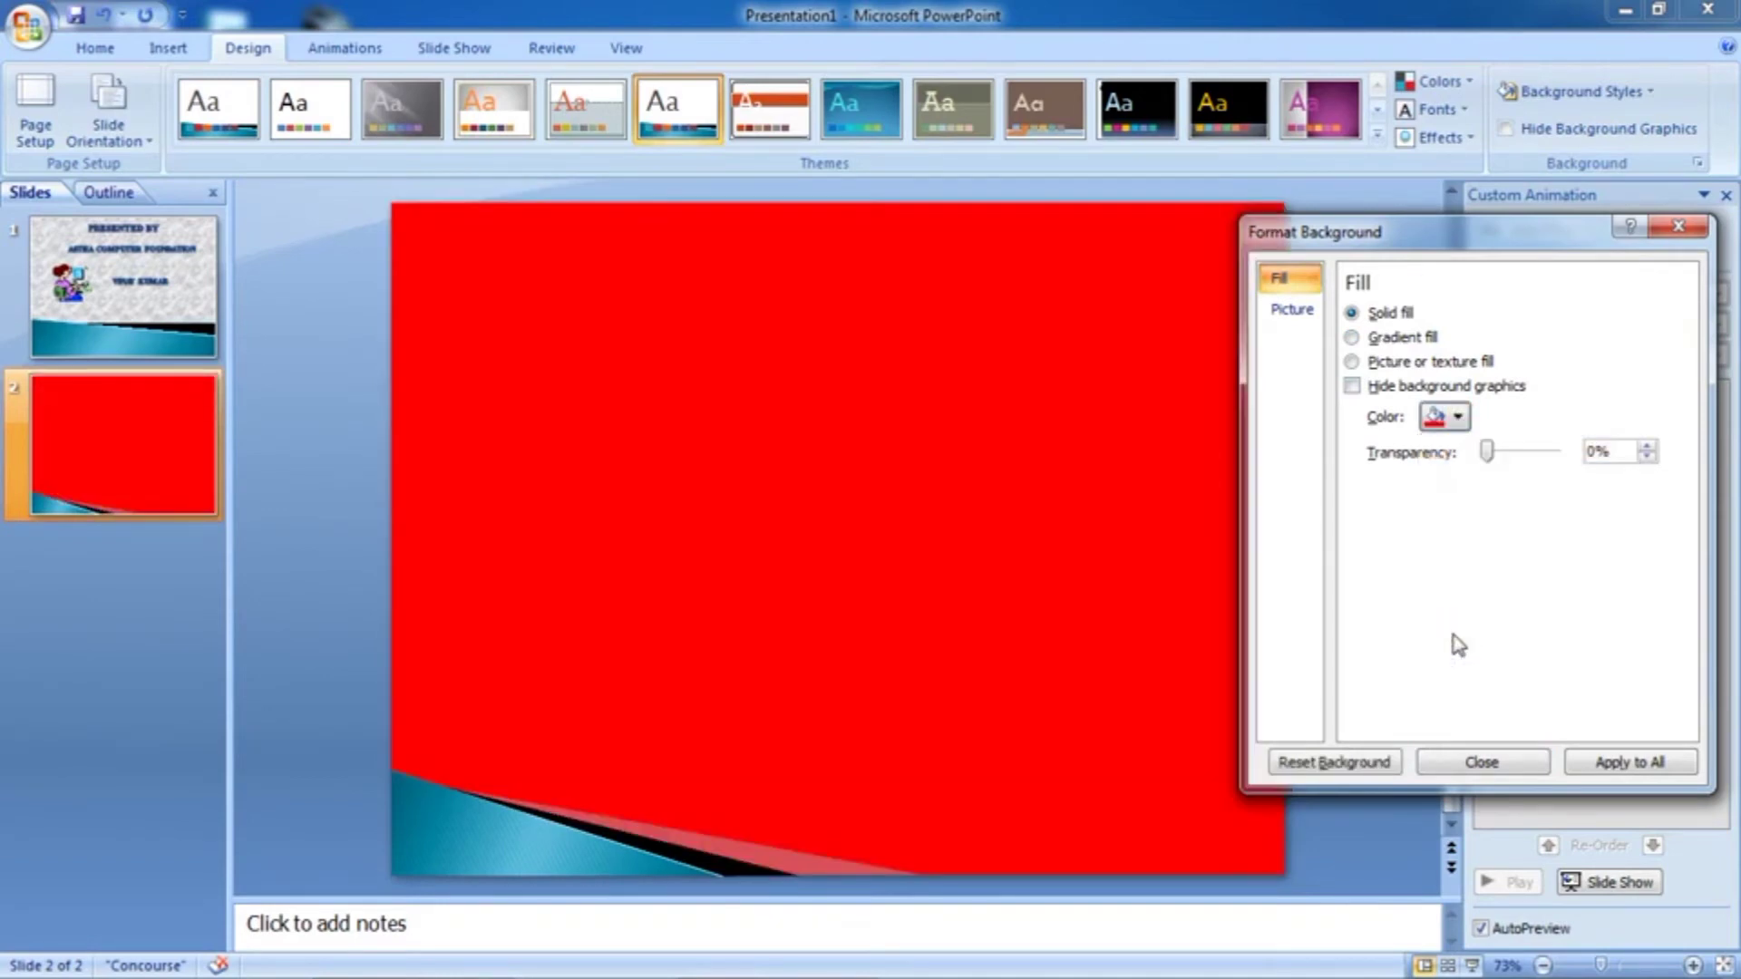
click(1475, 762)
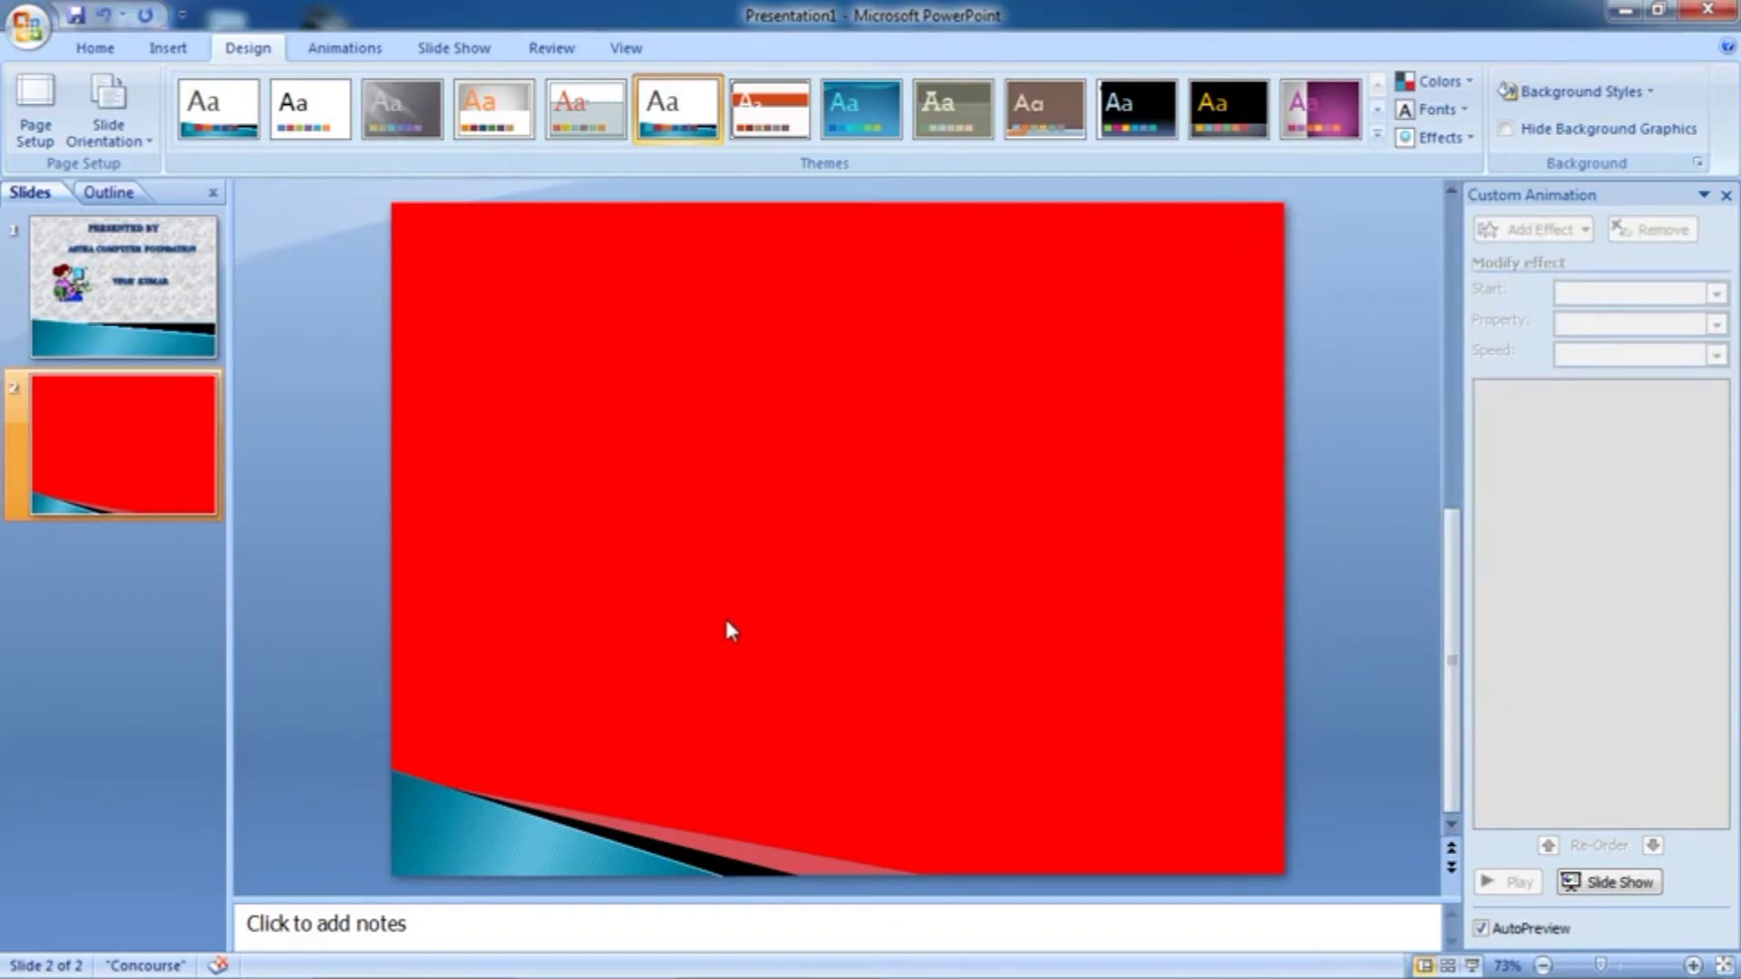
click(170, 48)
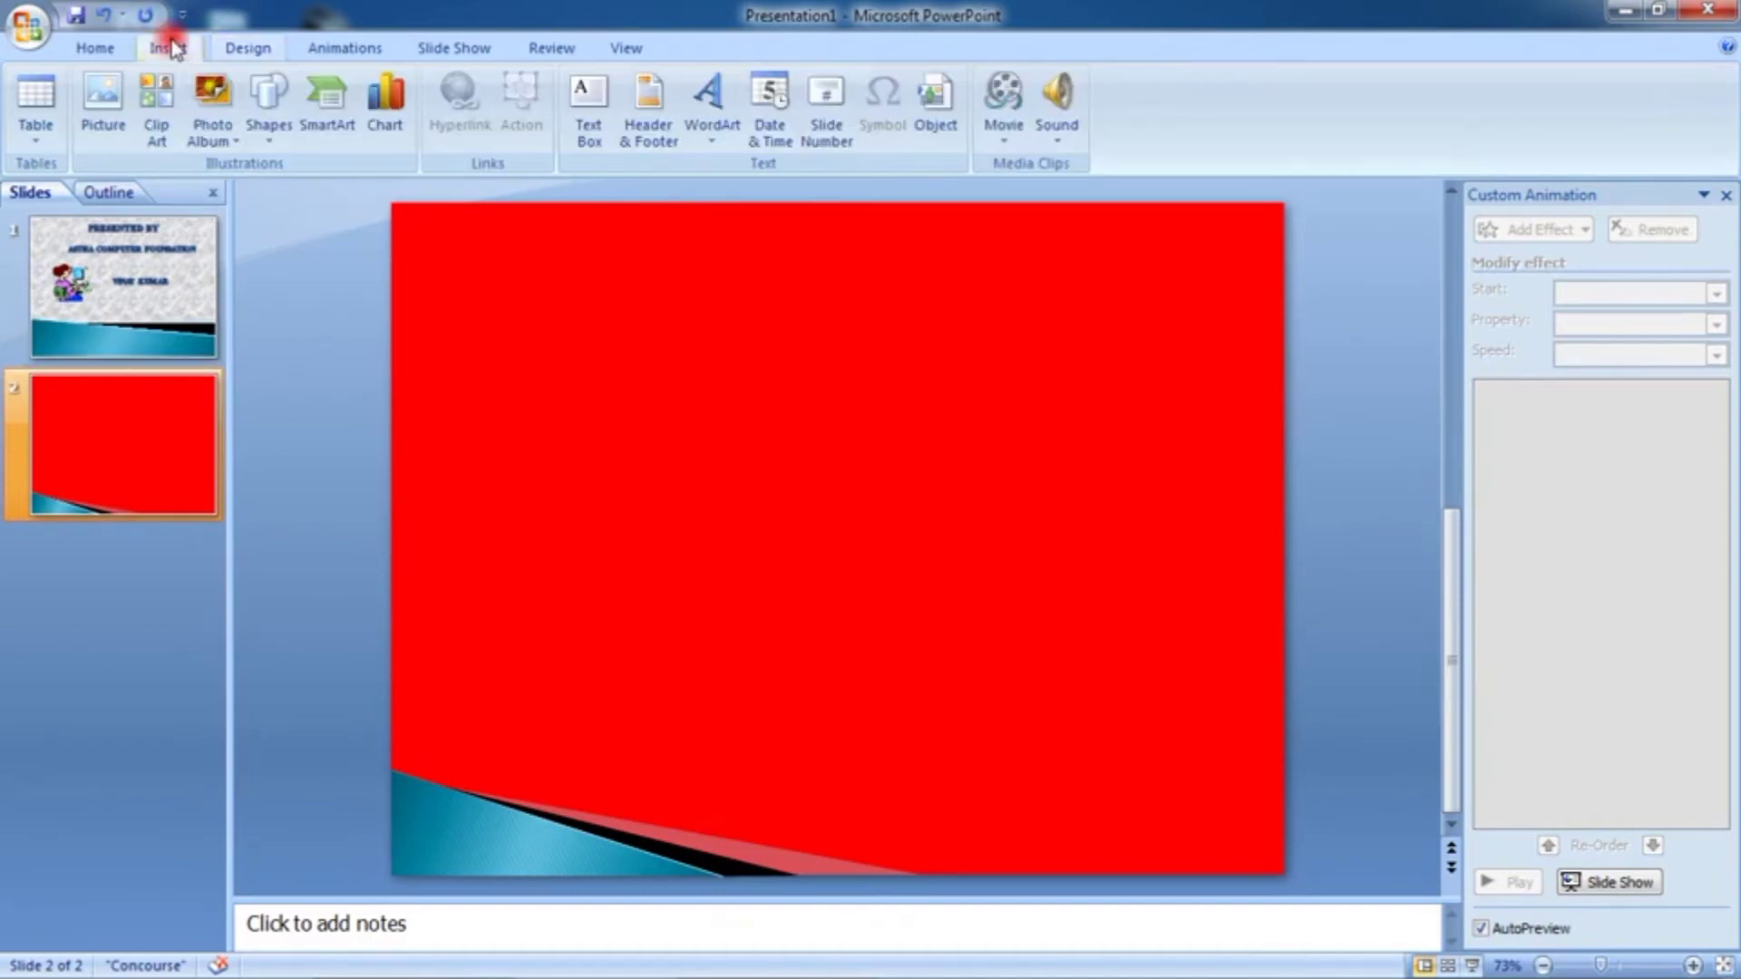
click(708, 107)
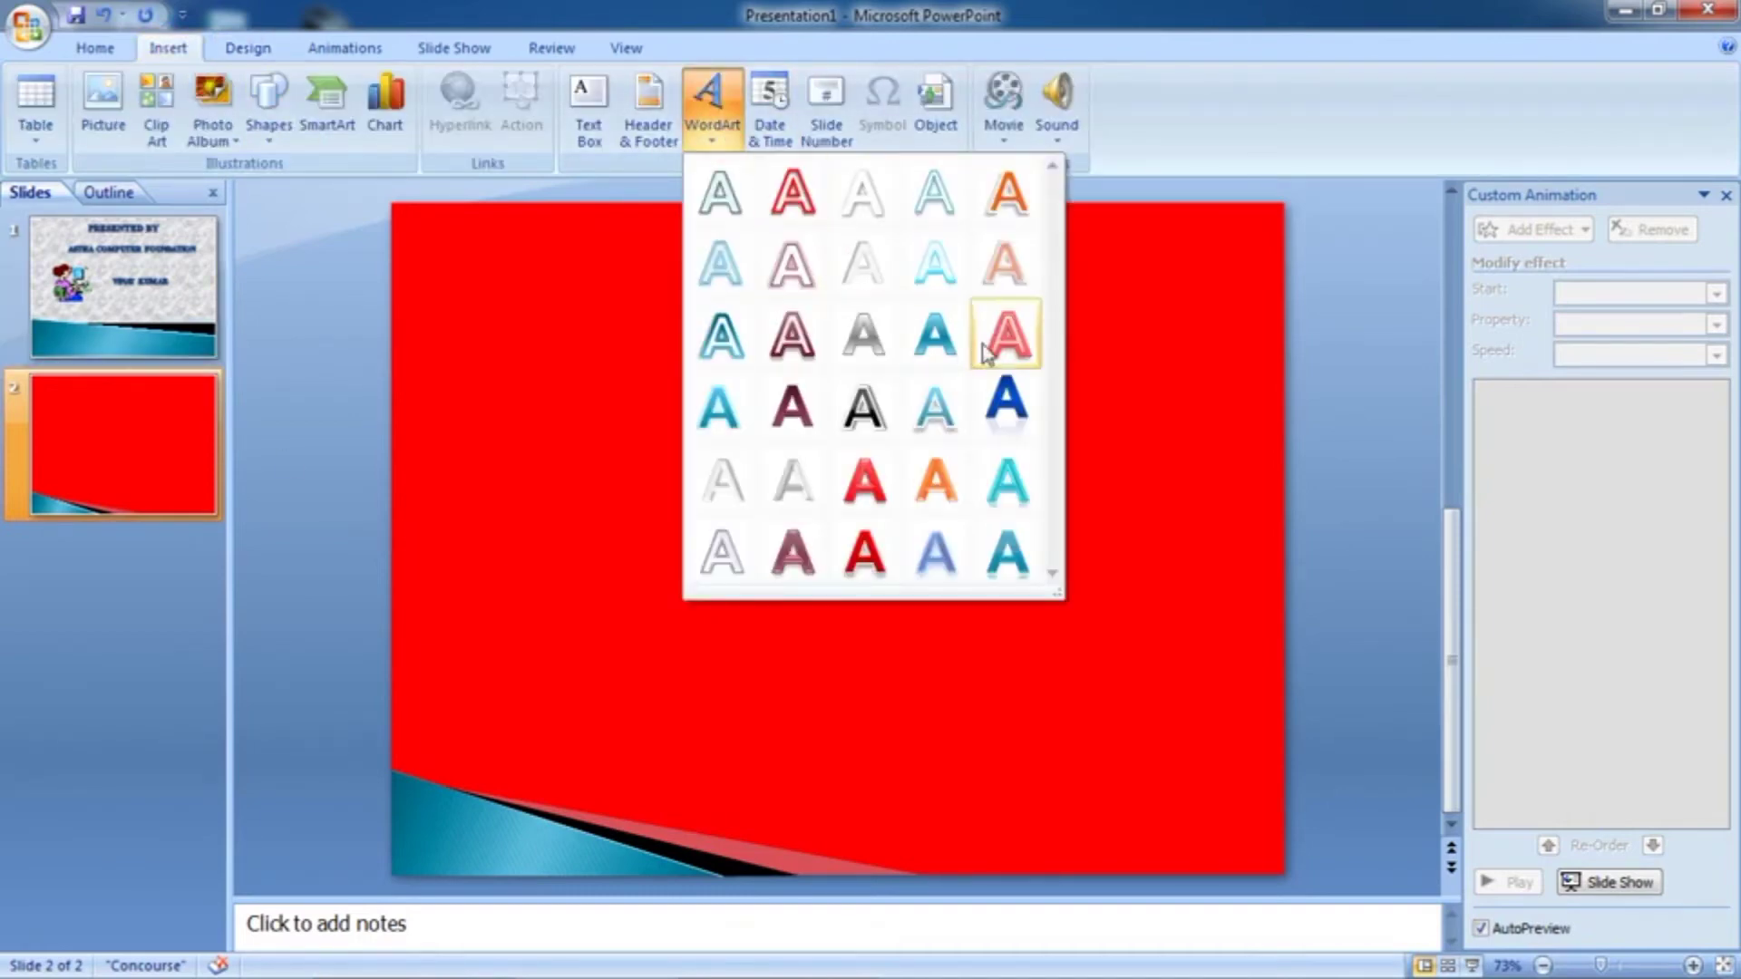
Insert a WordArt and format its text as white Times New Roman at 44 pt
click(1005, 401)
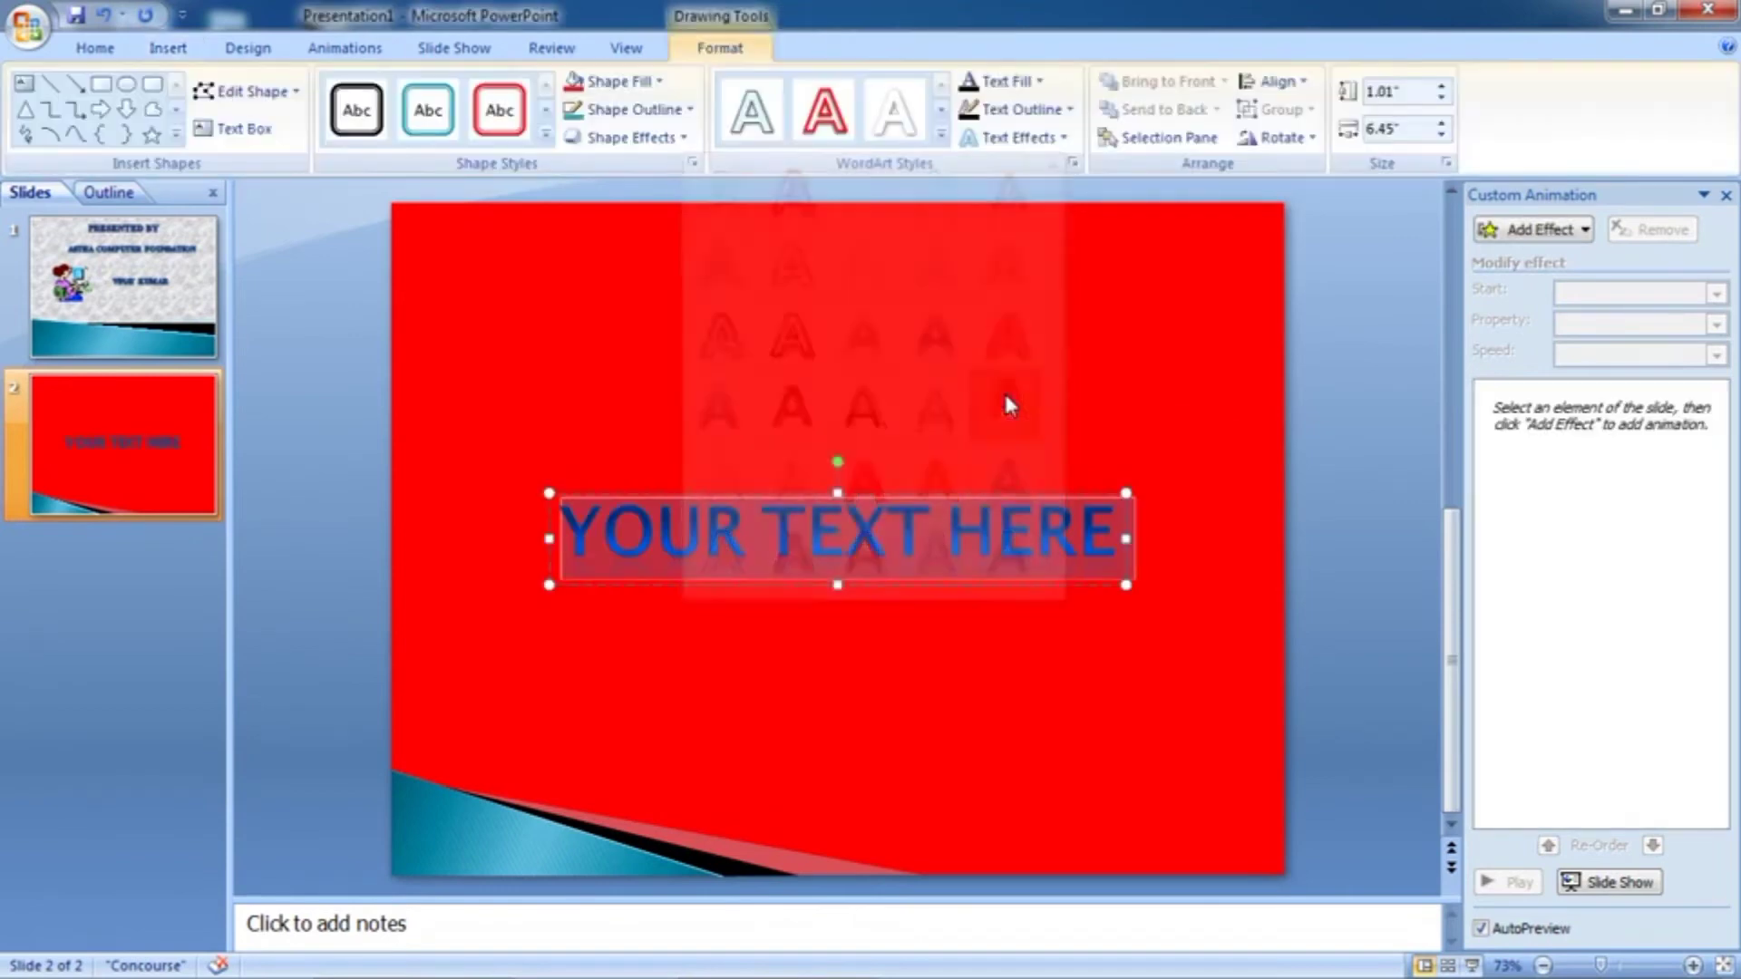
click(94, 47)
click(486, 91)
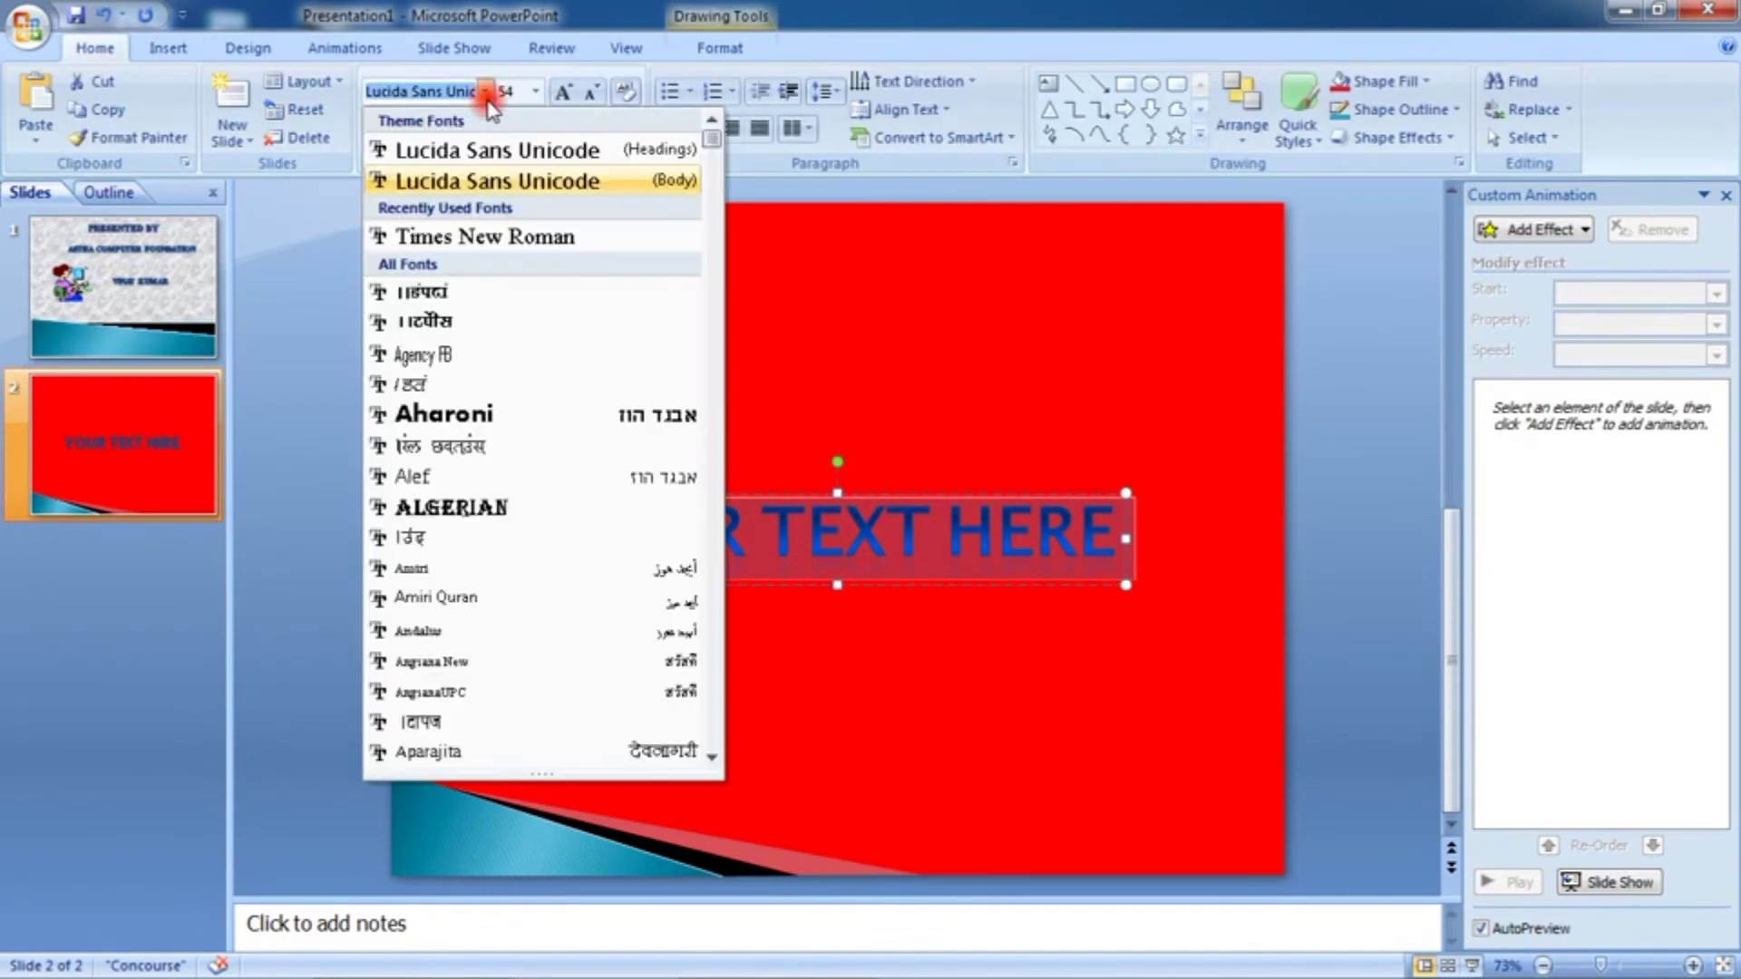
click(480, 238)
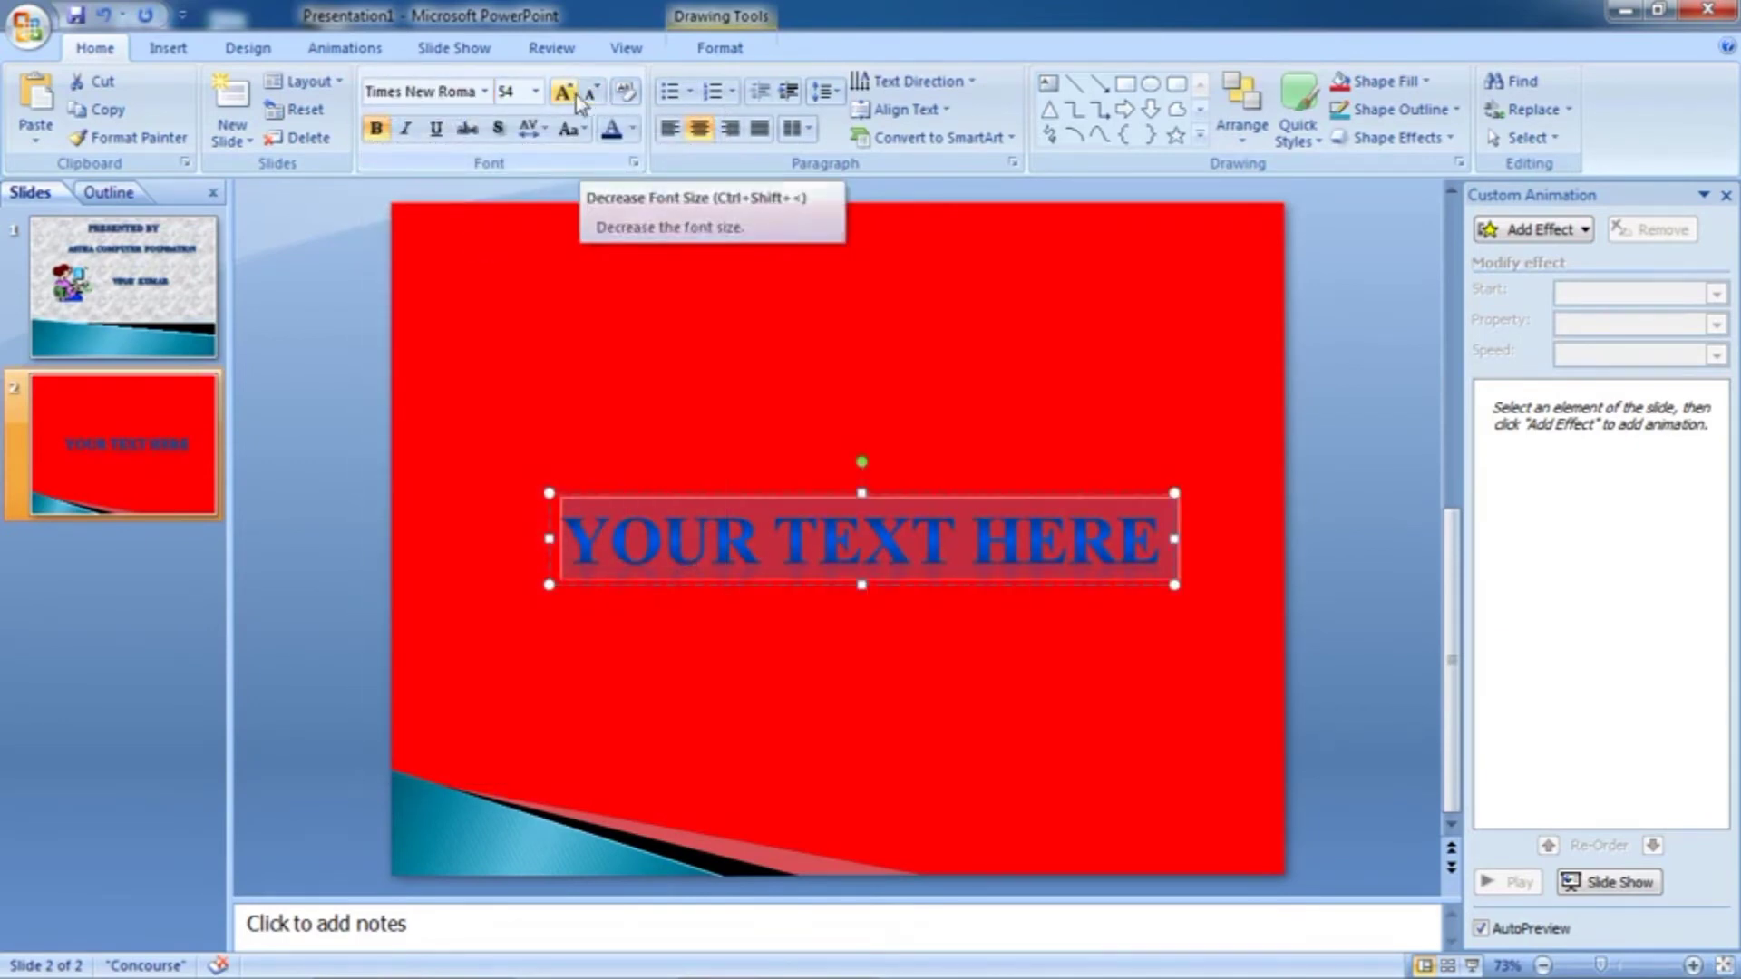
click(566, 92)
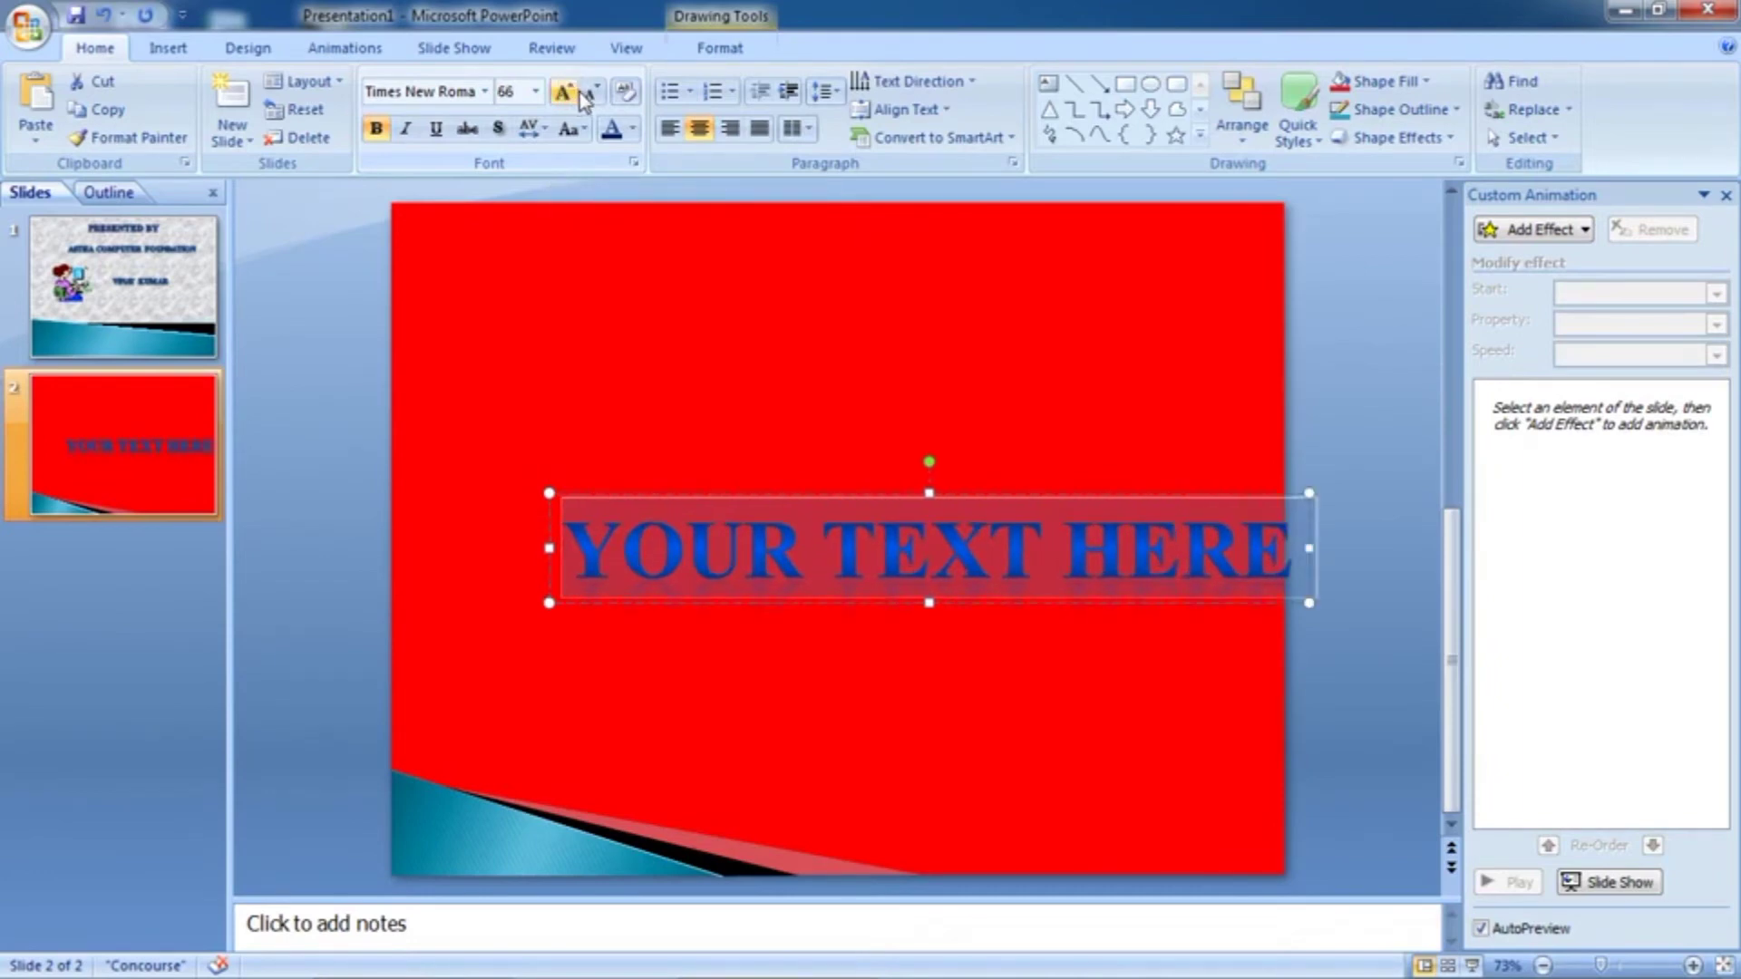
click(592, 95)
double_click(593, 94)
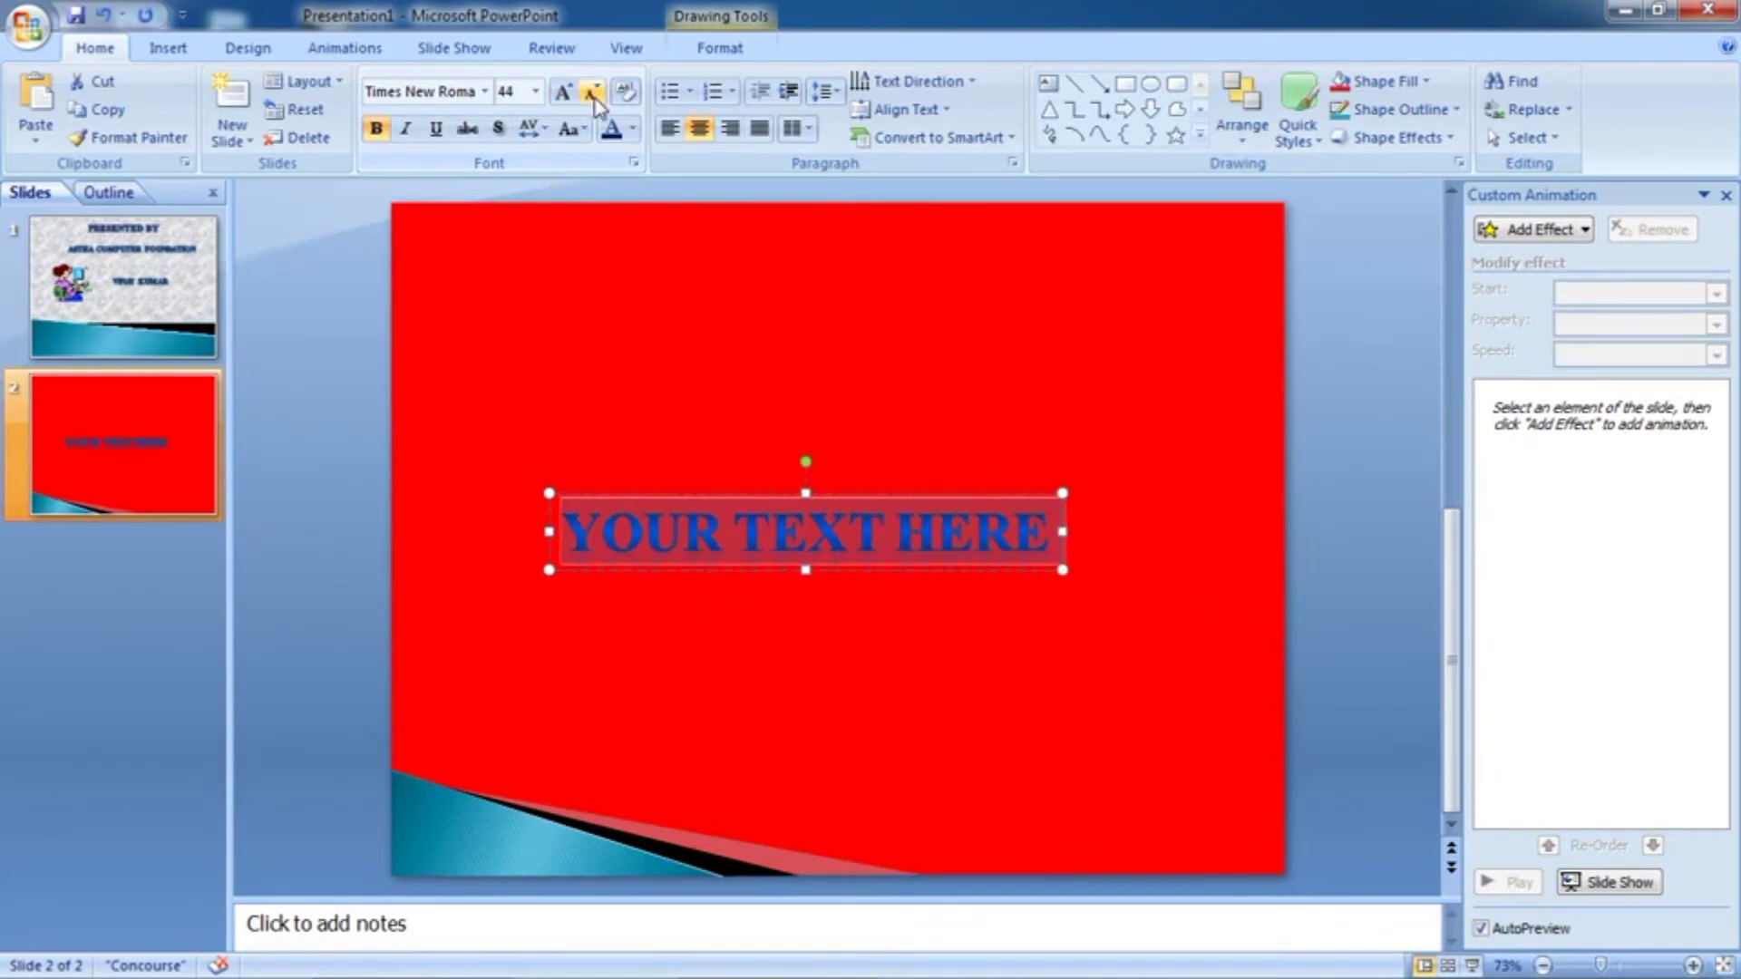
click(633, 129)
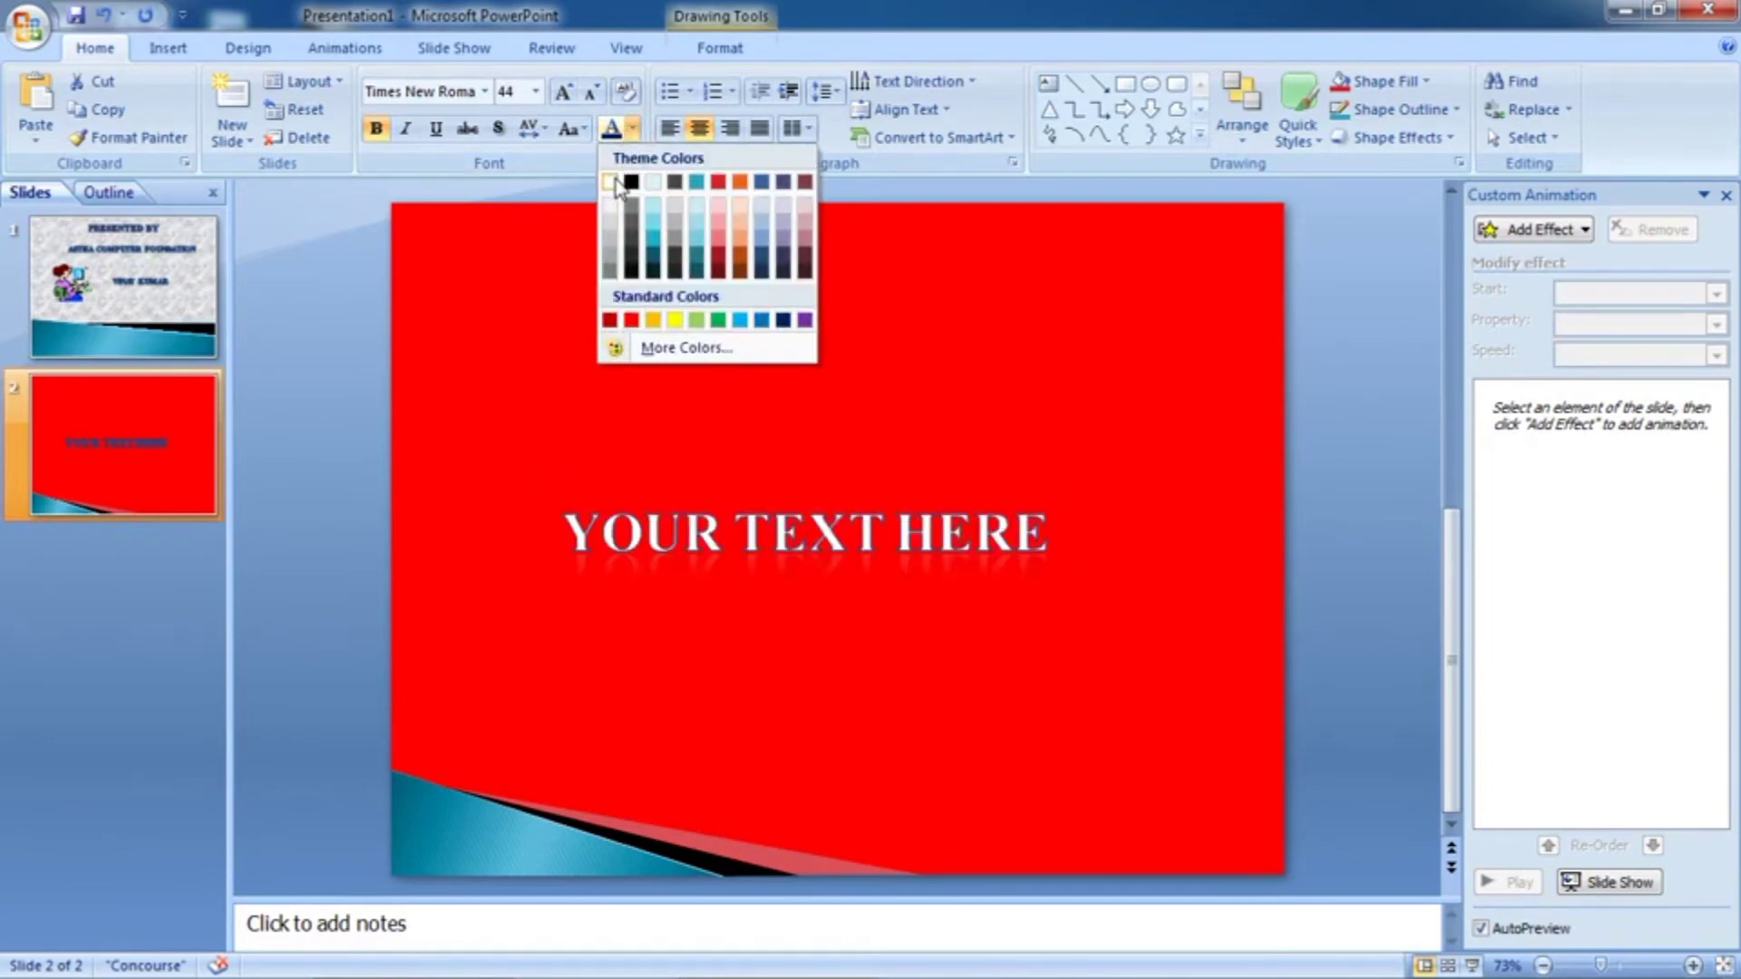
click(613, 184)
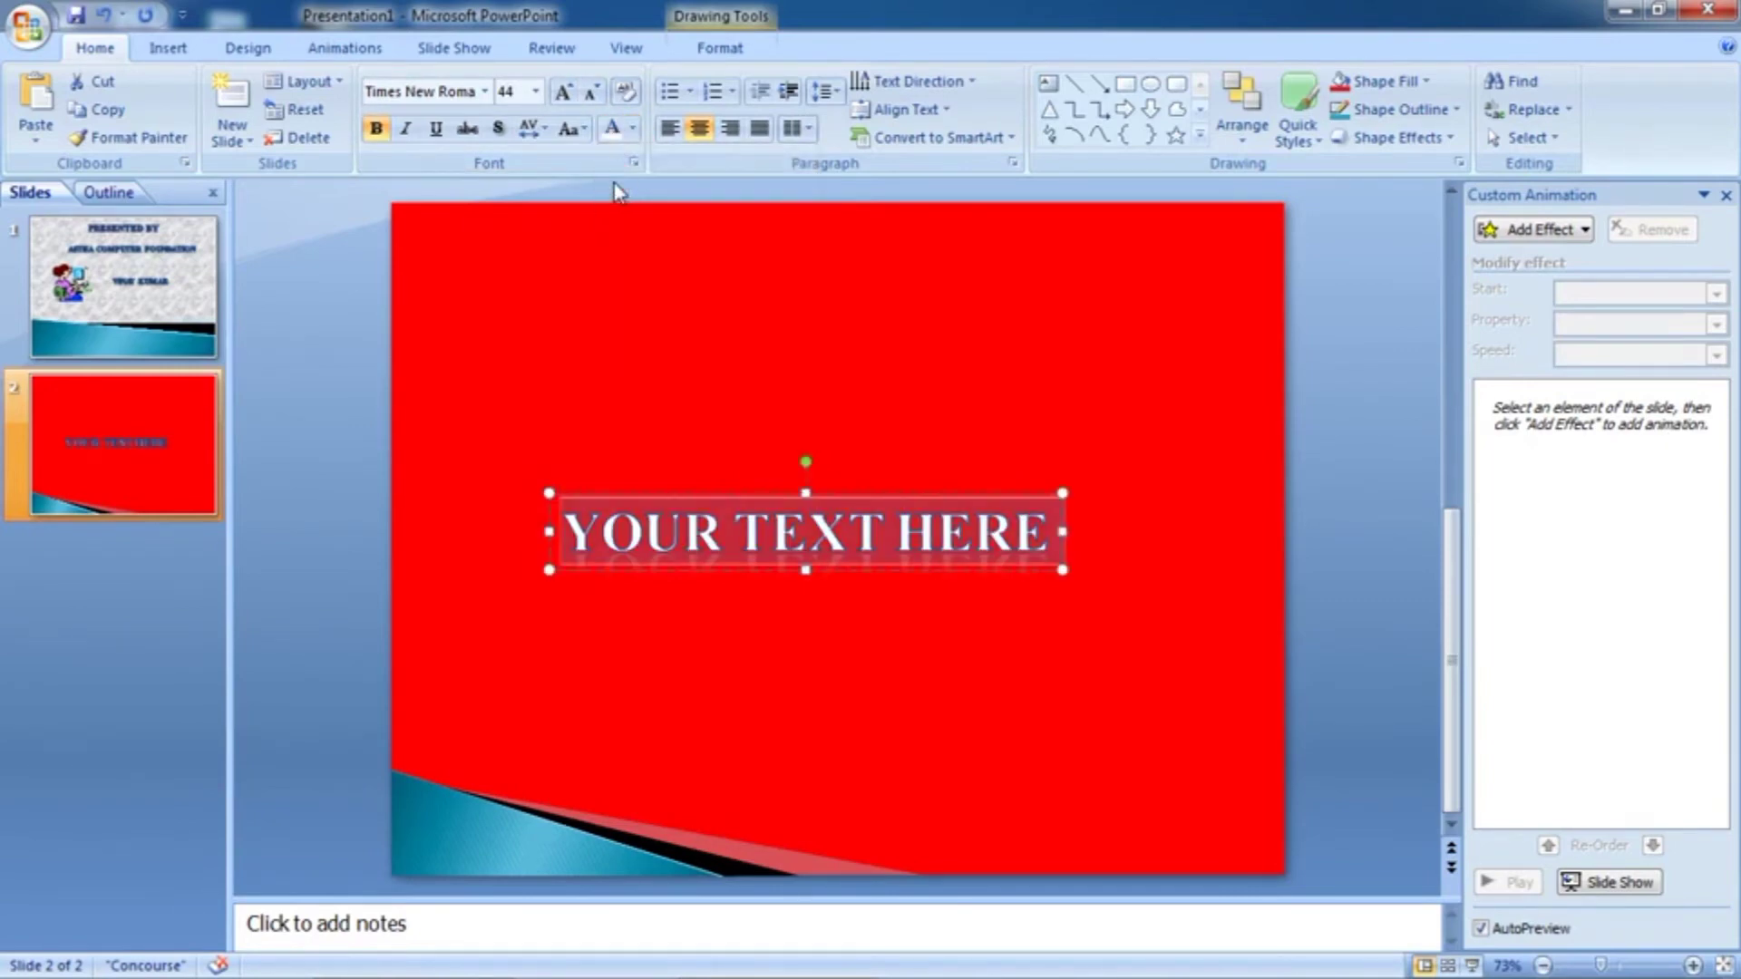
Preview Text Outline colours on the WordArt
click(718, 54)
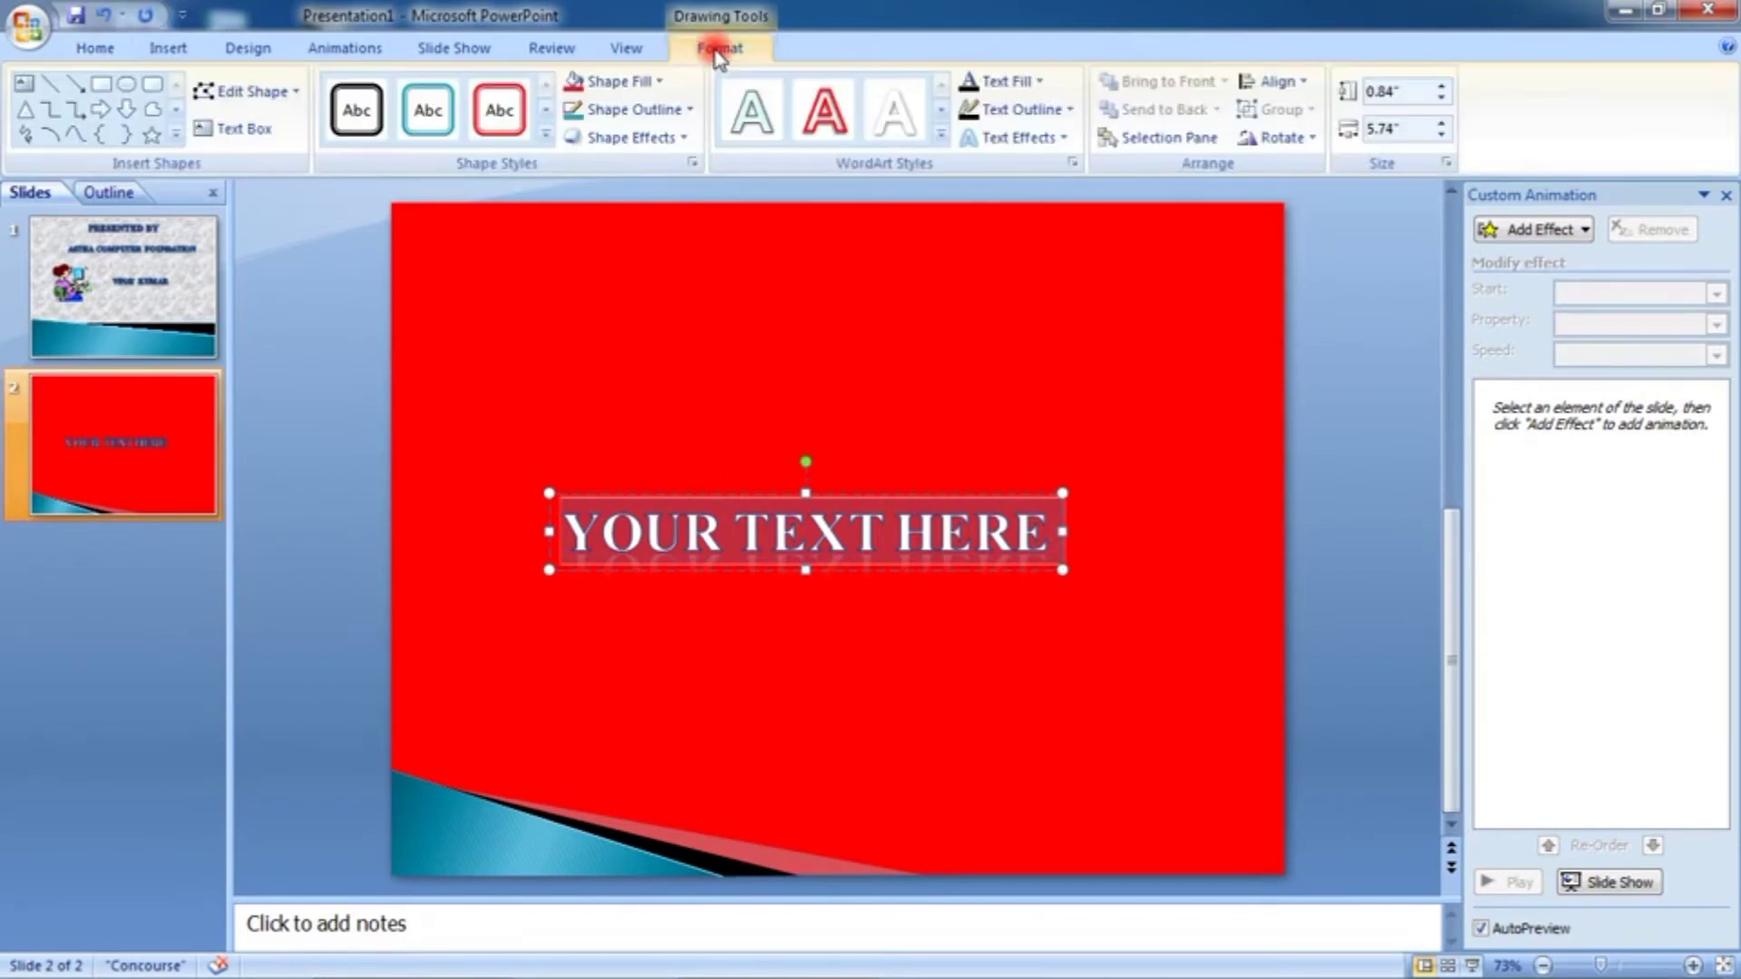
click(1001, 116)
click(966, 165)
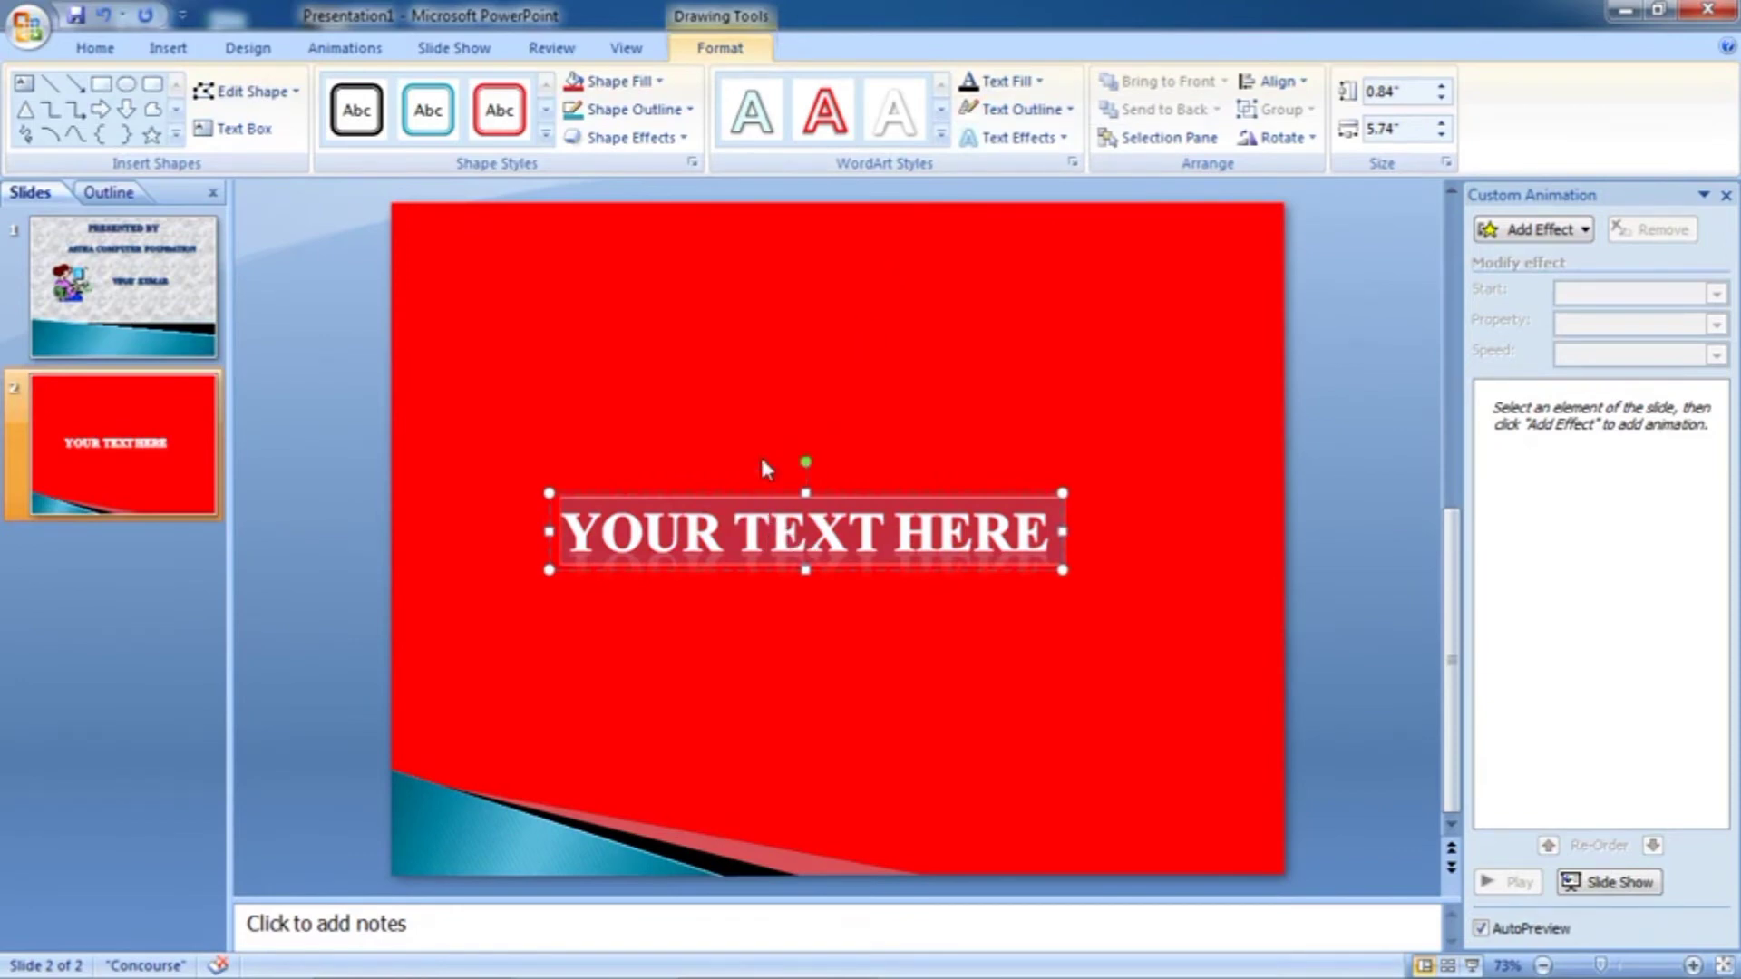
Move the WordArt to the slide top, shrink it, and retype it as 'WHAT IS COMPUTER?'
mouse_move(760, 491)
mouse_down()
mouse_move(789, 387)
mouse_move(751, 201)
mouse_up()
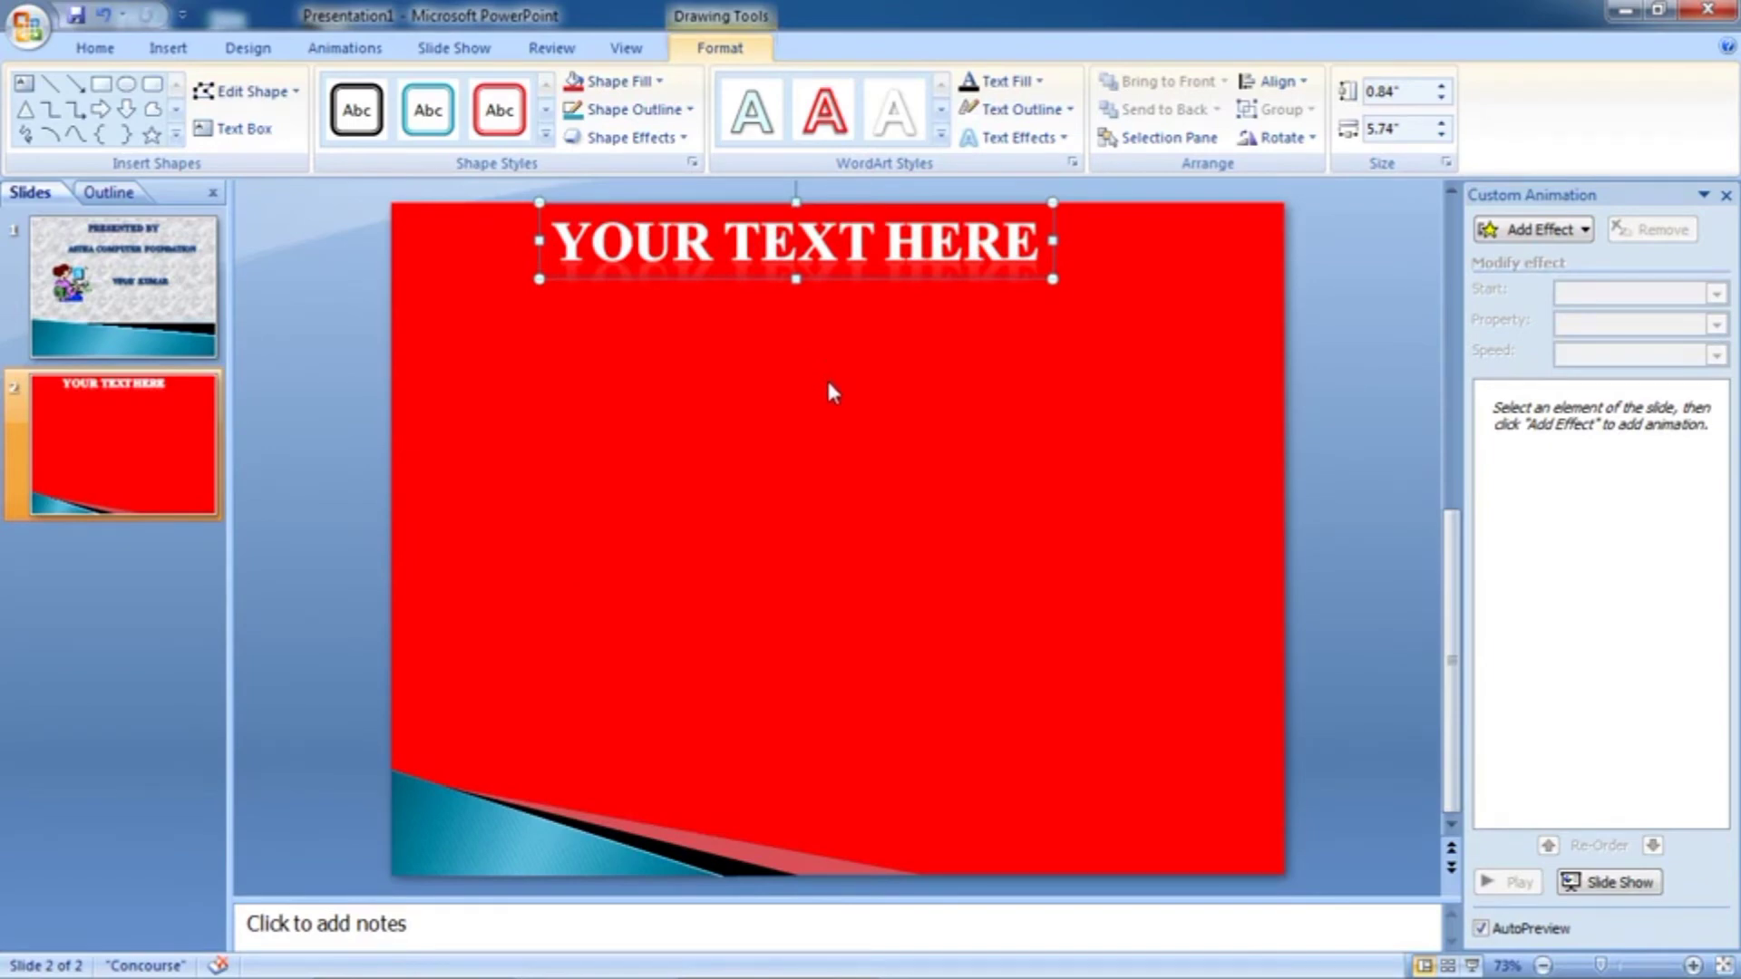
key(ctrl+shift+comma)
key(ctrl+shift+comma)
key(ctrl+shift+comma)
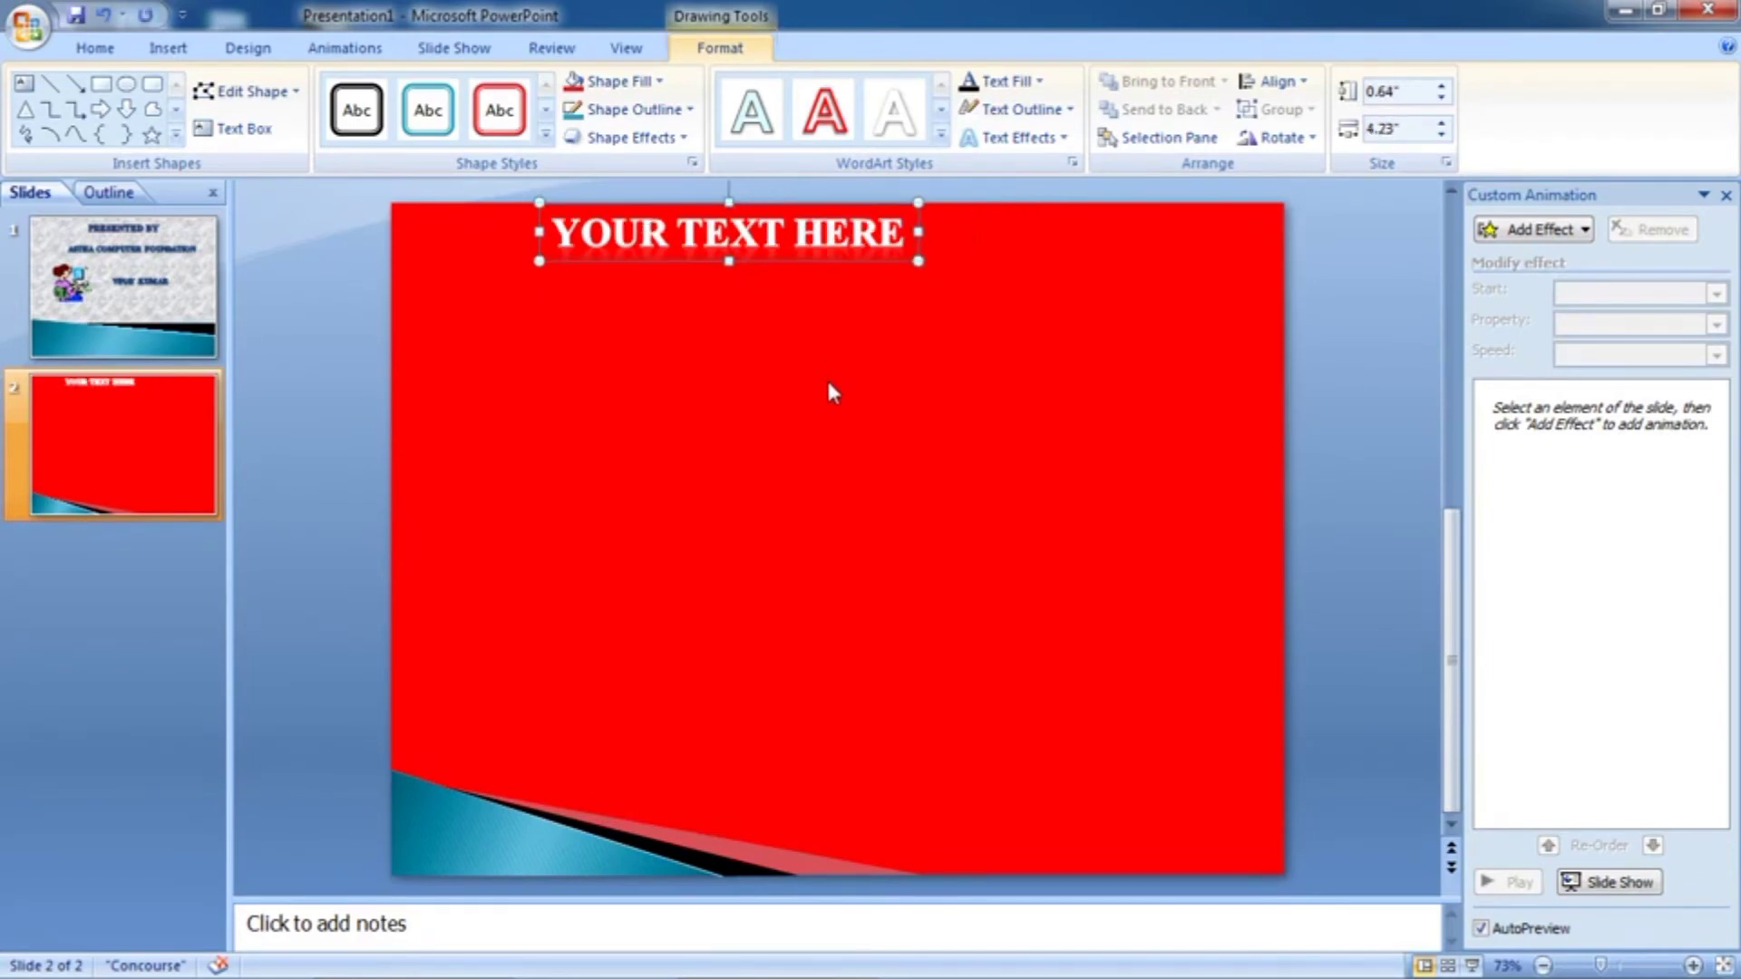
key(ctrl+shift+comma)
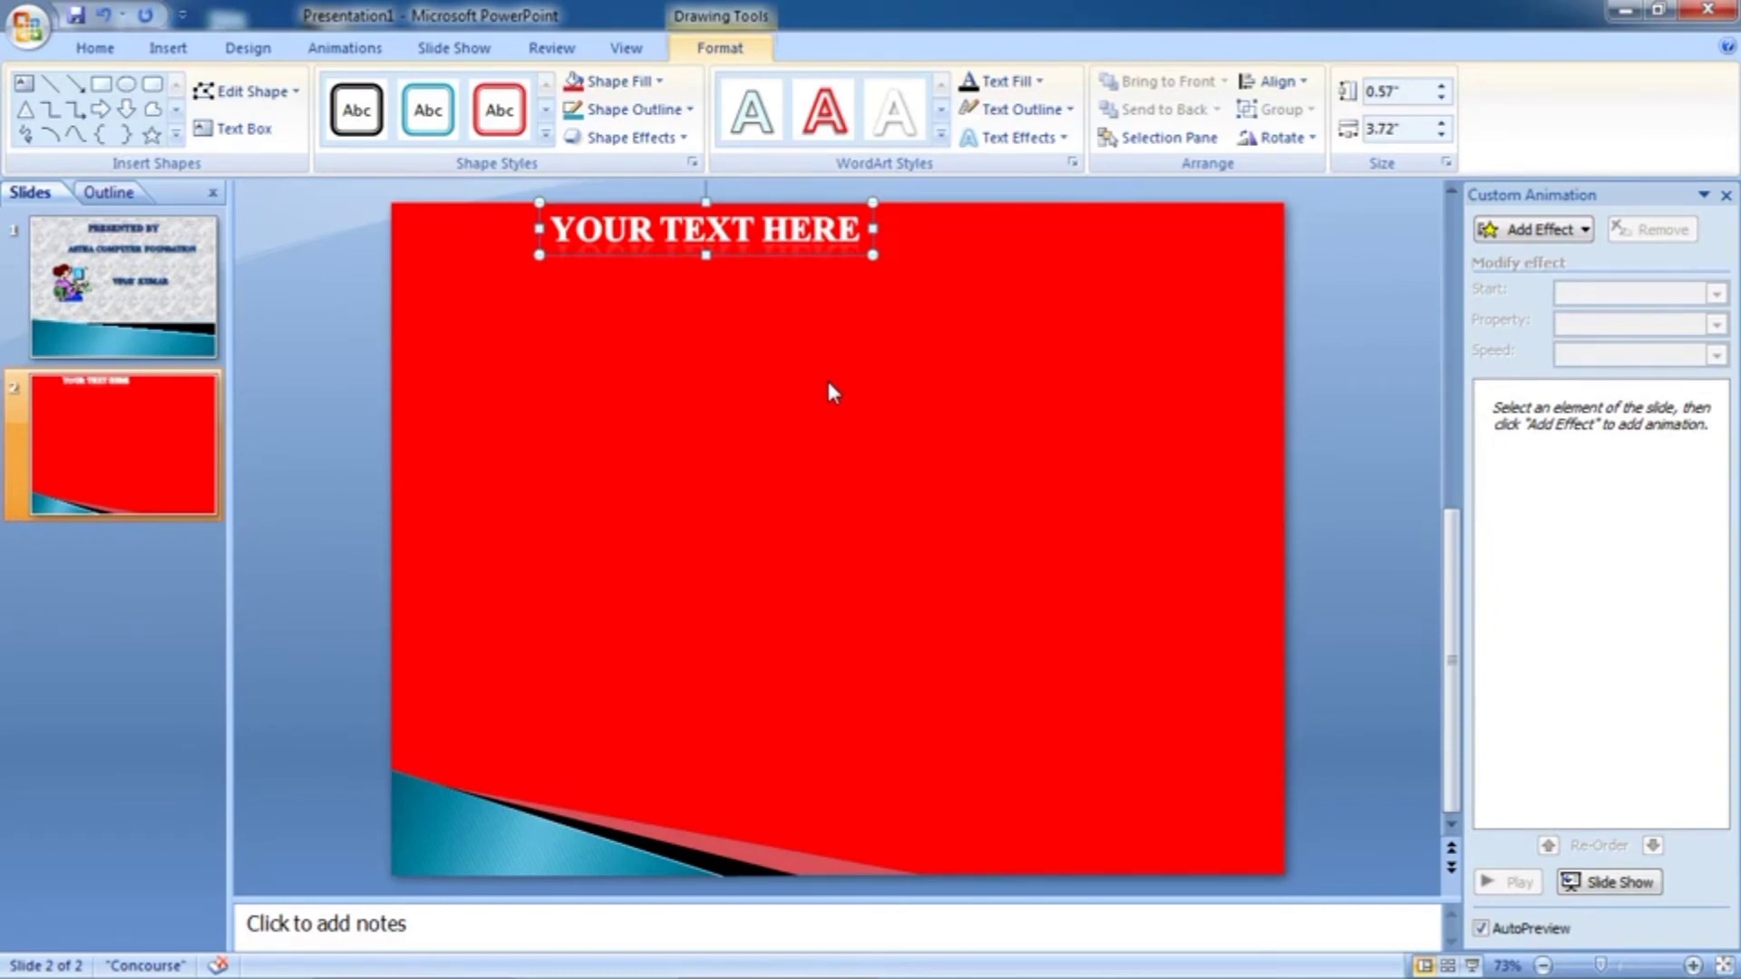
key(ctrl+a)
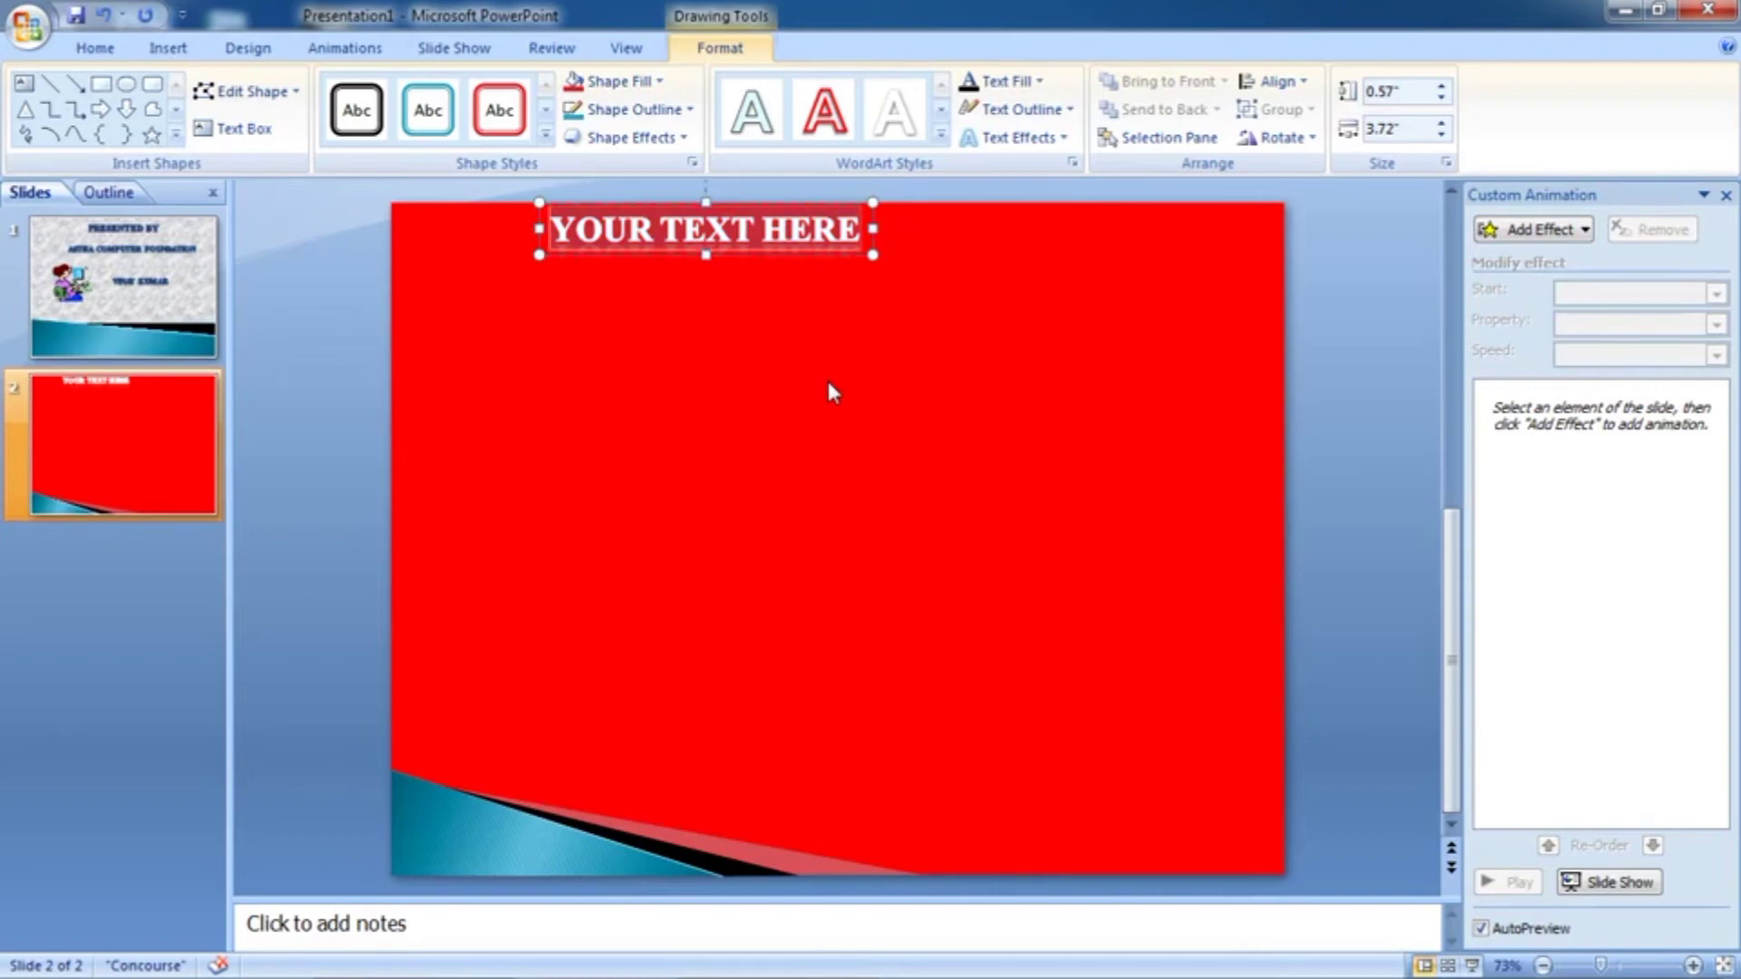
text(W)
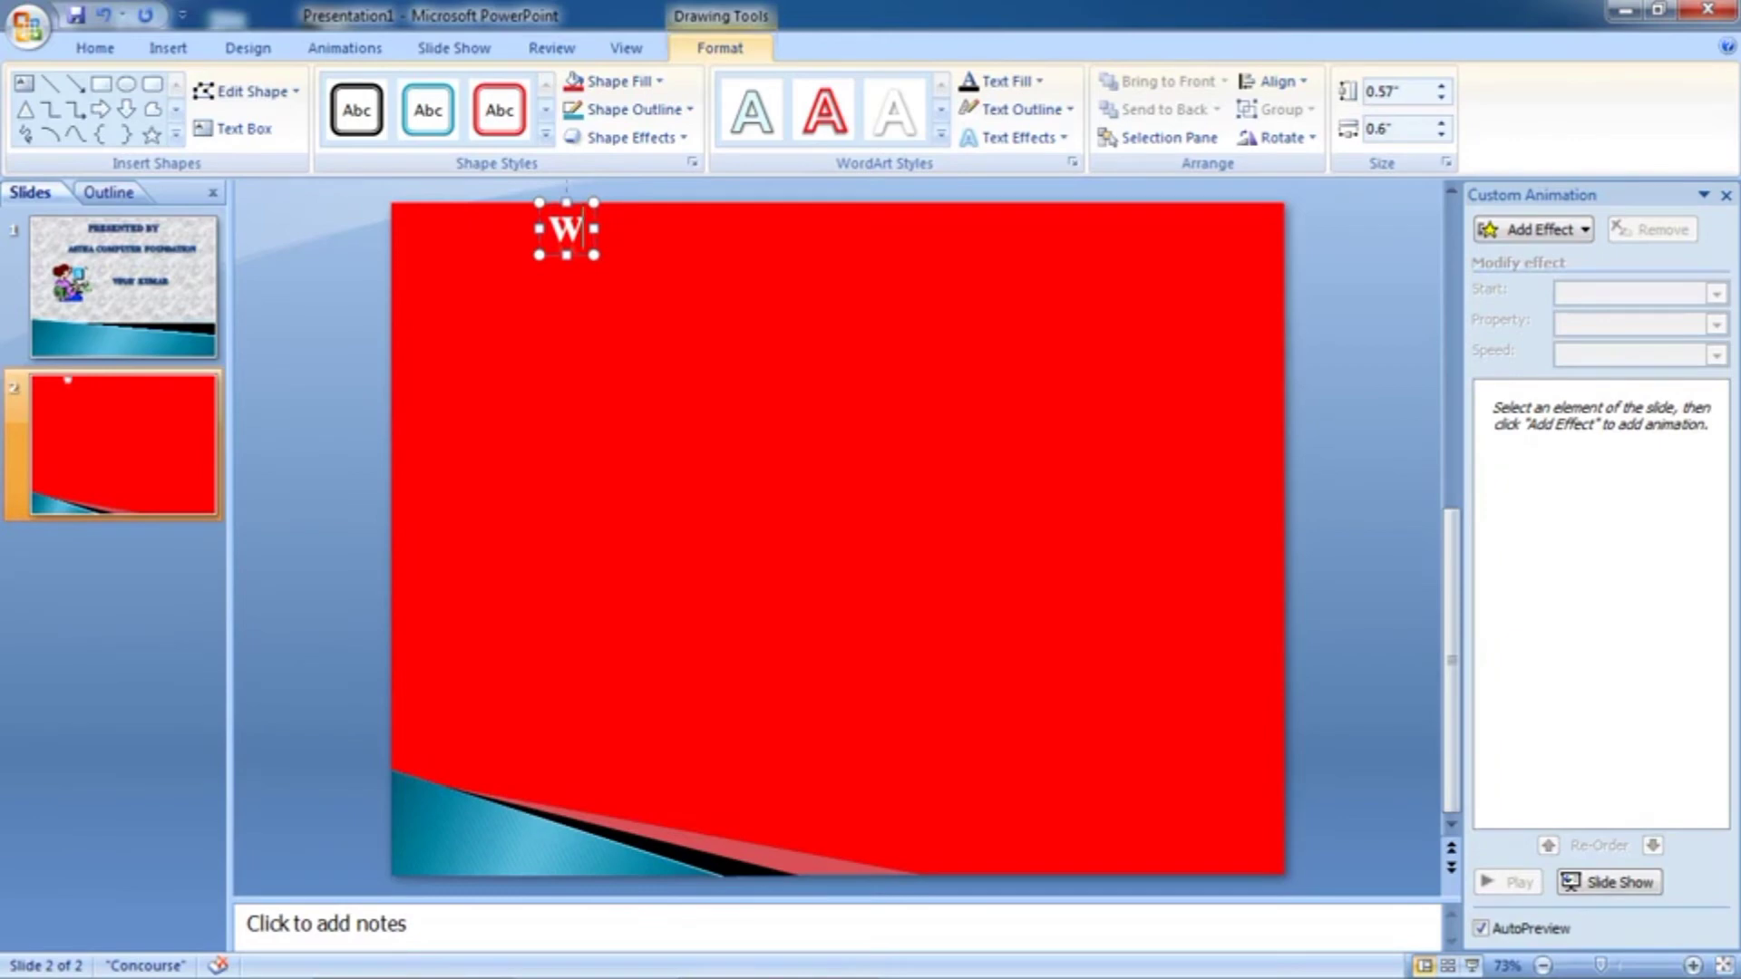
text(H)
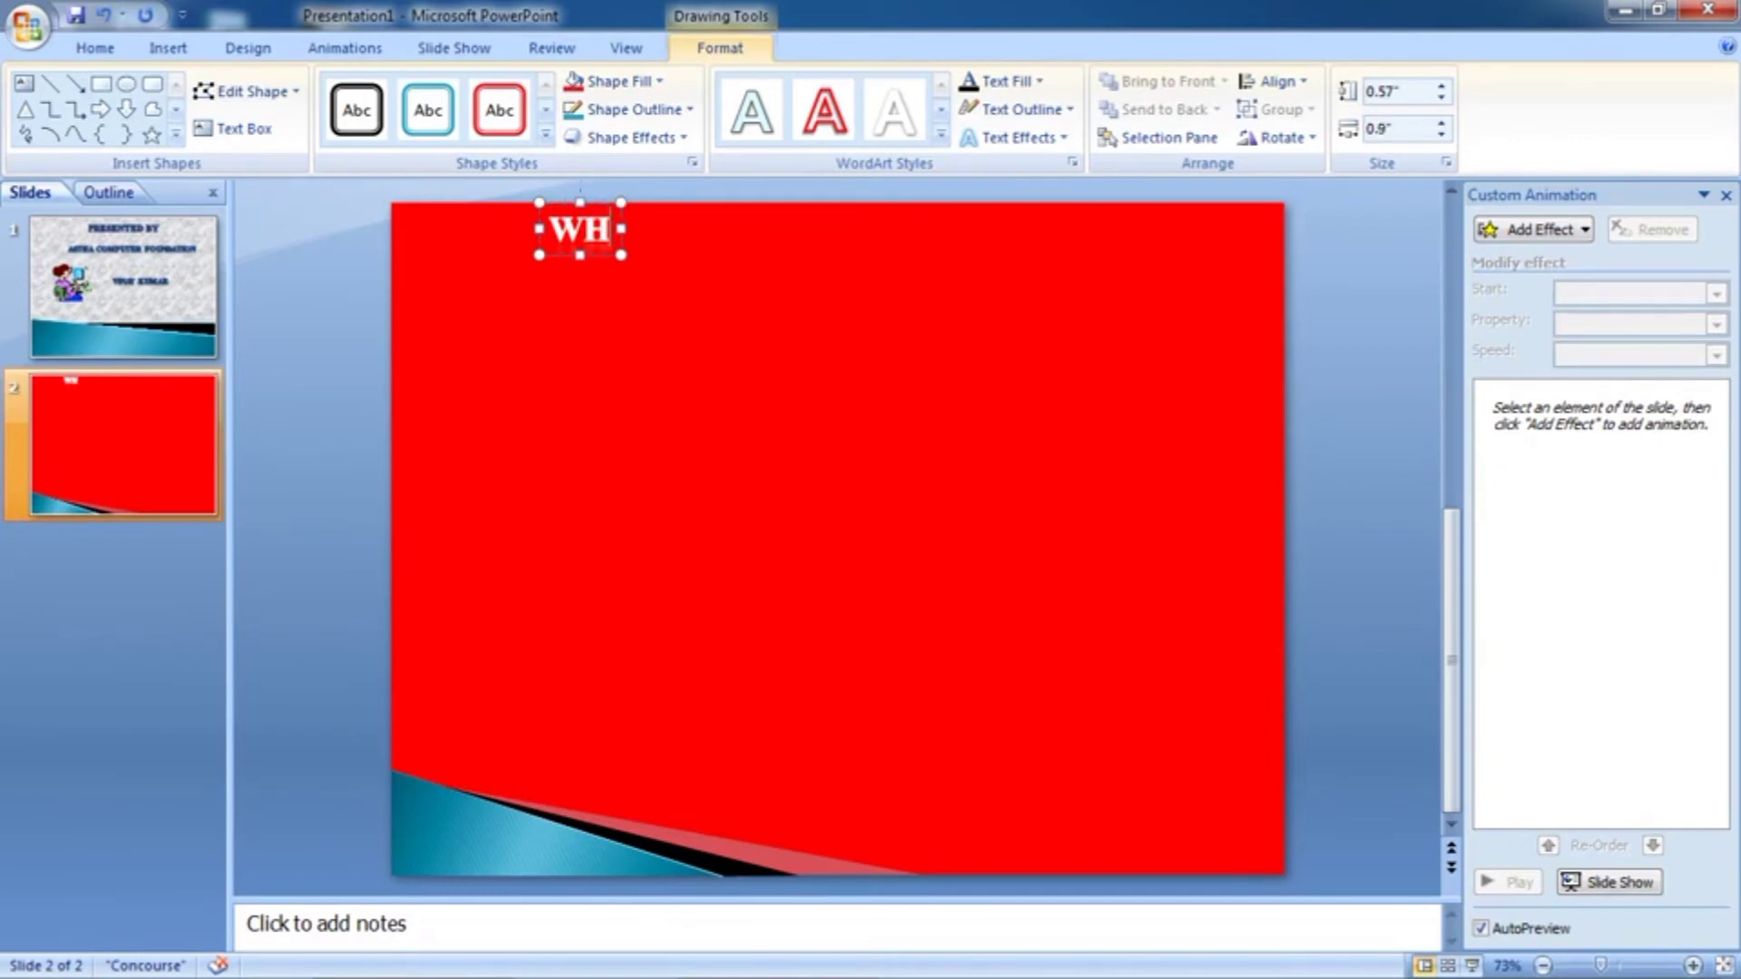
text(AT IS )
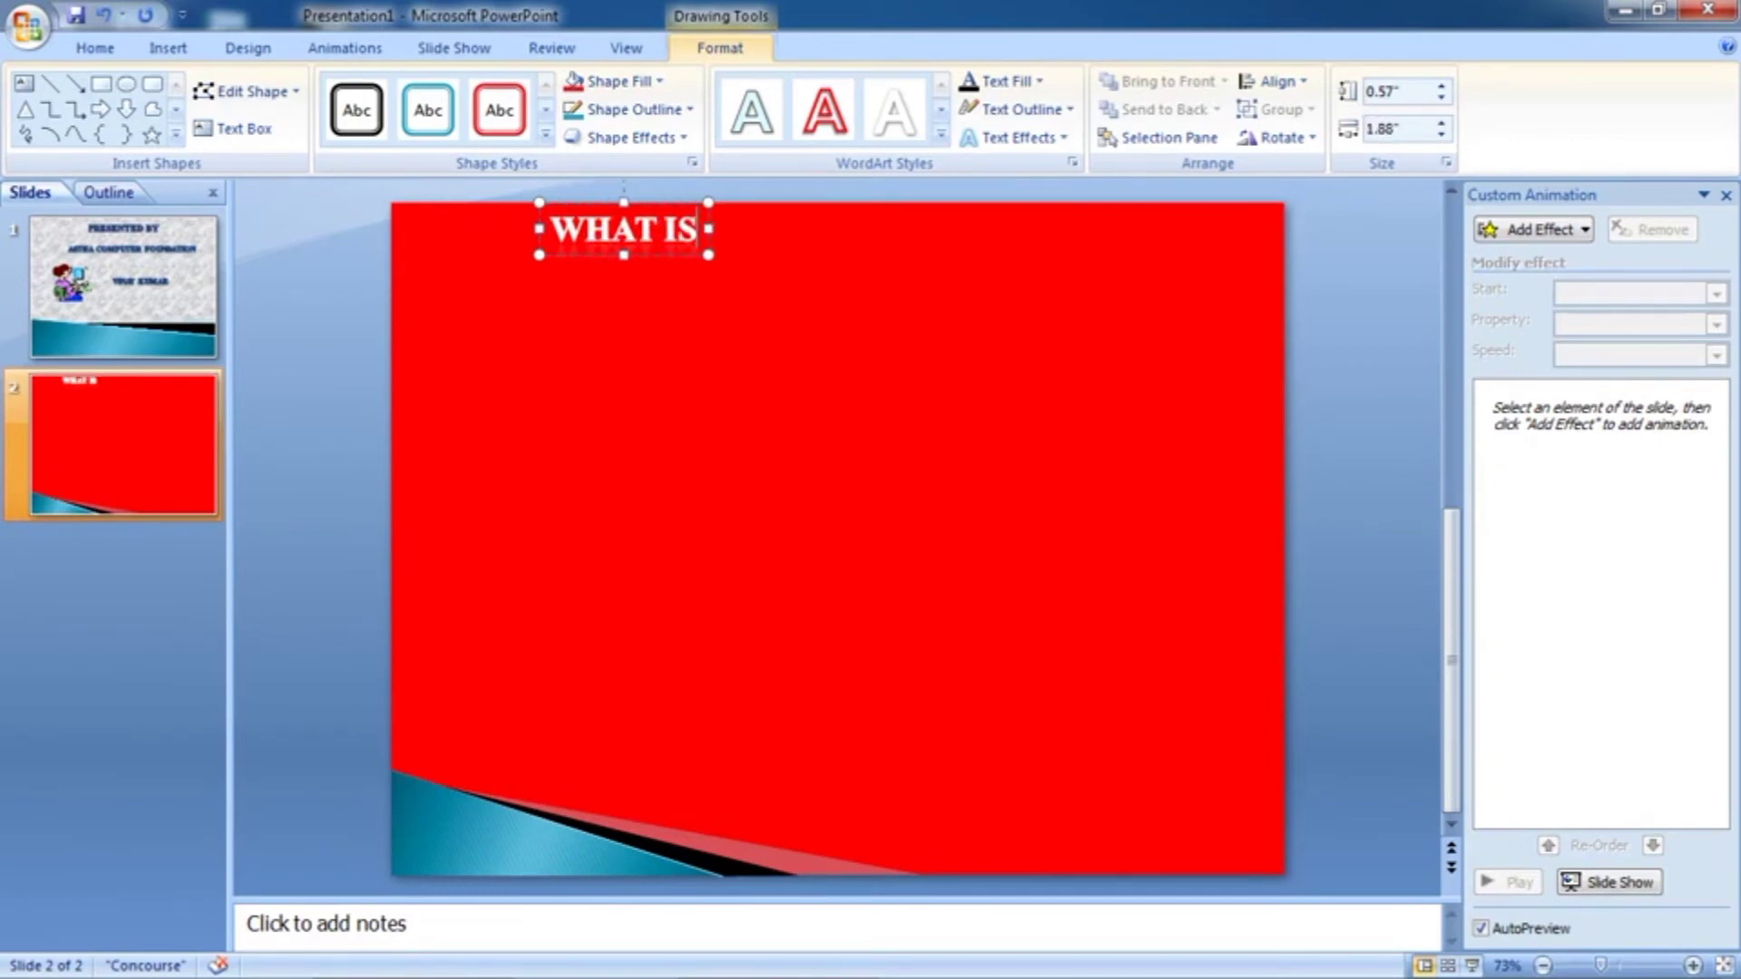
text(COMPU)
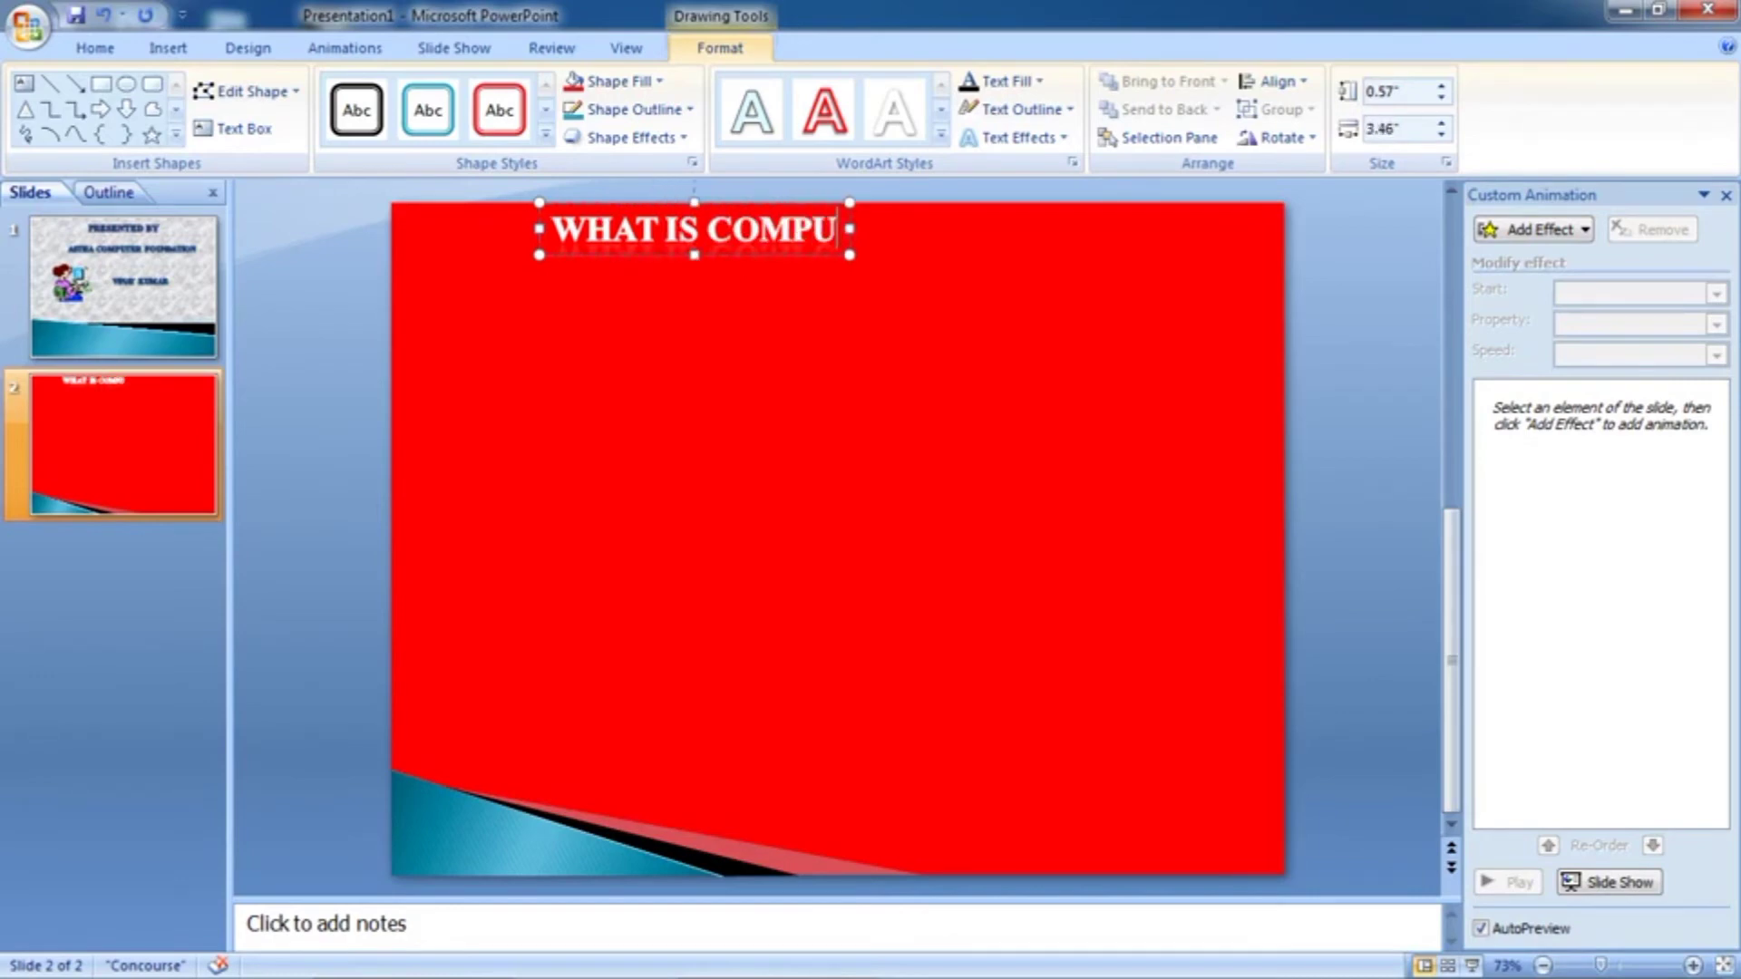
text(TER)
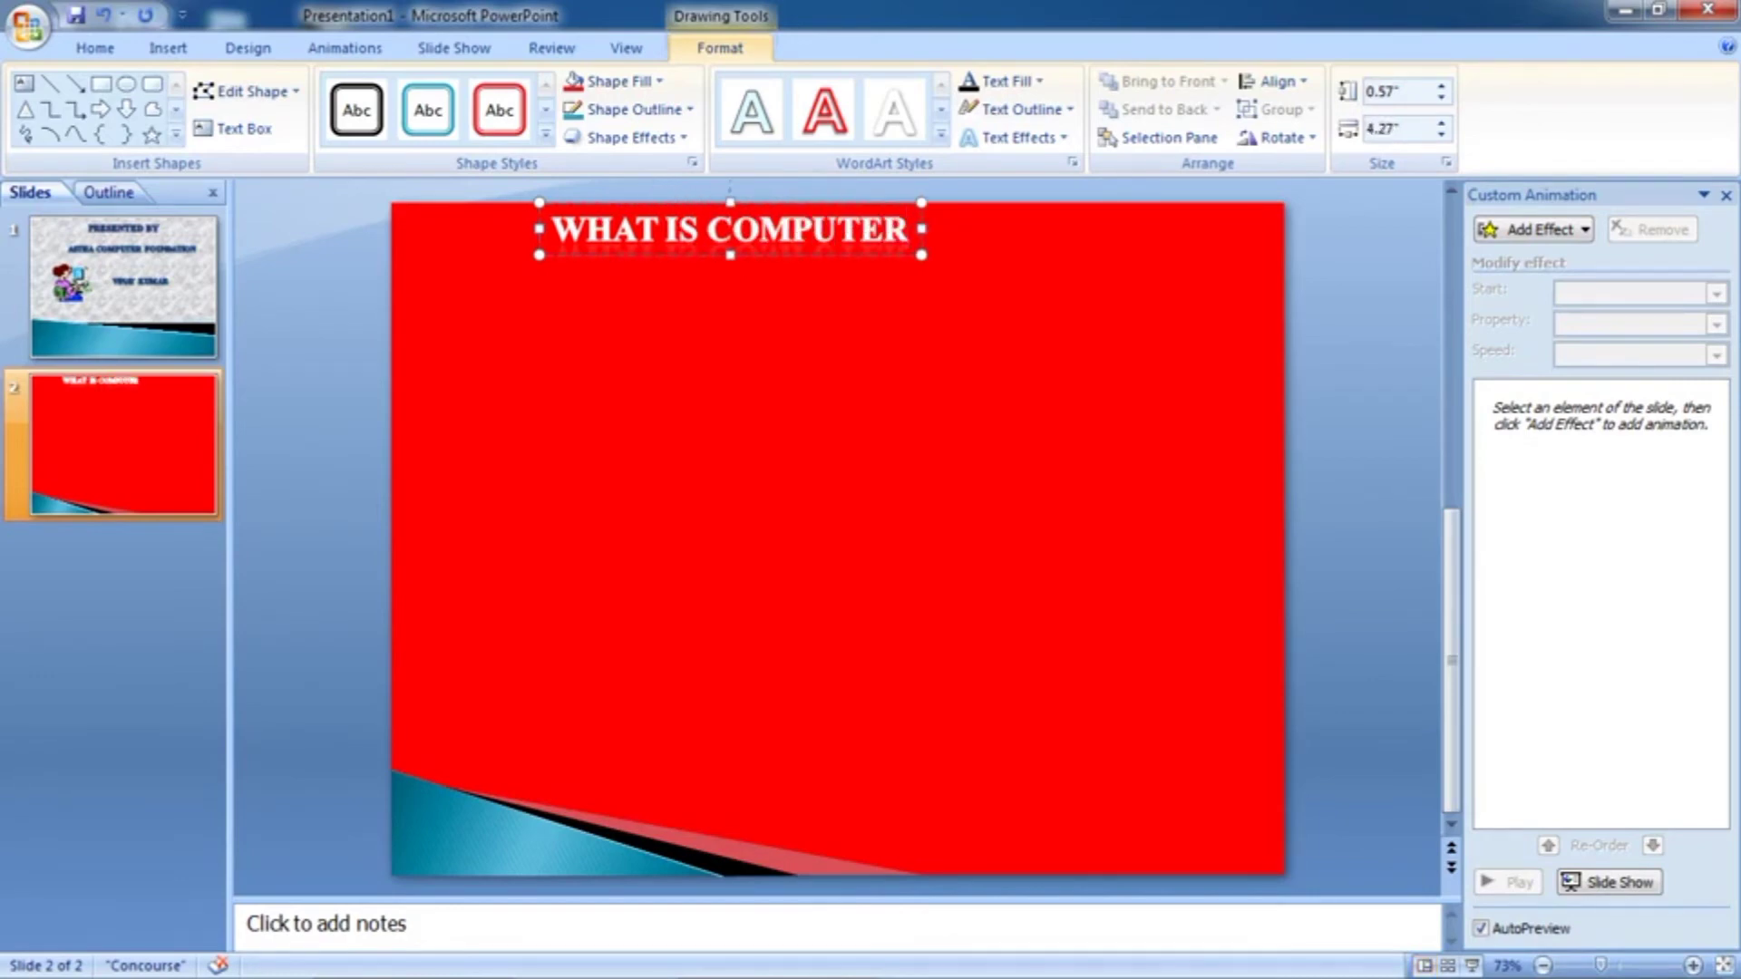
text(?)
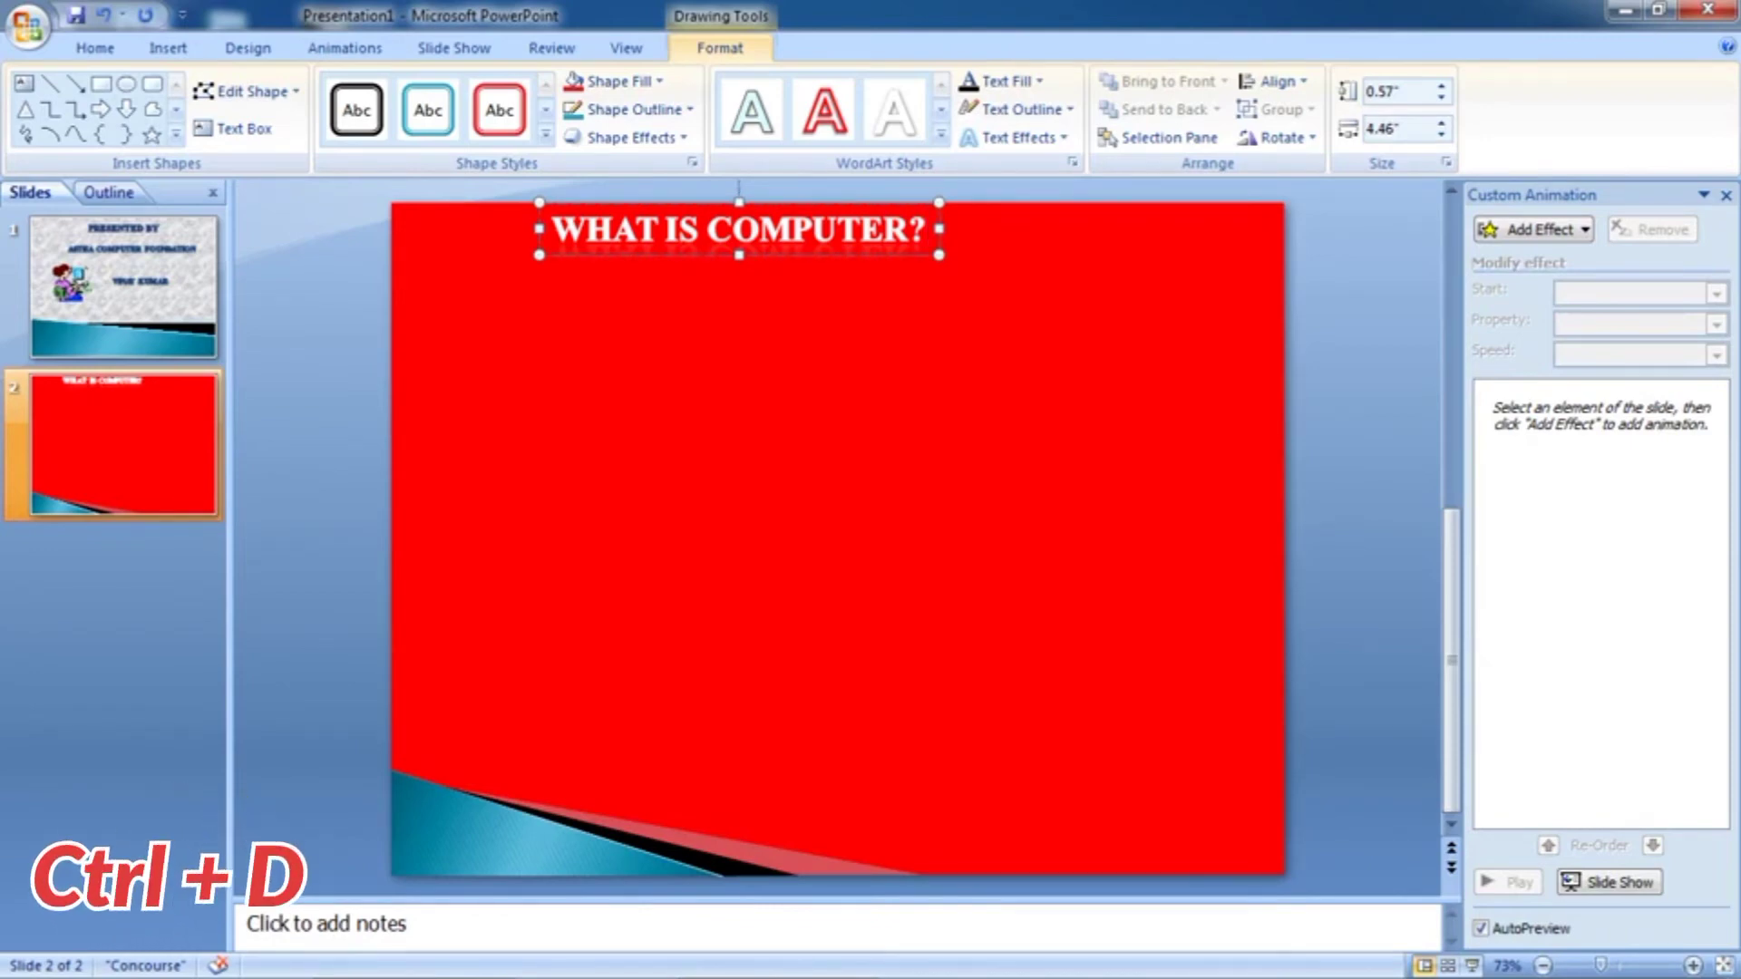
Turn a shrunken duplicate of the heading into the pasted definition, then copy the heading again
key(ctrl+d)
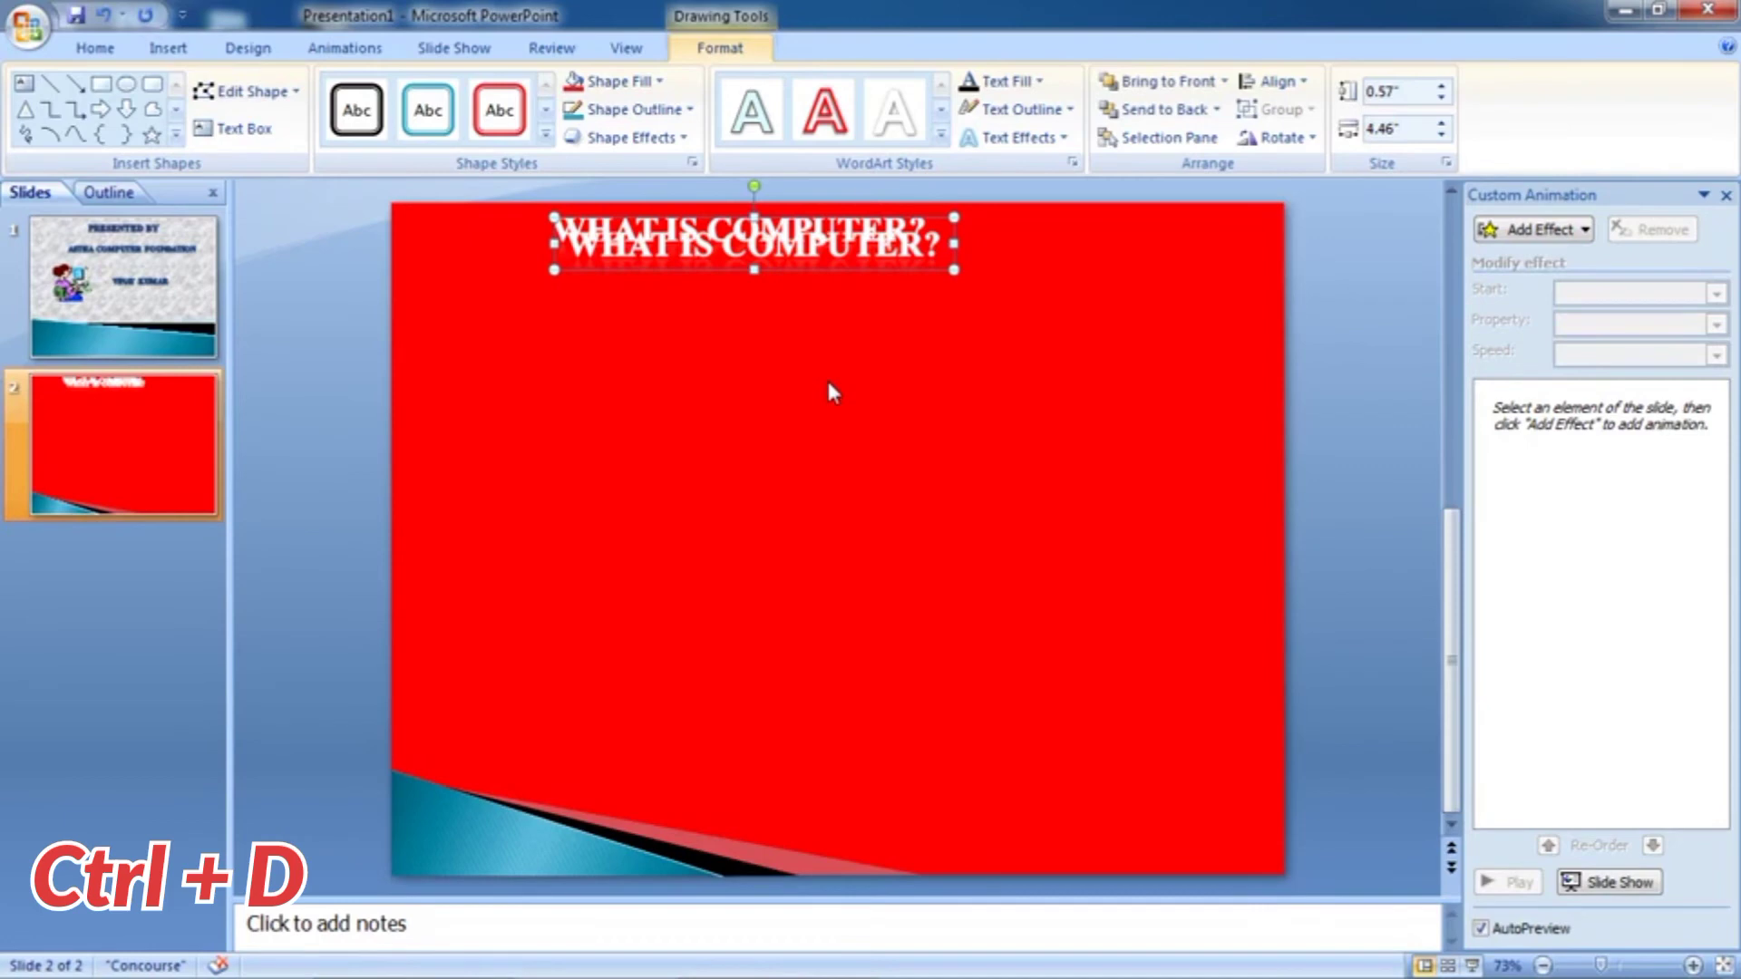
key(Down)
key(Down)
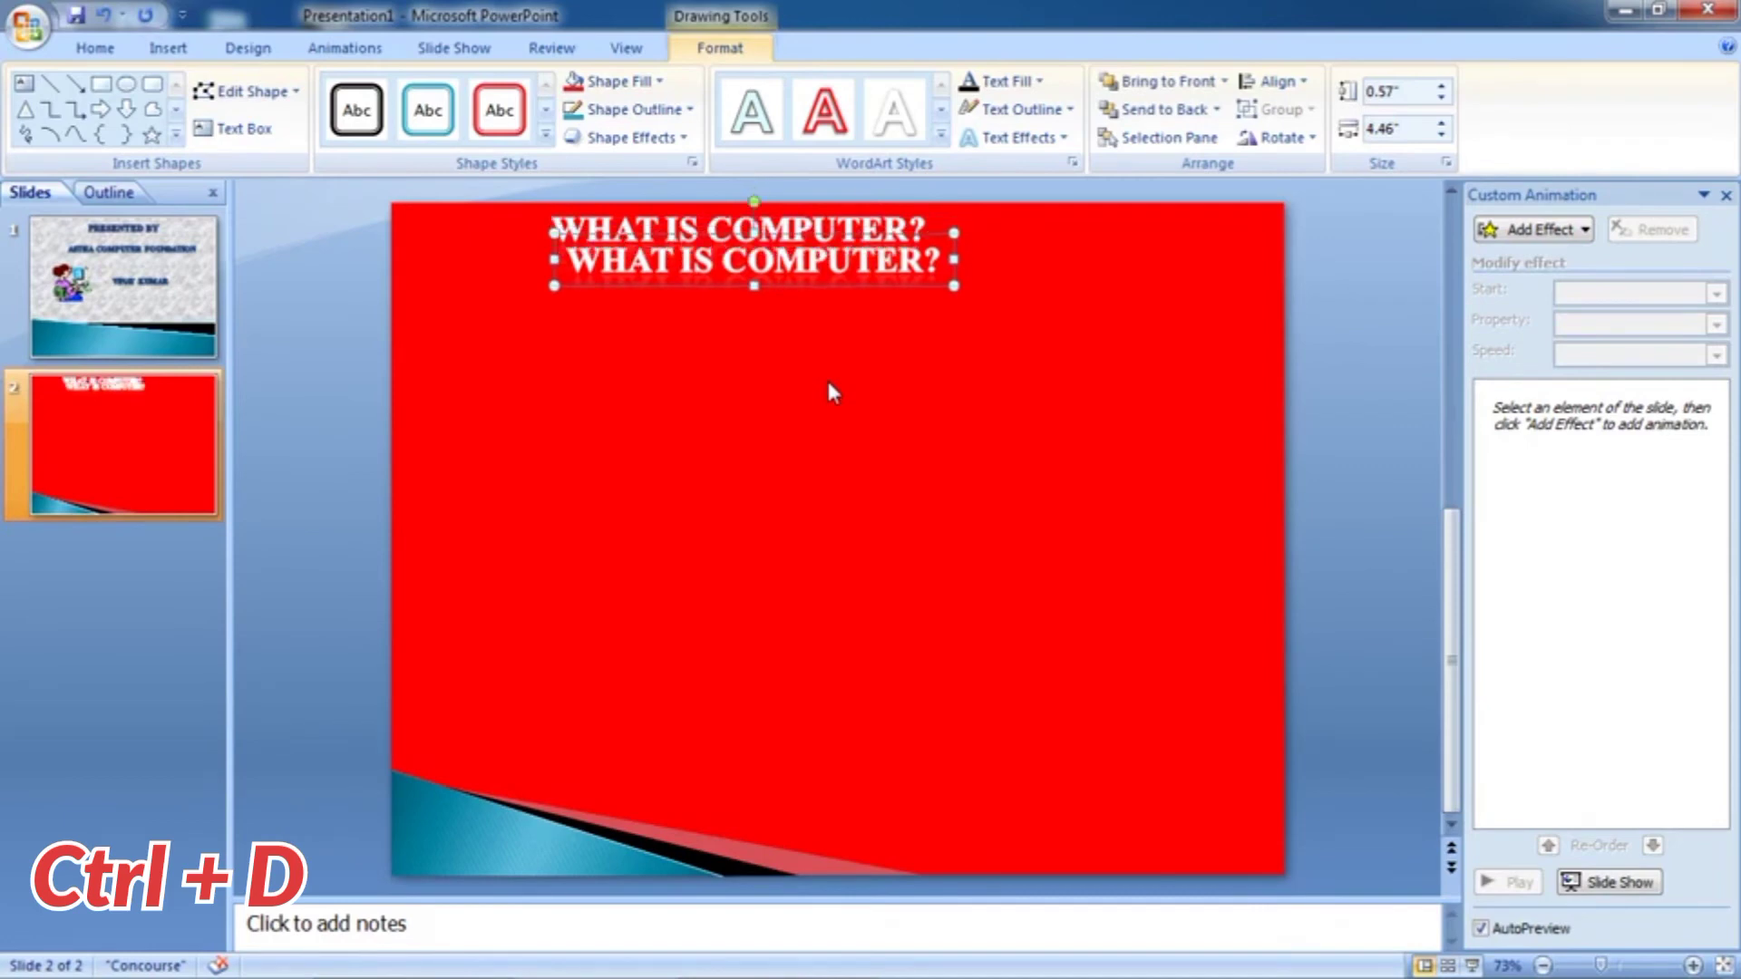
key(Down)
key(Down)
key(Down)
key(Left)
key(Left)
key(Left)
key(Left)
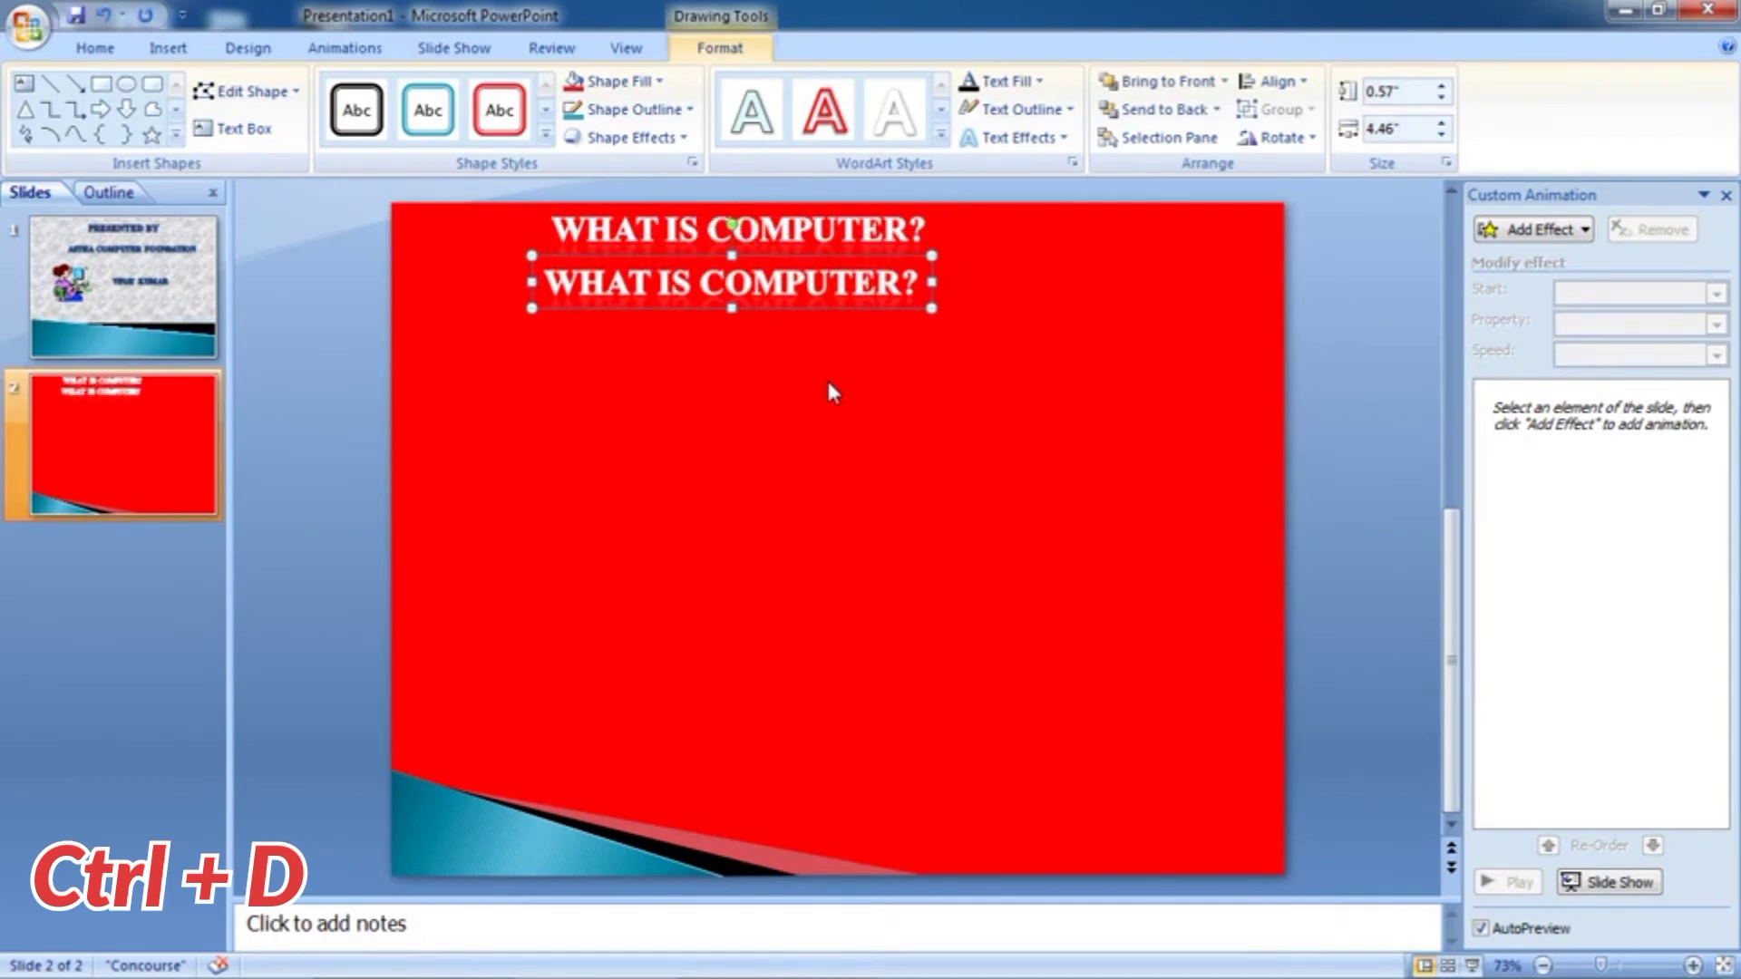
key(Left)
key(Left)
key(Left)
key(Left)
key(Left)
key(Left)
key(Left)
key(Left)
key(Left)
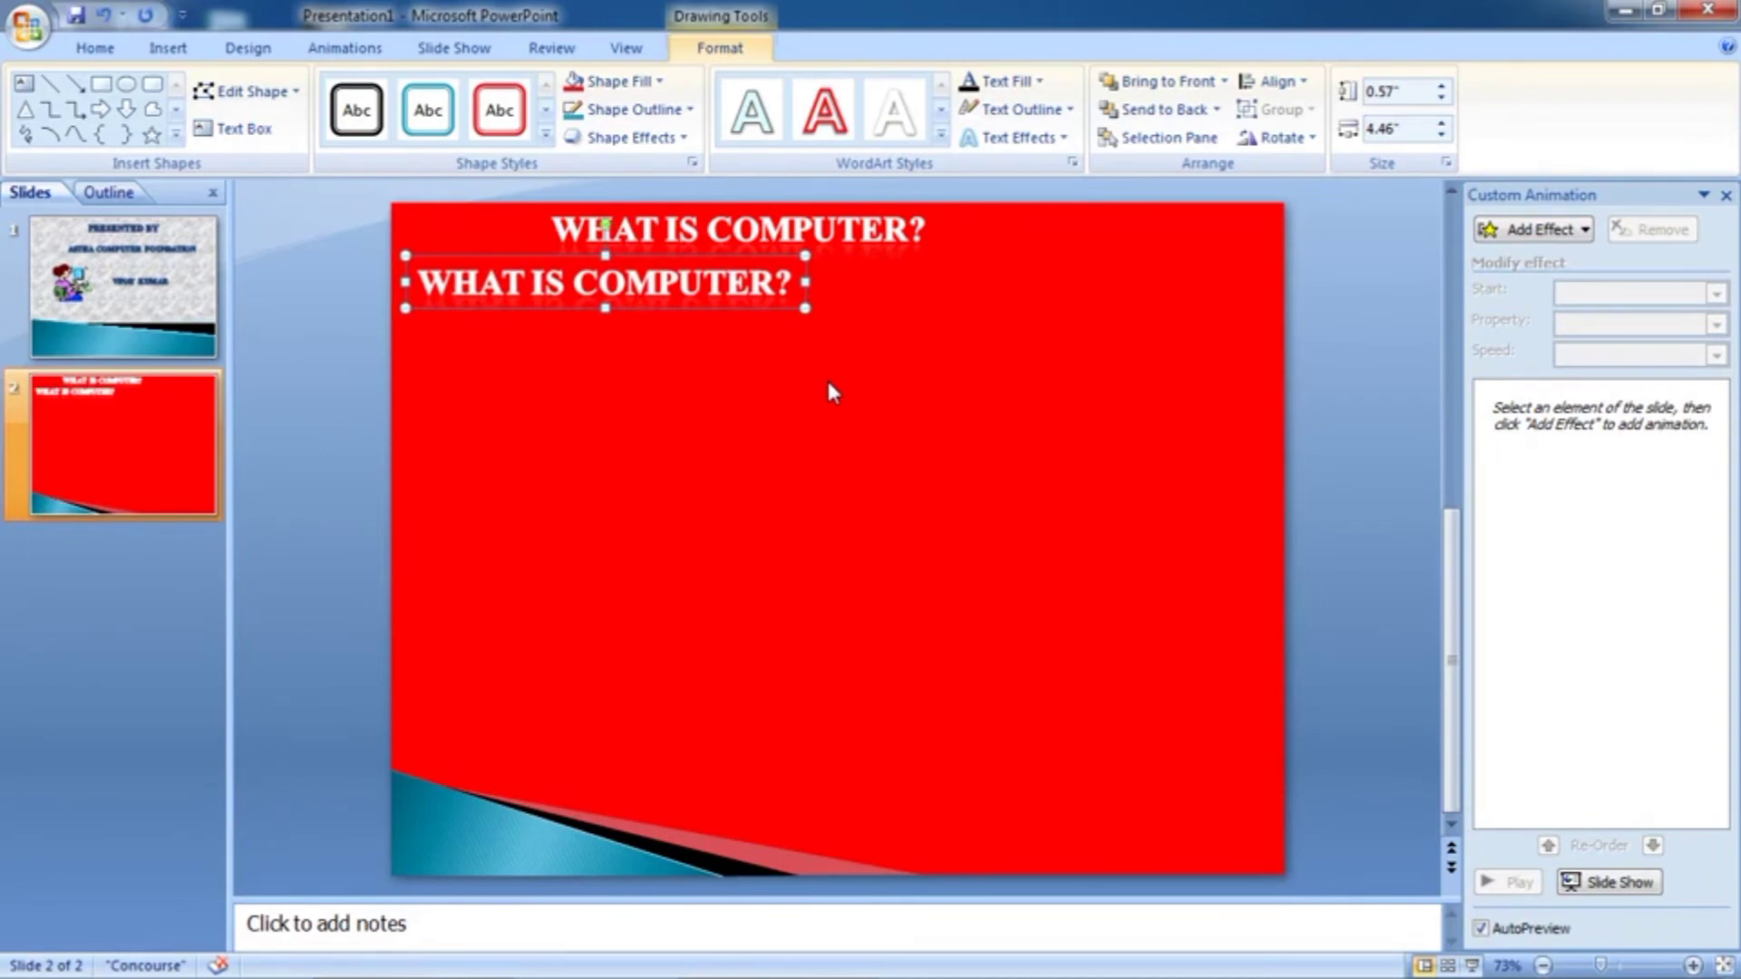
key(ctrl+shift+comma)
key(ctrl+shift+comma)
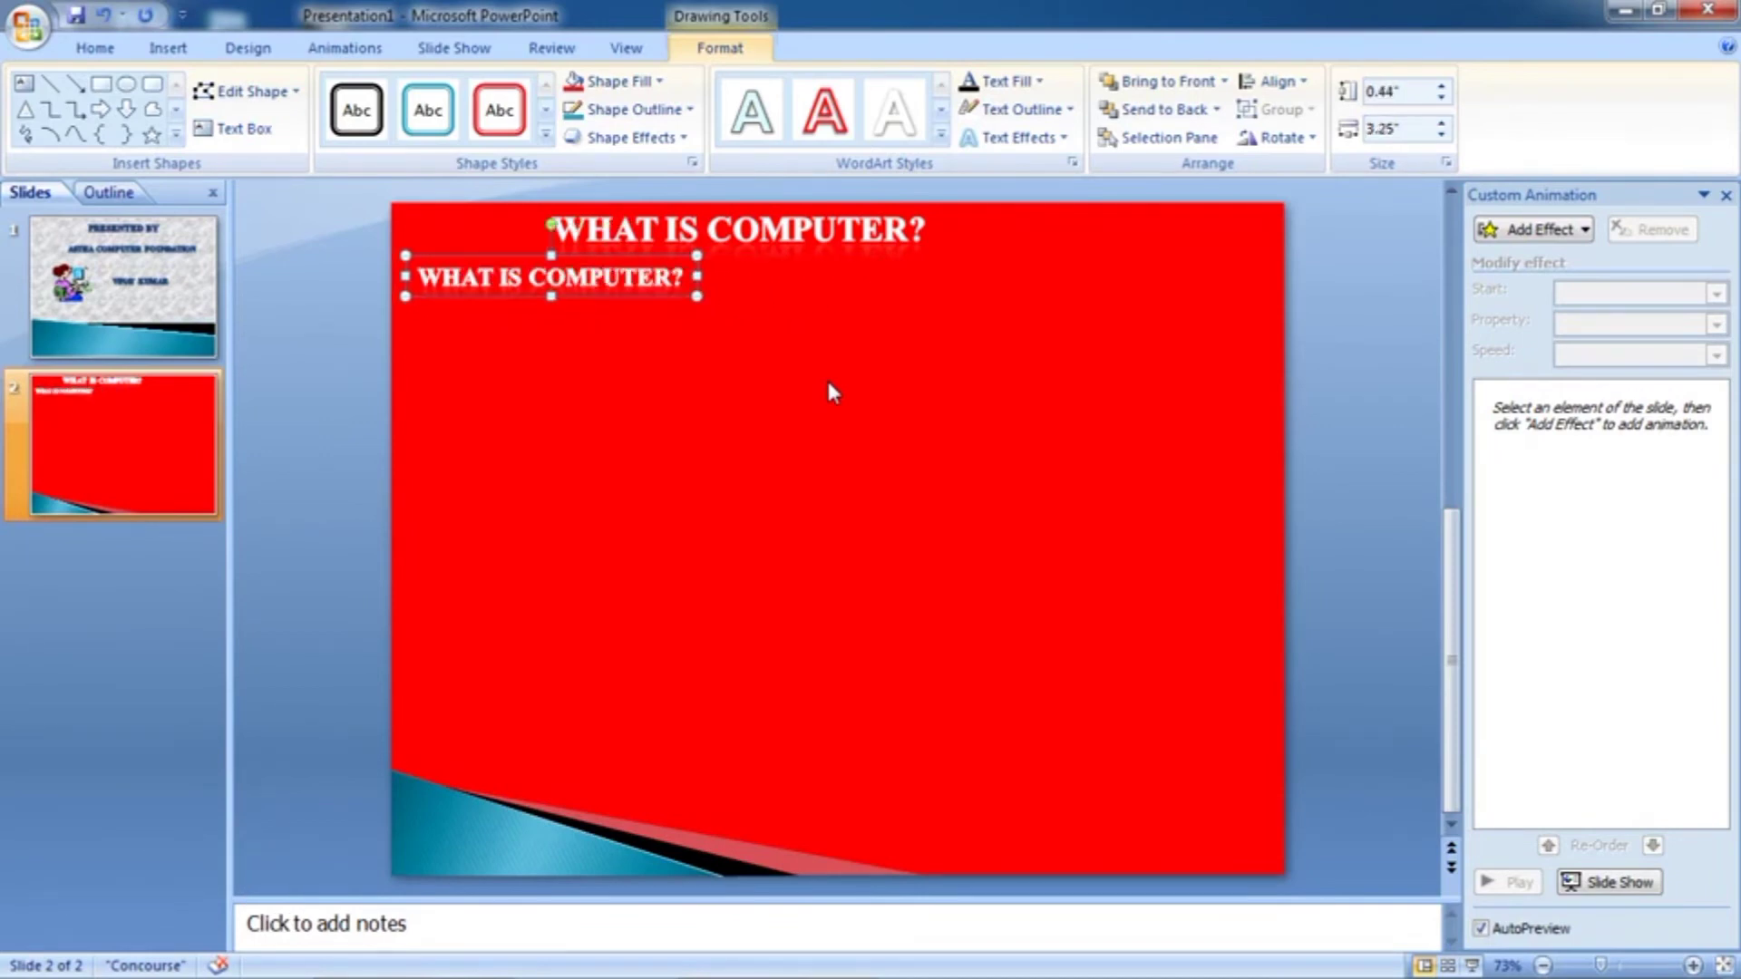
key(ctrl+a)
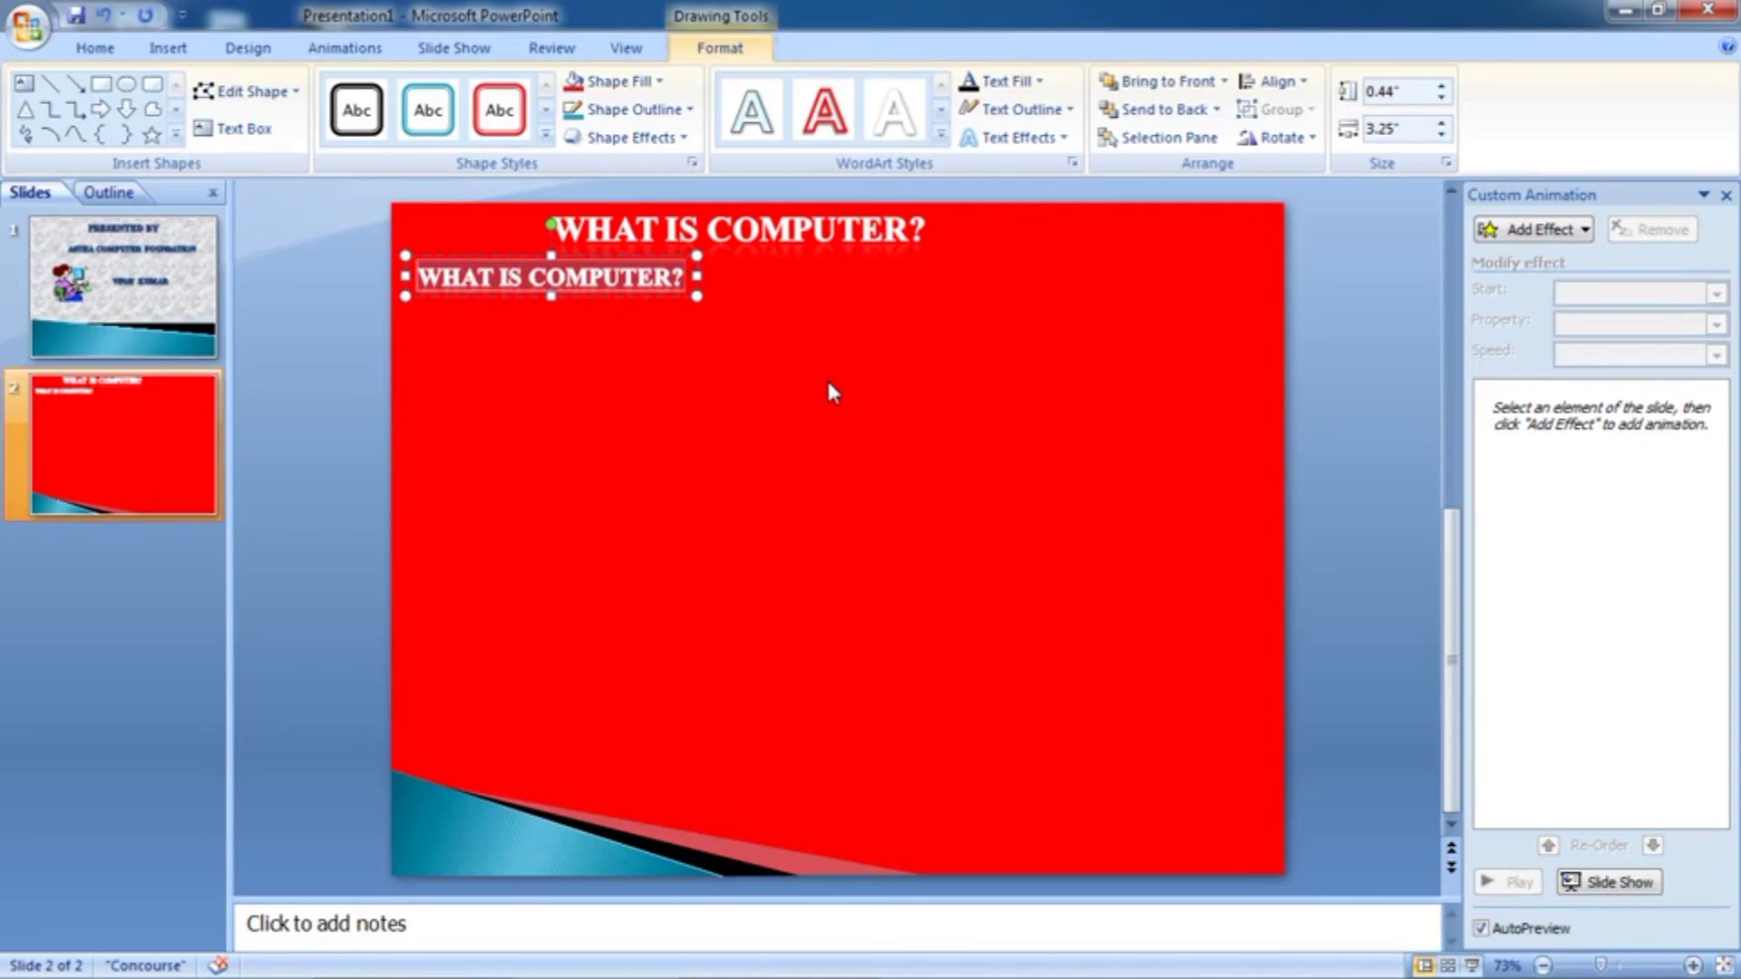
text(COMPUTER IS AN ELECTRONIC MACHINE WHICH CAN PROCESS A LARGE AMOUNT OF DATA THROUGH INPUT DEVICE.)
click(607, 236)
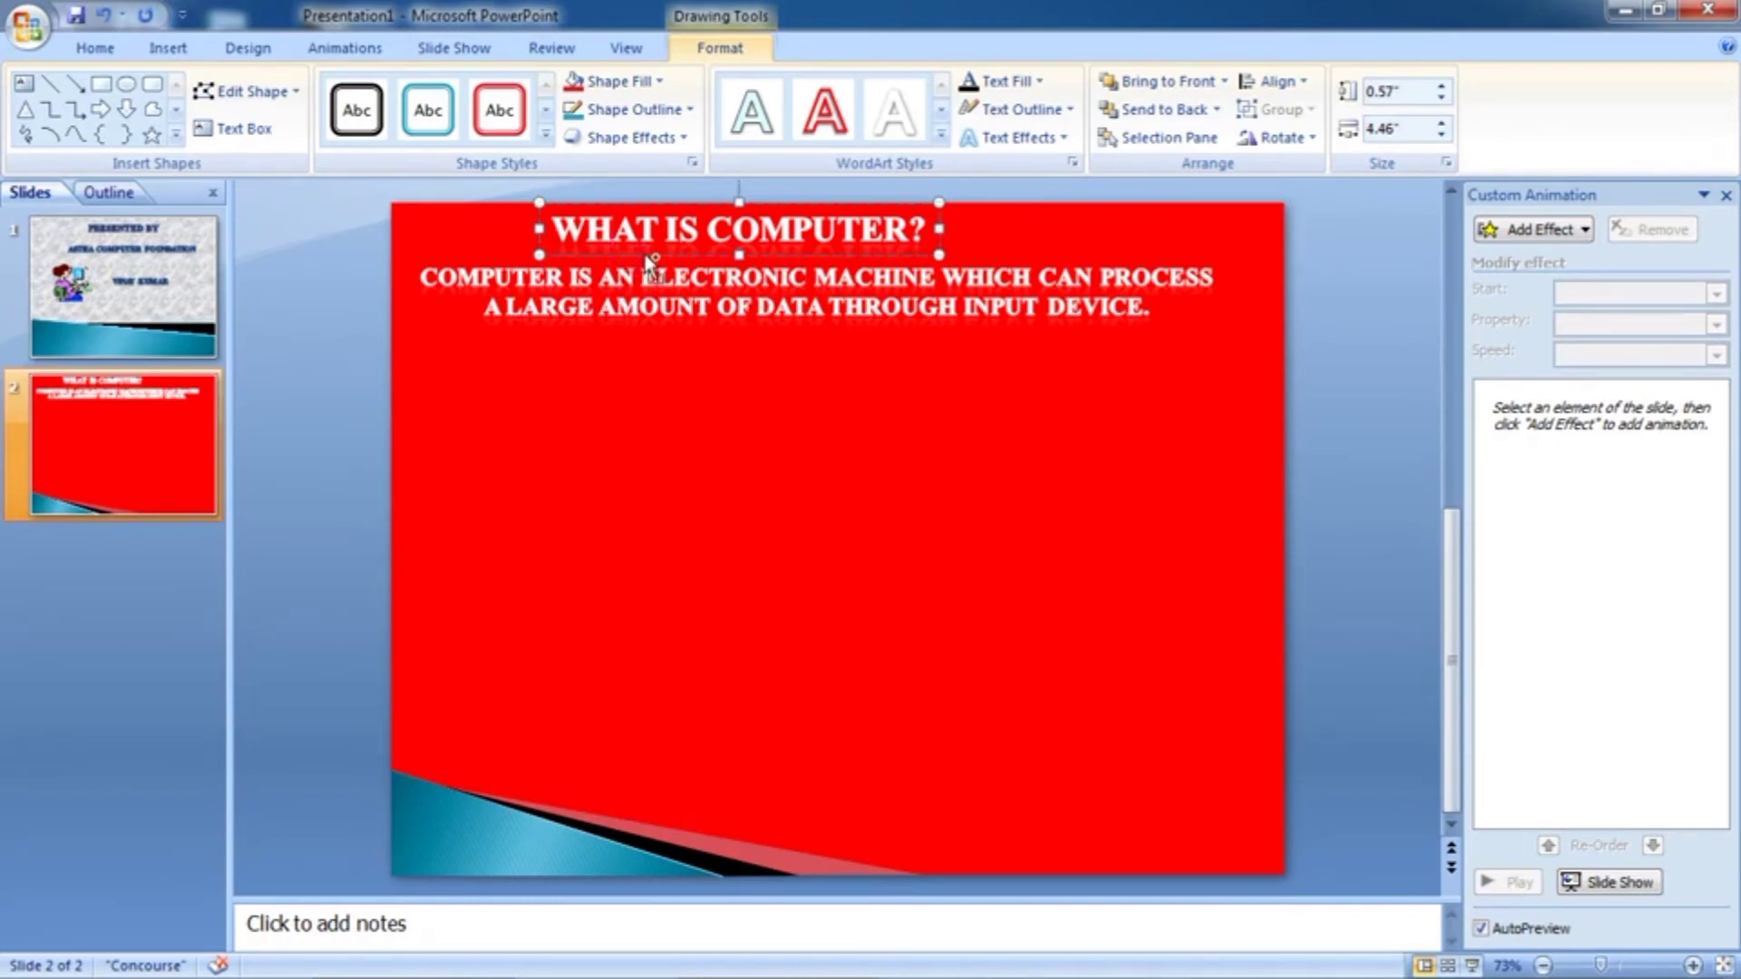
drag(650, 264, 659, 288)
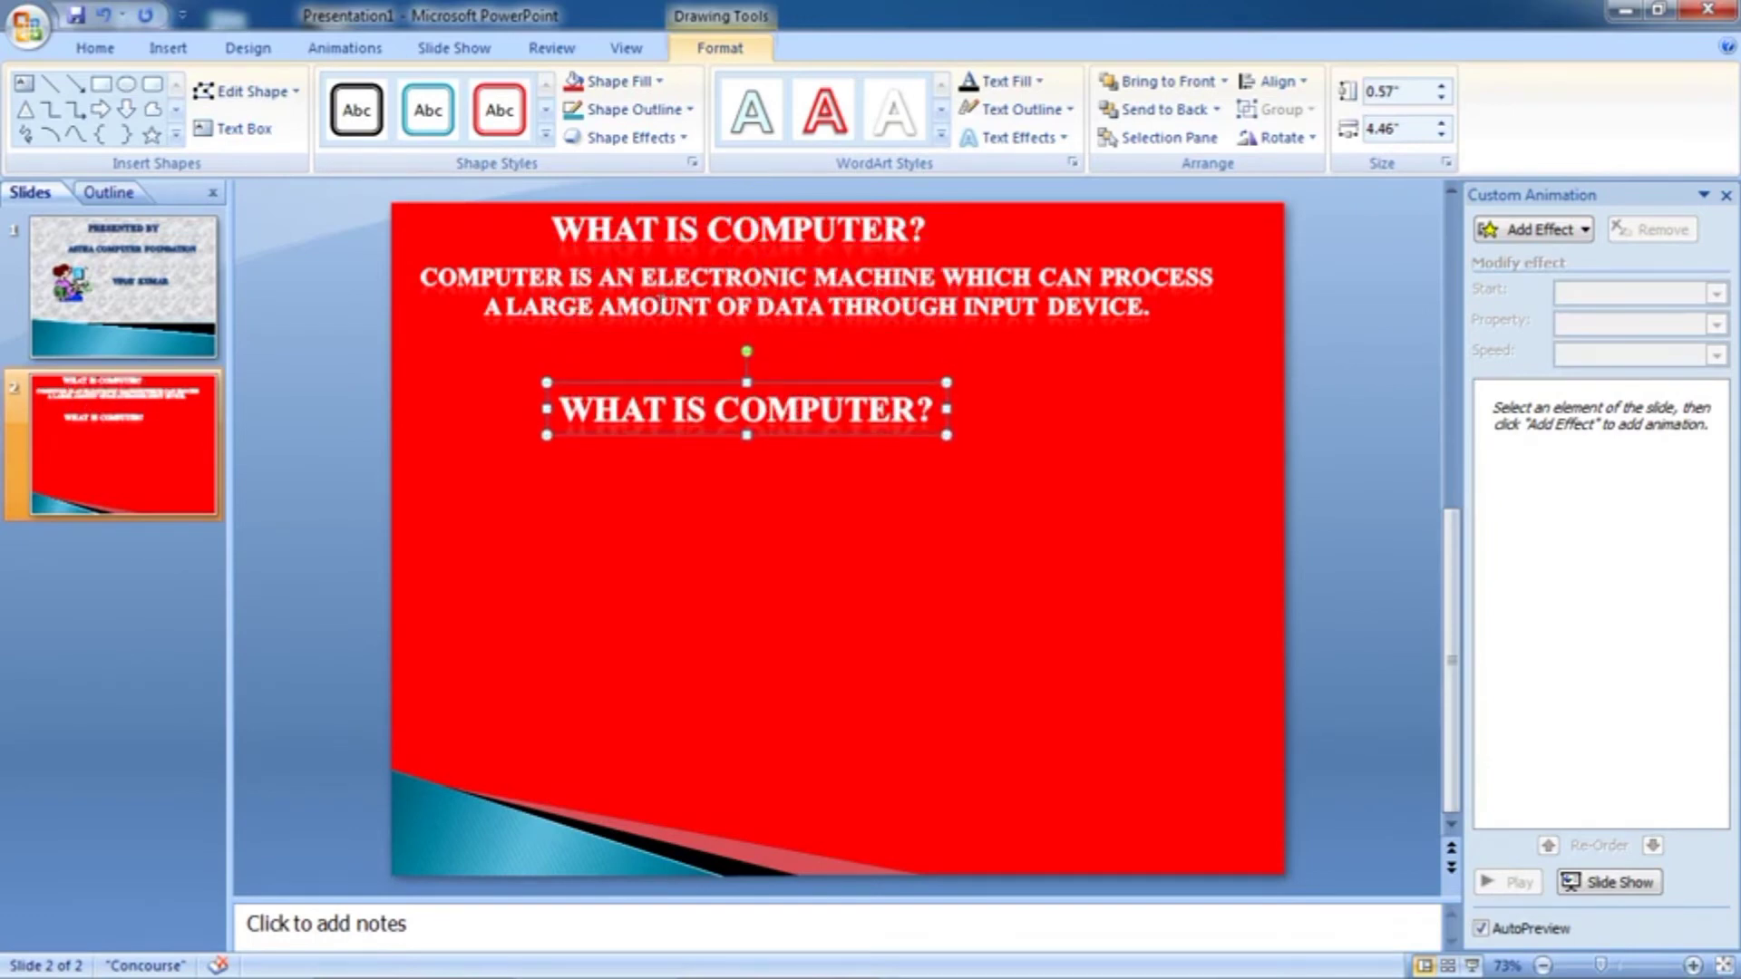
Place the heading copy below the definition, shrink it and retype it as 'KEY BOARD'
drag(660, 288, 554, 445)
key(Up)
key(Left)
key(Up)
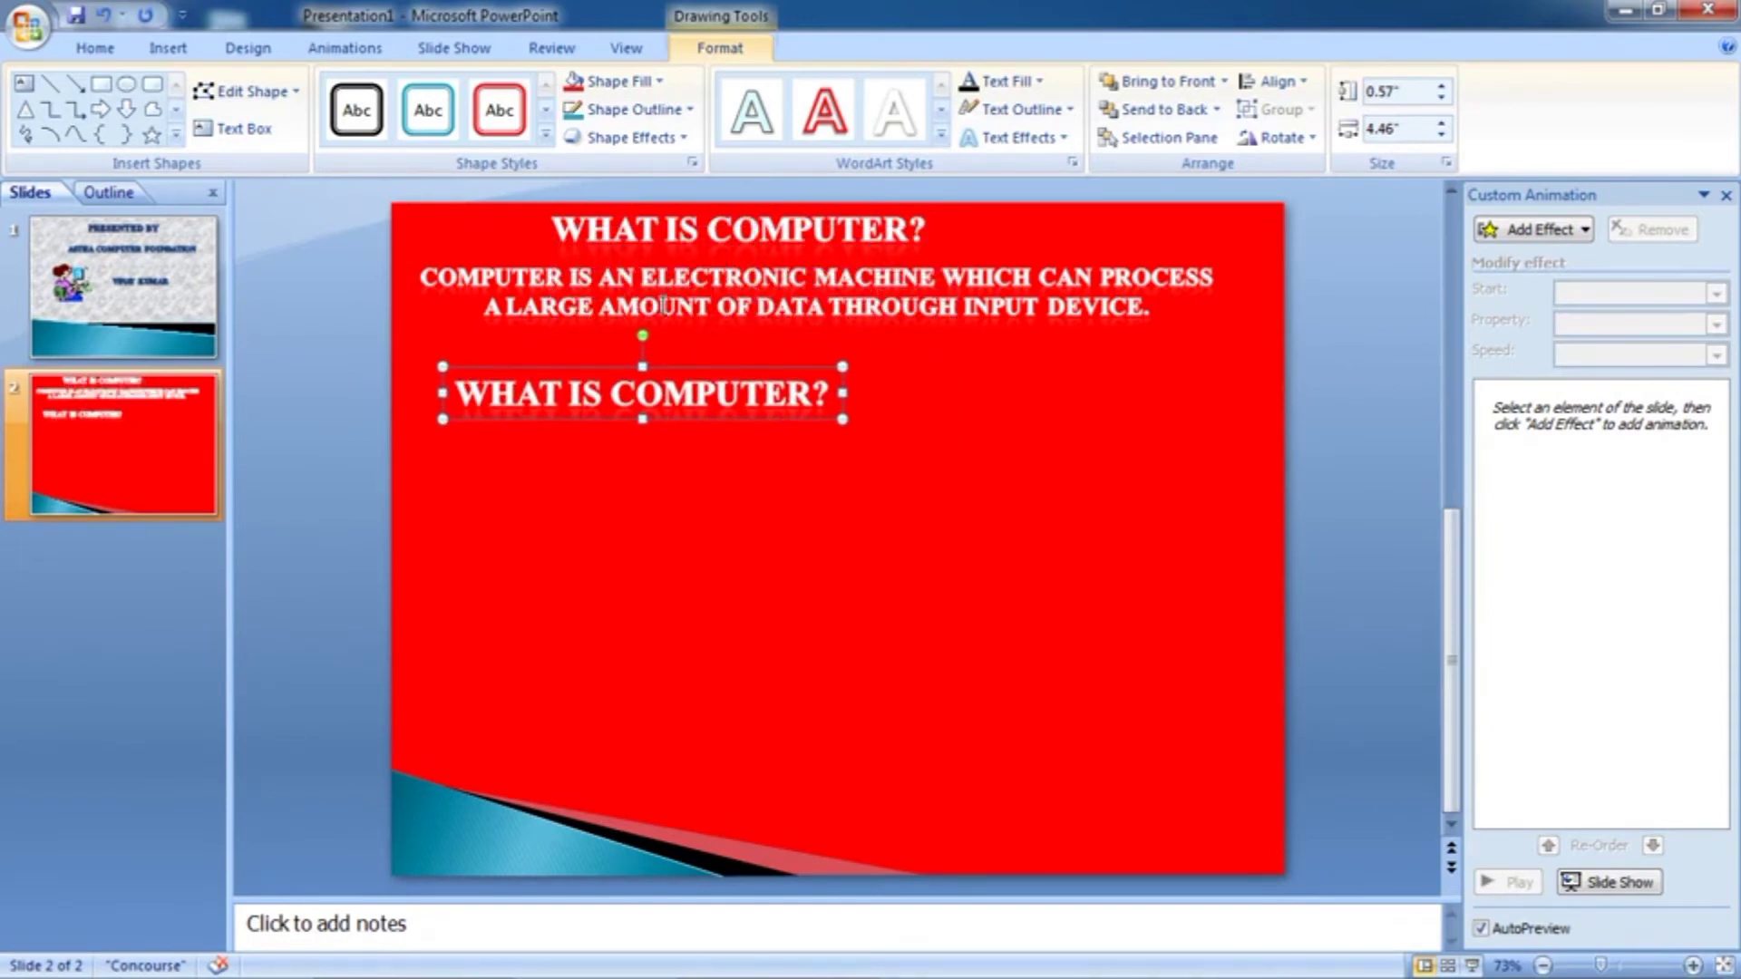
key(Up)
key(Left)
key(Left)
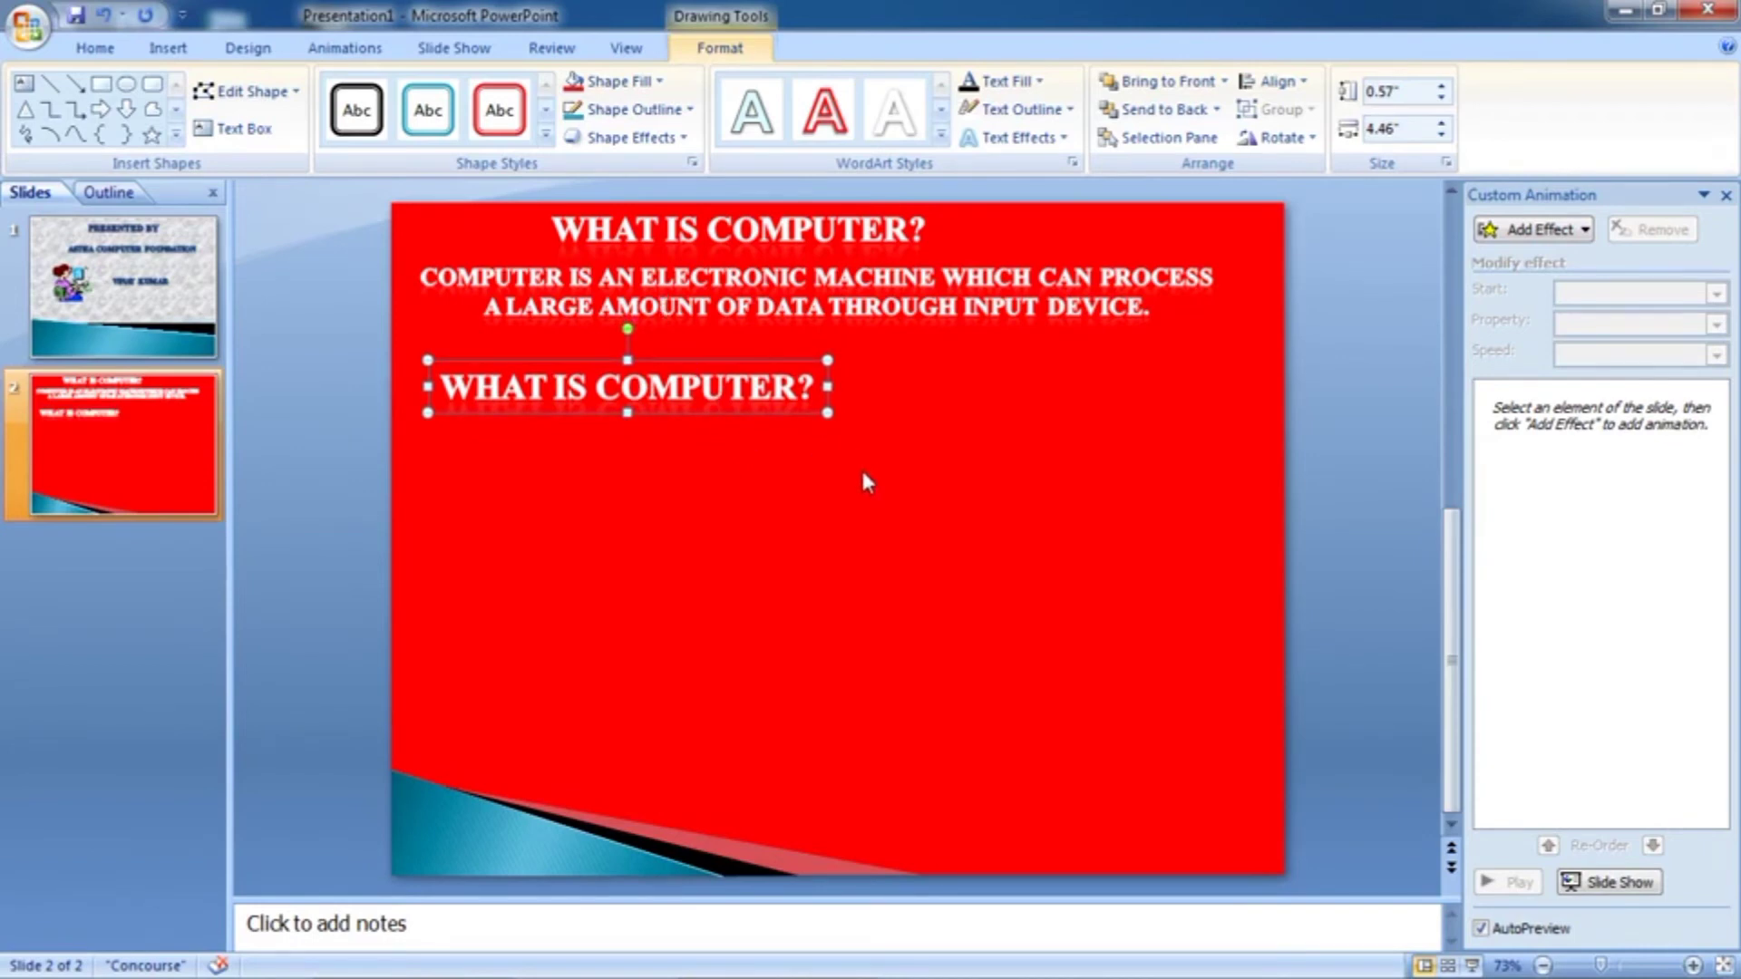
key(ctrl+shift+comma)
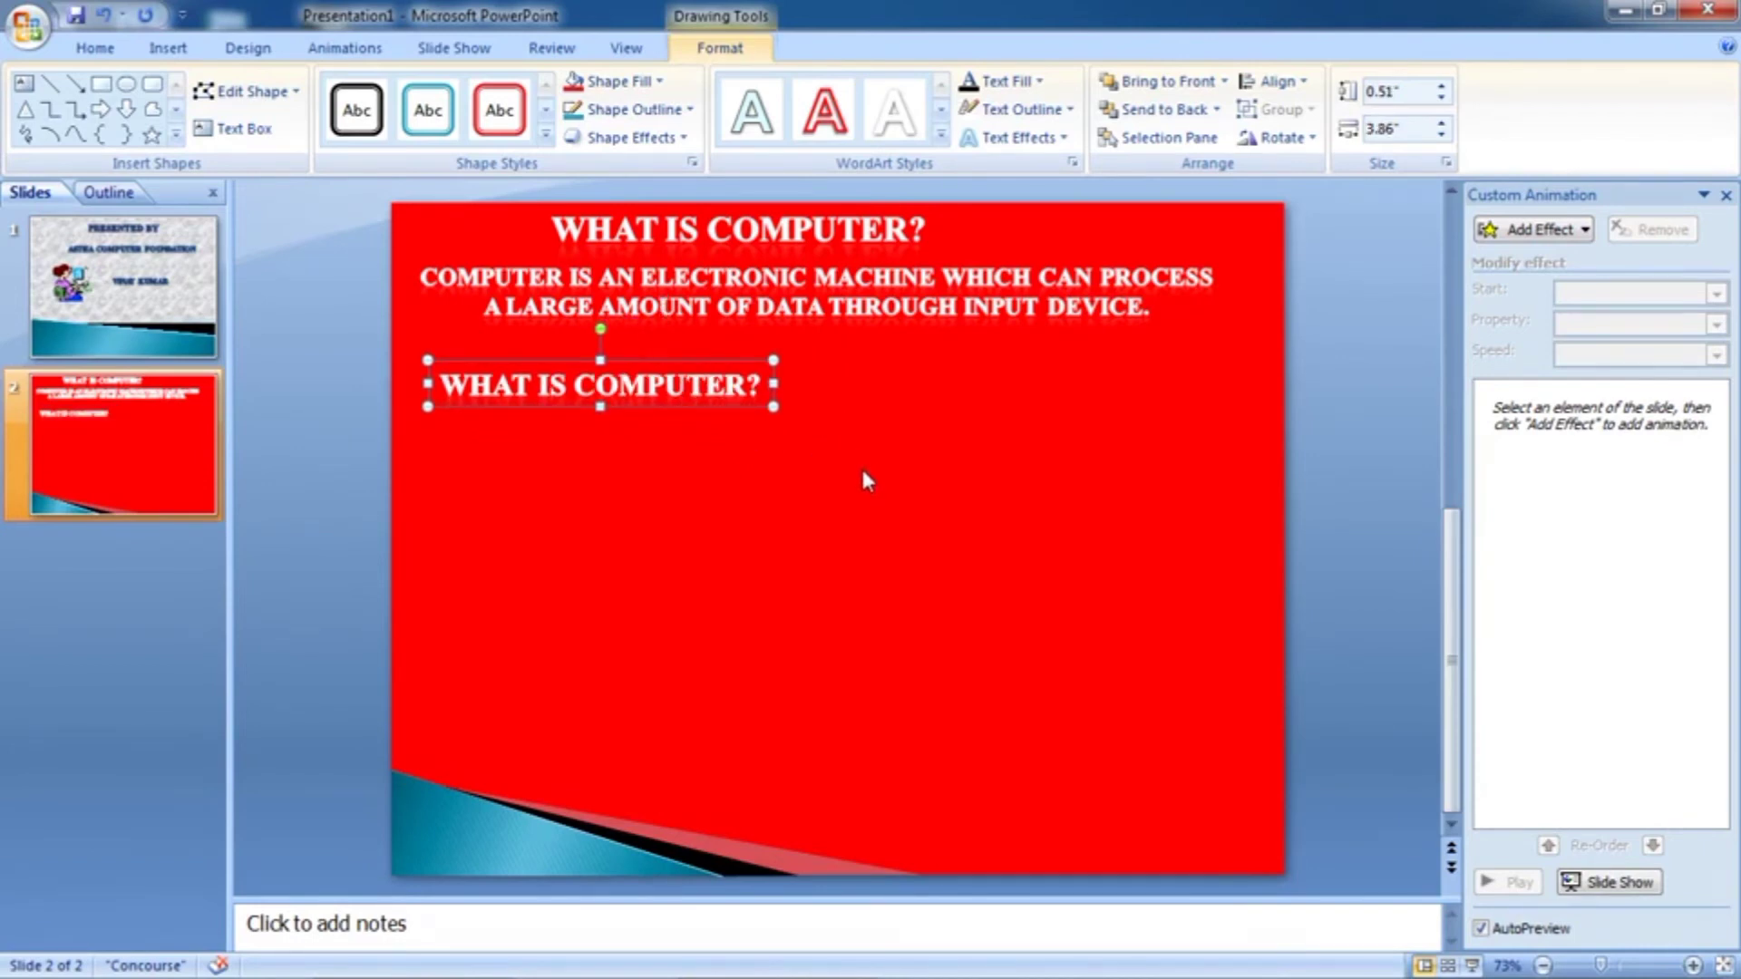
key(ctrl+a)
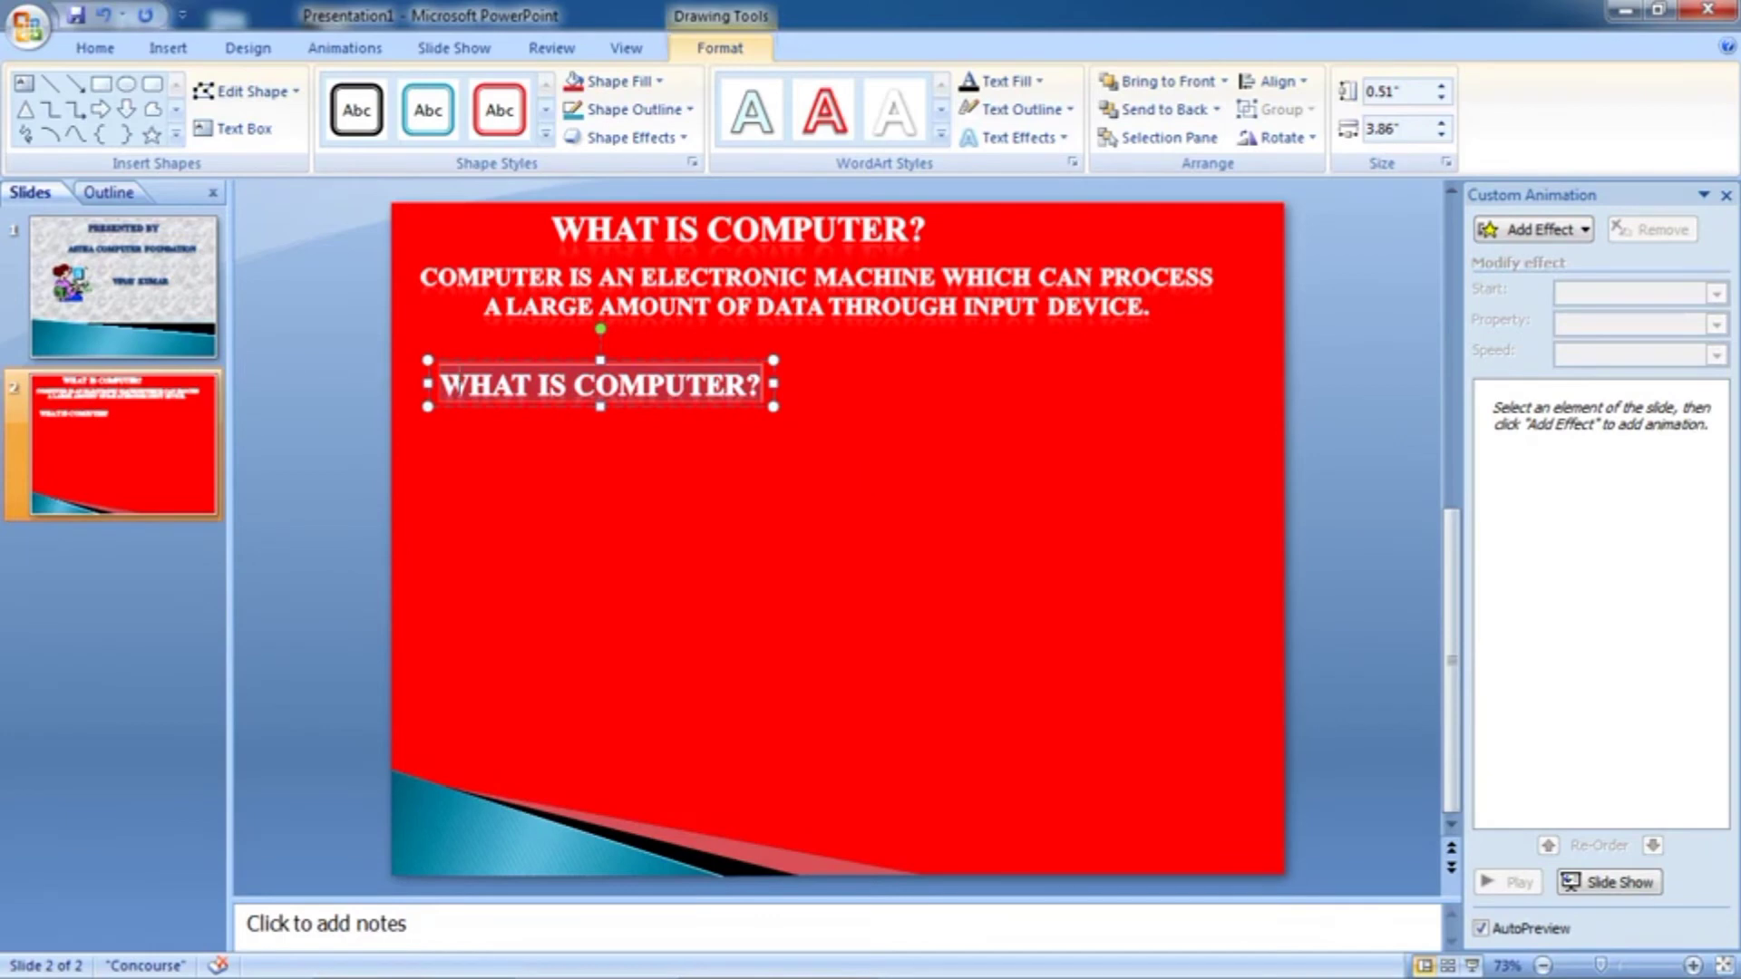
text(KEY BOAR)
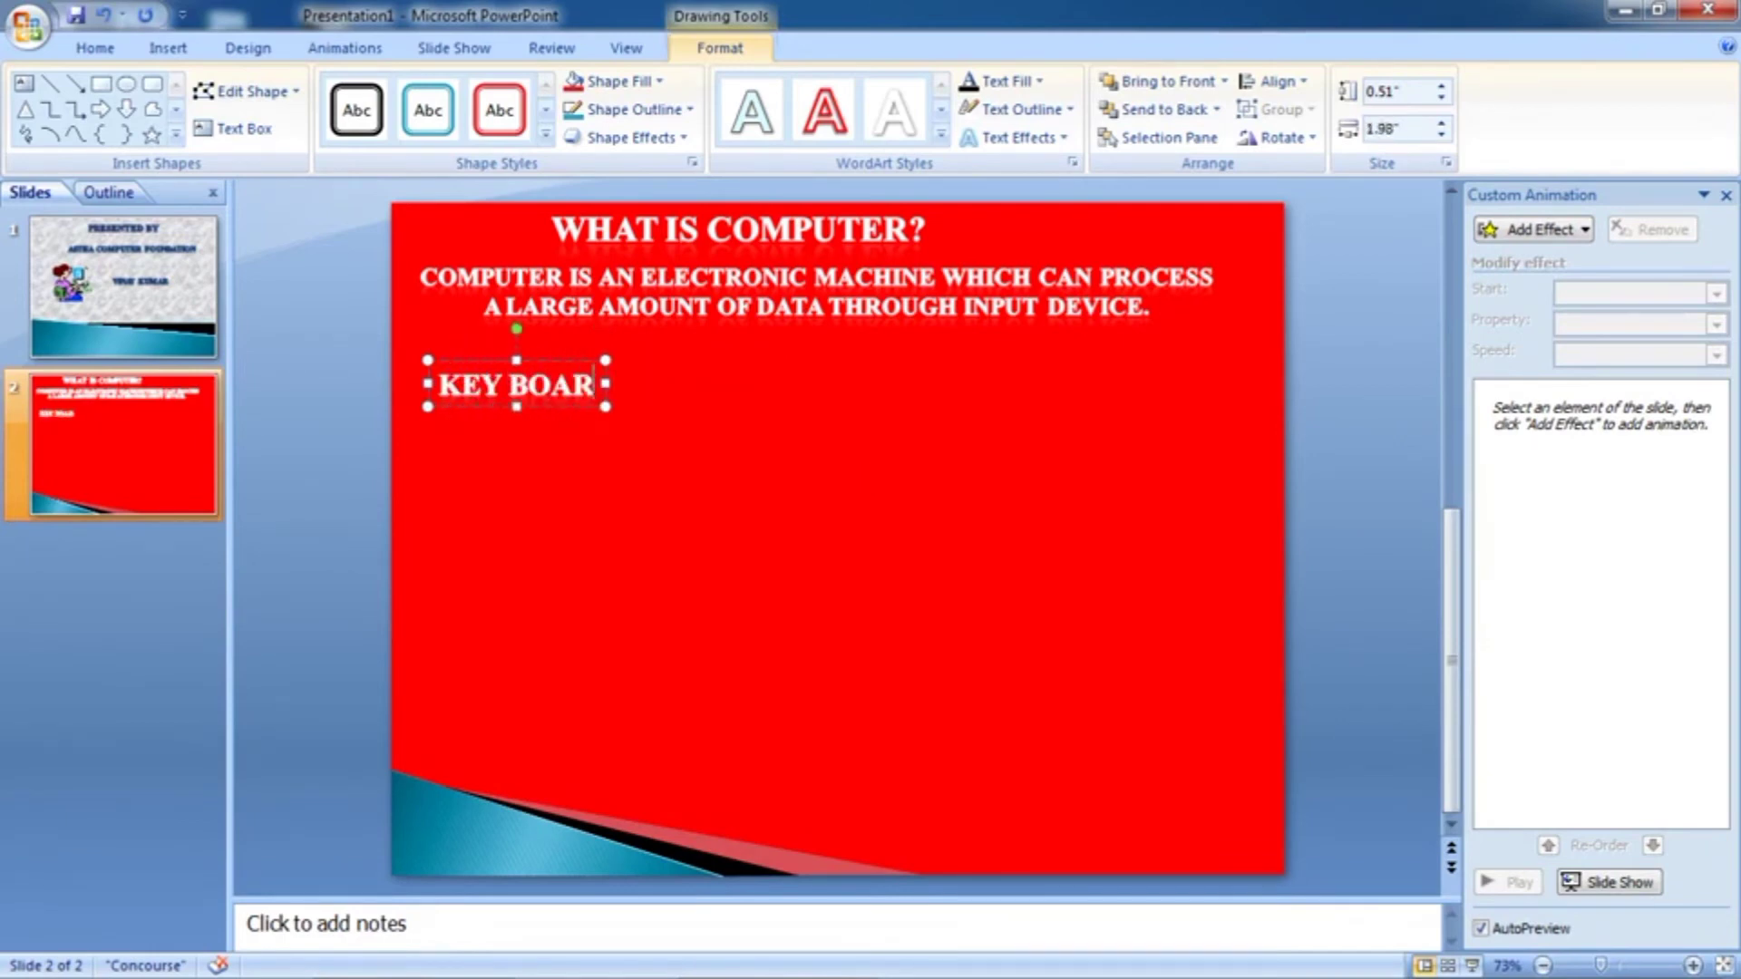
text(D)
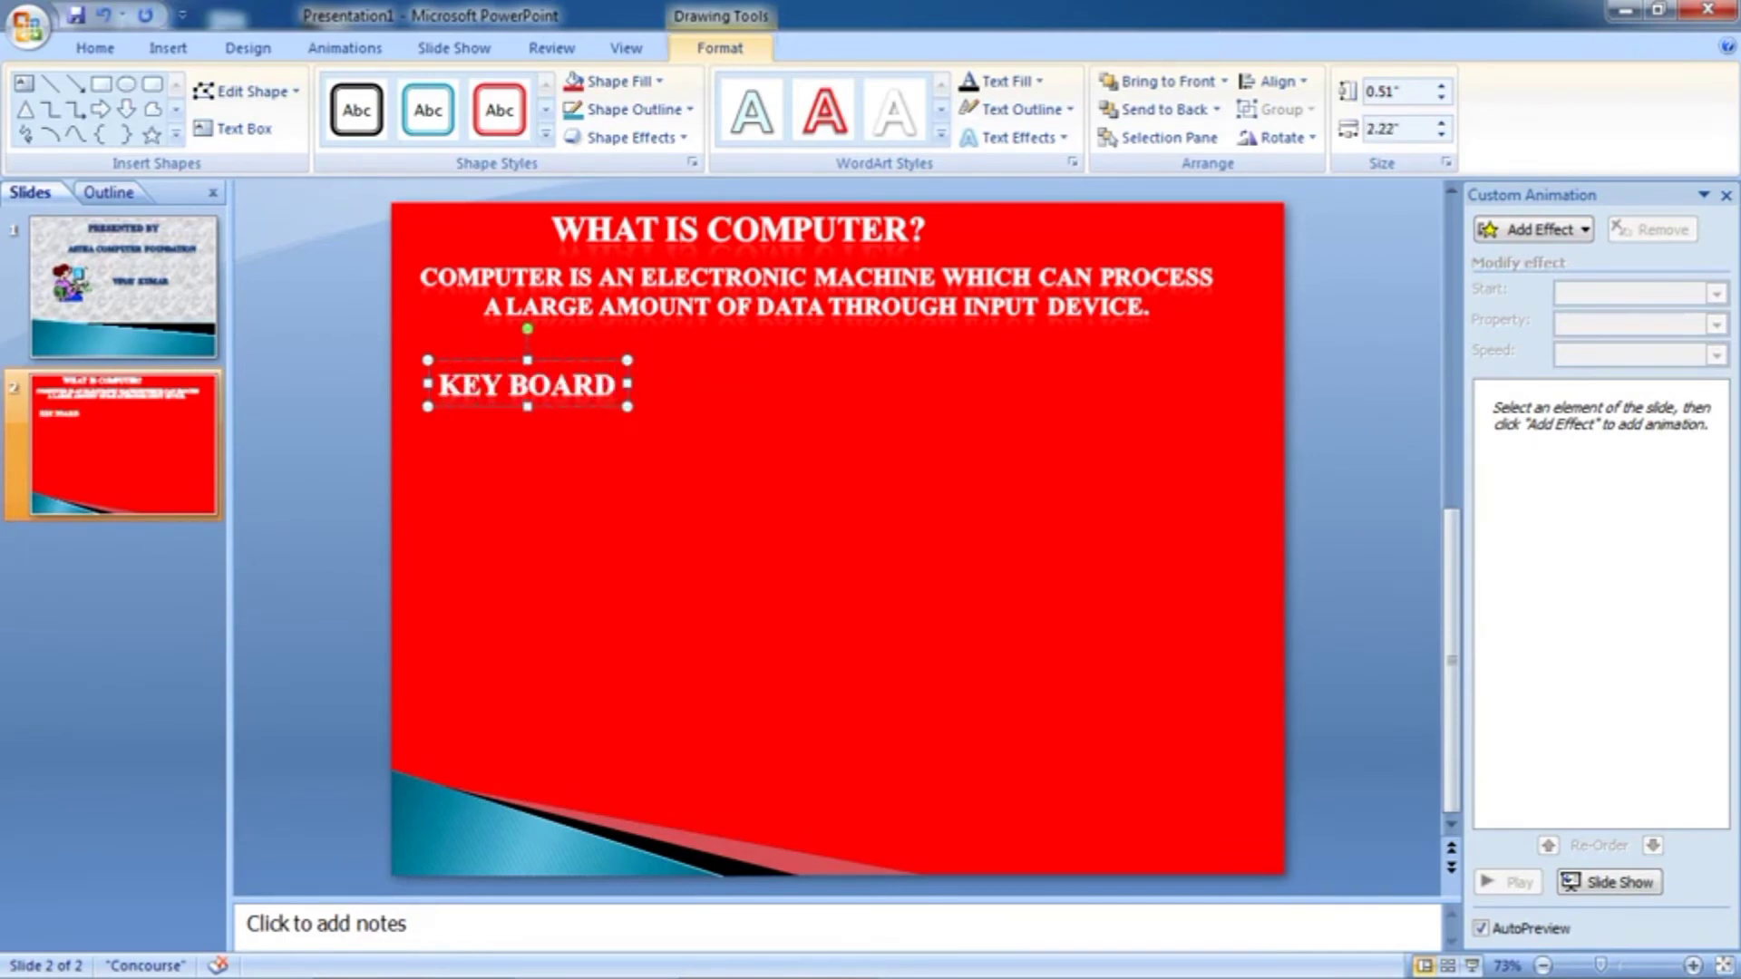
Duplicate the label to the right, level with KEY BOARD, and retype it as 'CPU'
drag(527, 405, 416, 563)
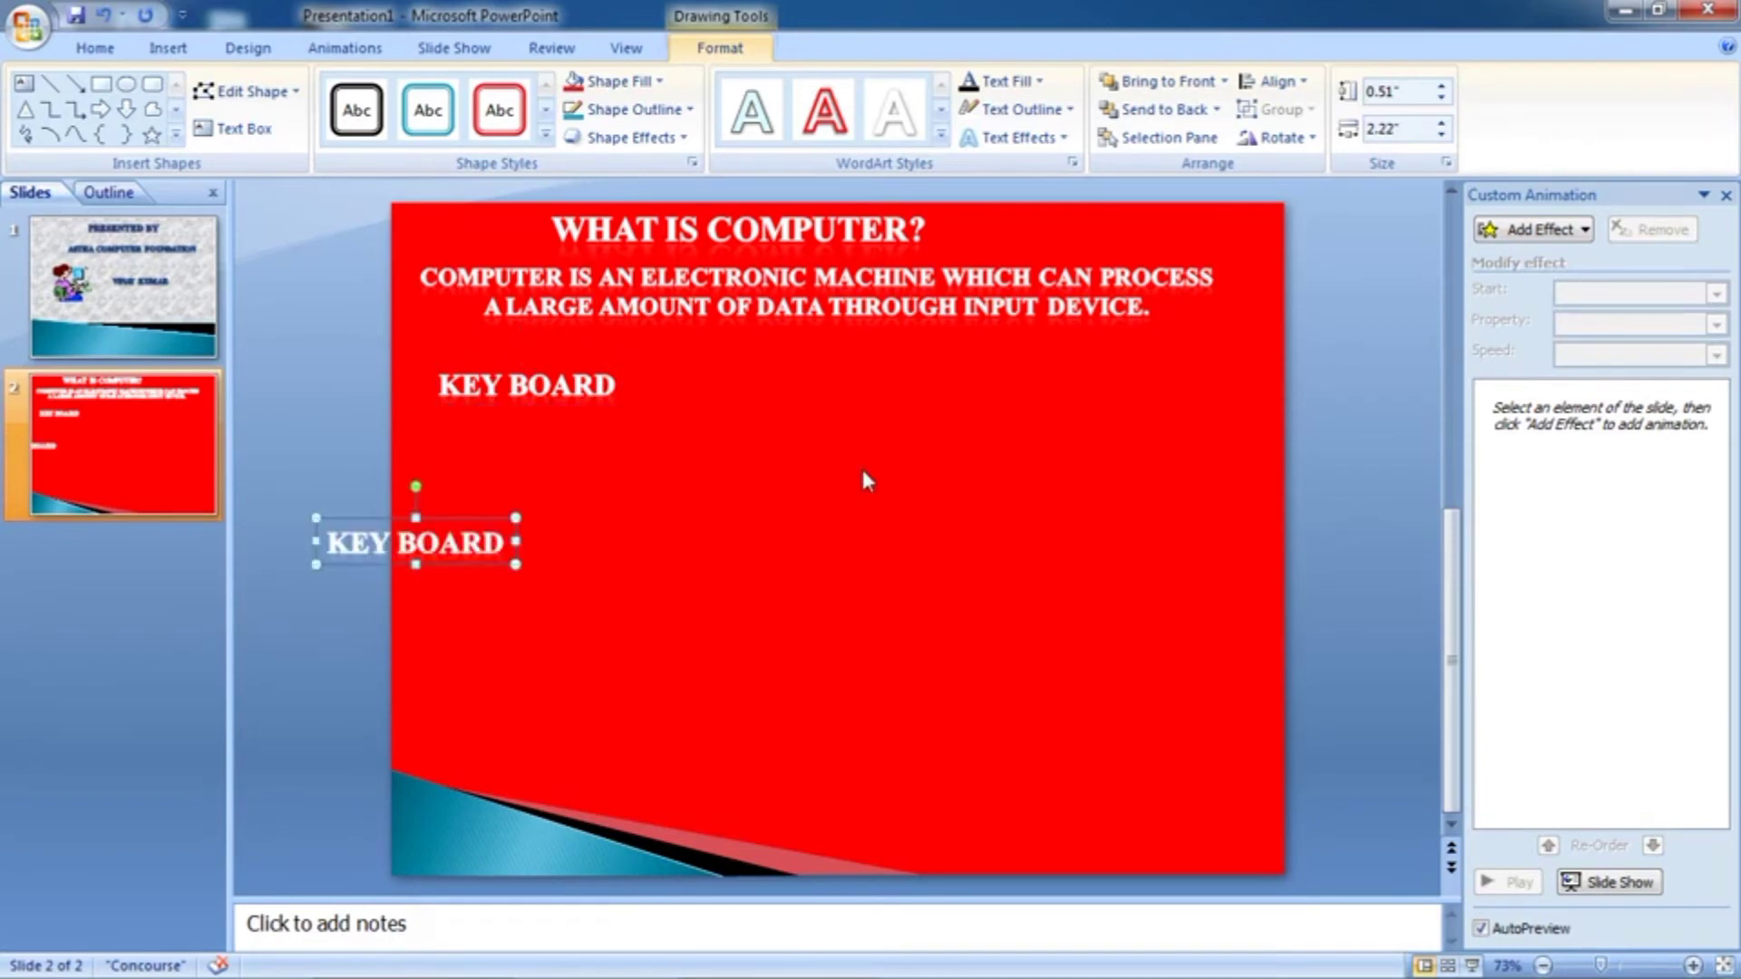
key(Up)
key(Up)
key(Up)
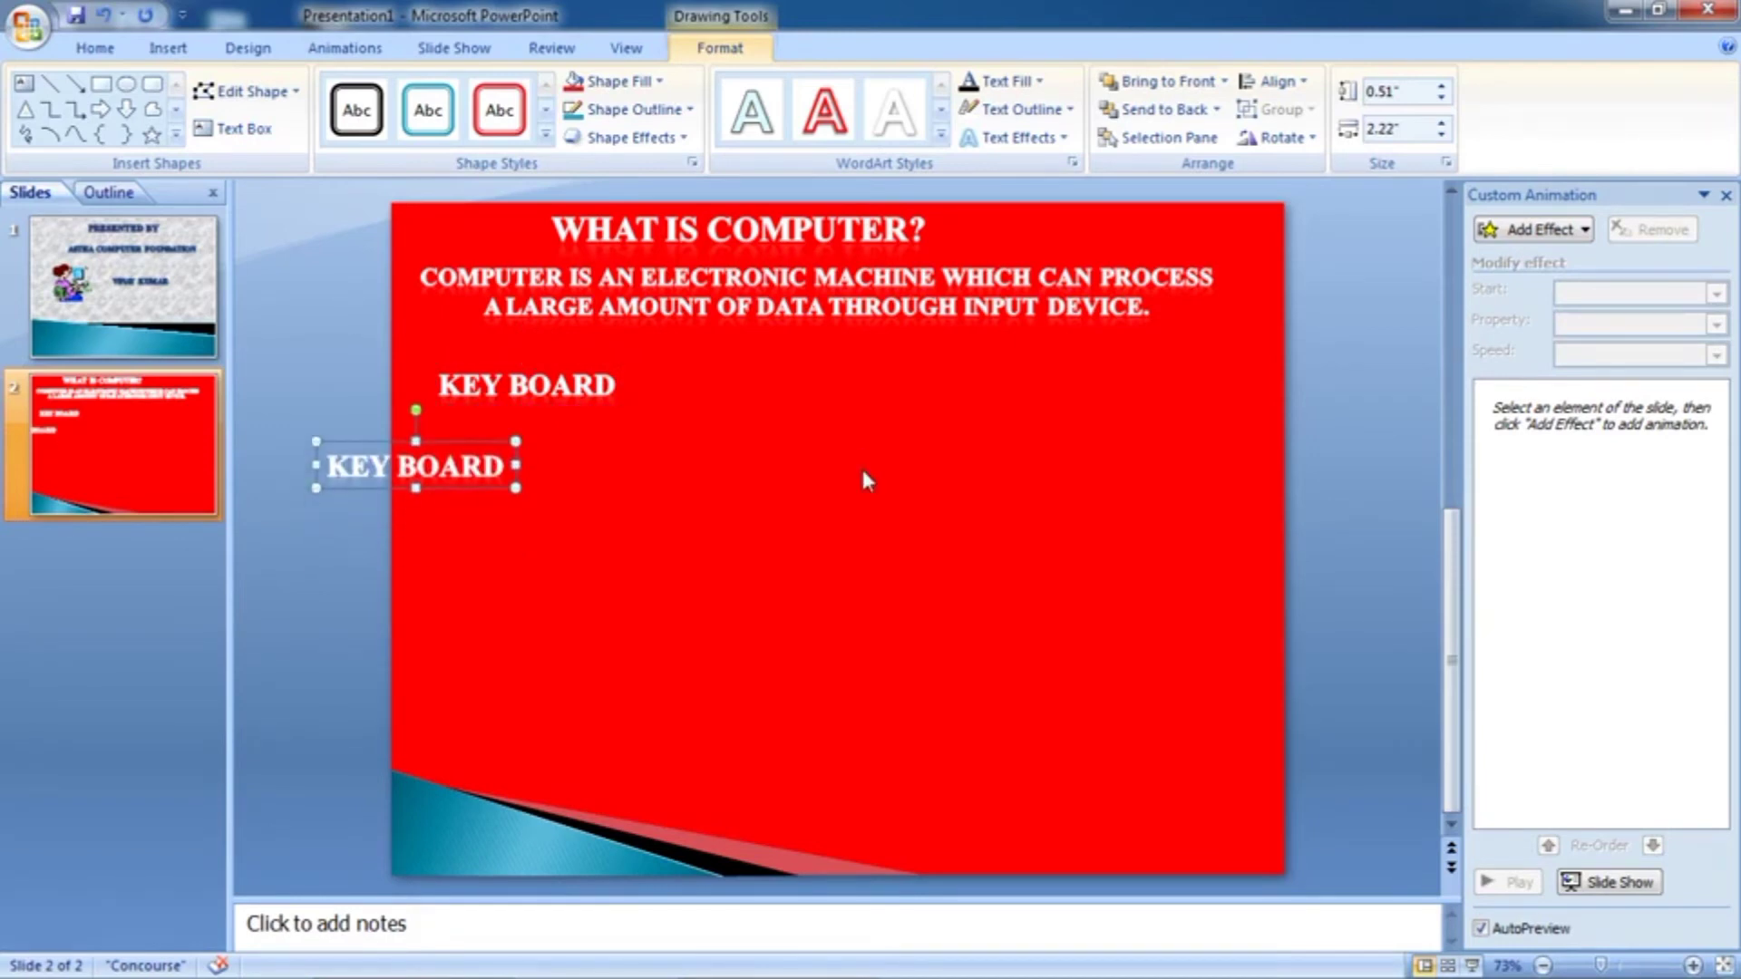
key(Right)
key(Right)
key(Right)
key(Right)
key(Right)
key(Right)
key(Right)
key(Right)
key(Right)
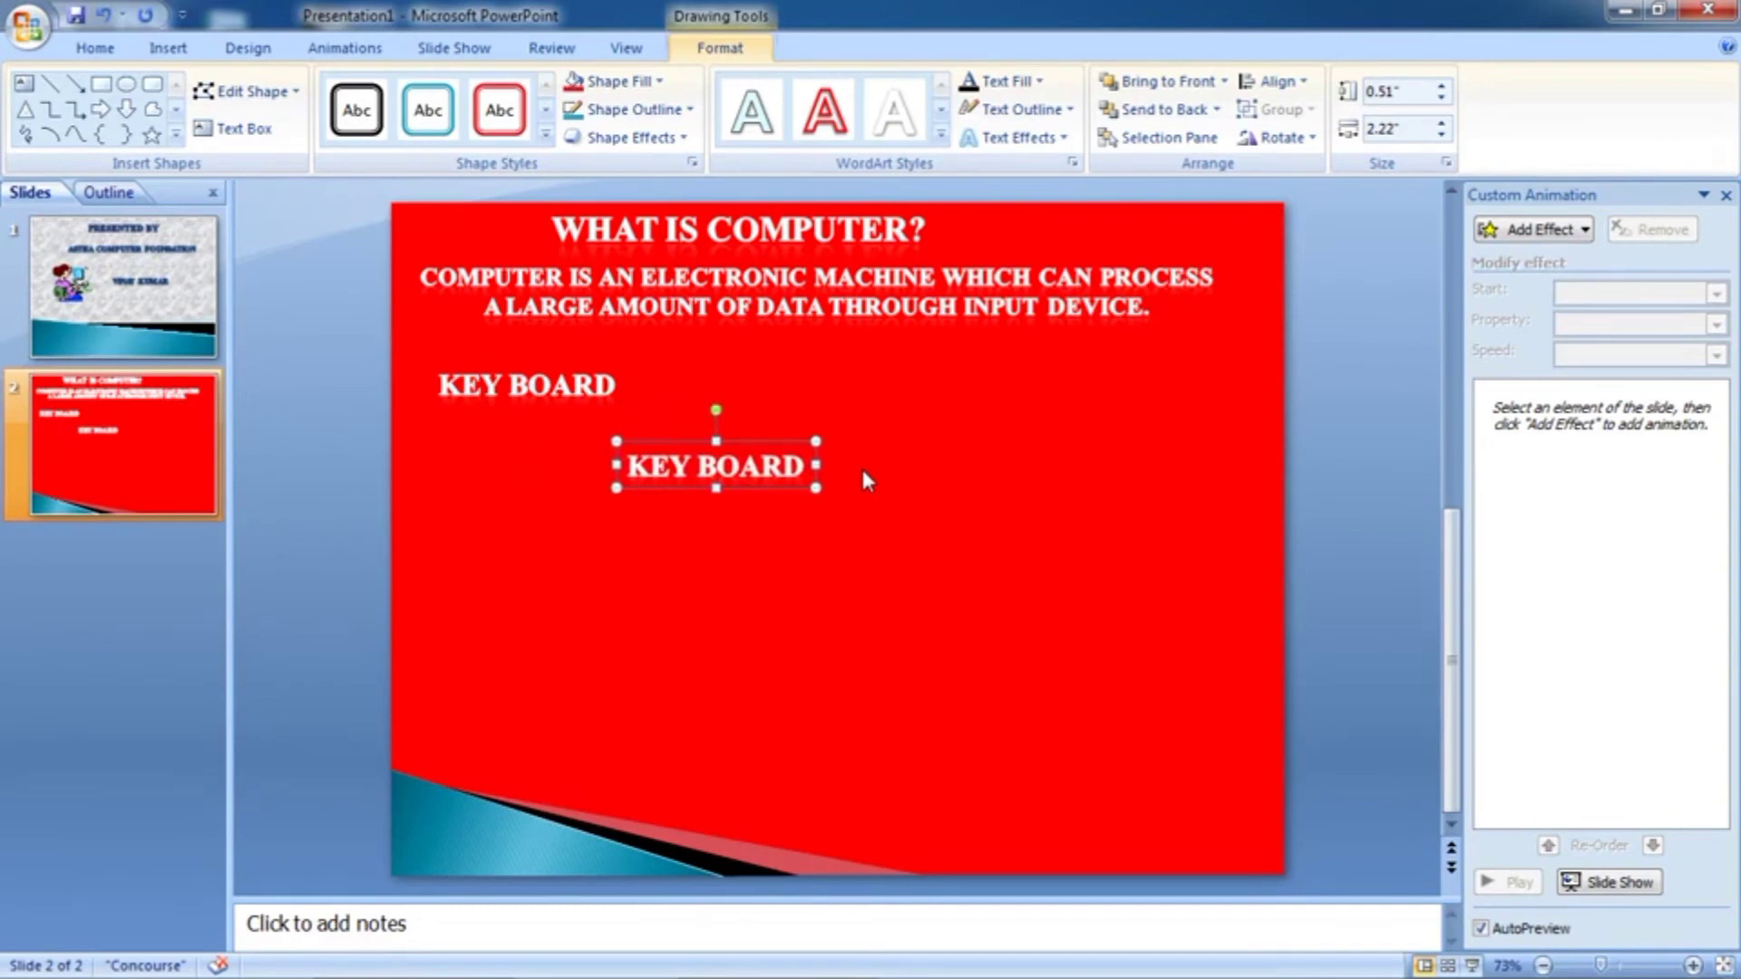
key(Right)
key(Right)
key(Right)
key(Right)
key(Right)
key(Up)
key(Up)
key(Up)
key(Up)
key(Up)
key(Up)
key(Up)
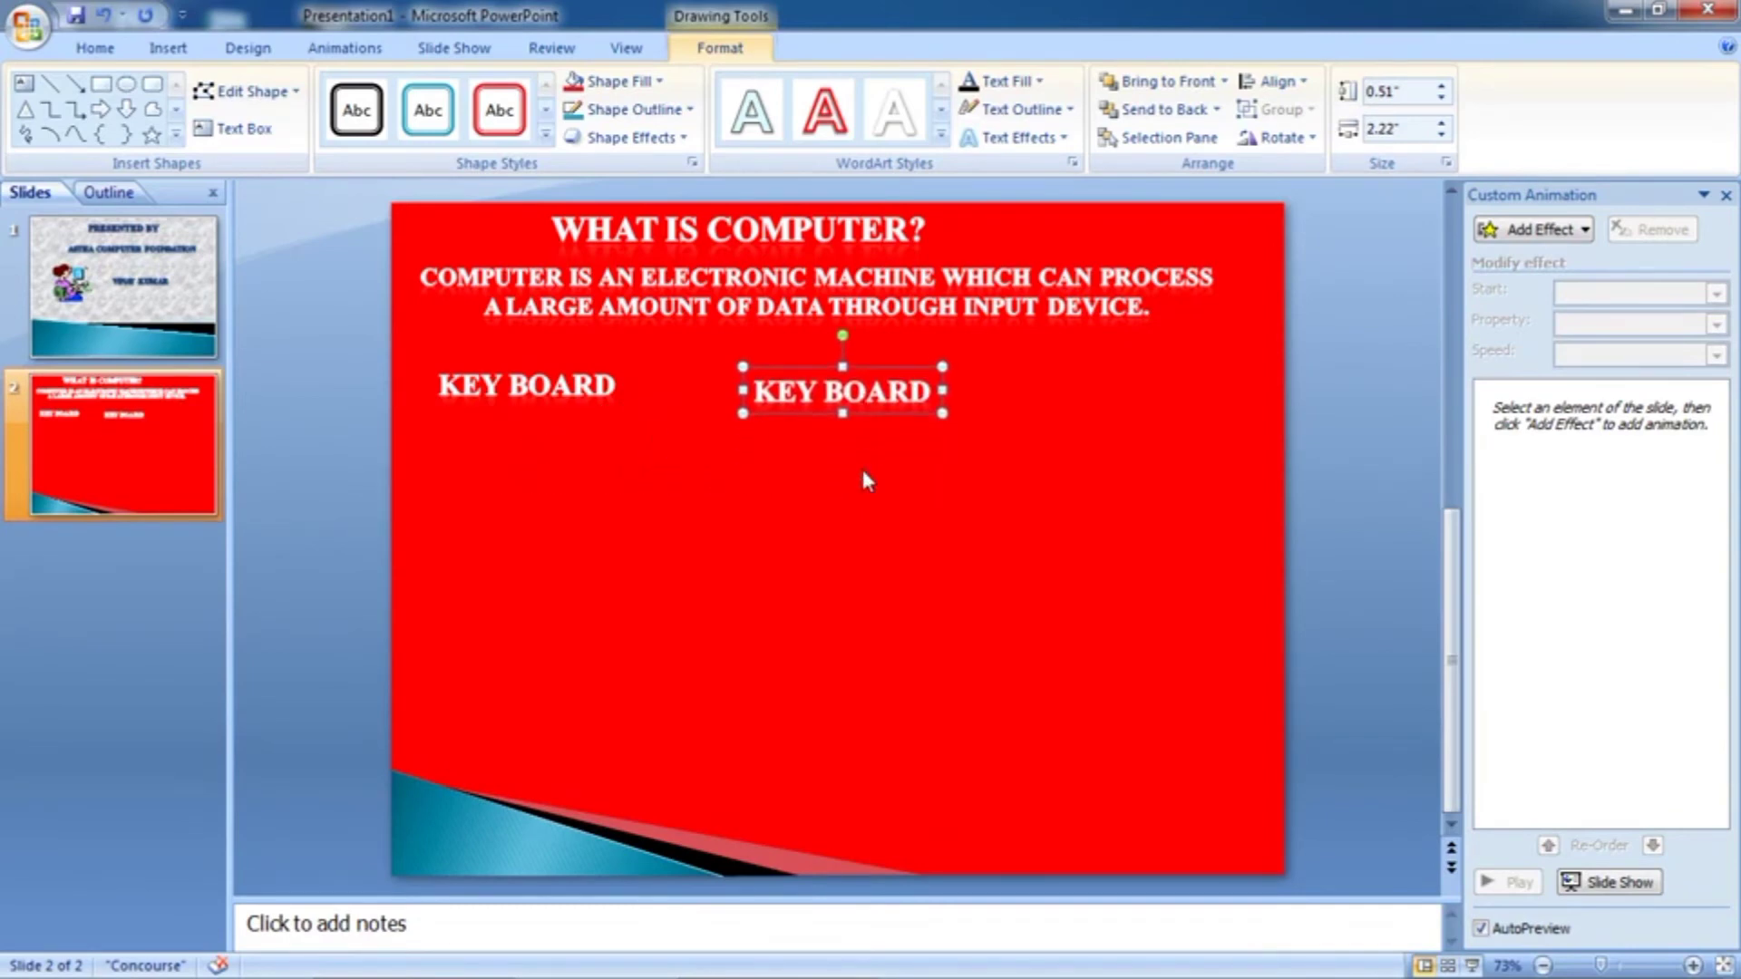
key(Left)
key(Return)
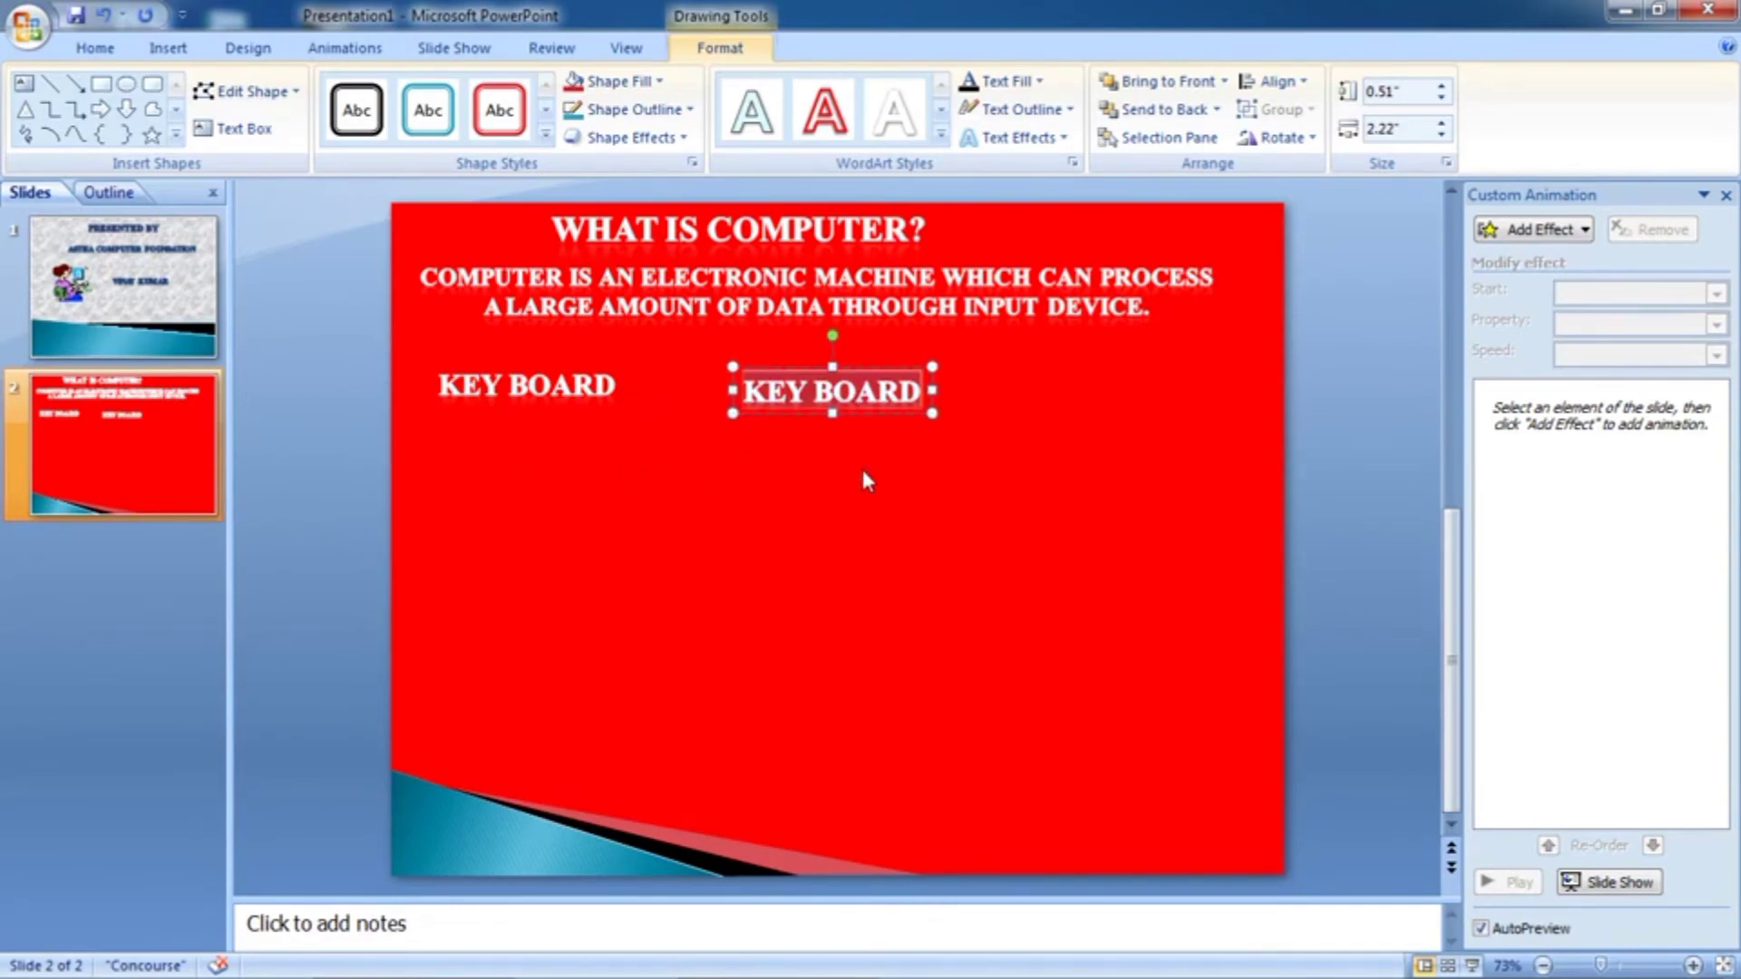
text(CPU)
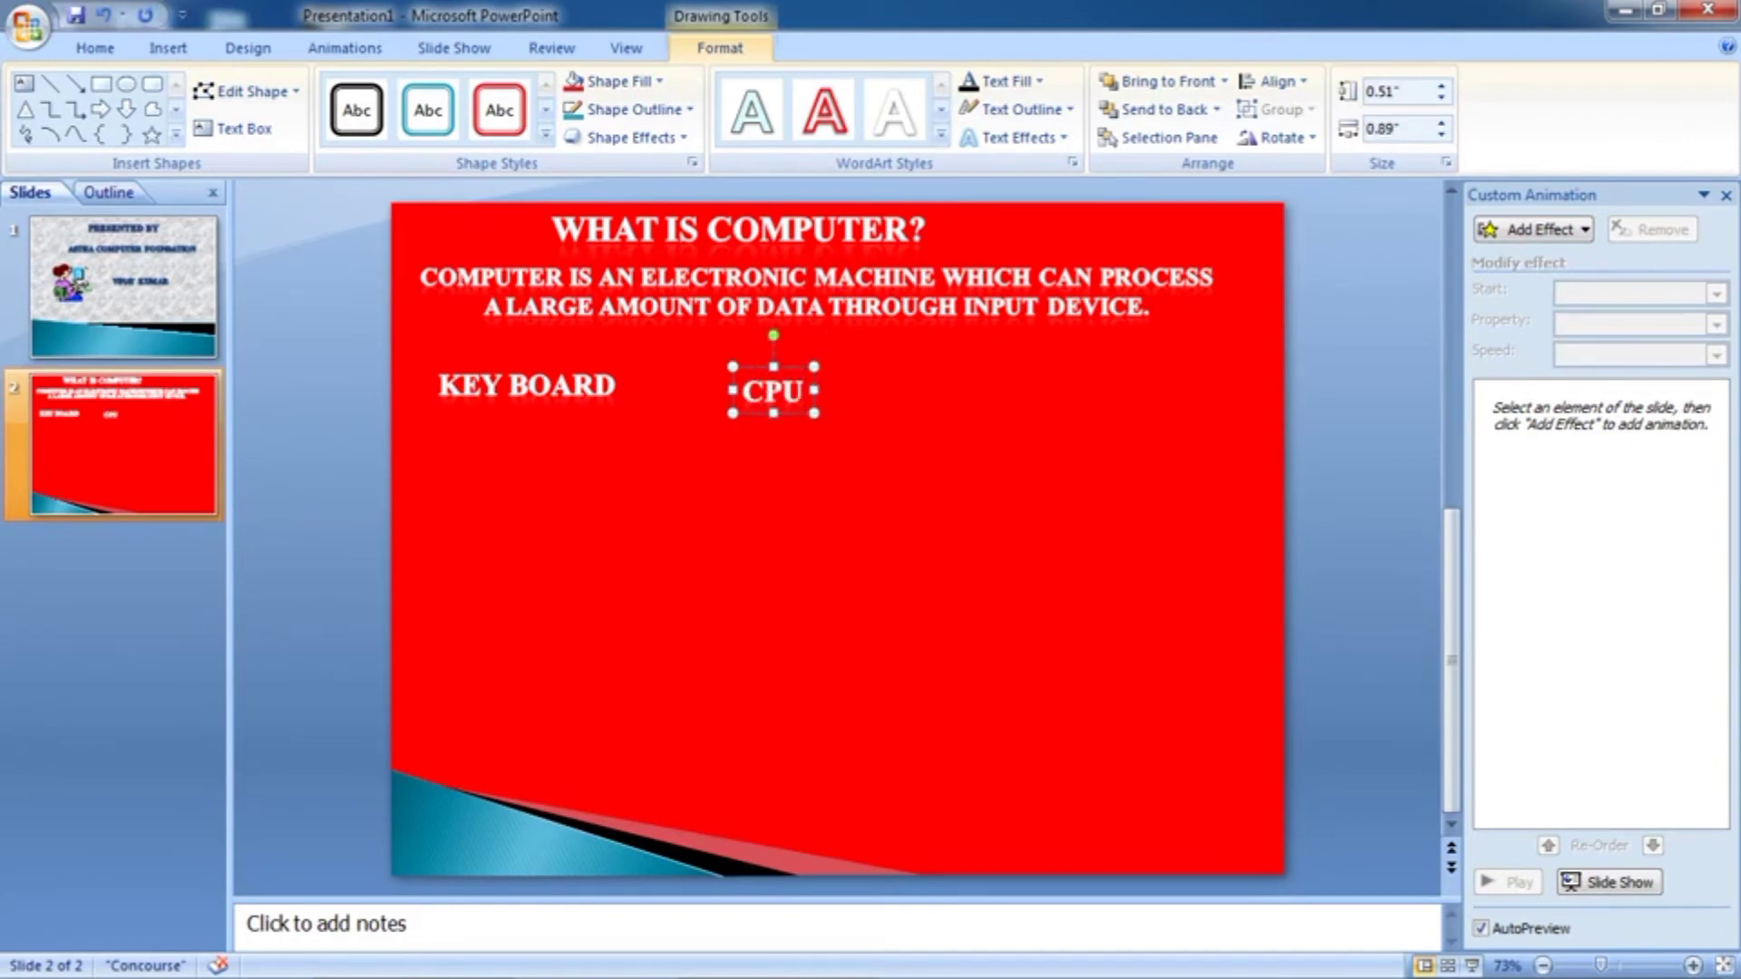
Duplicate the CPU label to the right and retype it as 'VDU'
key(ctrl+d)
key(Return)
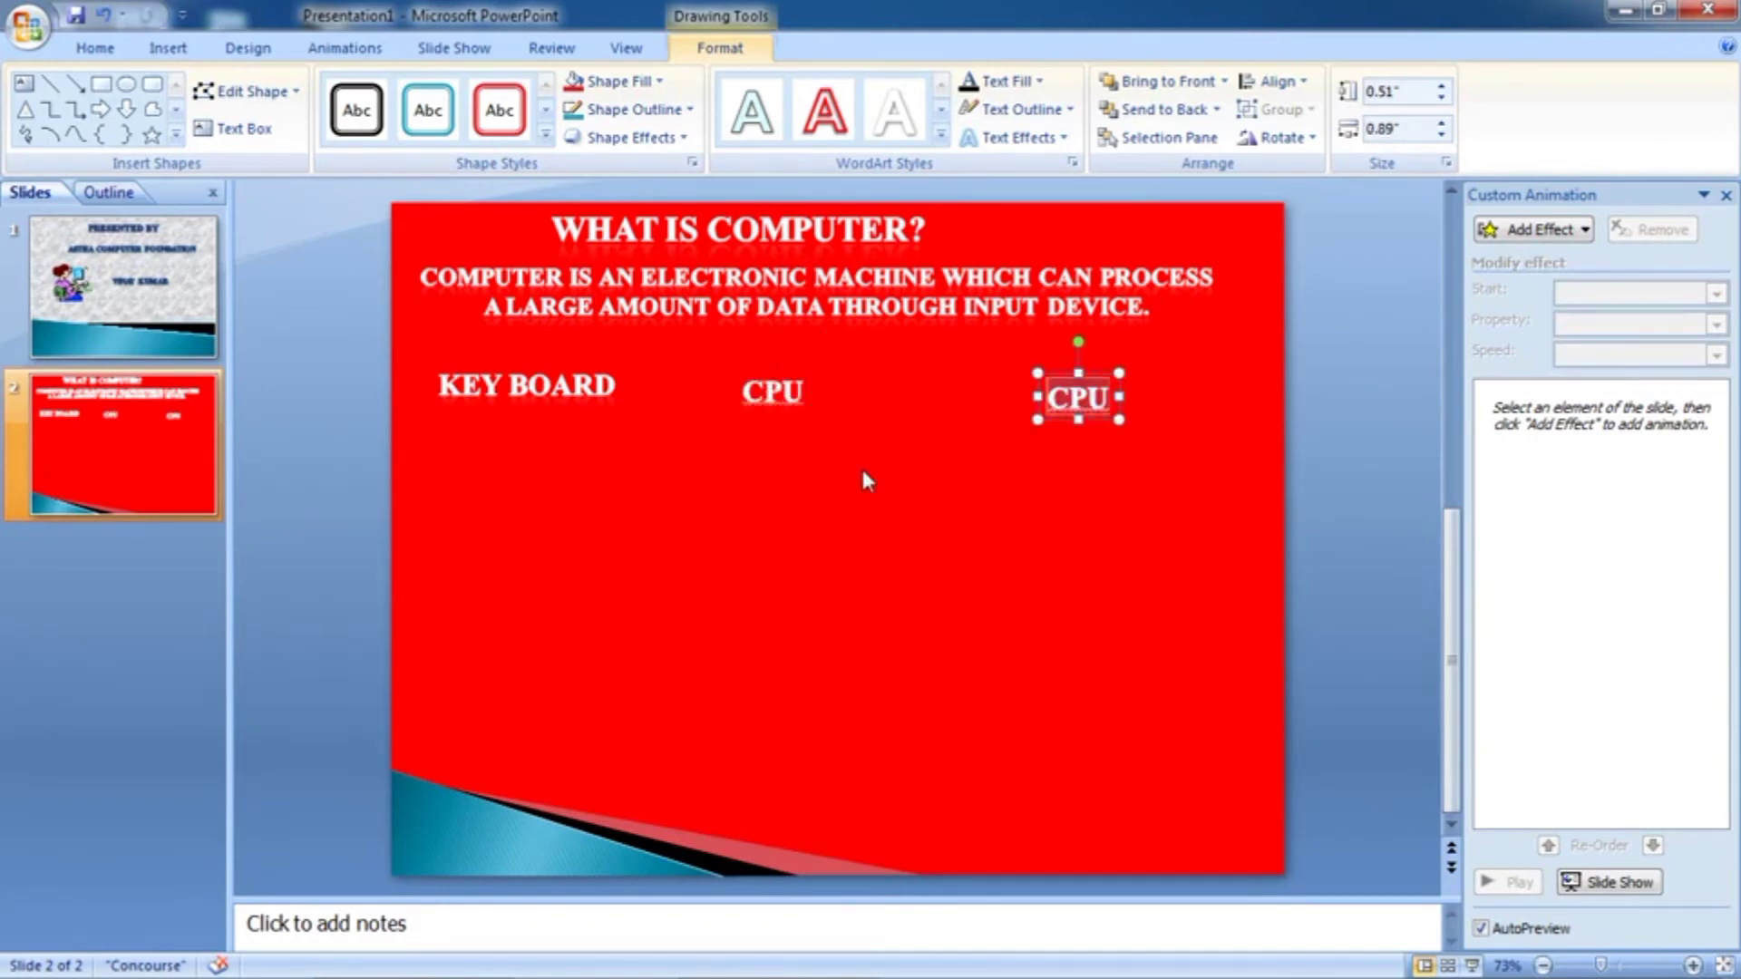
text(VDU)
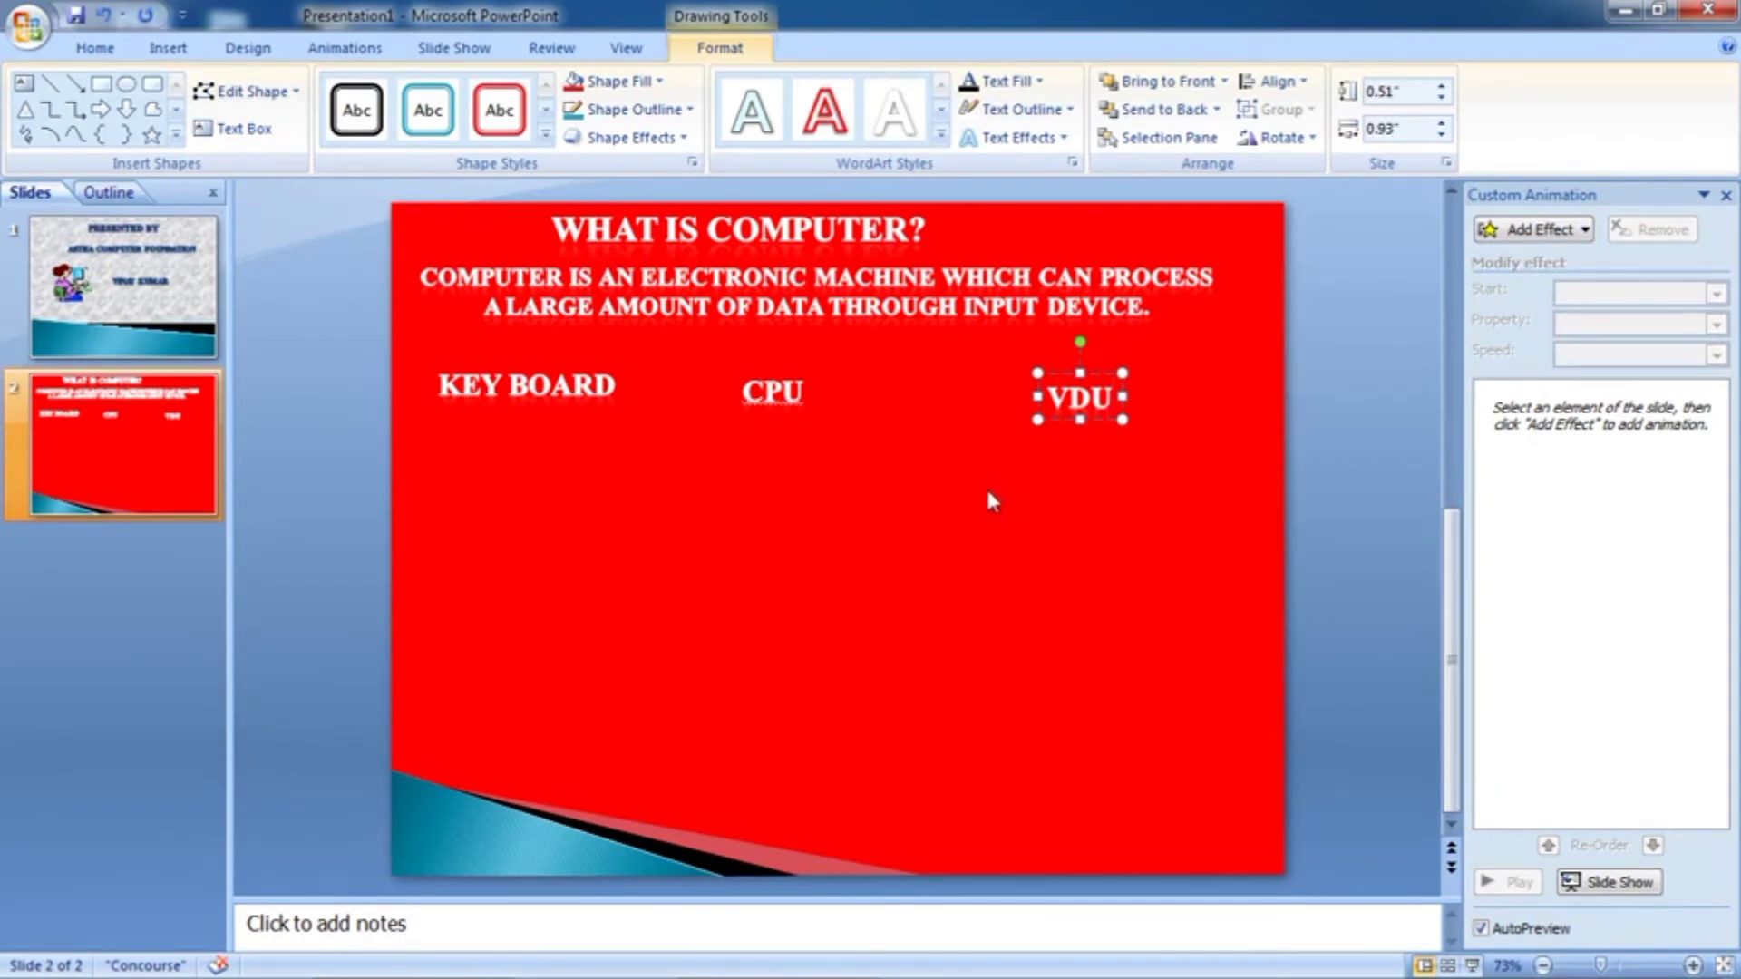
Minimize PowerPoint and launch On-Screen Keyboard from Accessories > Ease of Access
click(1620, 9)
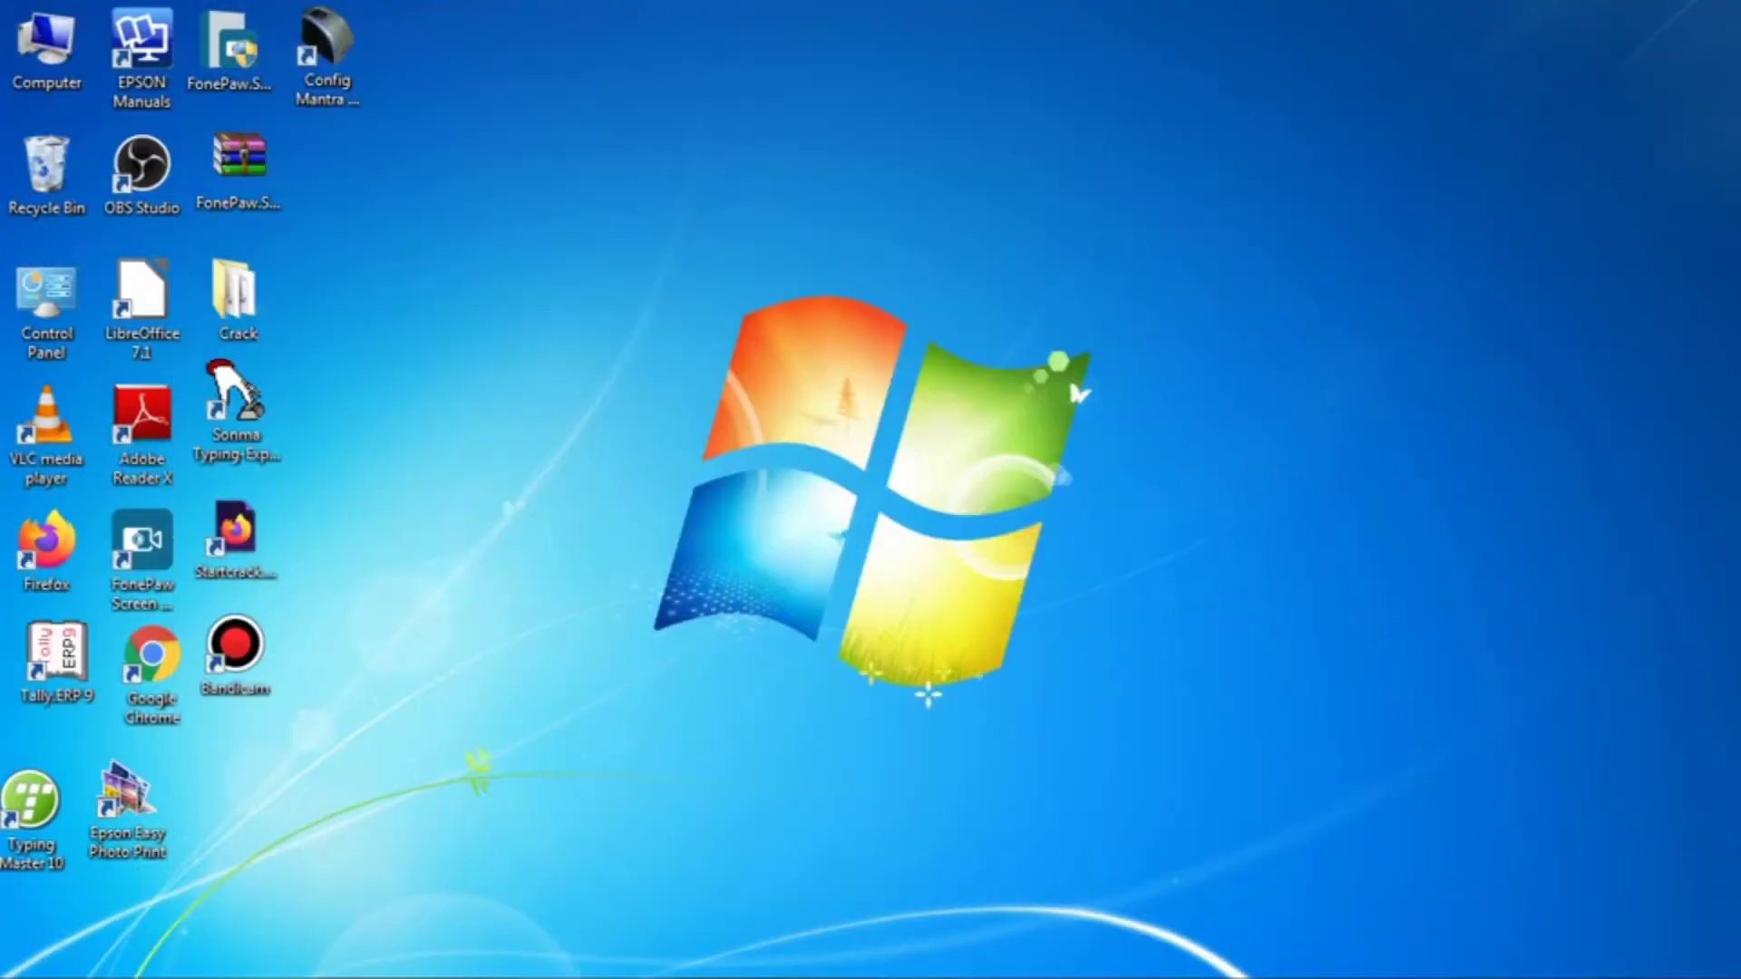
click(27, 963)
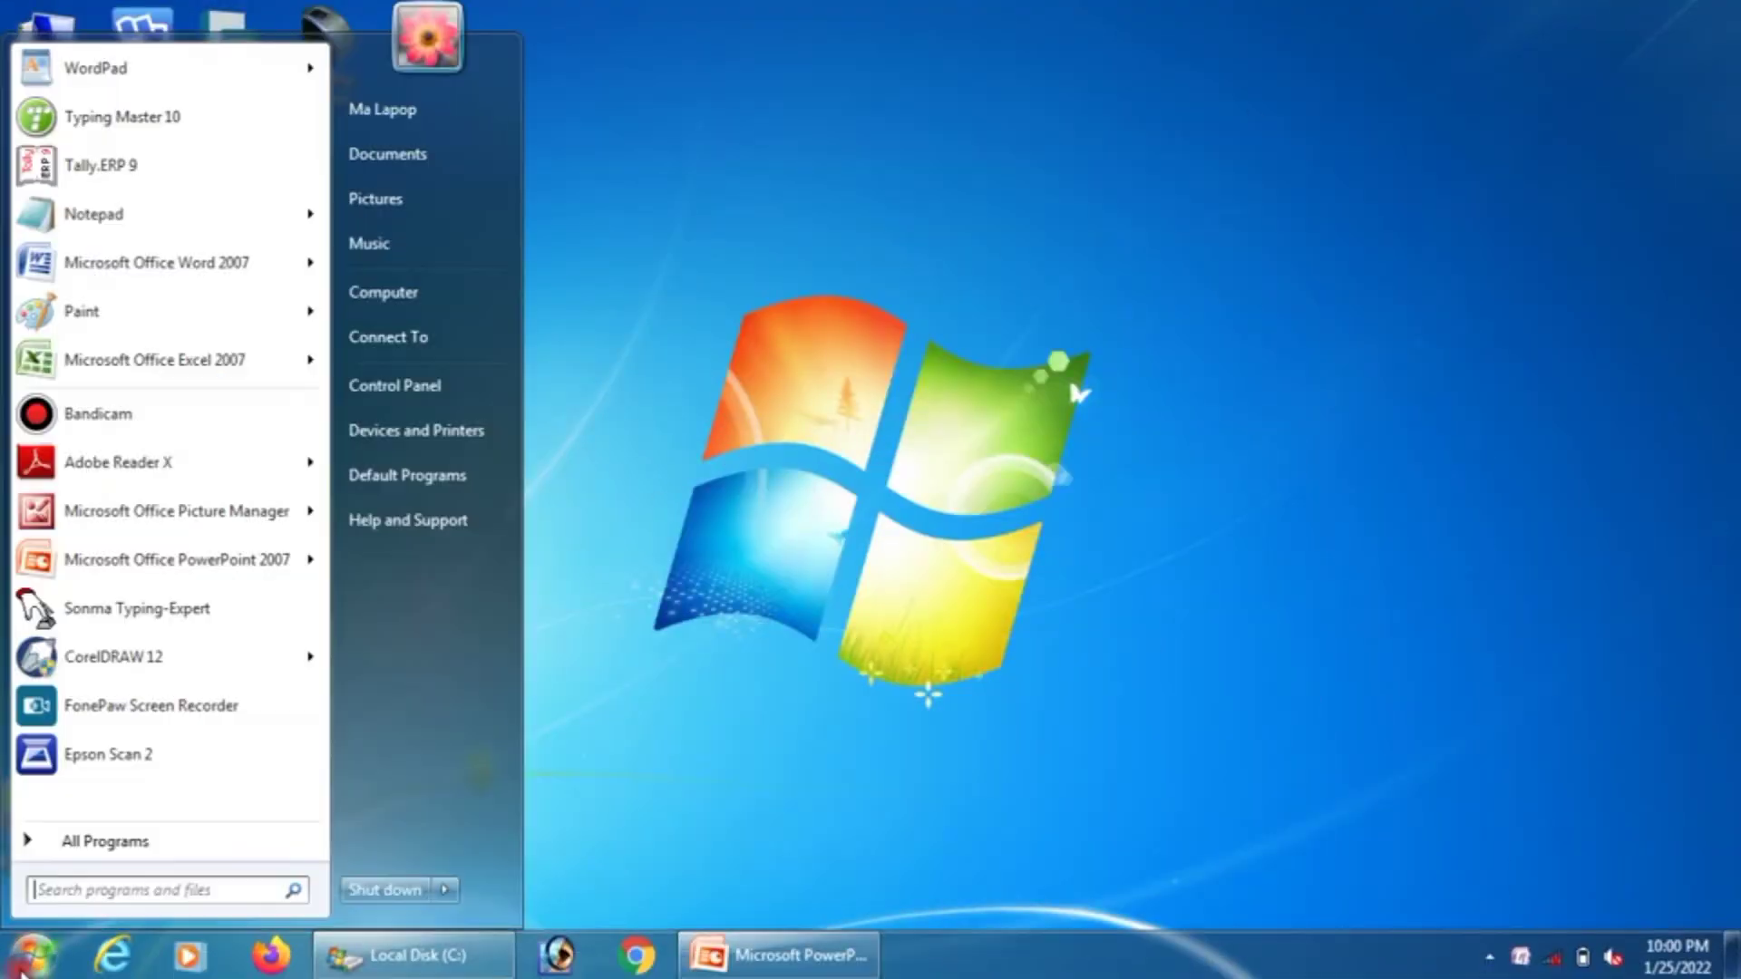
click(68, 852)
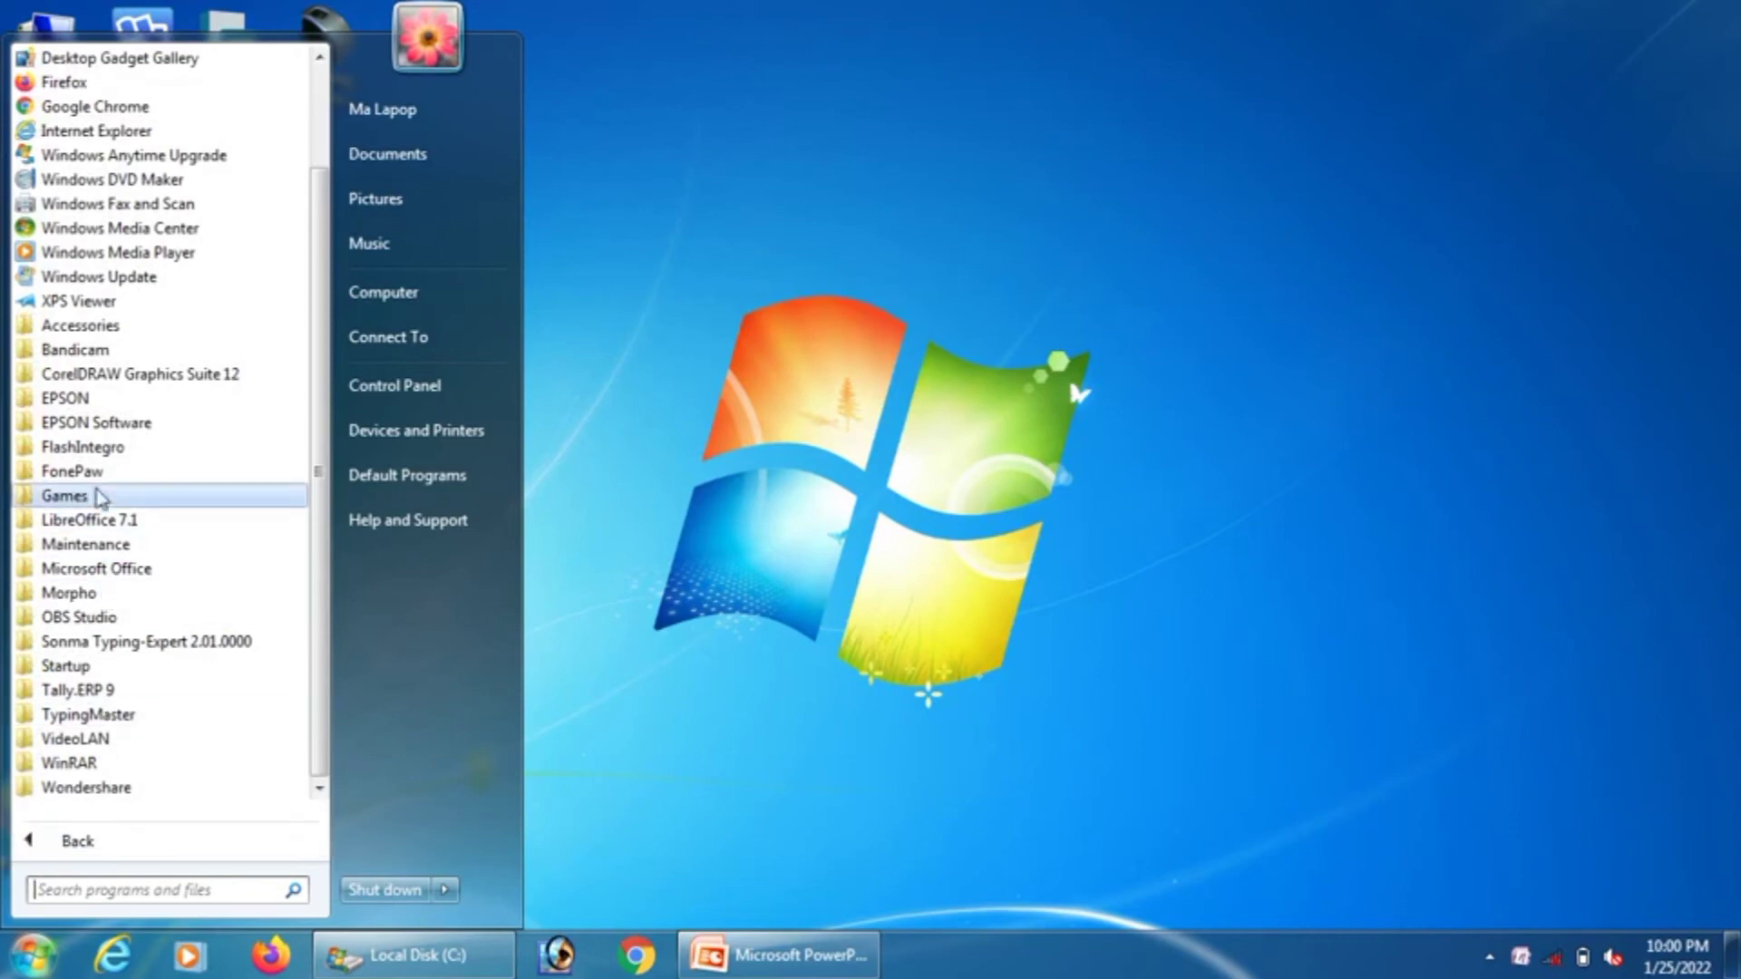
click(86, 328)
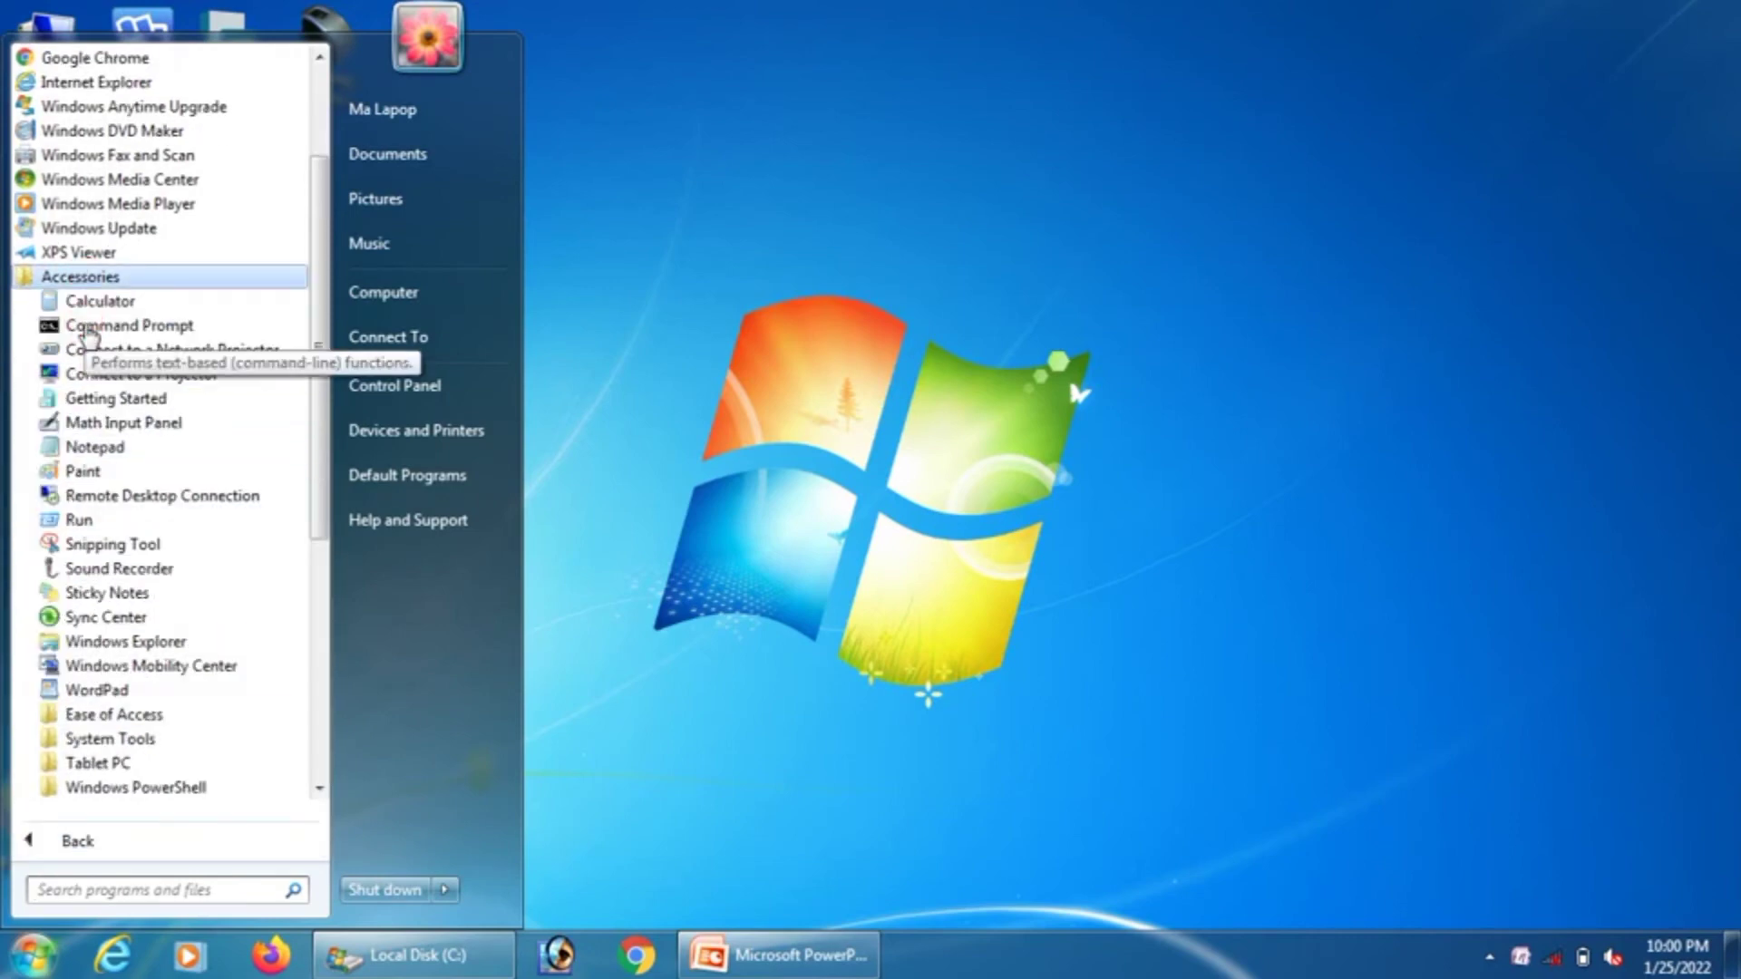
click(98, 716)
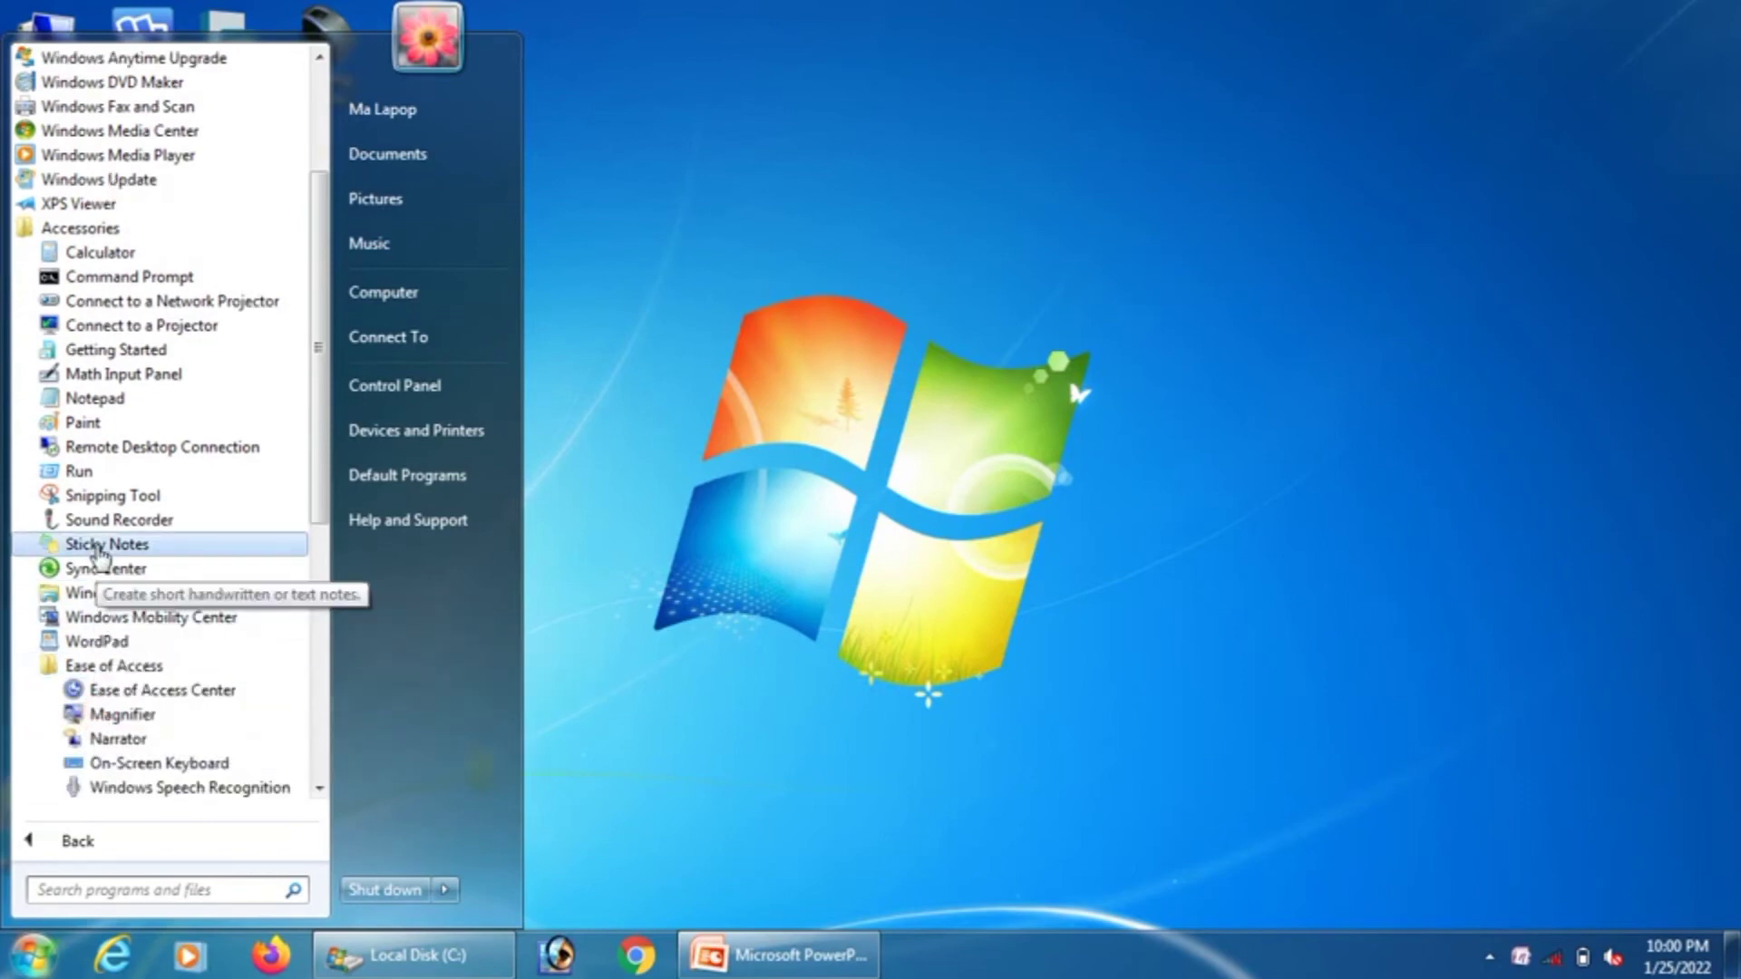
click(129, 771)
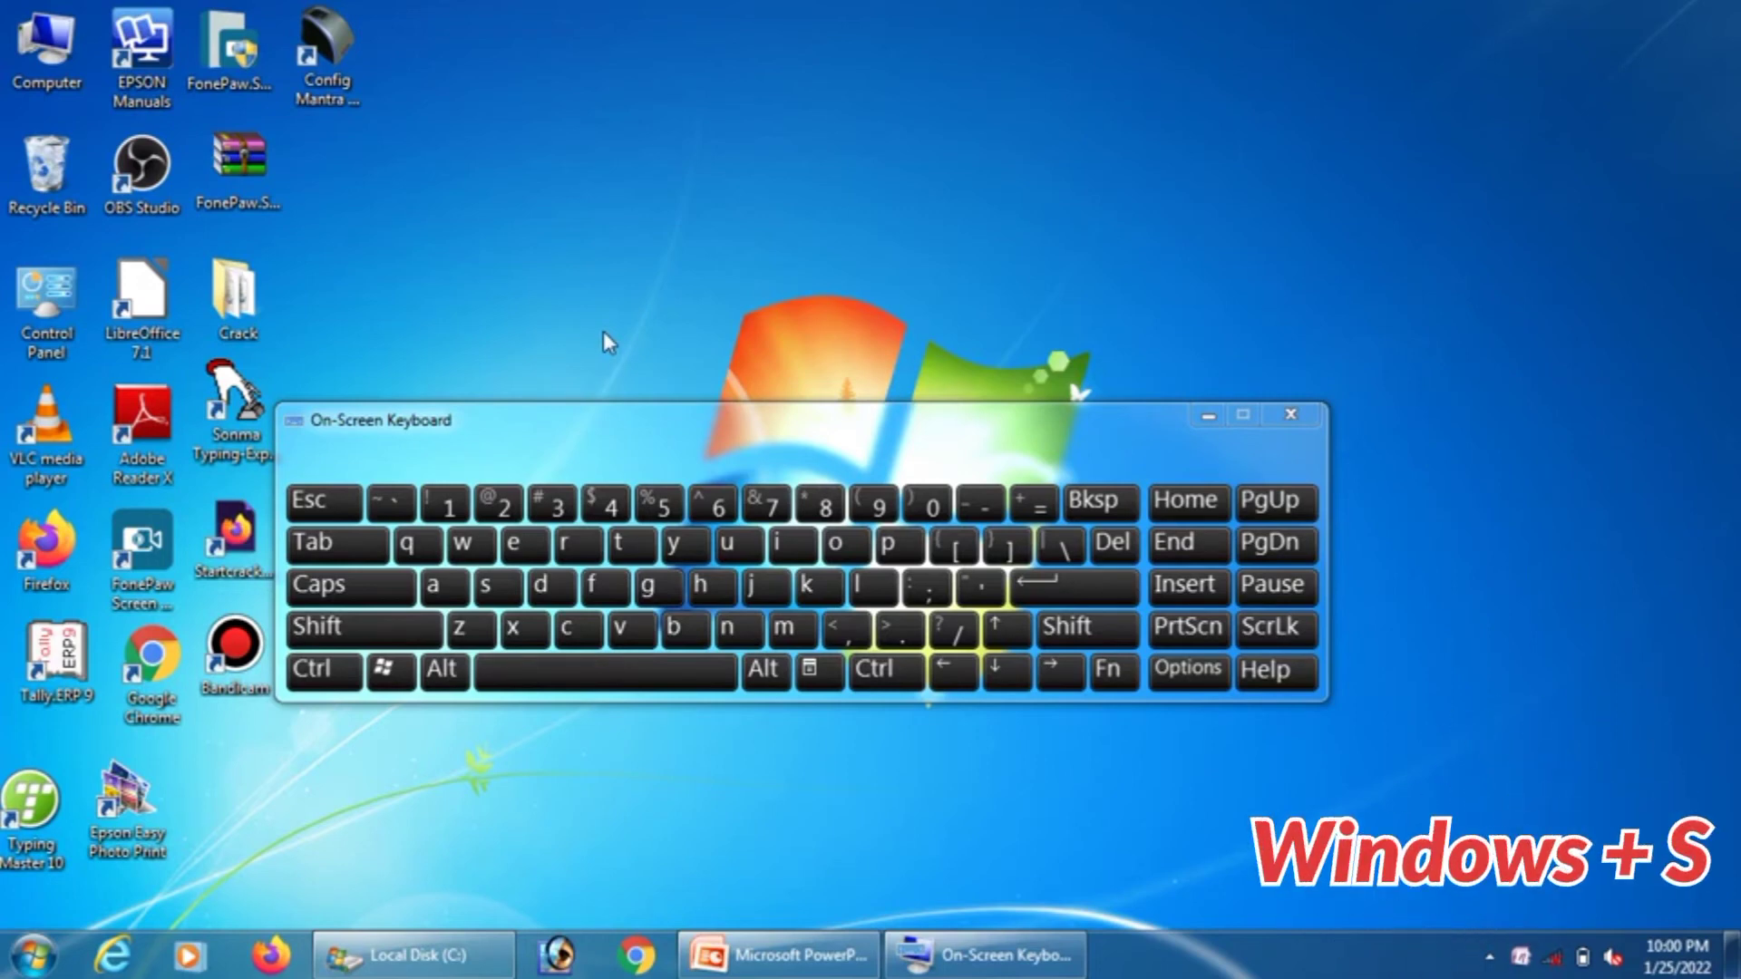
Clip the whole On-Screen Keyboard into a new OneNote page with Windows+Shift+S
key(super)
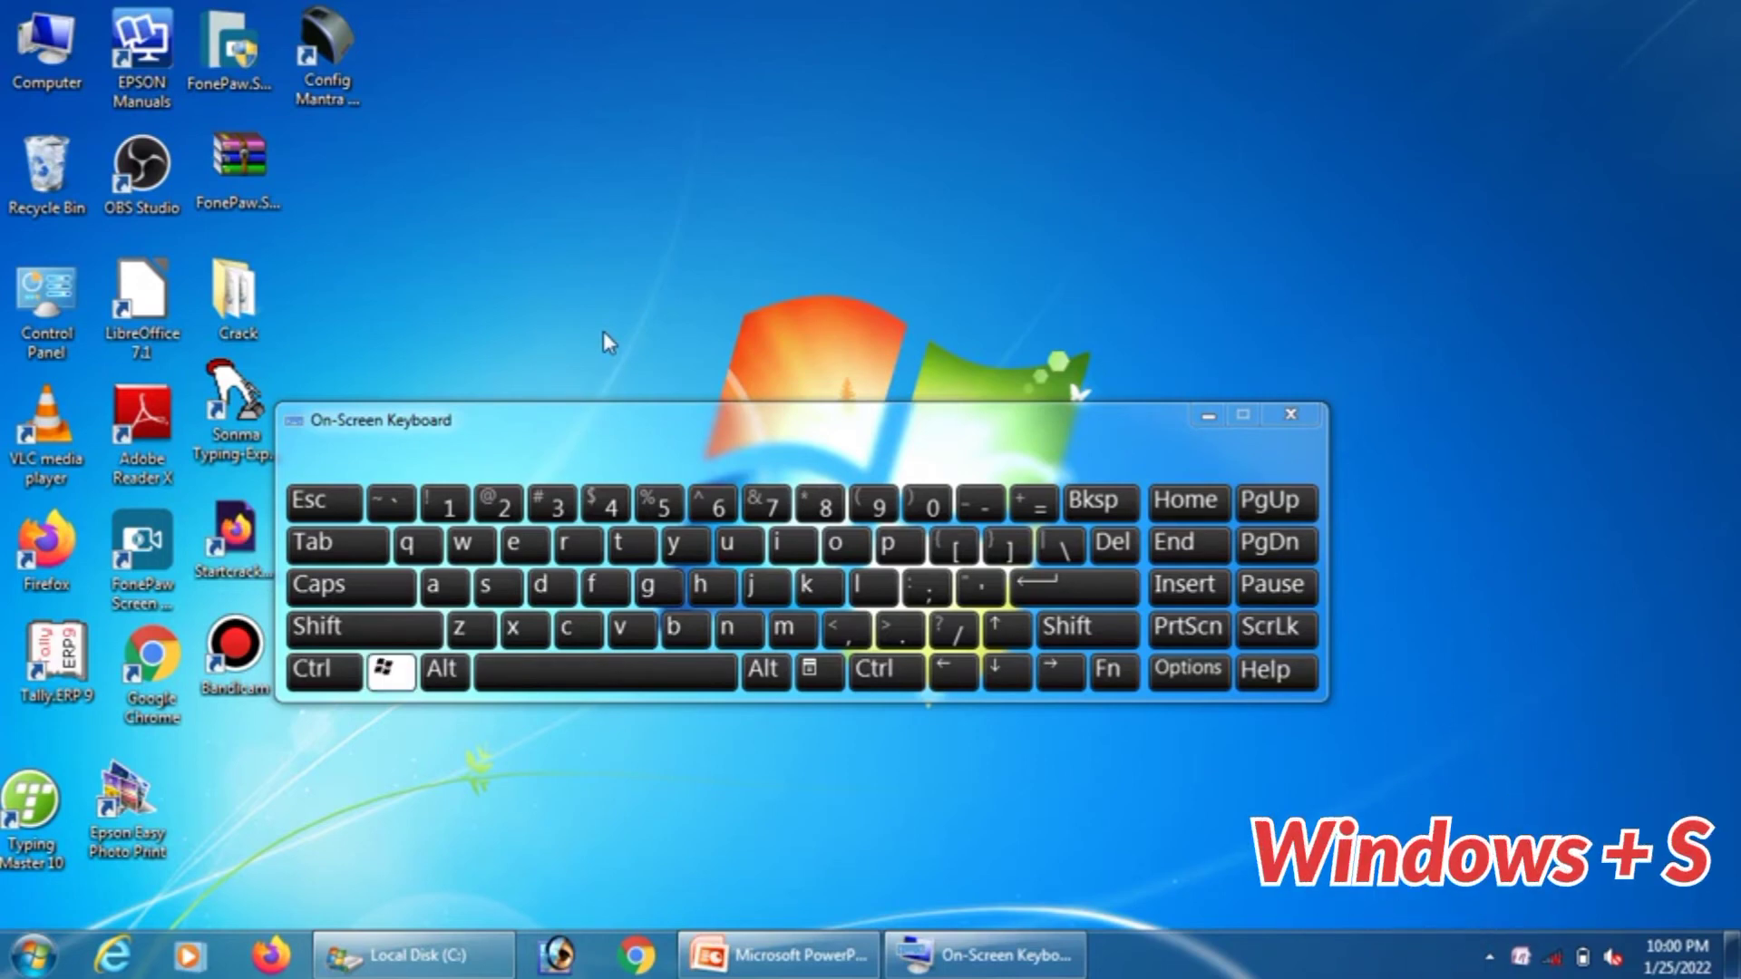
key(super+s)
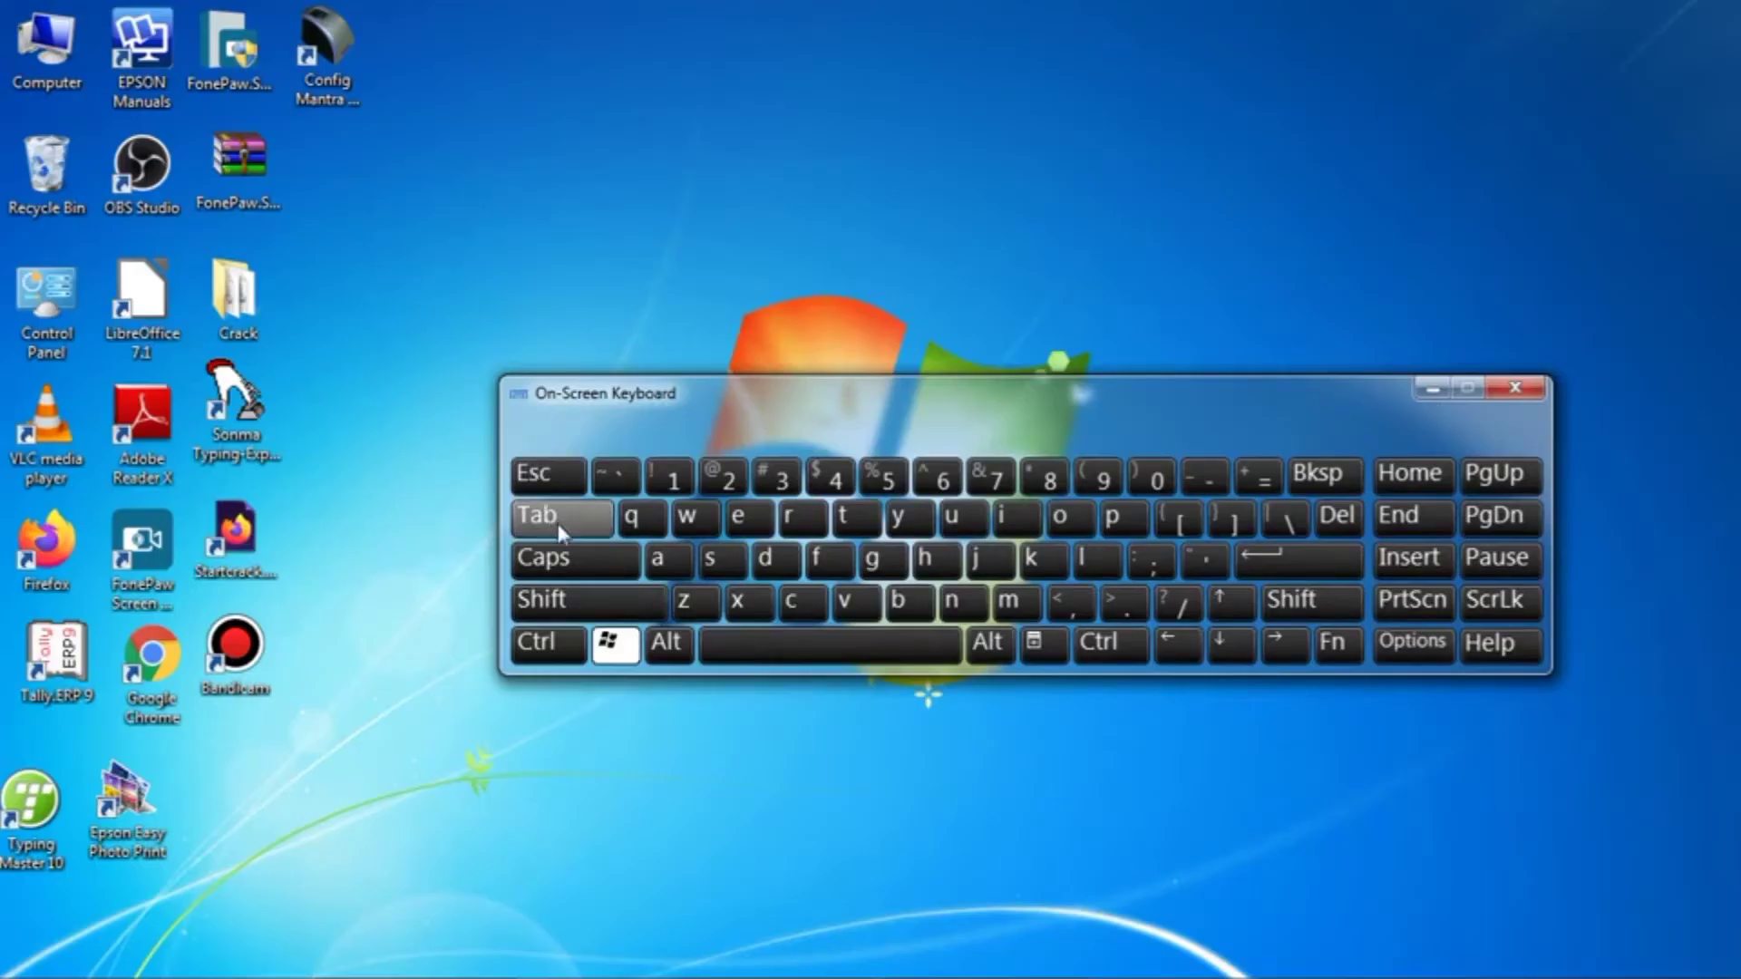
key(super+shift+s)
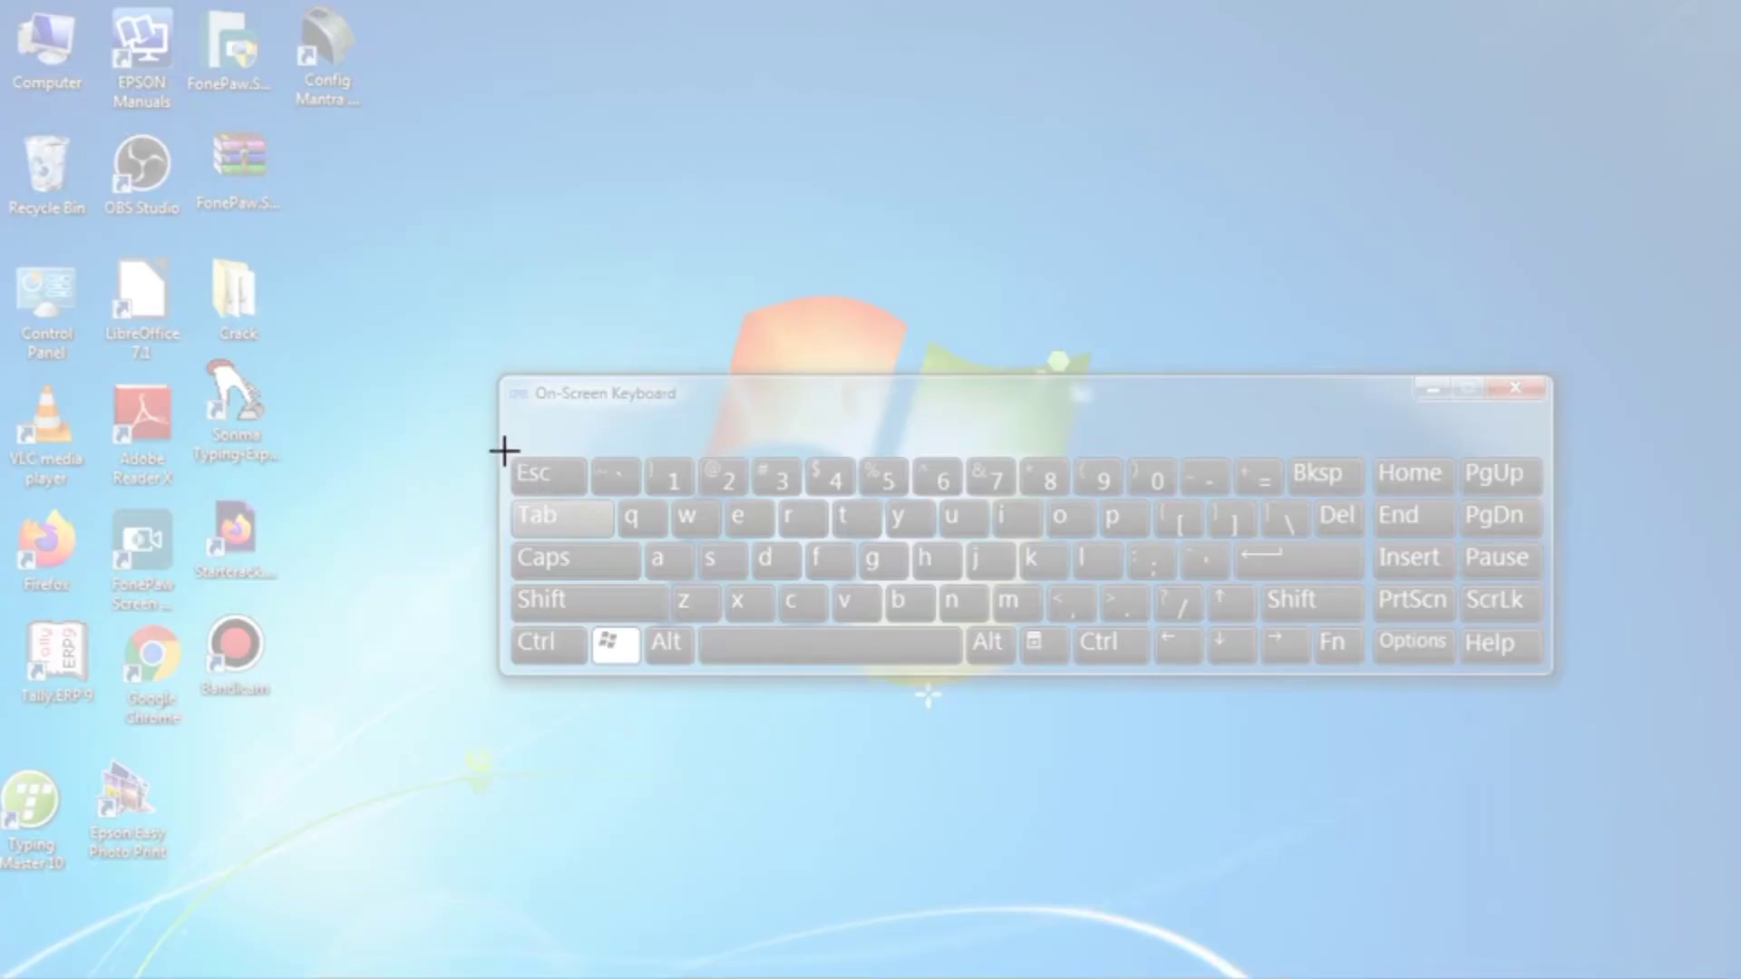
drag(505, 450, 1156, 624)
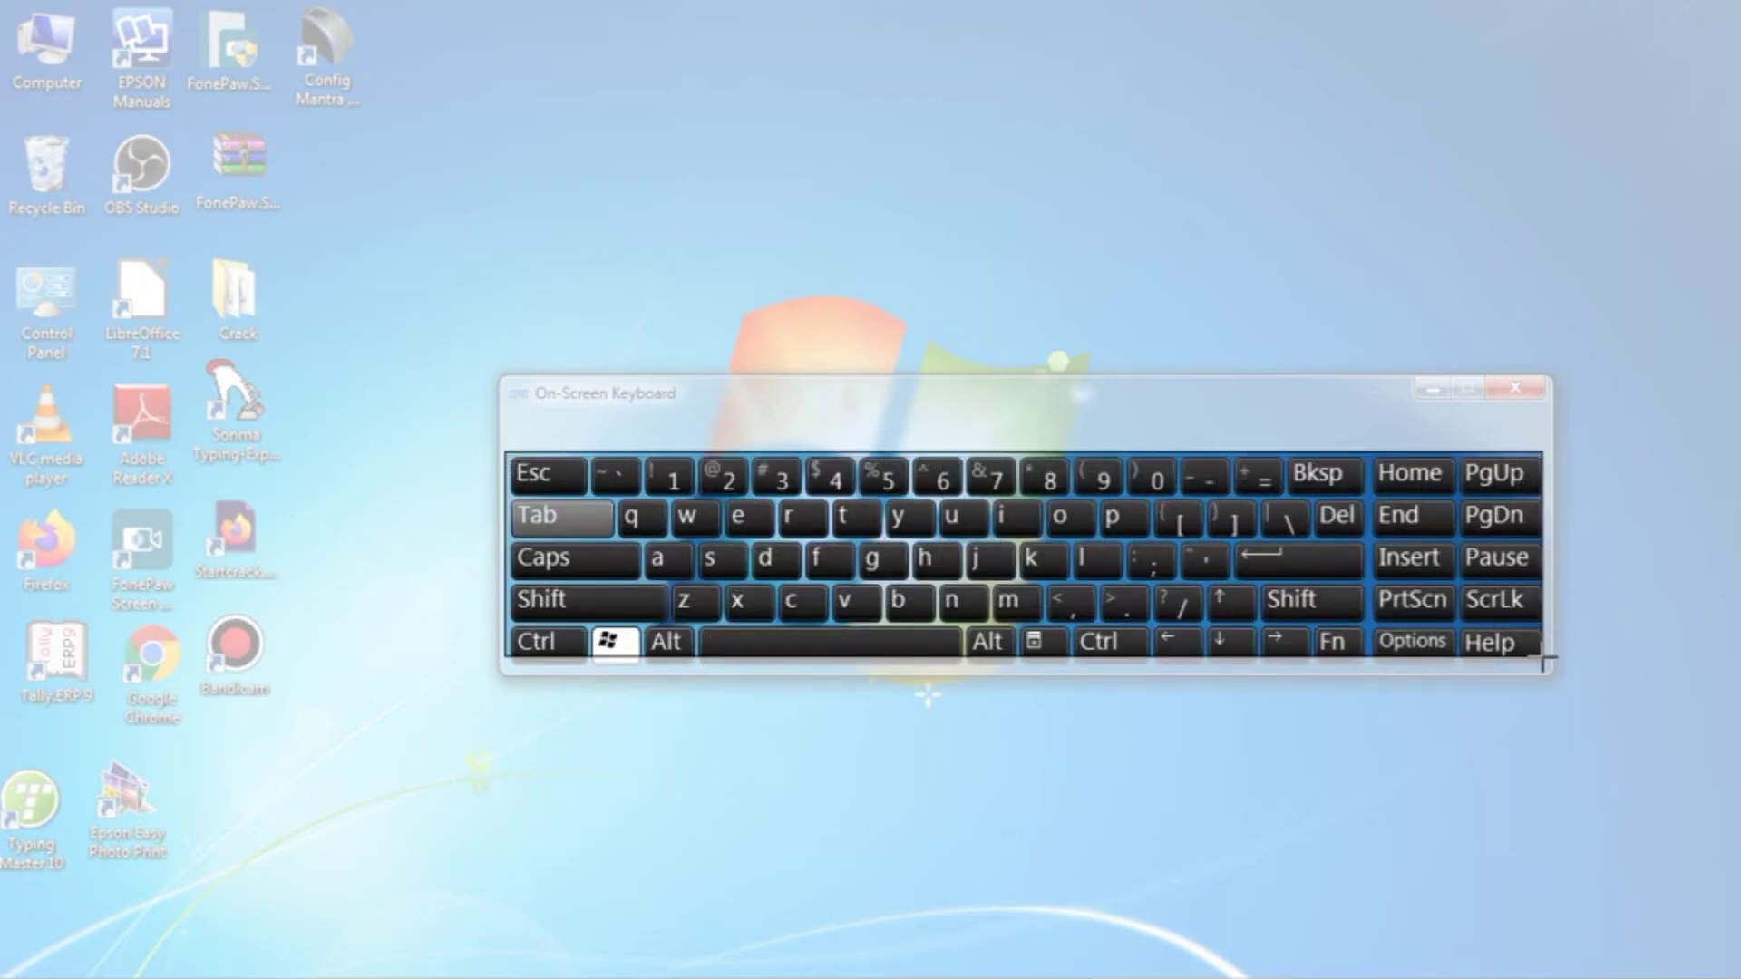
drag(1156, 624, 1548, 677)
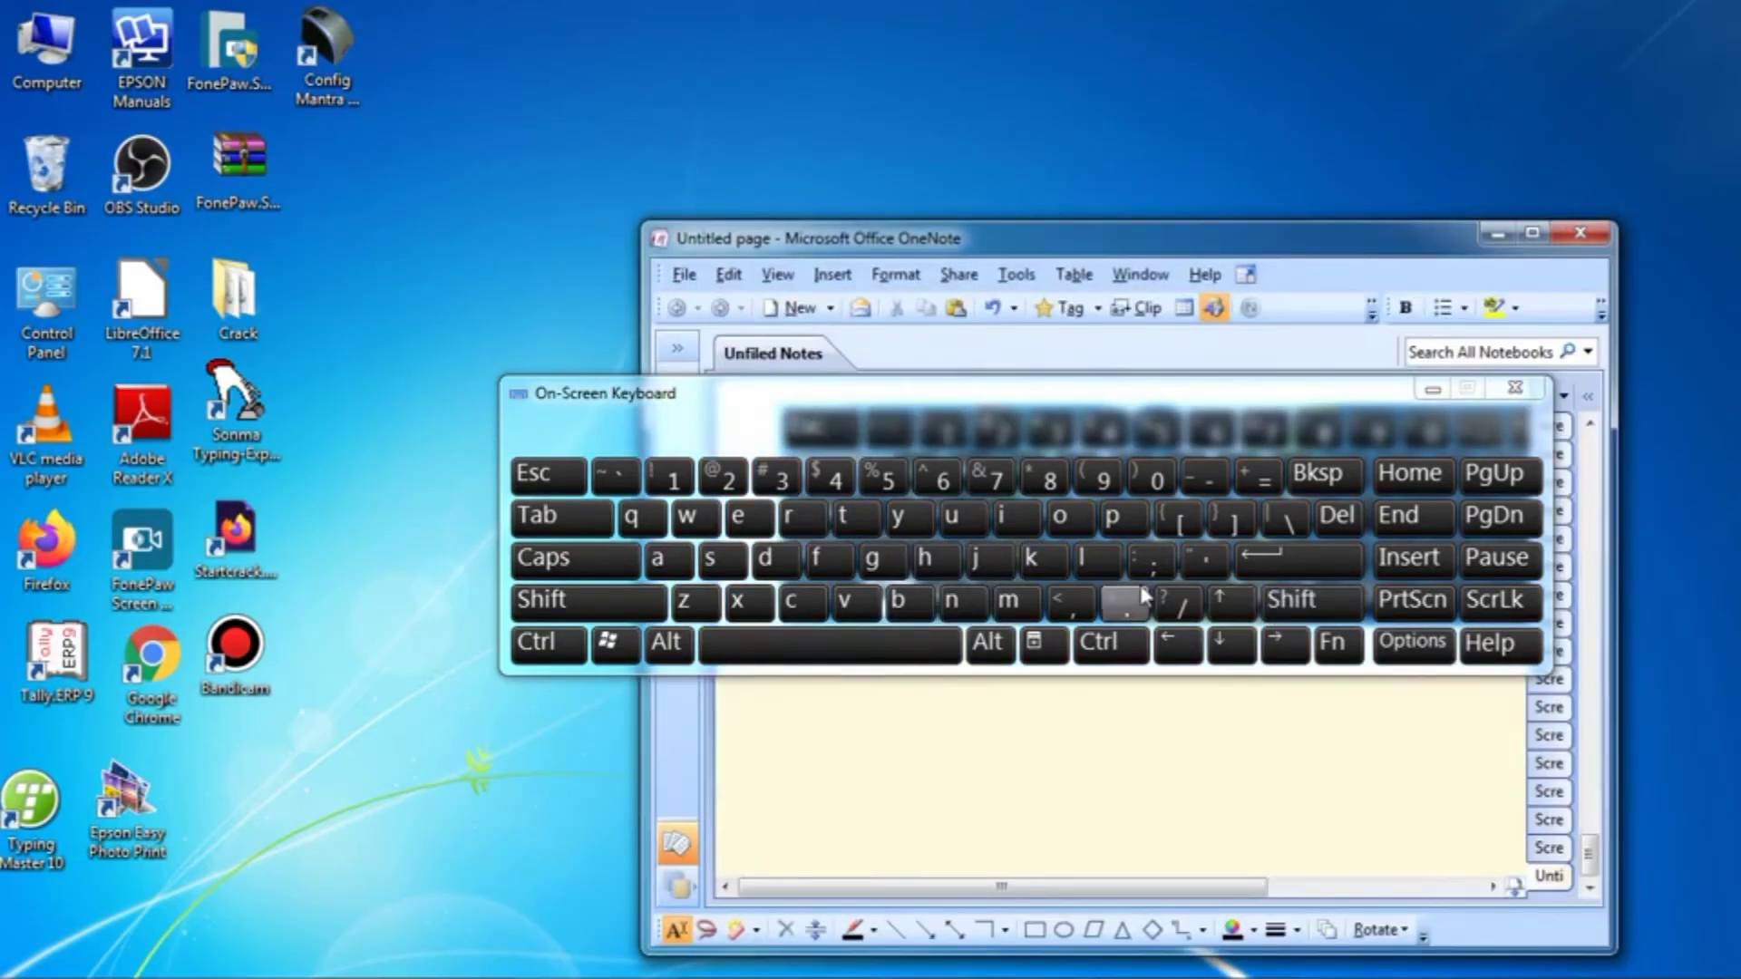
Close the On-Screen Keyboard, cut the keyboard clip from the OneNote page, and minimize OneNote
click(1526, 399)
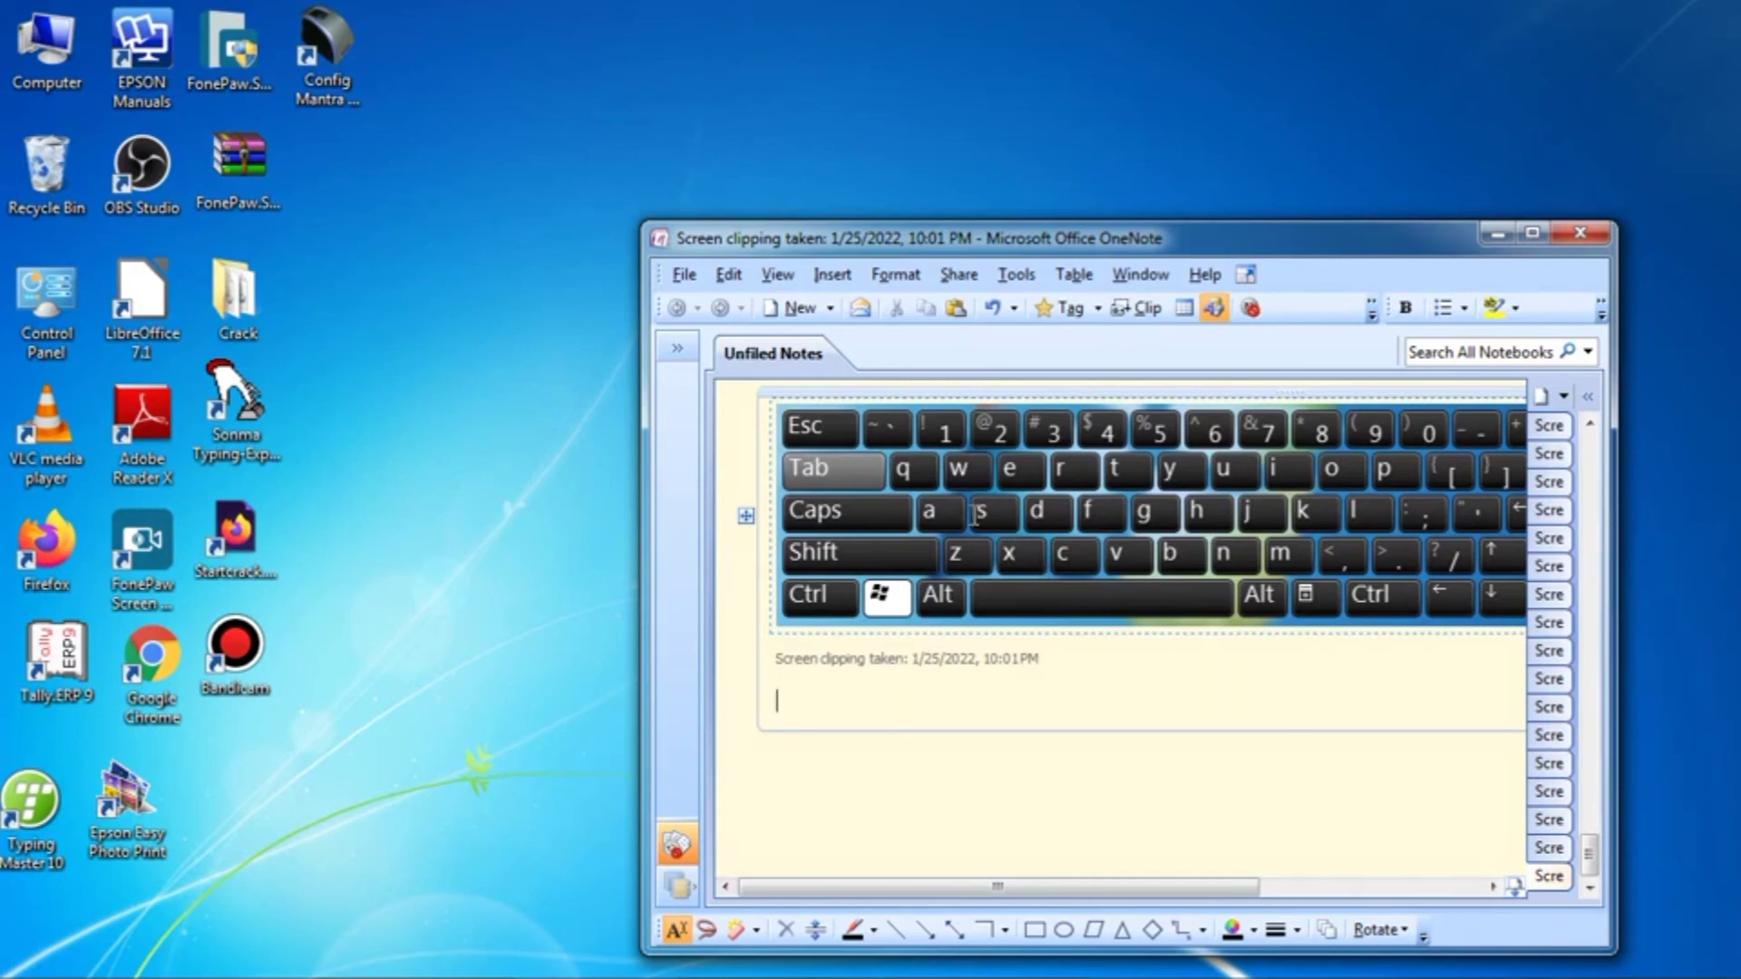
right_click(975, 515)
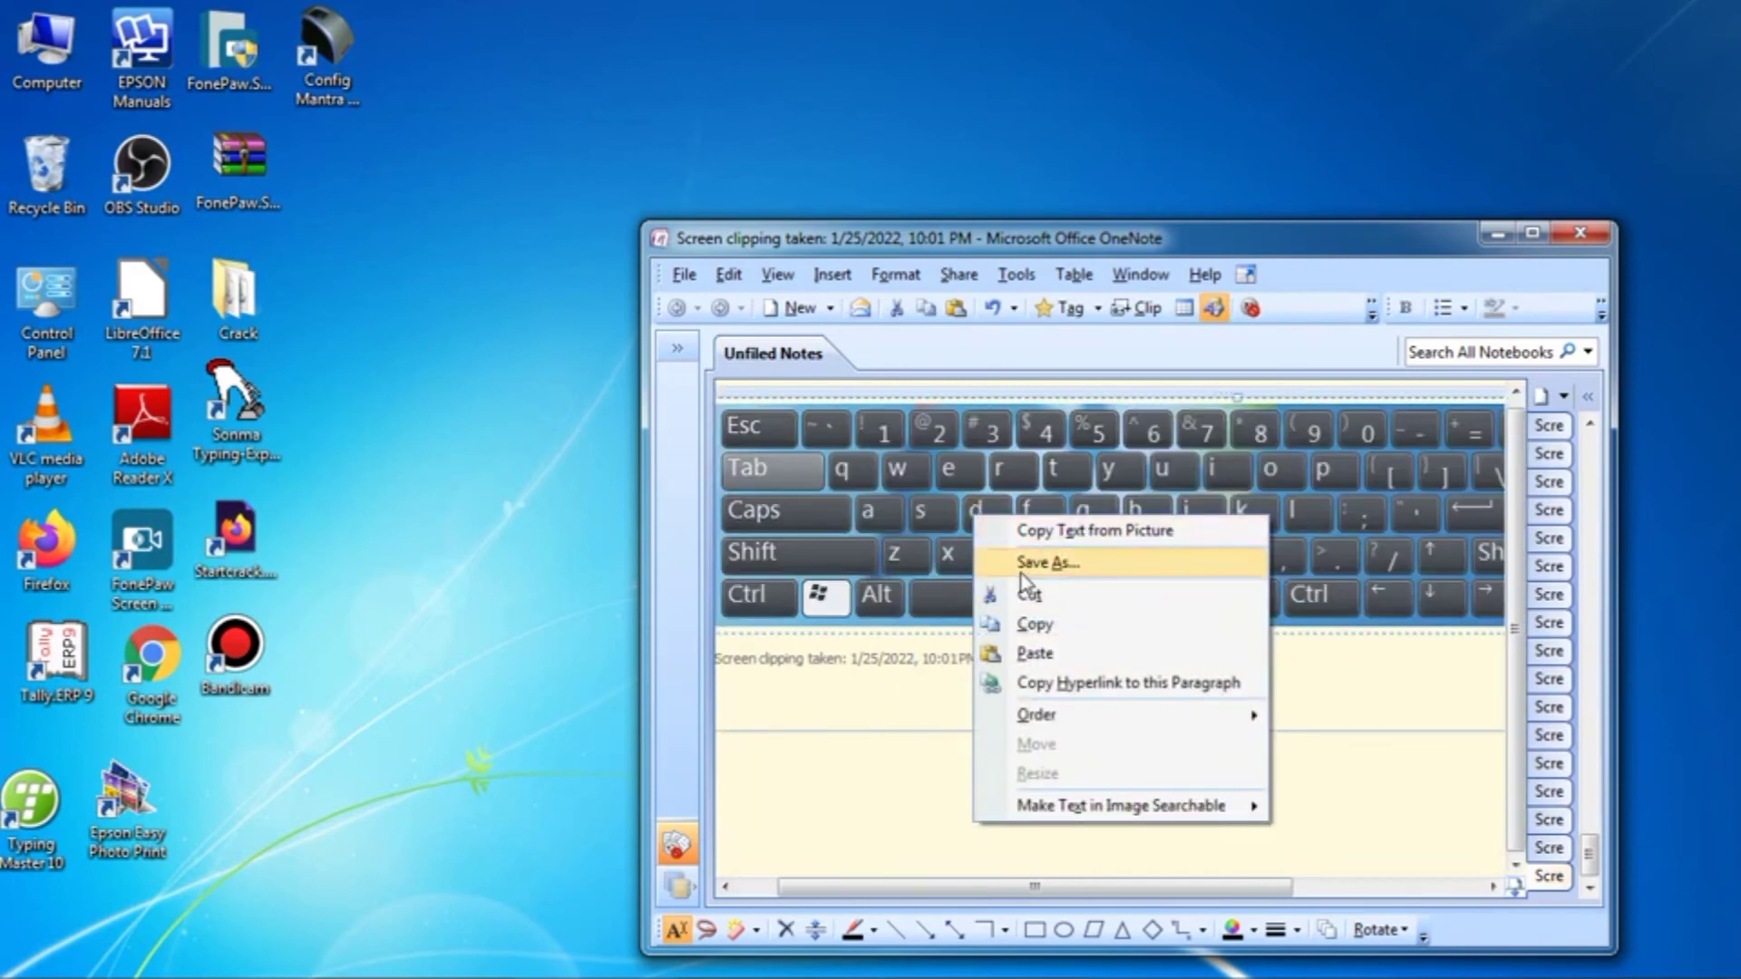
click(1029, 594)
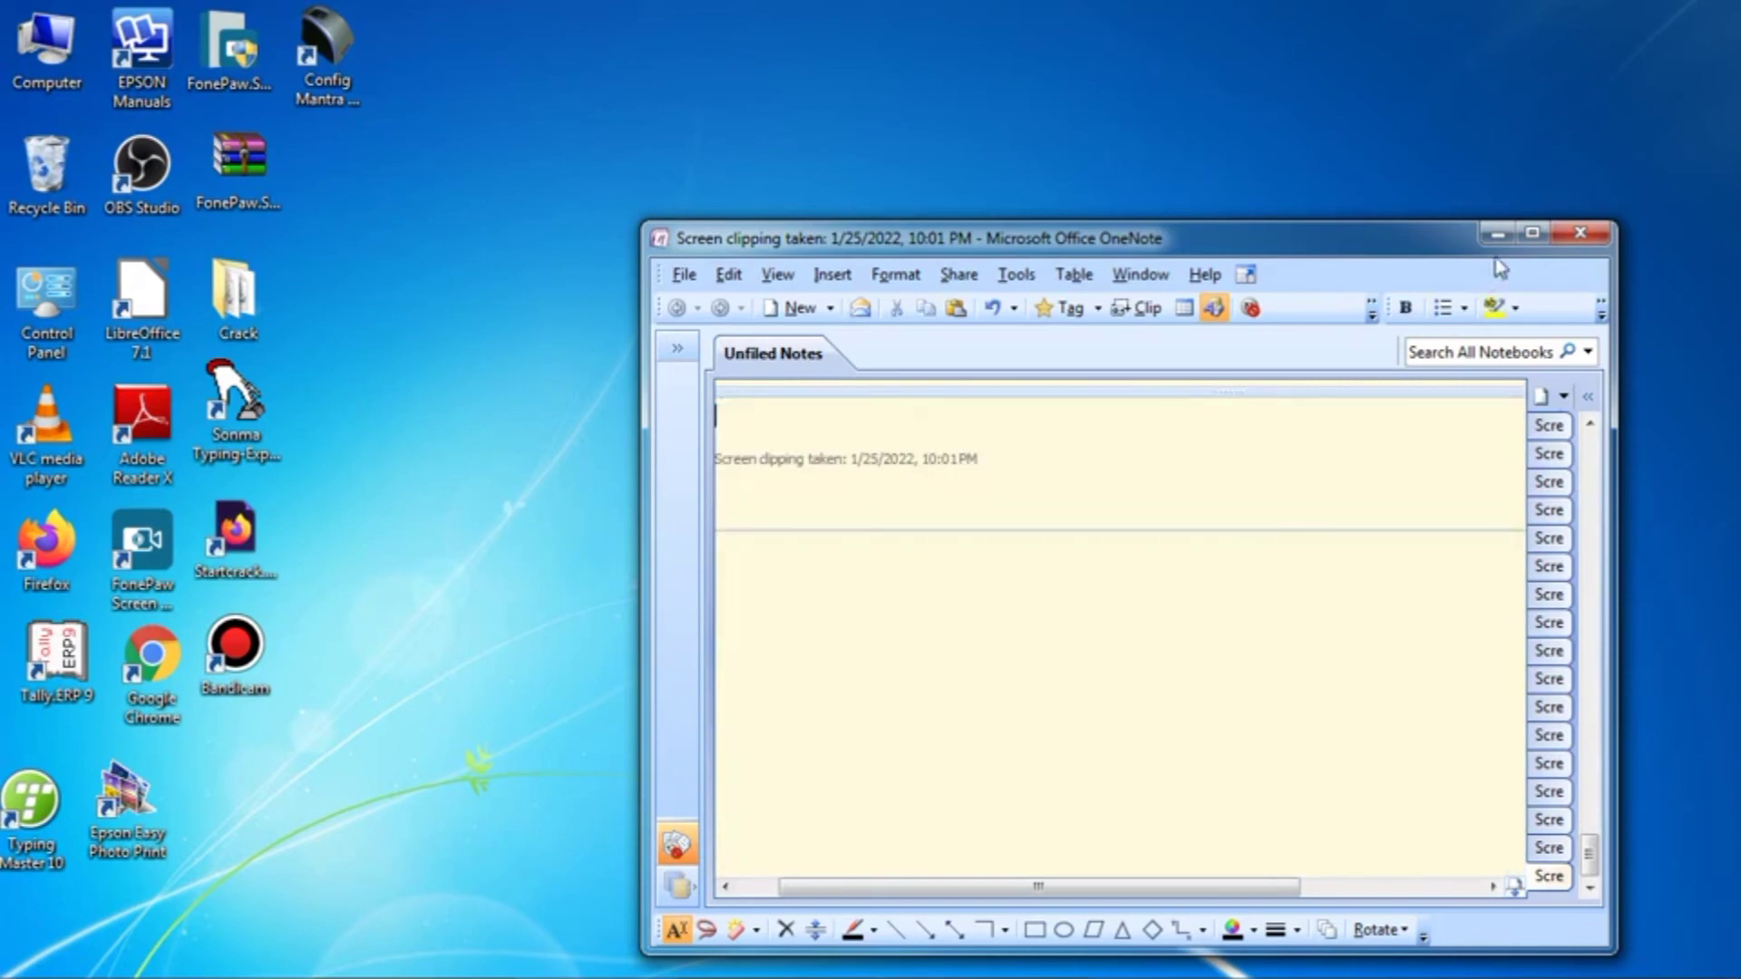
click(1498, 234)
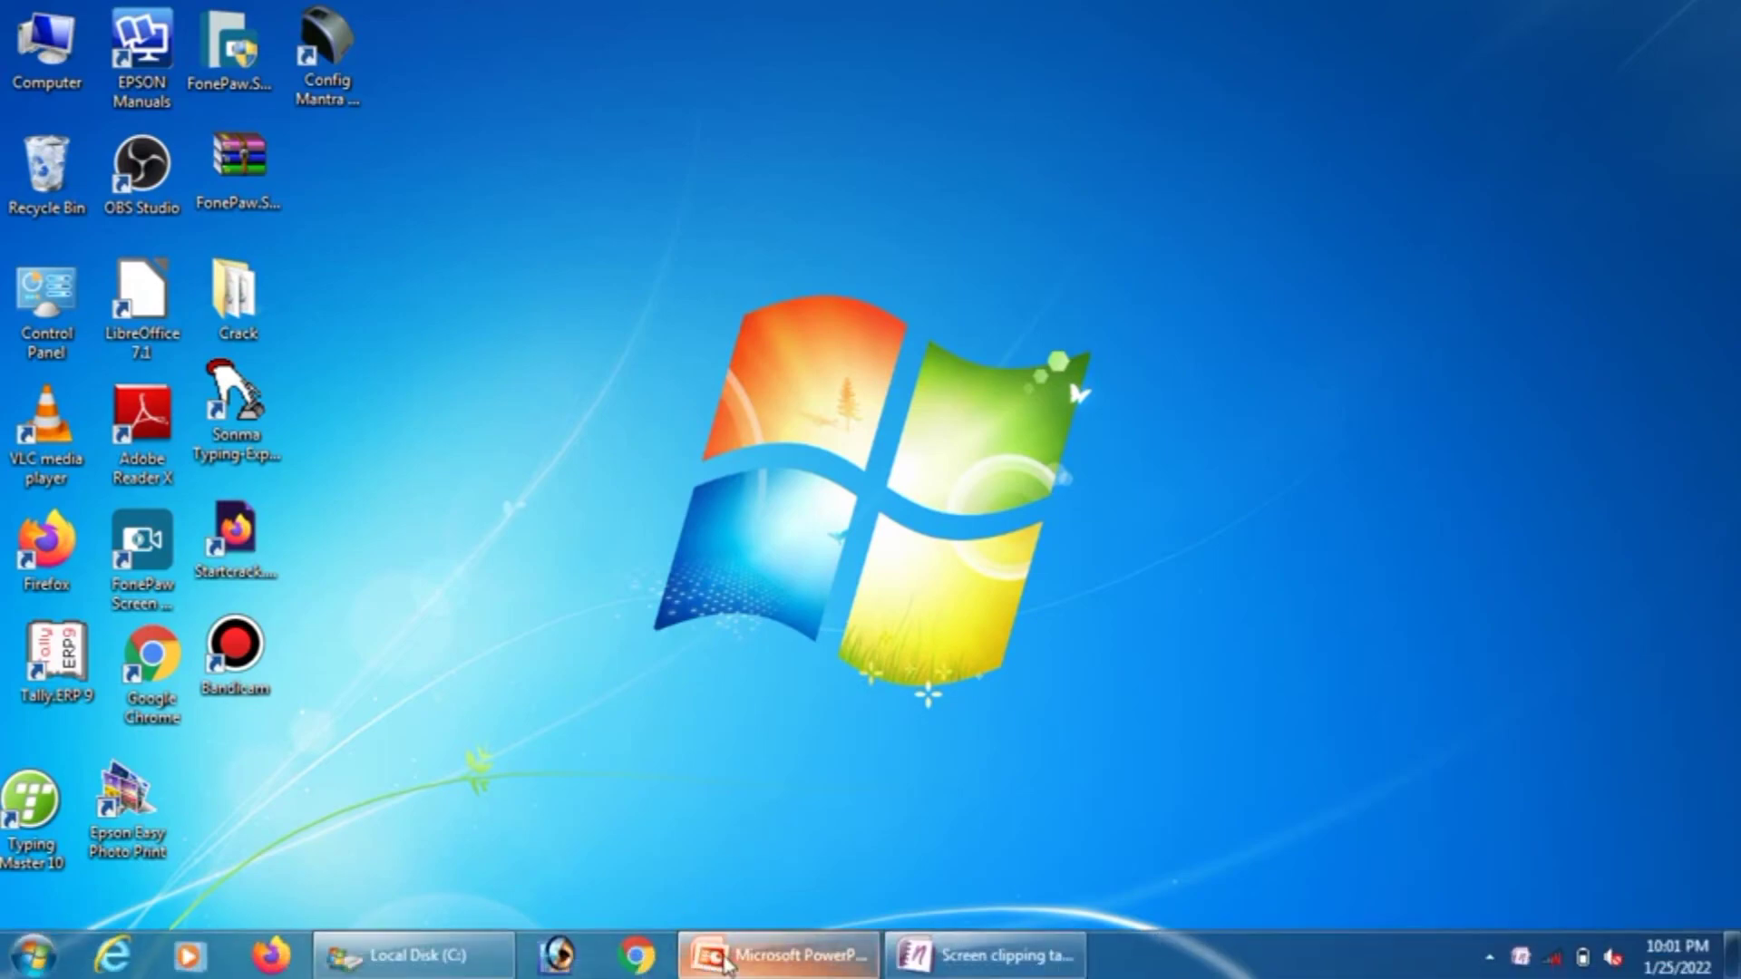
Paste the keyboard picture onto slide 2 in PowerPoint
click(726, 967)
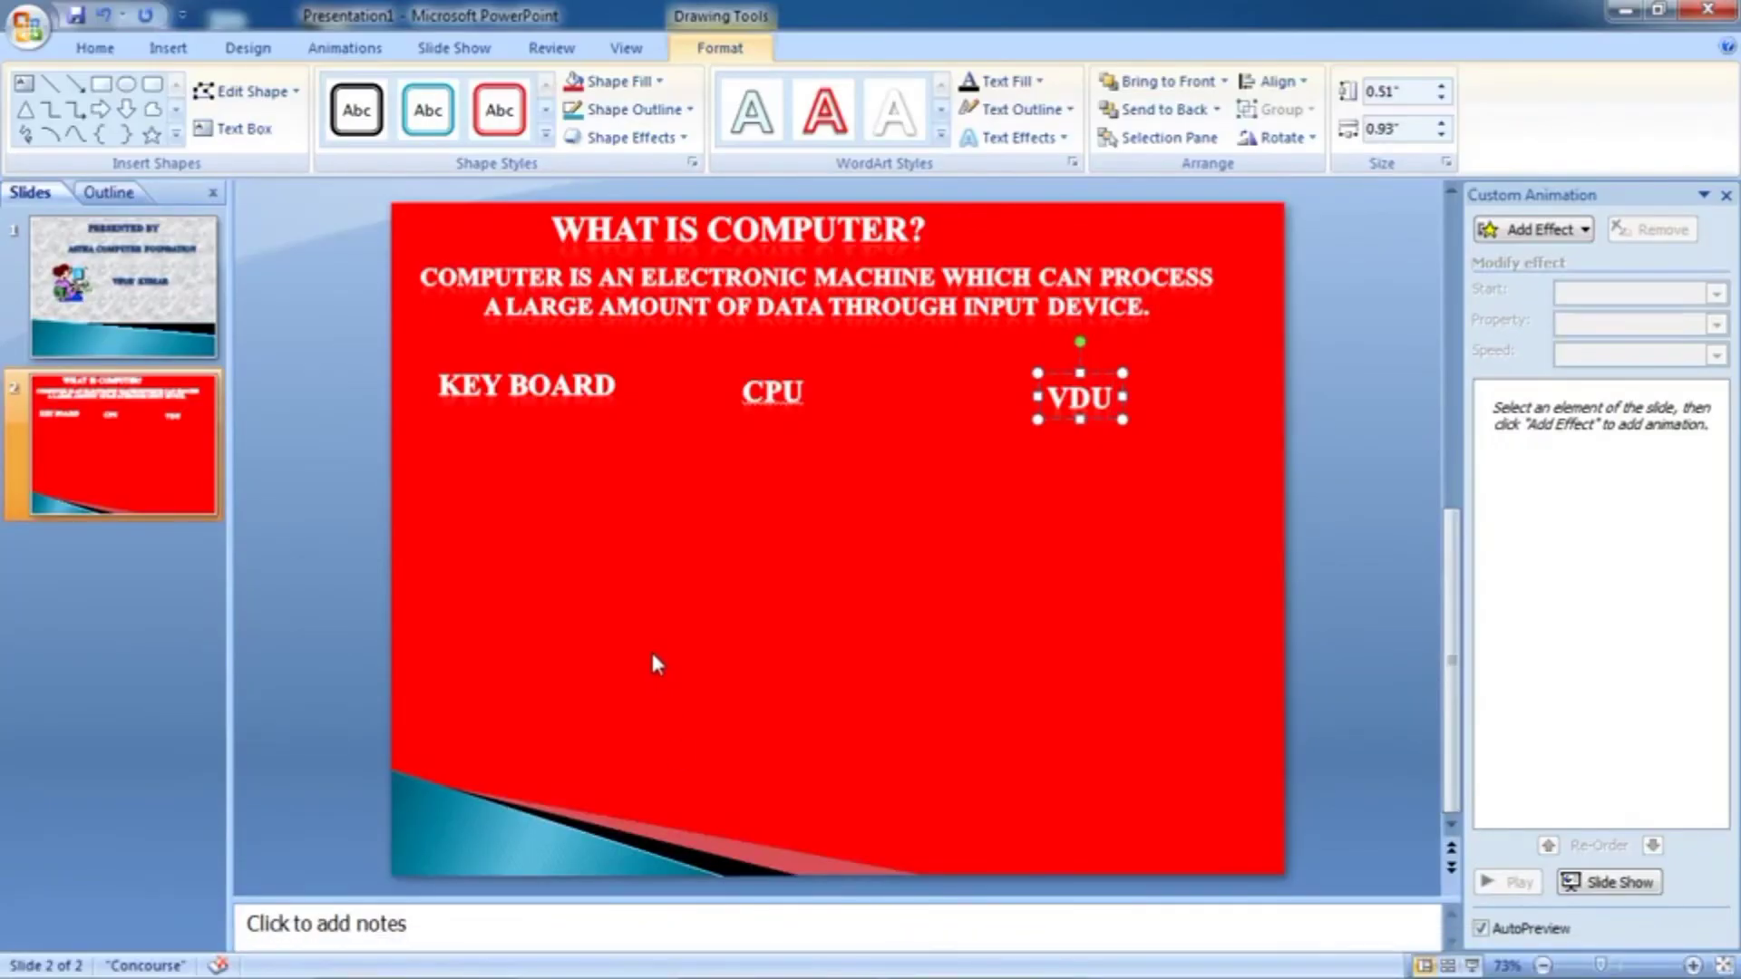
right_click(652, 652)
click(678, 730)
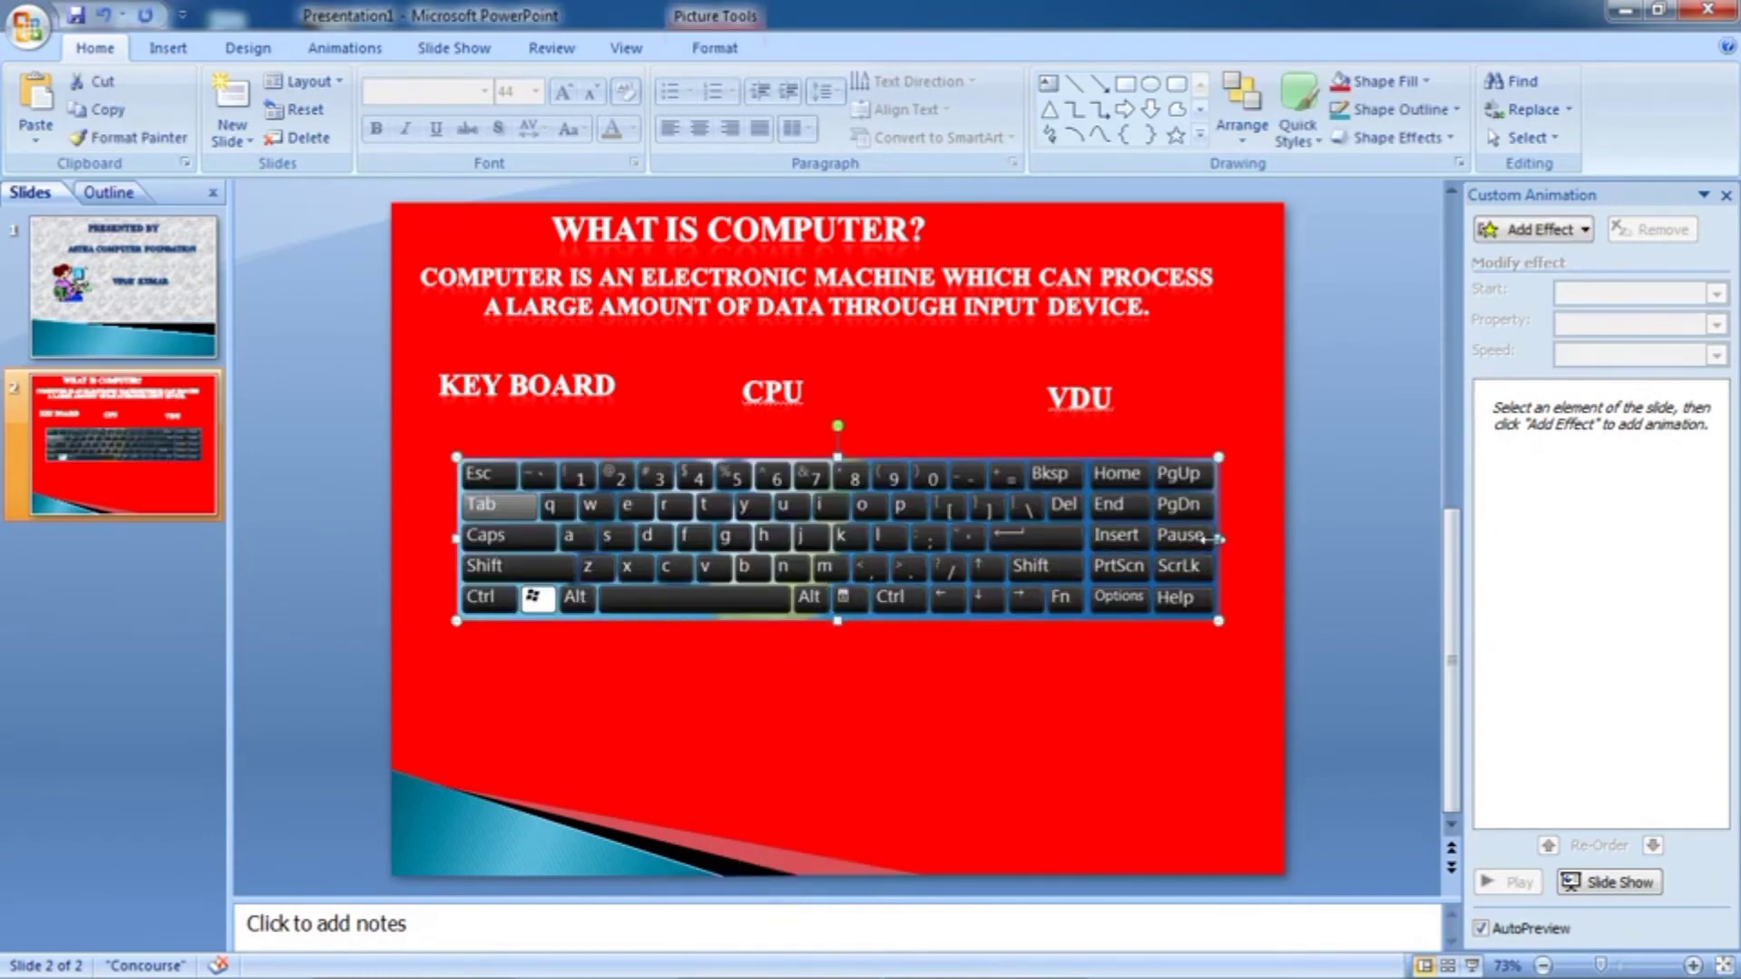
Shrink the keyboard picture and place it in the lower-left corner below the KEY BOARD label
drag(1218, 538, 905, 538)
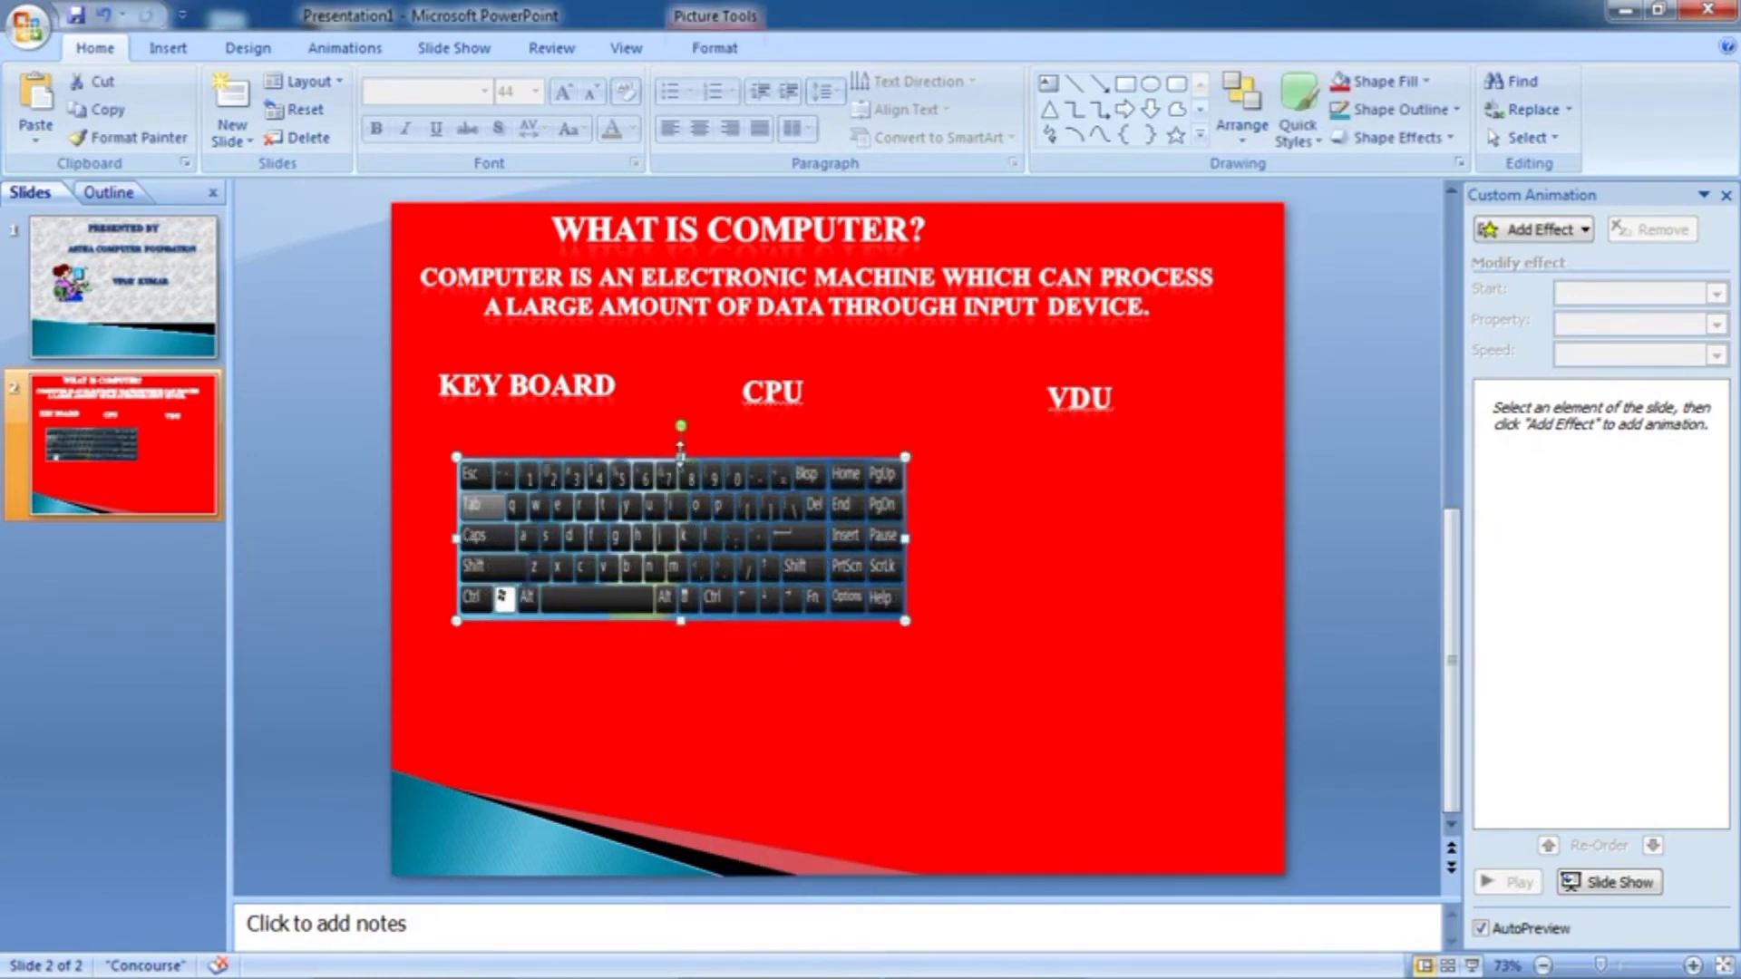
drag(680, 526, 680, 531)
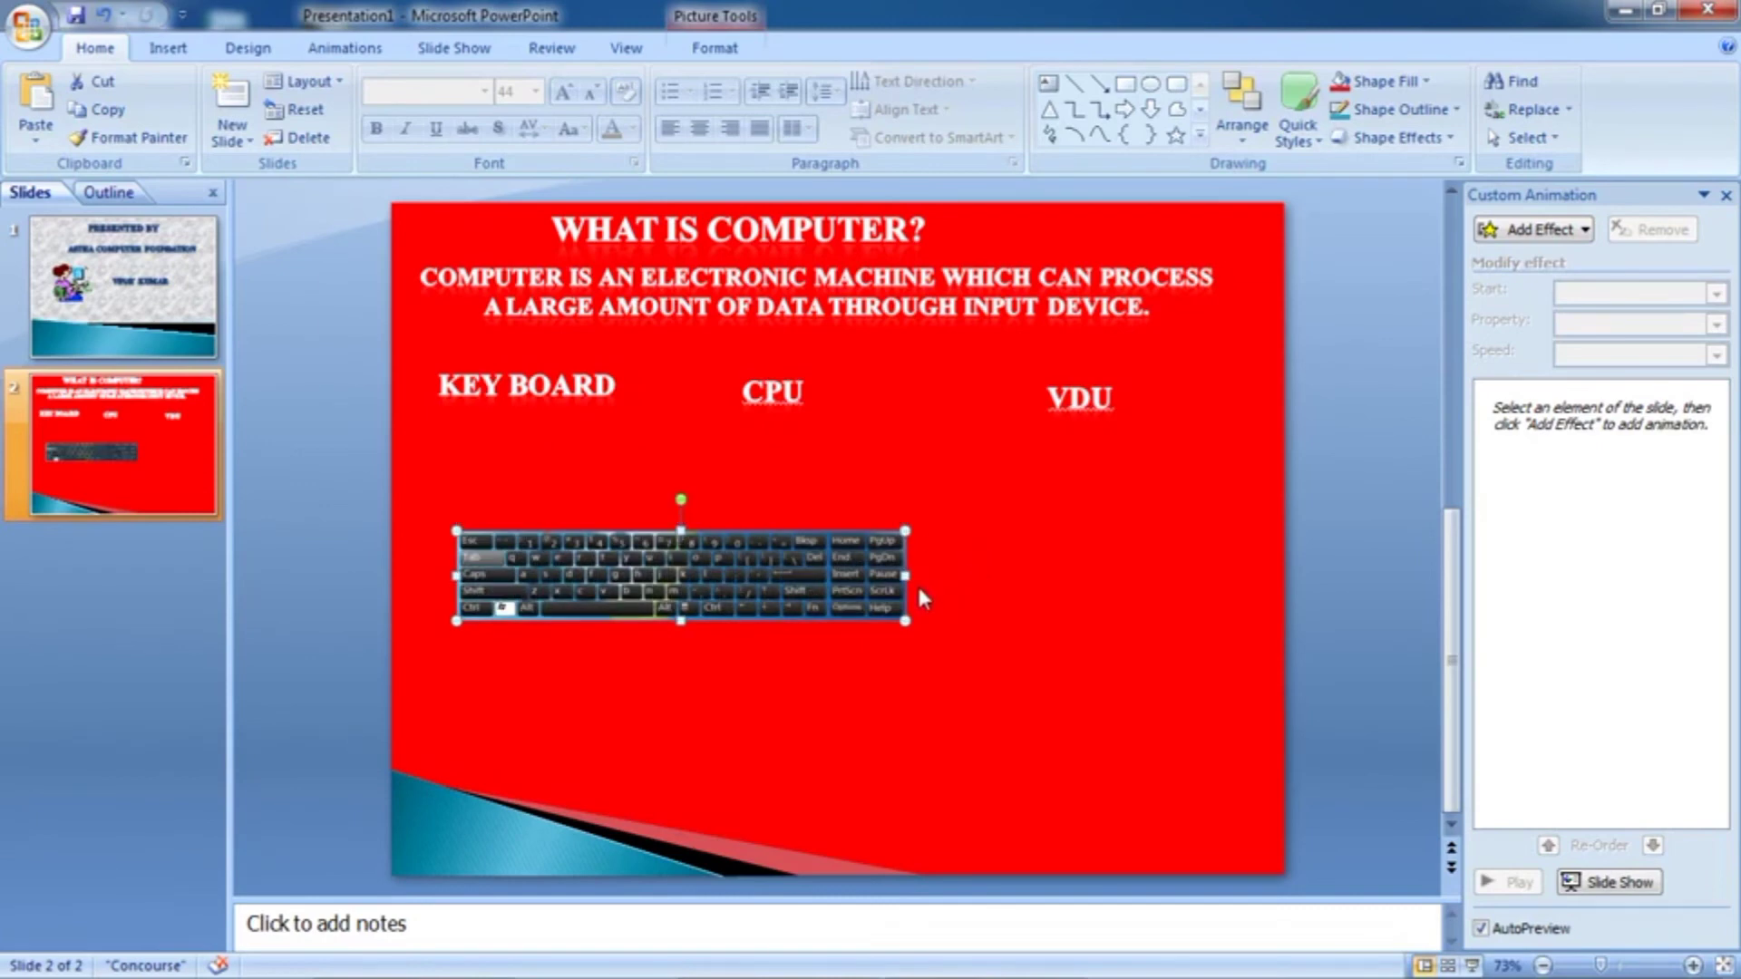
drag(905, 575, 772, 576)
drag(612, 580, 576, 740)
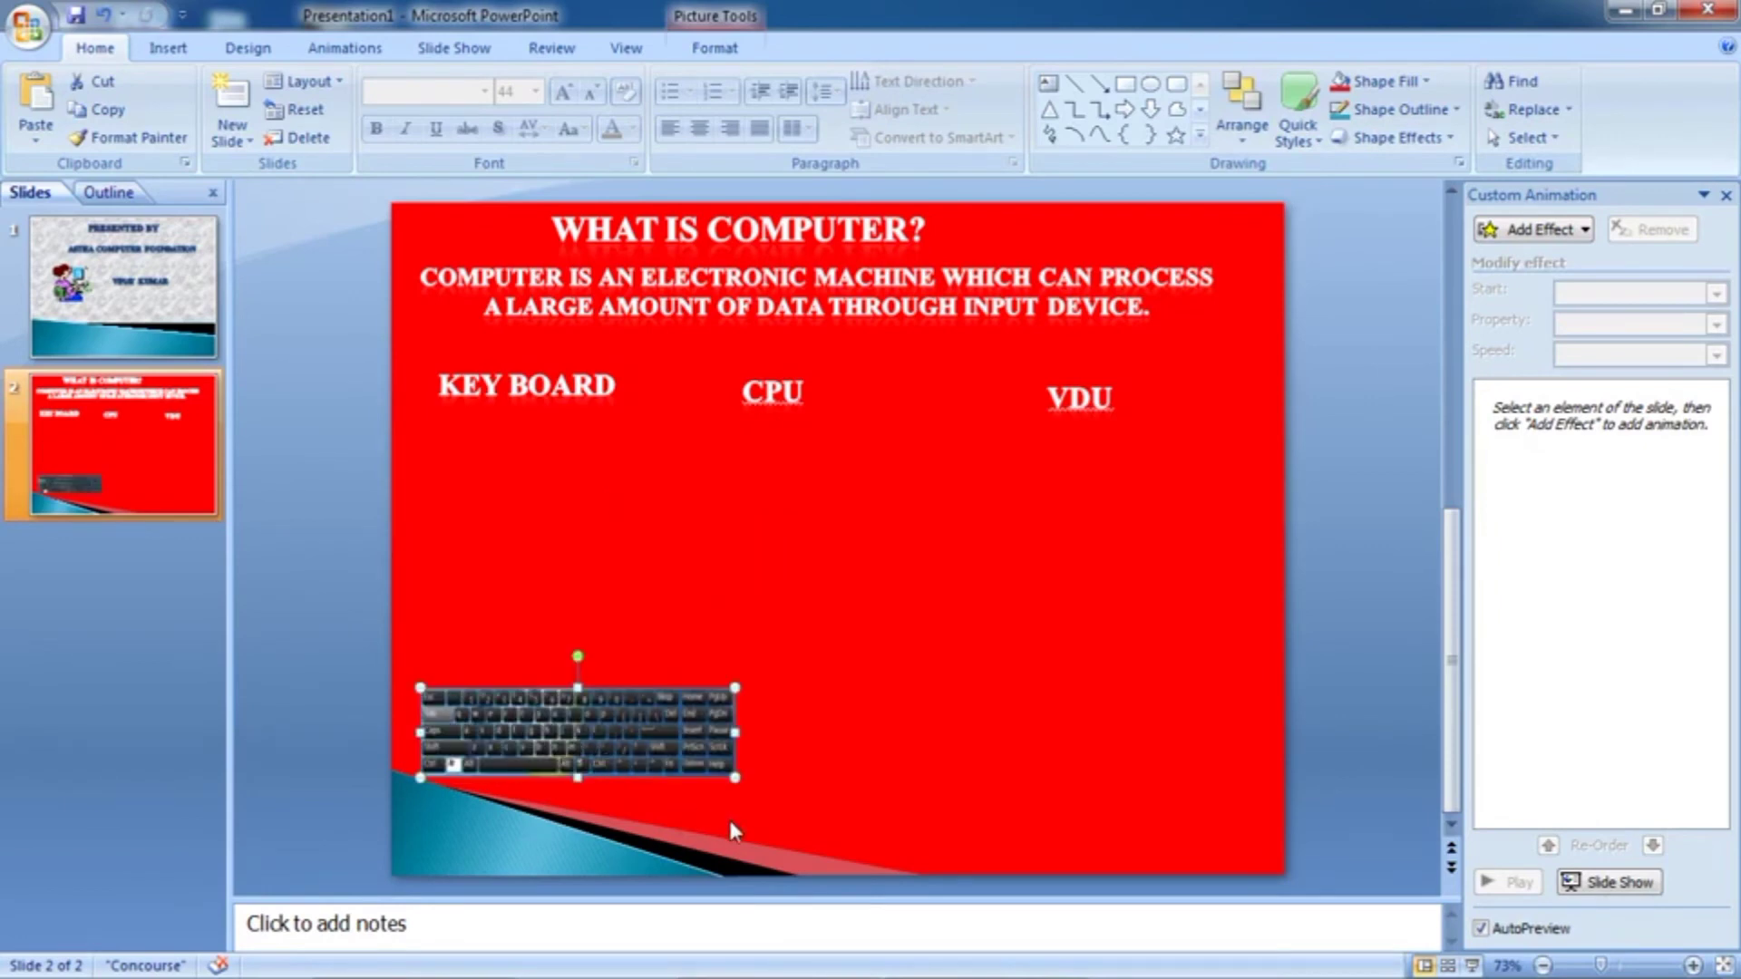
drag(733, 730, 690, 731)
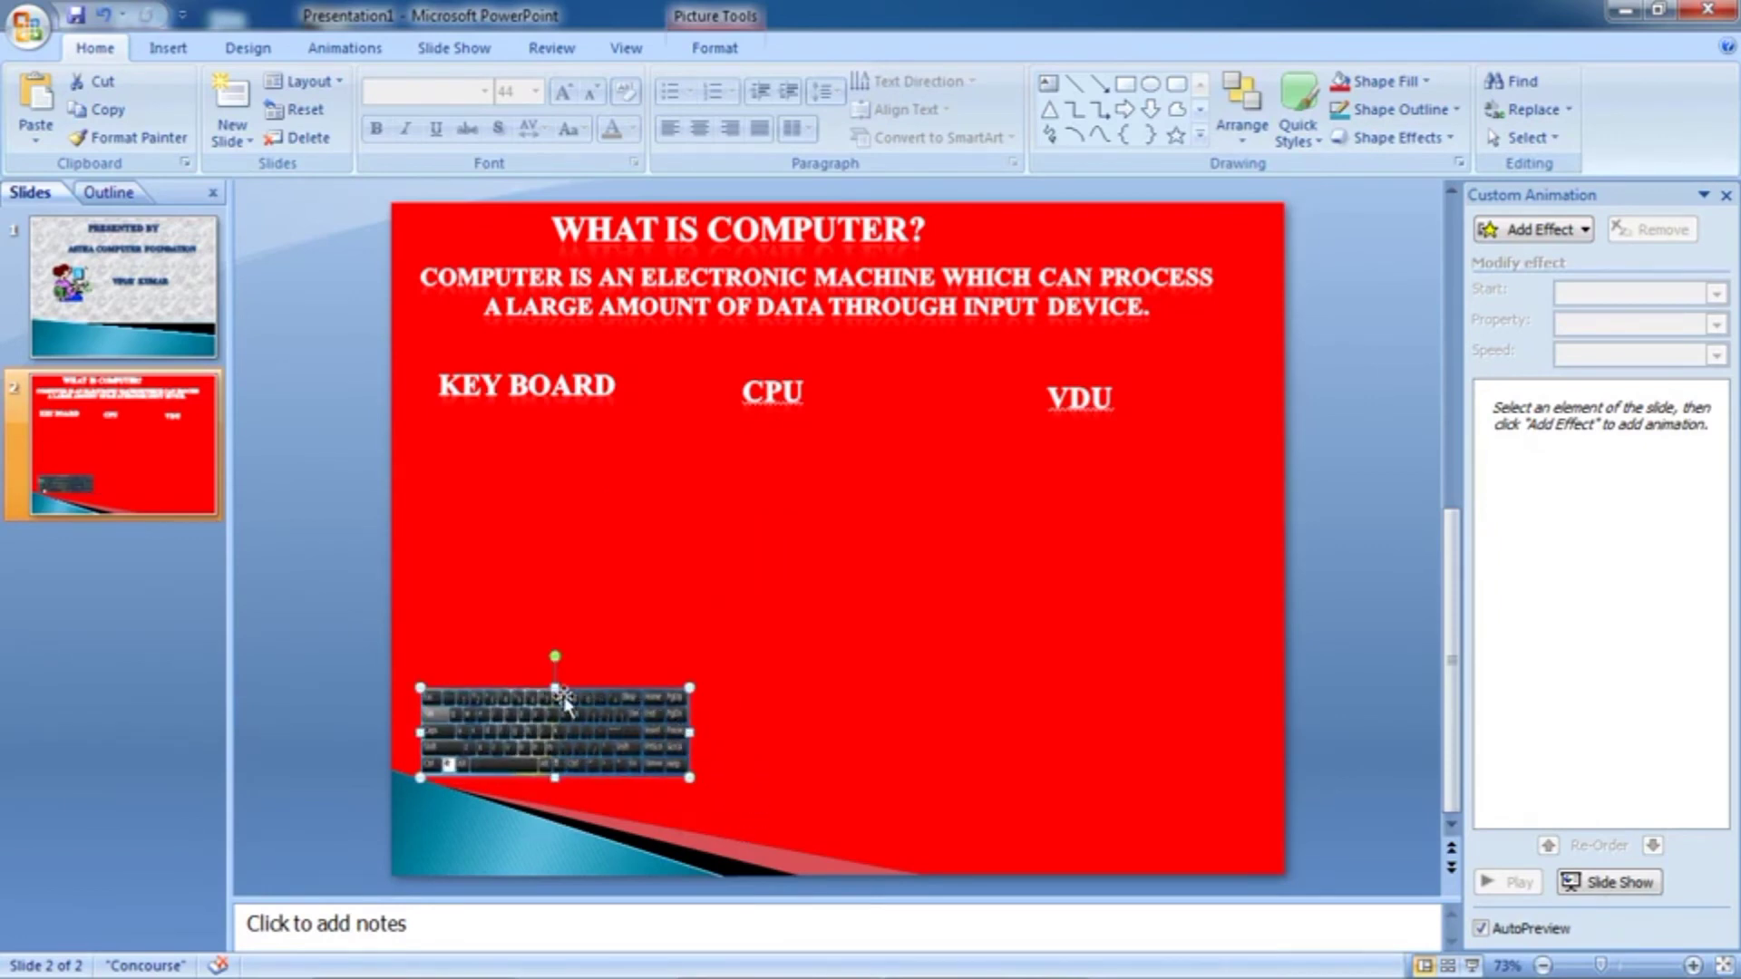
drag(555, 689, 555, 696)
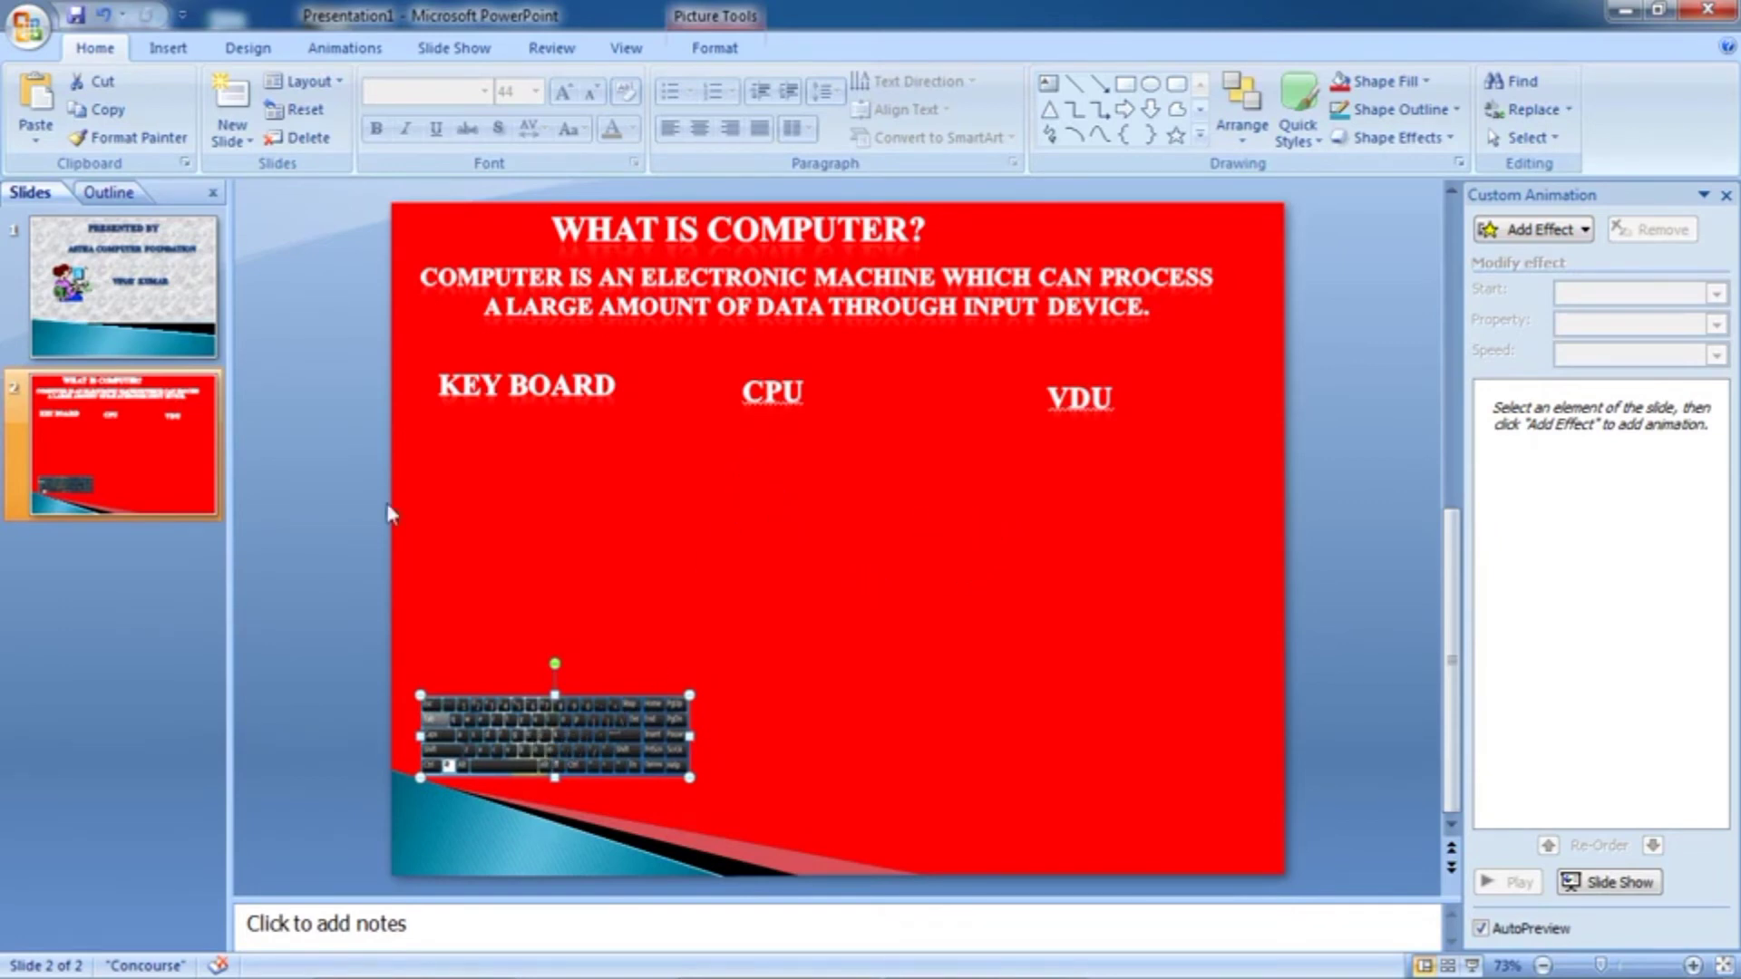
Search clip art for 'cpu' and insert the CPU tower clip onto the slide
click(168, 50)
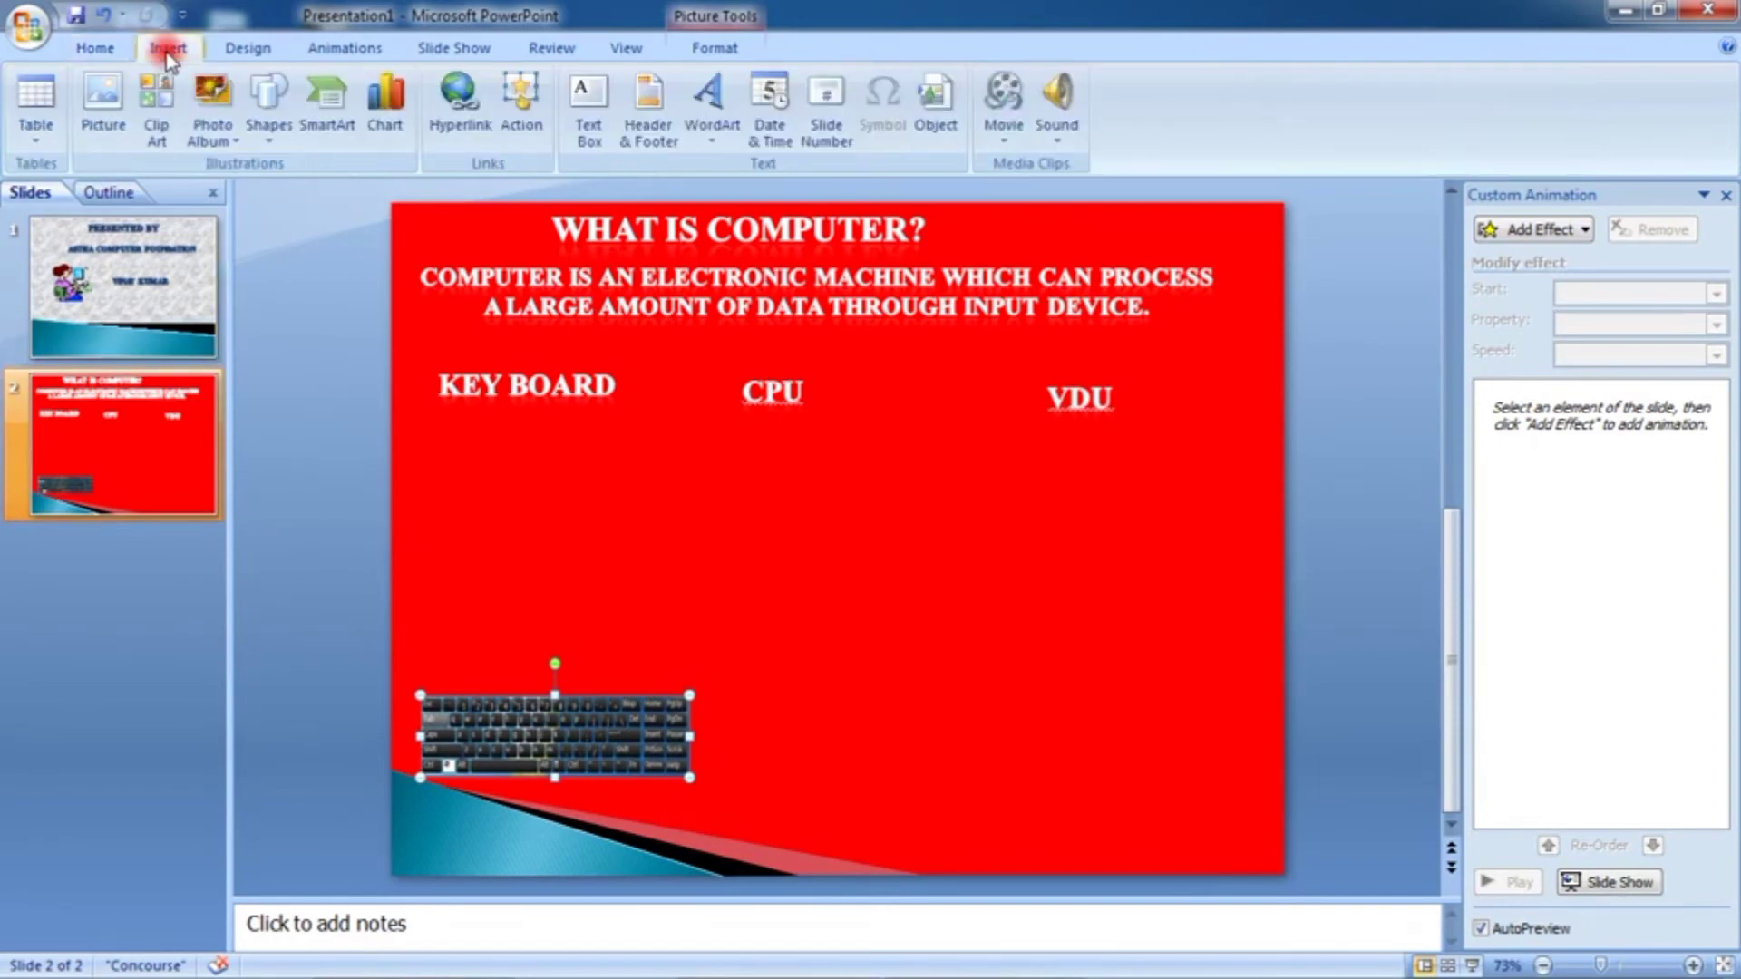
click(157, 107)
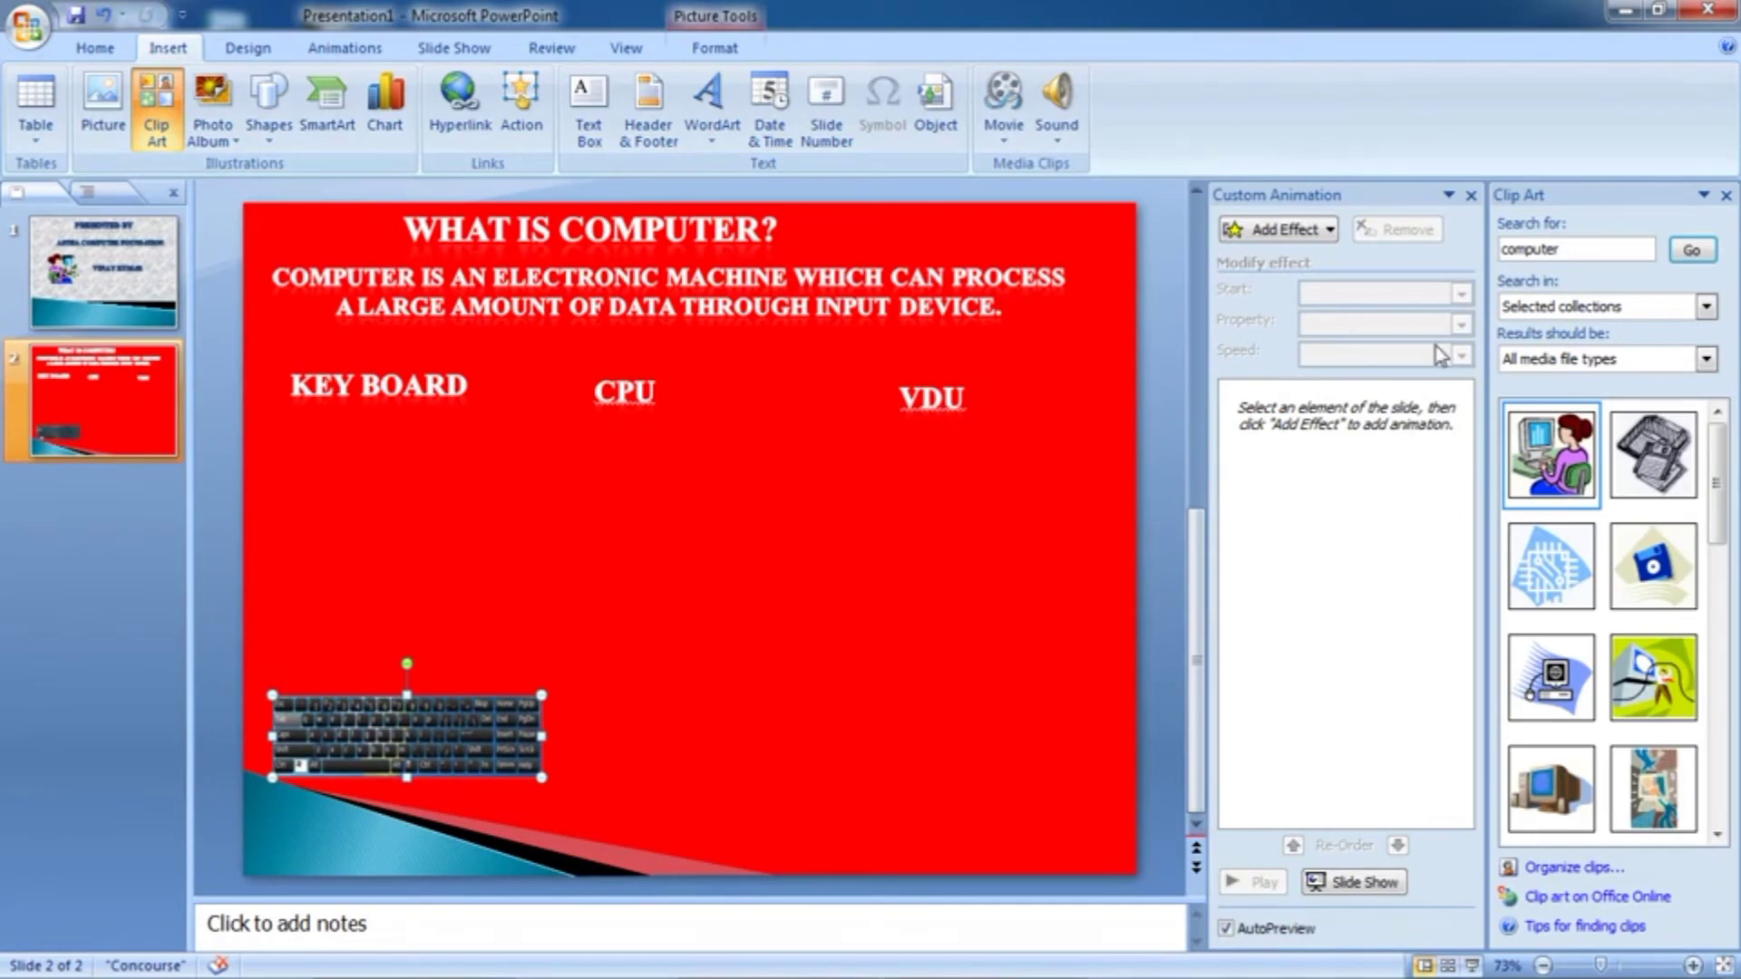
drag(1582, 249, 1501, 250)
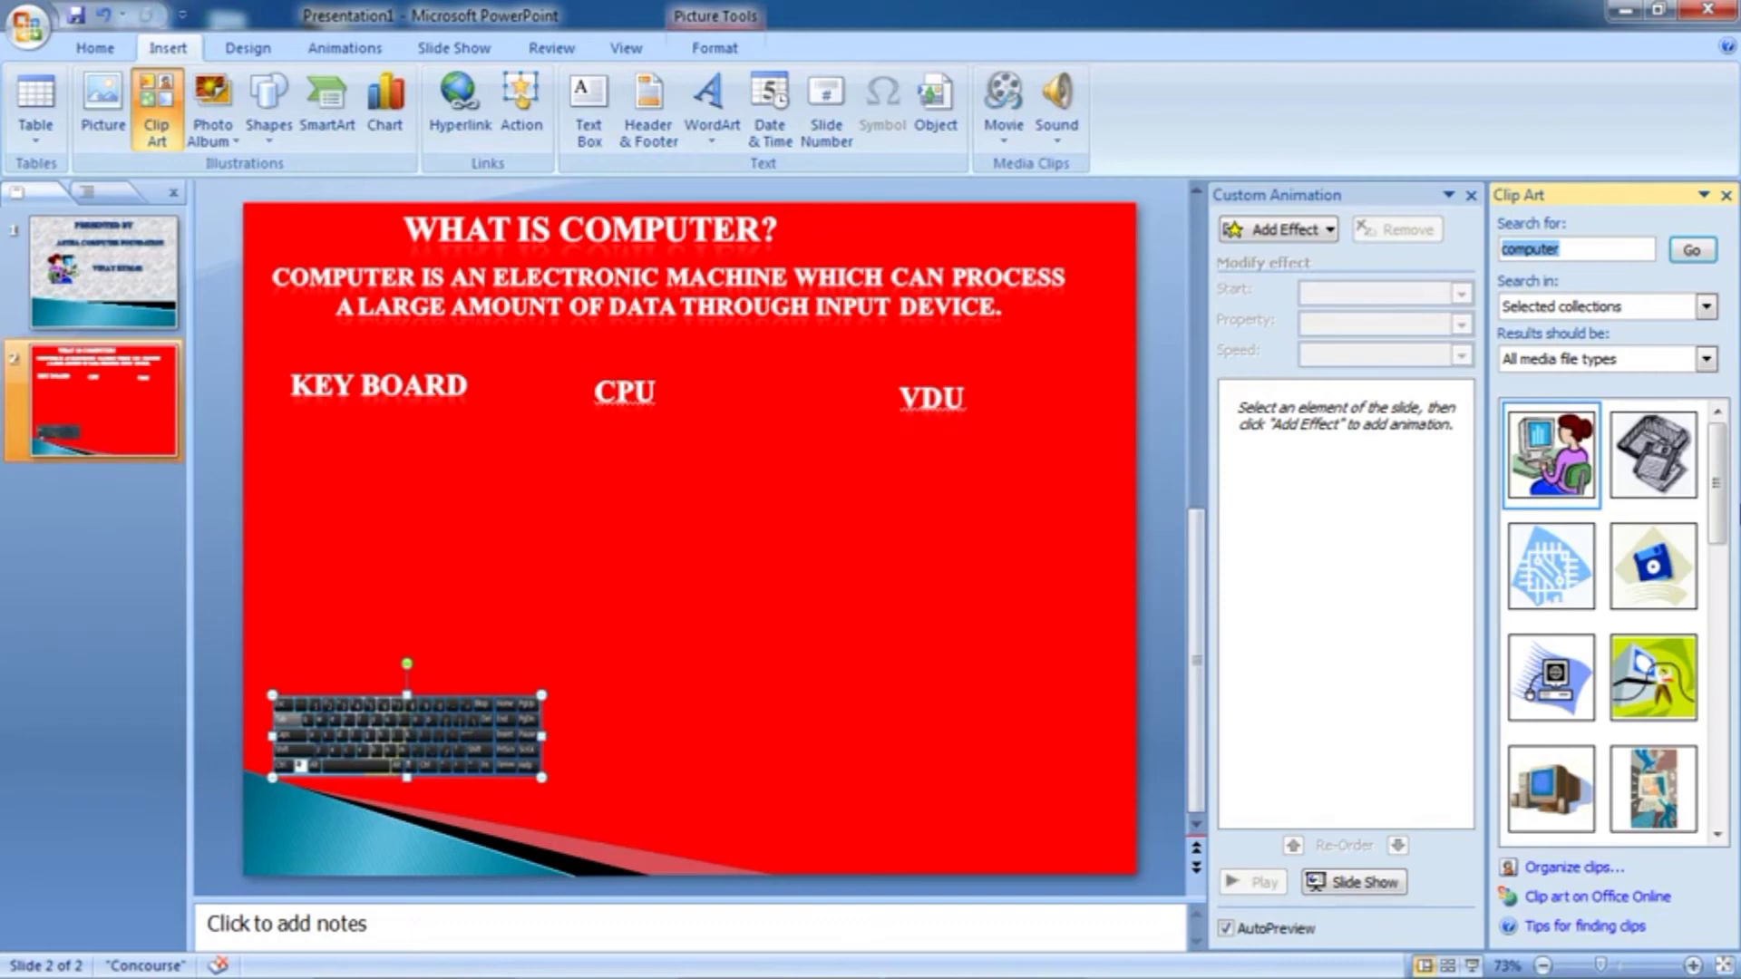
text(cpu)
key(Return)
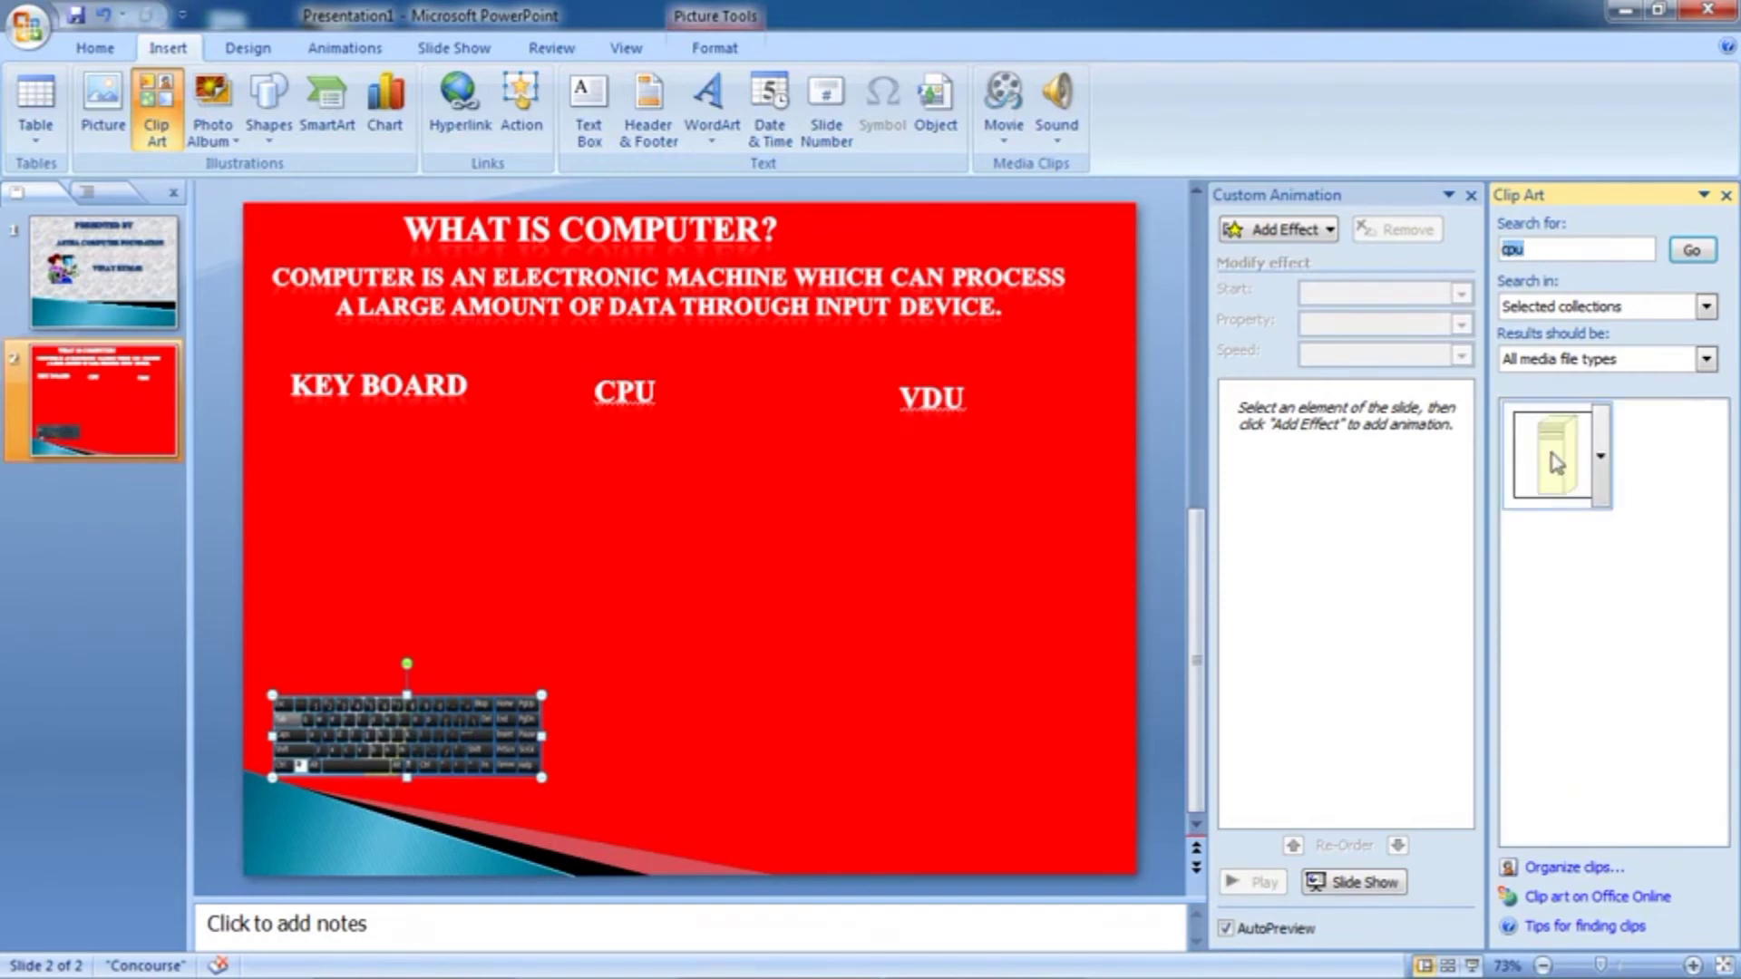
click(1556, 453)
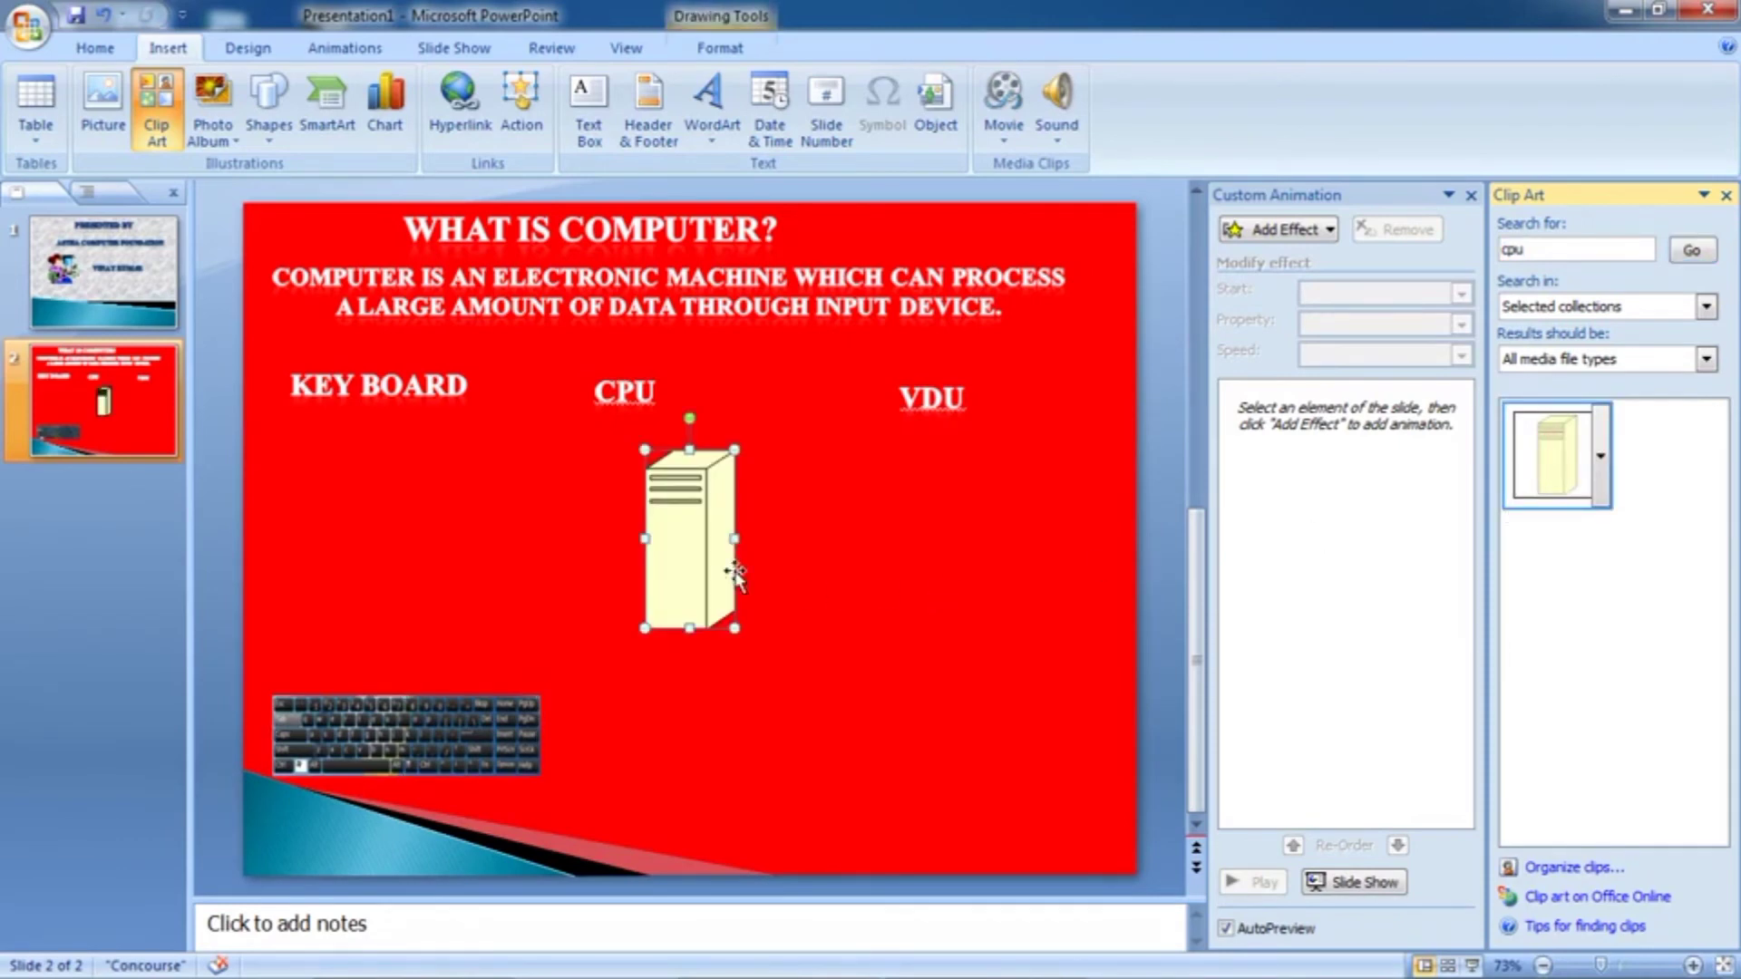
Search clip art for 'monitor', insert the monitor clip, and close the Clip Art pane
double_click(1532, 252)
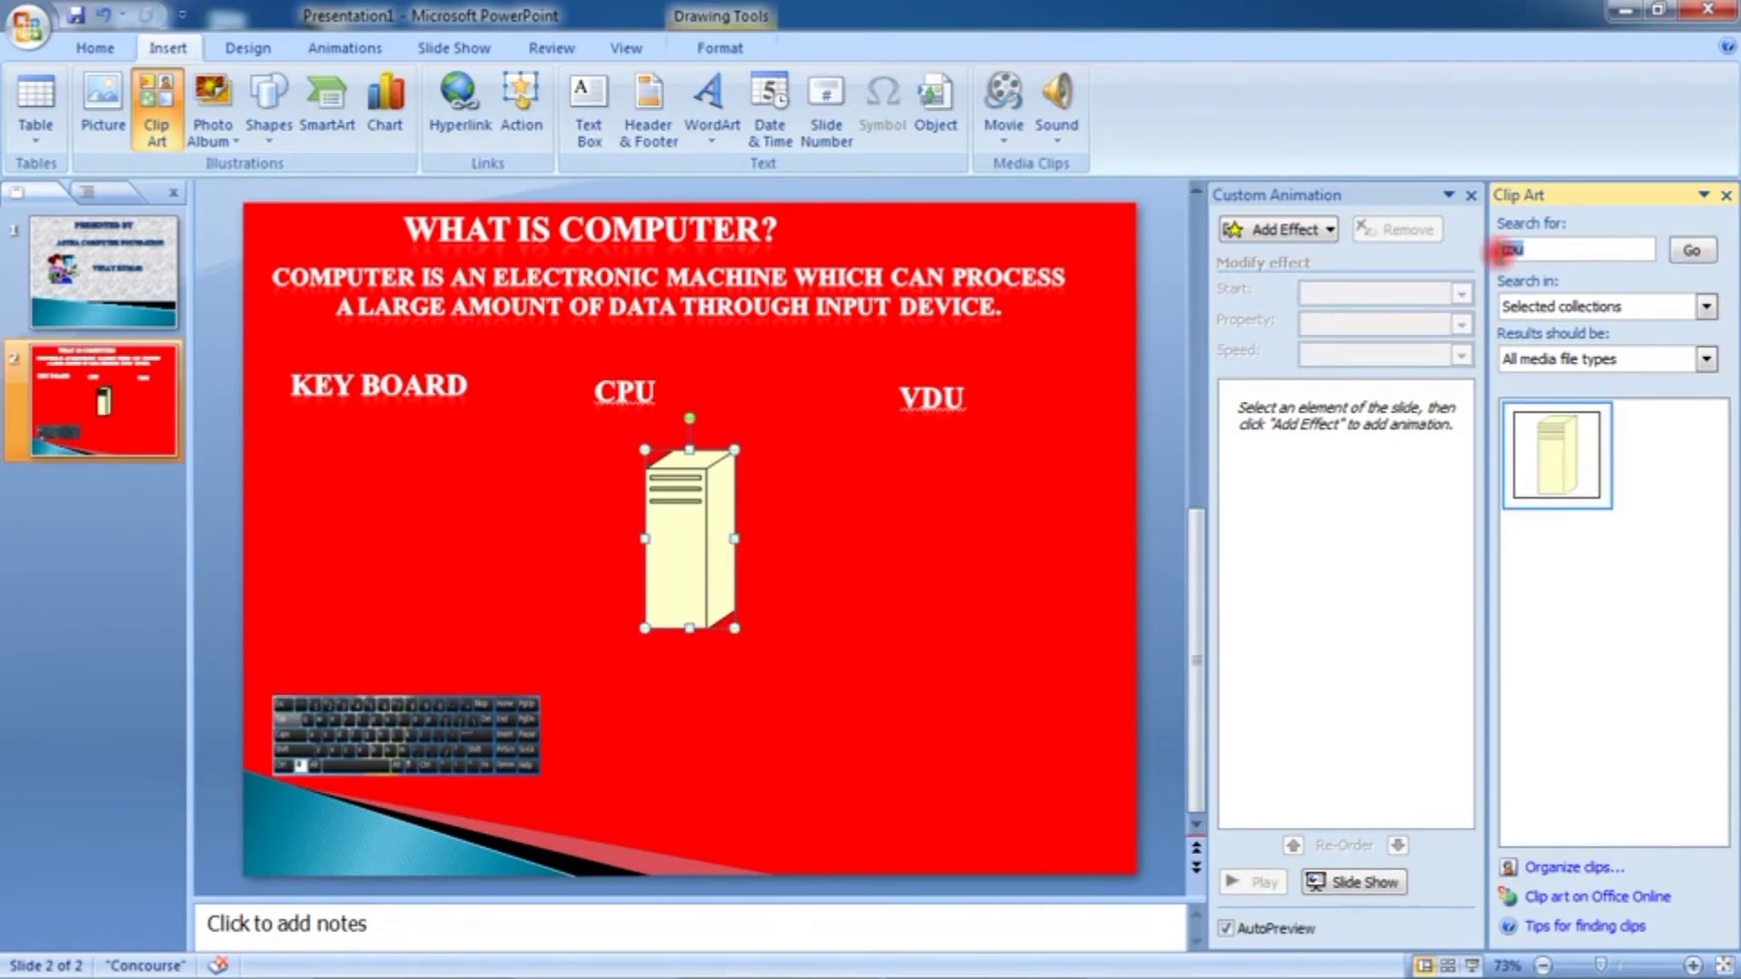
text(monitor)
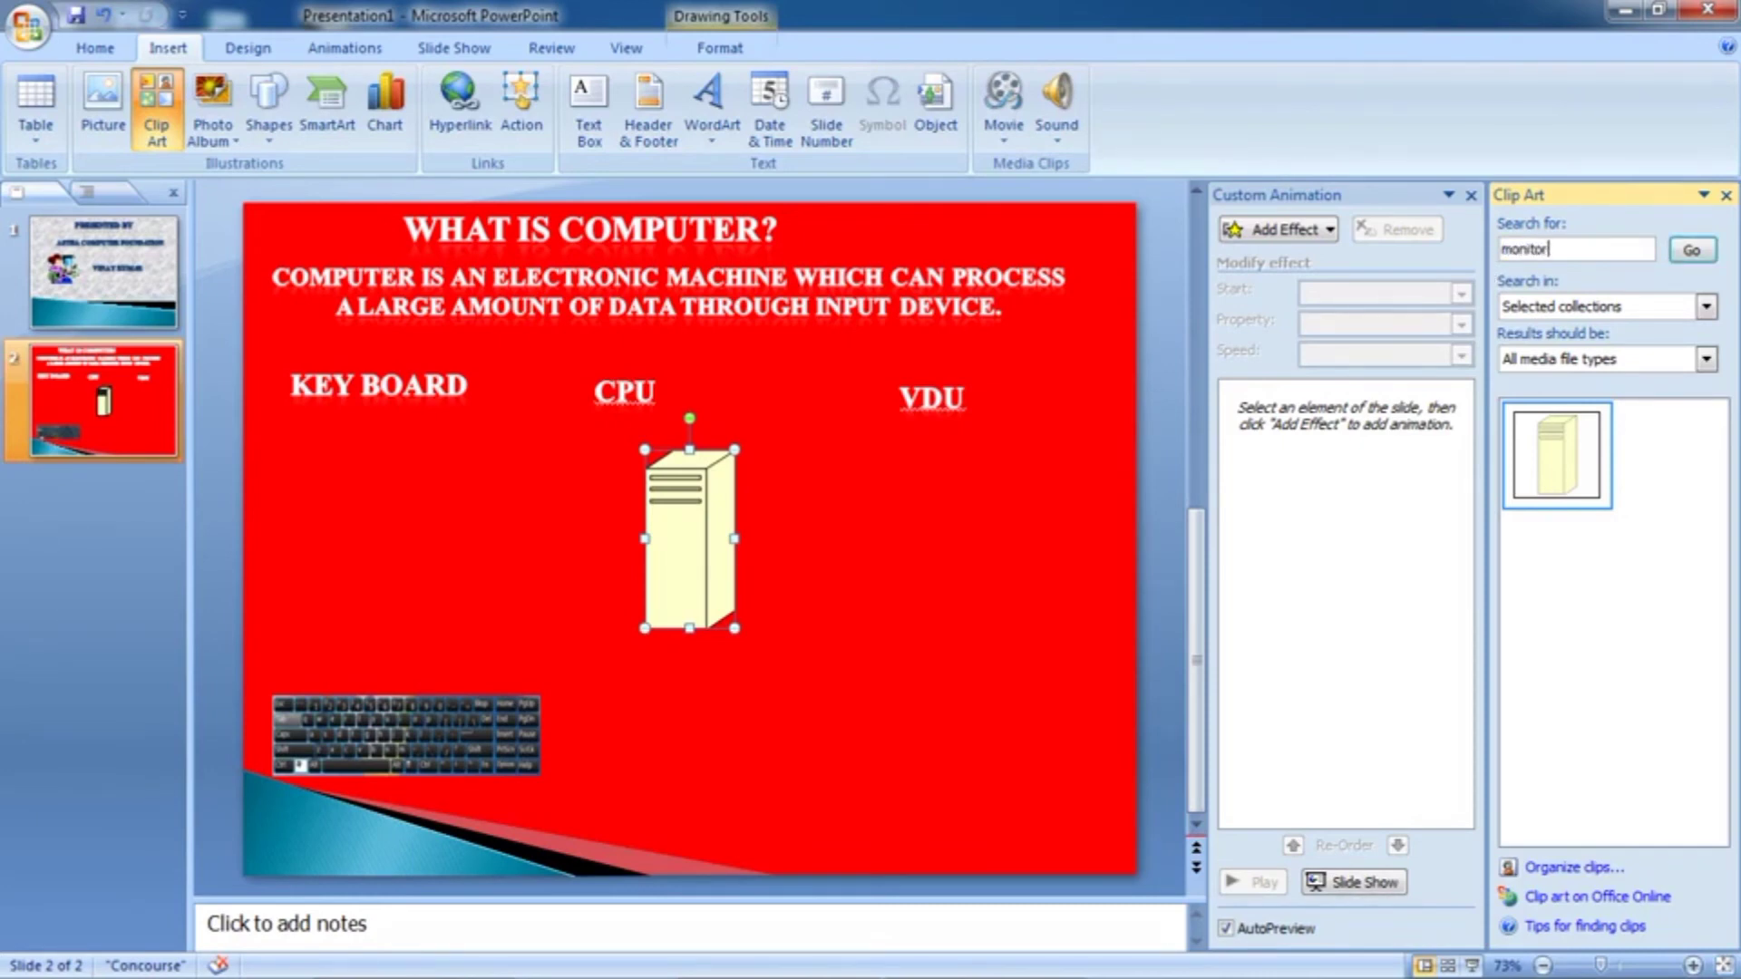
key(Return)
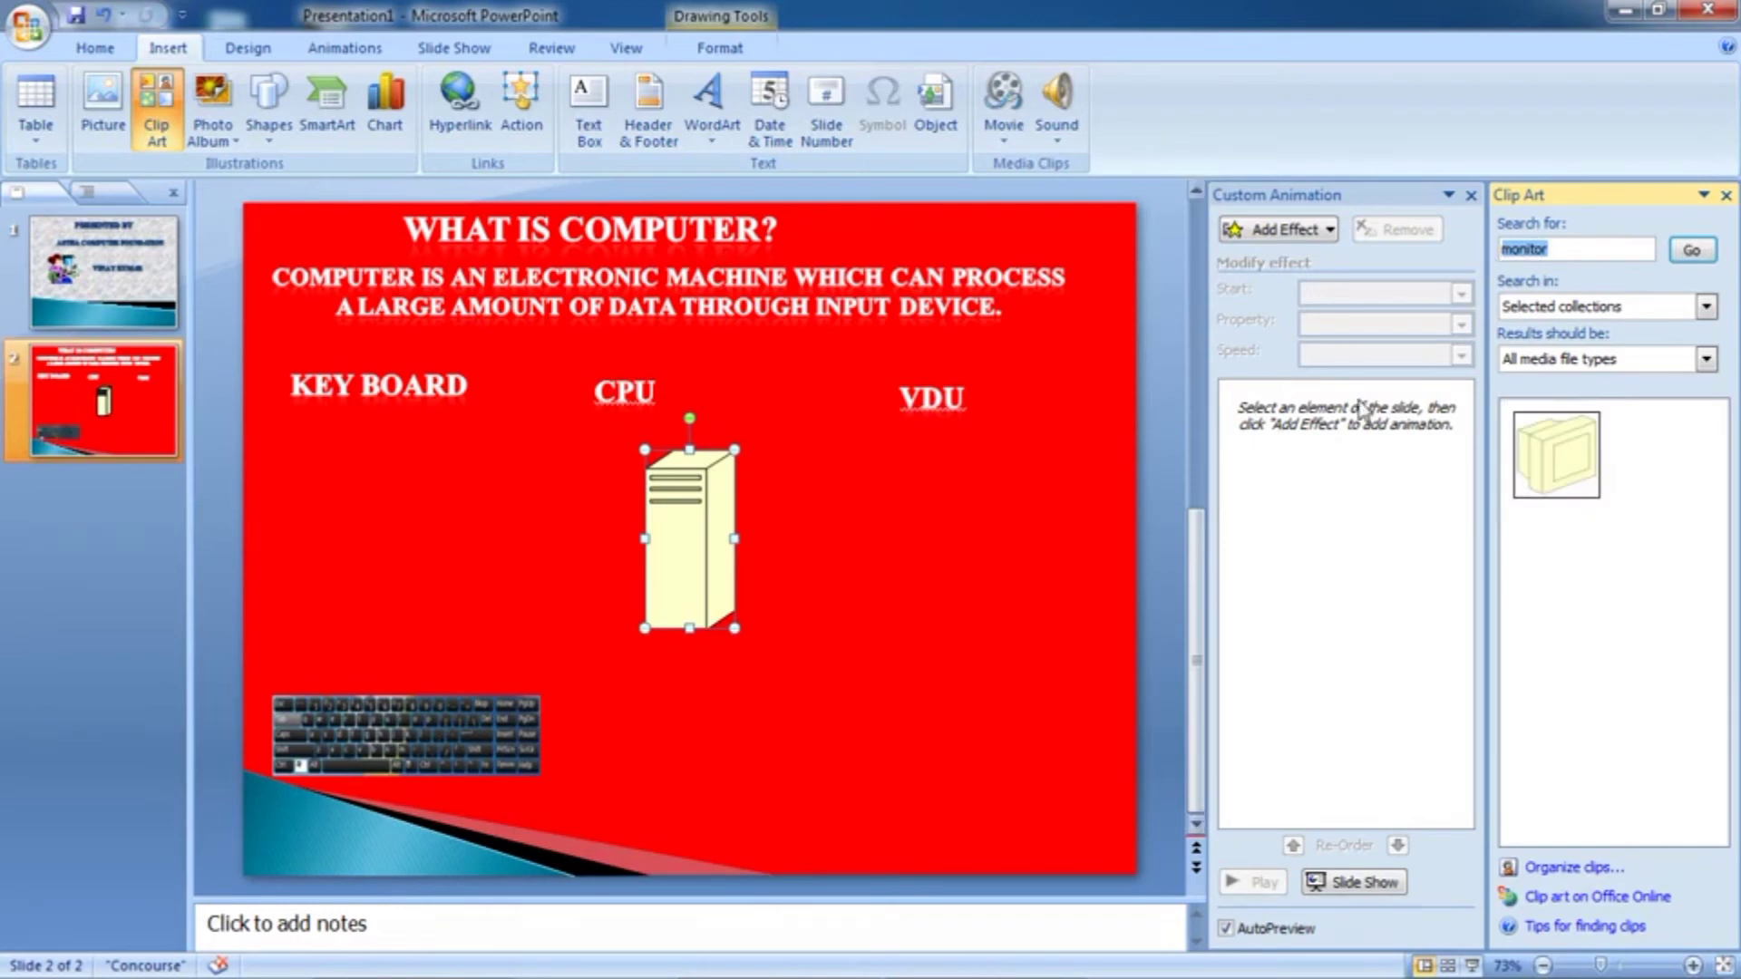
click(1553, 455)
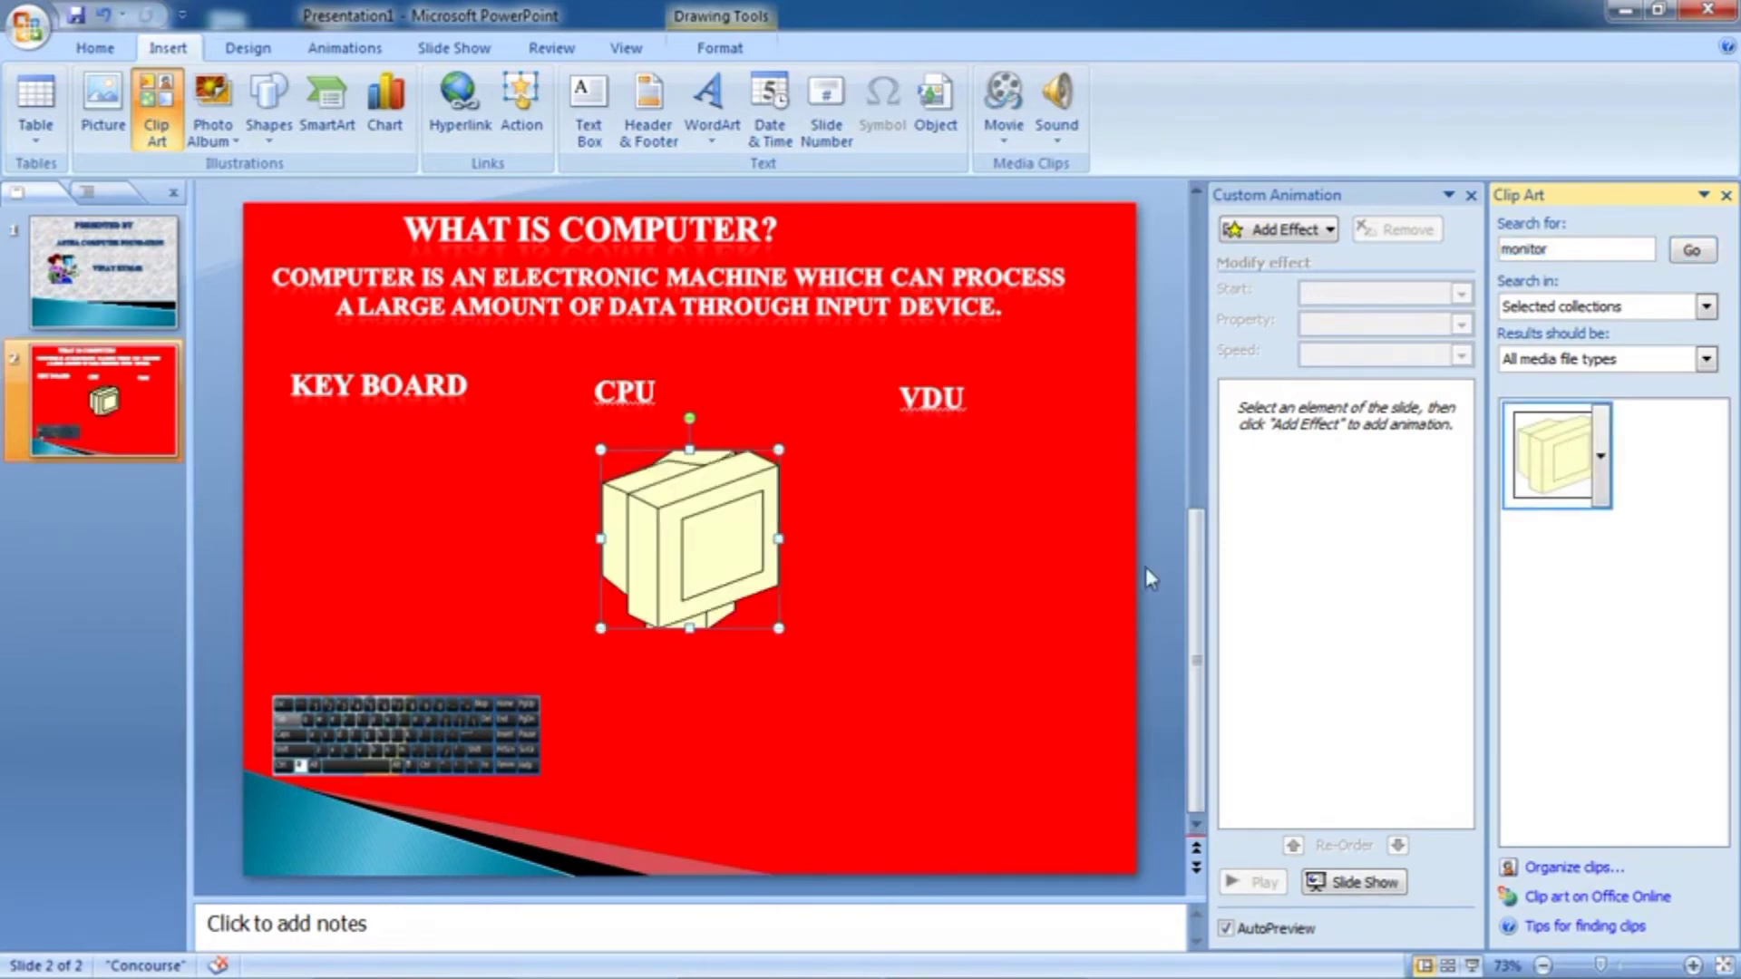
click(1725, 197)
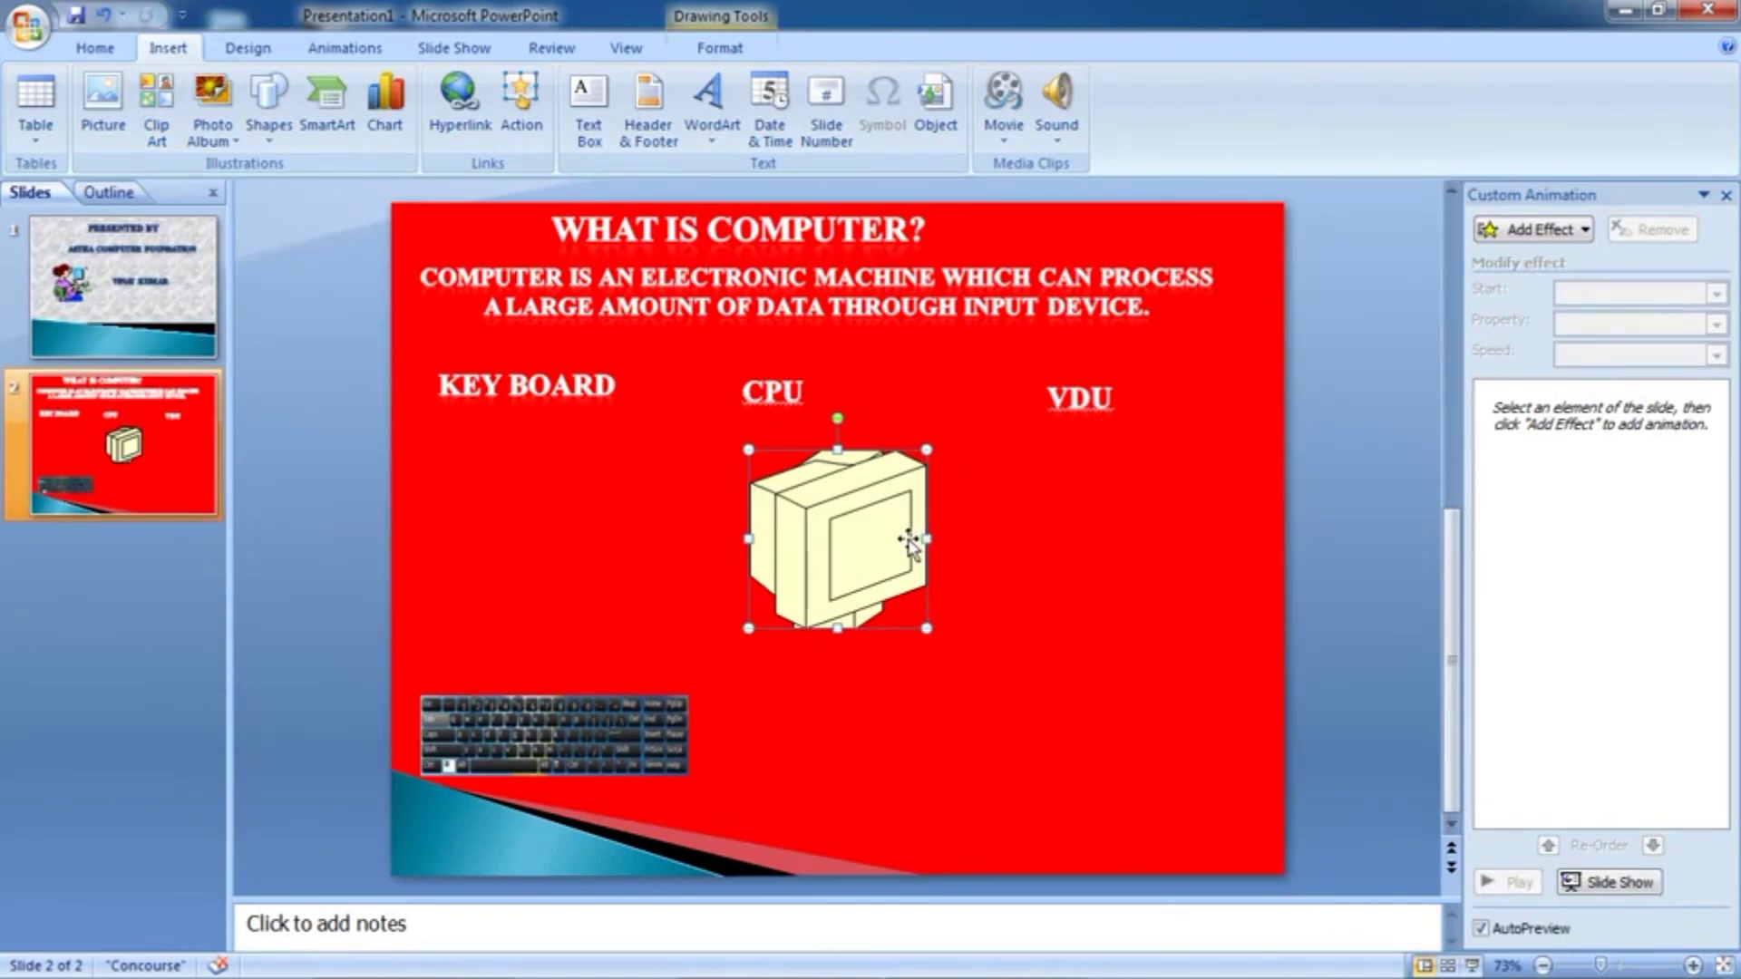
Shrink the monitor picture and arrange it at the lower right, with the CPU tower at bottom centre
drag(853, 537, 1016, 687)
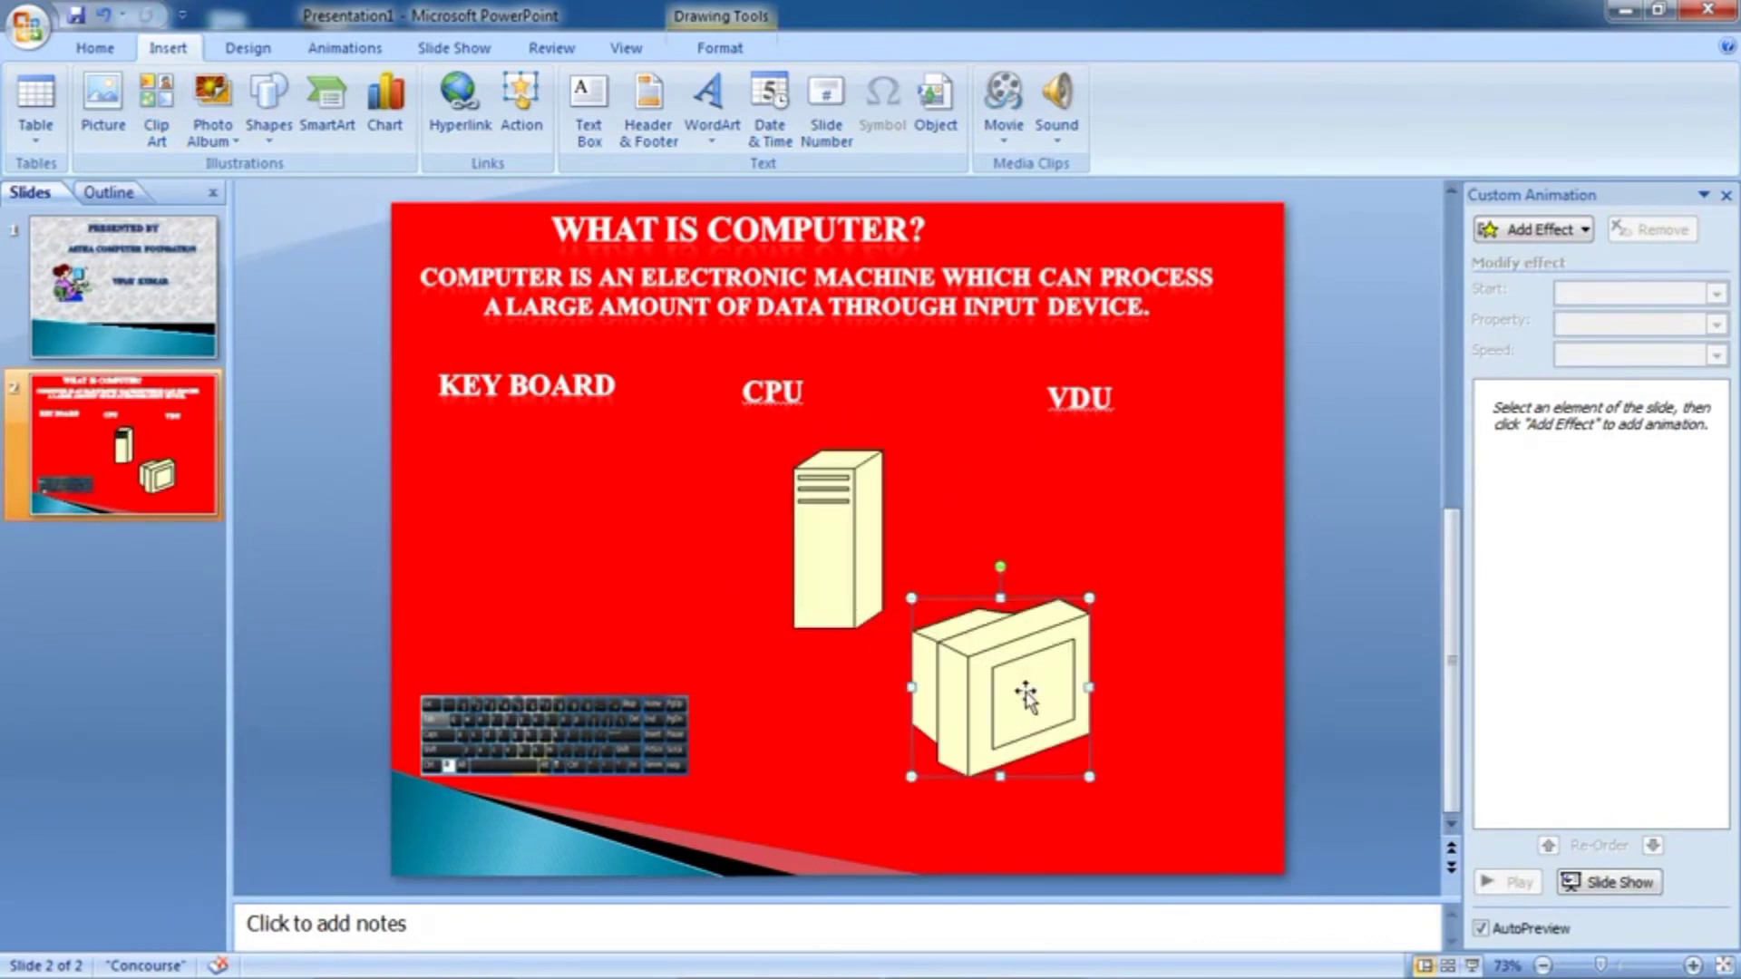
drag(934, 645, 986, 682)
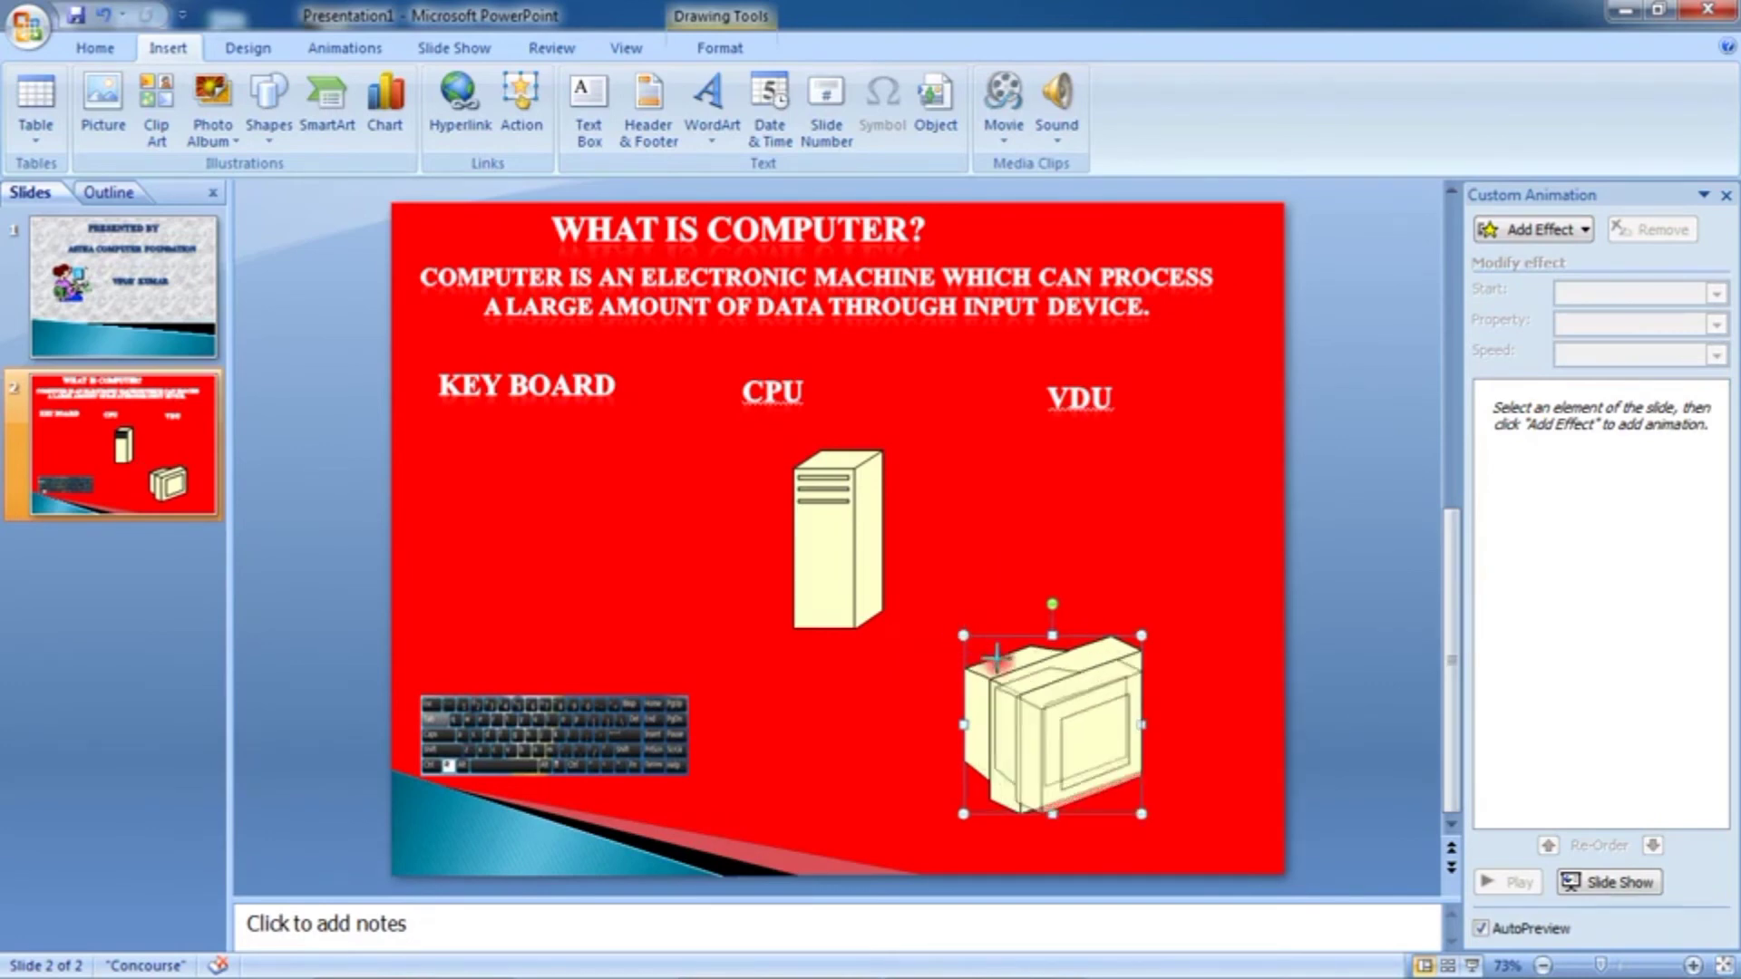
drag(959, 633, 1007, 680)
drag(1075, 776, 1099, 798)
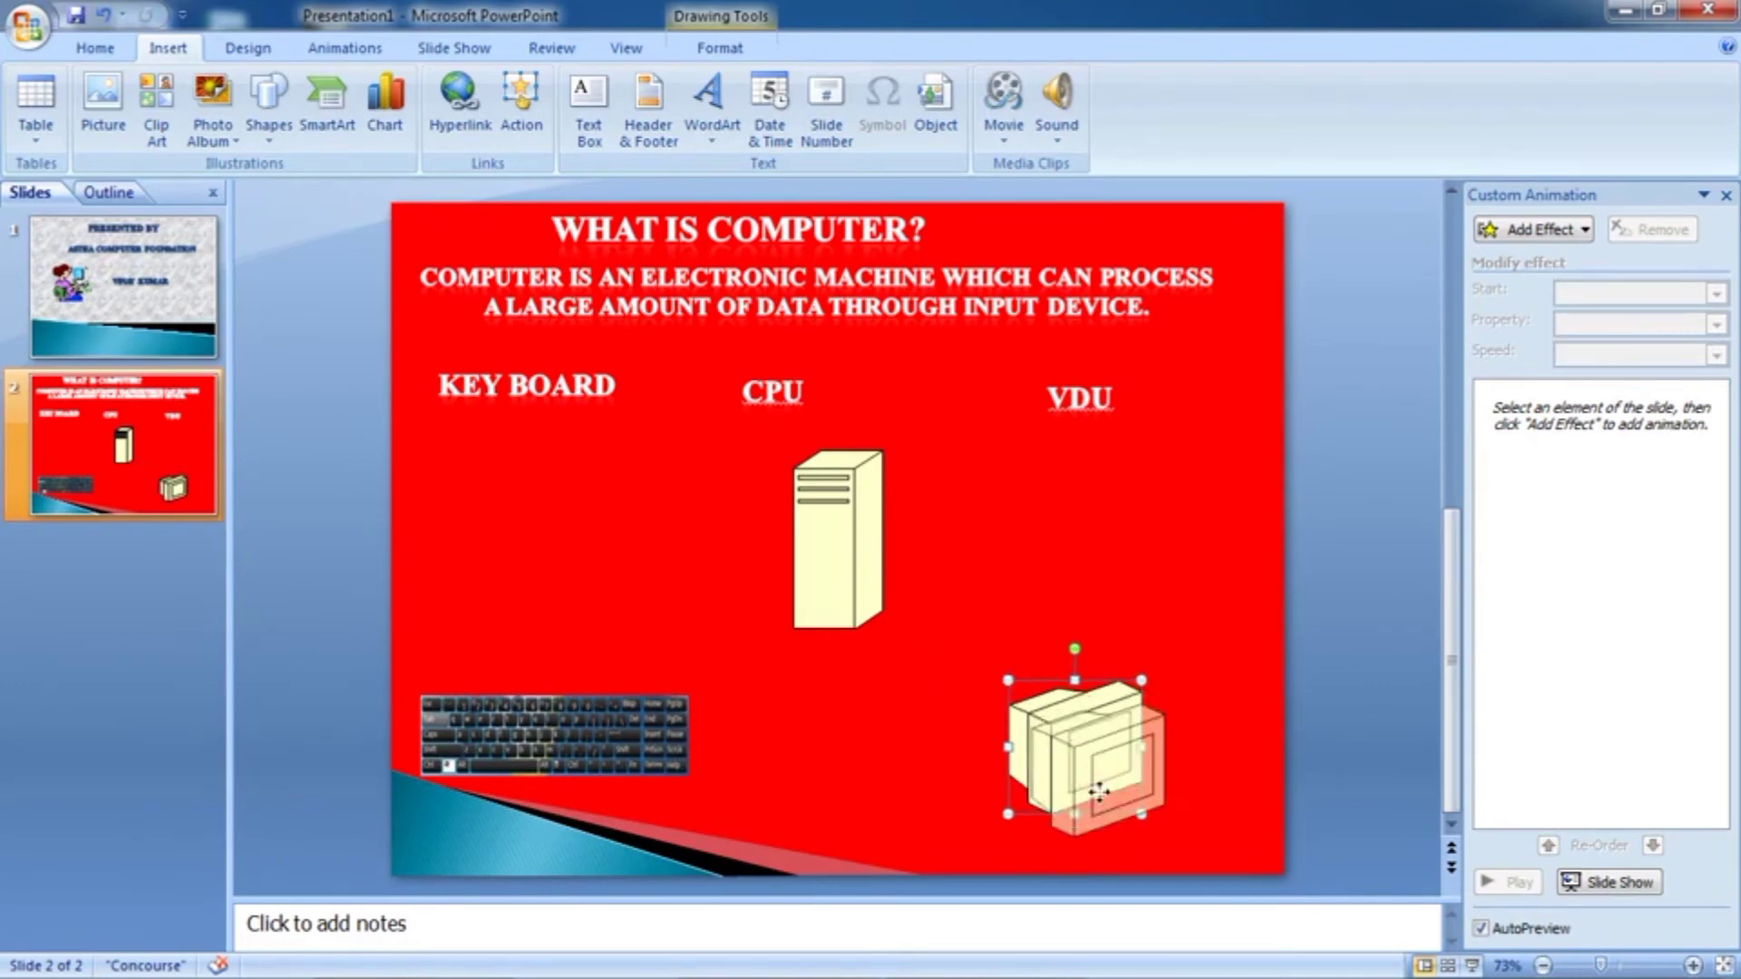
drag(825, 556, 829, 757)
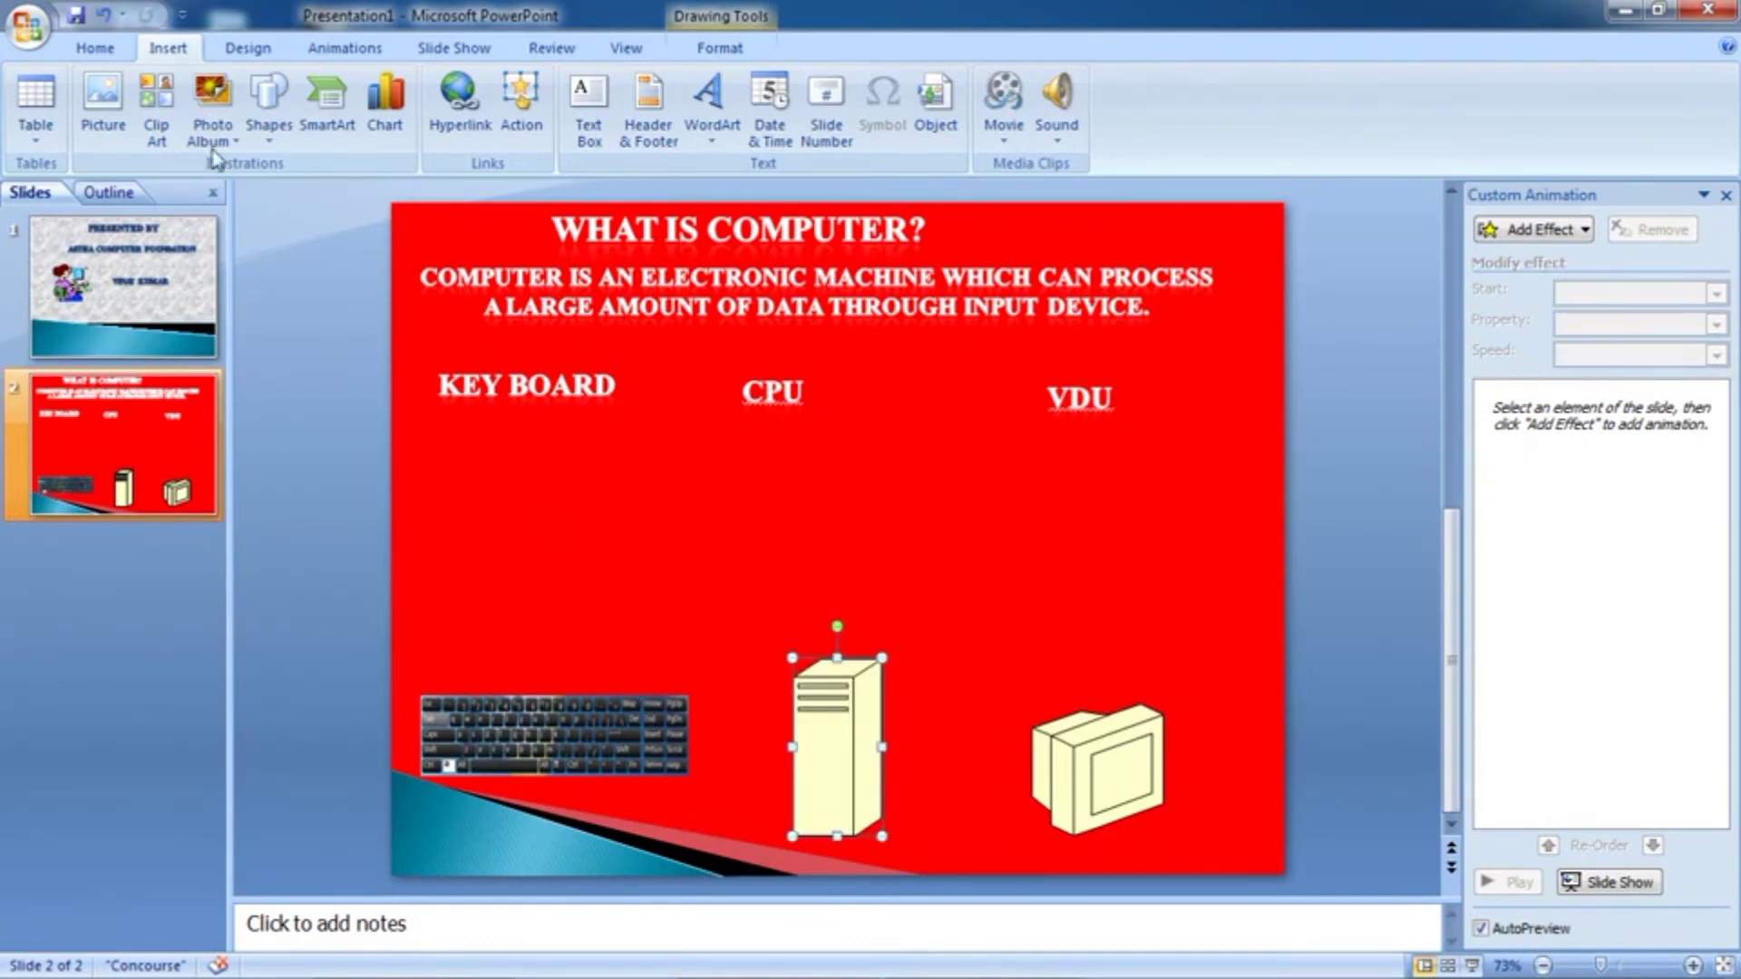
Draw a line from the KEY BOARD label to the keyboard picture and style it as a thick black arrow
click(275, 127)
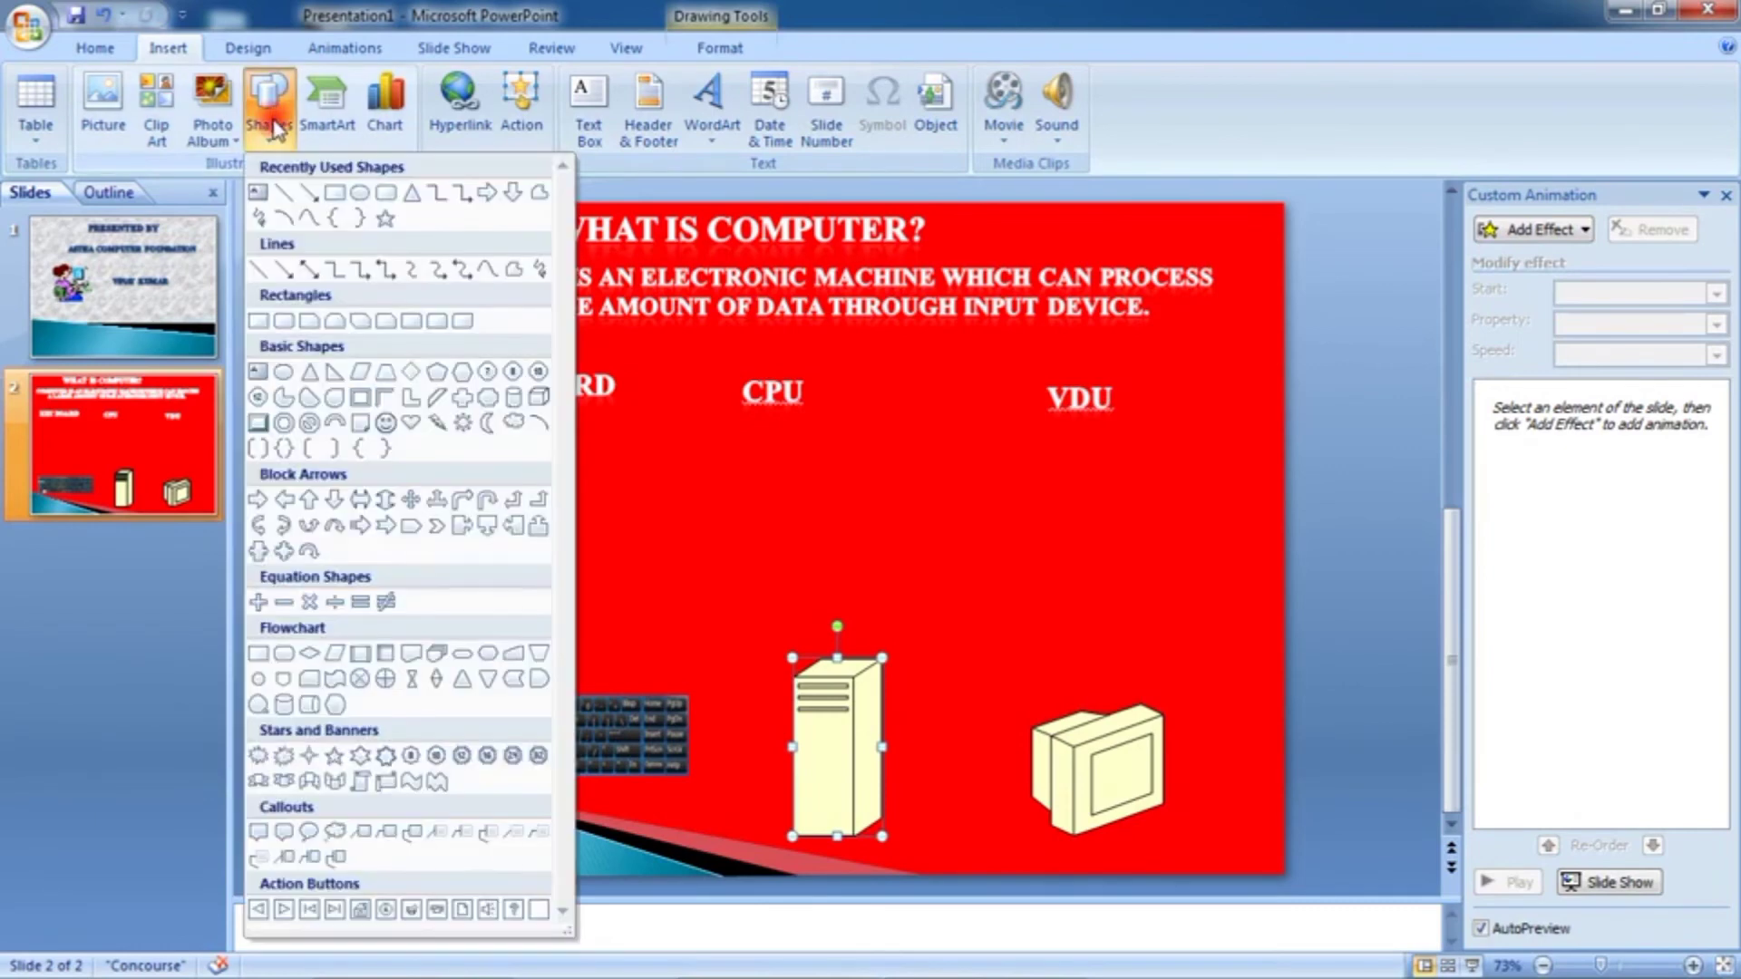
click(309, 194)
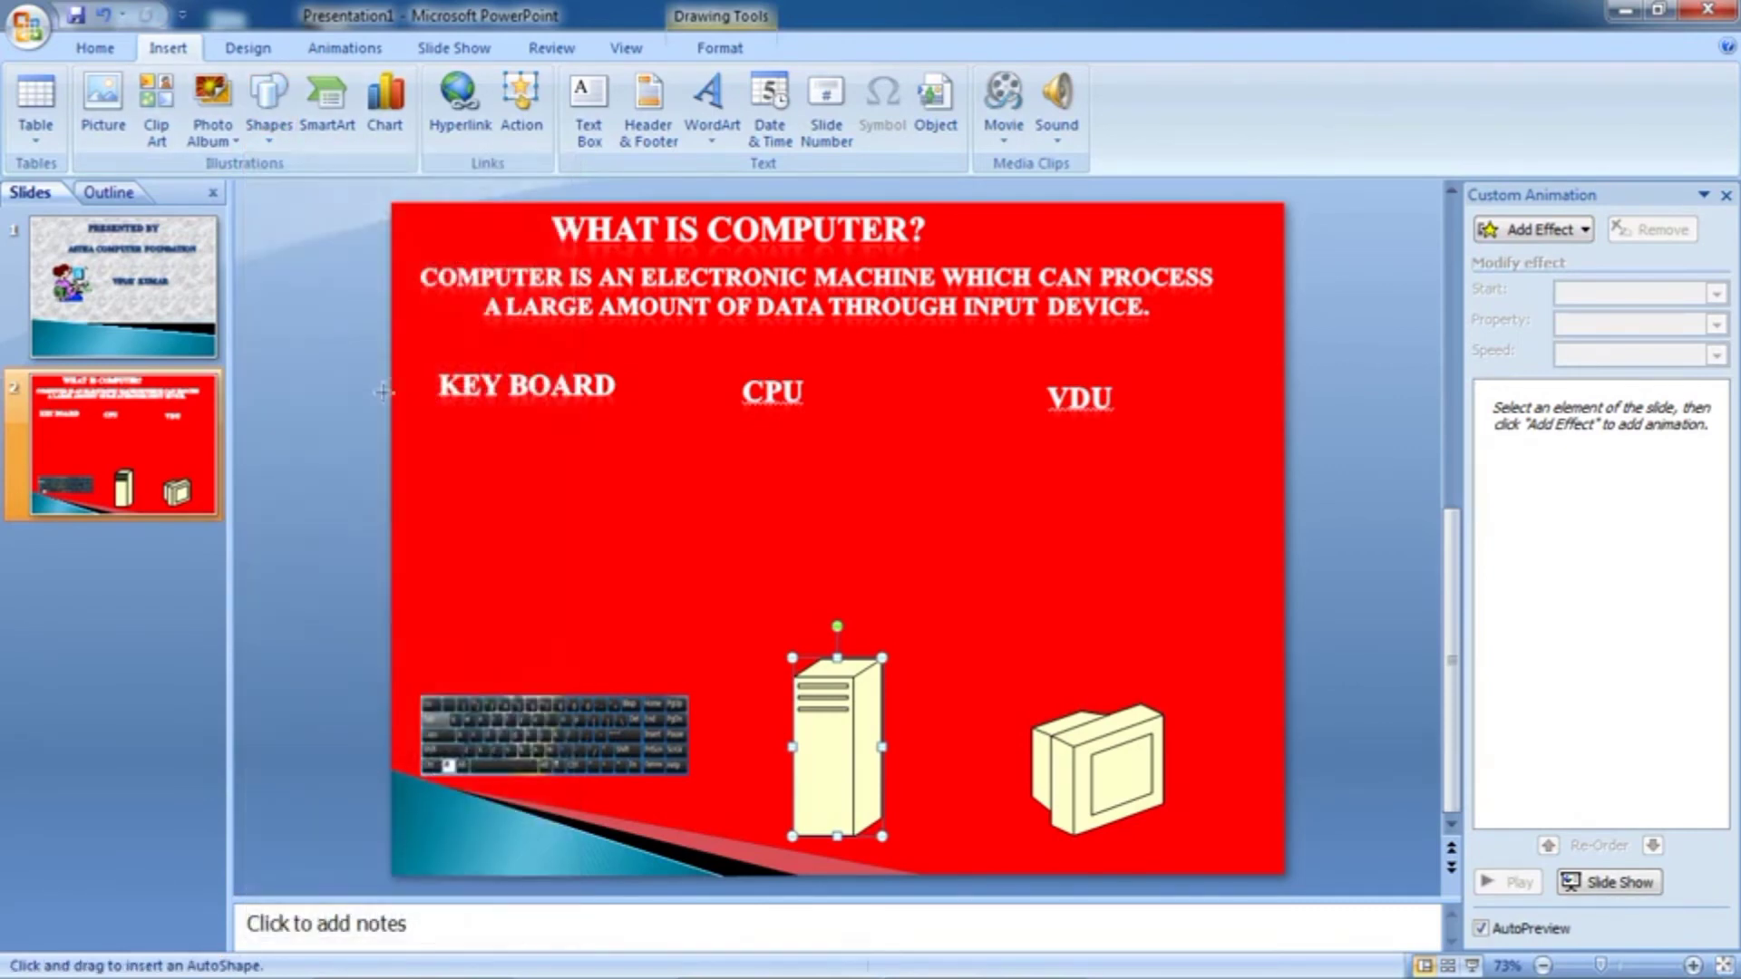
drag(489, 413, 504, 465)
drag(526, 683, 526, 681)
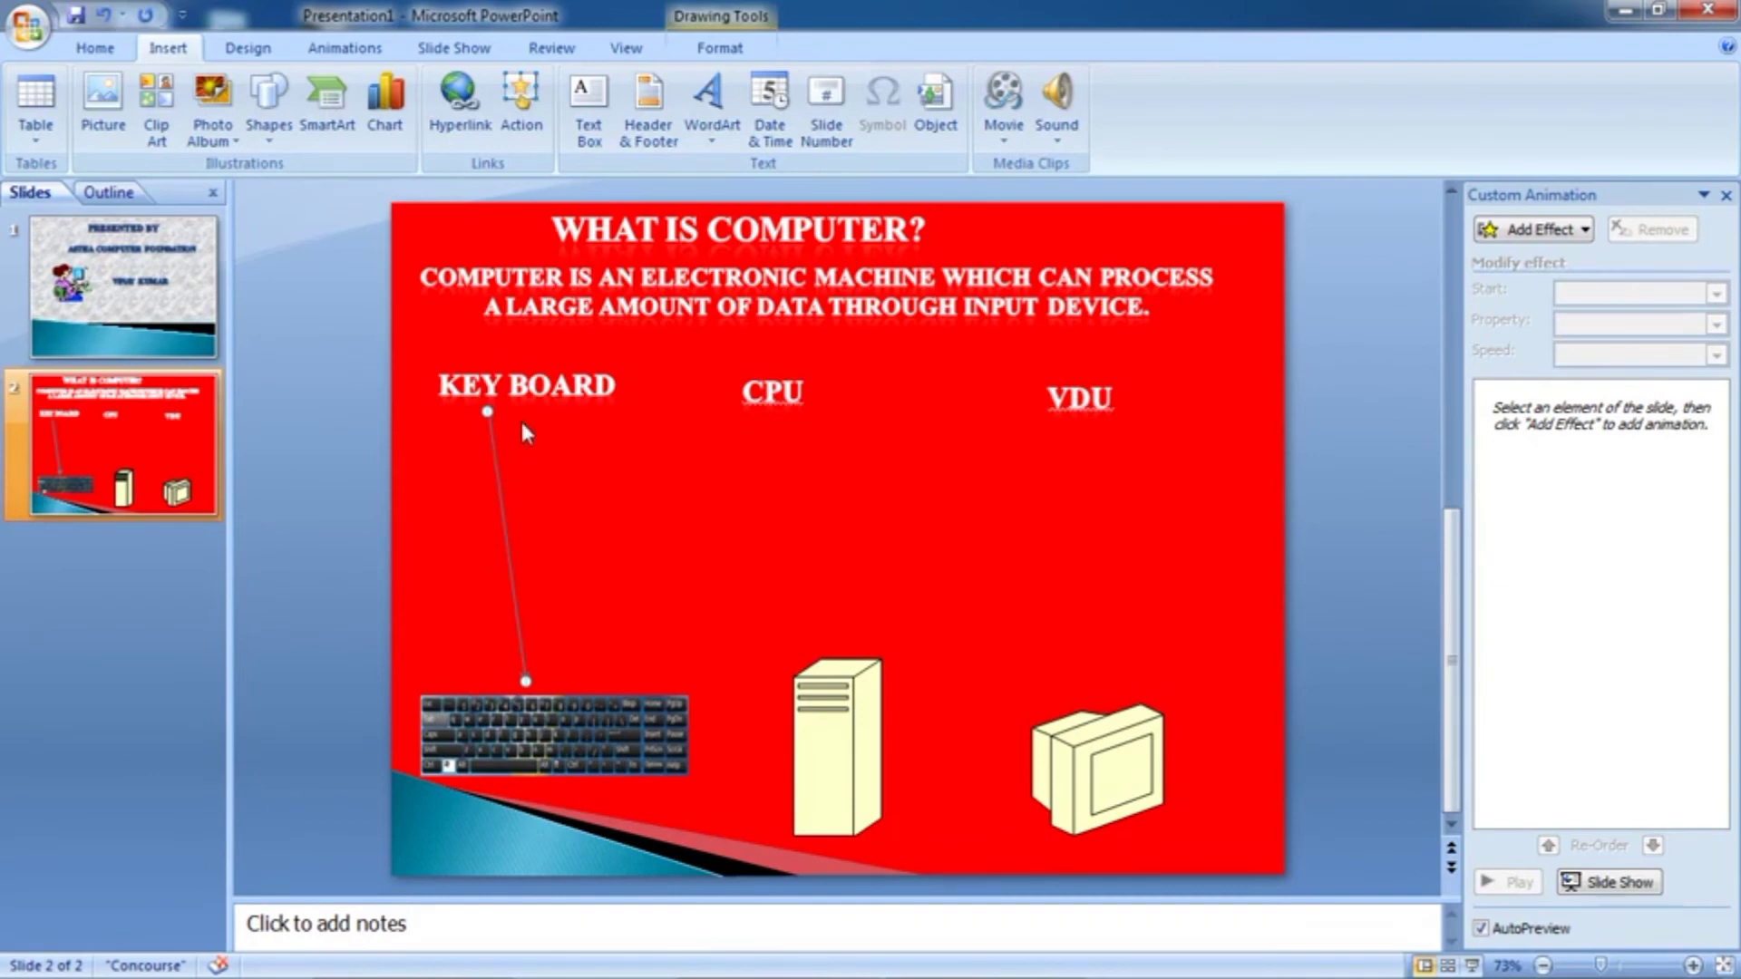
click(731, 46)
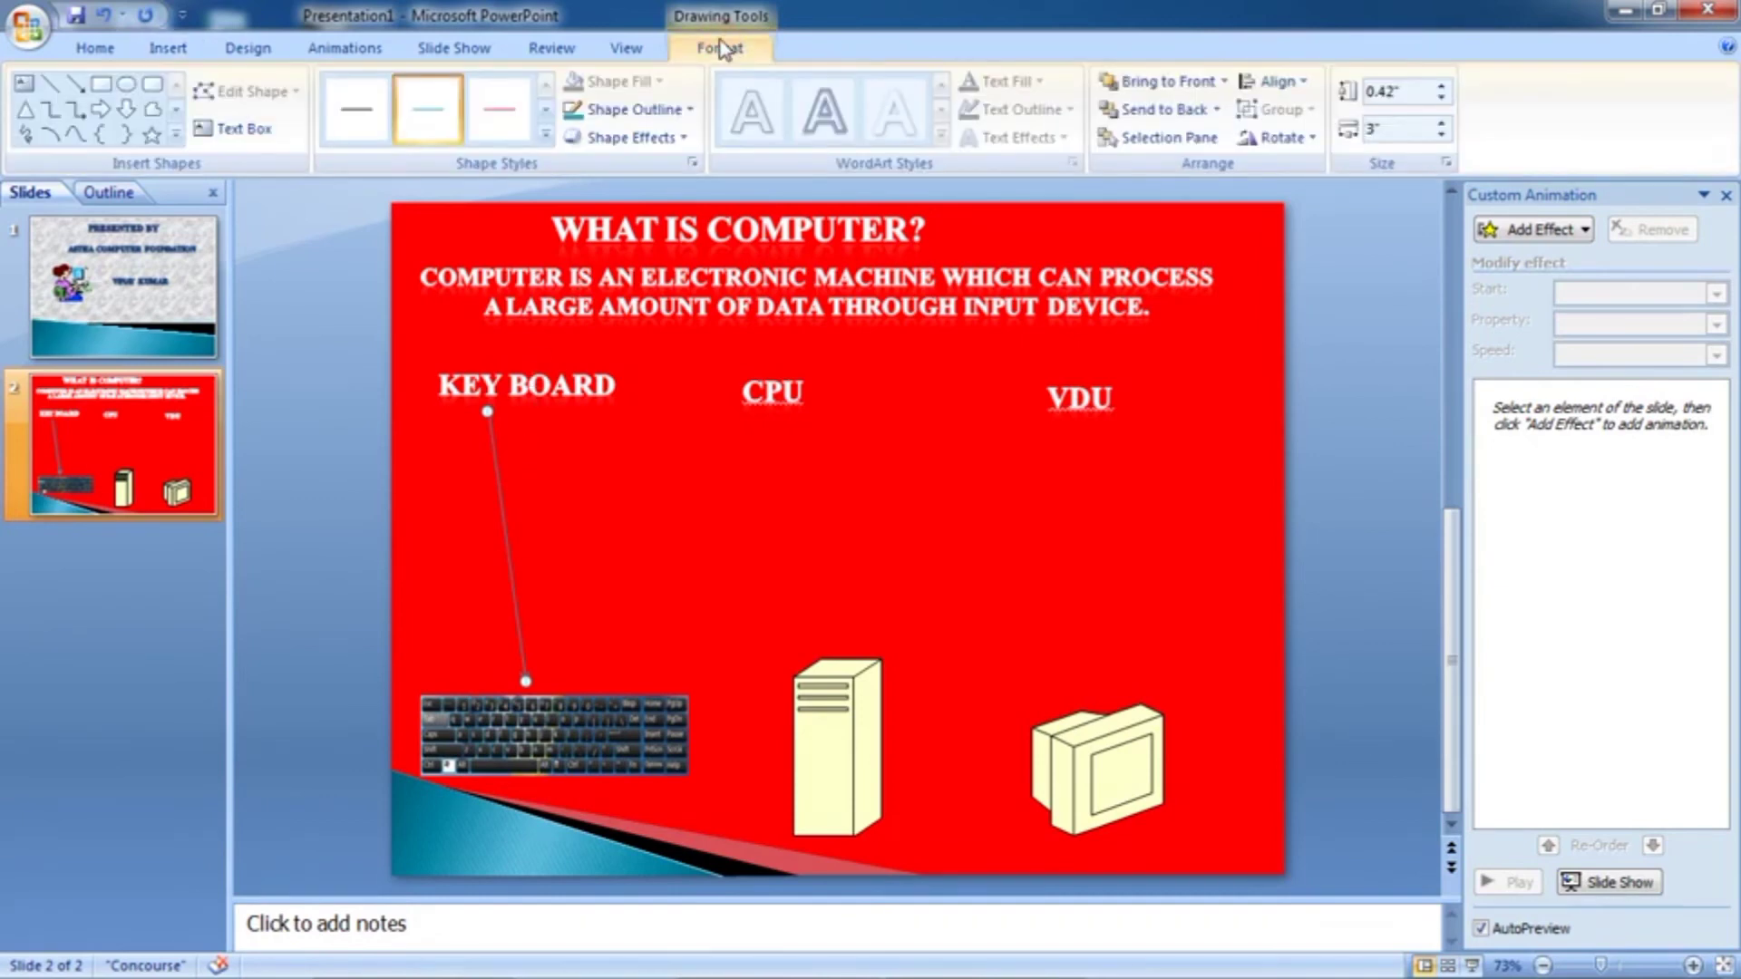
click(544, 136)
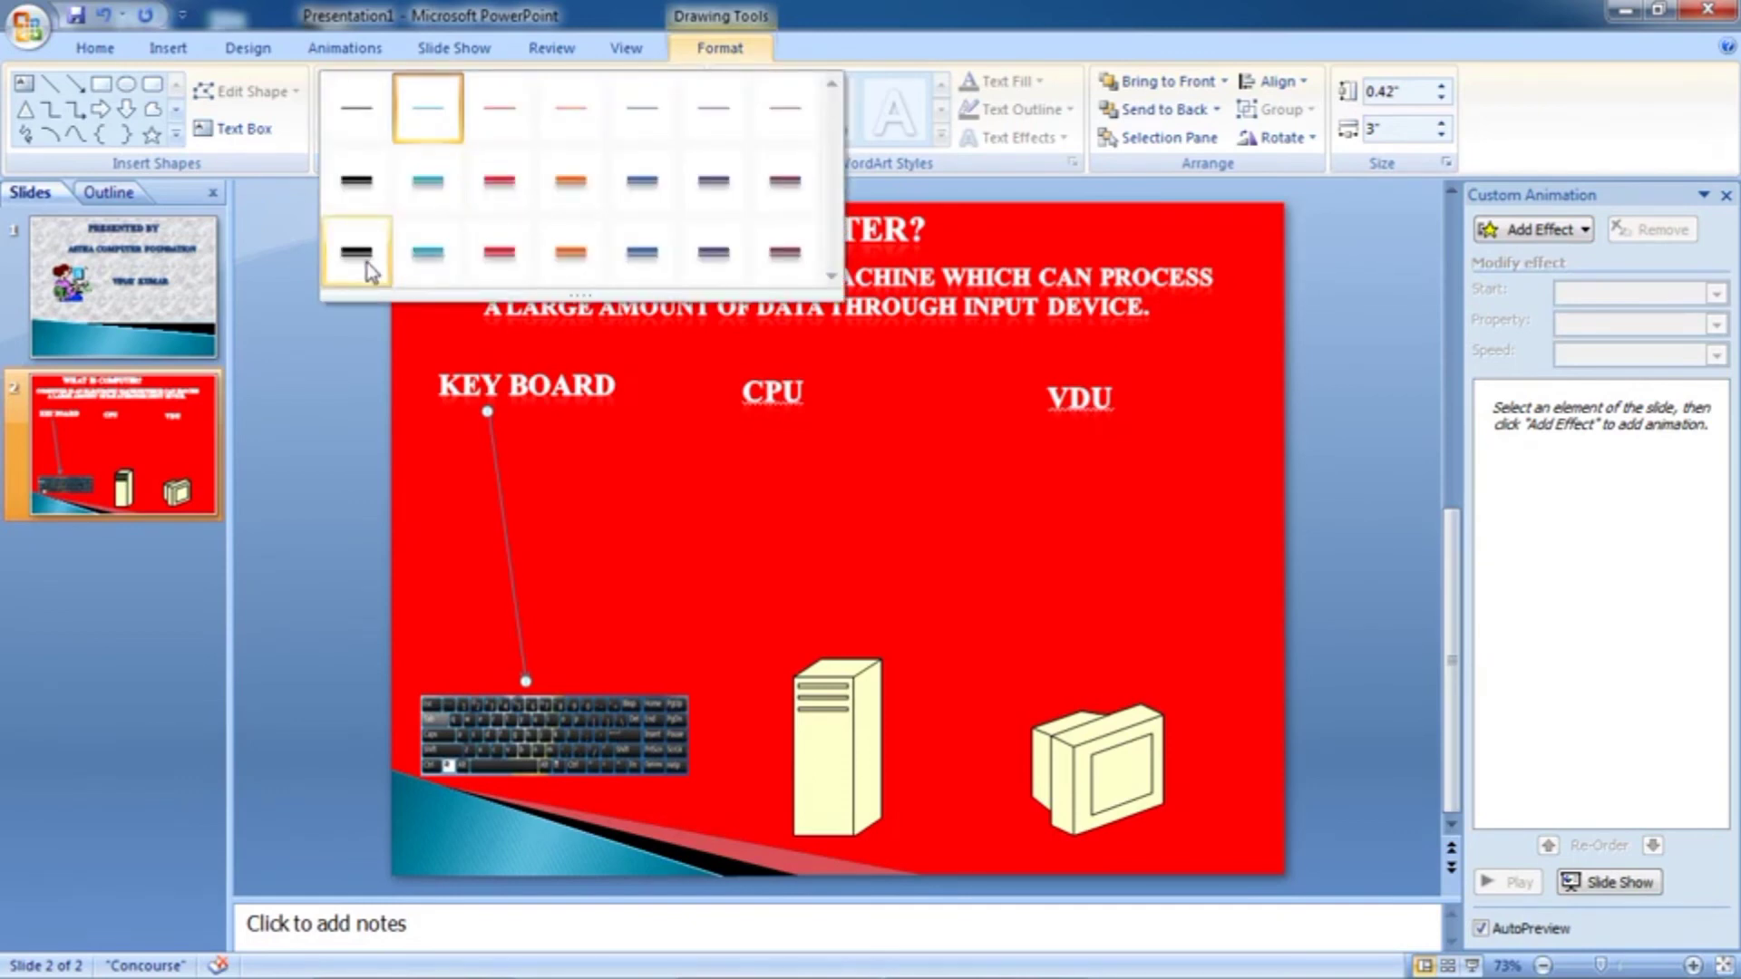
click(354, 256)
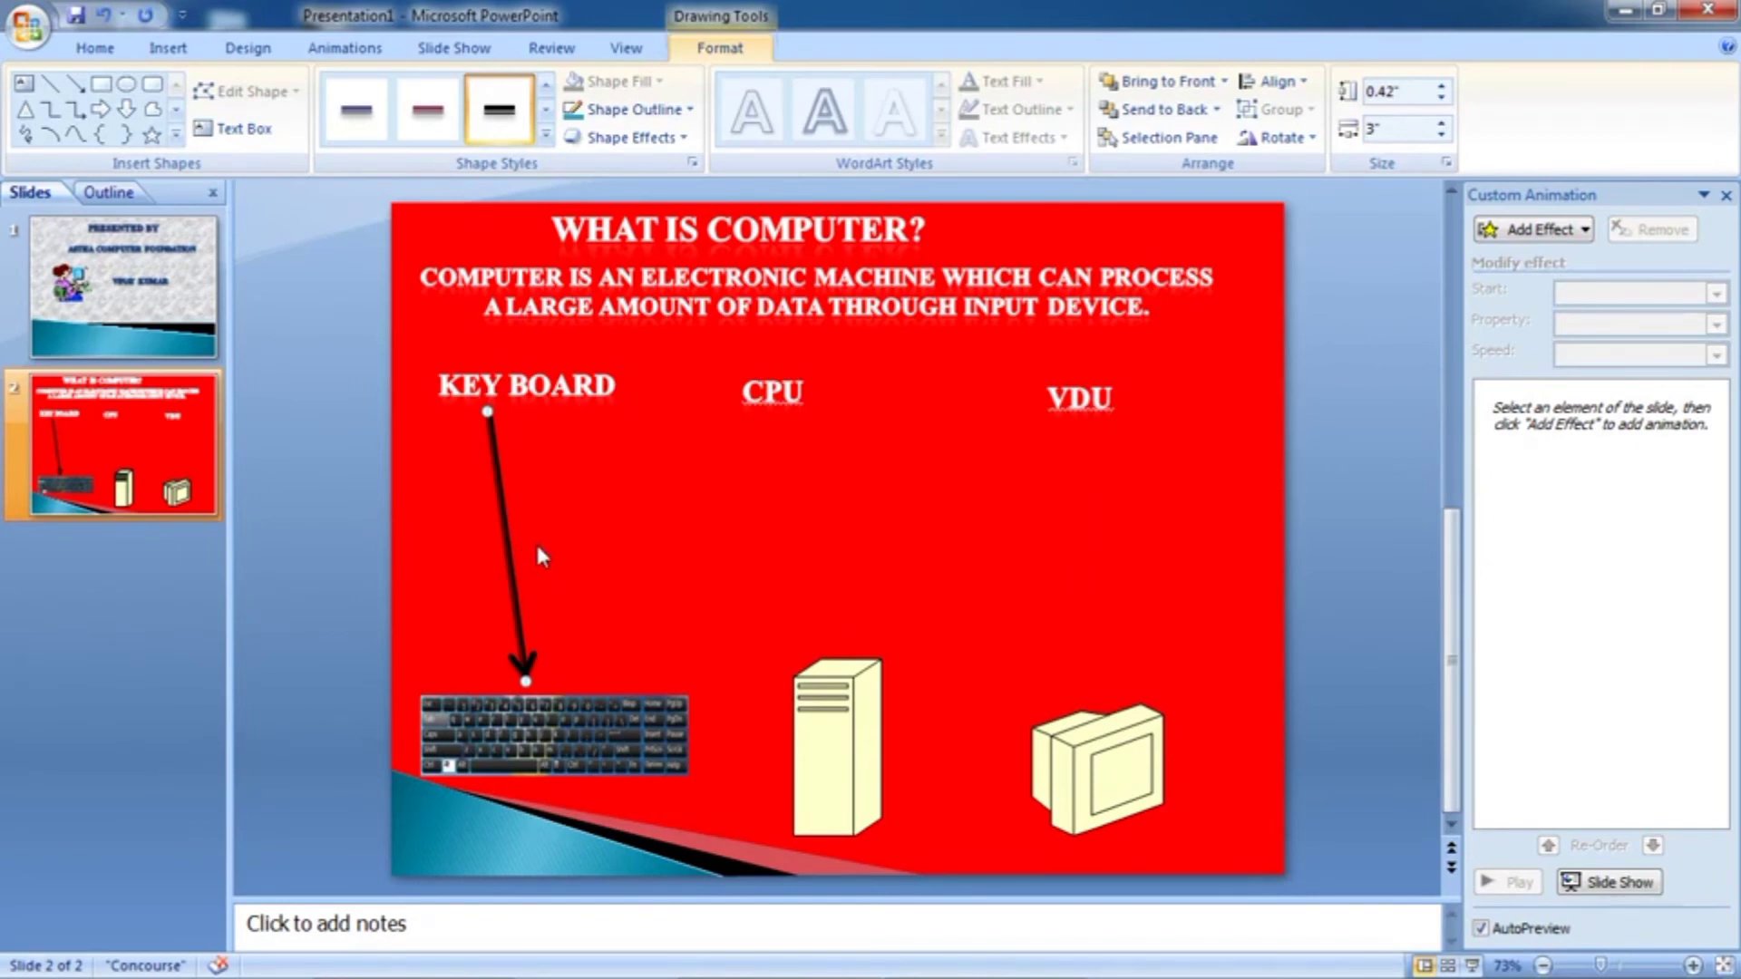
Duplicate the keyboard arrow and place the copy under the CPU label, pointing at the tower
key(ctrl+d)
drag(537, 545, 789, 519)
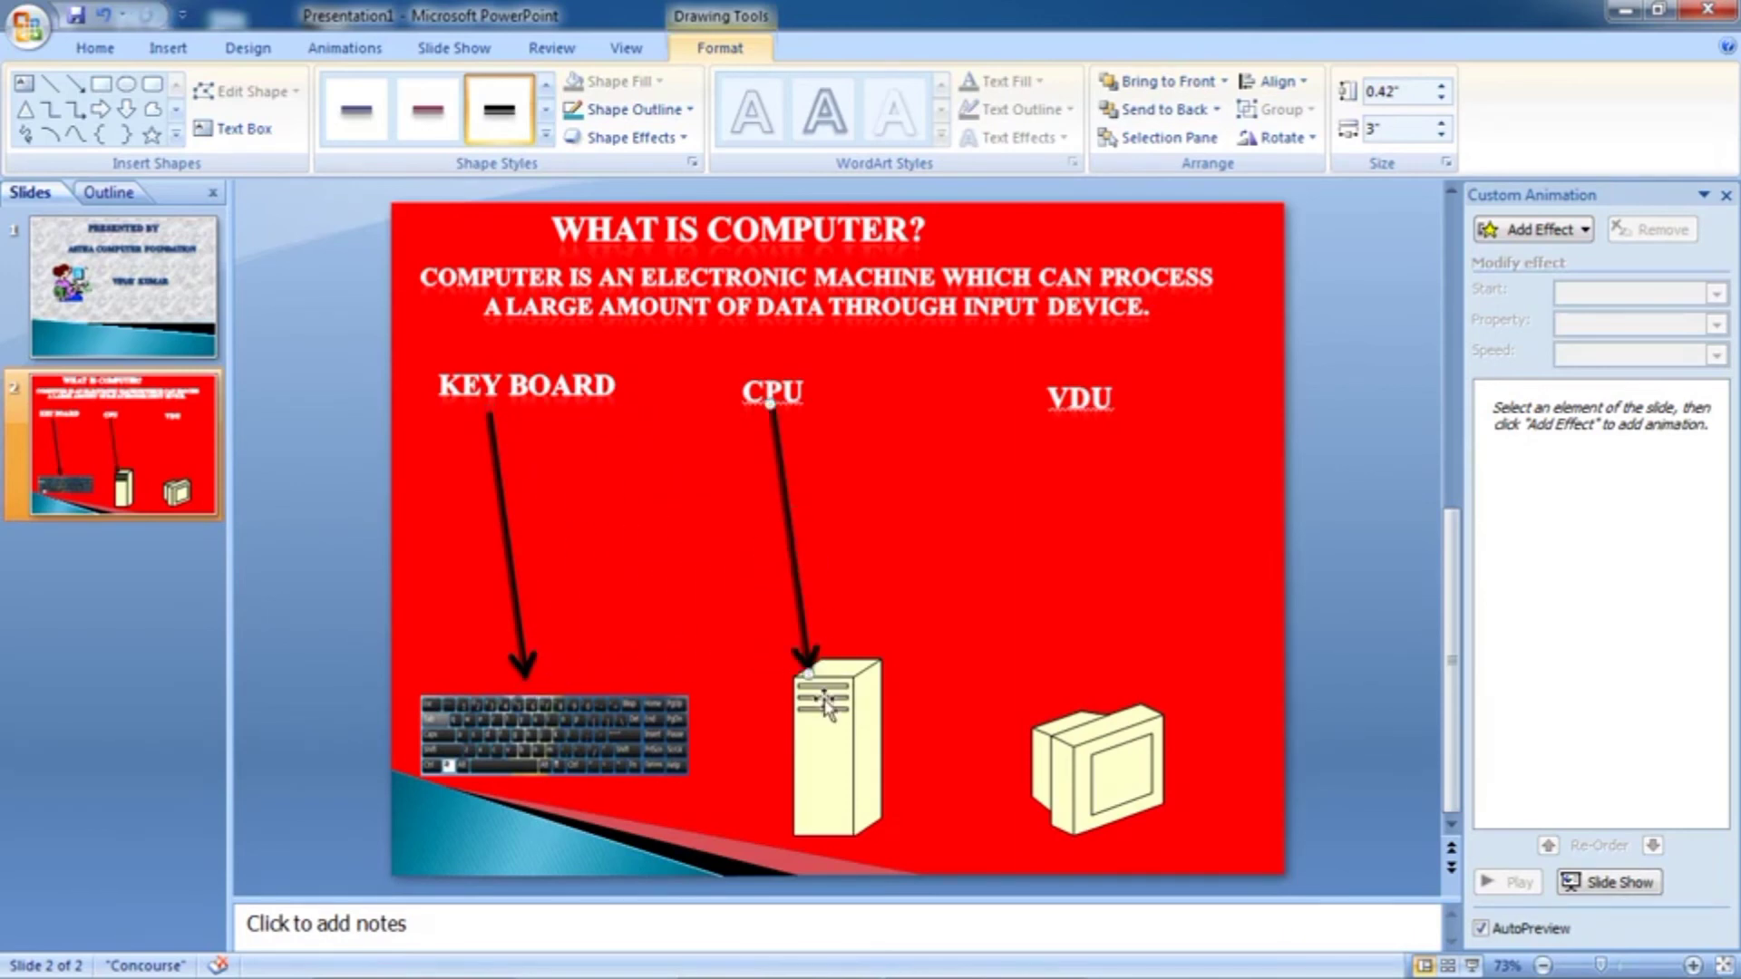
mouse_move(820, 703)
mouse_down()
mouse_move(807, 668)
mouse_move(822, 651)
mouse_up()
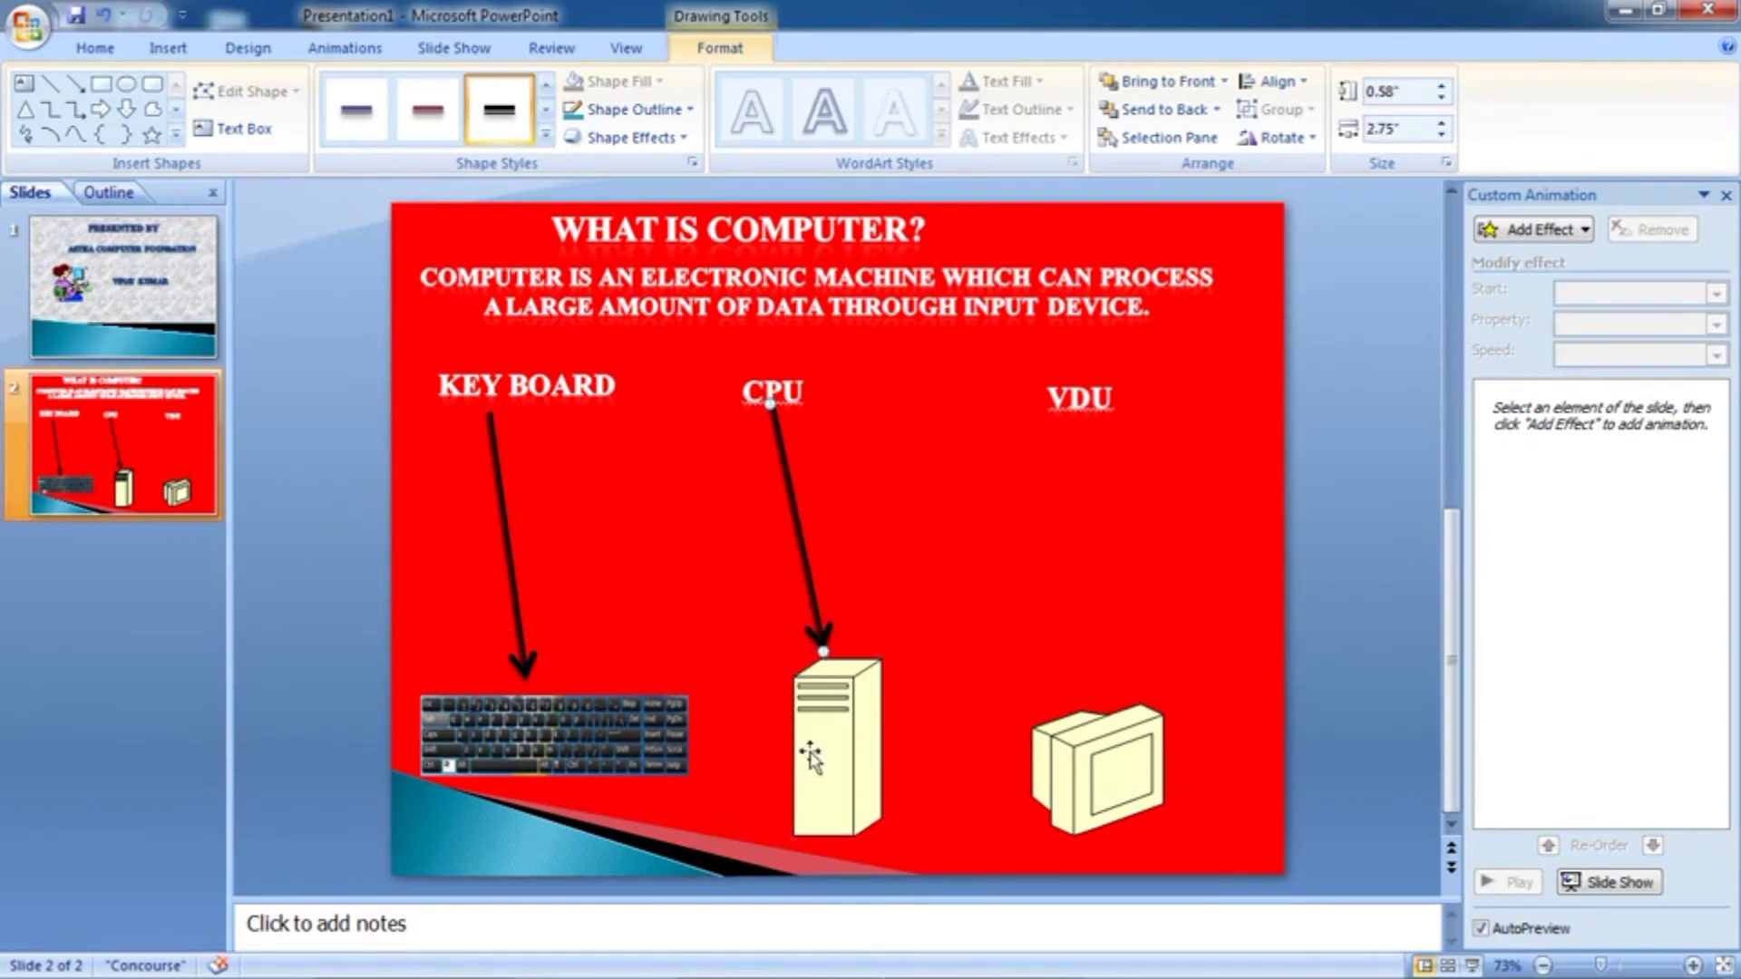
Duplicate that arrow for the VDU label and stretch its tip down to the monitor
key(ctrl+d)
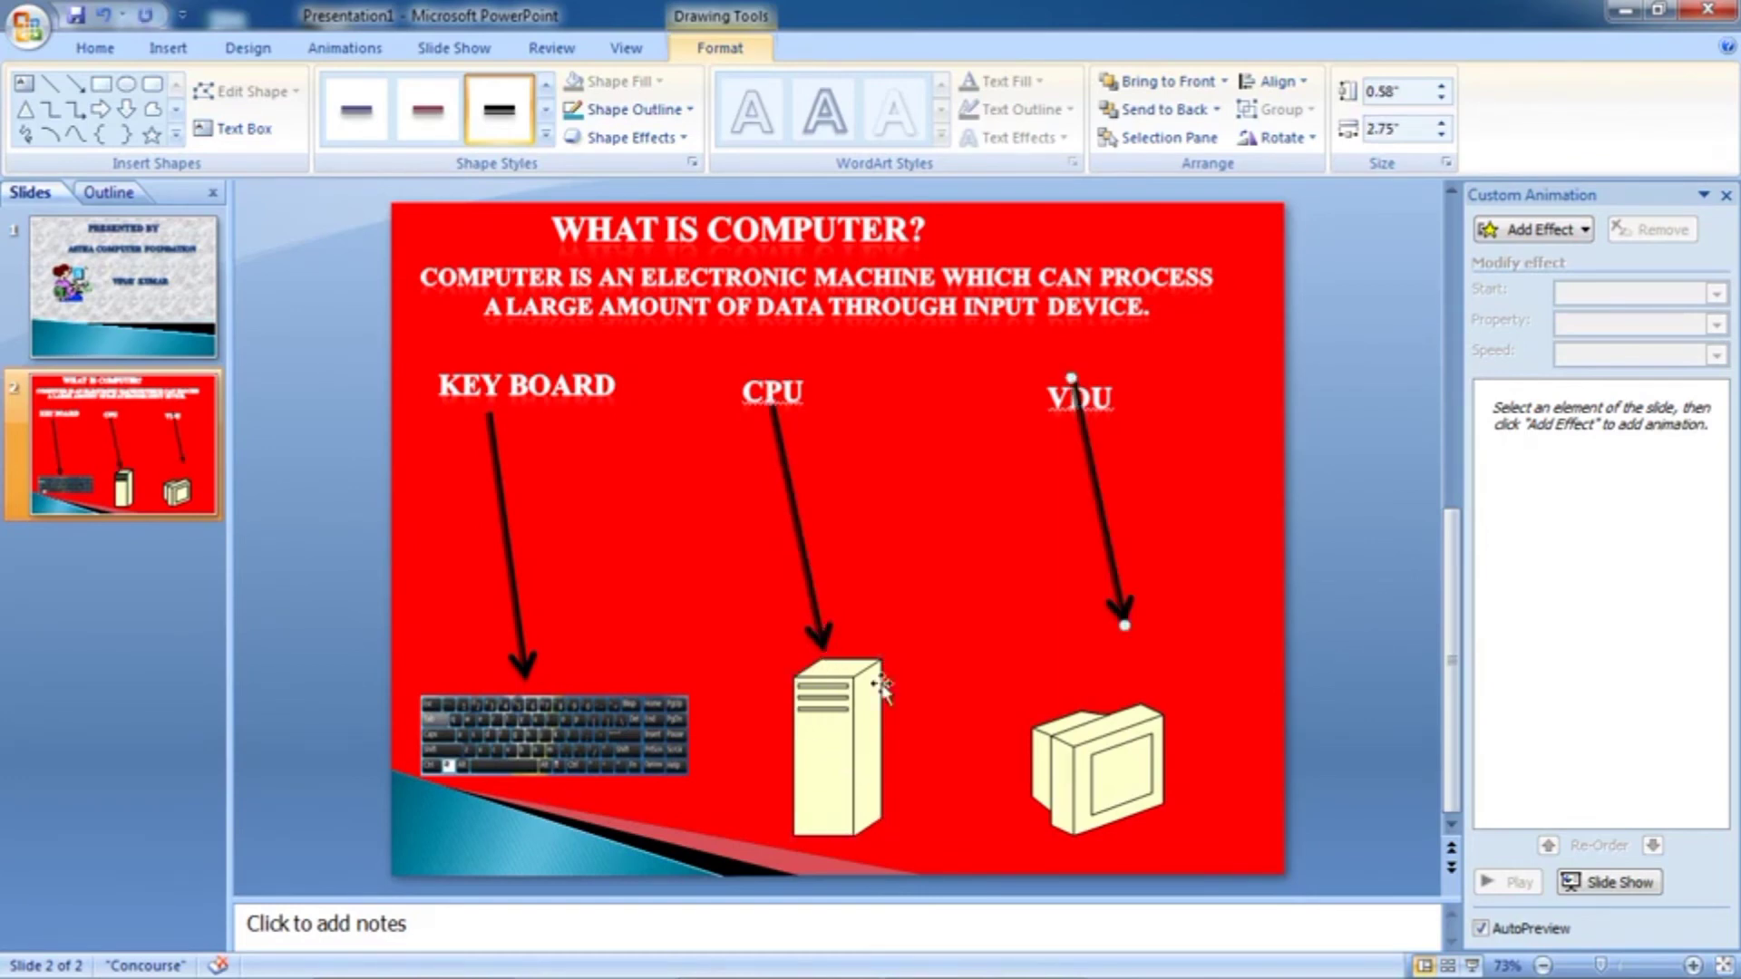
drag(1108, 546, 1105, 578)
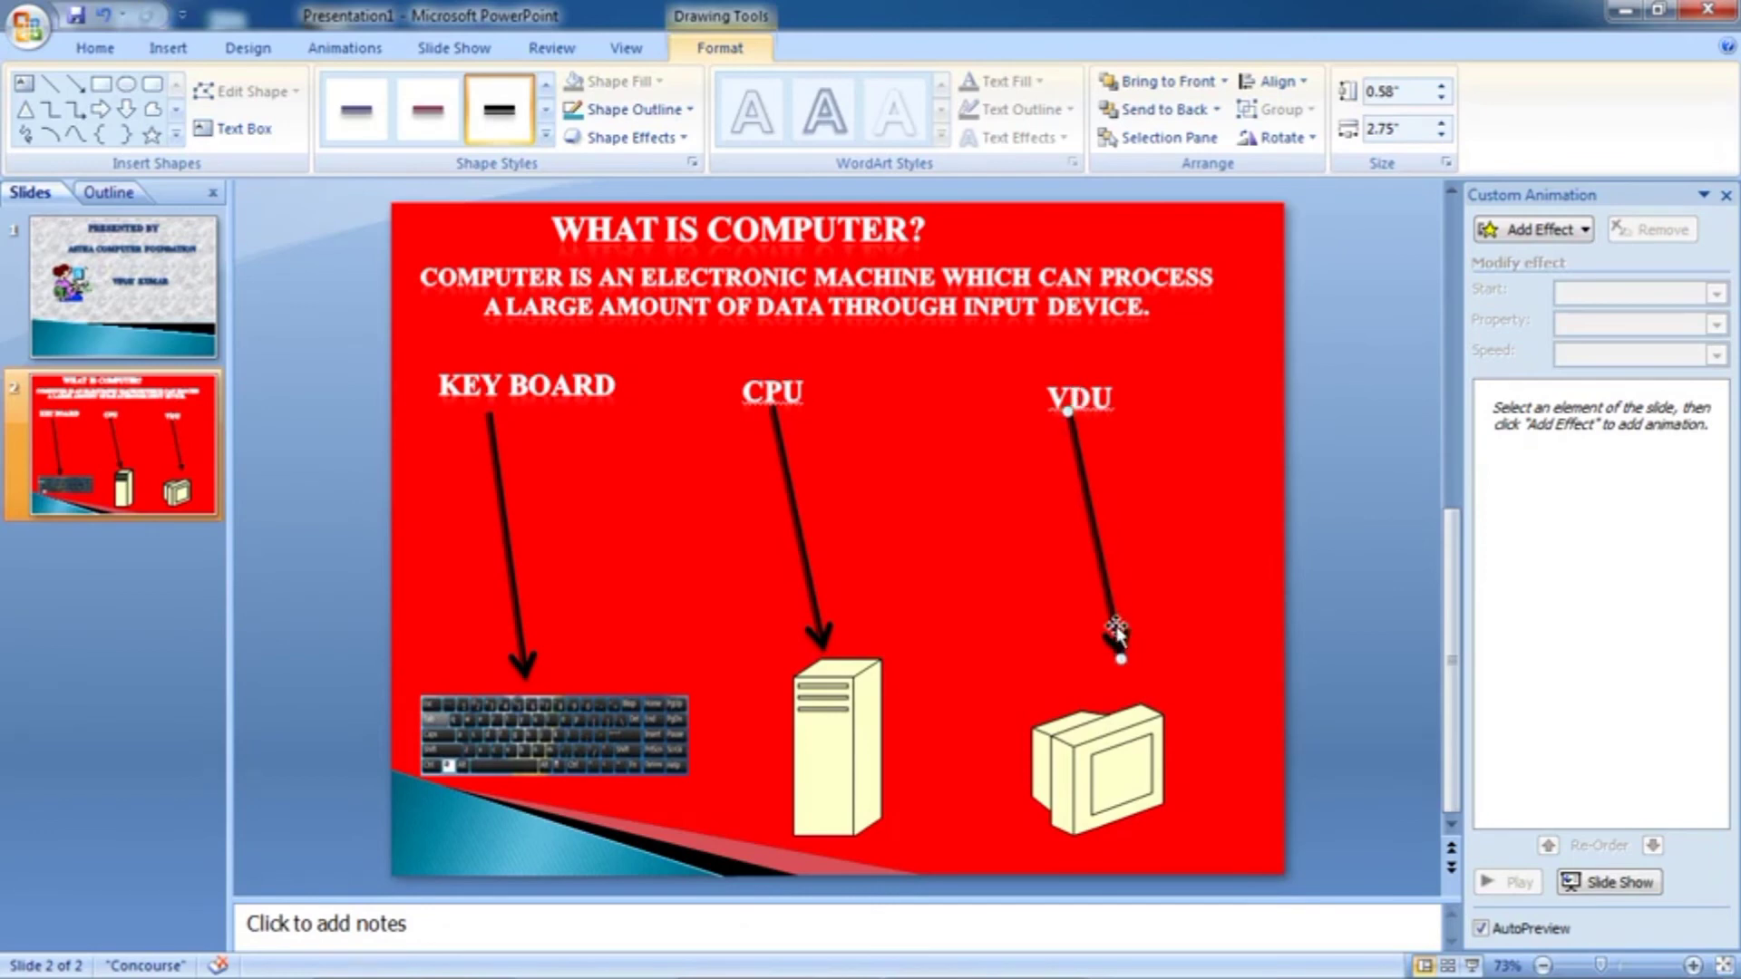
drag(1123, 660, 1098, 696)
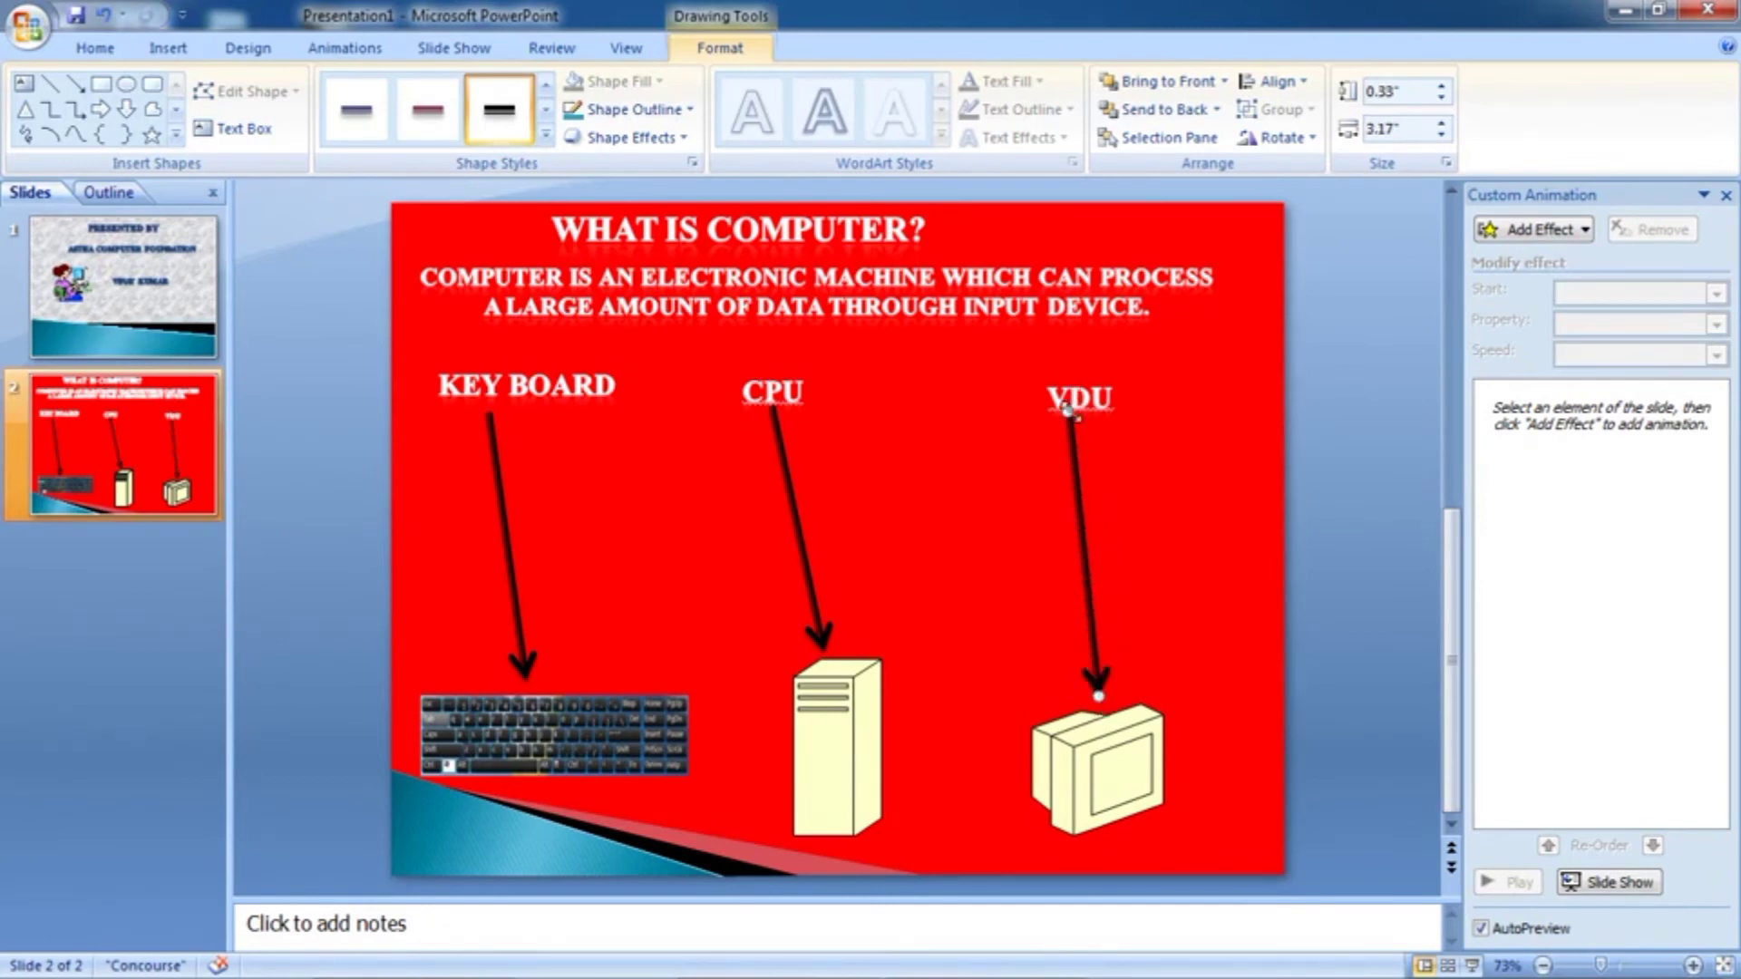
click(1068, 409)
click(1071, 446)
drag(1080, 461, 1081, 463)
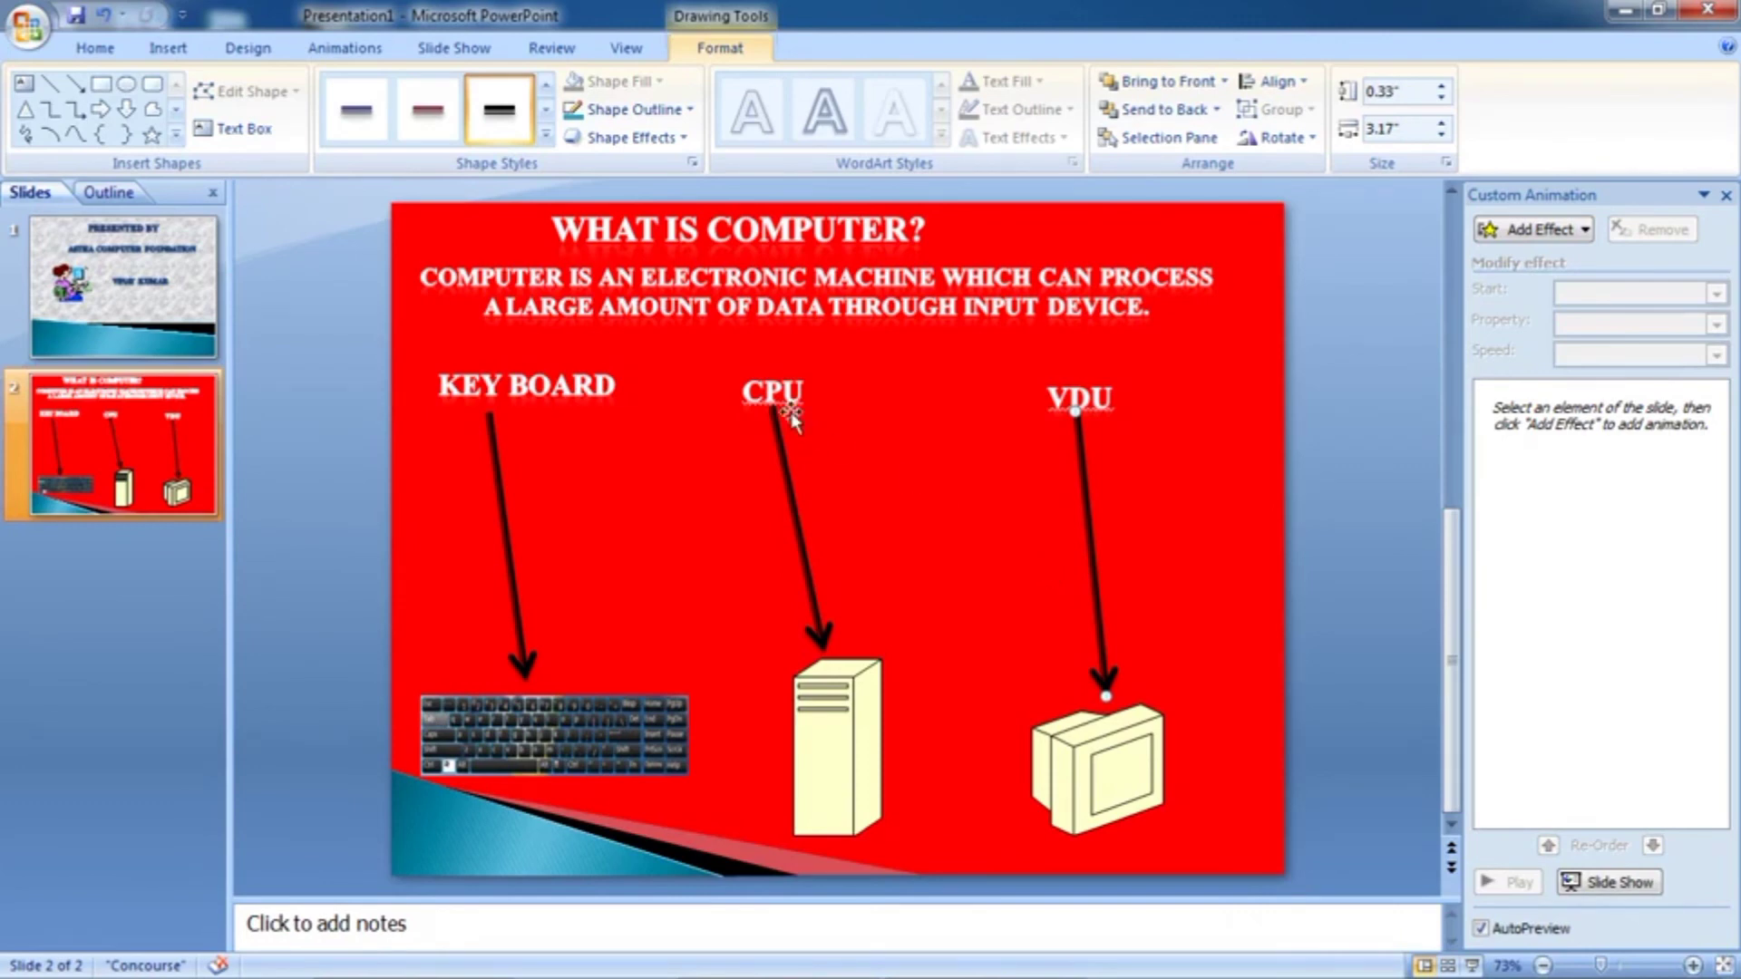
Apply the diamond-shaped wipe transition to slide 2 and set its speed to Slow
click(345, 48)
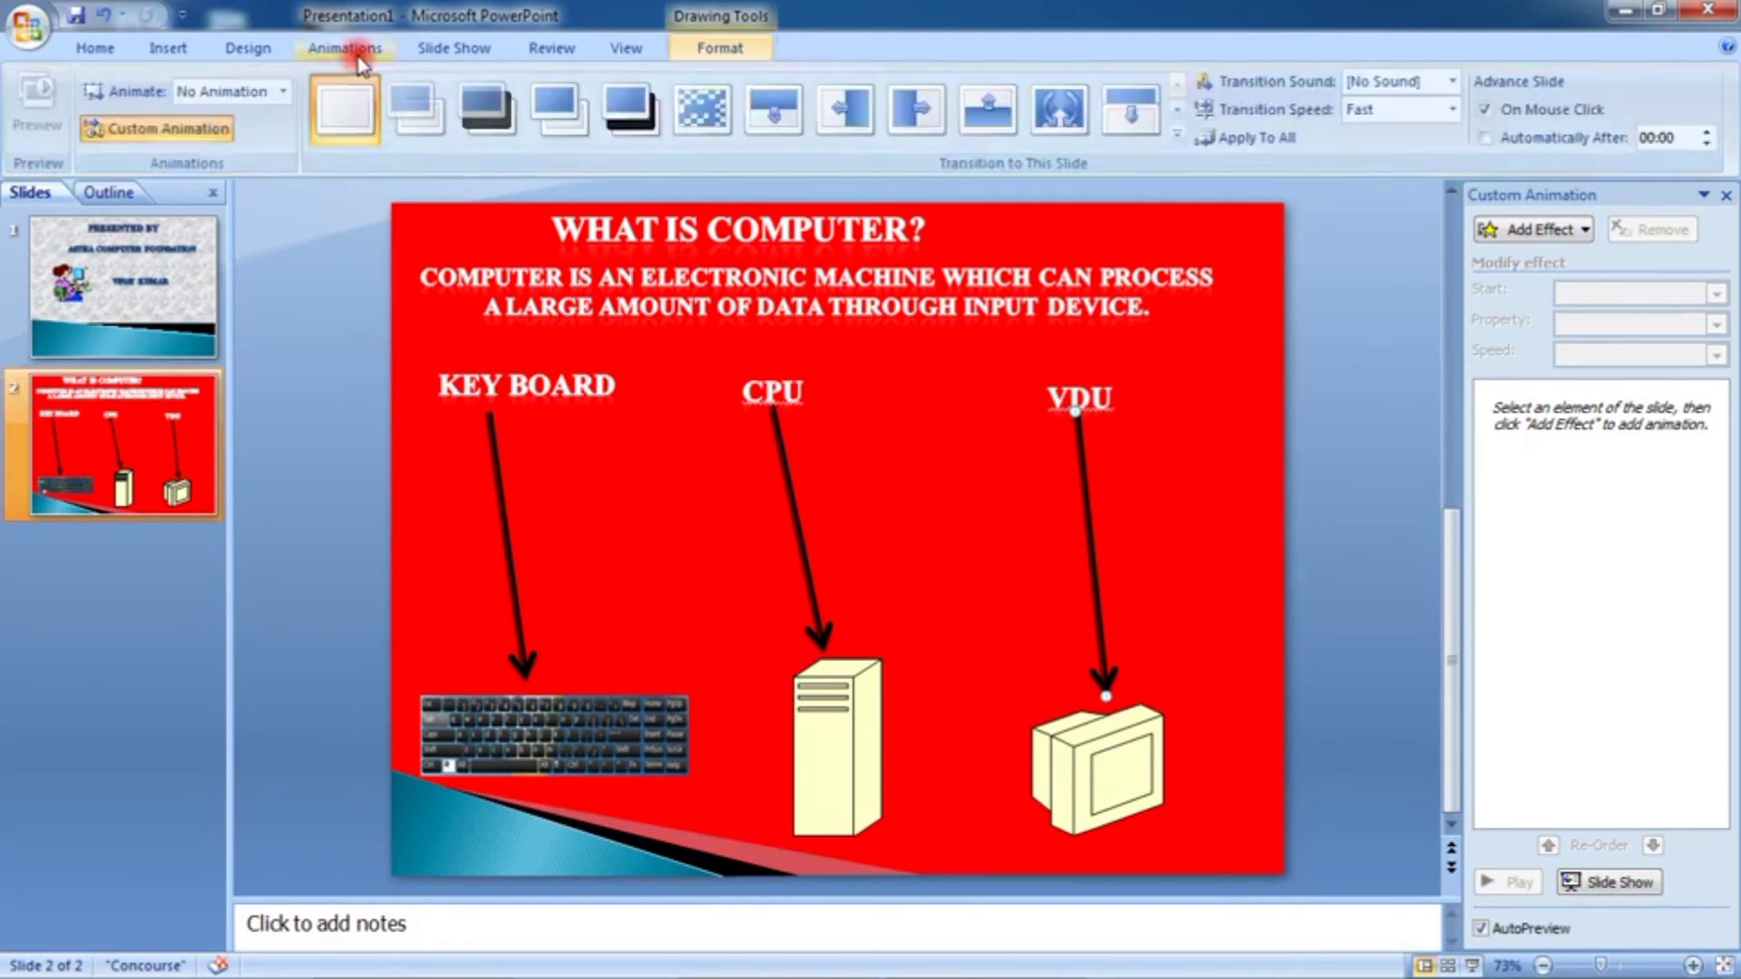
click(1176, 136)
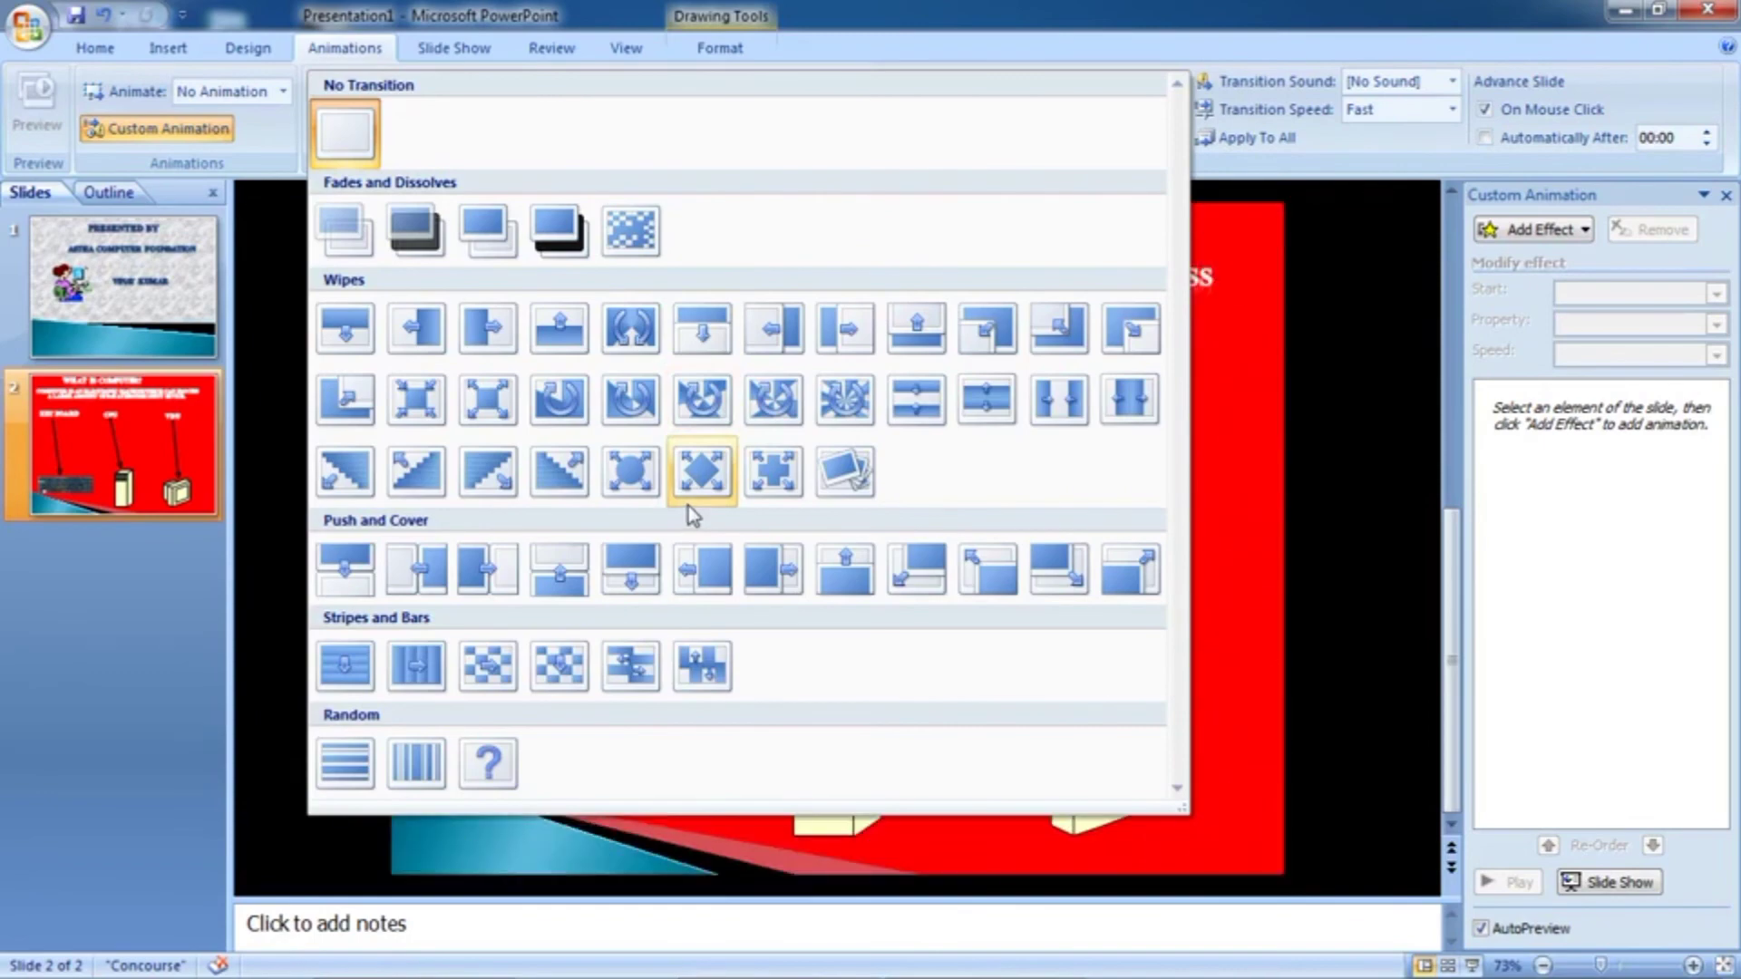
click(686, 474)
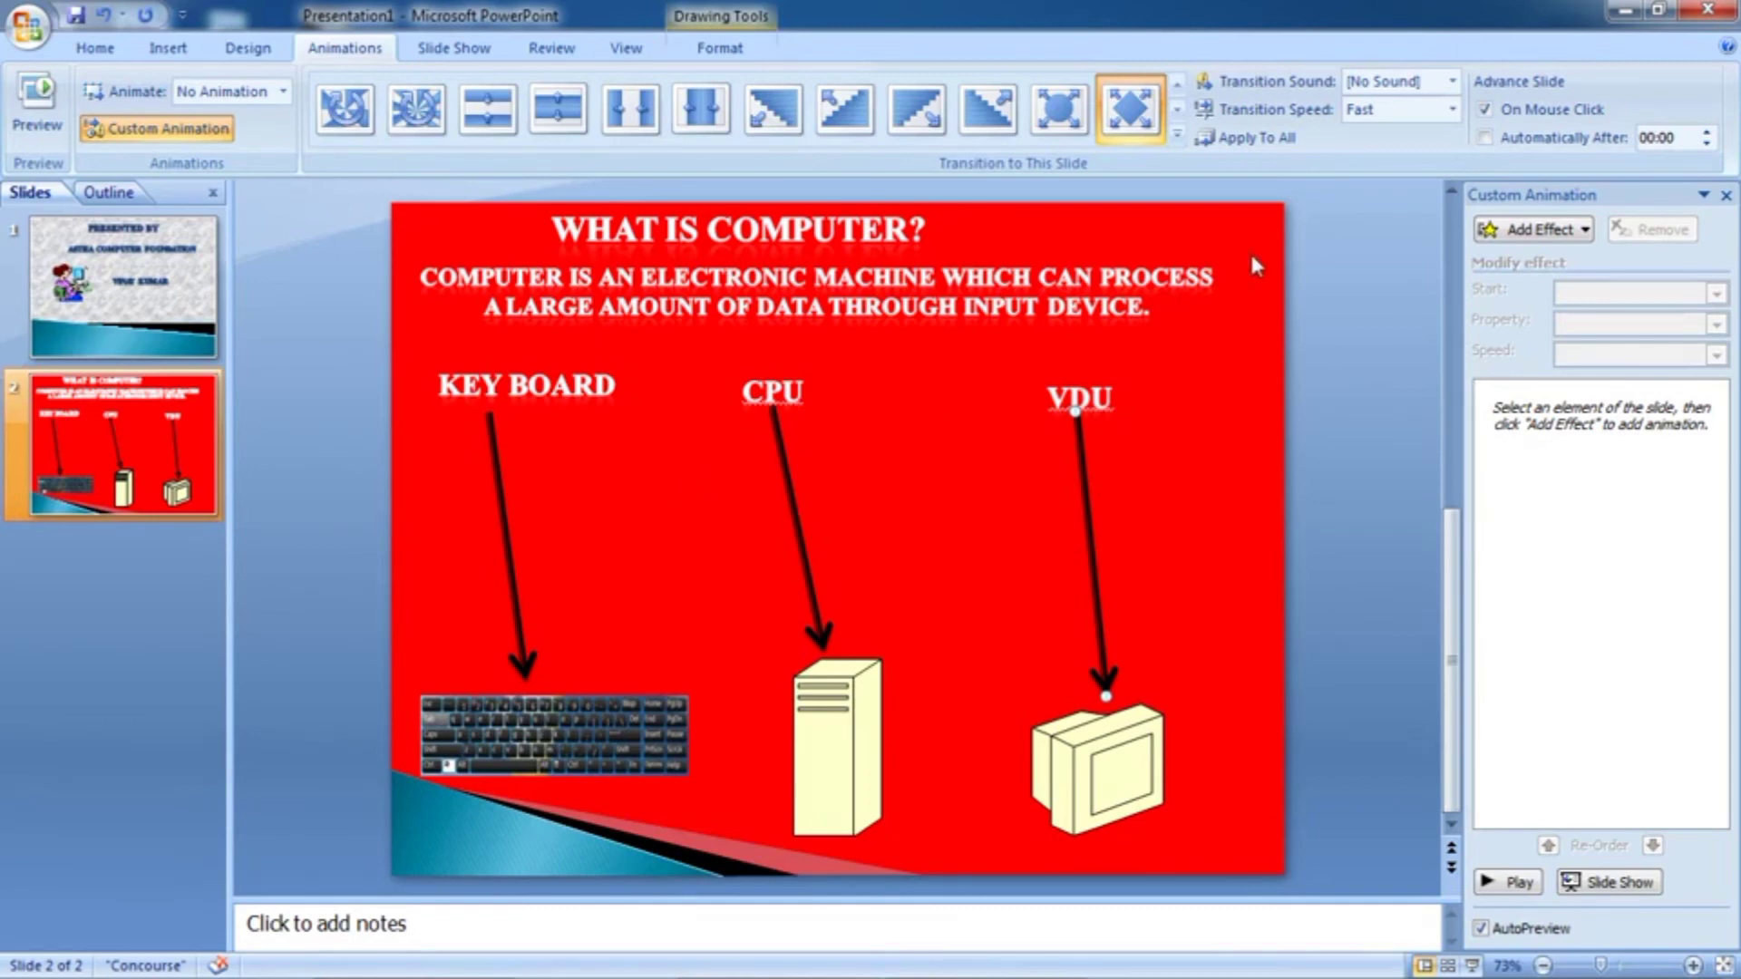
click(1450, 109)
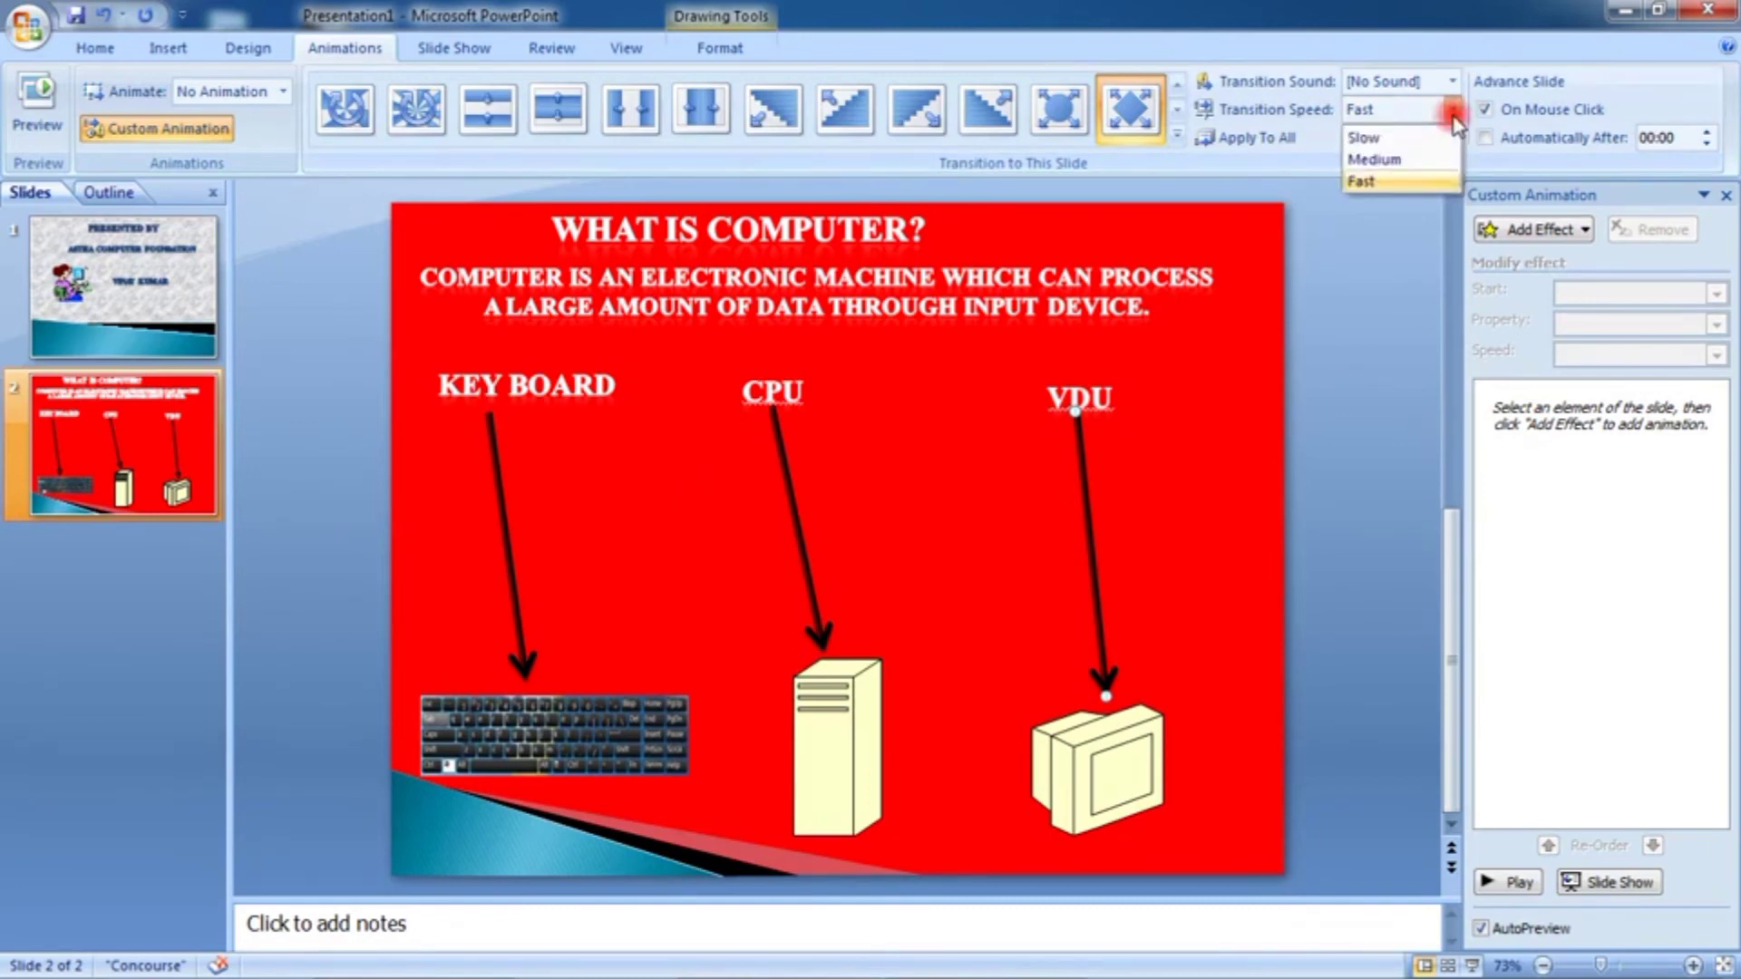
click(1389, 140)
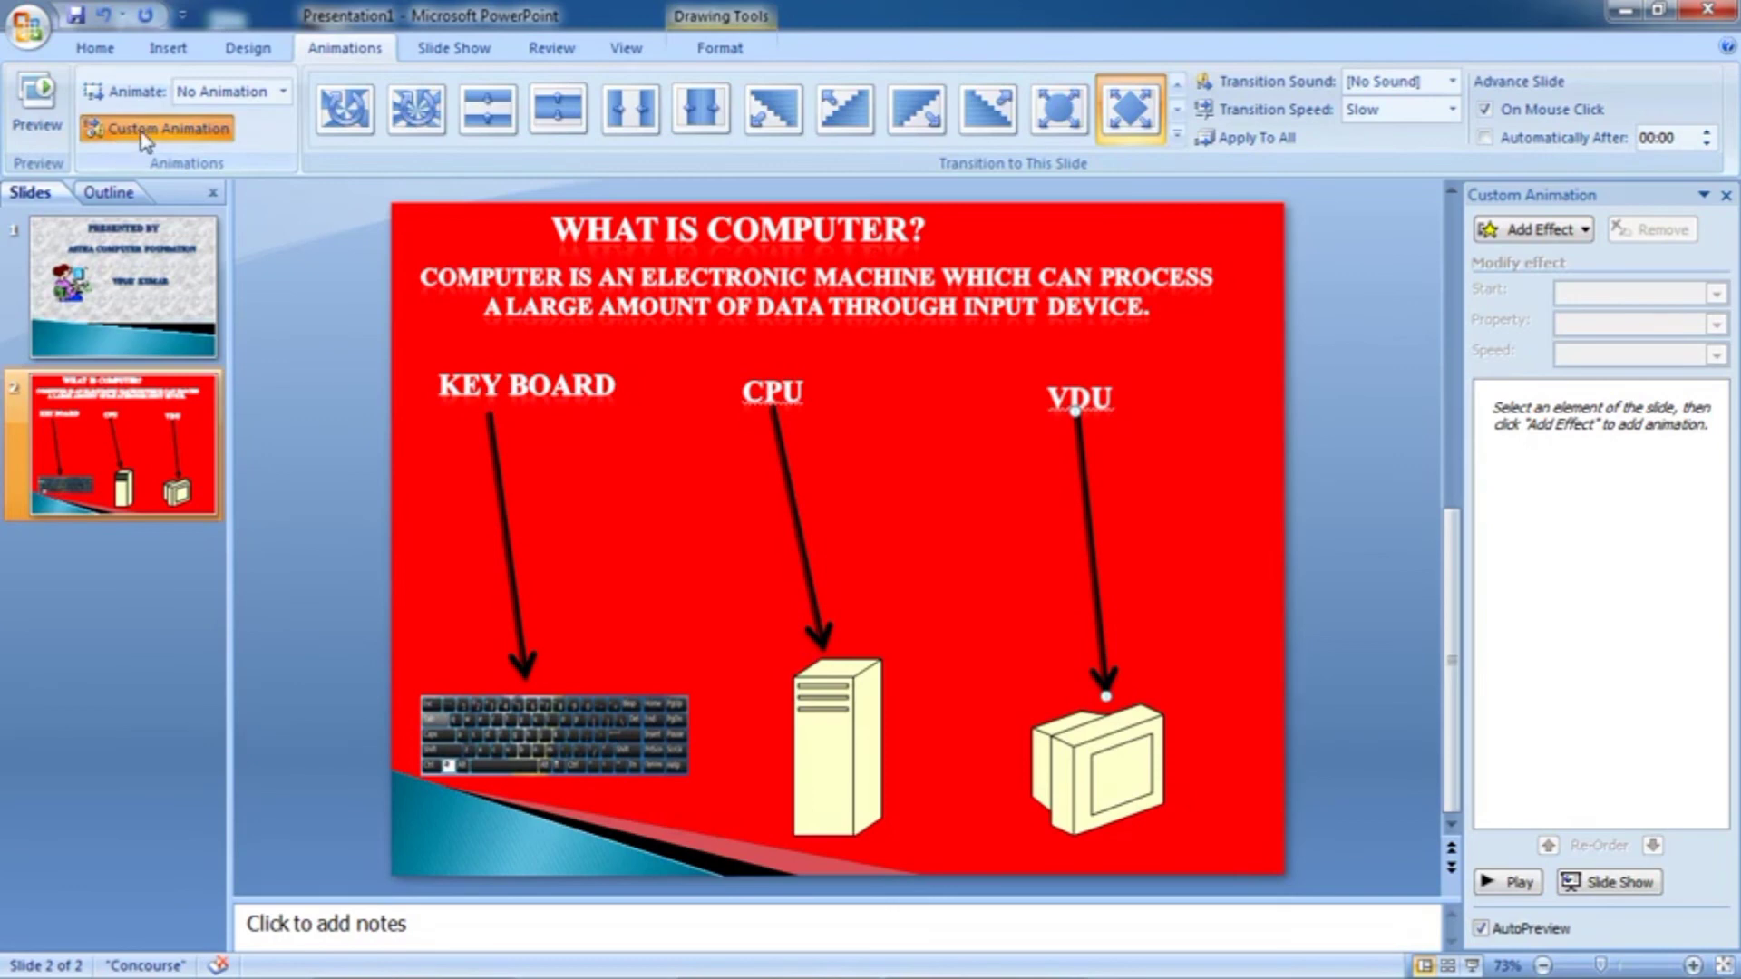
Give the title 'WHAT IS COMPUTER?' a Compress entrance as animation 1
click(584, 238)
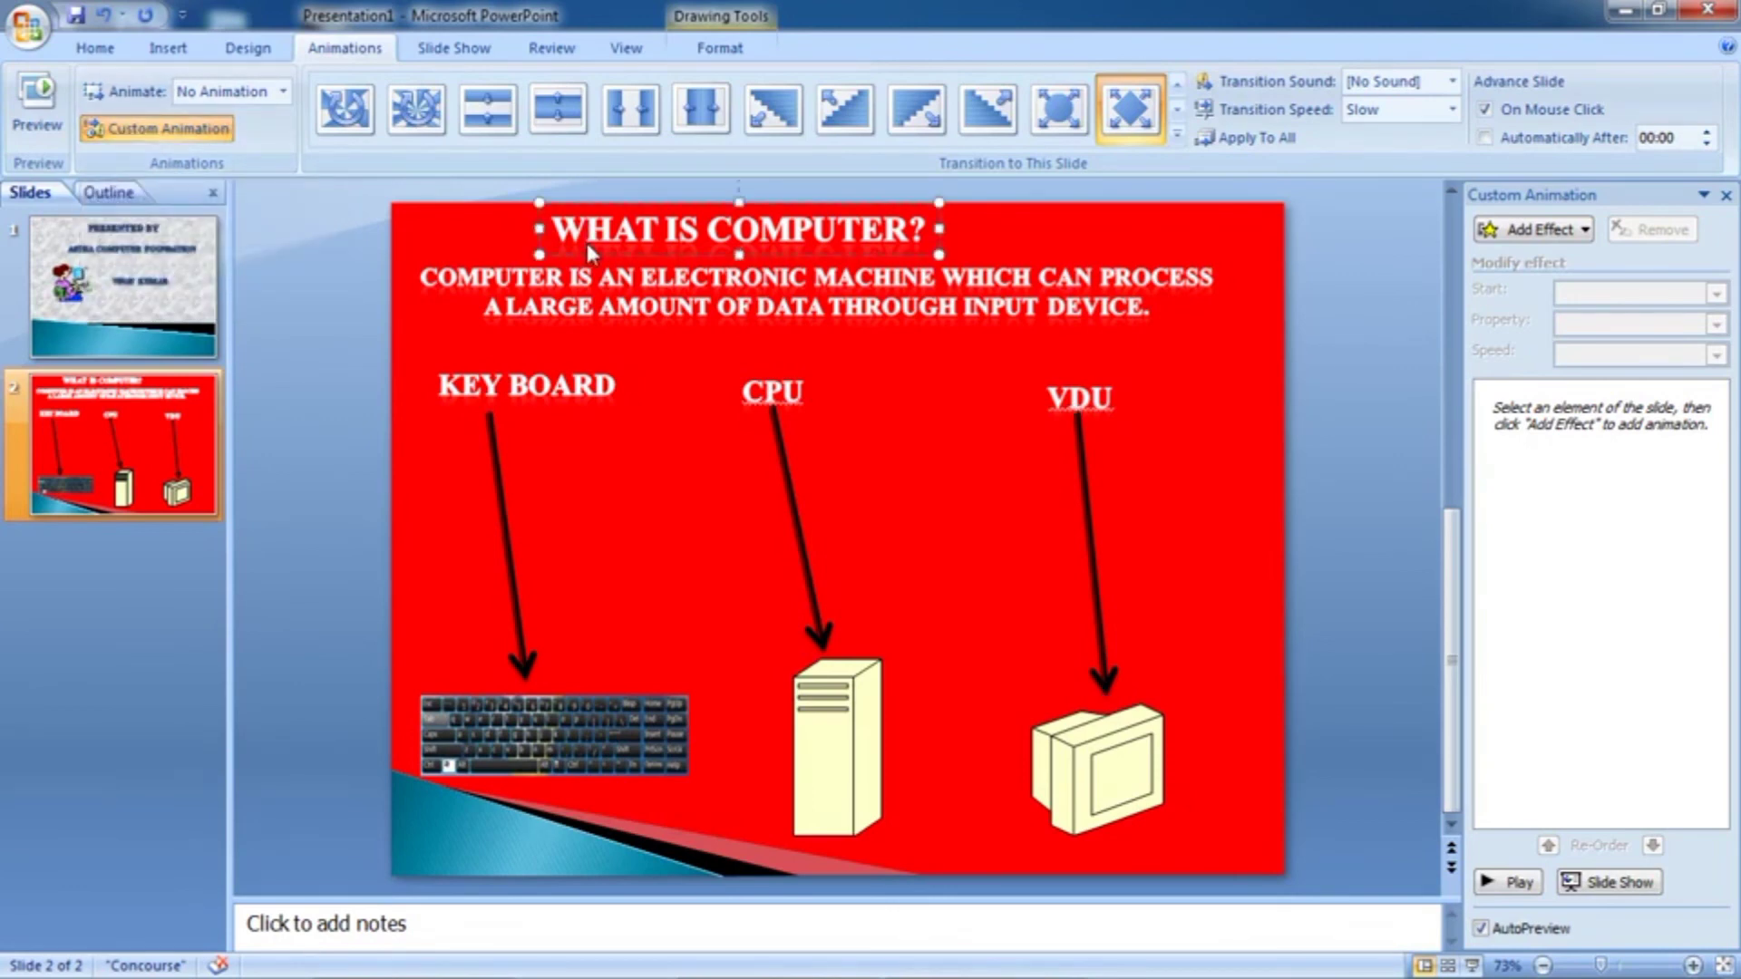
click(1539, 232)
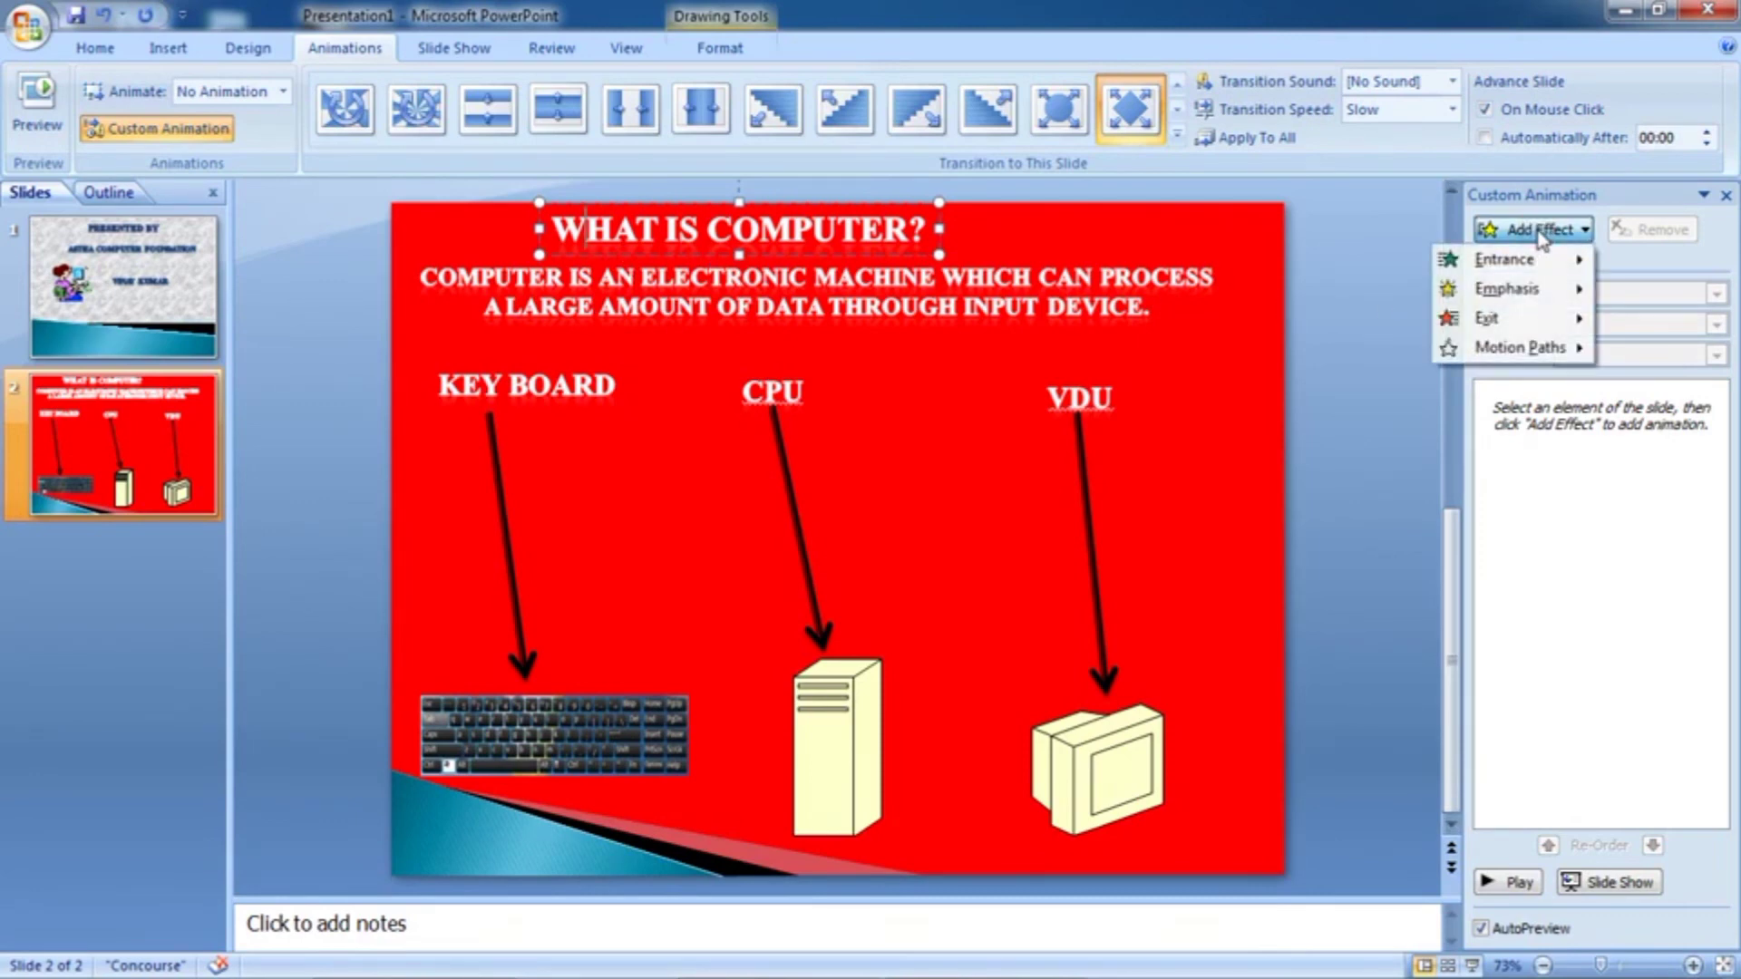
mouse_move(1504, 259)
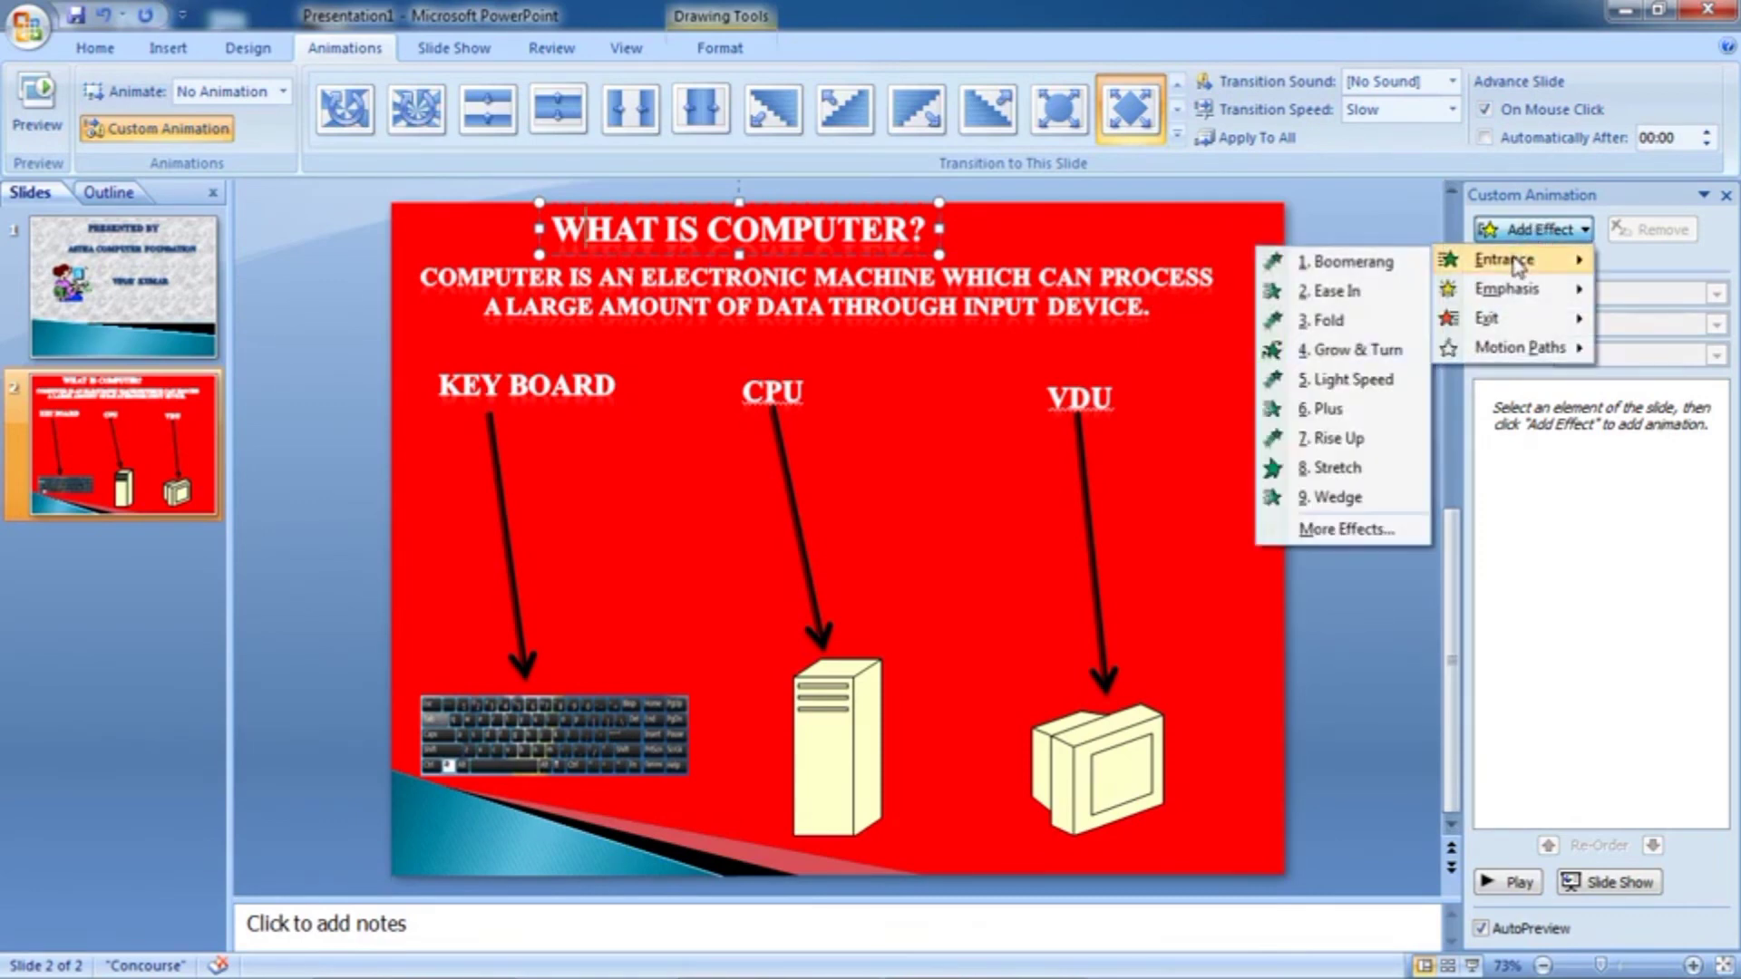
click(1324, 530)
click(1349, 449)
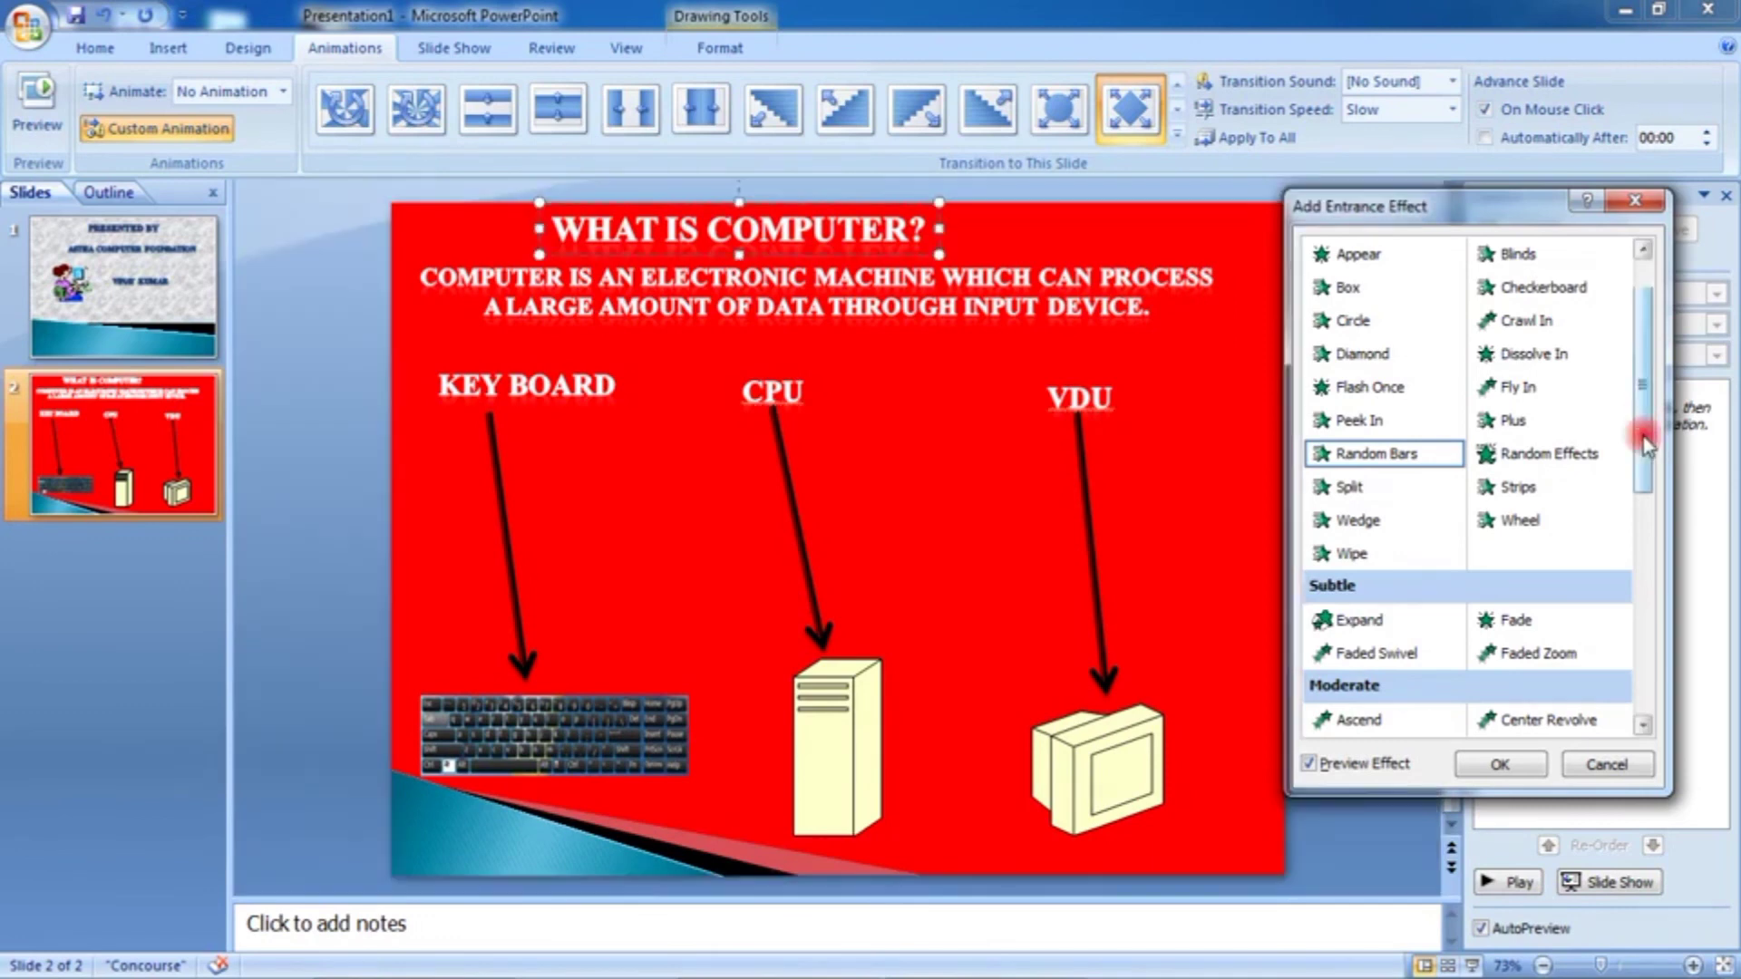
drag(1645, 434, 1629, 544)
click(1532, 522)
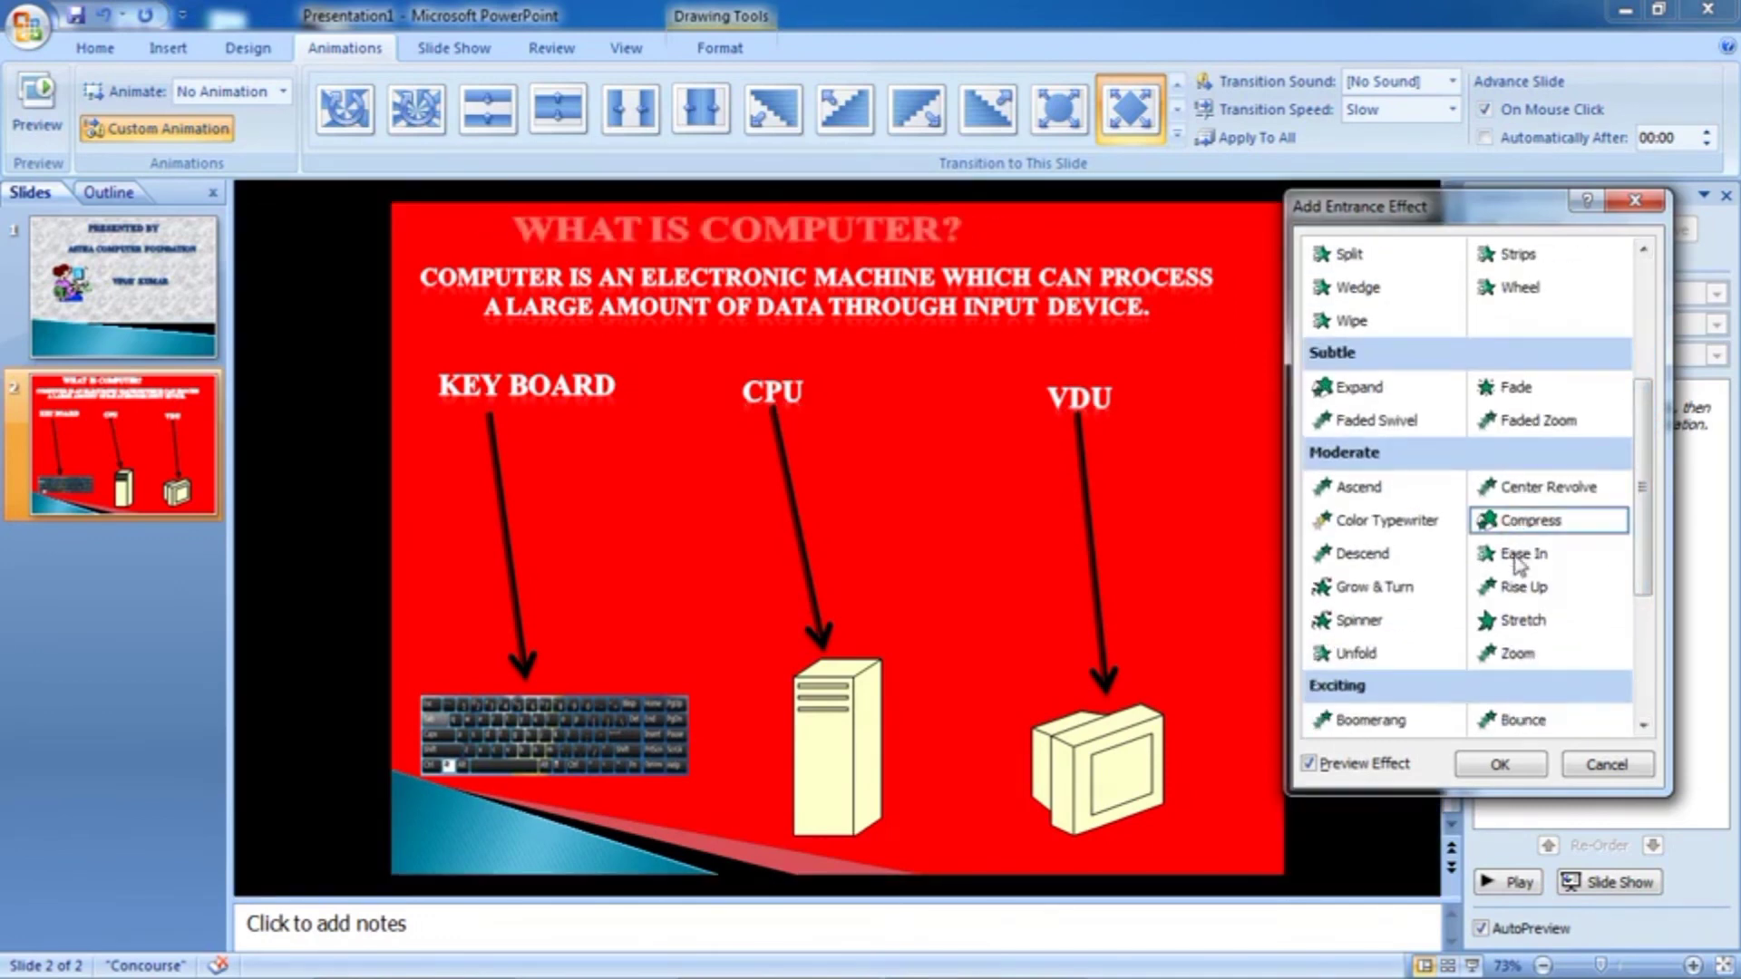
click(1498, 764)
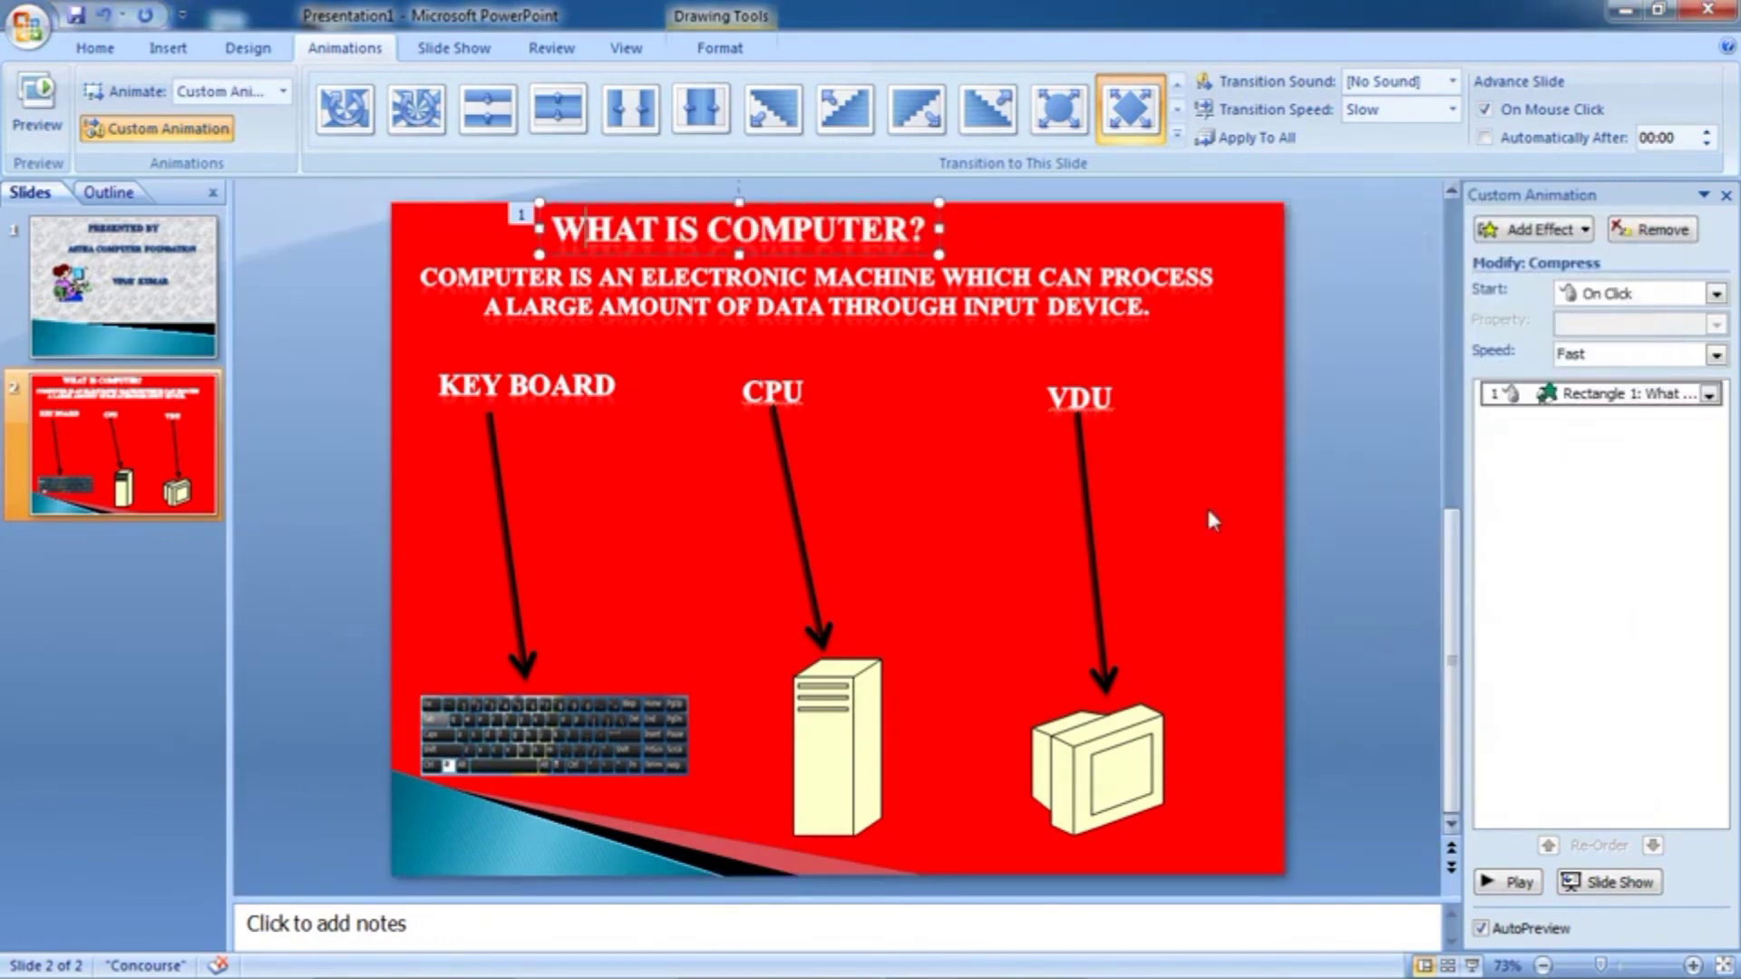
click(986, 315)
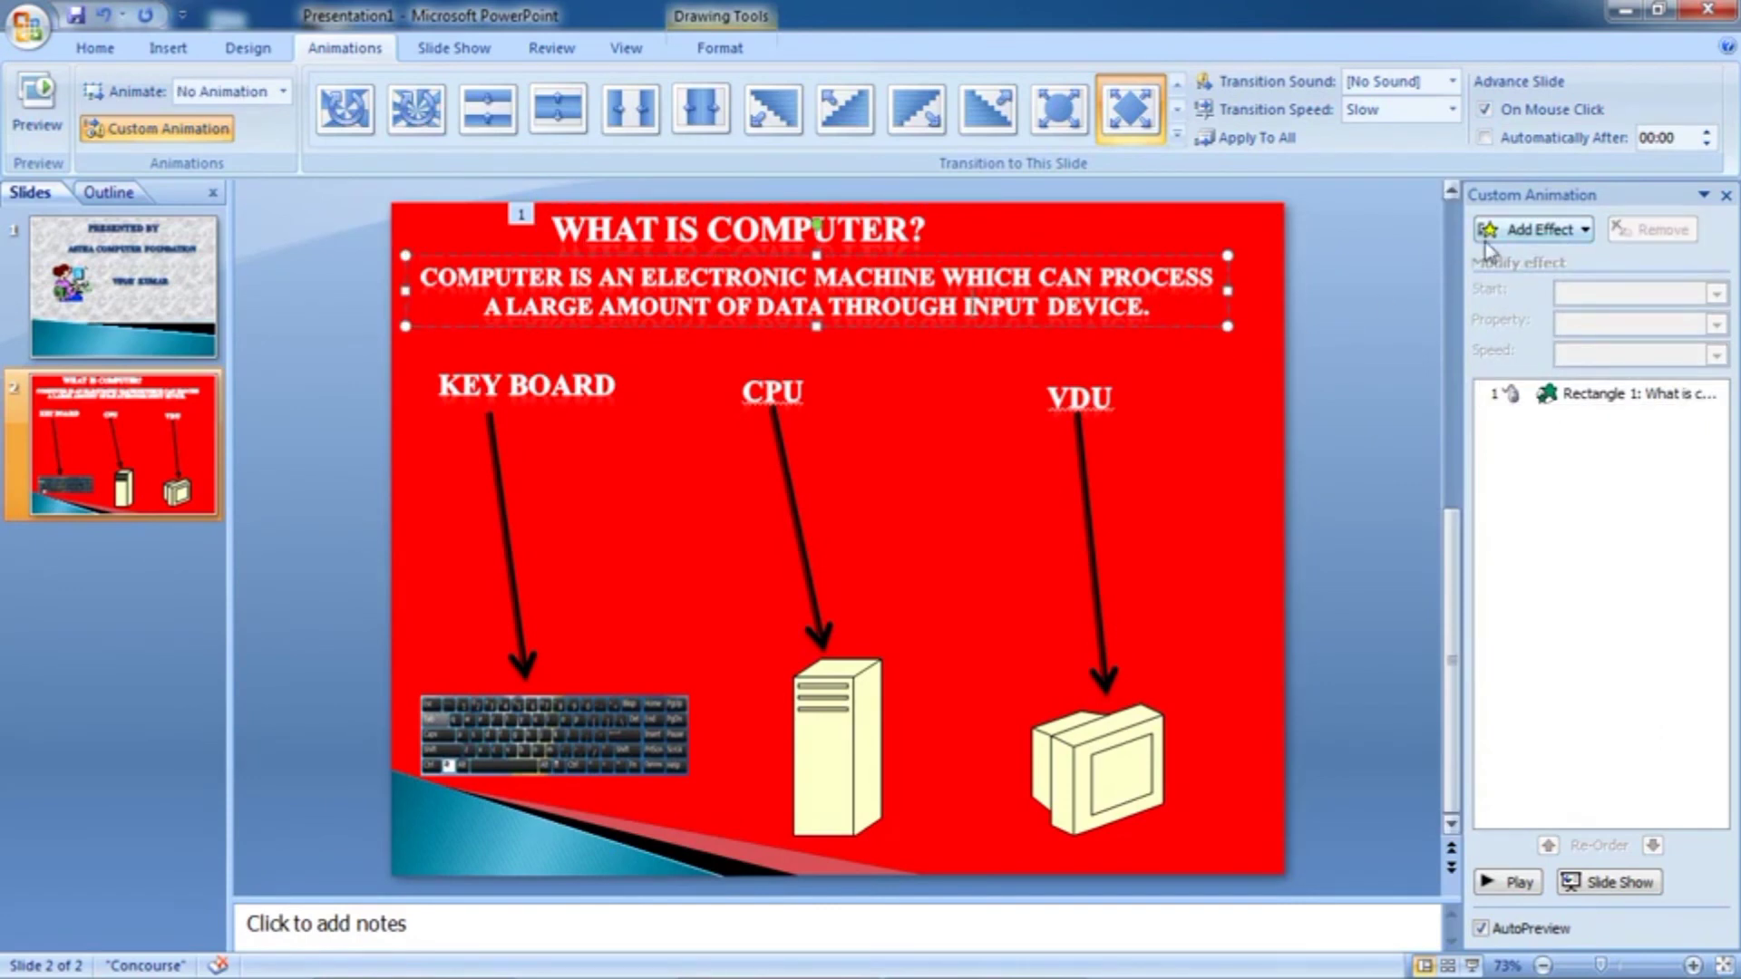
Give the subtitle sentence a Compress entrance as animation 2
click(1532, 230)
mouse_move(1507, 259)
click(1333, 529)
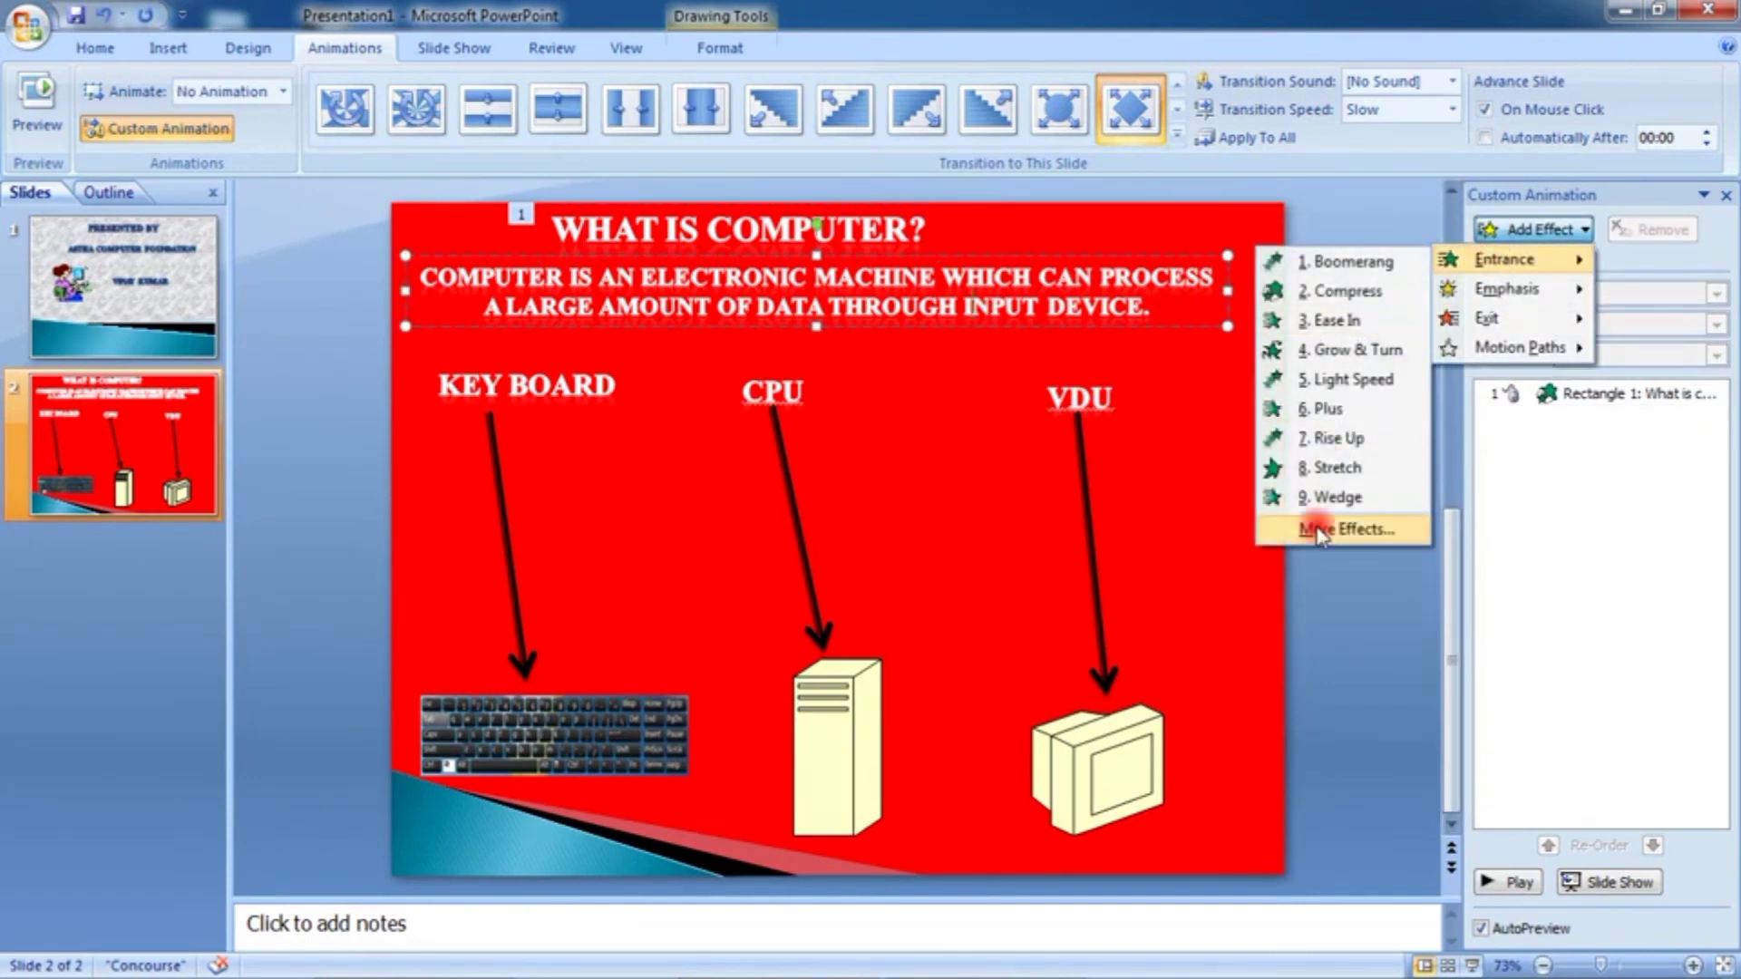
click(1396, 420)
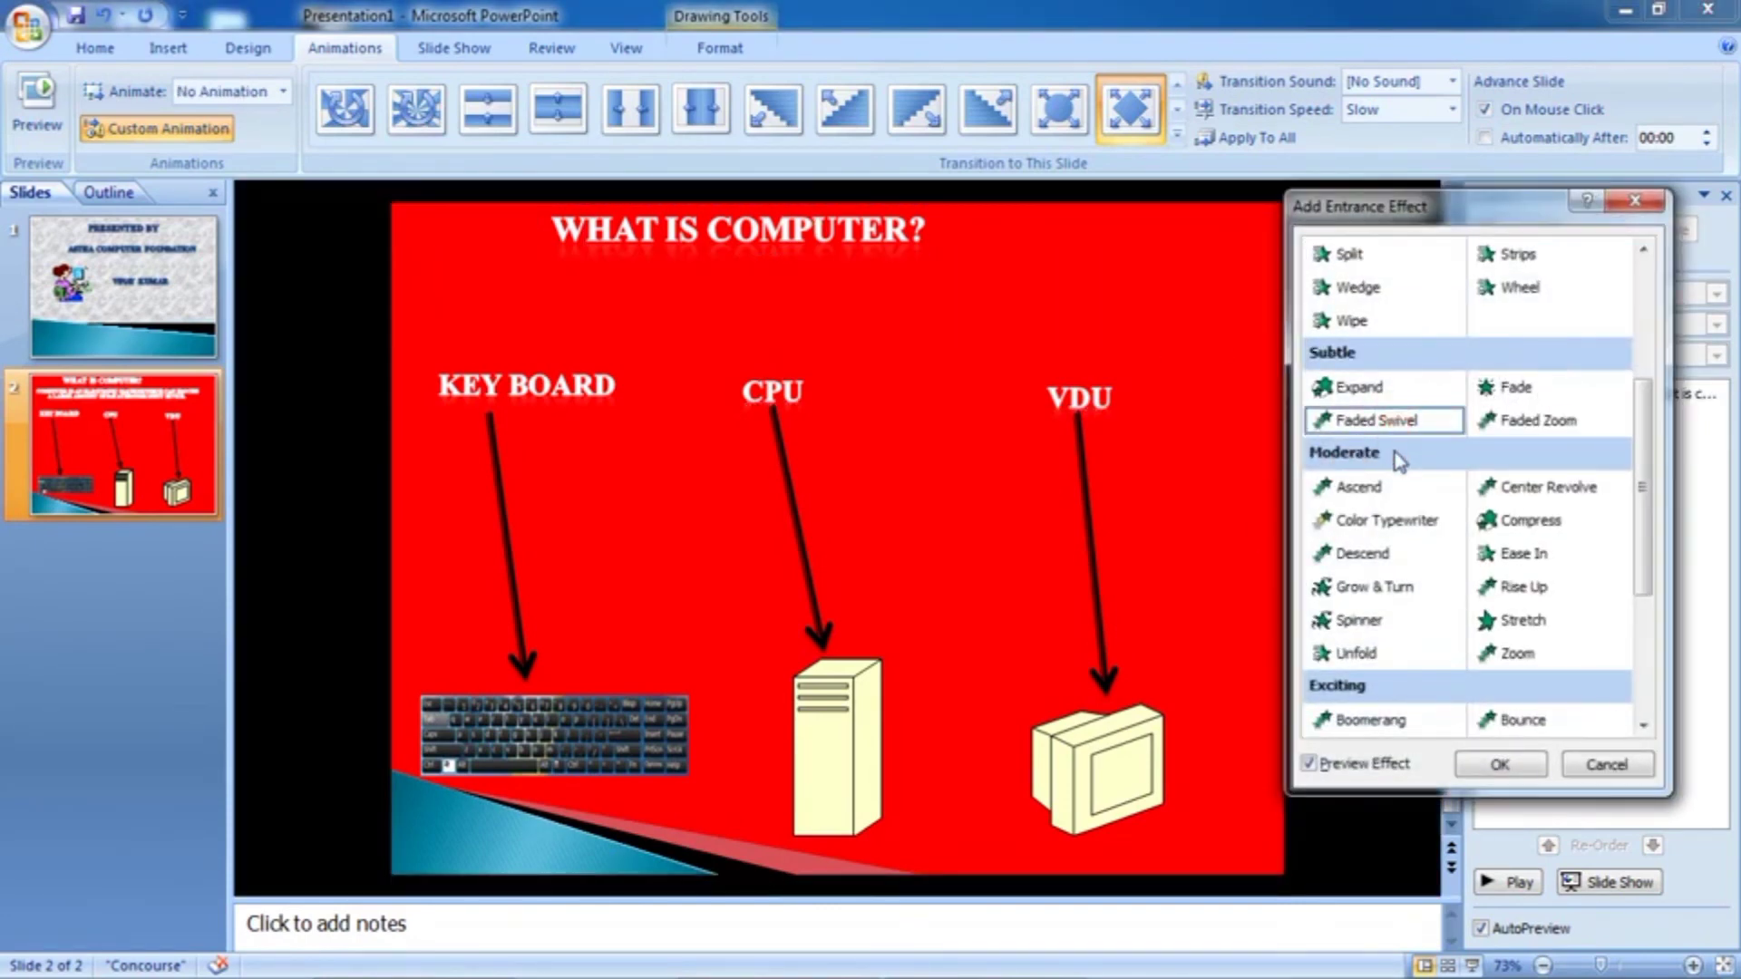
click(1533, 526)
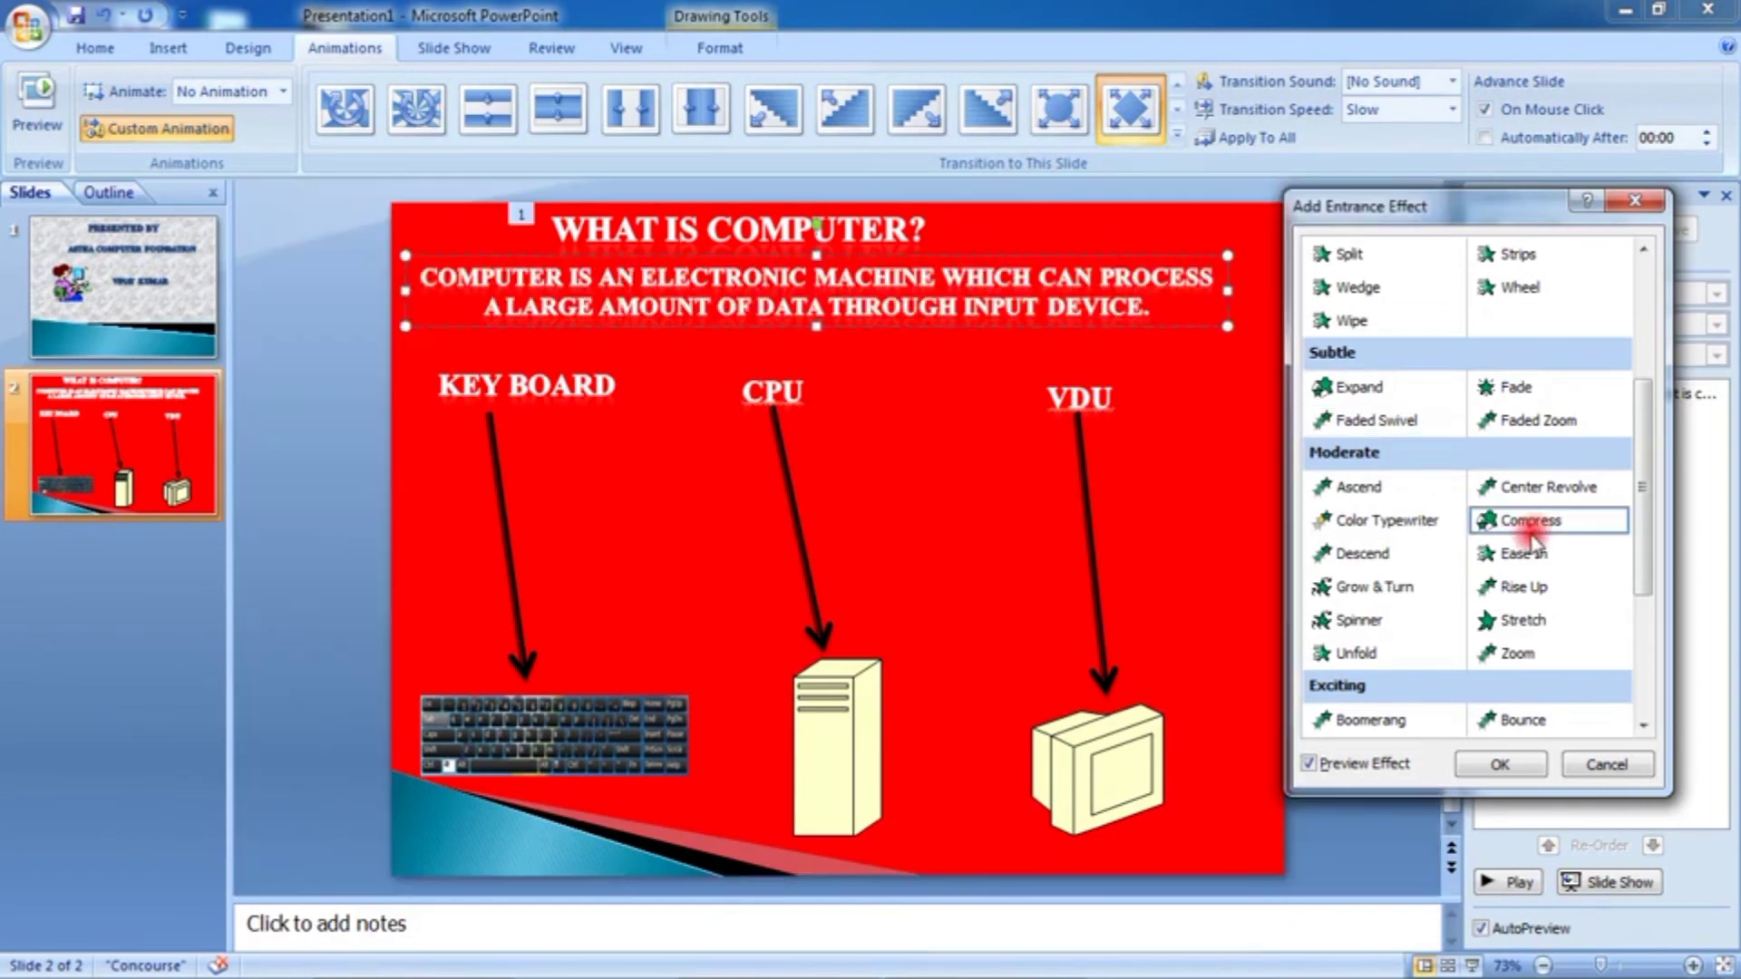
click(1481, 770)
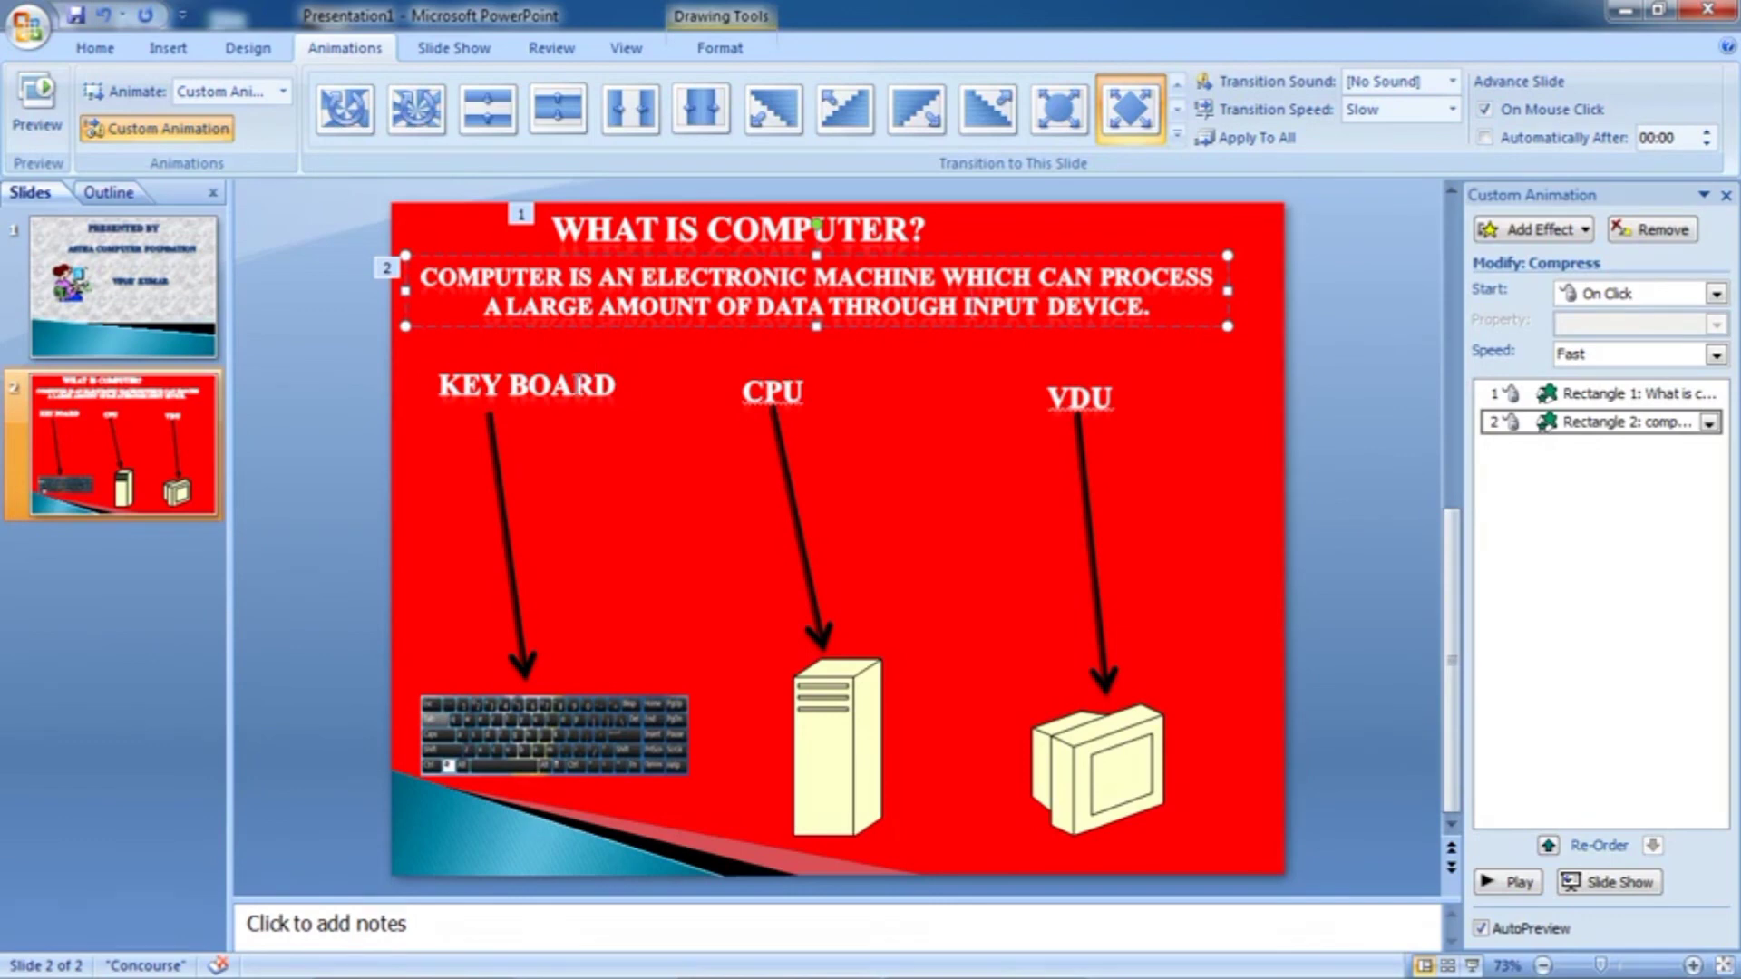
Give the KEY BOARD label a Descend entrance as animation 3
click(573, 385)
click(1494, 234)
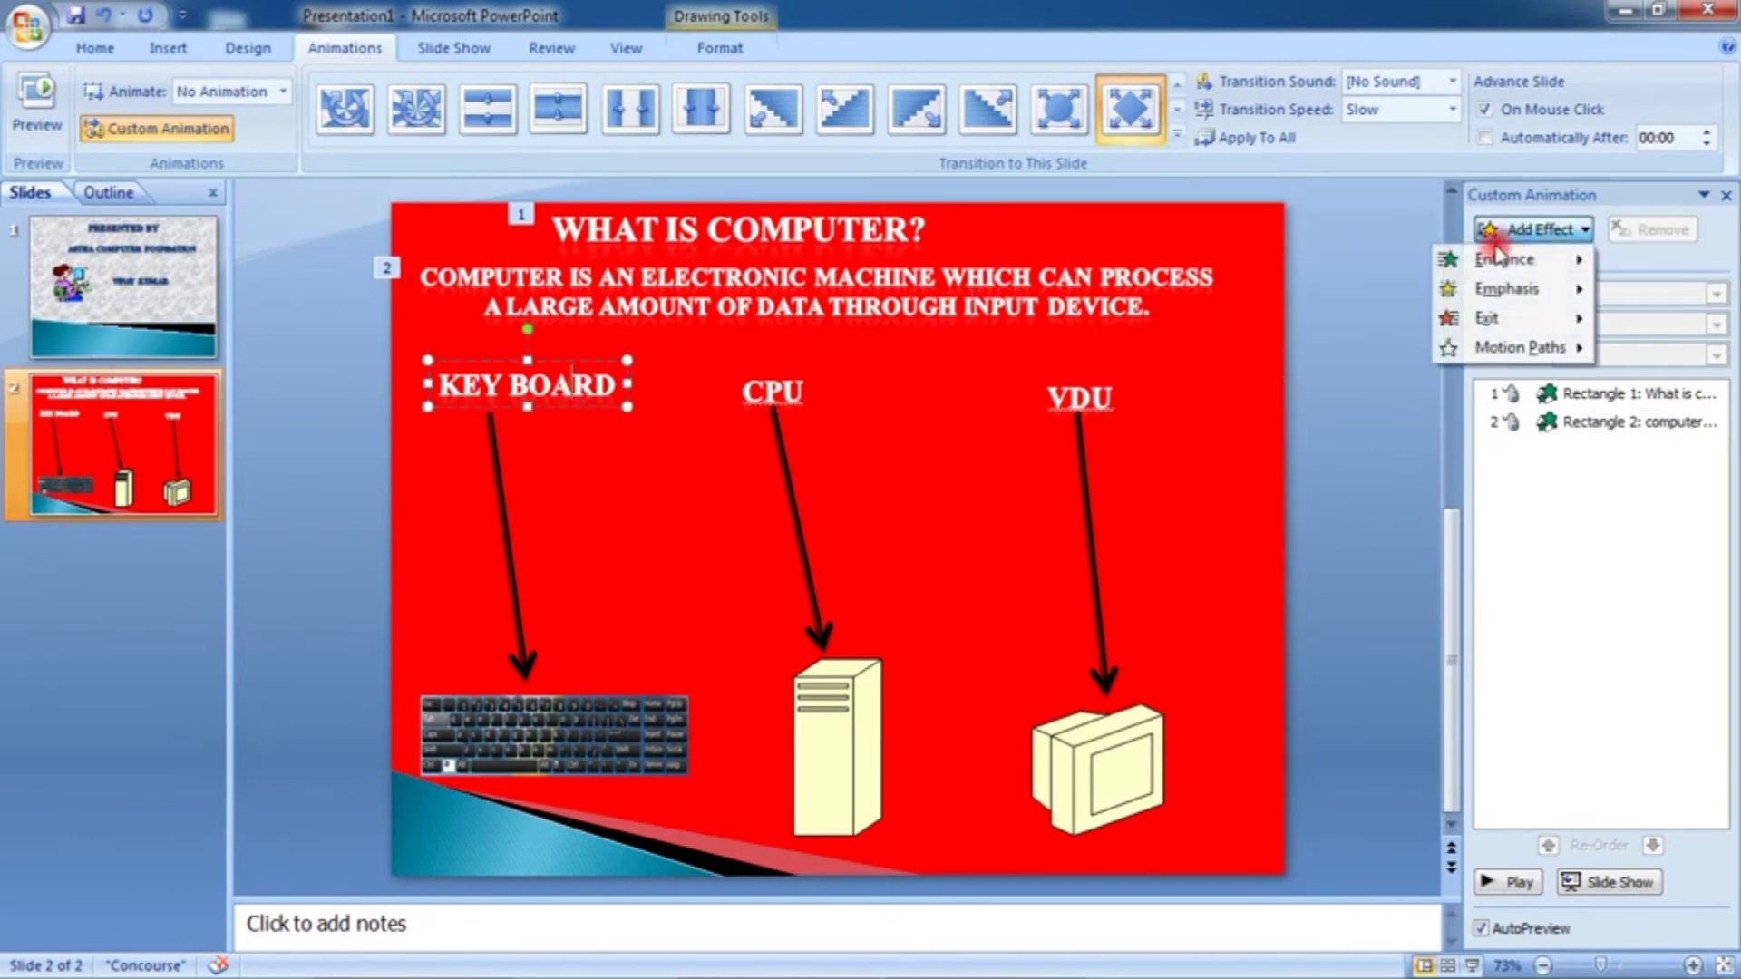
mouse_move(1505, 258)
click(1296, 530)
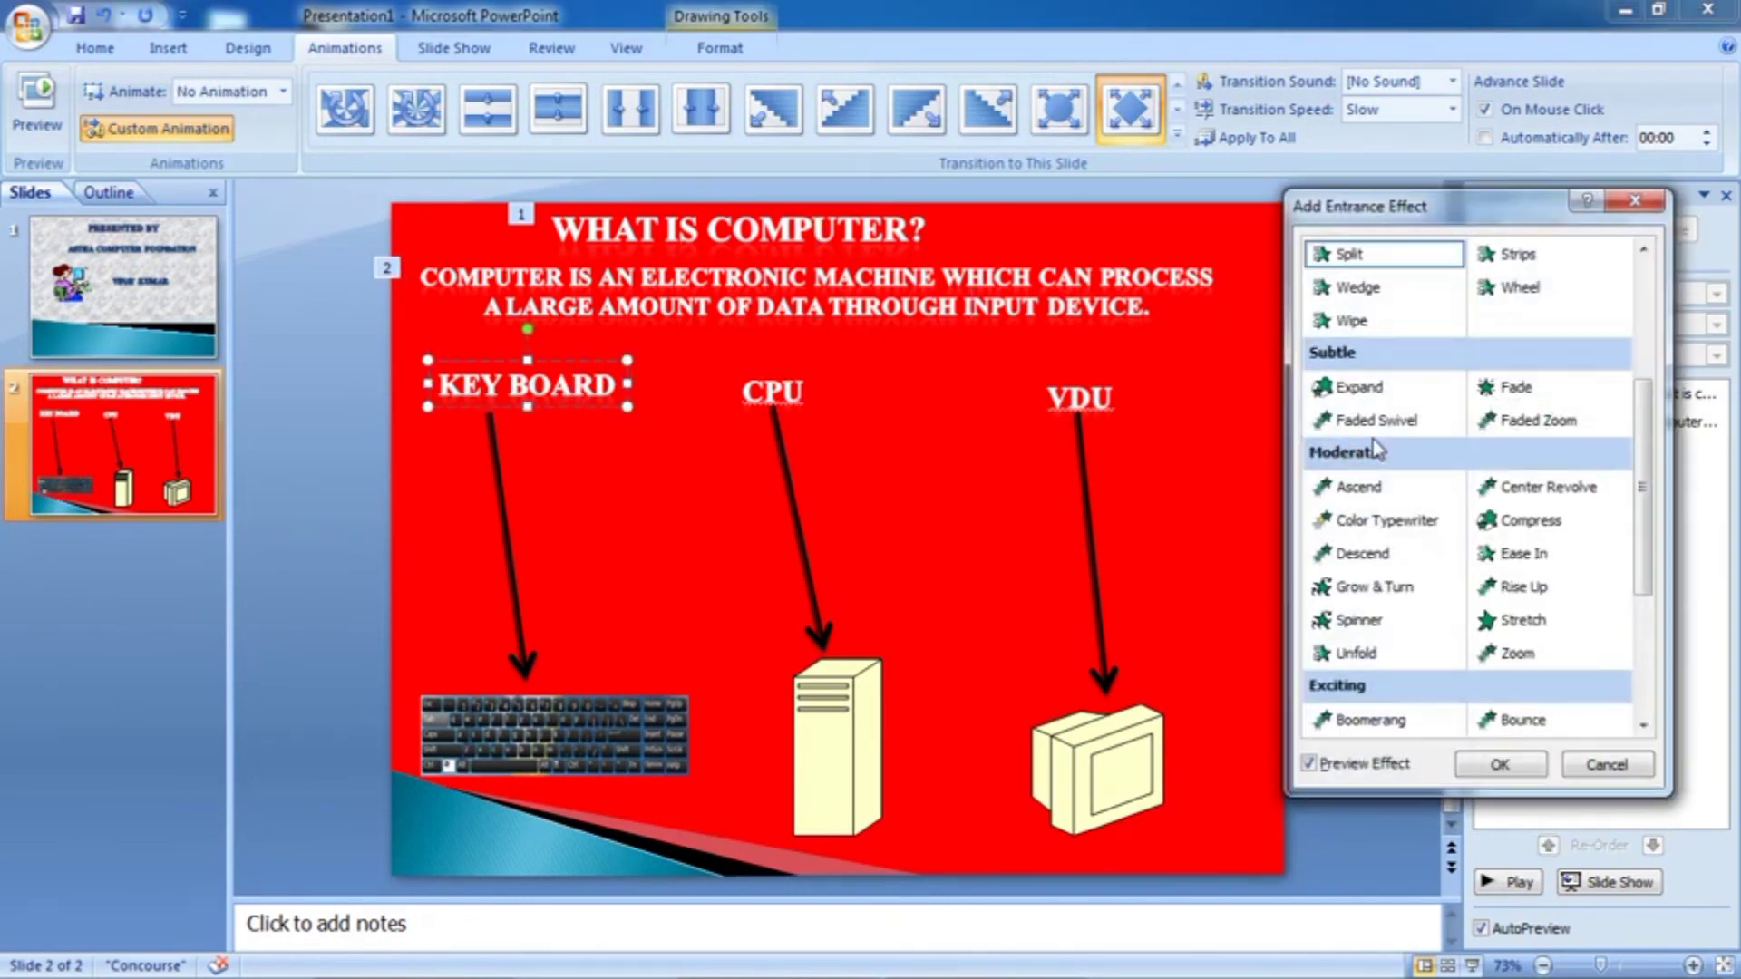
click(1375, 423)
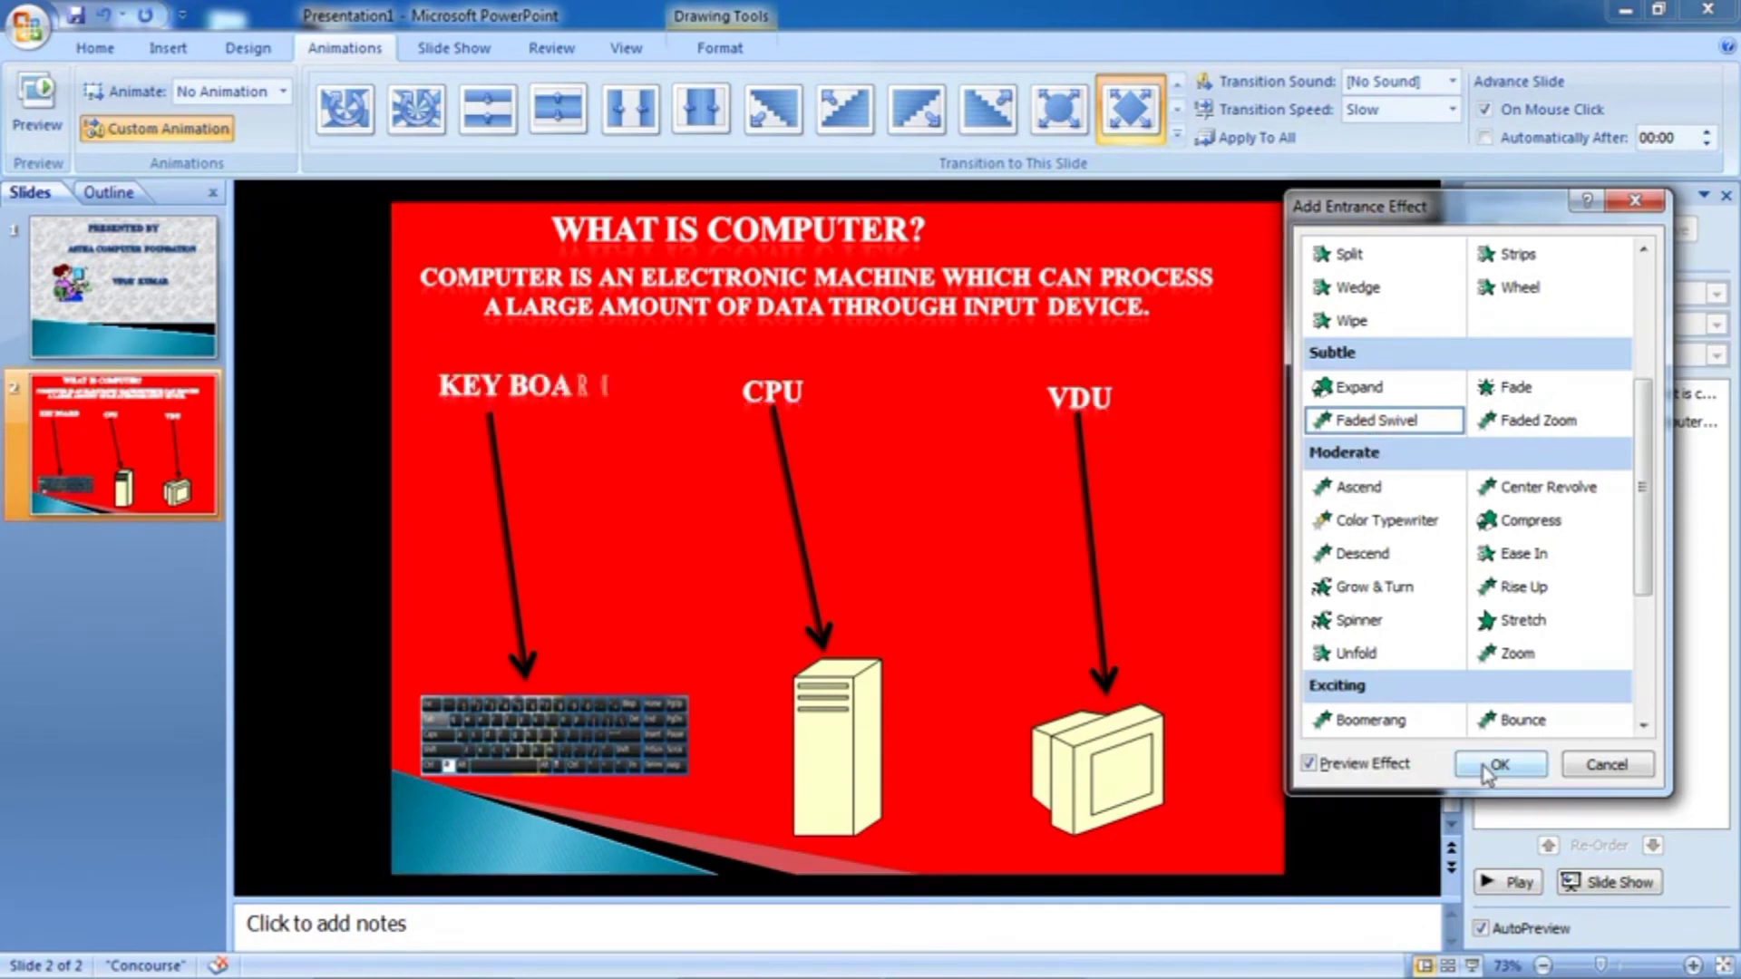
click(1360, 554)
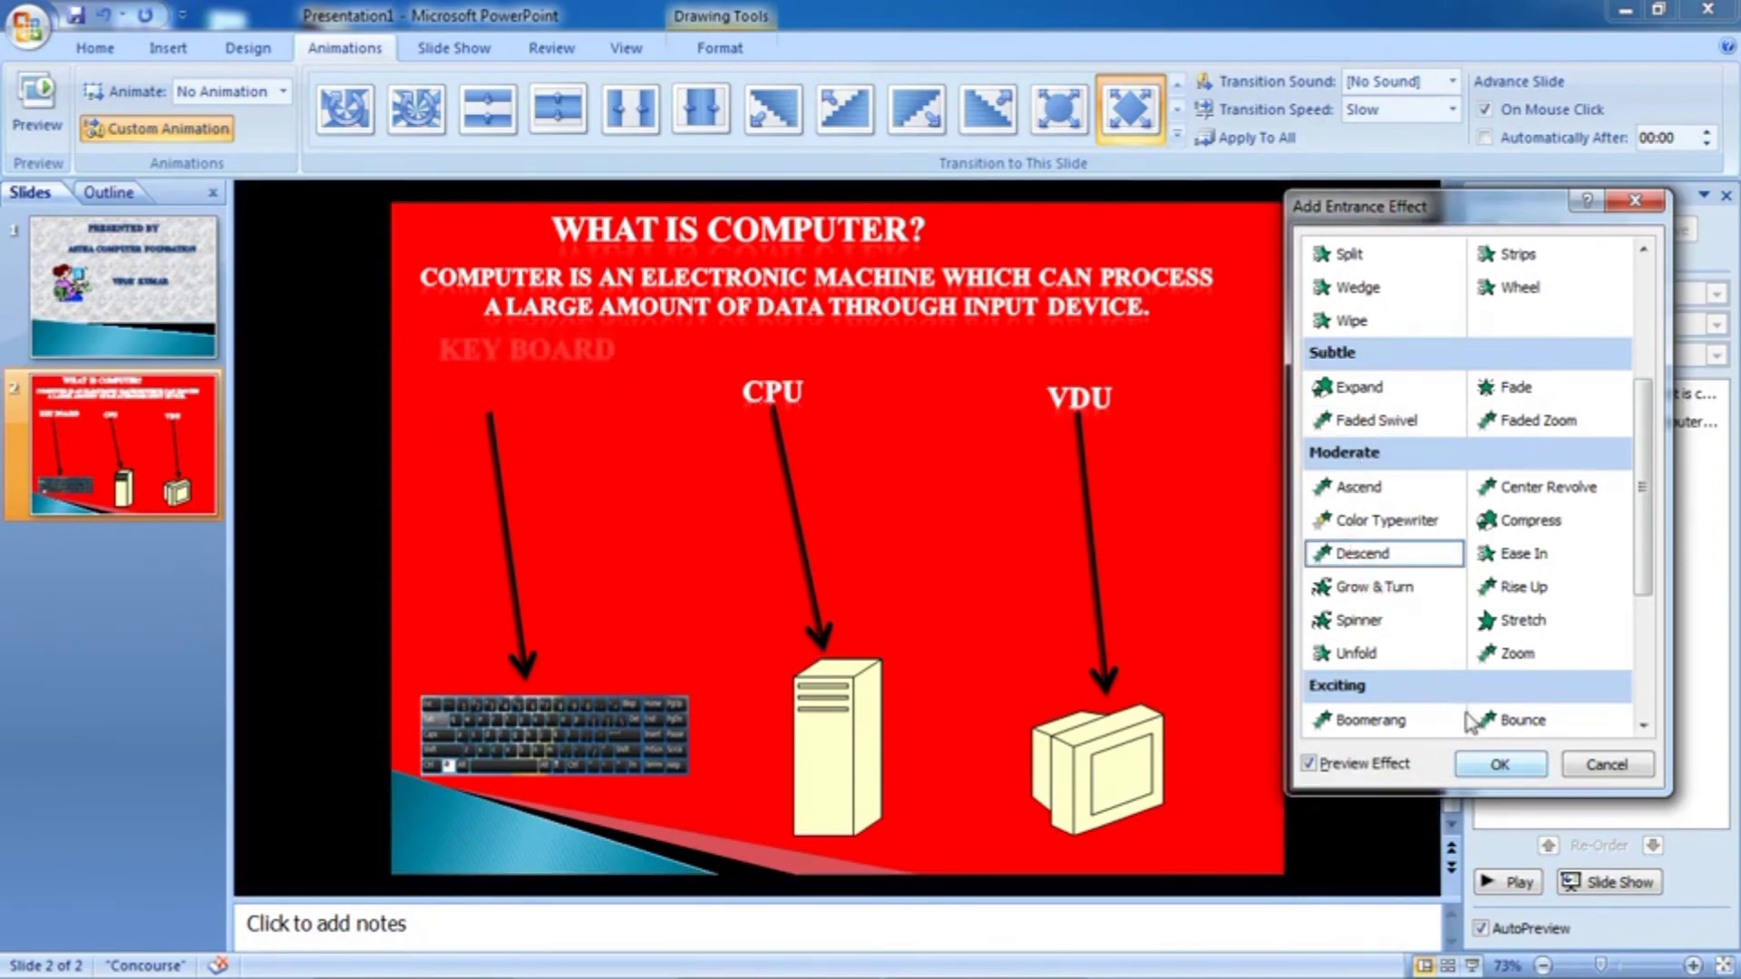
click(1498, 764)
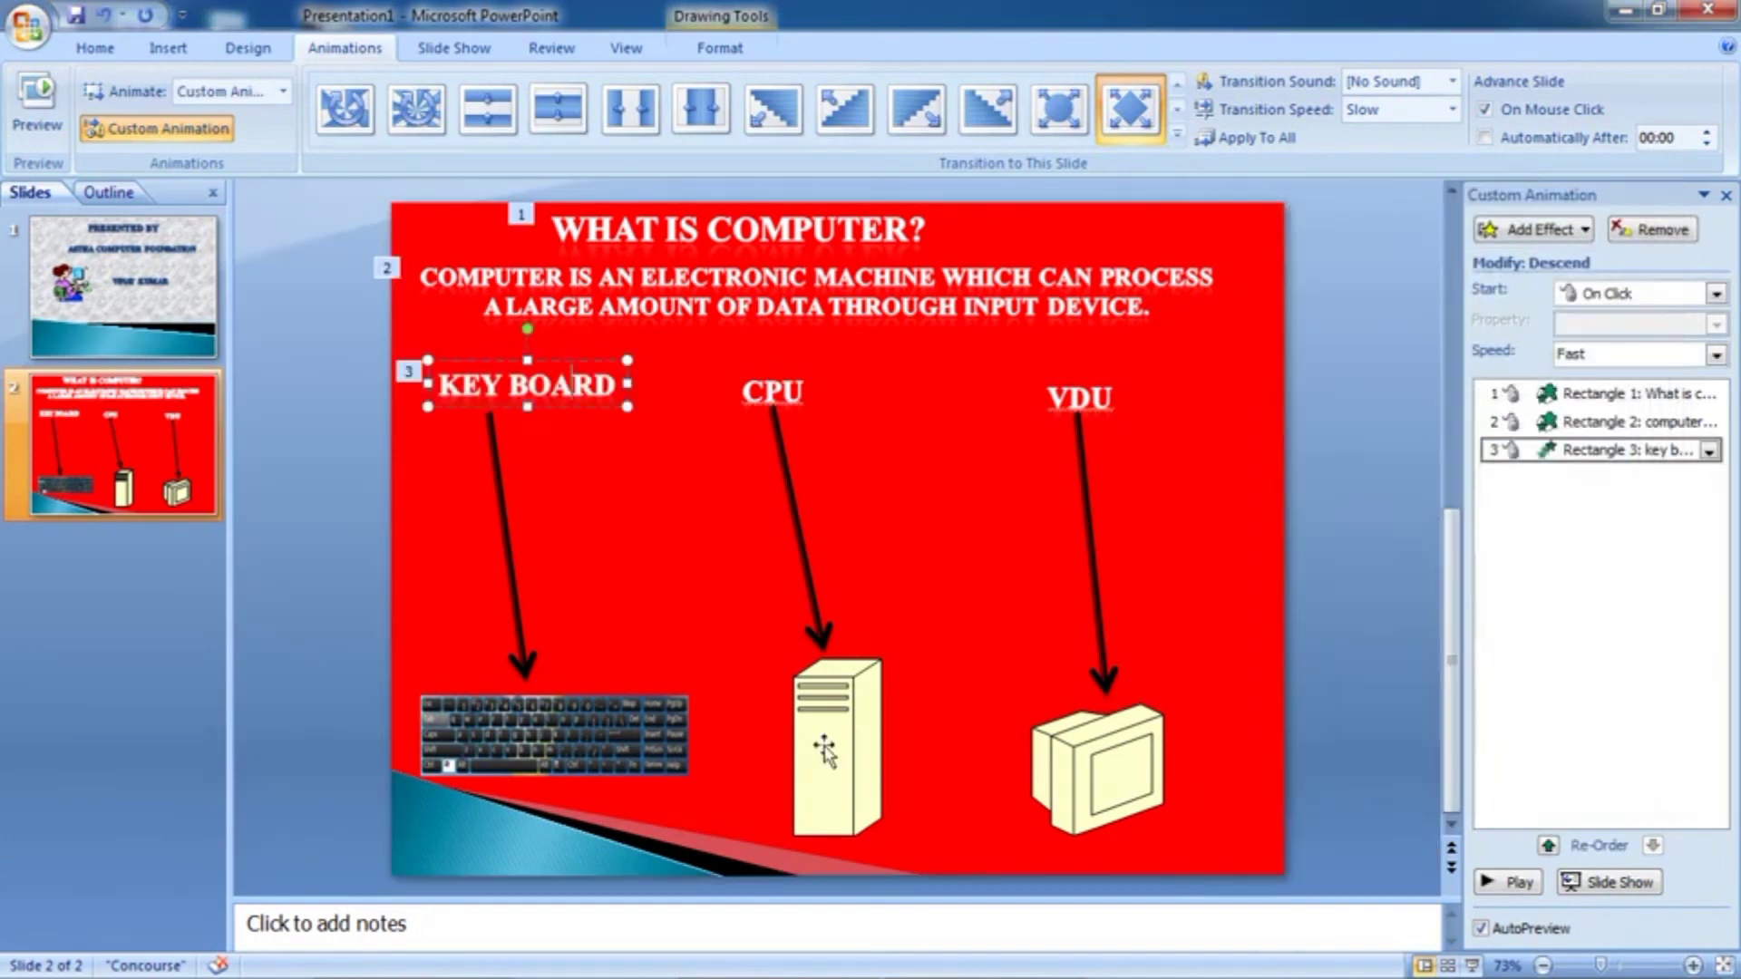
Make the keyboard picture fade in as animation 4
click(534, 743)
click(1533, 229)
mouse_move(1510, 258)
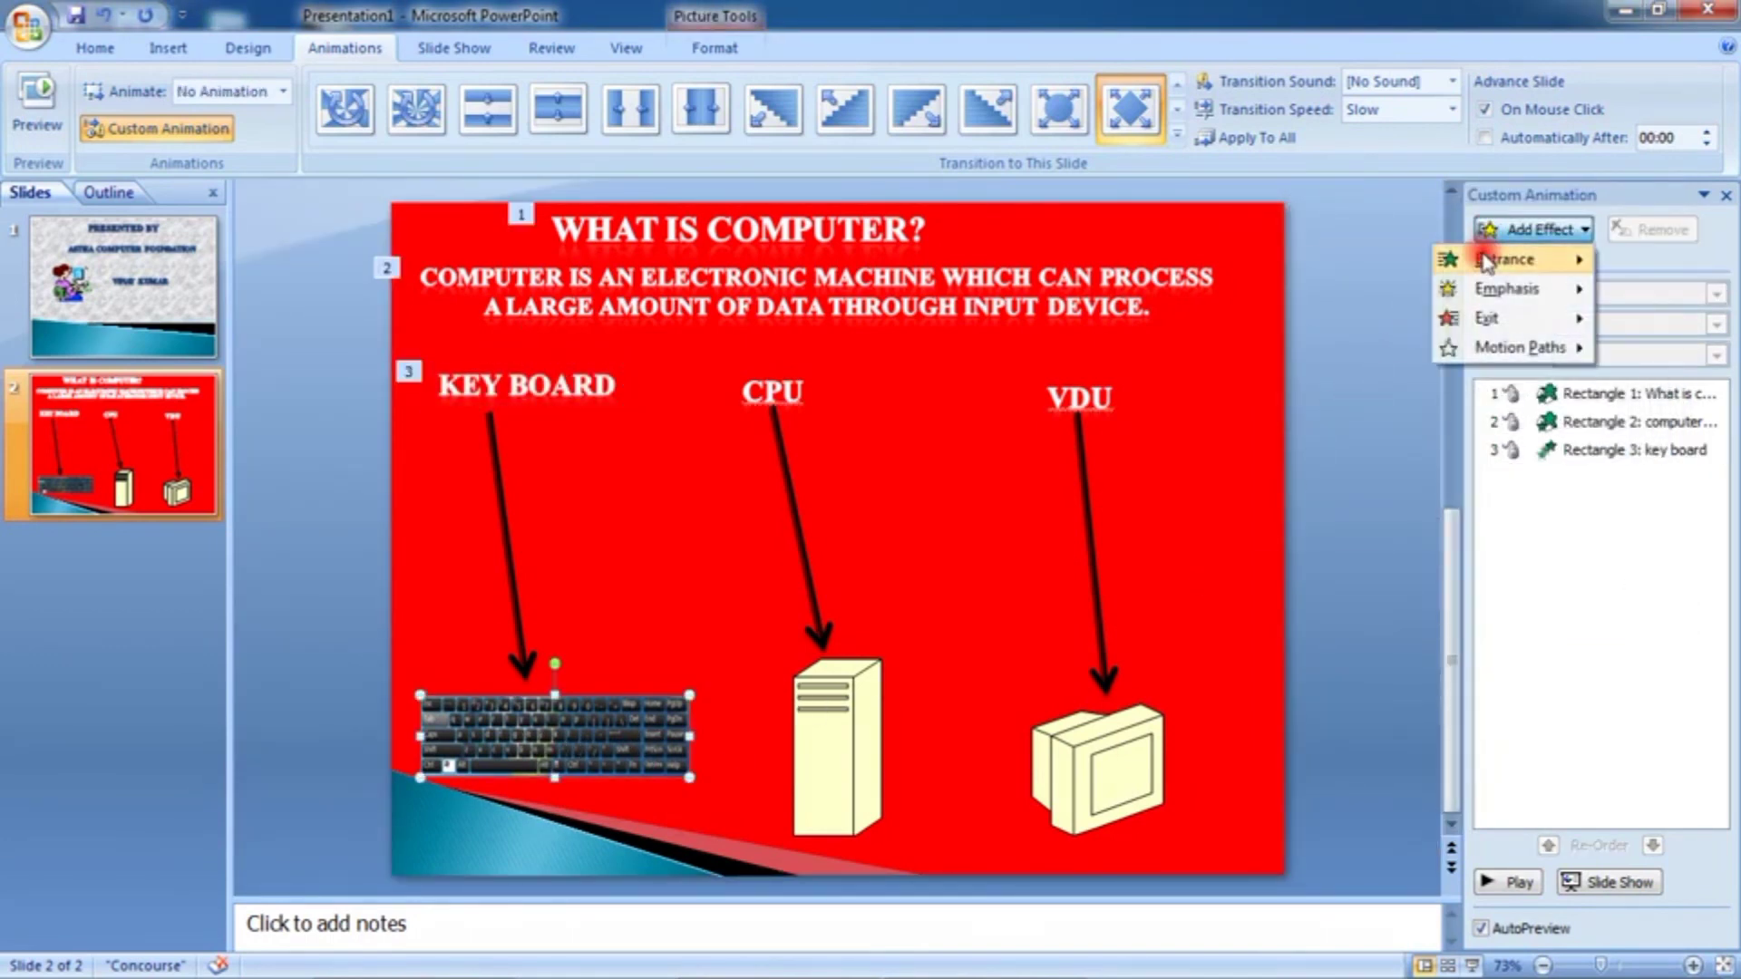
click(1346, 529)
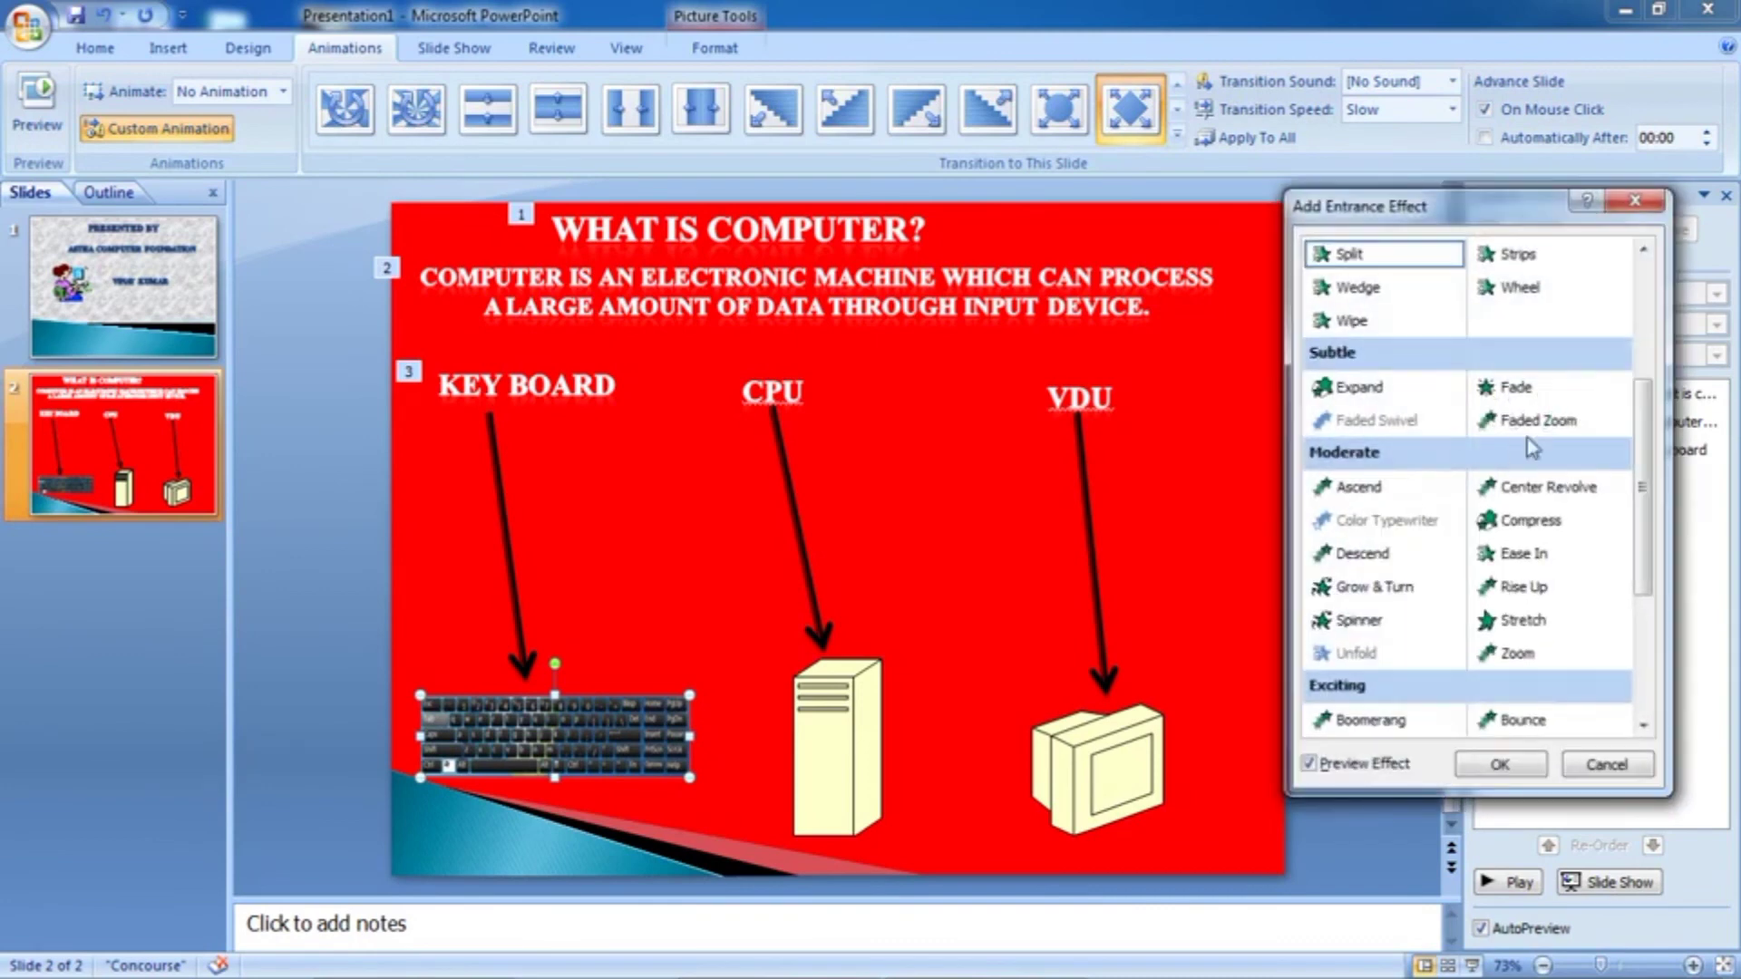
click(1528, 388)
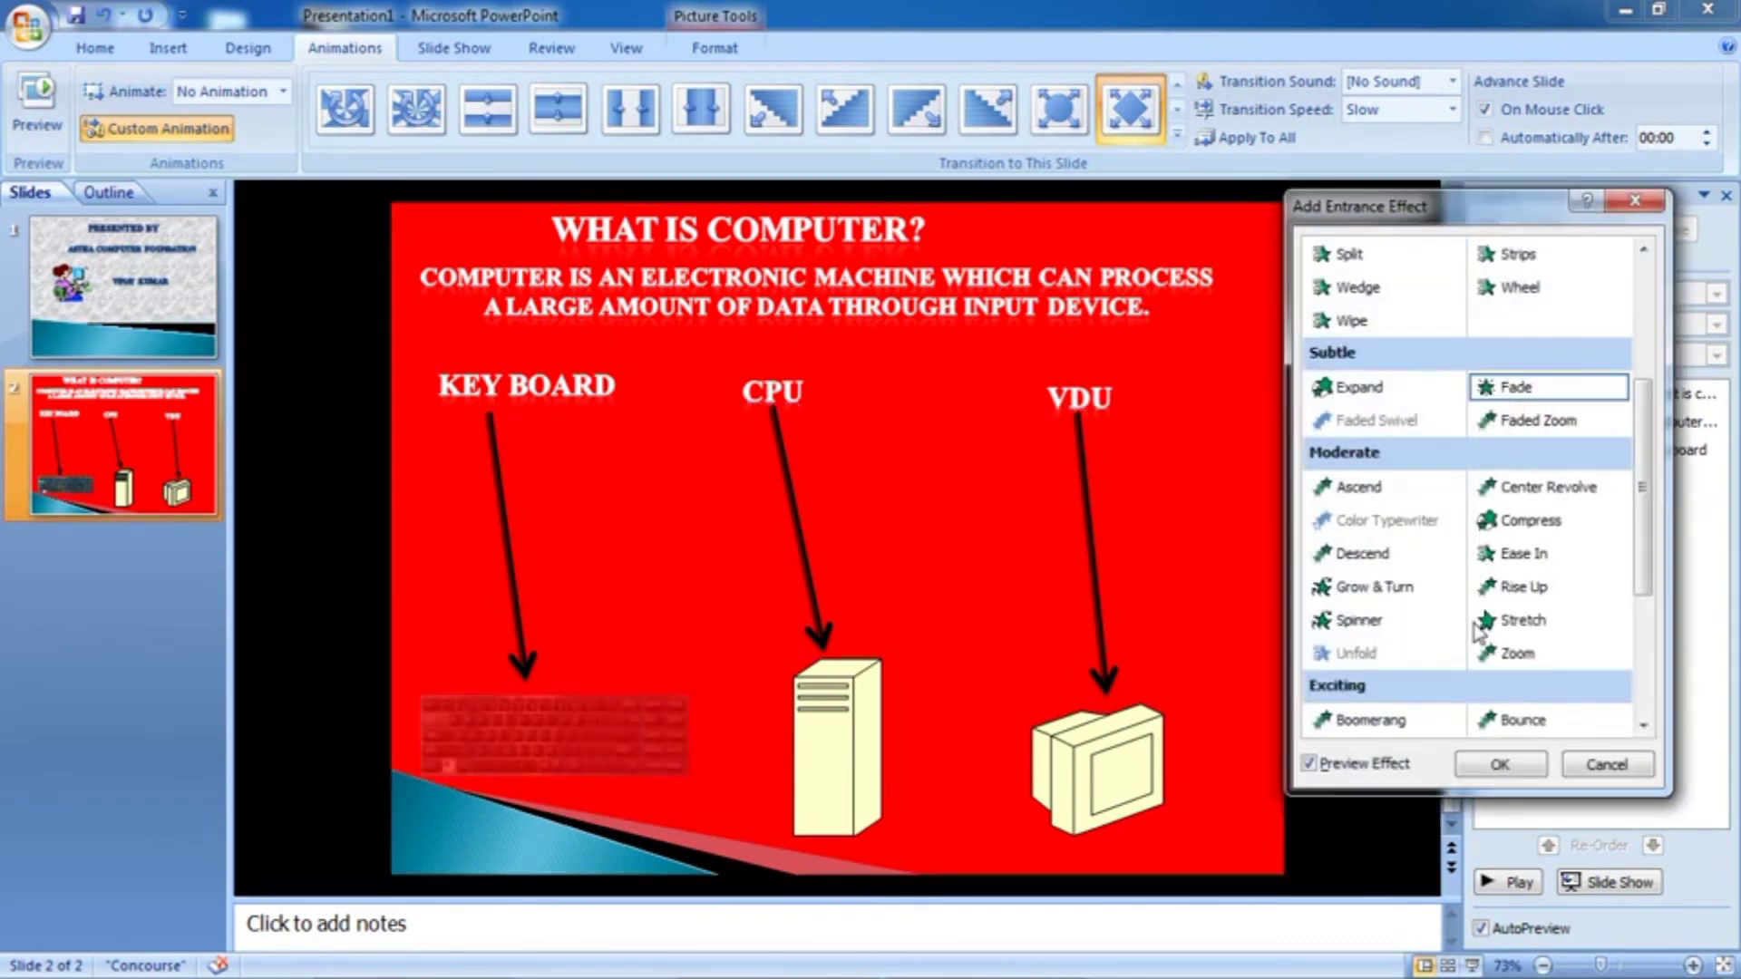
click(1499, 760)
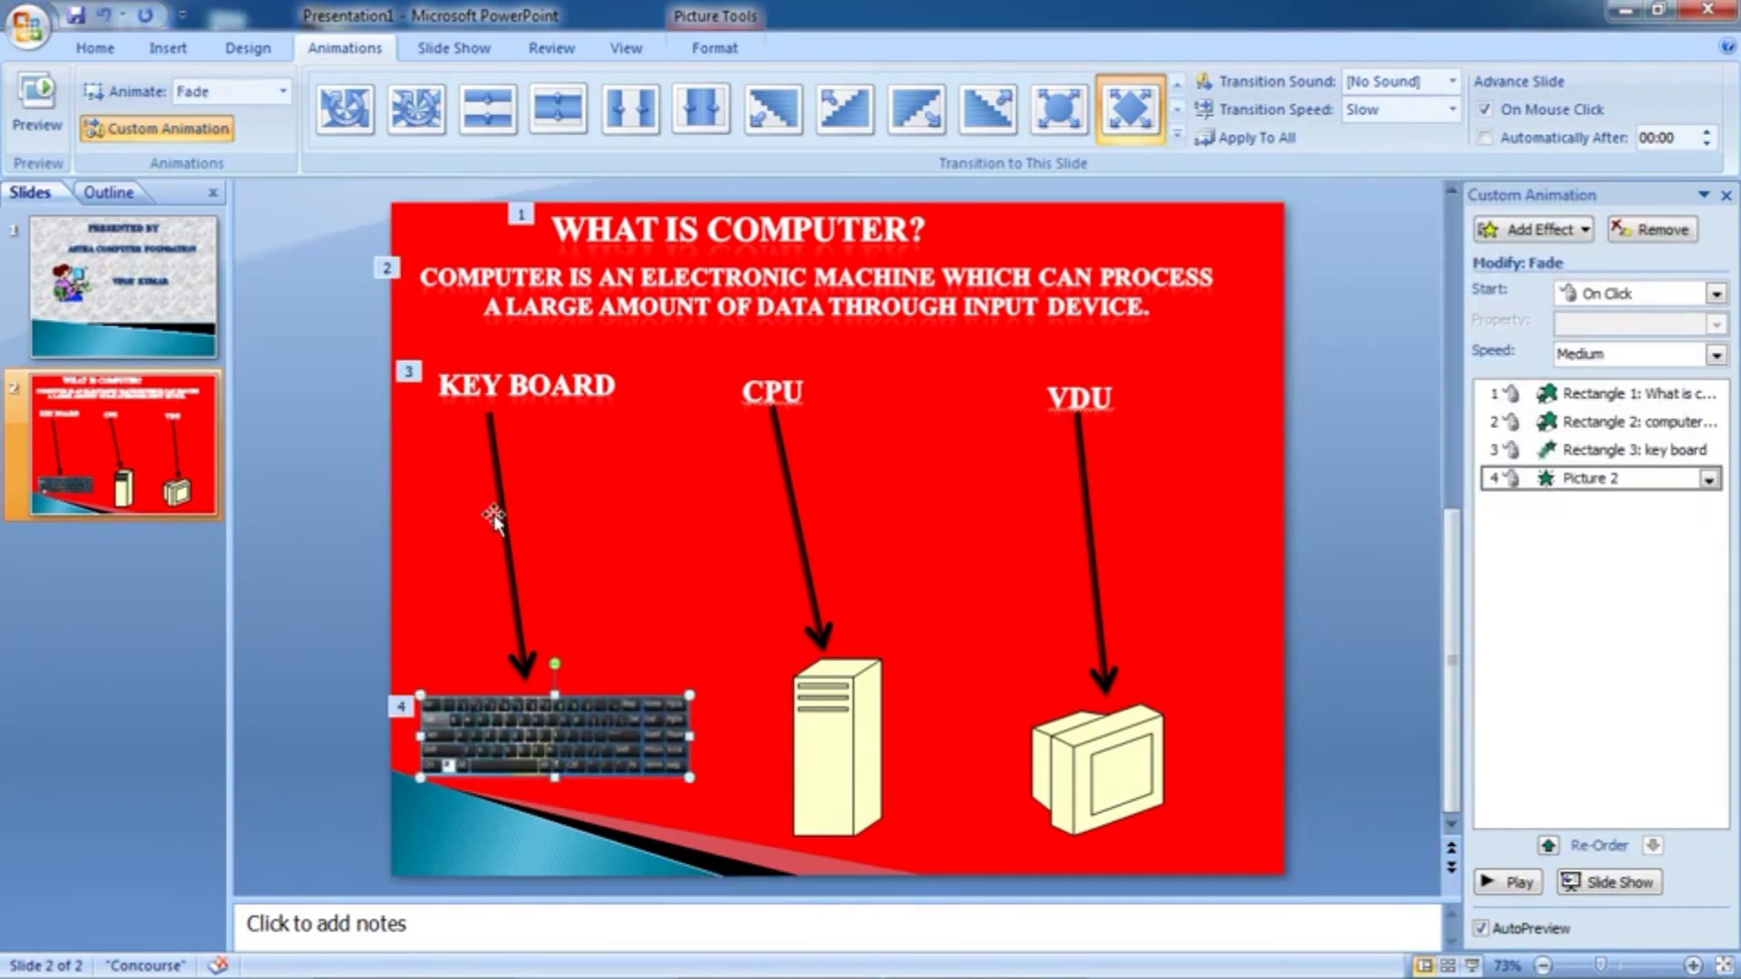
Give the KEY BOARD arrow a Faded Zoom entrance as animation 5
click(497, 515)
click(1533, 229)
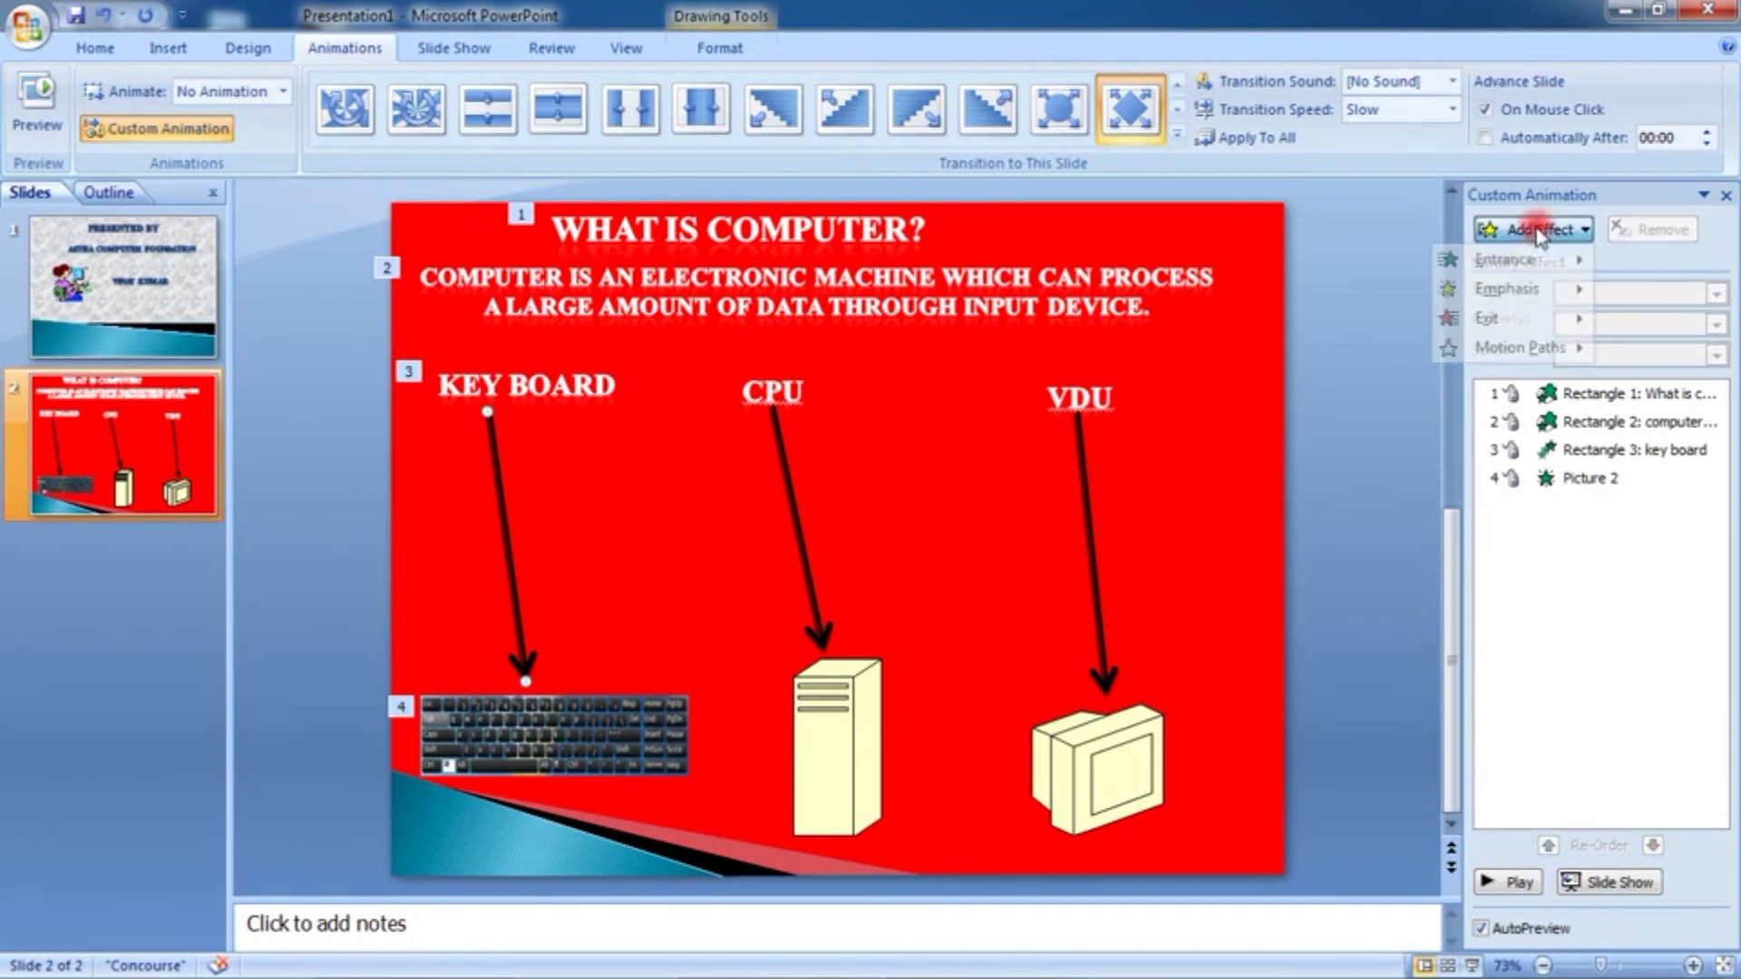
click(1324, 529)
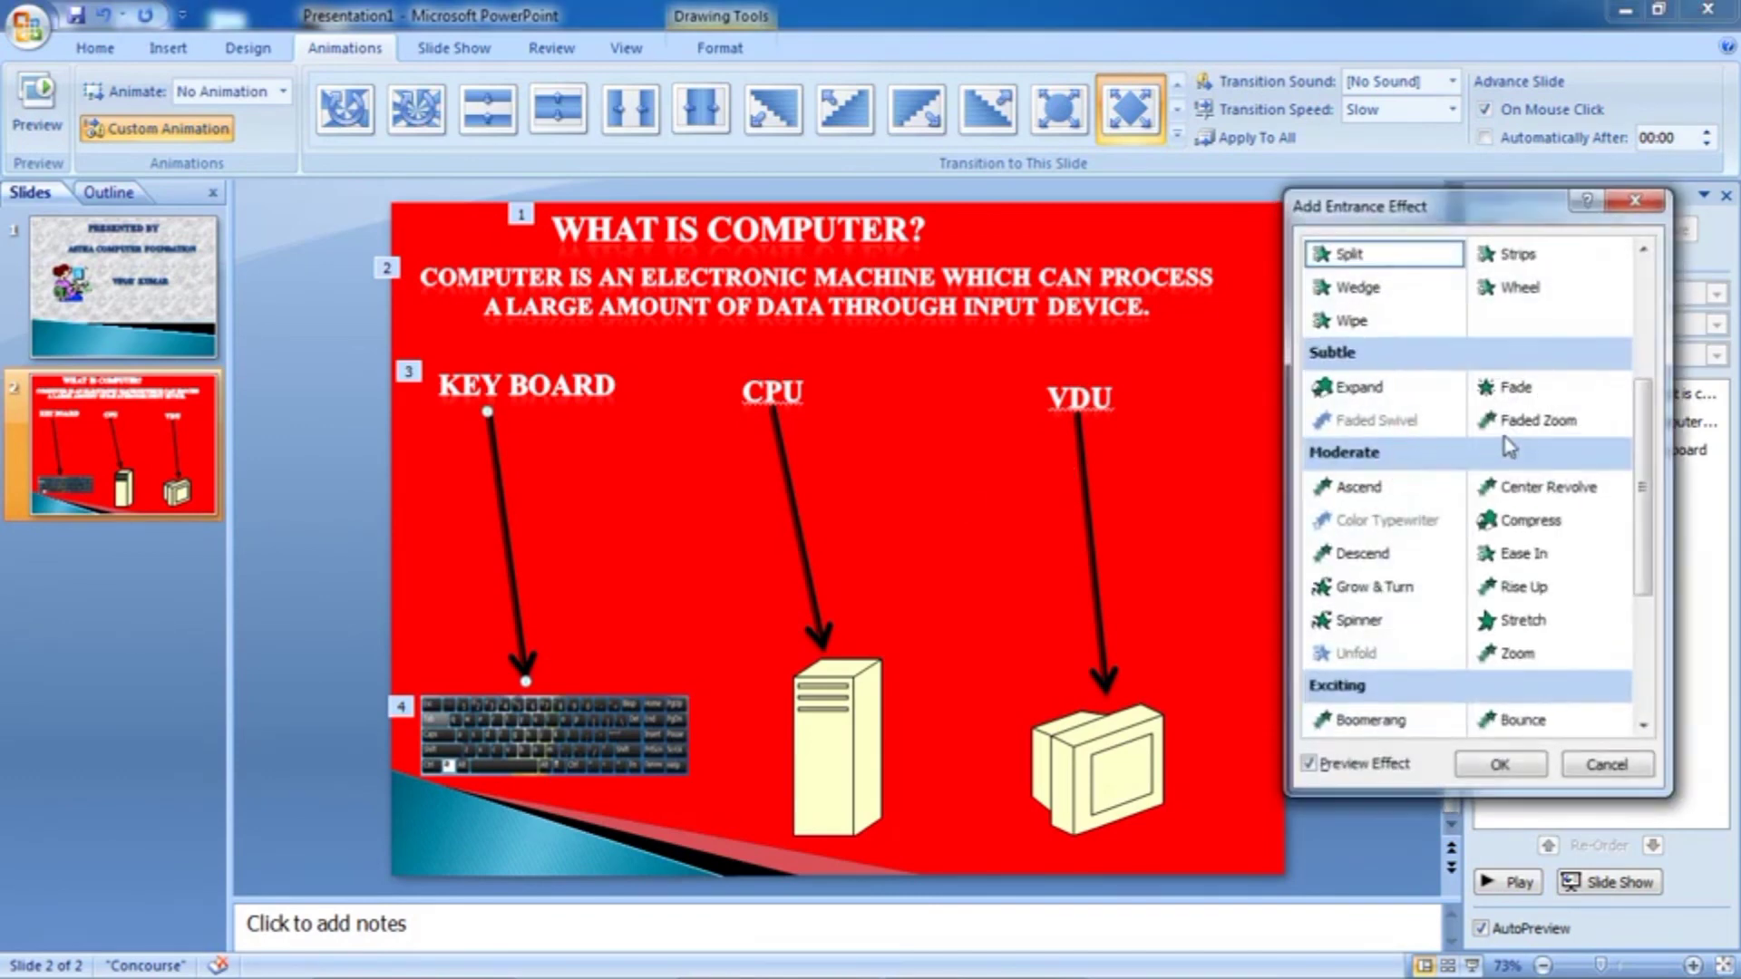
click(1518, 424)
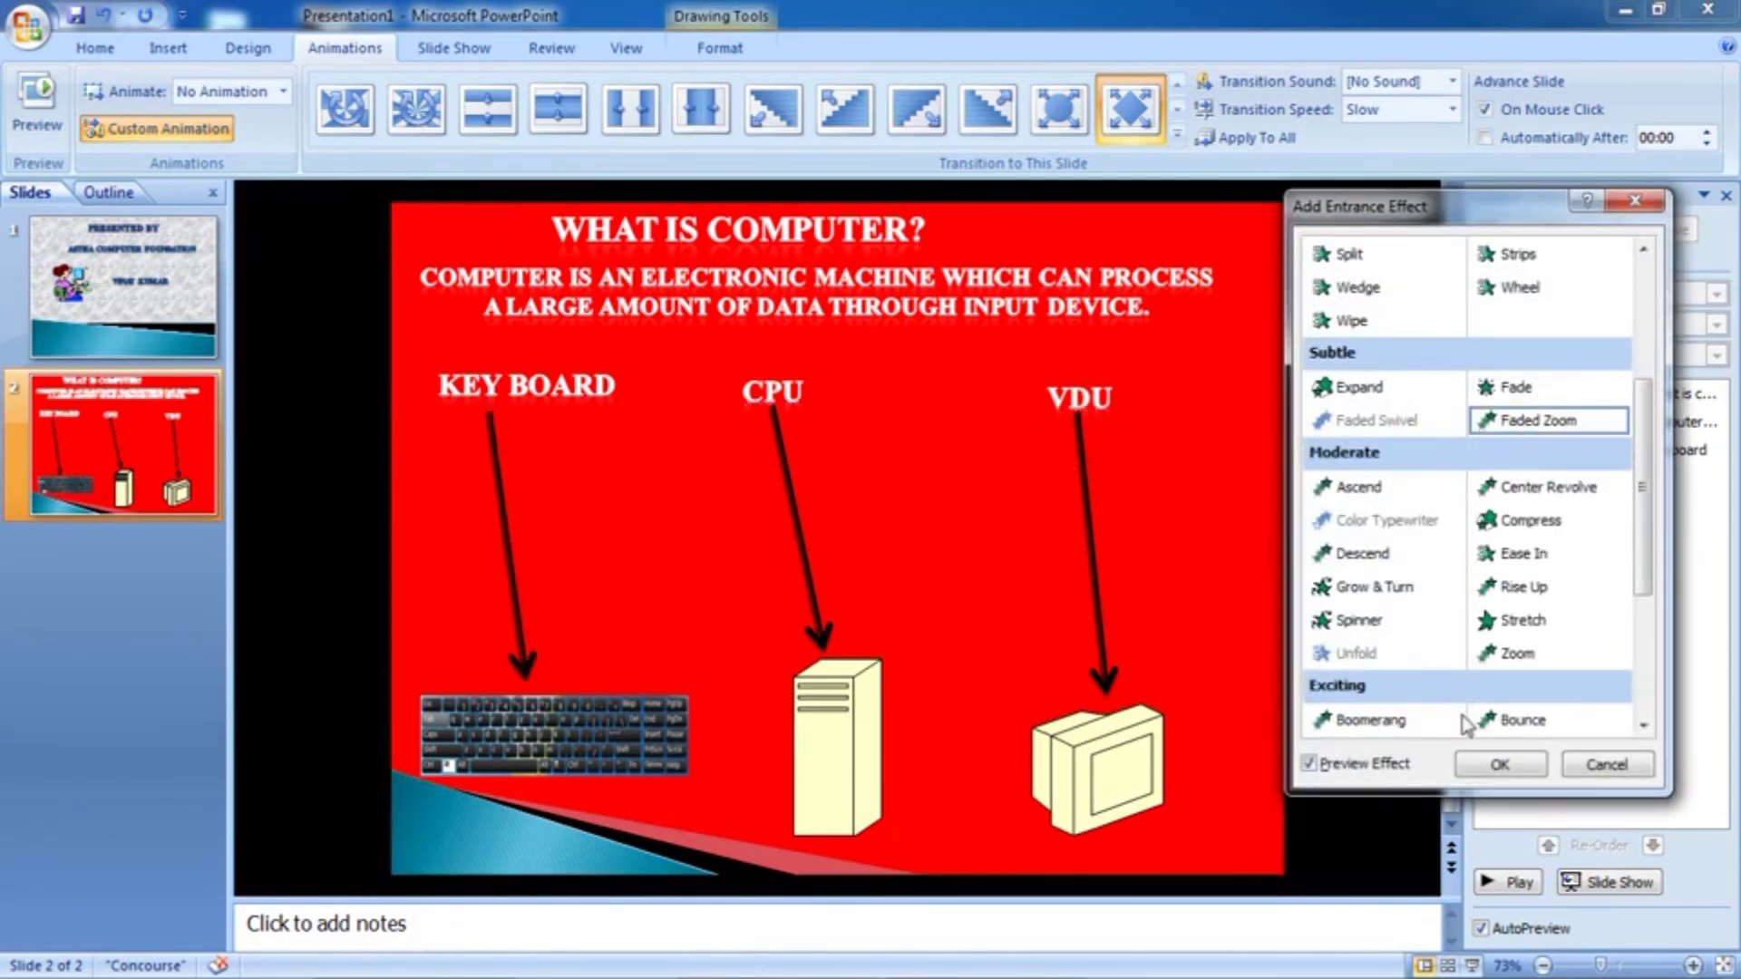
click(1501, 765)
Give the CPU label an Ascend entrance as animation 6
click(767, 389)
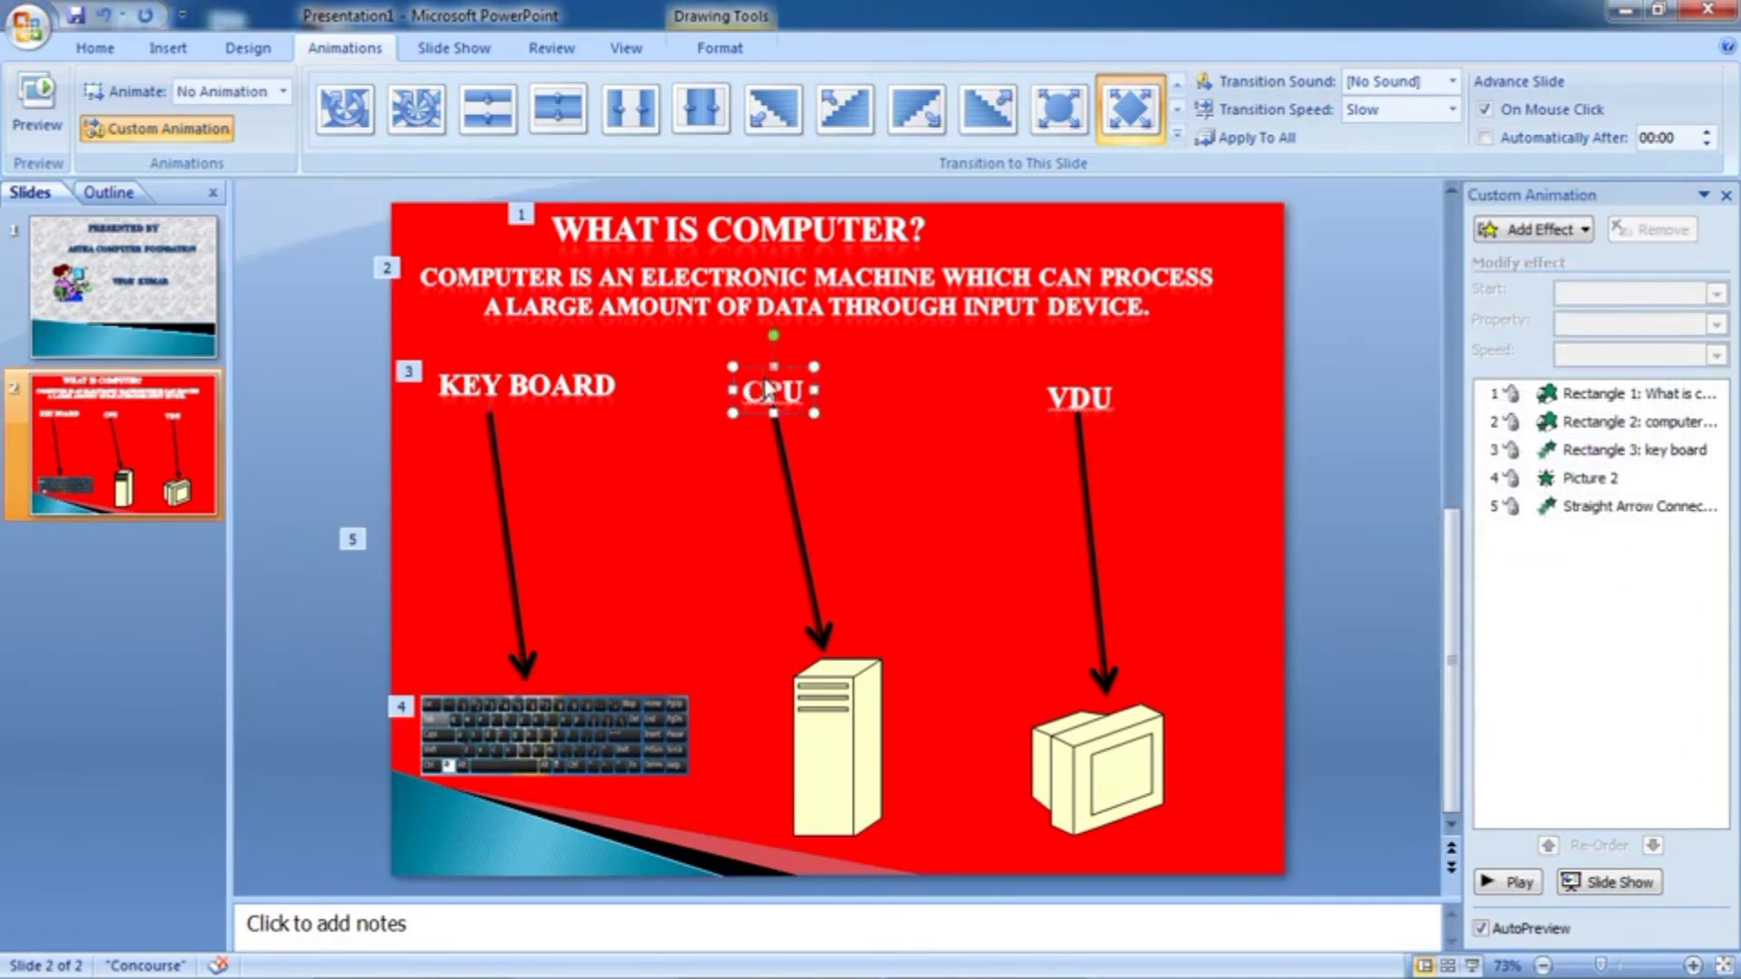
click(1533, 229)
mouse_move(1504, 258)
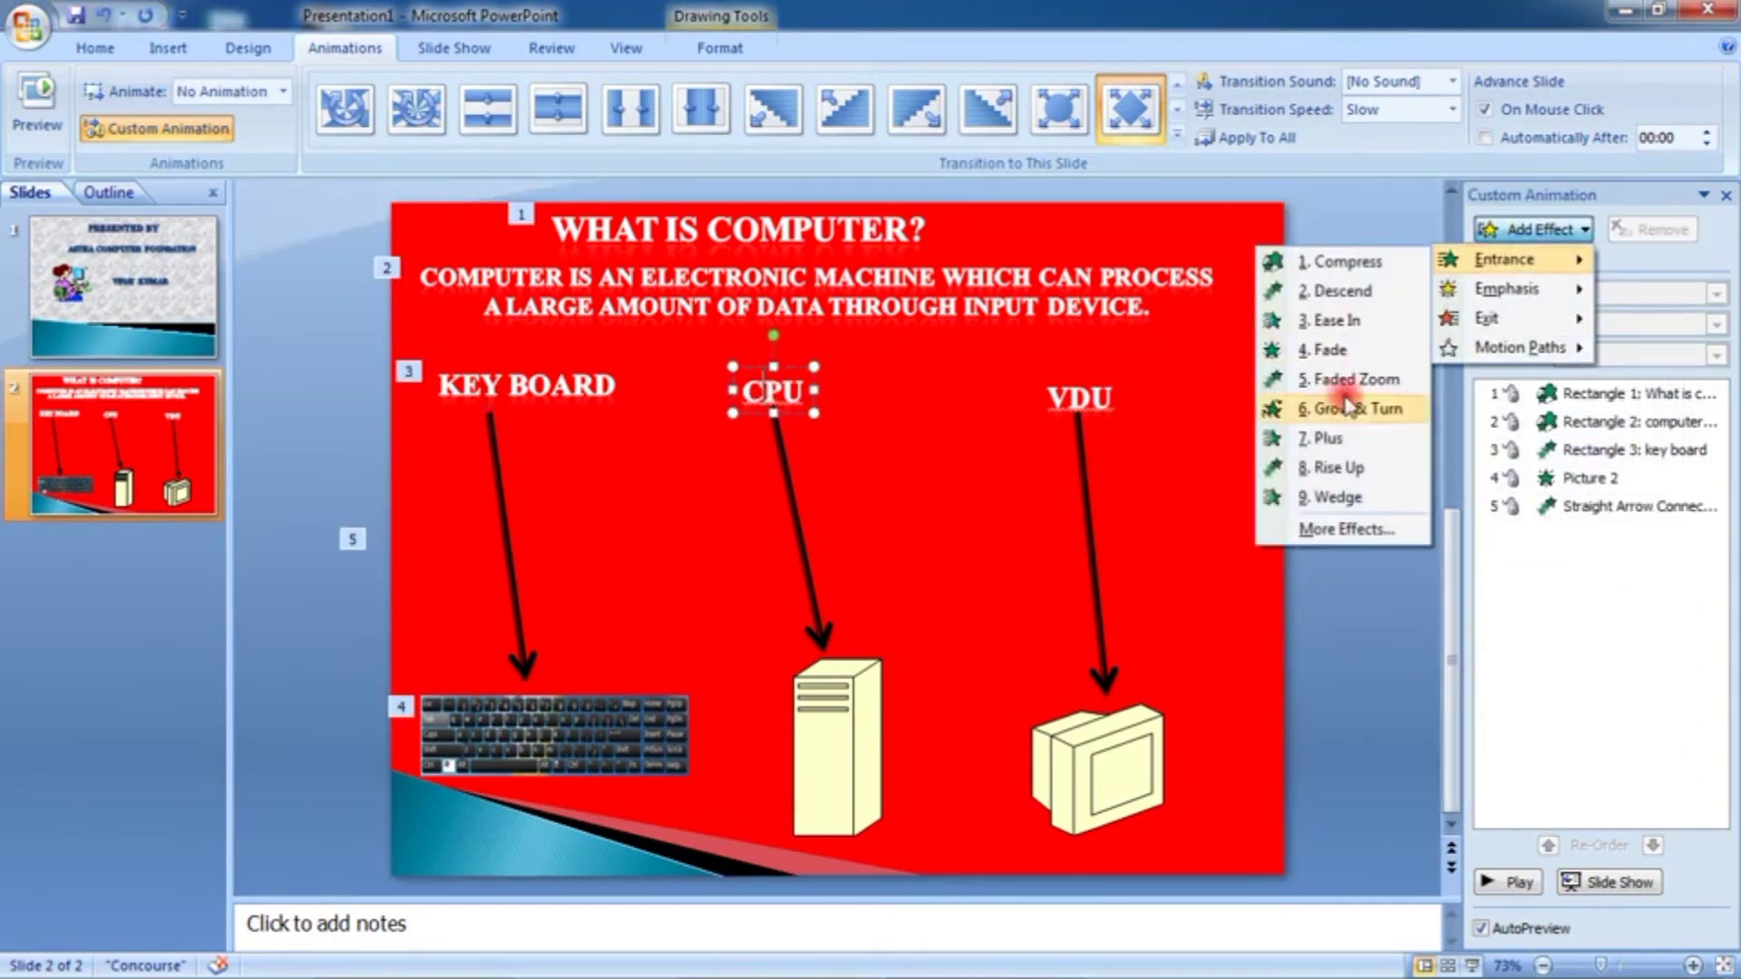
click(1301, 528)
click(1361, 487)
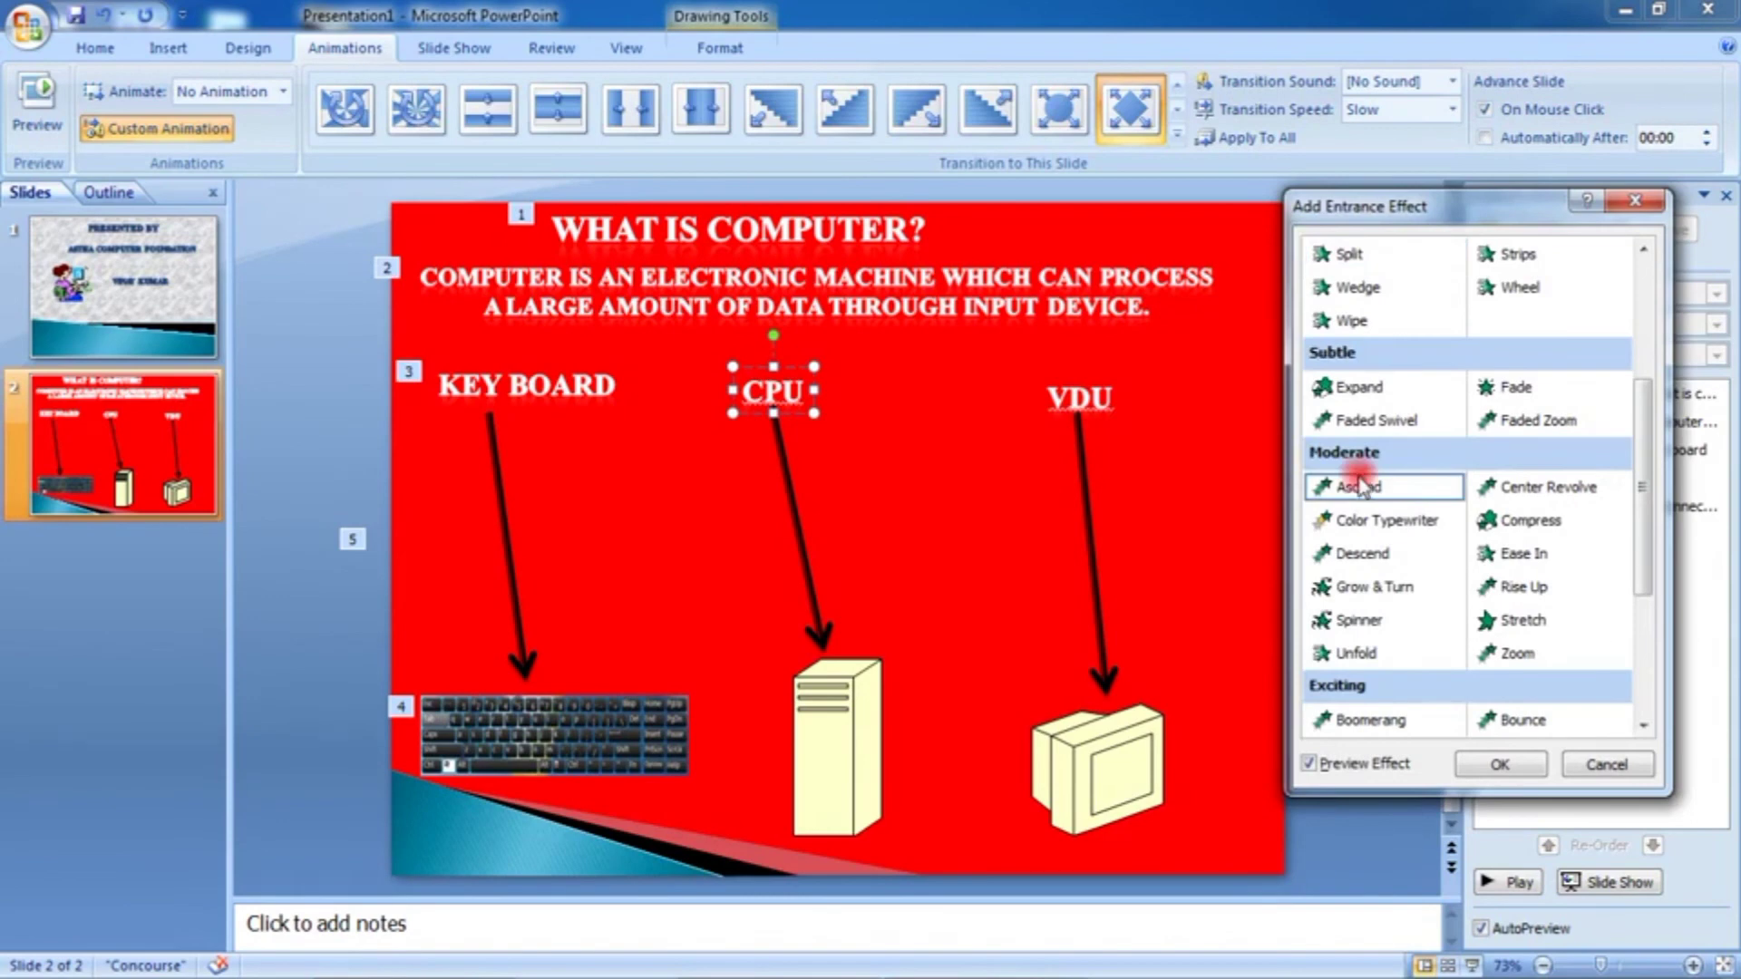
click(1492, 767)
Add an entrance to the tower picture and a Pinwheel entrance to the CPU arrow
click(816, 716)
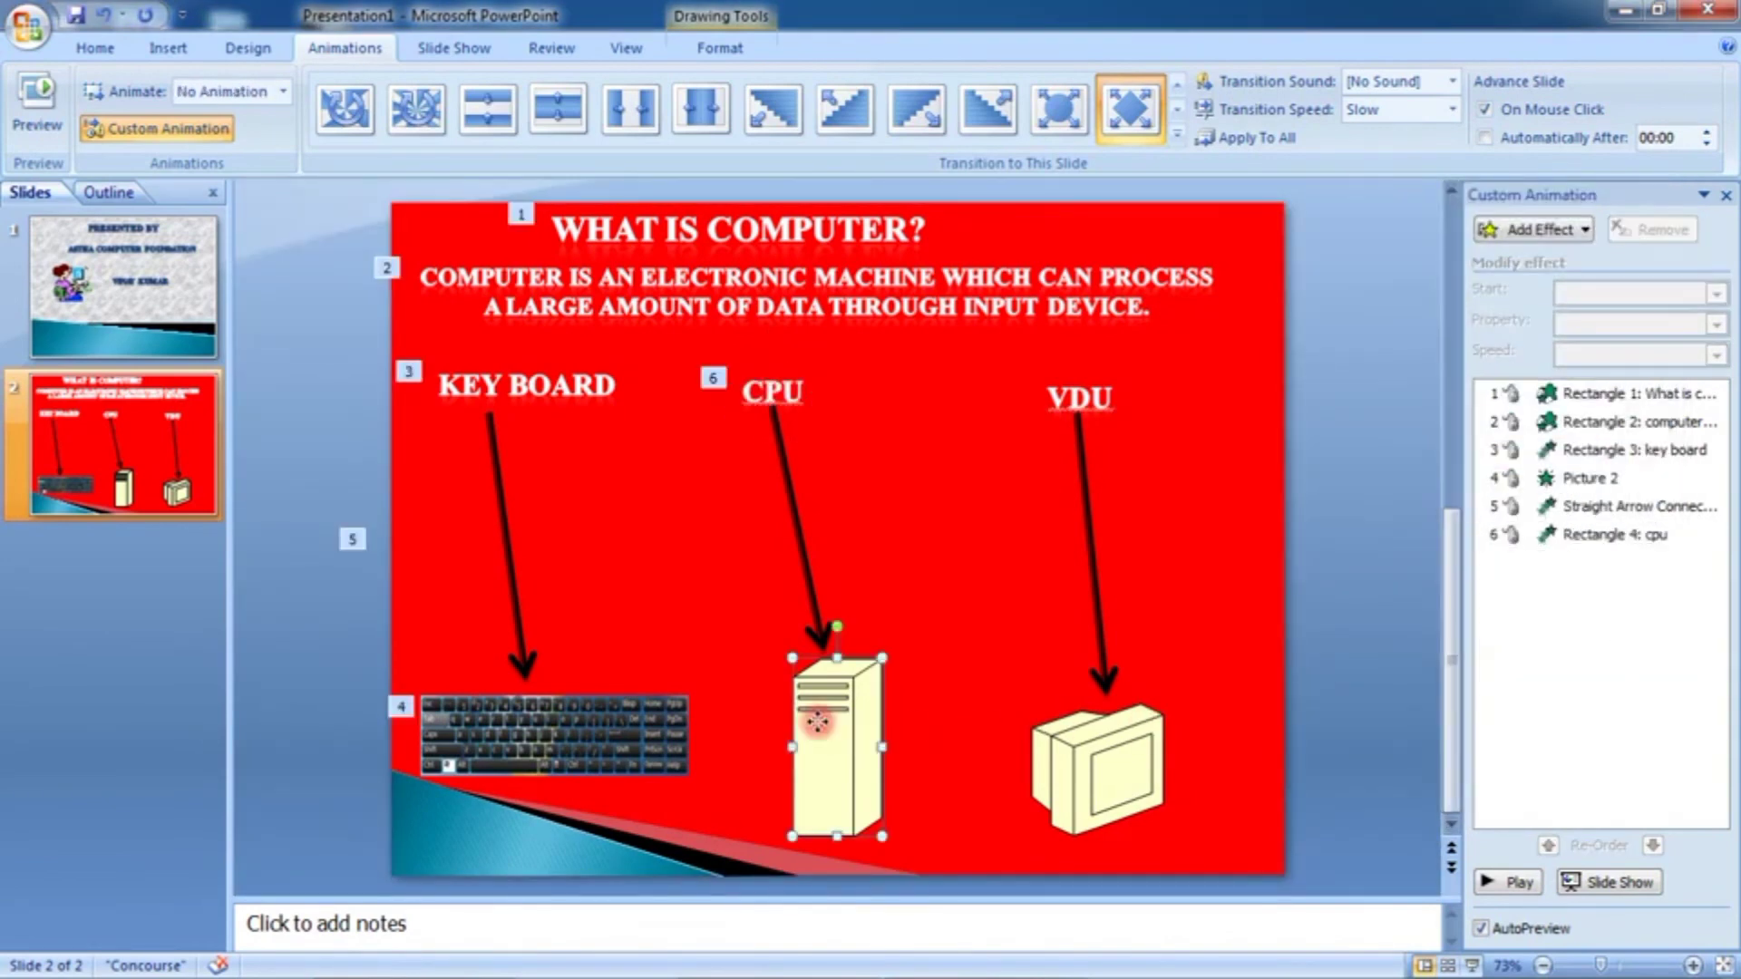
click(1533, 230)
click(1360, 687)
click(1487, 767)
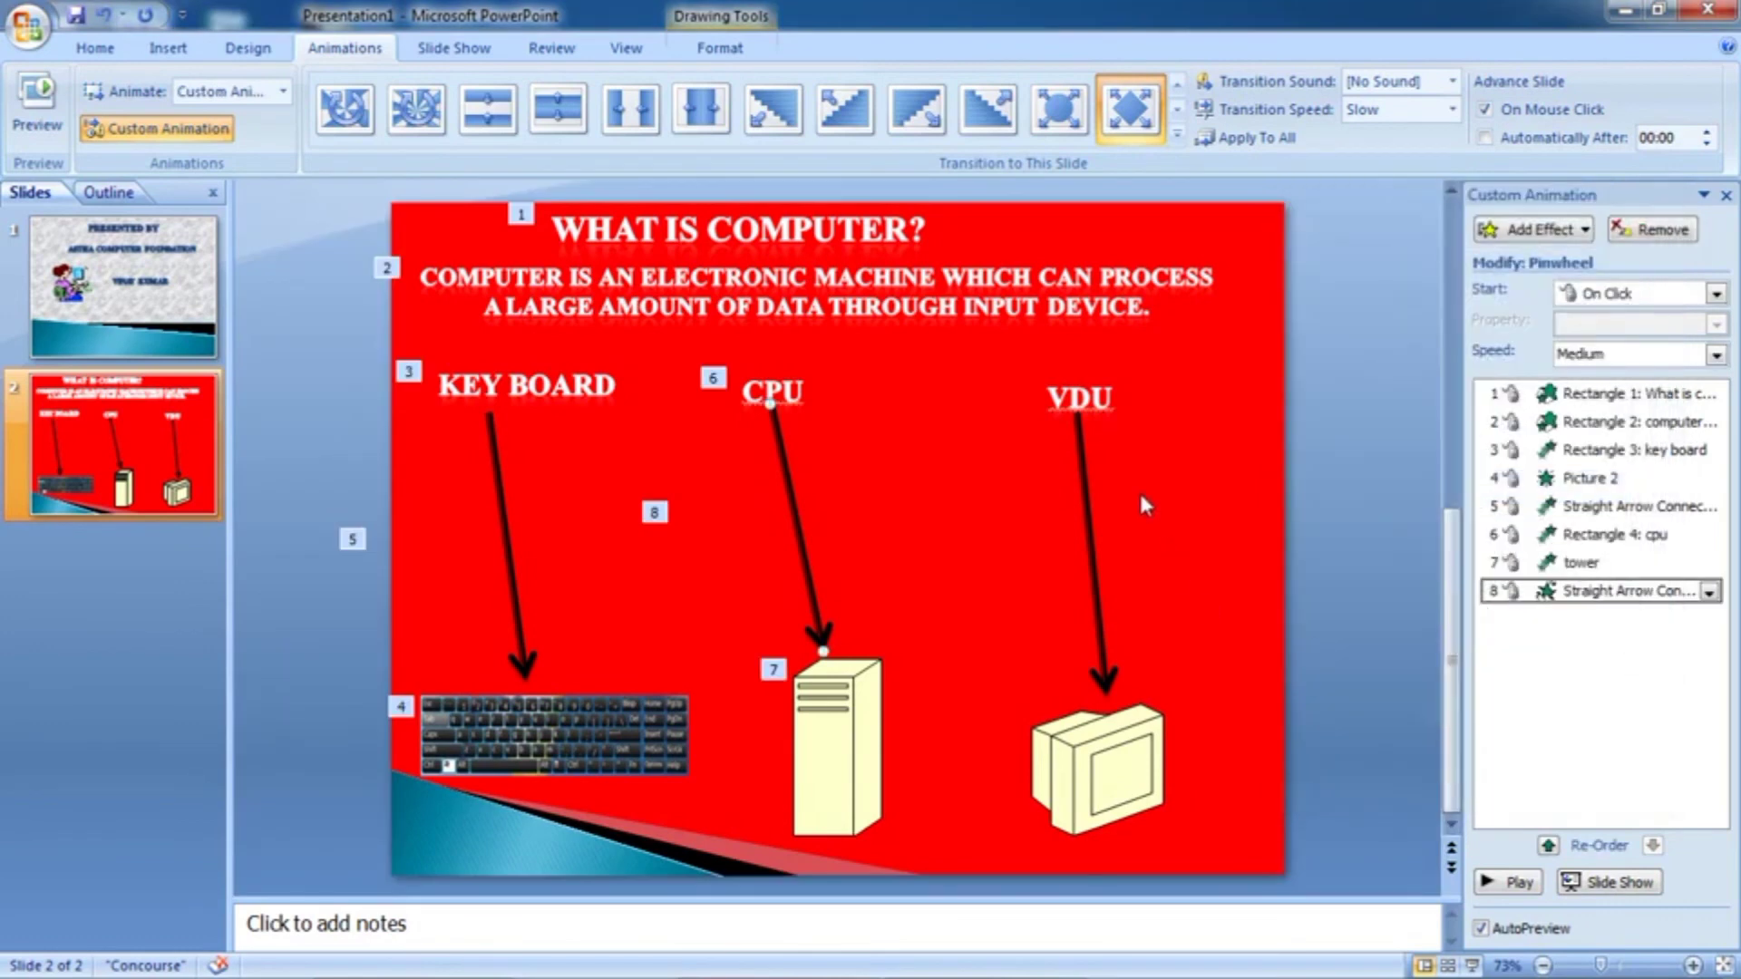
click(1098, 390)
Give the VDU label a Spinner entrance as animation 9
click(1542, 230)
mouse_move(1505, 259)
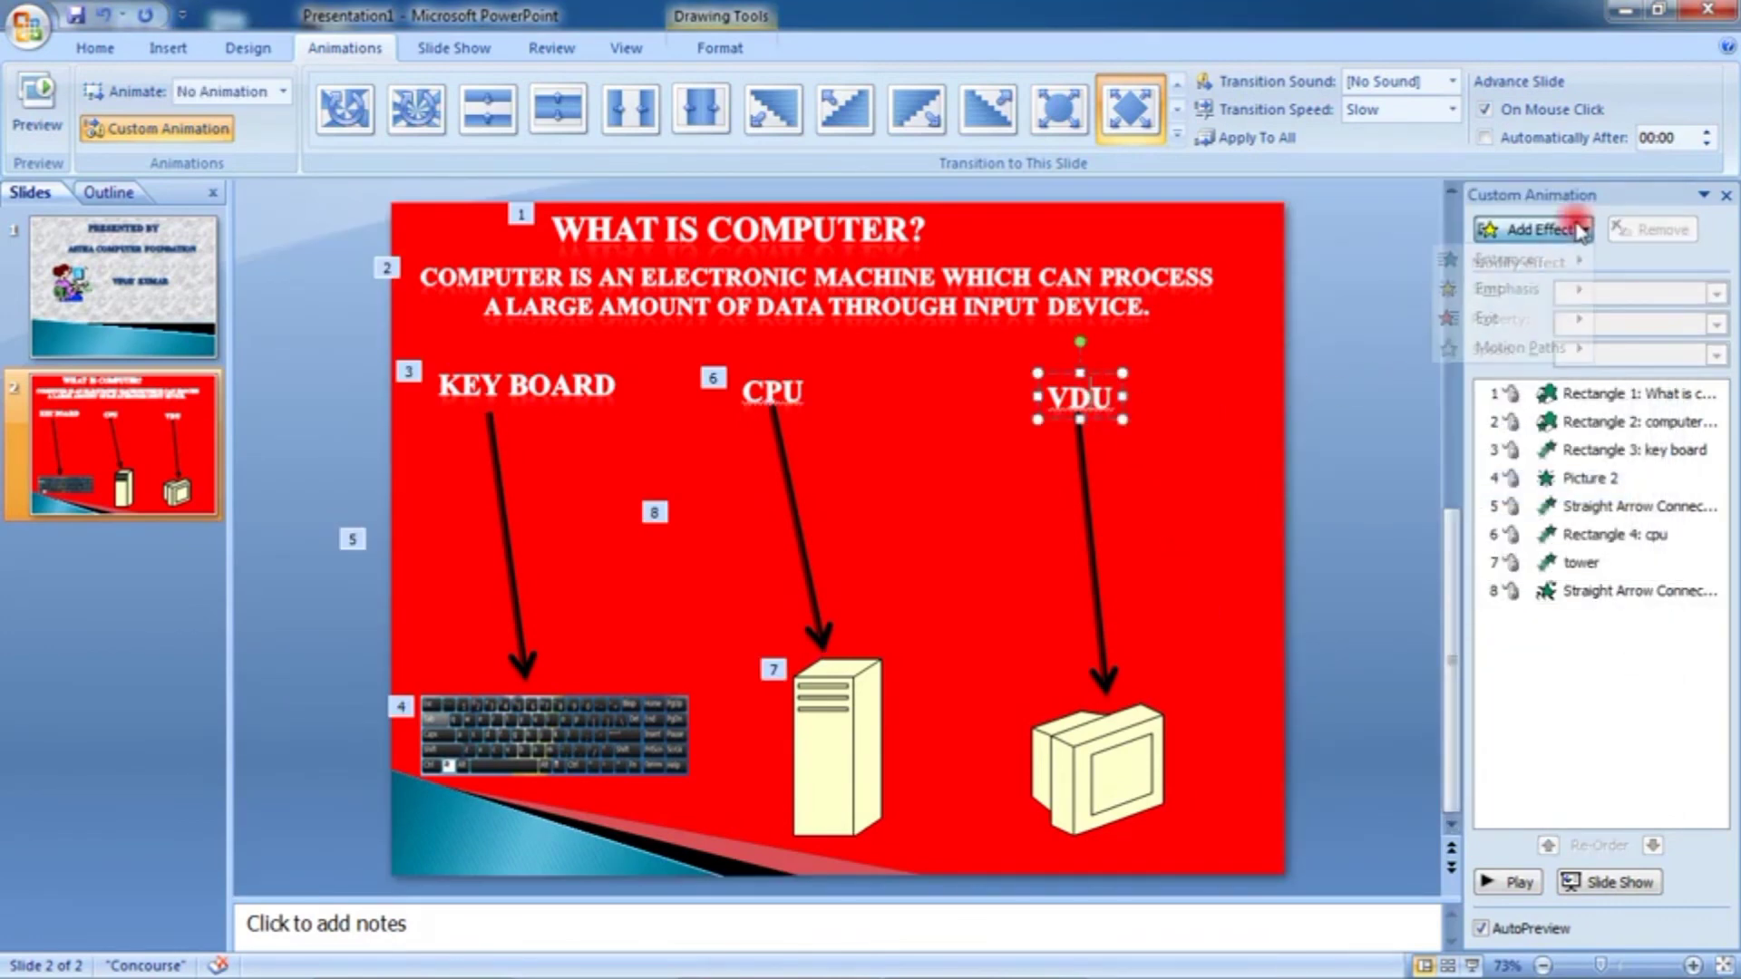
click(1341, 529)
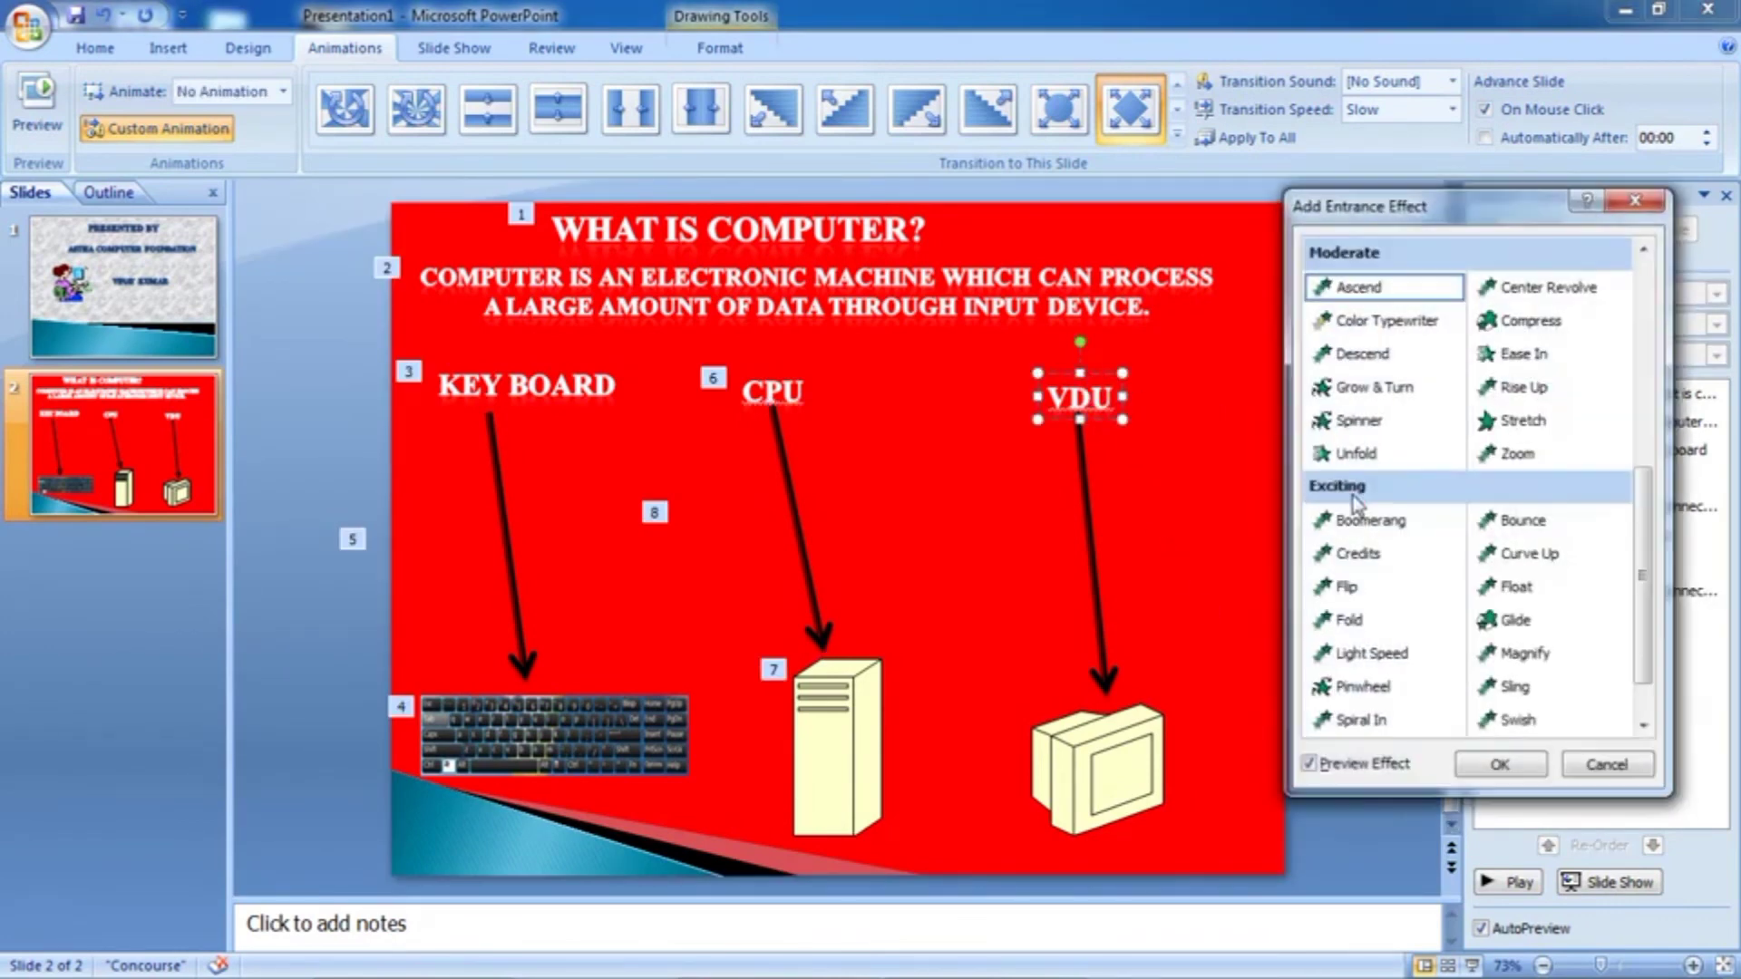
click(1365, 421)
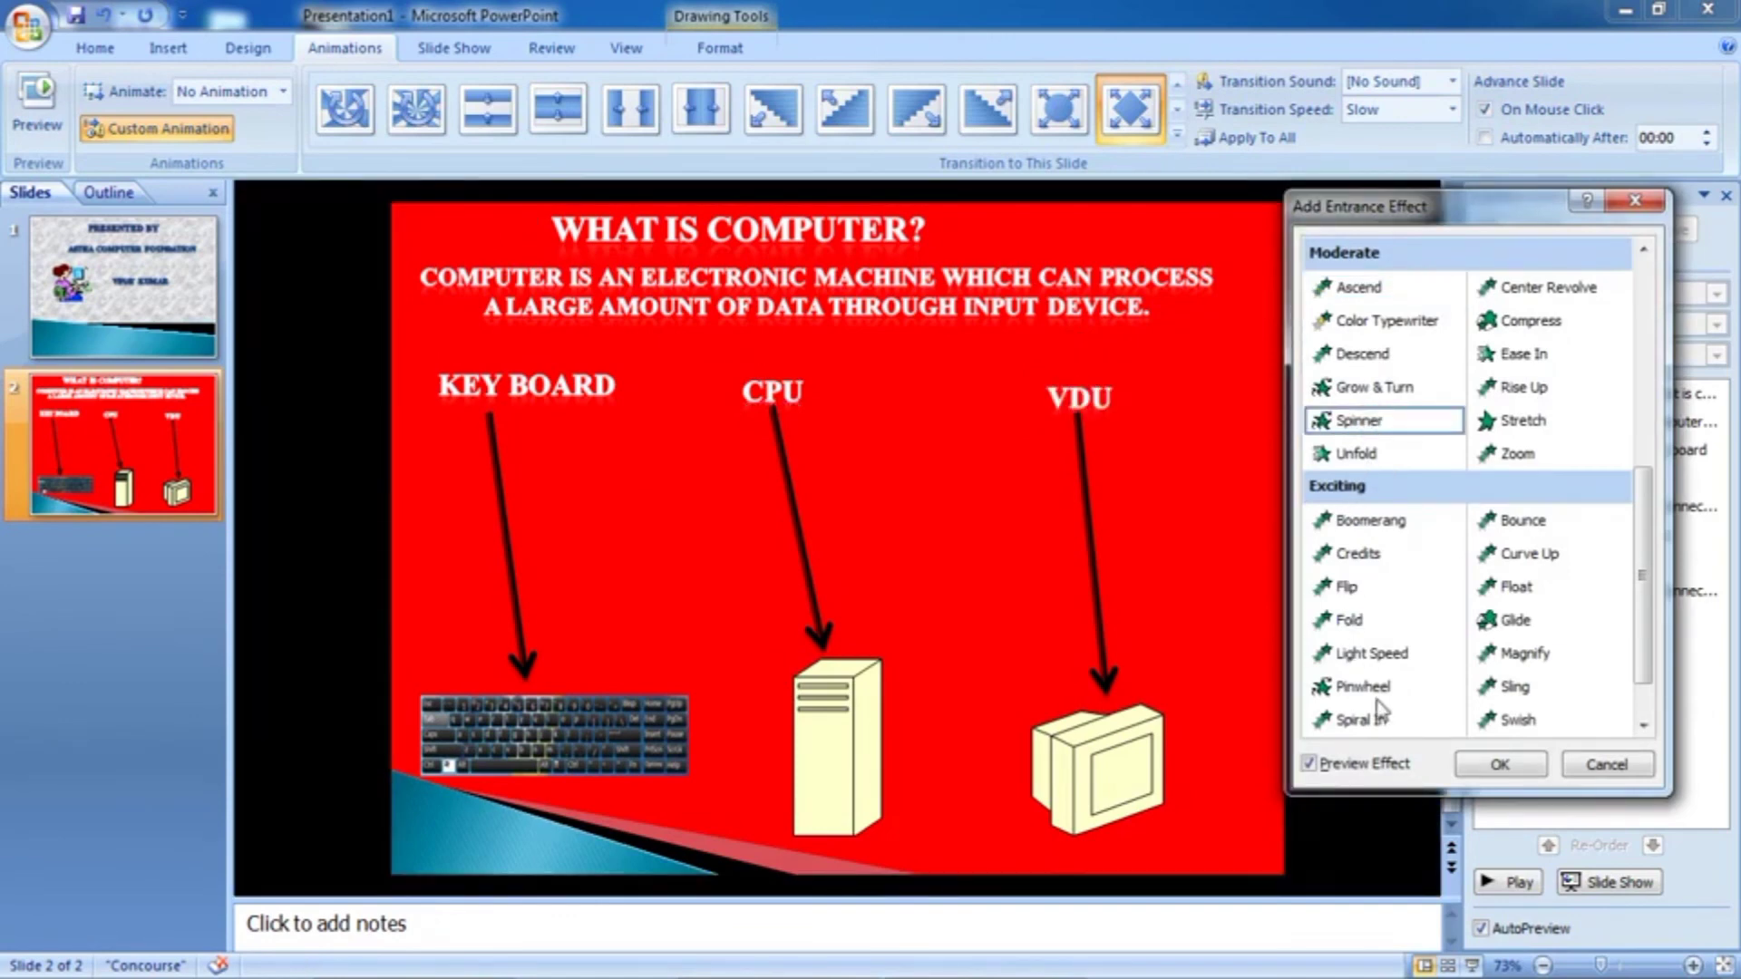
click(1487, 768)
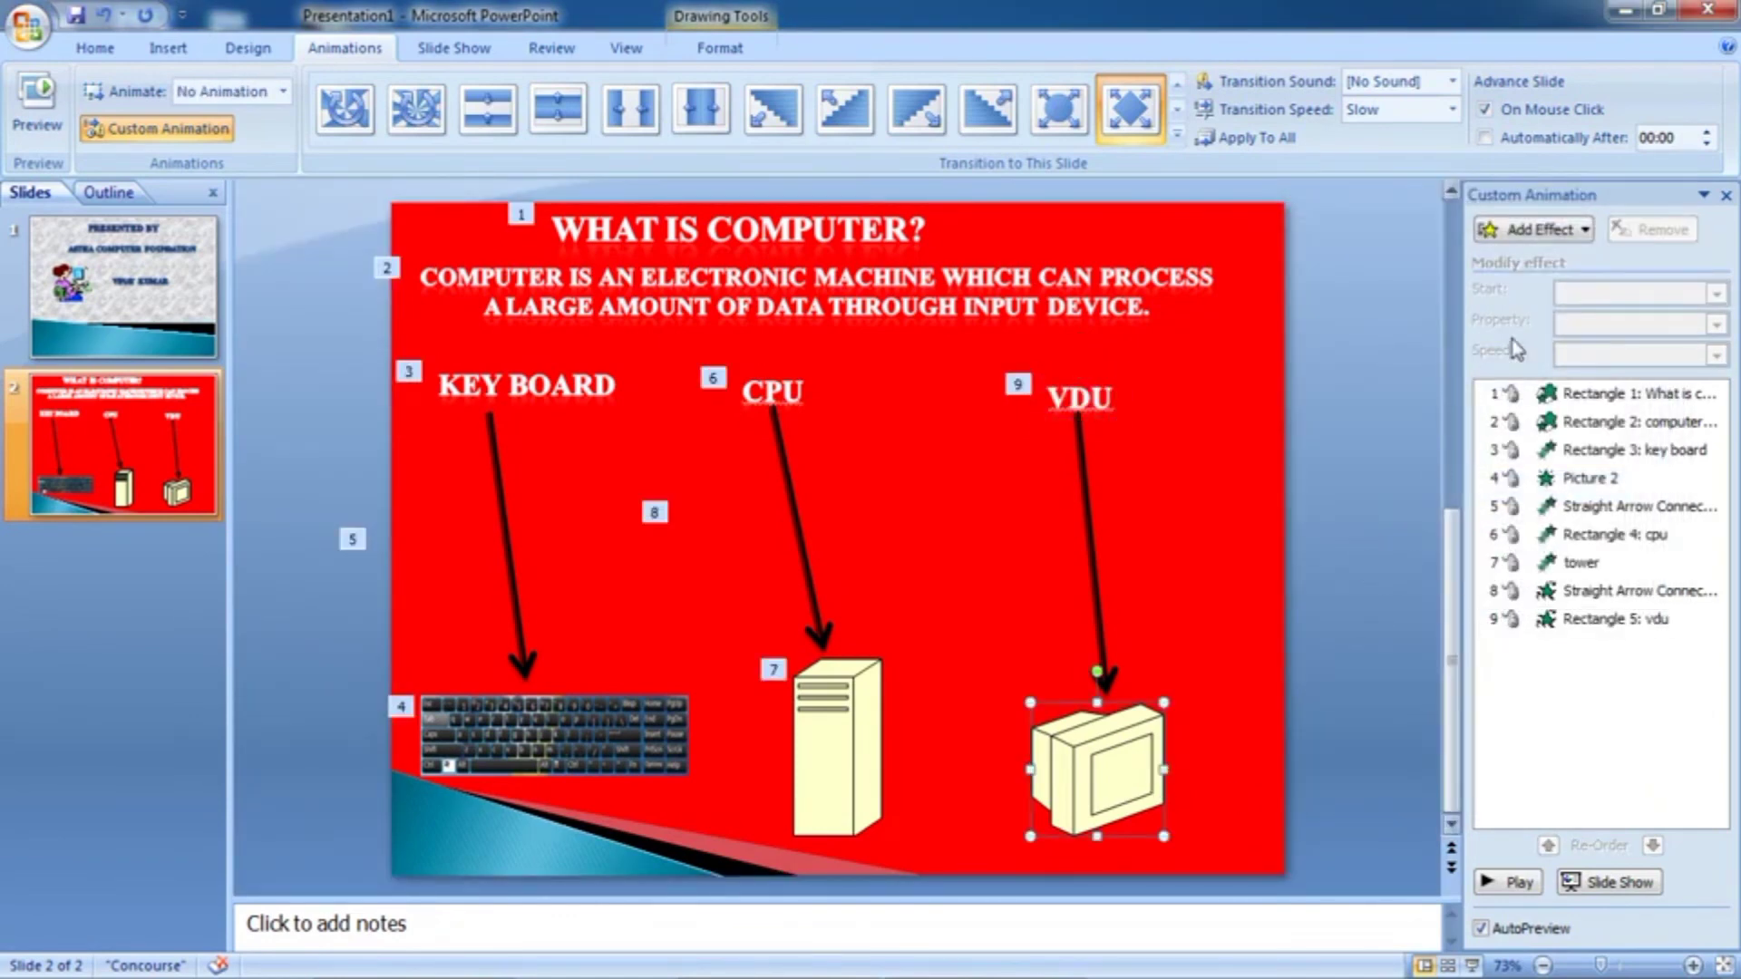
Give the monitor picture a Zoom entrance as animation 10
click(1533, 229)
click(1347, 526)
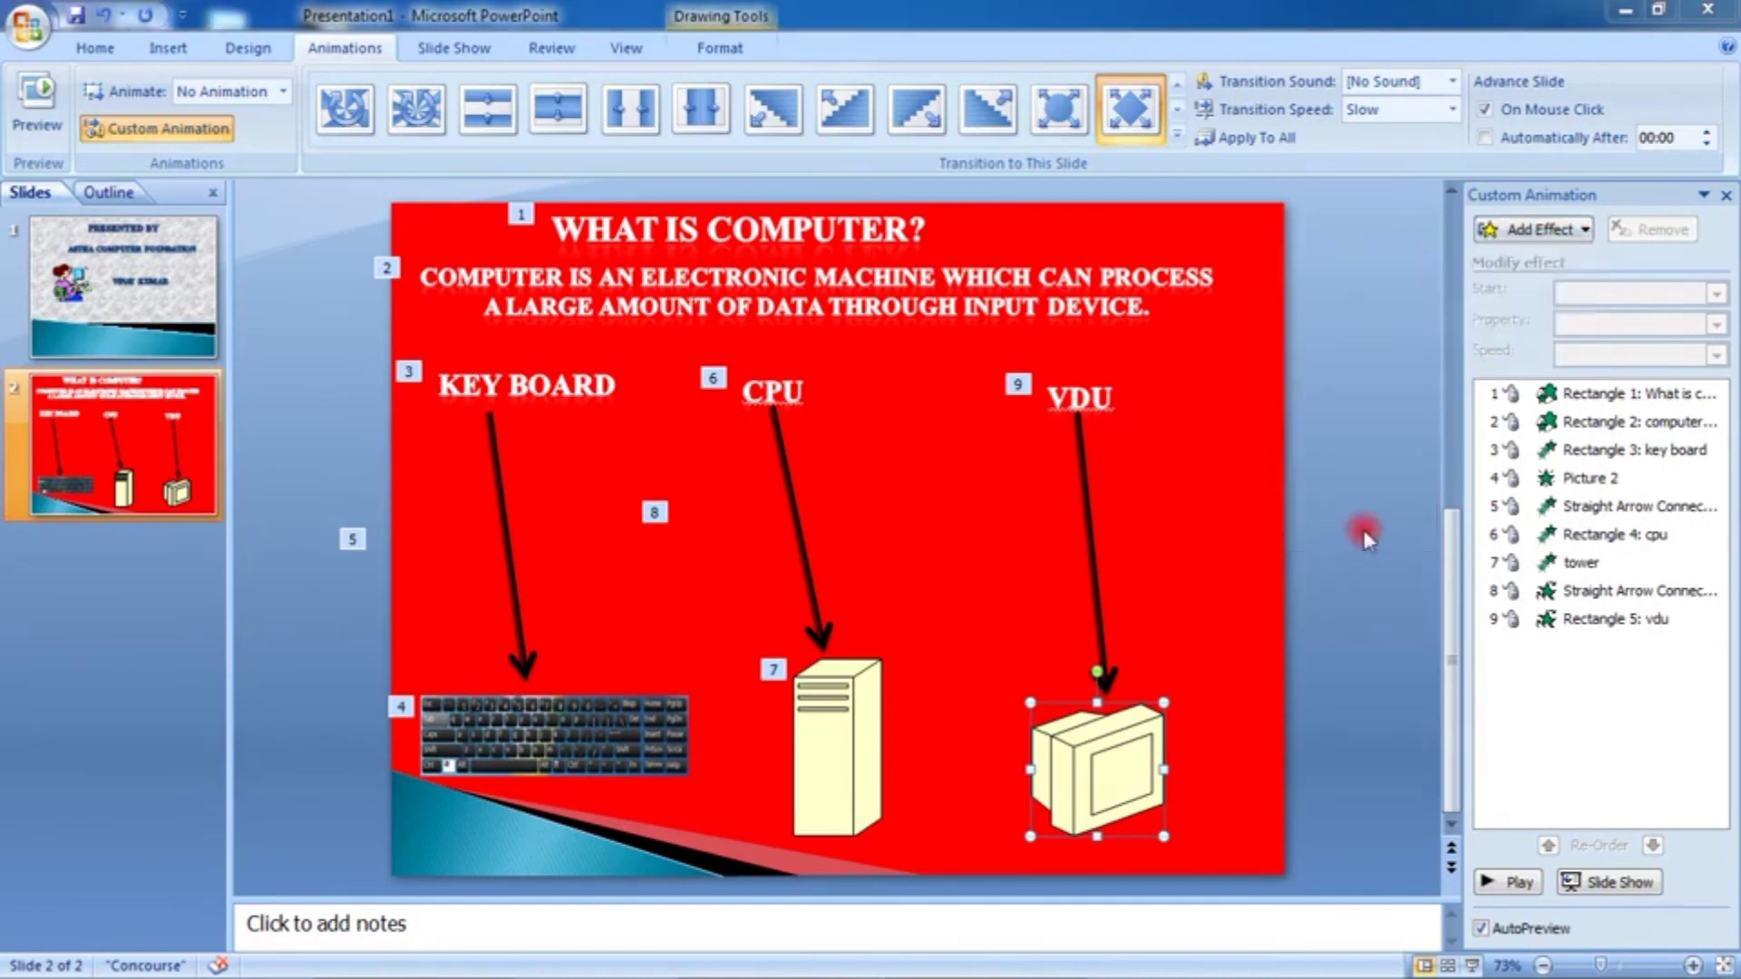
click(1532, 454)
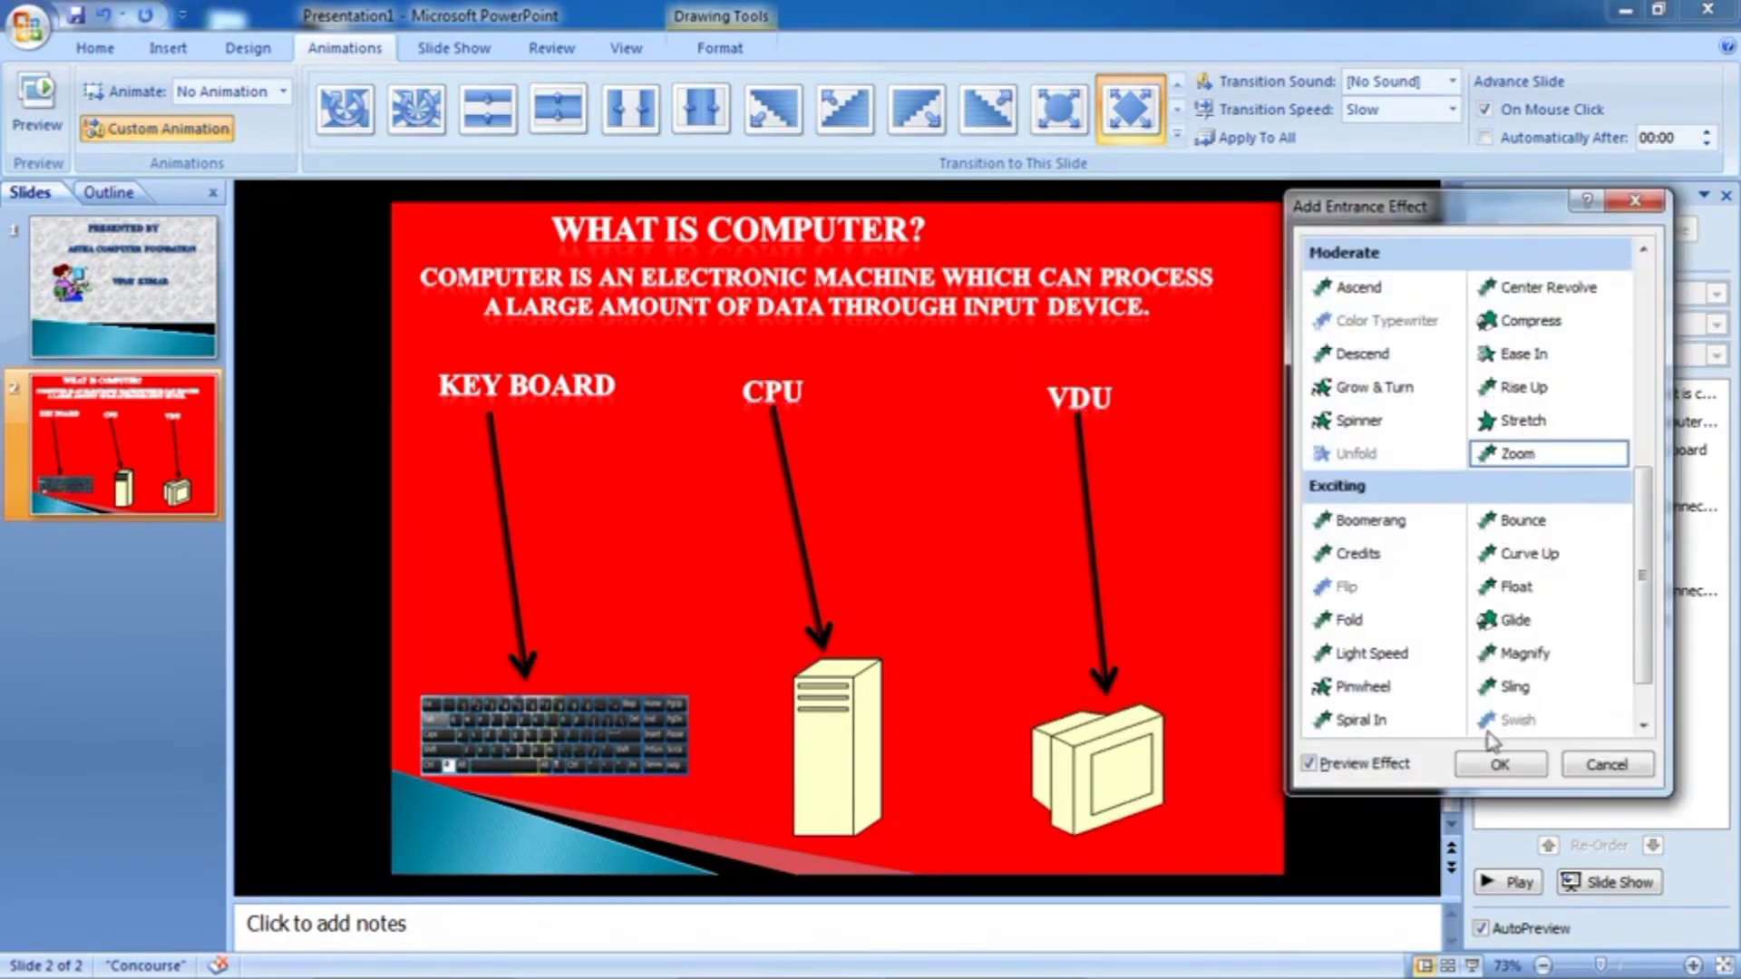
click(1500, 765)
Give the VDU arrow a Spinner entrance as animation 11
click(1093, 528)
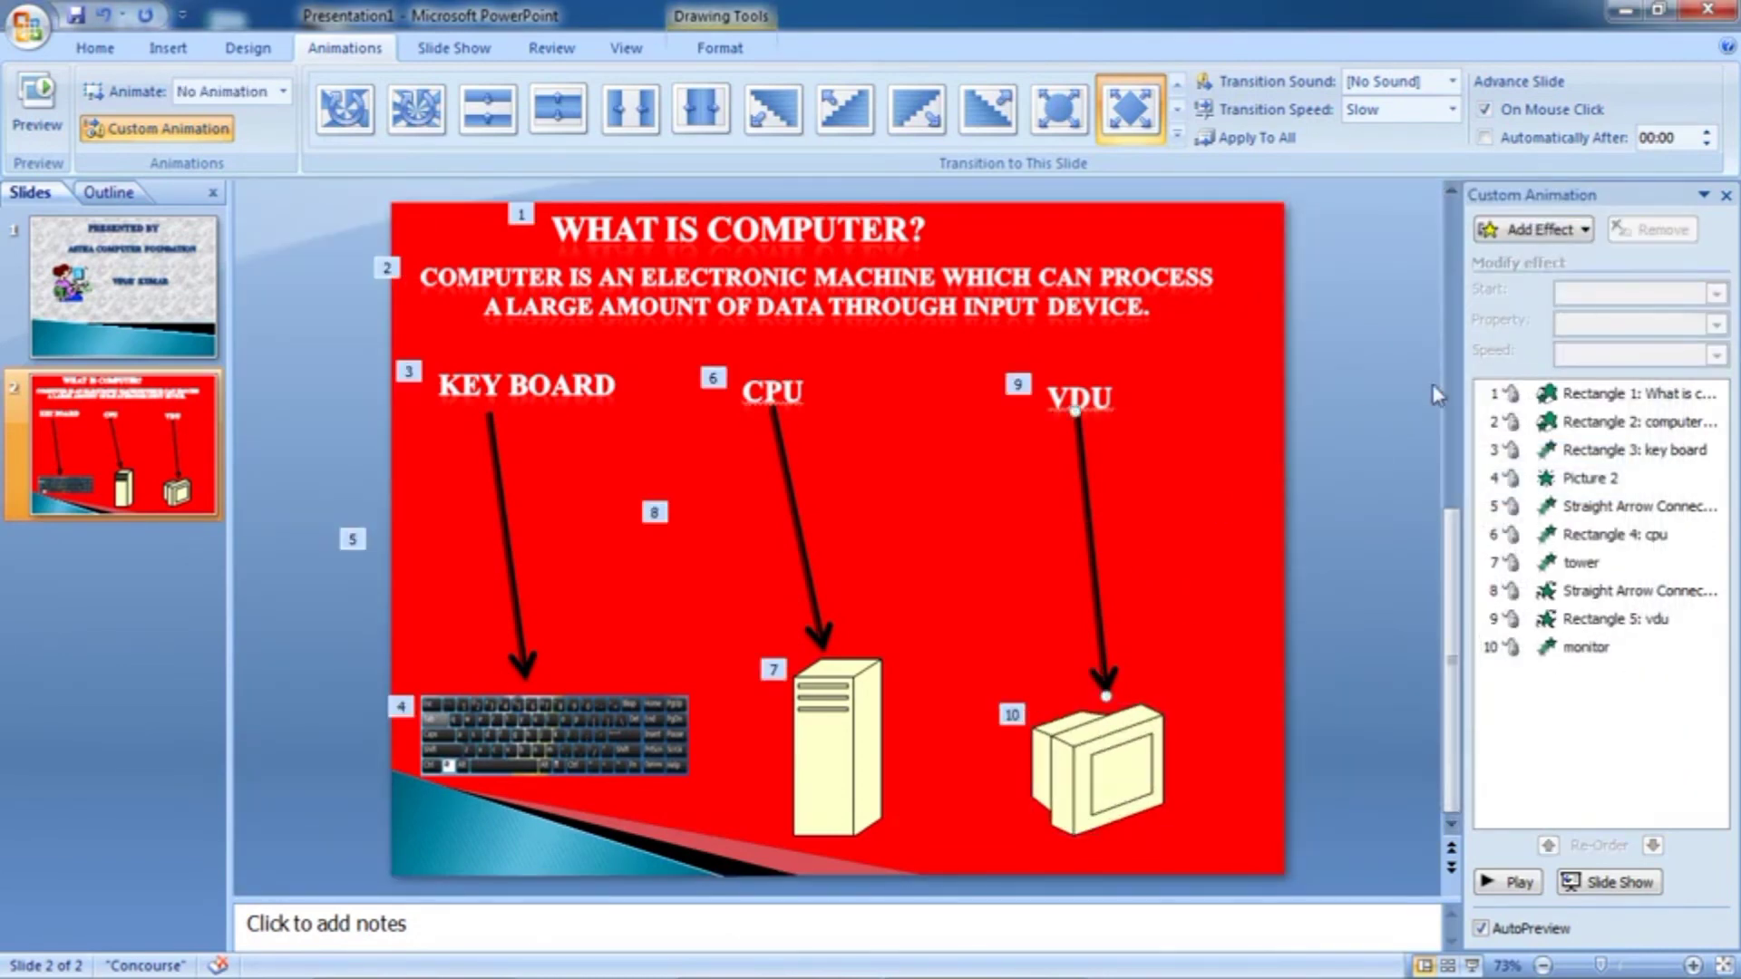
click(1533, 229)
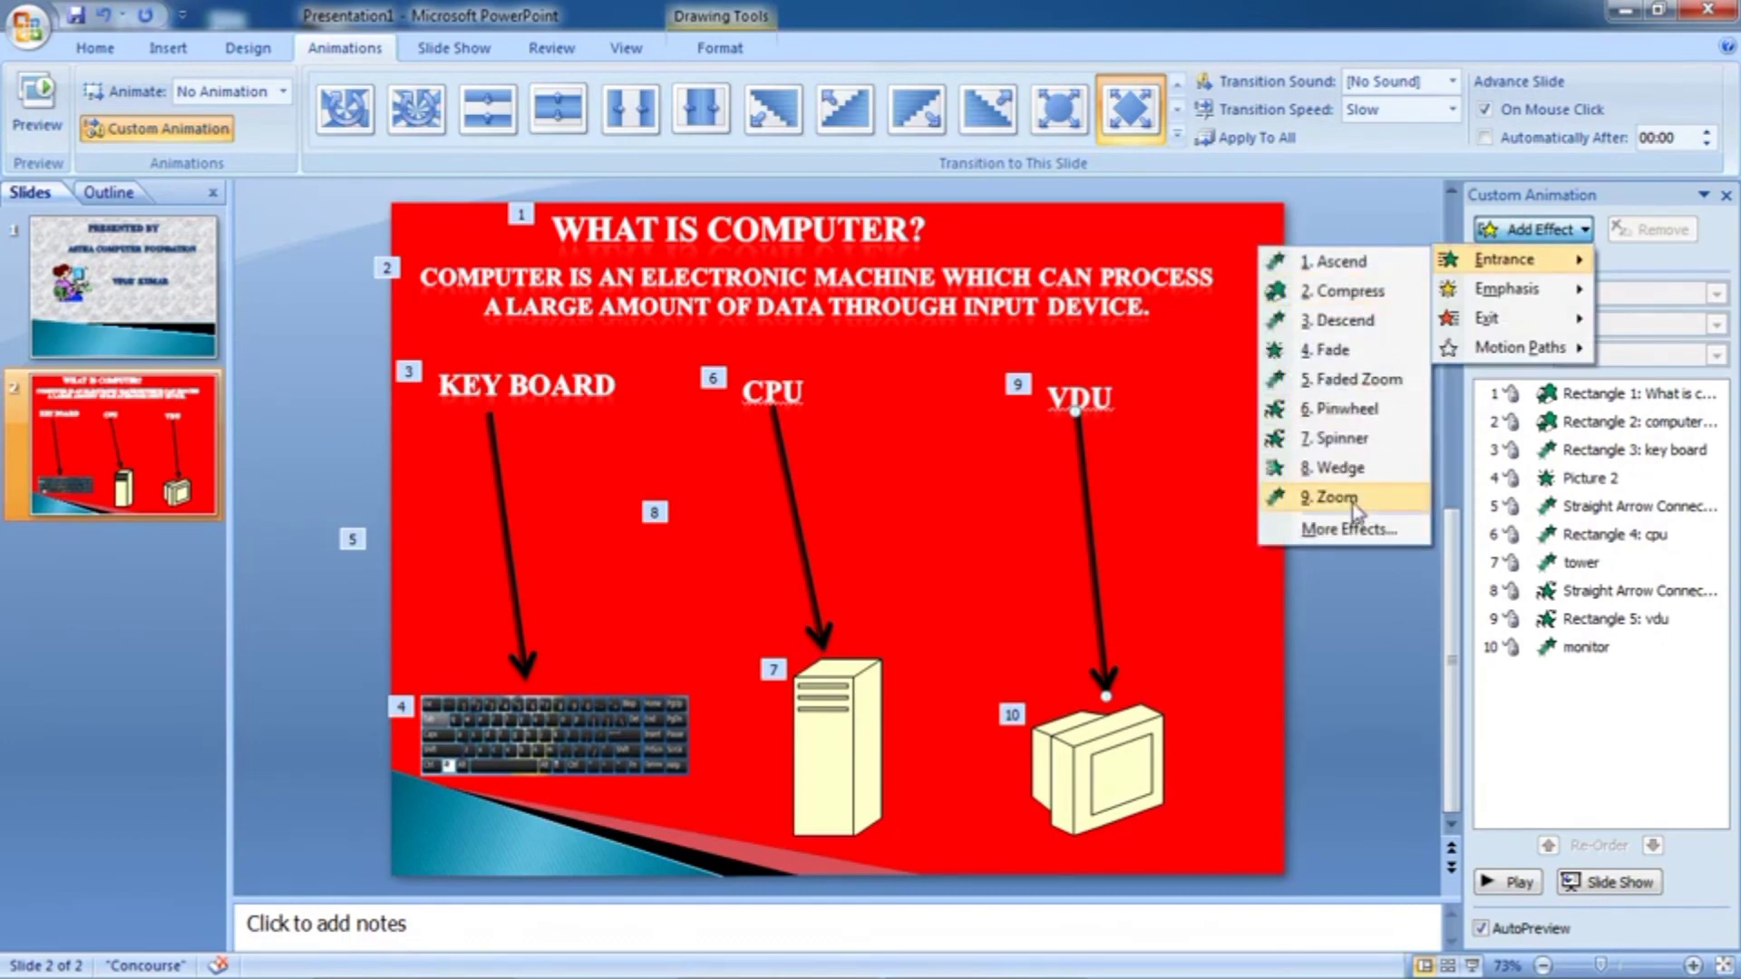
click(1348, 529)
click(1374, 427)
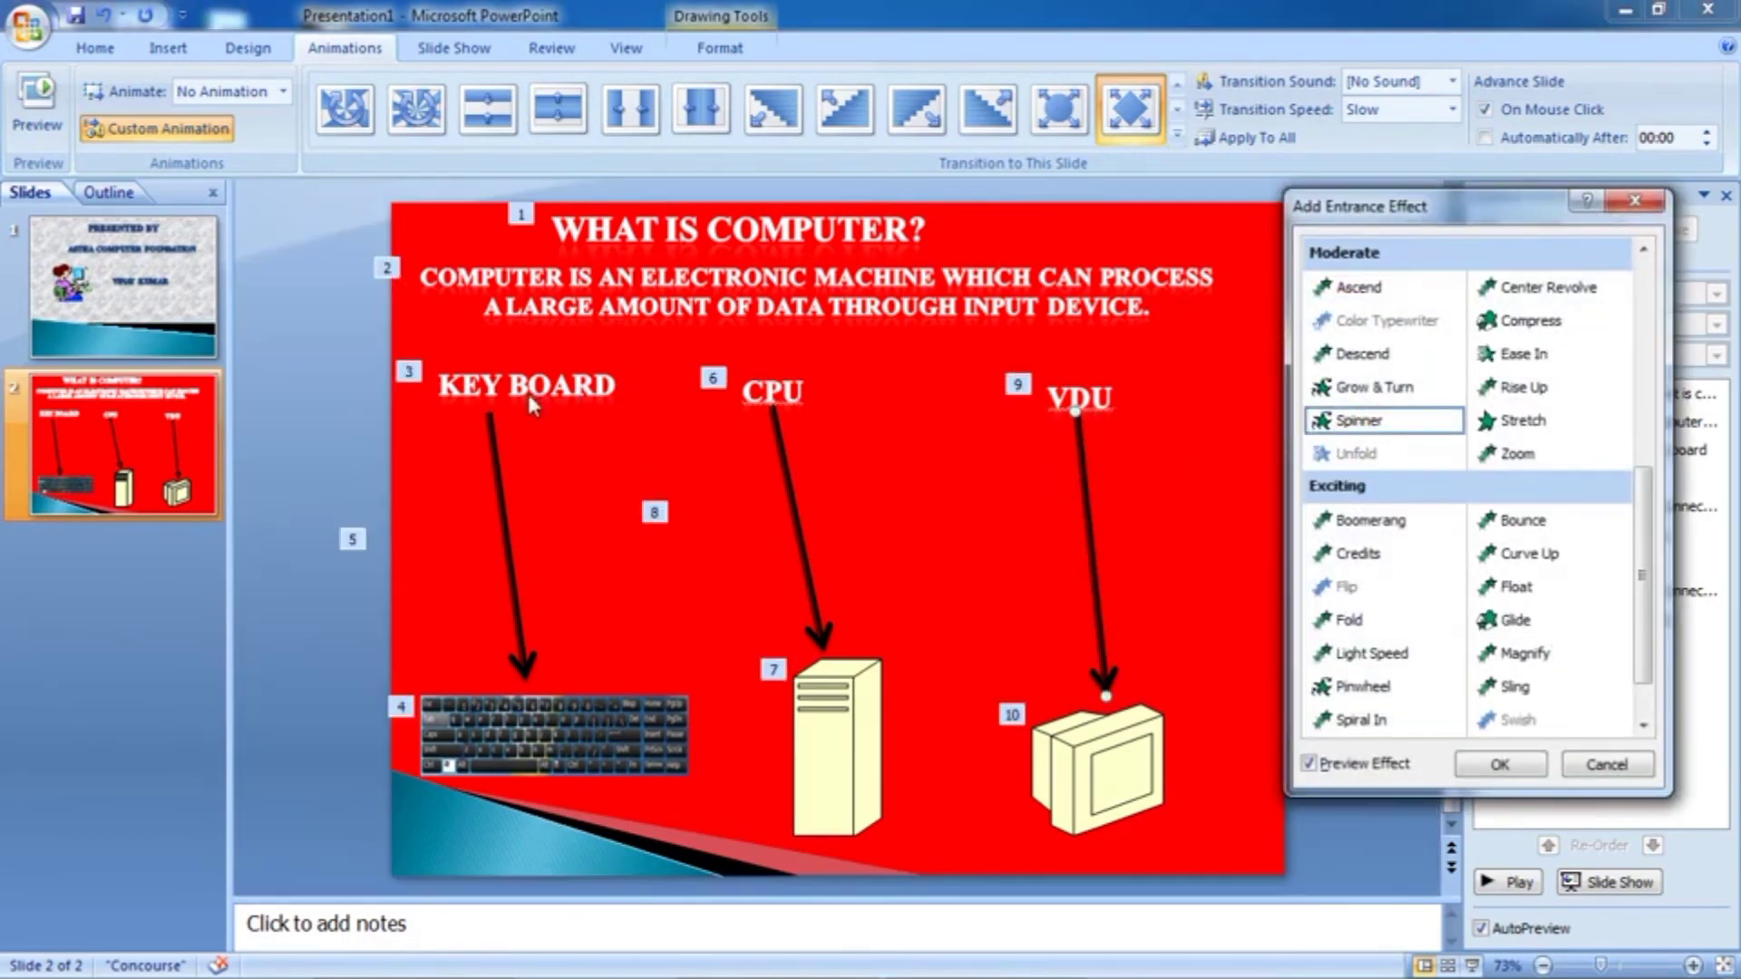
click(1500, 765)
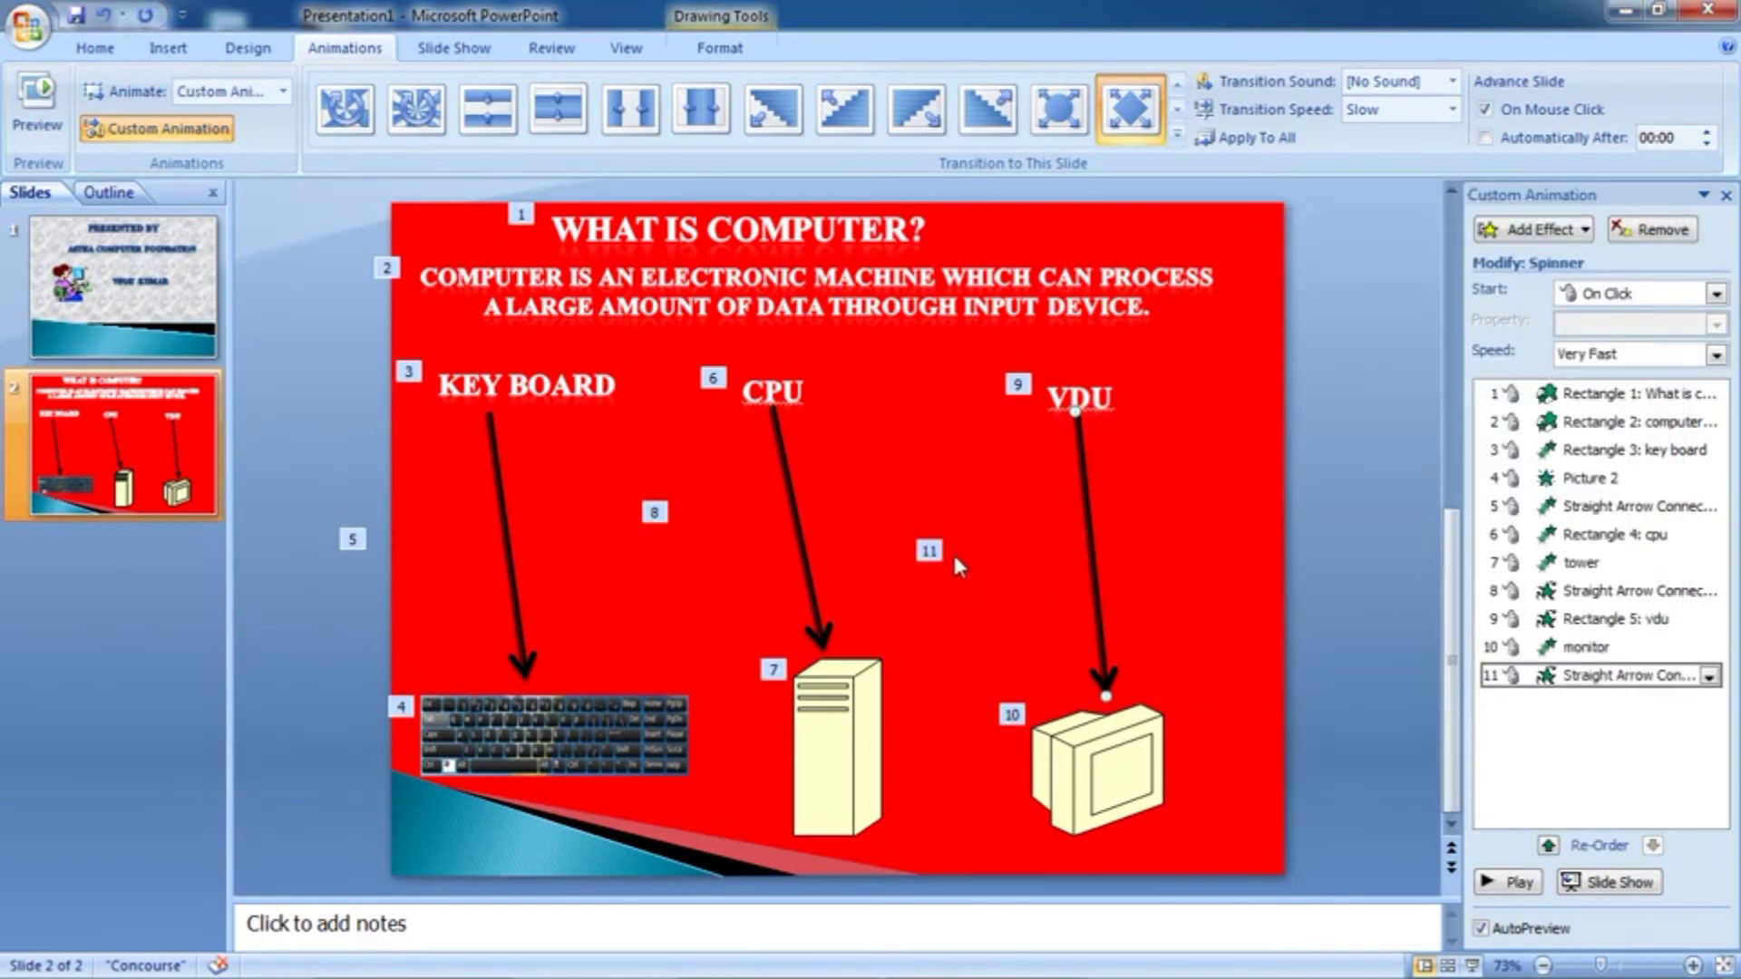
click(1507, 882)
key(shift+F5)
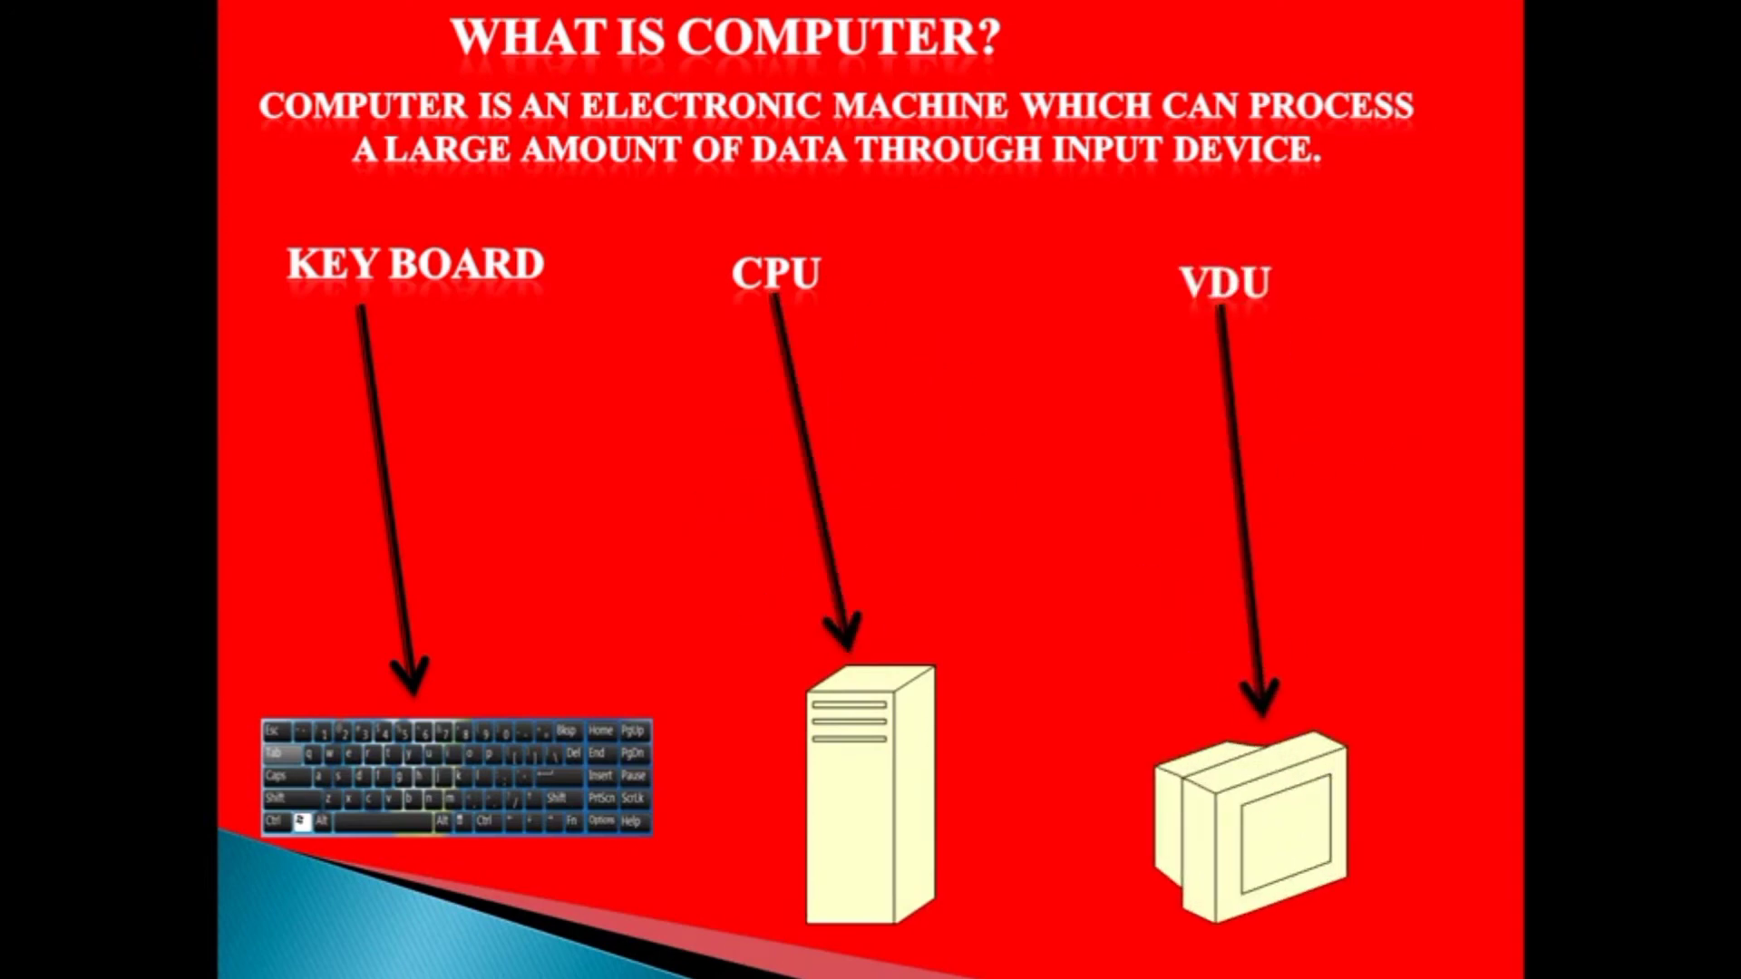
click(679, 493)
click(678, 493)
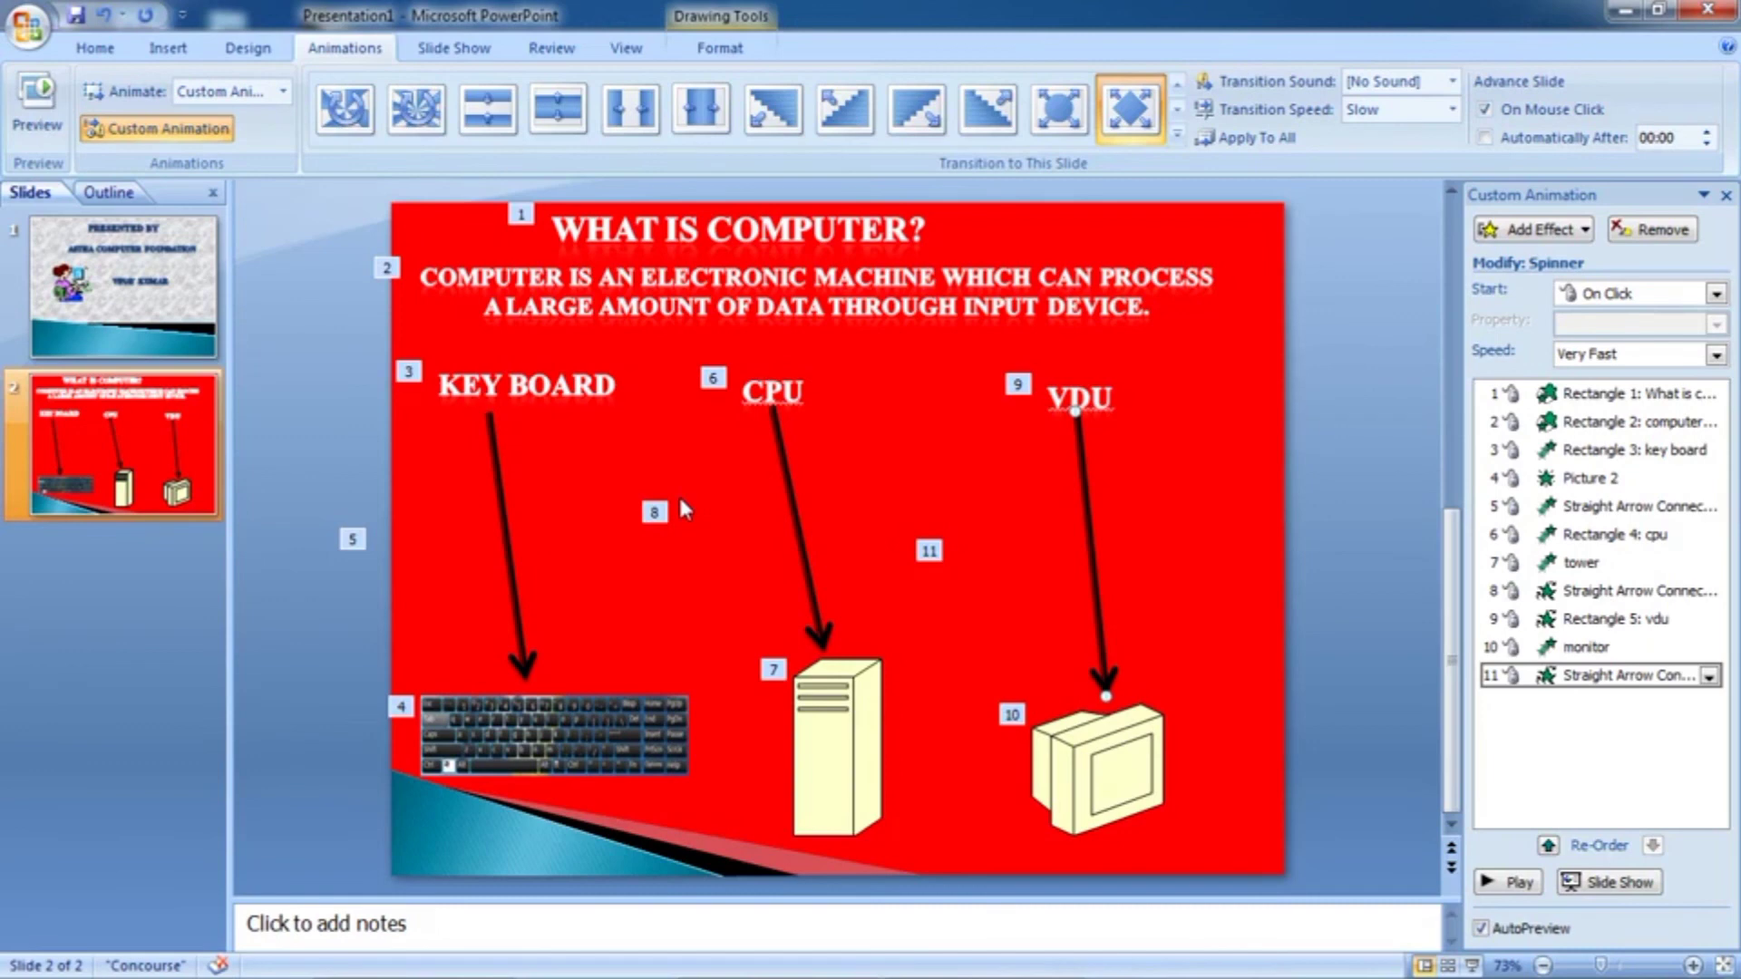